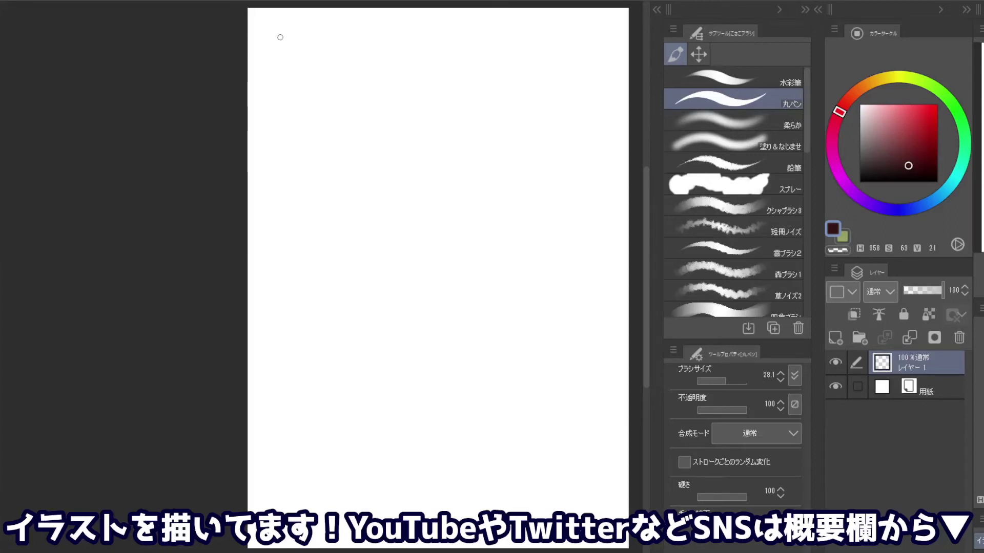
Draw the left, top and right edges of a thumbnail frame near the page's top-left
drag(282, 40, 285, 153)
drag(290, 36, 352, 30)
key(ctrl+z)
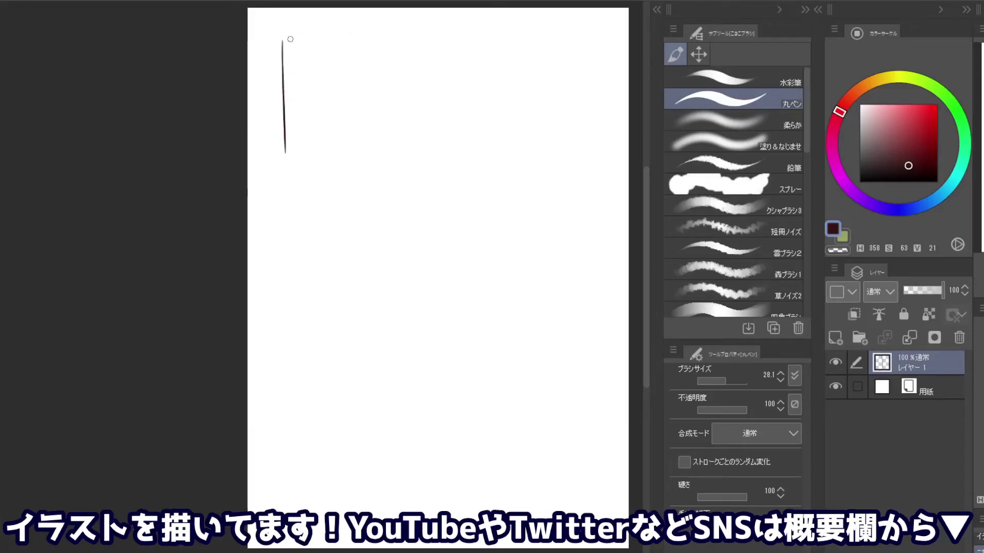
drag(288, 38, 362, 34)
key(ctrl+z)
mouse_move(290, 36)
mouse_down()
mouse_move(362, 37)
mouse_move(373, 155)
mouse_up()
key(ctrl+z)
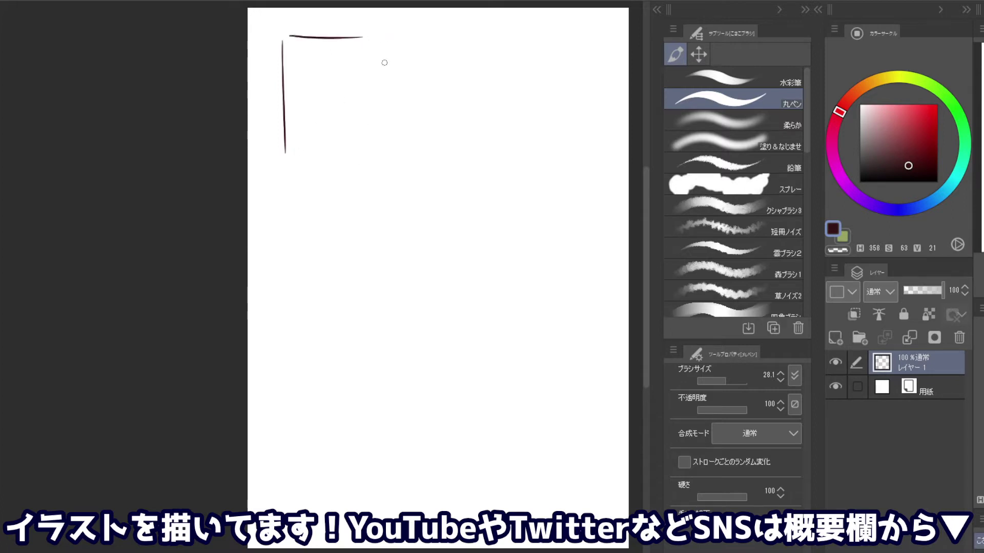
mouse_move(365, 36)
mouse_down()
mouse_move(376, 41)
mouse_move(375, 150)
mouse_up()
key(ctrl+z)
mouse_move(376, 37)
mouse_down()
mouse_move(375, 164)
mouse_move(283, 156)
mouse_move(363, 156)
mouse_up()
Close the thumbnail frame with a clean bottom edge
key(ctrl+z)
key(ctrl+z)
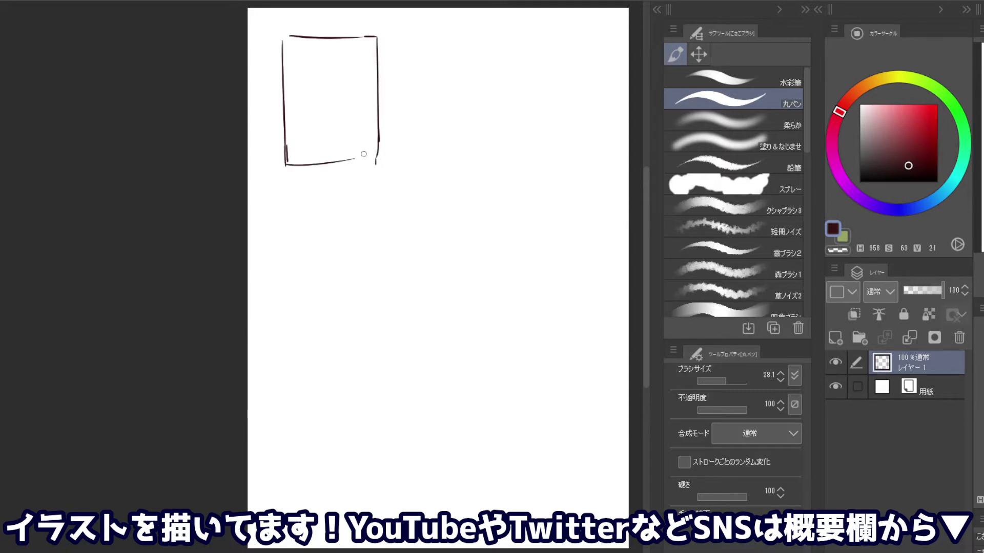
key(ctrl+z)
drag(286, 164, 375, 161)
key(ctrl+z)
drag(289, 166, 383, 161)
key(ctrl+z)
drag(290, 167, 376, 163)
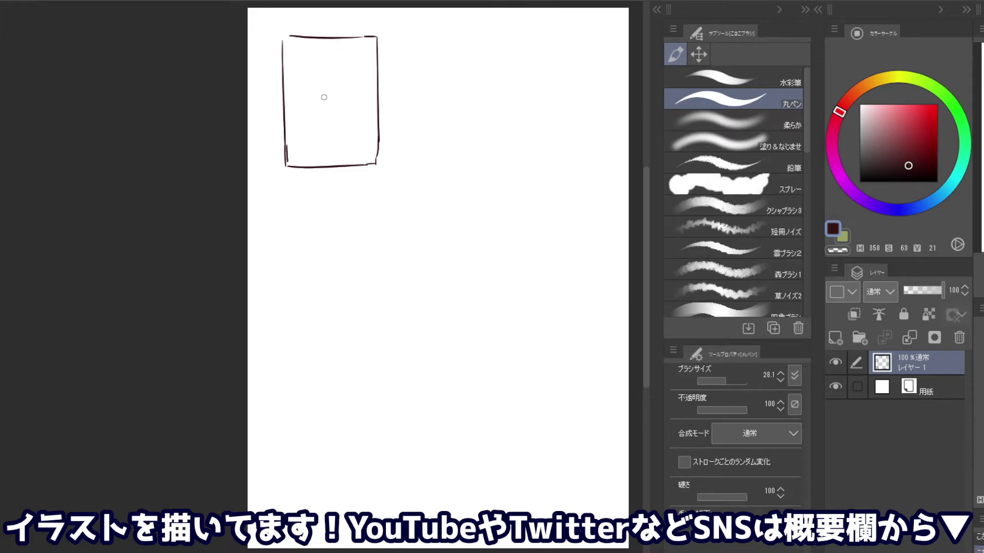
Sketch a raised index finger with a curved base inside the frame
mouse_move(314, 122)
mouse_down()
mouse_move(325, 97)
mouse_move(316, 96)
mouse_move(322, 108)
mouse_up()
key(ctrl+z)
key(ctrl+z)
key(ctrl+z)
mouse_move(320, 116)
mouse_down()
mouse_move(318, 99)
mouse_move(330, 131)
mouse_up()
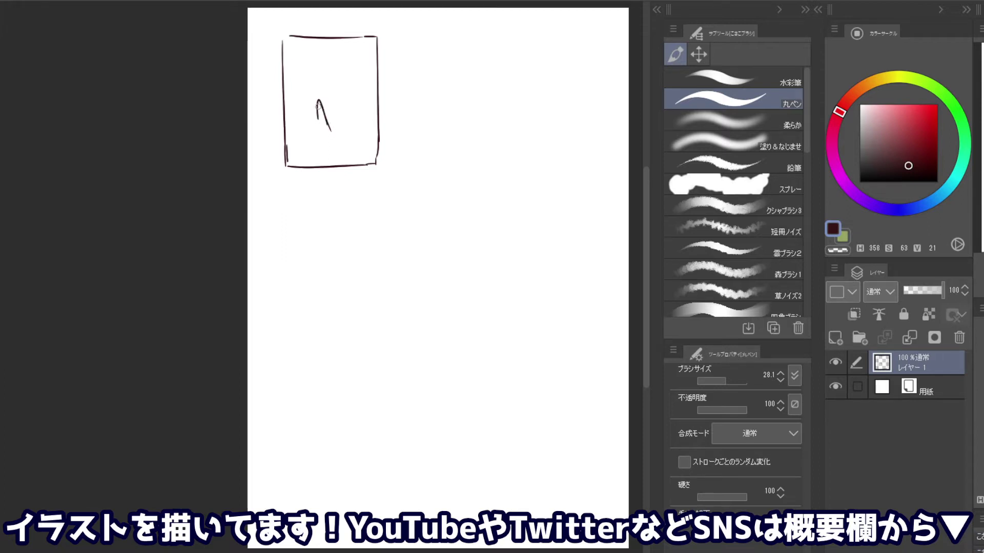
drag(318, 109, 323, 131)
drag(305, 136, 313, 135)
key(ctrl+z)
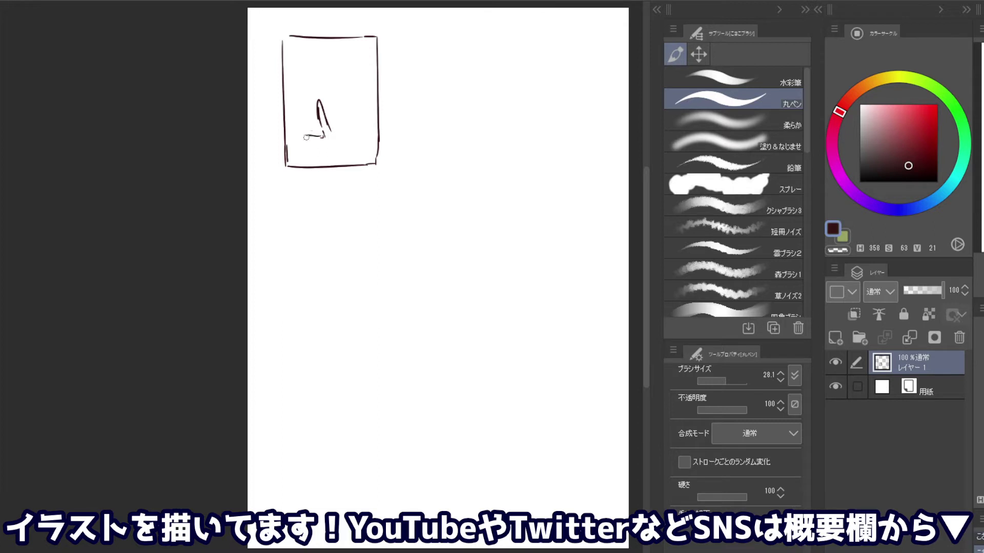
mouse_move(323, 137)
mouse_down()
mouse_move(307, 135)
mouse_move(318, 143)
mouse_move(351, 122)
mouse_up()
Refine the small knuckle marks on the fist, erasing stray strokes with the transparent colour
key(ctrl+z)
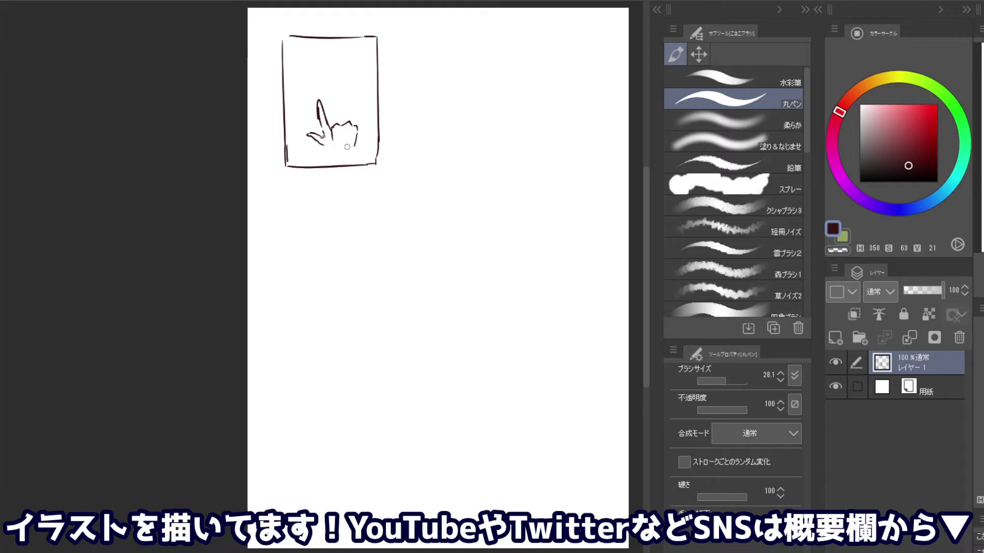
key(ctrl+z)
mouse_move(324, 137)
mouse_down()
mouse_move(333, 120)
mouse_move(333, 145)
mouse_move(357, 124)
mouse_up()
key(ctrl+z)
key(c)
key(c)
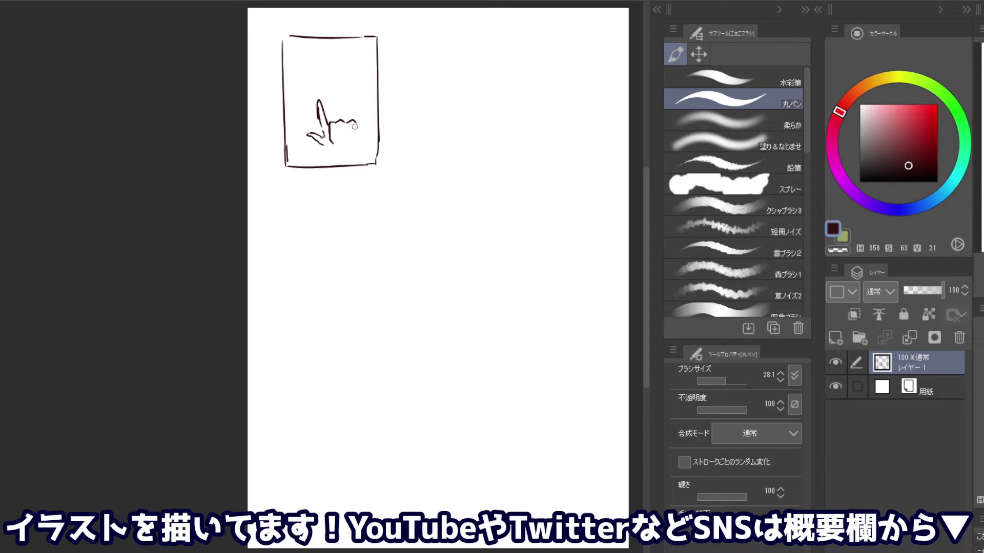
drag(357, 128, 354, 138)
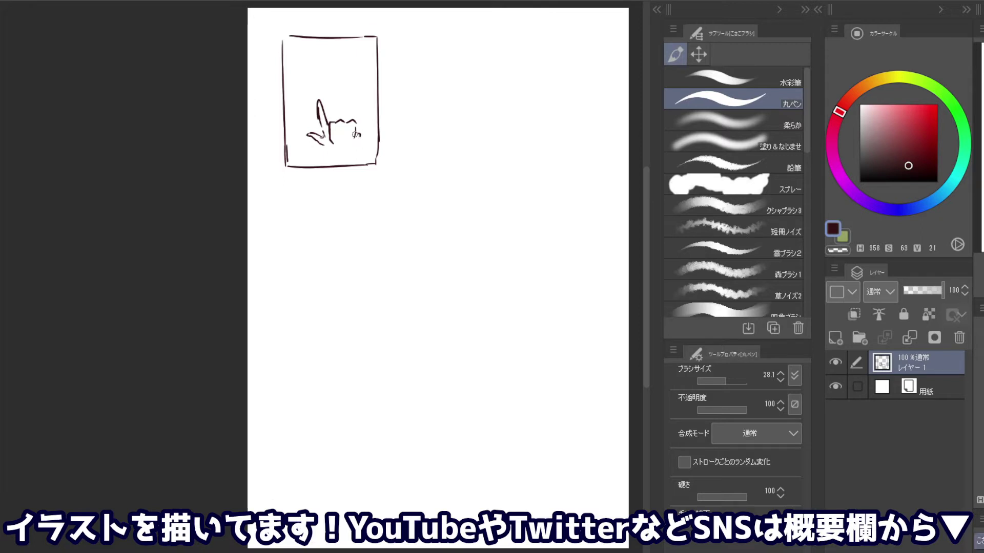
drag(358, 131, 359, 140)
drag(356, 129, 360, 134)
click(733, 77)
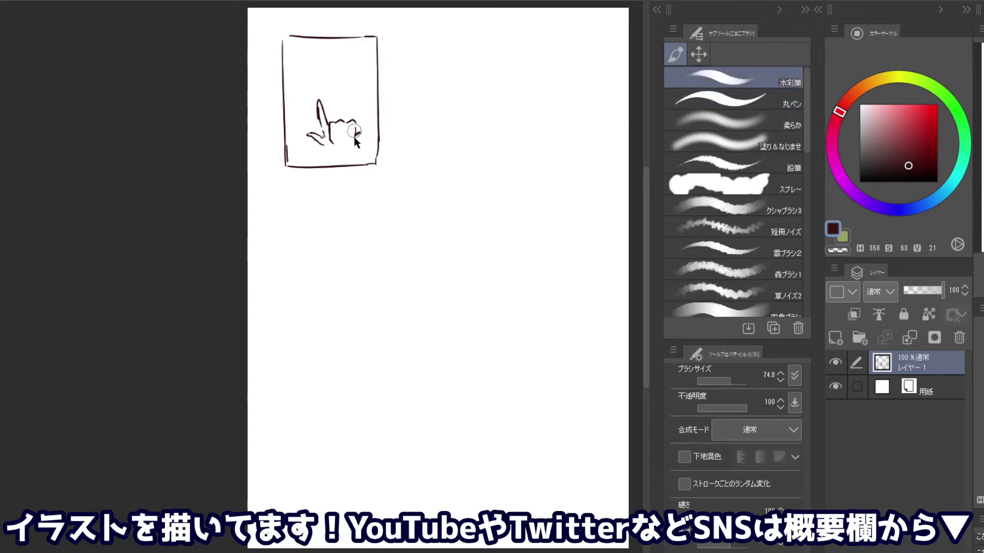
Set the watercolour brush to size 25 and darken the fist's inner and bottom outlines
key(c)
key(bracketright)
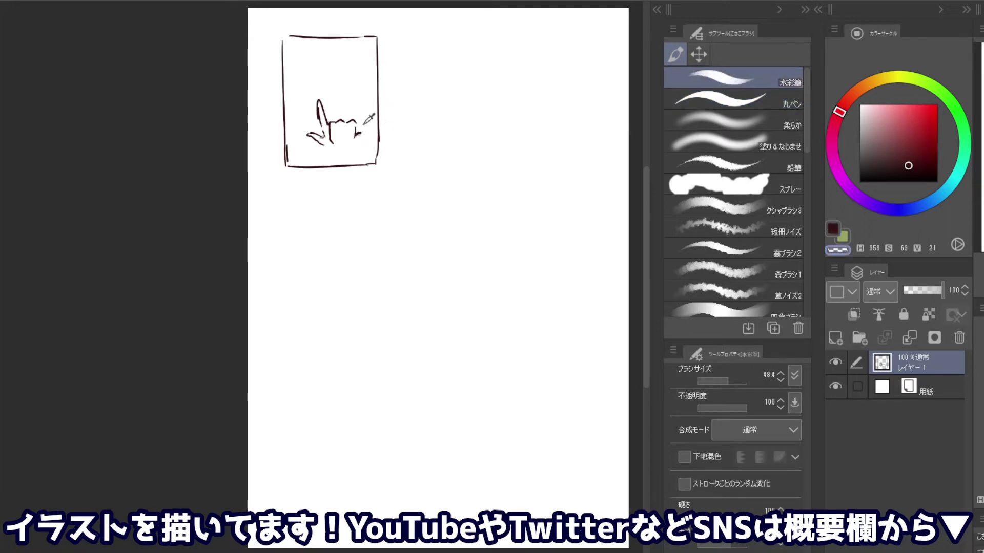
key(bracketleft)
key(bracketleft)
key(bracketleft)
key(c)
drag(357, 131, 359, 135)
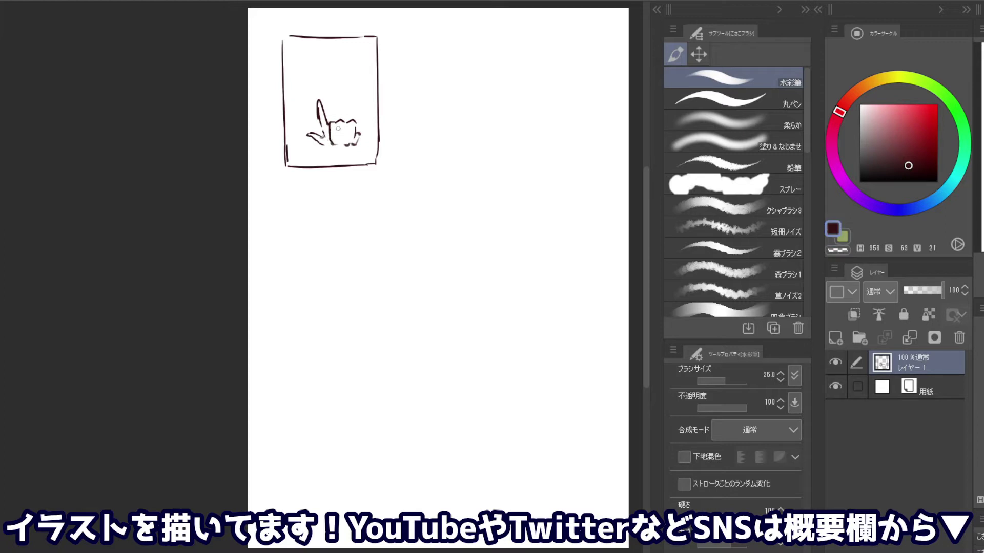
mouse_move(336, 125)
mouse_down()
mouse_move(336, 143)
mouse_move(363, 134)
mouse_move(362, 142)
mouse_up()
drag(328, 149, 360, 140)
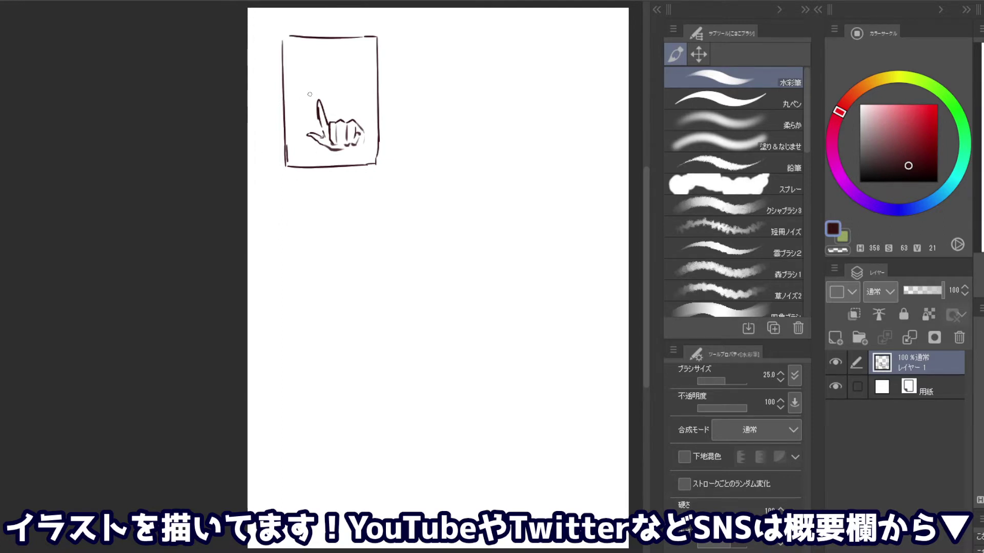
Add light guide strokes around the hand above the raised finger
mouse_move(306, 97)
mouse_down()
mouse_move(307, 110)
mouse_move(316, 100)
mouse_up()
key(ctrl+z)
key(ctrl+z)
key(ctrl+z)
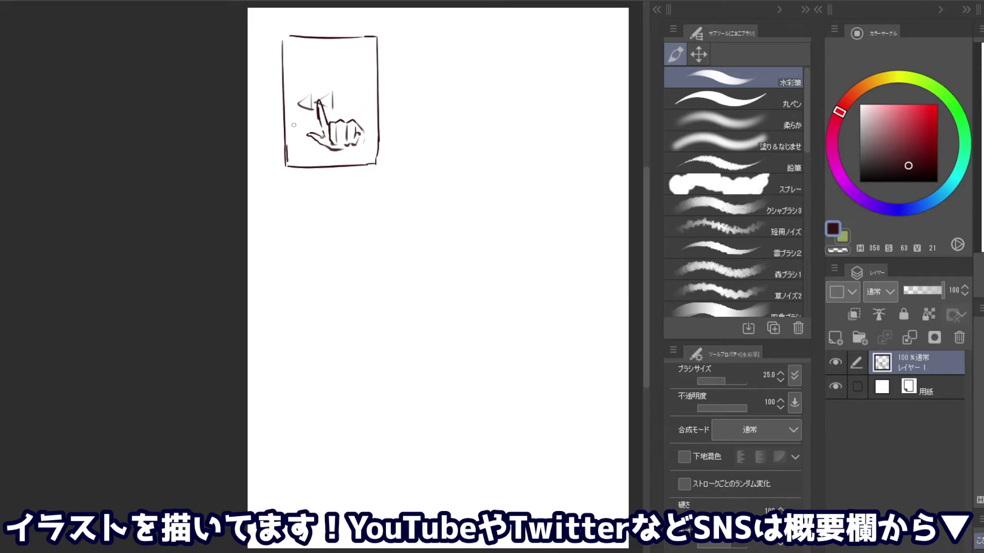
mouse_move(303, 109)
mouse_down()
mouse_move(314, 121)
mouse_move(350, 114)
mouse_up()
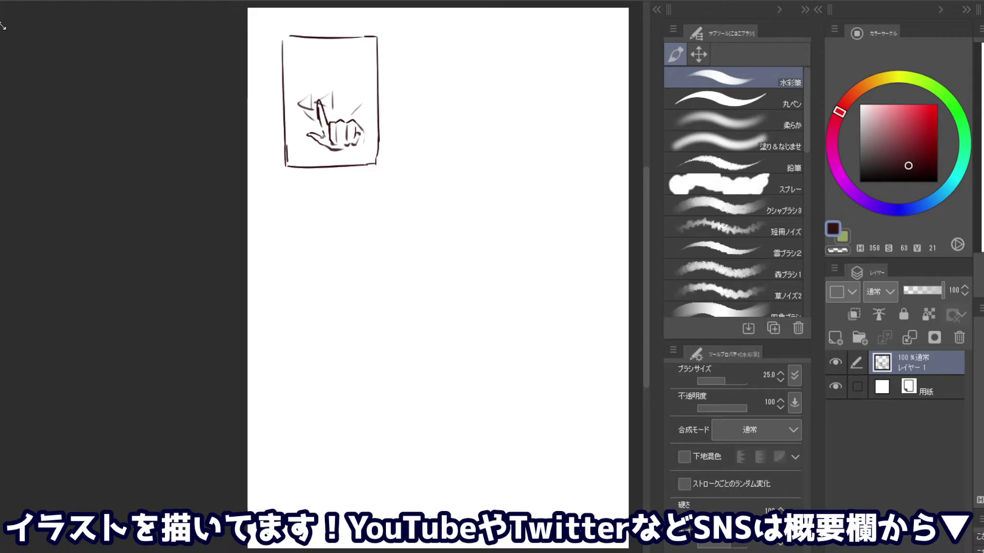
Lasso the hand sketch and move it lower in the frame, then deselect
key(ctrl+z)
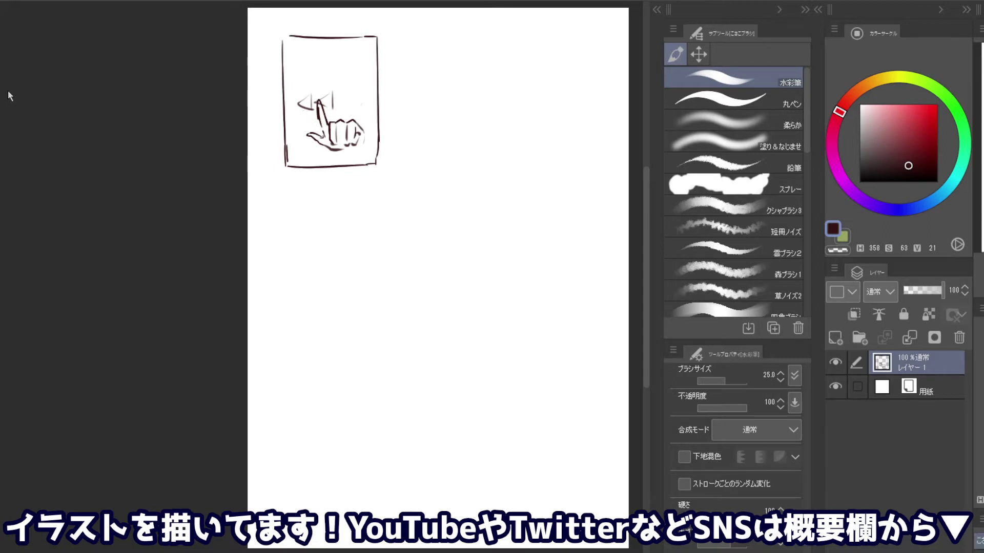
click(698, 54)
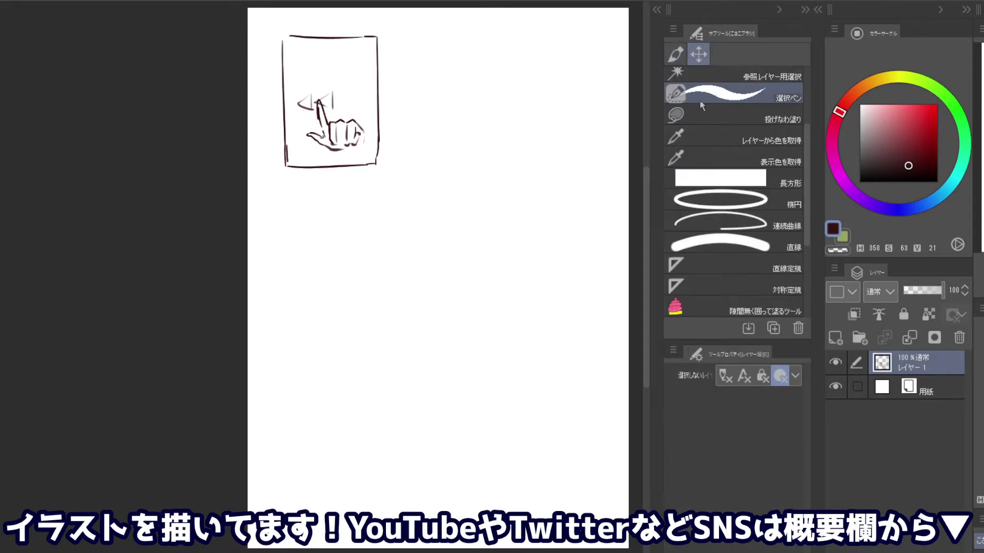
scroll(699, 153, up, 3)
click(686, 123)
scroll(359, 102, down, 3)
scroll(415, 98, up, 2)
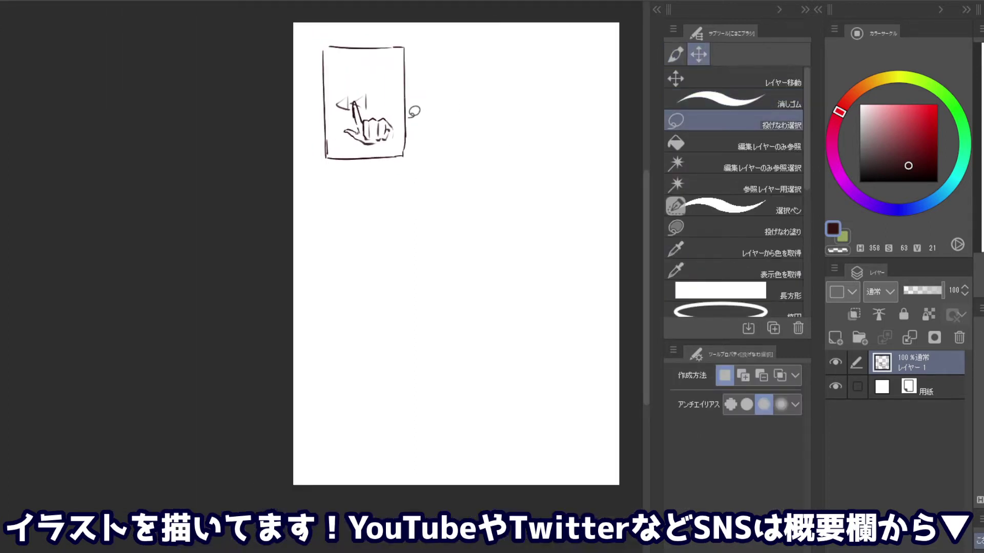
mouse_move(402, 138)
mouse_down()
mouse_move(341, 146)
mouse_move(365, 72)
mouse_move(400, 134)
mouse_move(391, 155)
mouse_up()
click(676, 78)
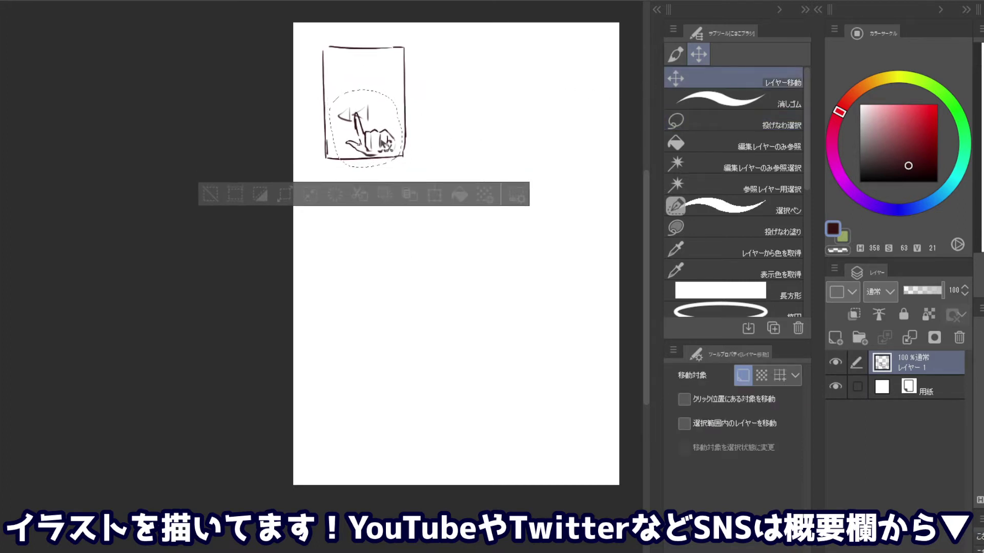
key(ctrl+d)
key(b)
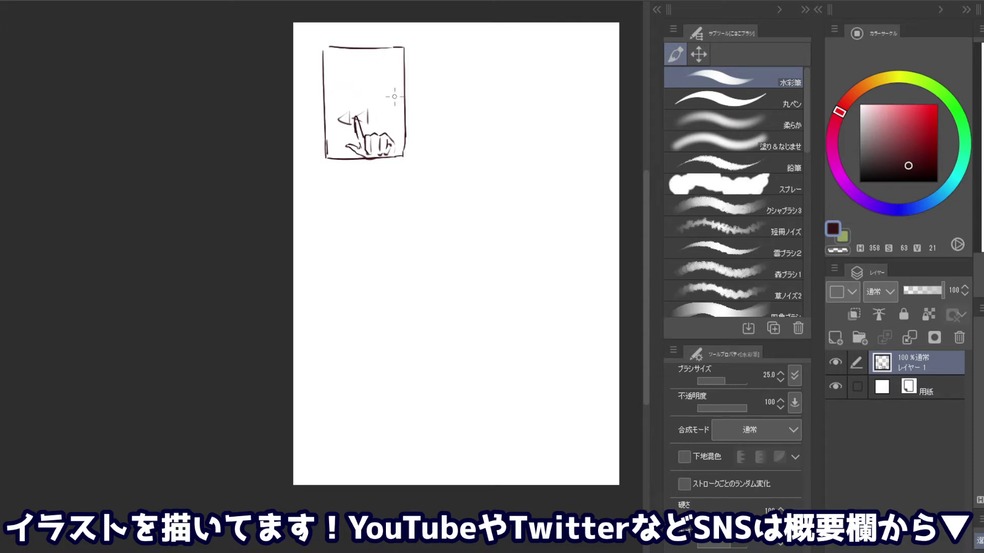
Sketch the head curve, face, shoulders and hair strokes above the hand
mouse_move(394, 100)
mouse_down()
mouse_move(369, 123)
mouse_move(353, 115)
mouse_move(379, 120)
mouse_move(347, 113)
mouse_up()
drag(354, 65, 360, 86)
drag(365, 84, 382, 91)
mouse_move(338, 91)
mouse_down()
mouse_move(344, 109)
mouse_move(388, 95)
mouse_move(357, 107)
mouse_up()
key(ctrl+z)
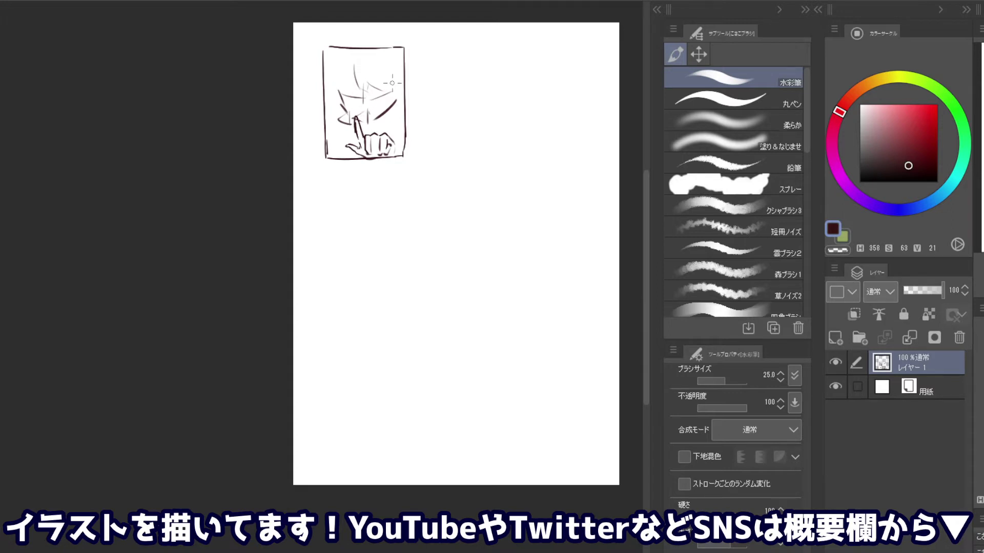
mouse_move(401, 91)
mouse_down()
mouse_move(395, 107)
mouse_move(336, 93)
mouse_up()
Duplicate the thumbnail layer and place the copy to the right of the original
key(k)
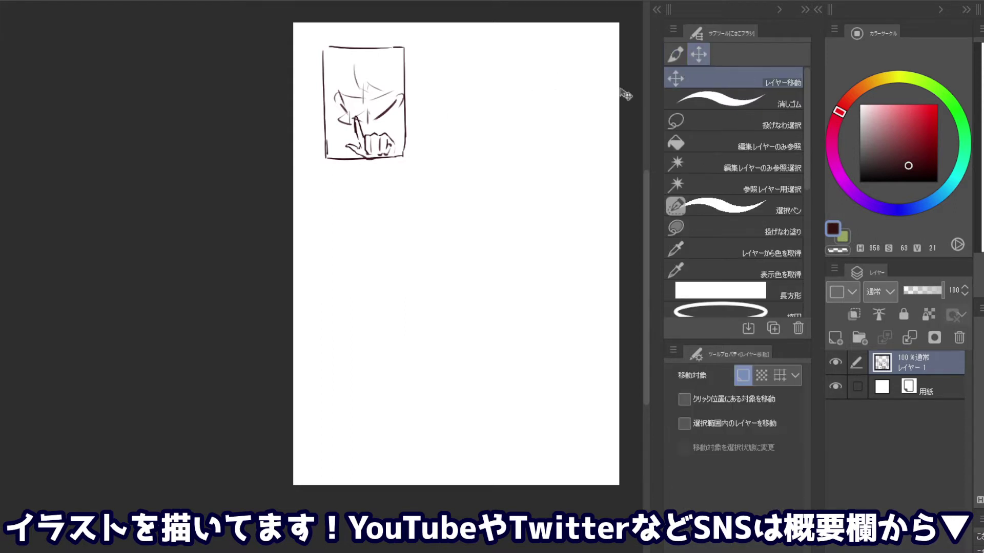
key(ctrl+shift+d)
drag(394, 120, 506, 121)
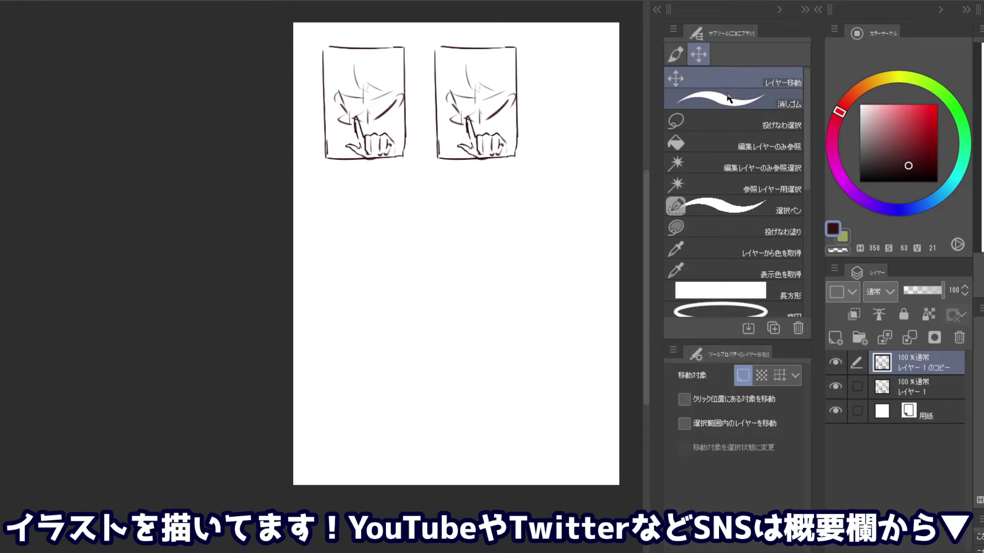
Erase the face, hand and eye strokes from the copied thumbnail
click(676, 55)
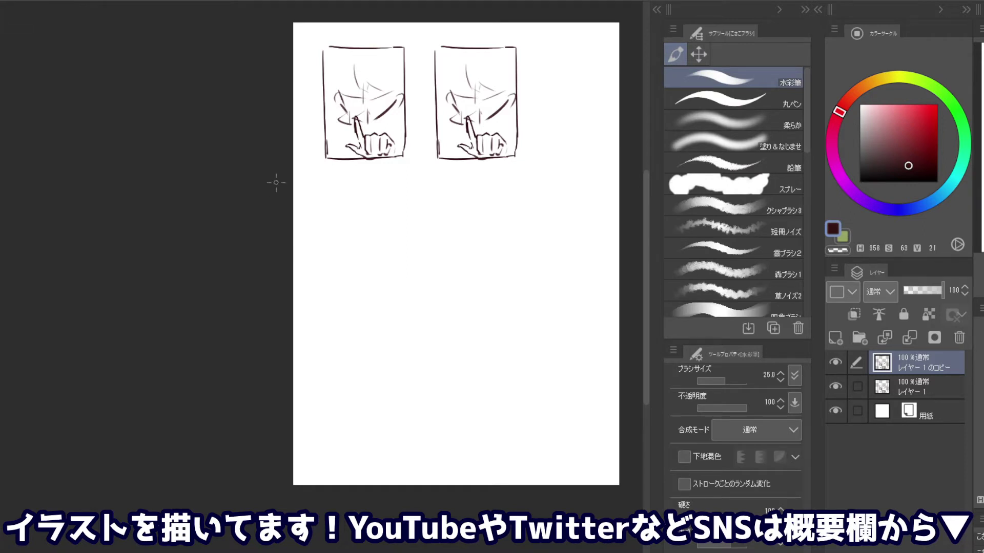
key(c)
drag(461, 67, 487, 149)
click(718, 100)
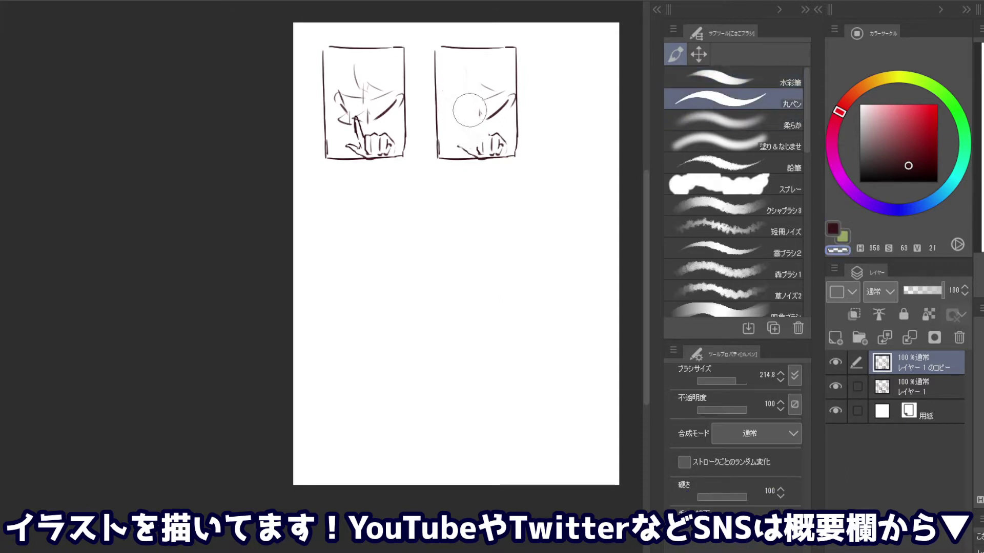
mouse_move(468, 103)
mouse_down()
mouse_move(499, 113)
mouse_move(483, 145)
mouse_move(484, 135)
mouse_move(512, 155)
mouse_up()
Shrink the round pen to size 14 and return to the dark drawing colour
key(p)
key(c)
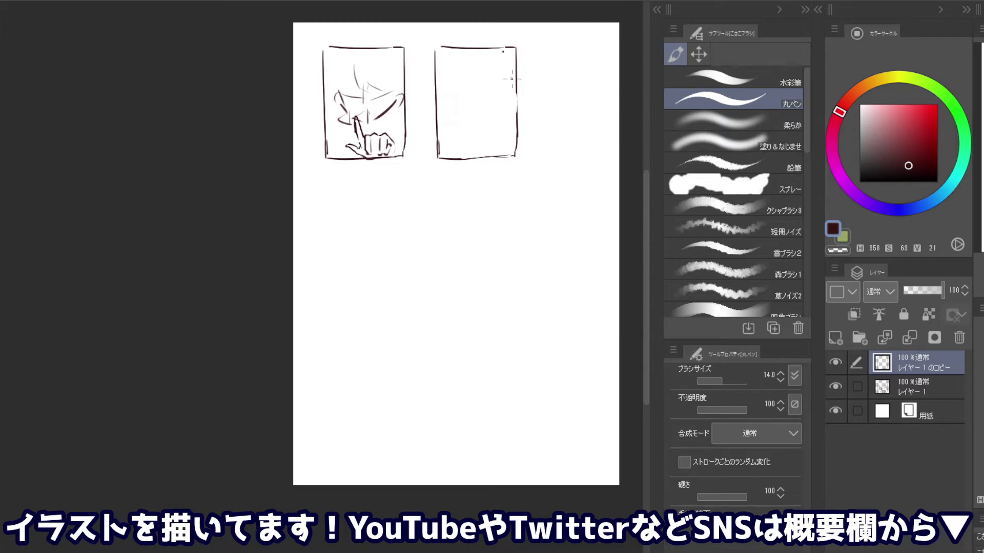
Try head curves at panel two's top right, erasing the rejected marks
mouse_move(503, 78)
mouse_down()
mouse_move(495, 59)
mouse_move(457, 54)
mouse_up()
mouse_move(444, 58)
mouse_down()
mouse_move(458, 53)
mouse_move(487, 93)
mouse_up()
key(ctrl+z)
key(ctrl+z)
mouse_move(489, 76)
mouse_down()
mouse_move(482, 91)
mouse_move(484, 77)
mouse_move(503, 83)
mouse_move(495, 94)
mouse_move(437, 105)
mouse_up()
key(ctrl+z)
key(ctrl+z)
key(ctrl+z)
key(ctrl+z)
drag(497, 94, 502, 111)
key(ctrl+z)
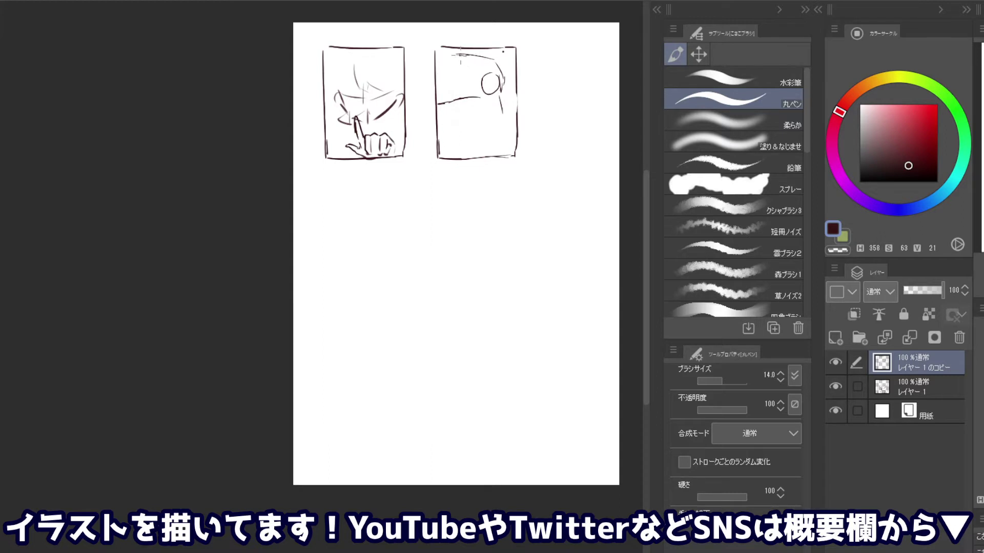
key(c)
mouse_move(455, 51)
mouse_down()
mouse_move(495, 69)
mouse_move(502, 93)
mouse_up()
key(bracketleft)
key(bracketleft)
key(bracketleft)
key(c)
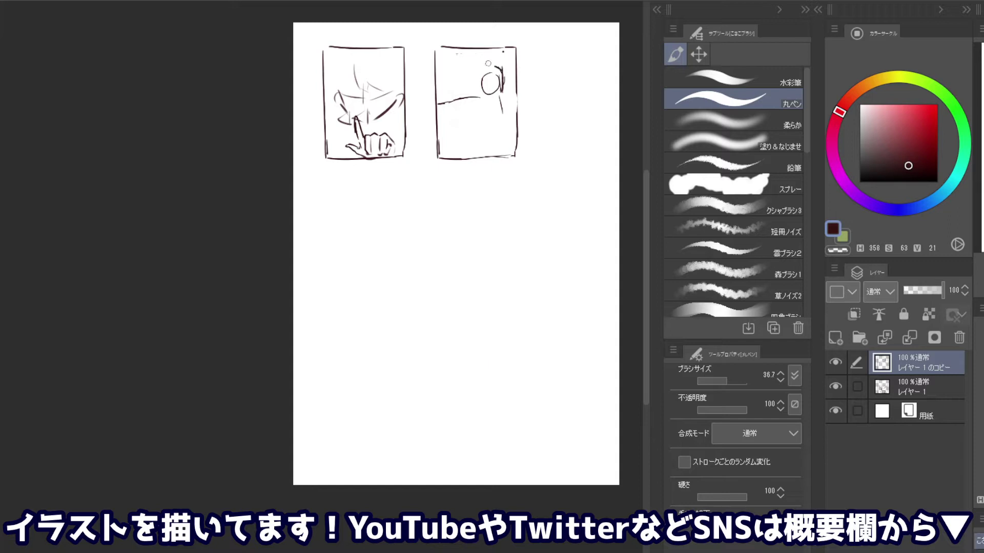
Draw the head outline, a diagonal arm line and the rough hand in panel two
drag(469, 55, 503, 74)
mouse_move(475, 145)
mouse_down()
mouse_move(468, 125)
mouse_move(496, 150)
mouse_move(468, 130)
mouse_move(493, 146)
mouse_move(470, 122)
mouse_move(497, 156)
mouse_up()
key(ctrl+z)
key(ctrl+z)
mouse_move(492, 123)
mouse_down()
mouse_move(472, 141)
mouse_move(493, 141)
mouse_move(495, 154)
mouse_up()
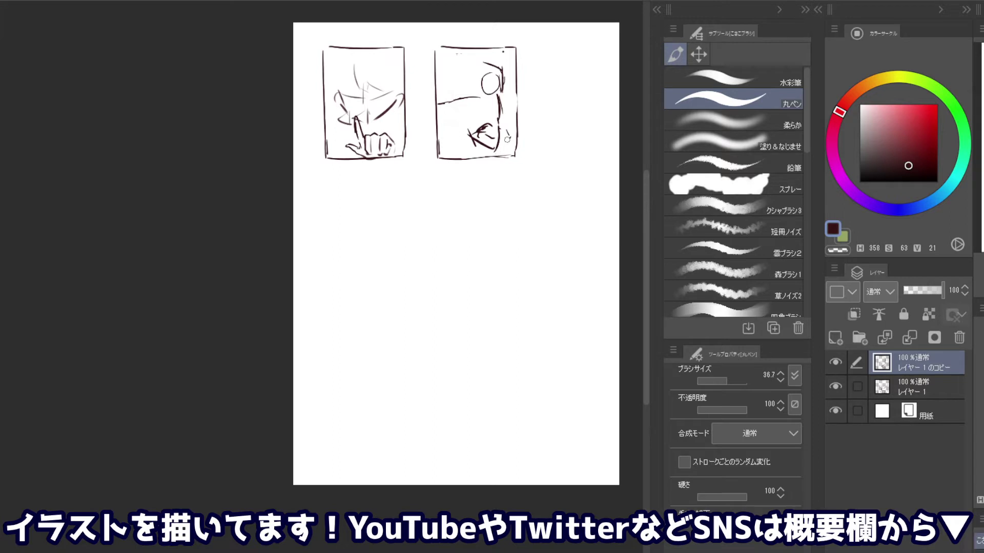
drag(506, 139, 490, 155)
key(ctrl+z)
Redraw the shoulder and neck lines, erasing the head's top stroke and the shoulder line's left end
key(c)
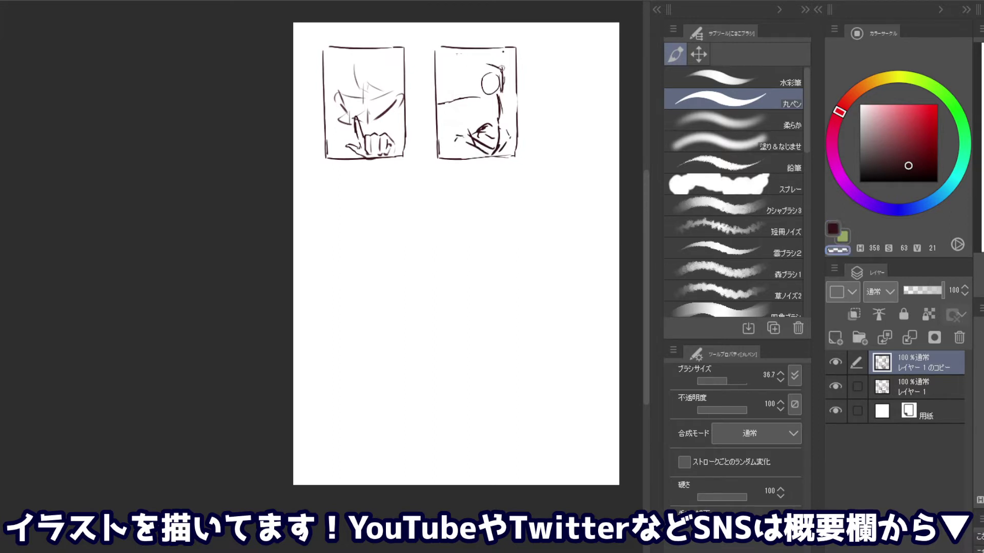
mouse_move(487, 64)
mouse_down()
mouse_move(499, 67)
mouse_move(501, 88)
mouse_move(460, 108)
mouse_move(498, 67)
mouse_up()
key(c)
key(c)
key(c)
key(ctrl+z)
key(ctrl+z)
mouse_move(485, 66)
mouse_down()
mouse_move(503, 70)
mouse_move(487, 66)
mouse_up()
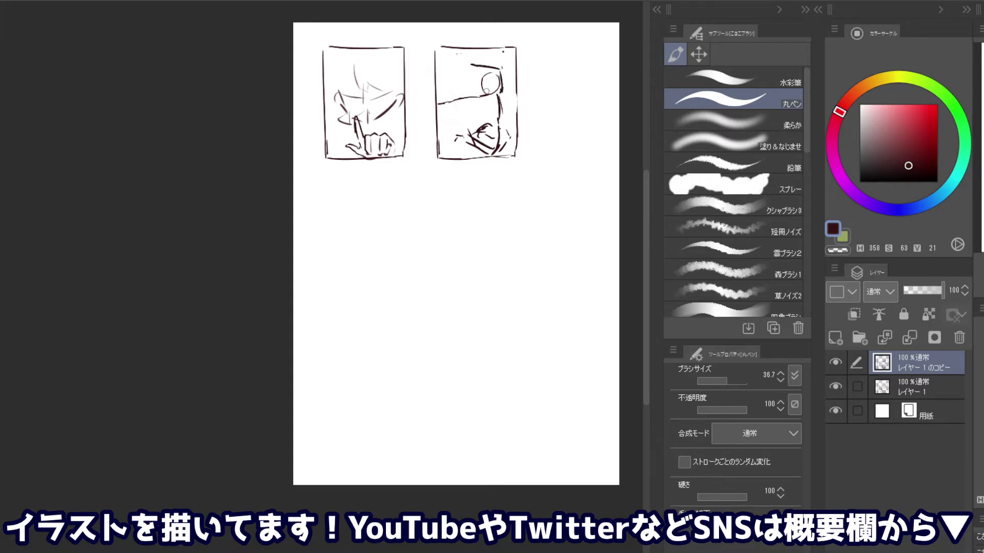
key(c)
mouse_move(436, 103)
mouse_down()
mouse_move(475, 108)
mouse_move(452, 108)
mouse_move(458, 95)
mouse_move(454, 103)
mouse_up()
key(c)
Try chevron strokes left of the head, ultimately undoing them
key(ctrl+z)
key(ctrl+z)
mouse_move(454, 104)
mouse_down()
mouse_move(476, 109)
mouse_move(457, 93)
mouse_move(453, 108)
mouse_move(453, 86)
mouse_move(453, 116)
mouse_up()
key(ctrl+z)
key(ctrl+z)
mouse_move(452, 88)
mouse_down()
mouse_move(436, 97)
mouse_move(453, 109)
mouse_move(436, 99)
mouse_up()
key(ctrl+z)
key(ctrl+z)
drag(437, 99, 453, 110)
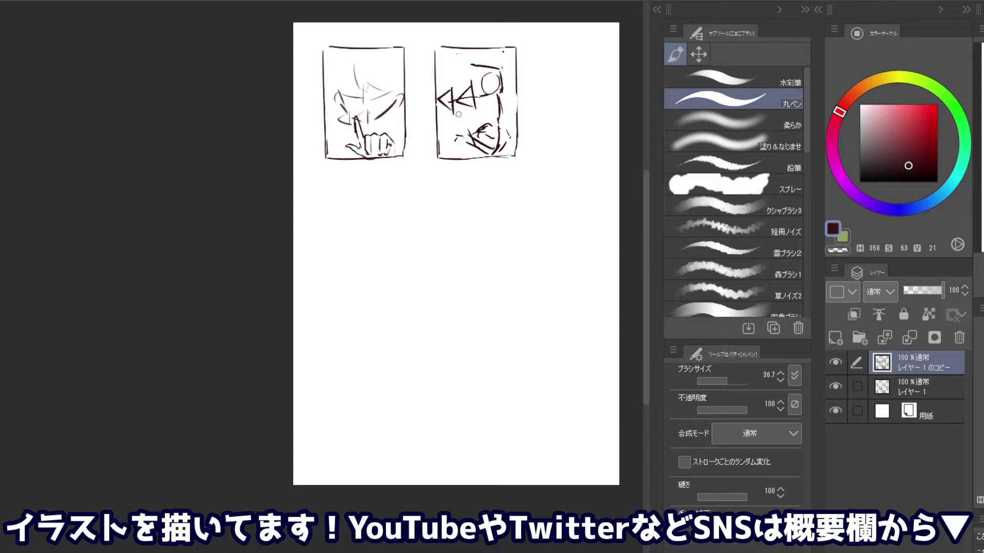
key(ctrl+z)
key(ctrl+z)
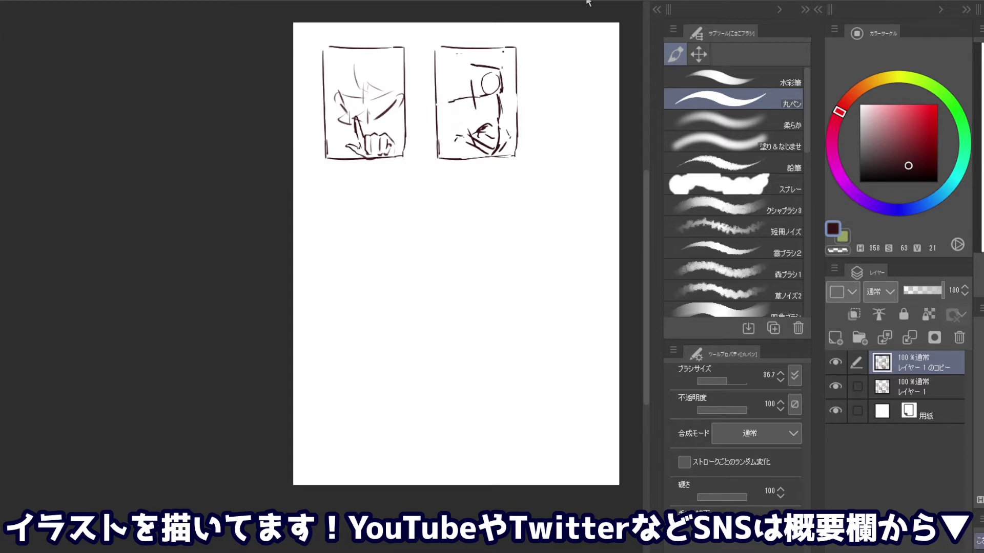
key(ctrl+z)
Duplicate both thumbnails into a row below, merge the layers, and erase the lower-left figure
click(698, 54)
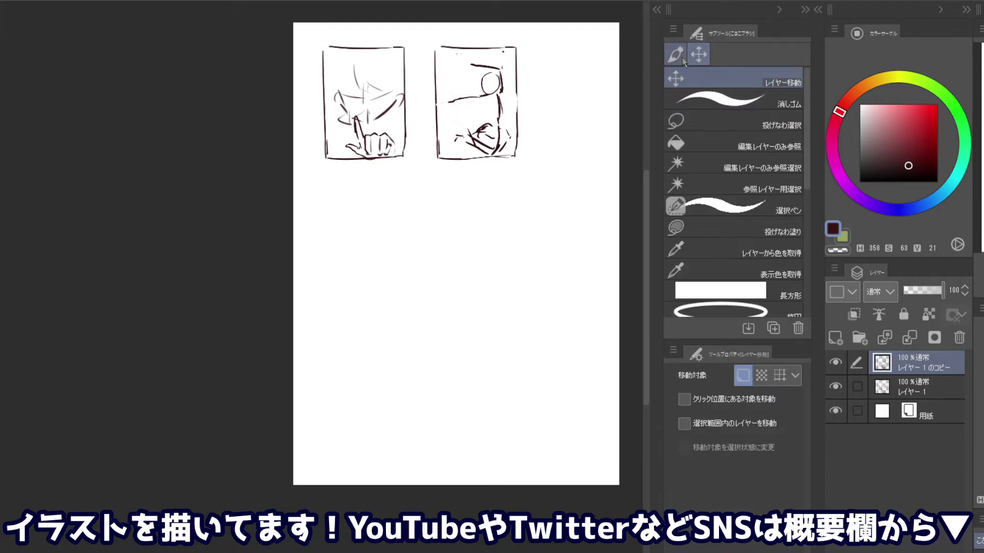
drag(441, 152, 449, 221)
key(ctrl+z)
key(ctrl+z)
key(ctrl+z)
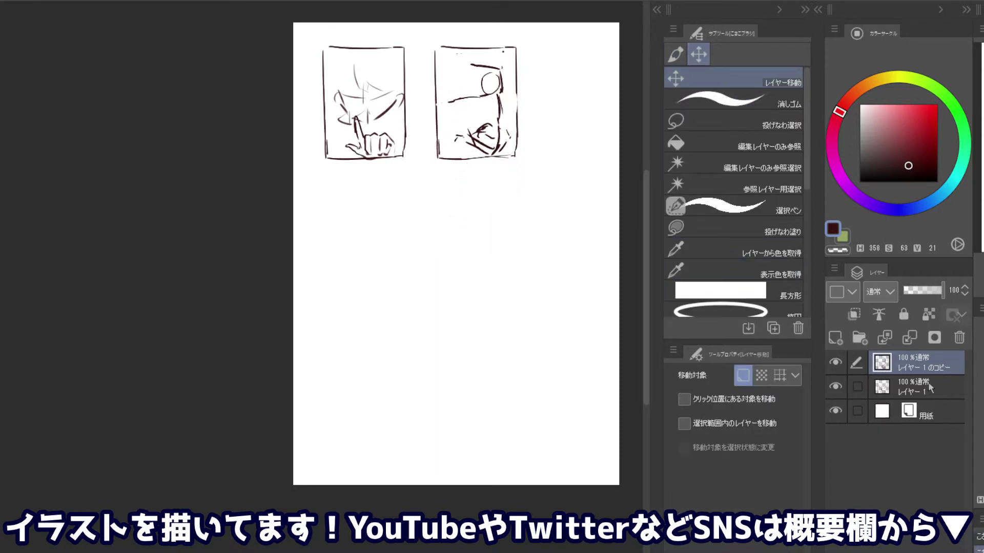
ctrl+click(929, 390)
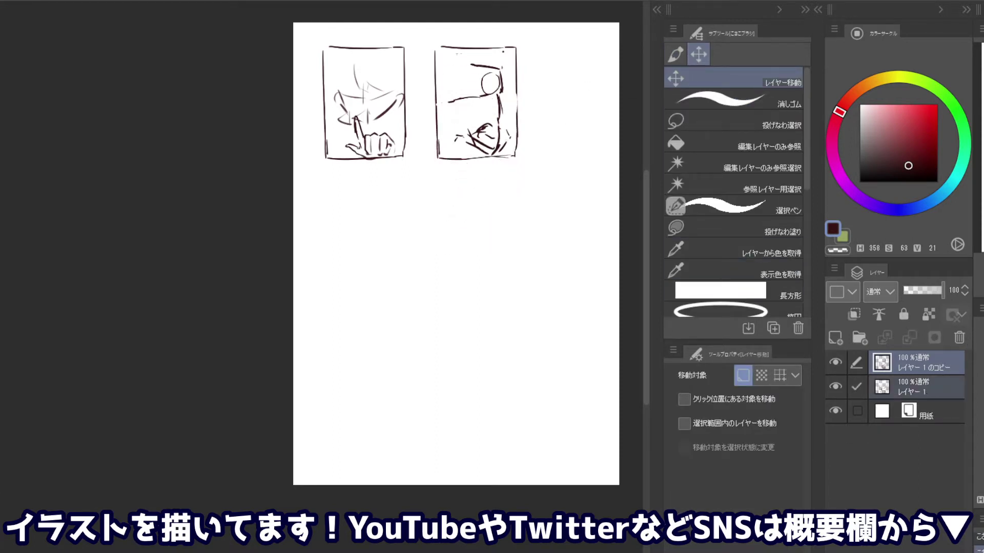
key(shift+alt+e)
drag(486, 138, 491, 256)
ctrl+click(918, 387)
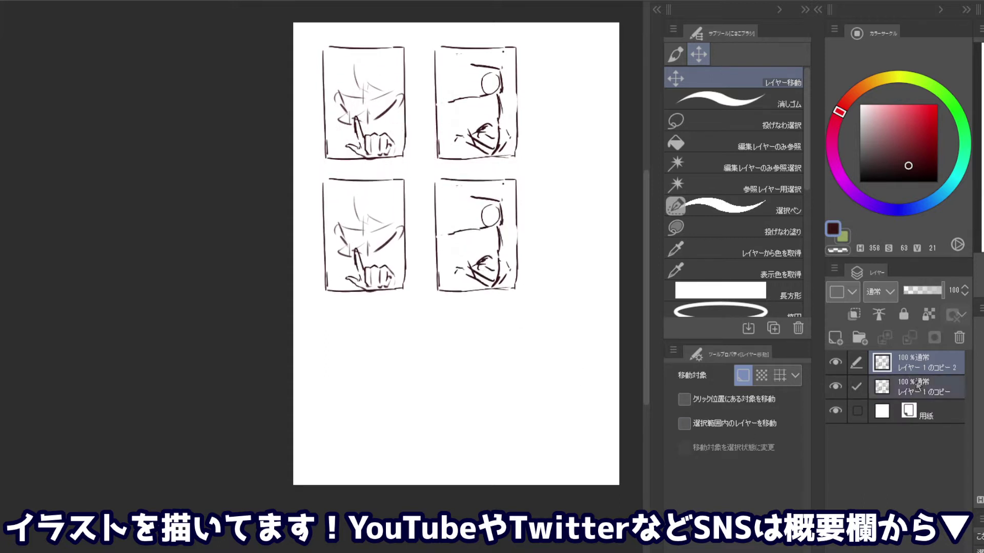
key(shift+alt+e)
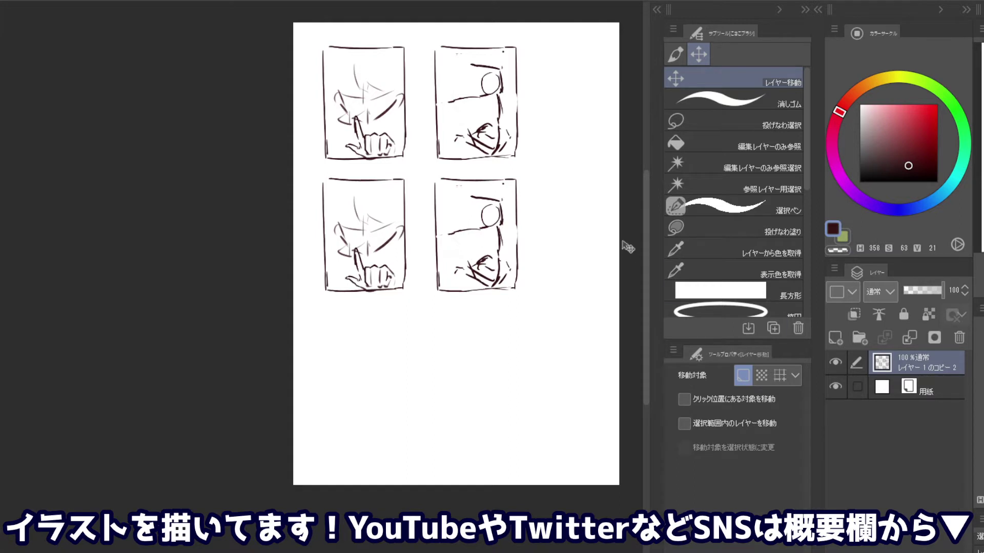
click(675, 54)
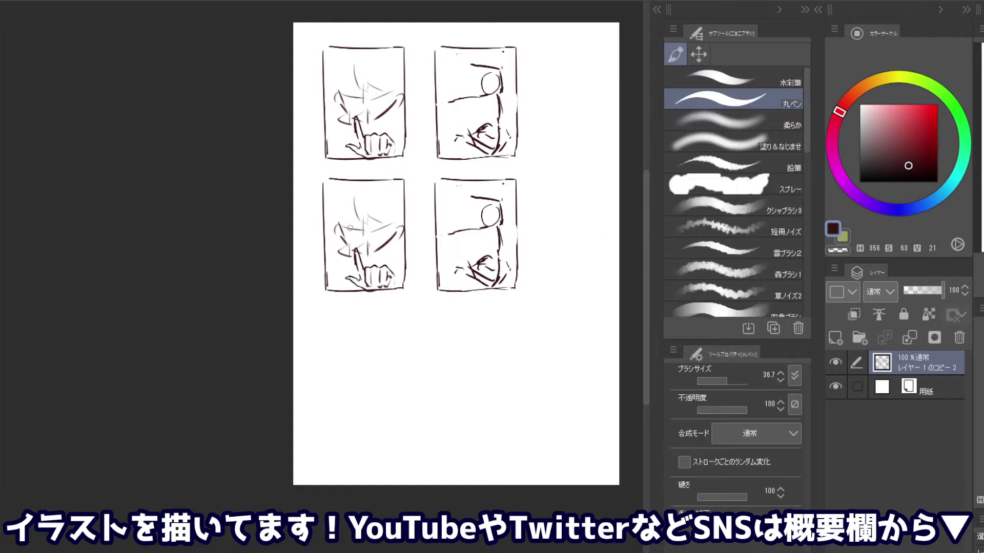
mouse_move(350, 251)
mouse_down()
mouse_move(340, 201)
mouse_move(393, 231)
mouse_move(350, 272)
mouse_move(386, 275)
mouse_move(355, 285)
mouse_move(349, 270)
mouse_up()
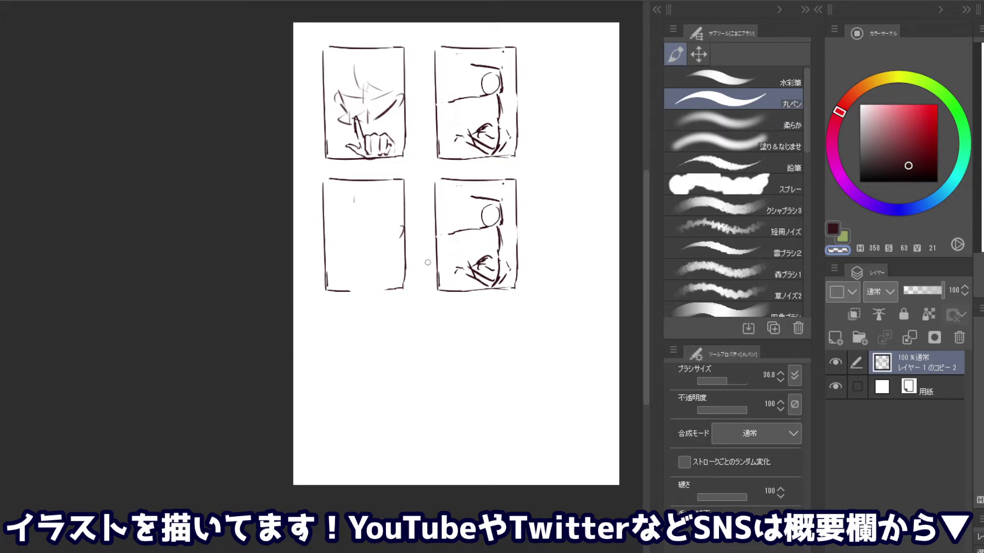
Close the lower-left panel's bottom border and erase stray marks inside it
key(c)
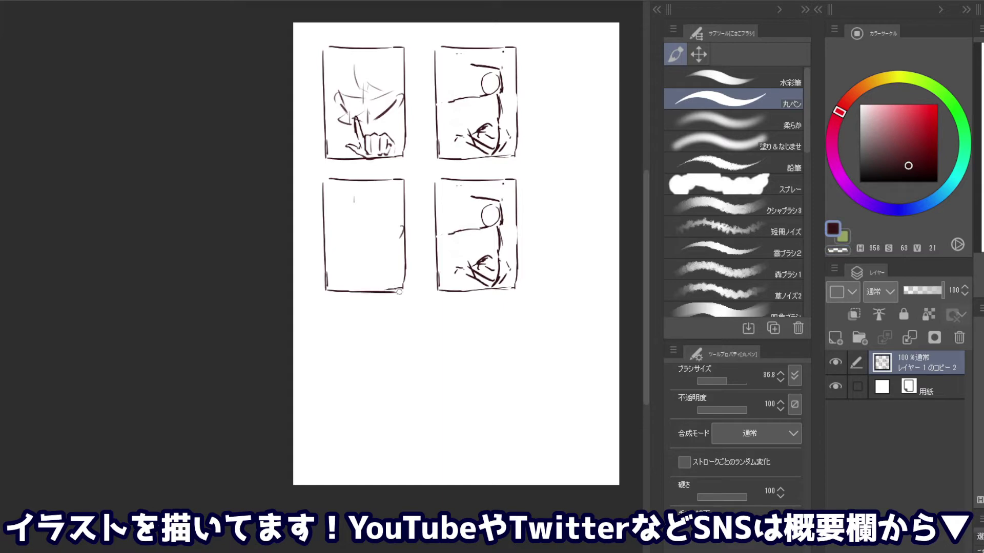
drag(346, 290, 384, 287)
key(c)
mouse_move(355, 200)
mouse_down()
mouse_move(396, 223)
mouse_move(400, 241)
mouse_up()
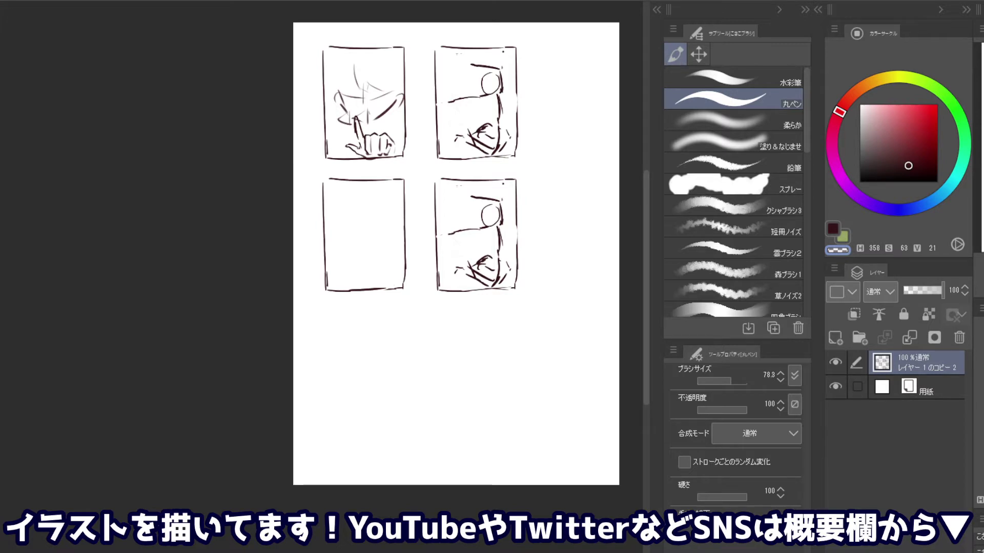
scroll(456, 254, down, 2)
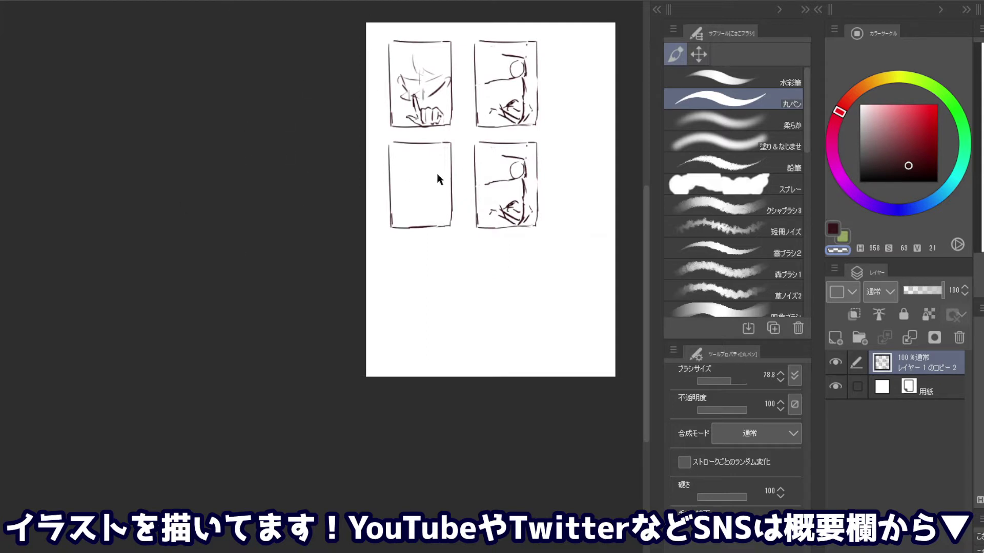
key(bracketleft)
key(bracketleft)
key(bracketleft)
key(c)
Sketch a new figure's head, body, arms and legs lower-left, then erase the lower-right figure
mouse_move(441, 164)
mouse_down()
mouse_move(432, 180)
mouse_move(422, 175)
mouse_move(420, 205)
mouse_up()
key(ctrl+z)
key(ctrl+z)
key(ctrl+z)
mouse_move(433, 157)
mouse_down()
mouse_move(420, 173)
mouse_move(419, 161)
mouse_move(442, 156)
mouse_move(421, 159)
mouse_move(438, 188)
mouse_move(433, 195)
mouse_move(433, 182)
mouse_move(421, 215)
mouse_move(428, 202)
mouse_move(413, 210)
mouse_move(445, 204)
mouse_move(425, 236)
mouse_up()
key(ctrl+z)
key(ctrl+z)
key(ctrl+z)
mouse_move(415, 224)
mouse_down()
mouse_move(438, 228)
mouse_move(417, 226)
mouse_up()
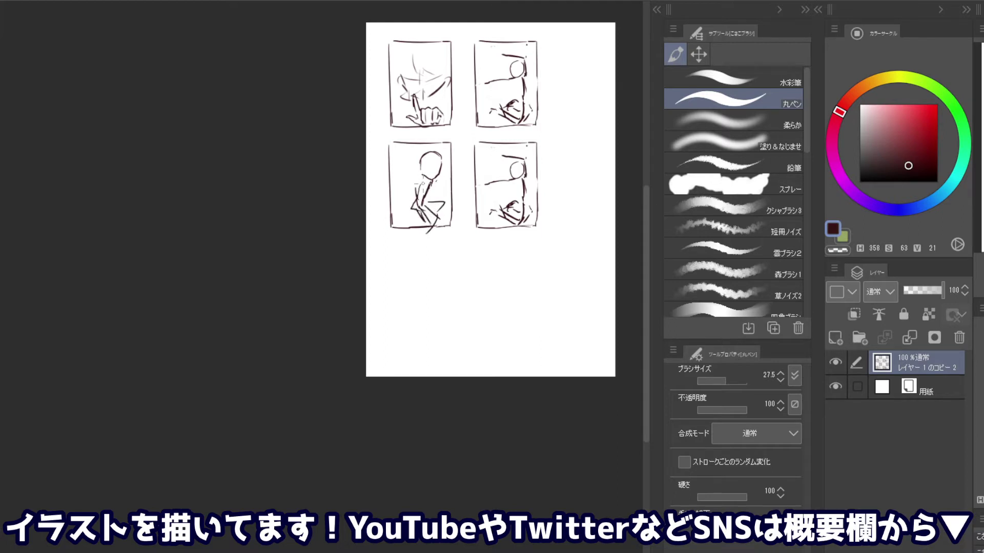
mouse_move(426, 183)
mouse_down()
mouse_move(392, 187)
mouse_move(409, 201)
mouse_move(394, 219)
mouse_move(412, 208)
mouse_up()
key(ctrl+z)
key(ctrl+z)
mouse_move(415, 195)
mouse_down()
mouse_move(406, 215)
mouse_move(434, 201)
mouse_move(404, 178)
mouse_up()
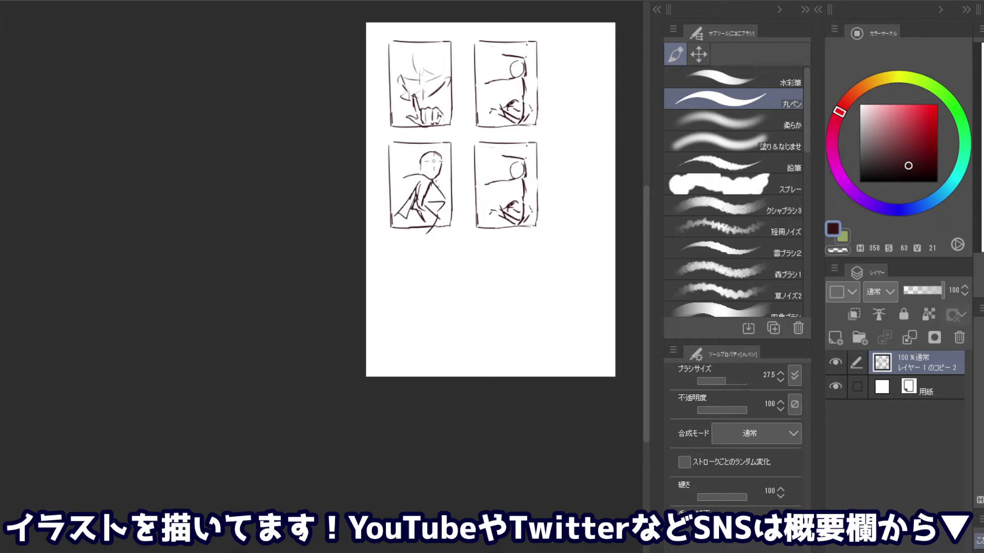
key(ctrl+z)
key(c)
mouse_move(494, 172)
mouse_down()
mouse_move(519, 166)
mouse_move(520, 214)
mouse_up()
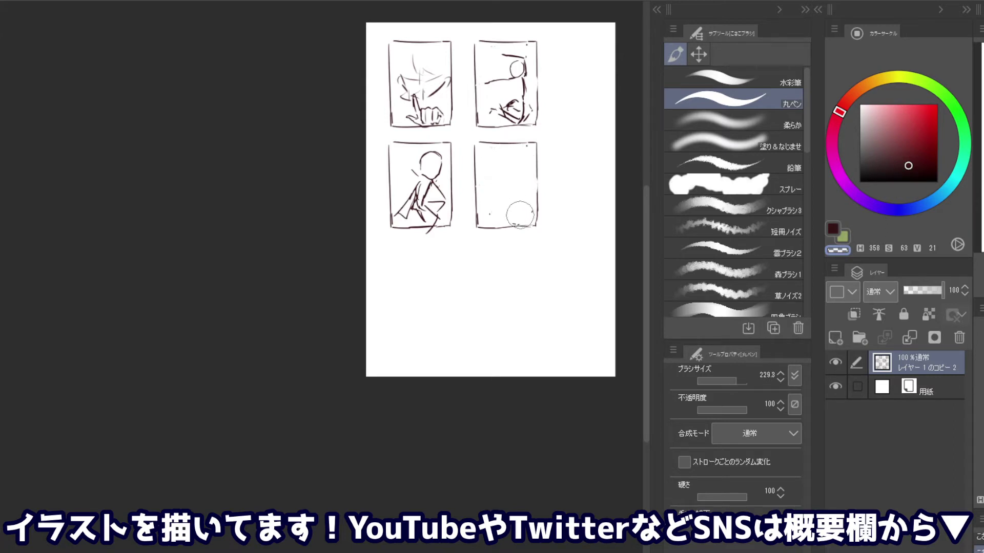
With the dark pen at size 11.1, sketch a hook-shaped head and body lines in the lower-right panel
key(c)
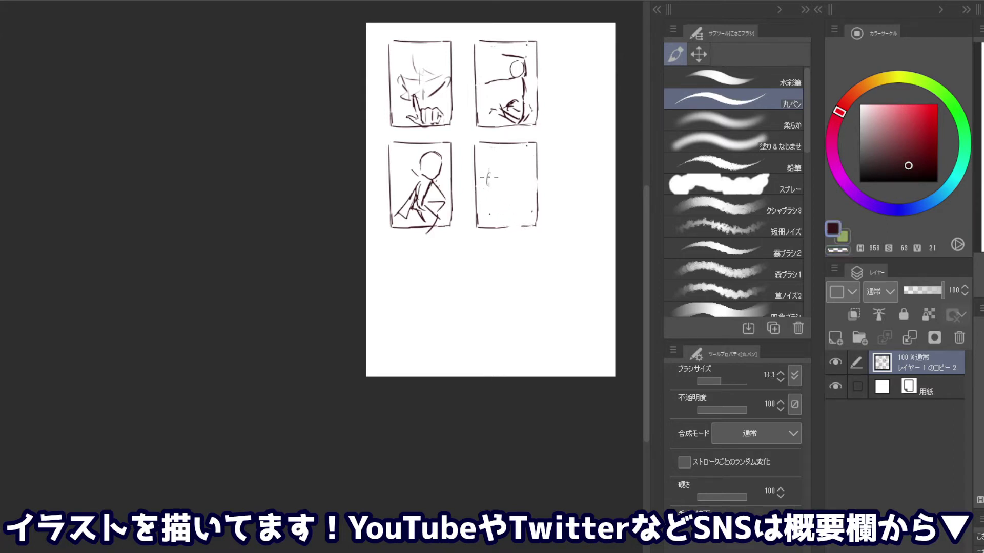
mouse_move(488, 178)
mouse_down()
mouse_move(506, 181)
mouse_move(485, 190)
mouse_move(497, 205)
mouse_move(510, 199)
mouse_up()
key(ctrl+z)
drag(510, 163, 525, 169)
drag(522, 181, 527, 192)
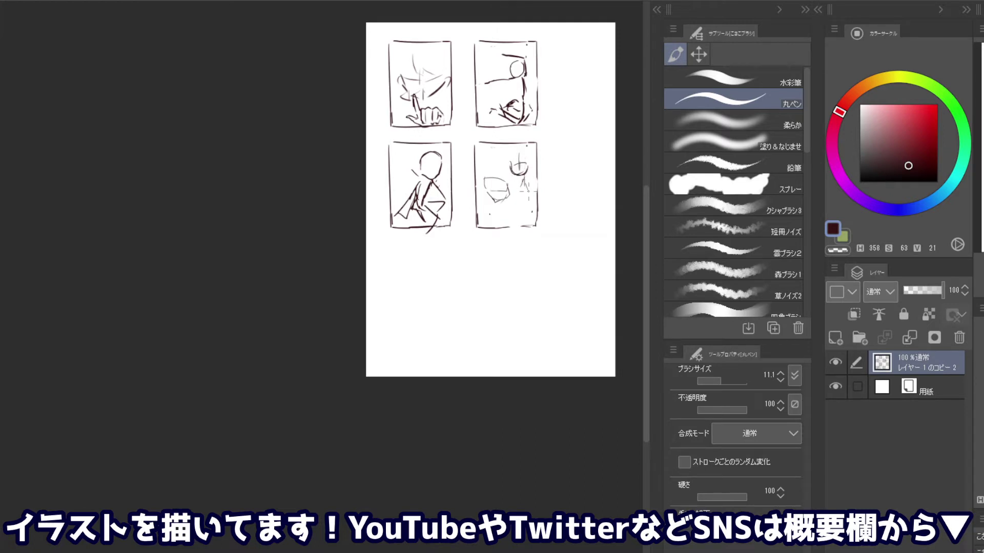
key(ctrl+z)
mouse_move(525, 174)
mouse_down()
mouse_move(533, 190)
mouse_move(520, 221)
mouse_move(499, 204)
mouse_move(491, 212)
mouse_move(514, 226)
mouse_move(510, 207)
mouse_move(517, 224)
mouse_move(509, 214)
mouse_up()
key(ctrl+z)
key(ctrl+z)
key(ctrl+z)
key(ctrl+z)
key(ctrl+z)
key(ctrl+z)
key(ctrl+z)
drag(521, 208, 509, 216)
Enlarge the brush to about 49.5 and handwrite a note beside the top-right thumbnail
mouse_move(548, 42)
mouse_down()
mouse_move(557, 39)
mouse_move(558, 52)
mouse_up()
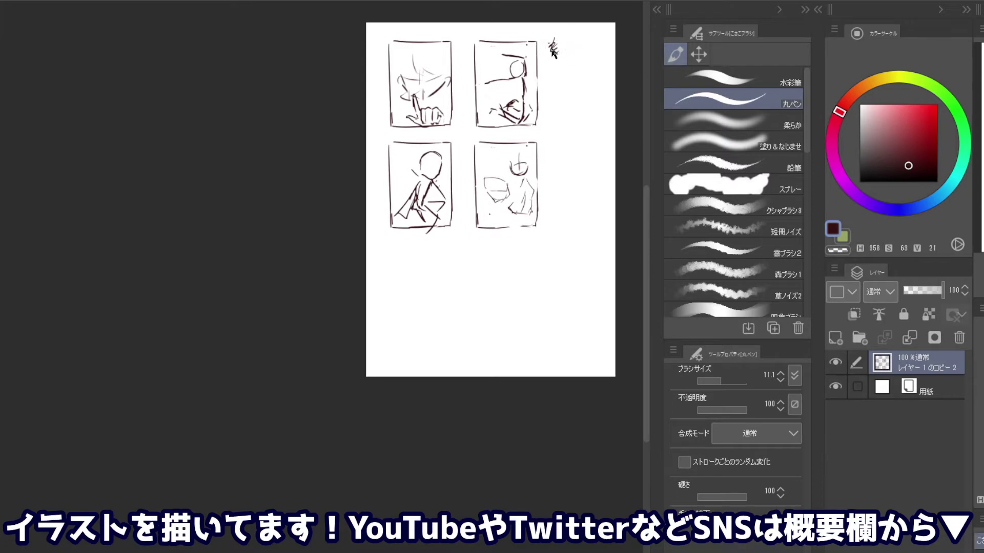
drag(555, 51, 569, 40)
drag(563, 45, 570, 44)
mouse_move(564, 37)
mouse_down()
mouse_move(569, 51)
mouse_move(595, 38)
mouse_up()
mouse_move(588, 44)
mouse_down()
mouse_move(603, 45)
mouse_move(567, 76)
mouse_move(581, 75)
mouse_move(564, 103)
mouse_move(582, 85)
mouse_up()
mouse_move(578, 81)
mouse_down()
mouse_move(578, 94)
mouse_move(605, 86)
mouse_up()
key(ctrl+z)
key(ctrl+z)
key(ctrl+z)
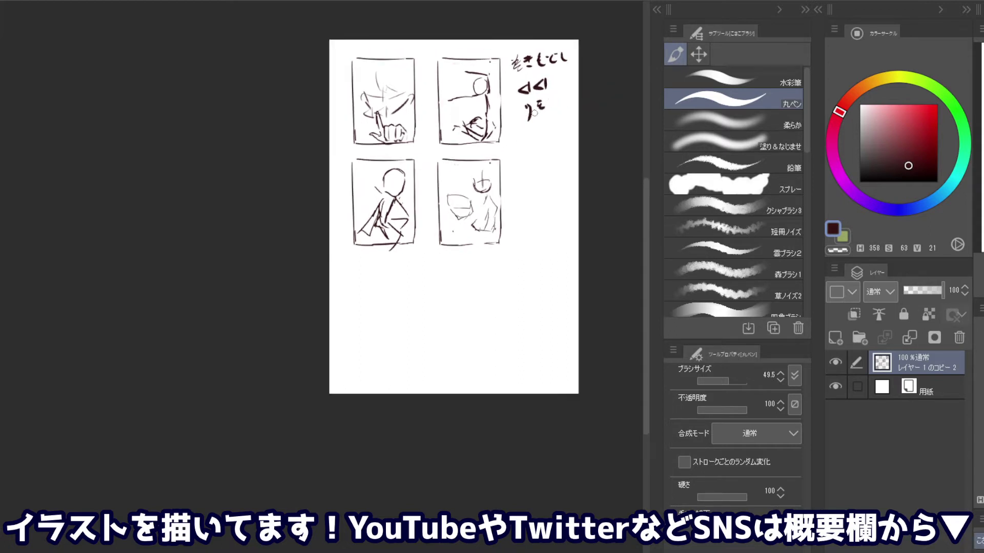
key(ctrl+z)
key(ctrl+z)
key(ctrl+z)
Write a third note line below the arrows, rewriting its last characters
mouse_move(523, 106)
mouse_down()
mouse_move(525, 122)
mouse_move(538, 109)
mouse_move(540, 122)
mouse_up()
drag(538, 107, 546, 116)
mouse_move(550, 108)
mouse_down()
mouse_move(558, 113)
mouse_move(542, 111)
mouse_up()
key(ctrl+z)
key(ctrl+z)
key(ctrl+z)
mouse_move(535, 109)
mouse_down()
mouse_move(541, 121)
mouse_move(549, 106)
mouse_move(545, 115)
mouse_up()
drag(551, 105, 557, 111)
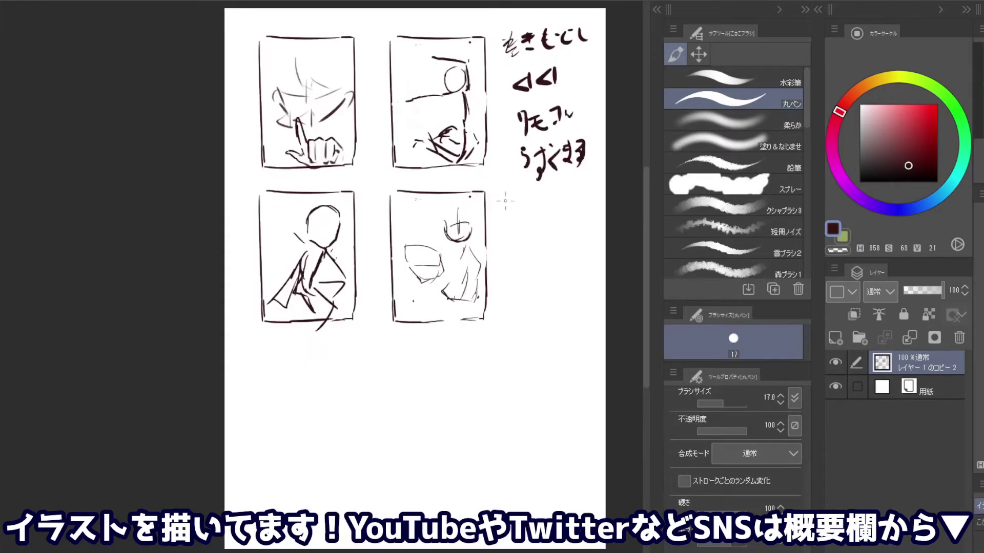
Handwrite a new note line beside the bottom-right panel
drag(515, 194, 520, 226)
mouse_move(531, 204)
mouse_down()
mouse_move(544, 203)
mouse_move(533, 233)
mouse_move(561, 205)
mouse_move(554, 225)
mouse_move(584, 202)
mouse_up()
drag(579, 194, 583, 225)
drag(589, 200, 584, 220)
drag(601, 208, 603, 224)
Add a slash mark and another note line below the previous notes
drag(536, 274, 523, 314)
drag(526, 302, 546, 303)
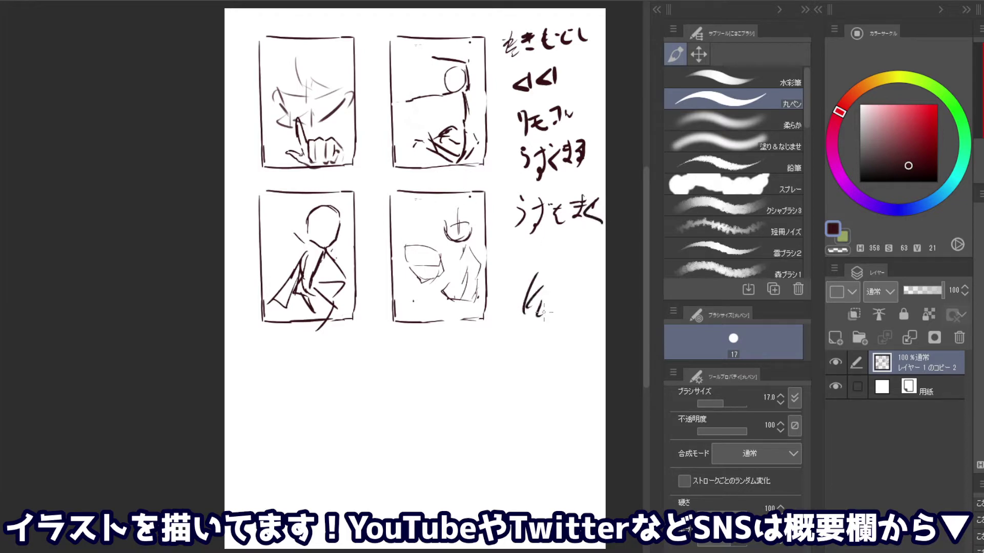
key(ctrl+z)
key(ctrl+z)
mouse_move(519, 237)
mouse_down()
mouse_move(518, 264)
mouse_move(530, 276)
mouse_move(544, 242)
mouse_up()
drag(549, 237, 562, 269)
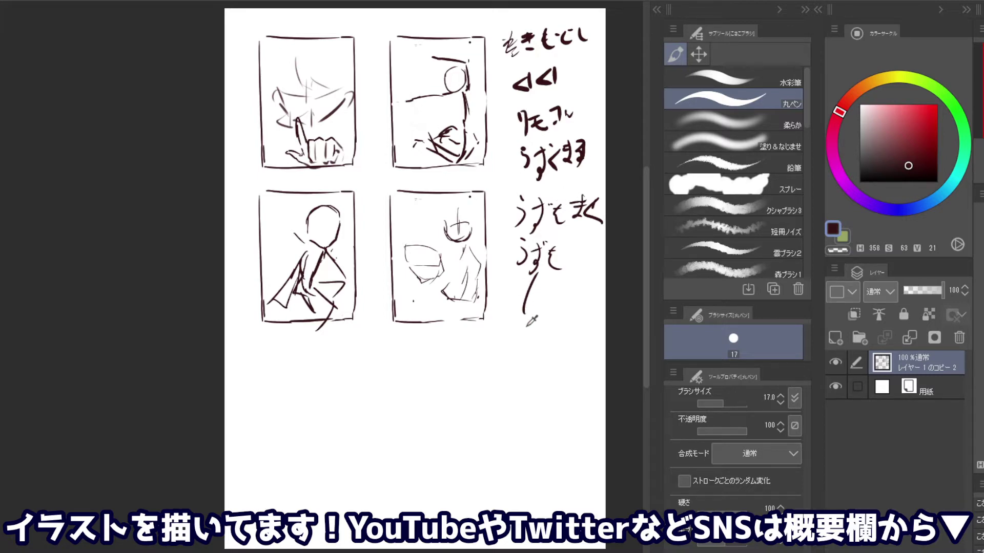
Erase the stray slash with the transparent colour, then restore brush size 17 and the dark colour
key(c)
mouse_move(518, 329)
mouse_down()
mouse_move(523, 297)
mouse_move(541, 281)
mouse_move(536, 303)
mouse_up()
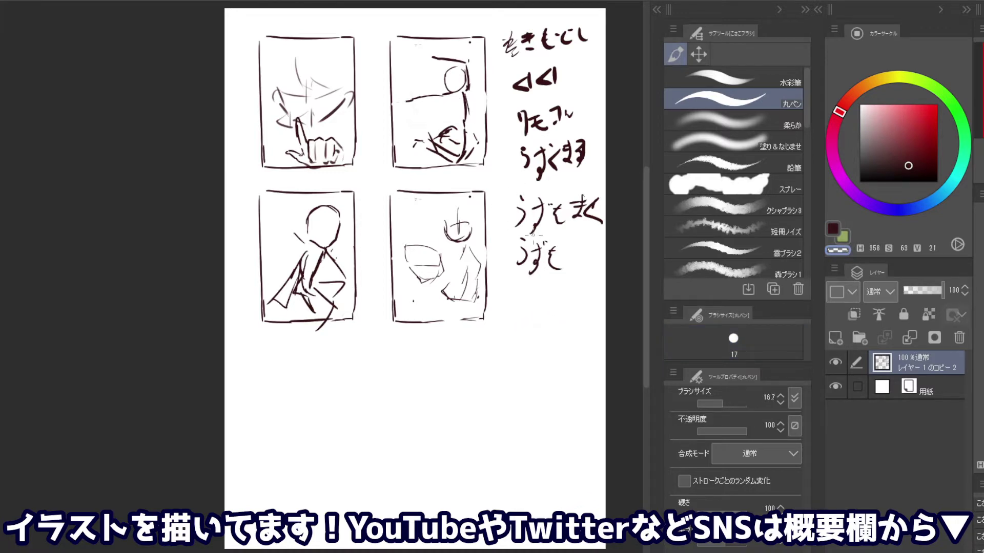
click(733, 341)
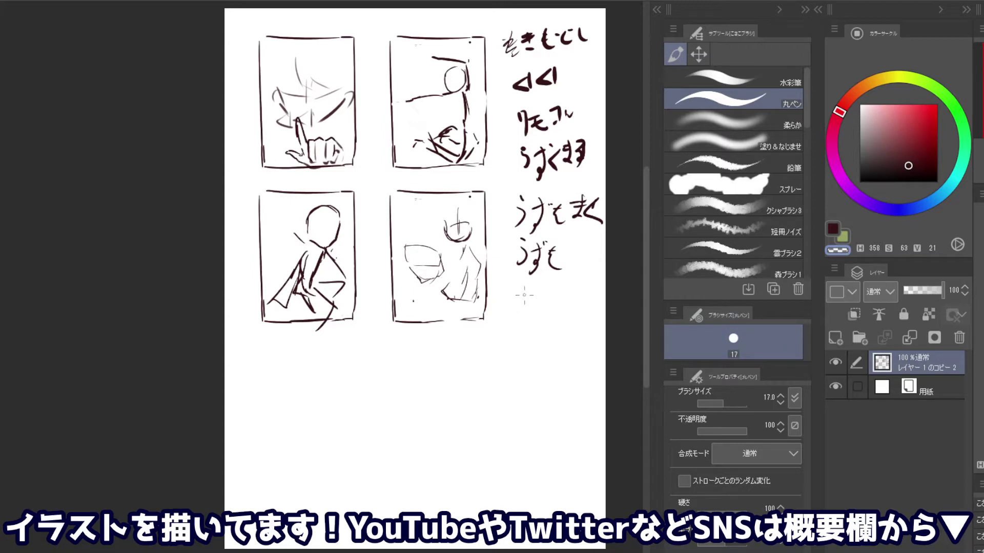
key(c)
drag(516, 294, 516, 310)
key(ctrl+z)
Zoom the view out and undo the trial strokes below the notes
alt+click(518, 285)
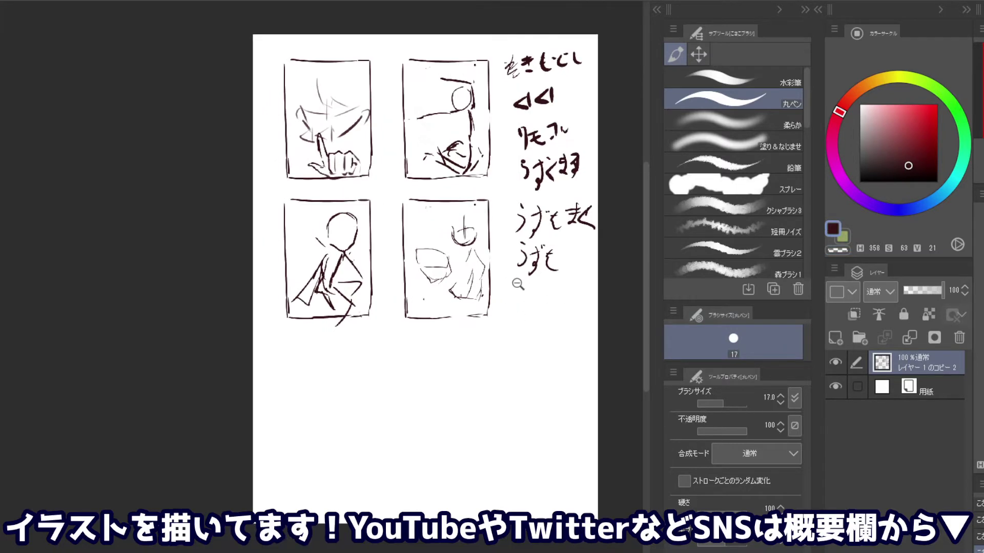
key(ctrl+z)
mouse_move(520, 297)
mouse_down()
mouse_move(514, 308)
mouse_move(524, 308)
mouse_move(528, 330)
mouse_move(534, 295)
mouse_move(520, 322)
mouse_move(537, 325)
mouse_up()
key(ctrl+z)
key(ctrl+z)
key(ctrl+z)
key(ctrl+z)
key(ctrl+z)
key(ctrl+z)
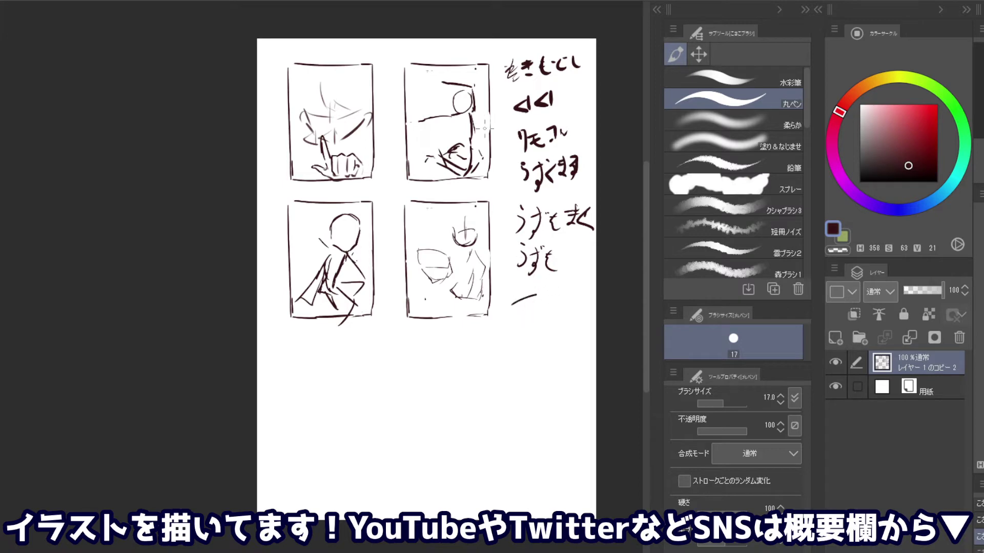
key(ctrl+z)
Draw a closed rectangular frame under the lower-left thumbnail and mark where the figure goes
drag(297, 353, 296, 425)
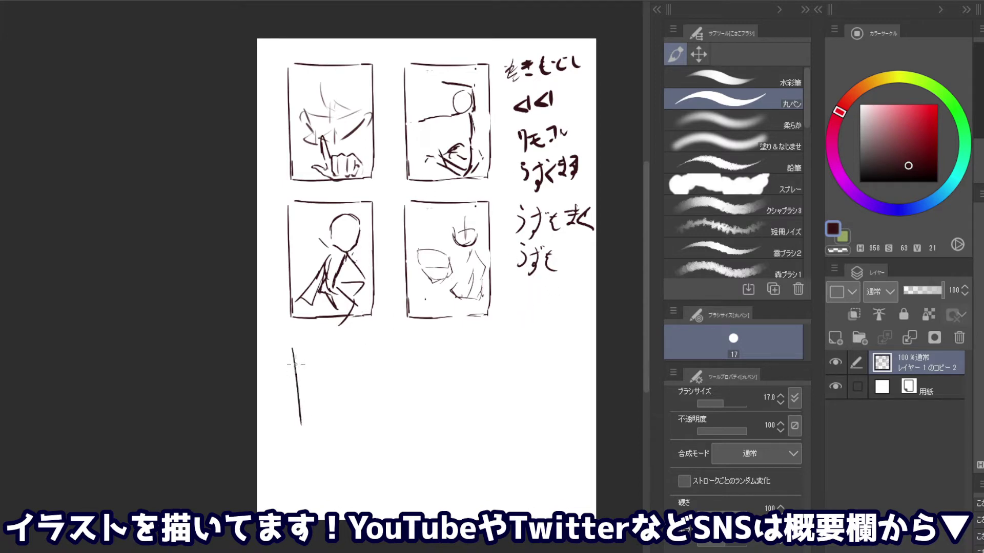
key(ctrl+z)
mouse_move(296, 342)
mouse_down()
mouse_move(297, 410)
mouse_move(336, 338)
mouse_move(371, 342)
mouse_move(374, 407)
mouse_up()
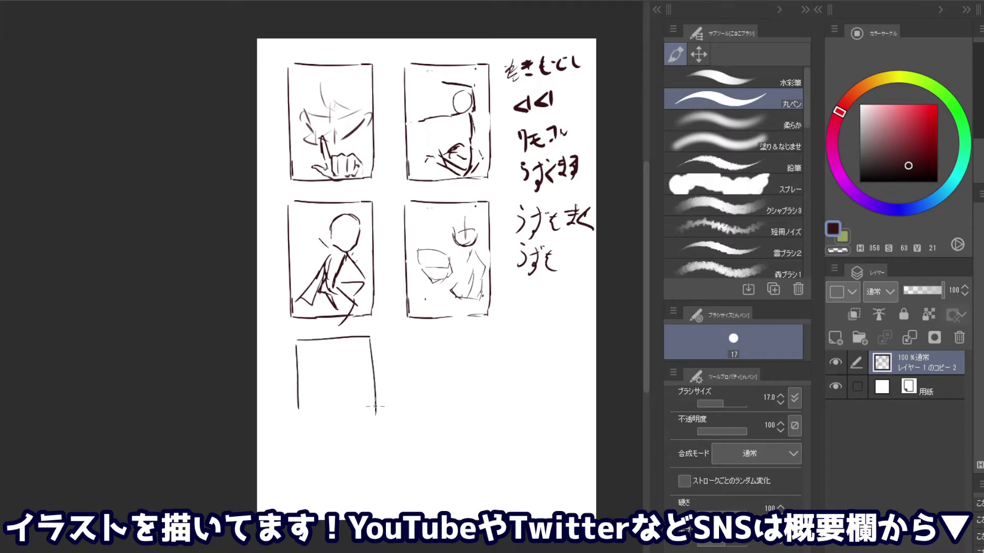
key(ctrl+z)
mouse_move(370, 338)
mouse_down()
mouse_move(369, 434)
mouse_move(319, 436)
mouse_move(297, 404)
mouse_move(302, 444)
mouse_move(367, 436)
mouse_up()
key(ctrl+z)
key(ctrl+z)
key(ctrl+z)
key(ctrl+z)
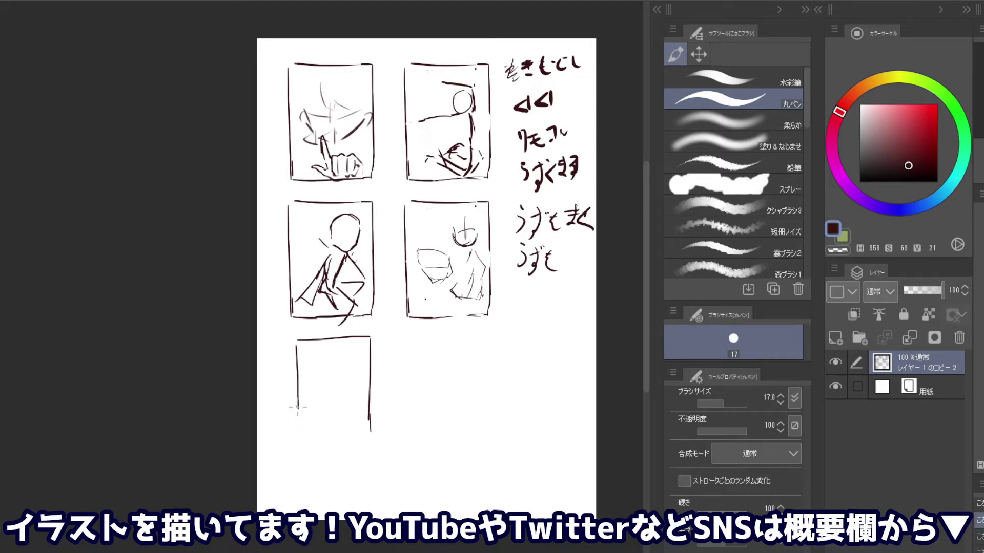
drag(297, 407, 310, 454)
key(ctrl+z)
mouse_move(297, 399)
mouse_down()
mouse_move(297, 441)
mouse_move(371, 439)
mouse_up()
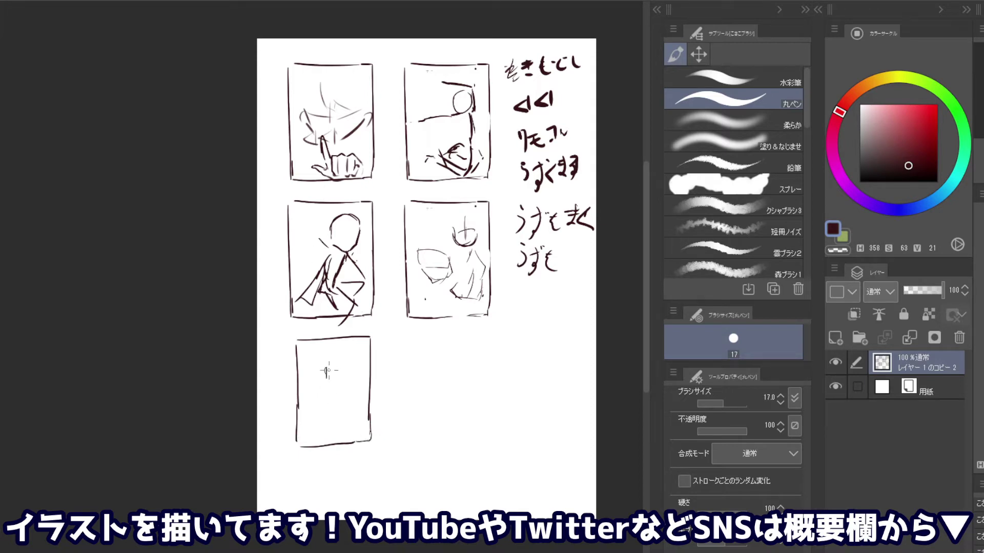
mouse_move(322, 367)
mouse_down()
mouse_move(337, 378)
mouse_move(327, 388)
mouse_move(338, 354)
mouse_move(340, 365)
mouse_move(328, 366)
mouse_move(345, 367)
mouse_move(363, 412)
mouse_up()
Remove the placement mark and sketch the figure's body line, torso and arms
key(ctrl+z)
key(ctrl+z)
key(ctrl+z)
key(ctrl+z)
key(ctrl+z)
key(ctrl+z)
key(ctrl+z)
mouse_move(348, 373)
mouse_down()
mouse_move(354, 398)
mouse_move(336, 416)
mouse_move(337, 406)
mouse_move(332, 435)
mouse_up()
mouse_move(346, 394)
mouse_down()
mouse_move(334, 430)
mouse_move(348, 405)
mouse_move(339, 434)
mouse_move(342, 418)
mouse_move(354, 431)
mouse_up()
key(ctrl+z)
key(ctrl+z)
key(ctrl+z)
drag(329, 380, 315, 410)
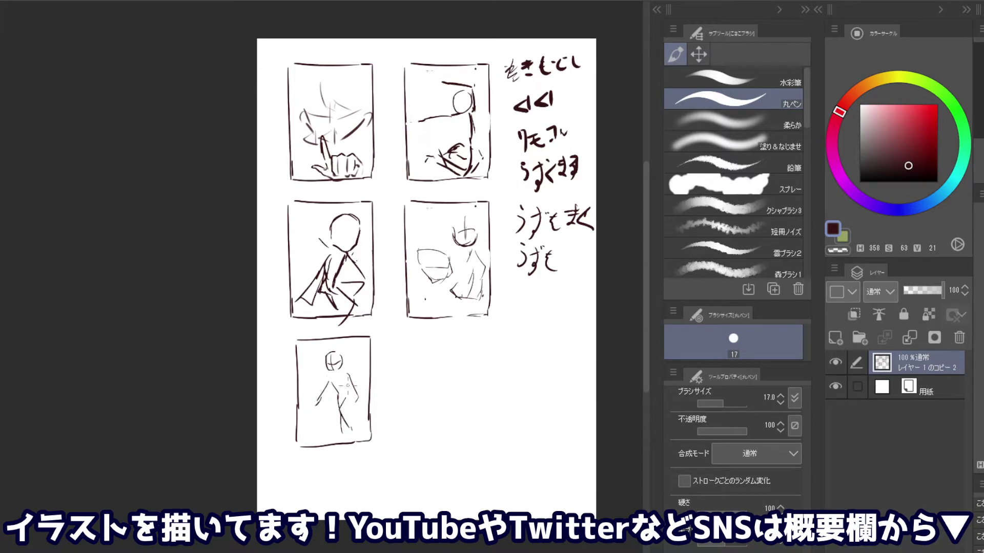
mouse_move(345, 374)
mouse_down()
mouse_move(364, 402)
mouse_move(344, 440)
mouse_up()
key(ctrl+z)
key(ctrl+z)
key(ctrl+z)
Add leg strokes, erase unwanted lines with the transparent colour, and redraw short figure strokes
drag(339, 392, 329, 436)
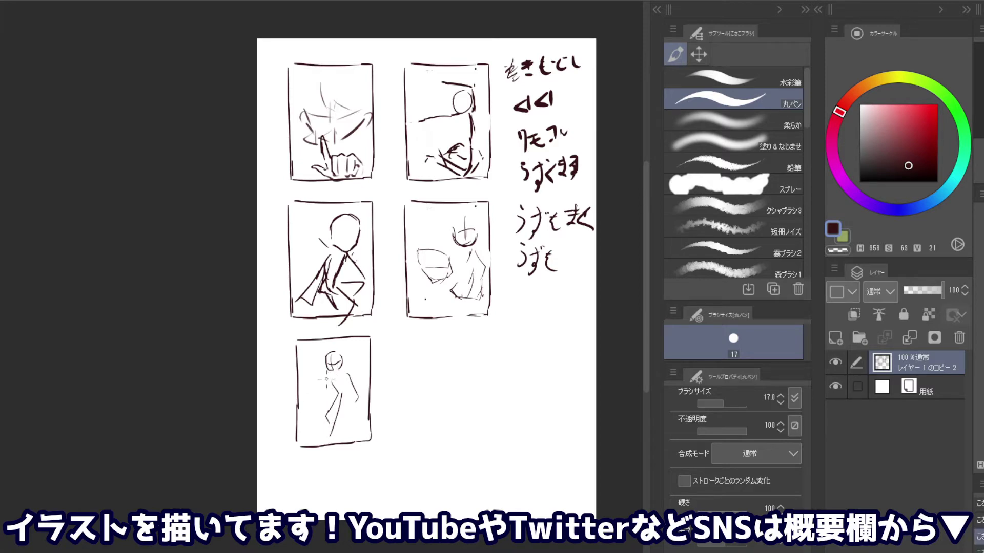
mouse_move(319, 387)
mouse_down()
mouse_move(306, 403)
mouse_move(348, 382)
mouse_up()
key(c)
drag(336, 420, 332, 430)
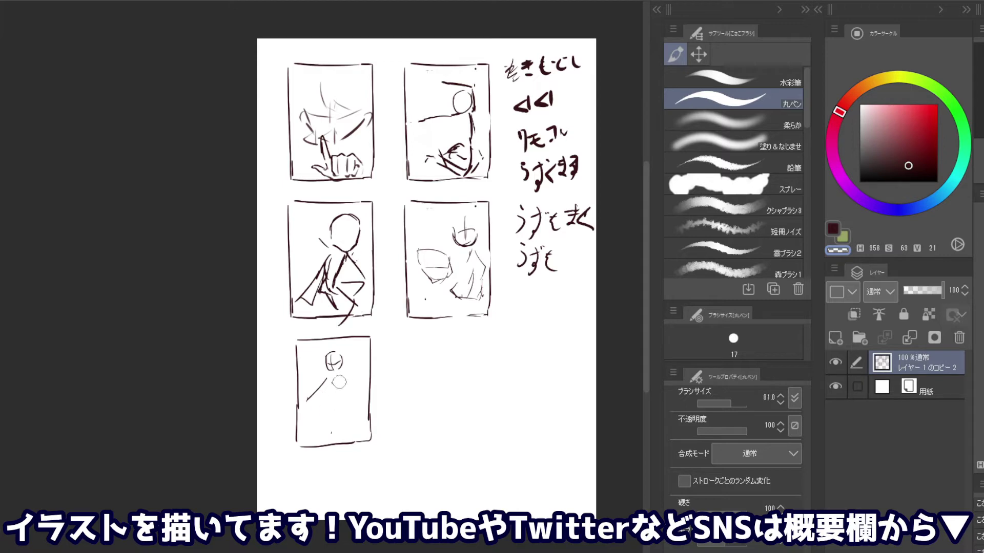
drag(315, 382, 308, 404)
key(c)
mouse_move(345, 376)
mouse_down()
mouse_move(360, 405)
mouse_move(305, 402)
mouse_move(326, 409)
mouse_up()
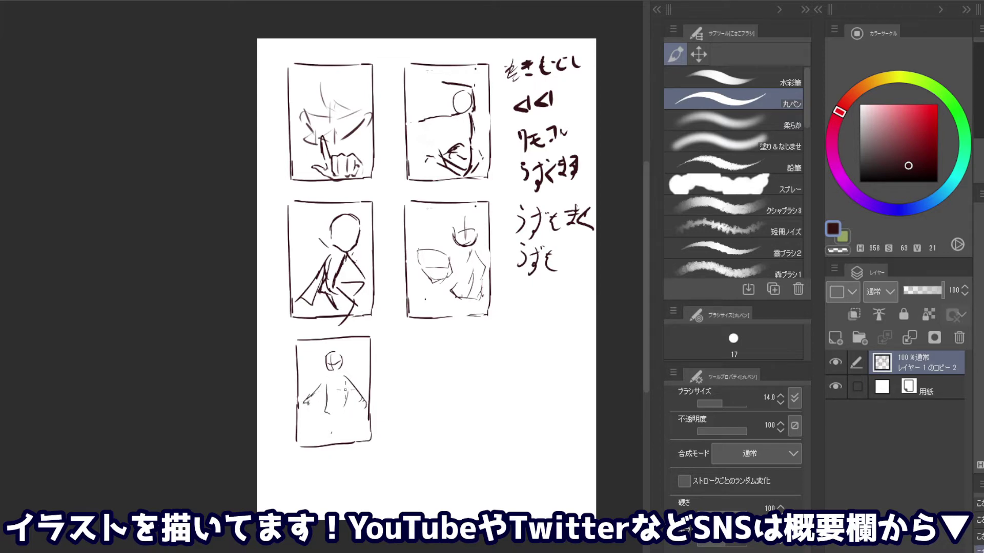
drag(347, 378, 346, 414)
key(ctrl+z)
Redraw the figure's leg strokes, erasing a stray mark and shrinking the brush
mouse_move(343, 419)
mouse_down()
mouse_move(323, 445)
mouse_move(313, 441)
mouse_up()
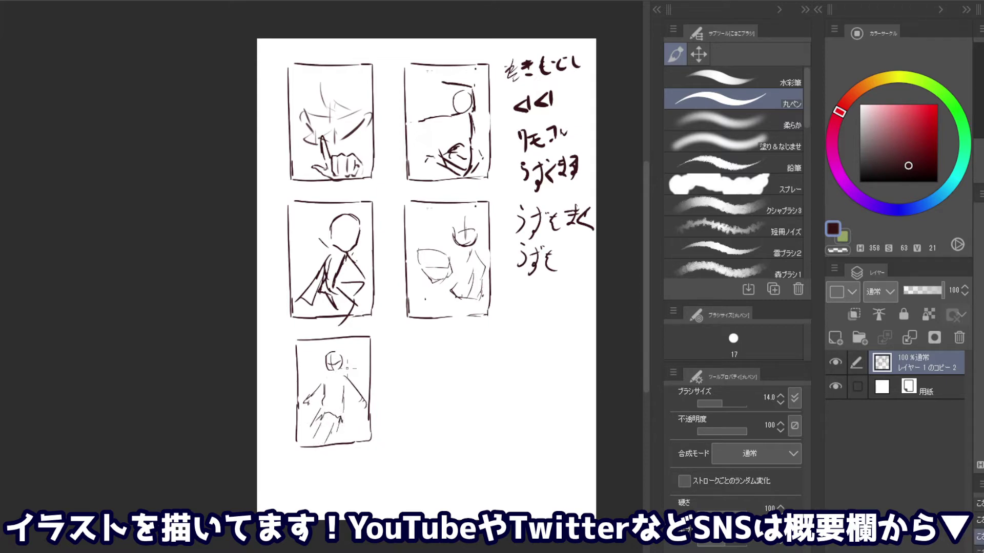
key(ctrl+z)
key(ctrl+z)
key(ctrl+z)
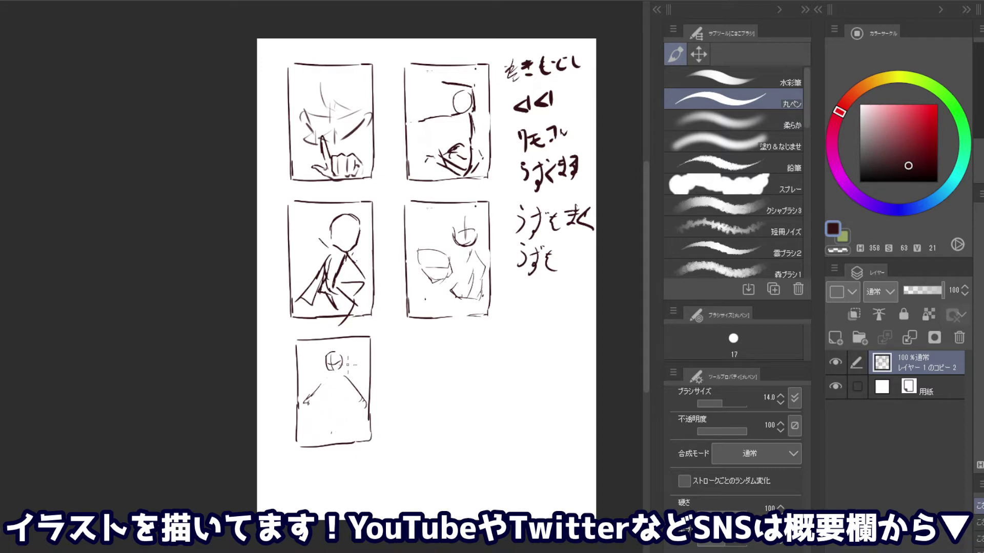
key(ctrl+z)
key(ctrl+z)
drag(334, 383, 329, 431)
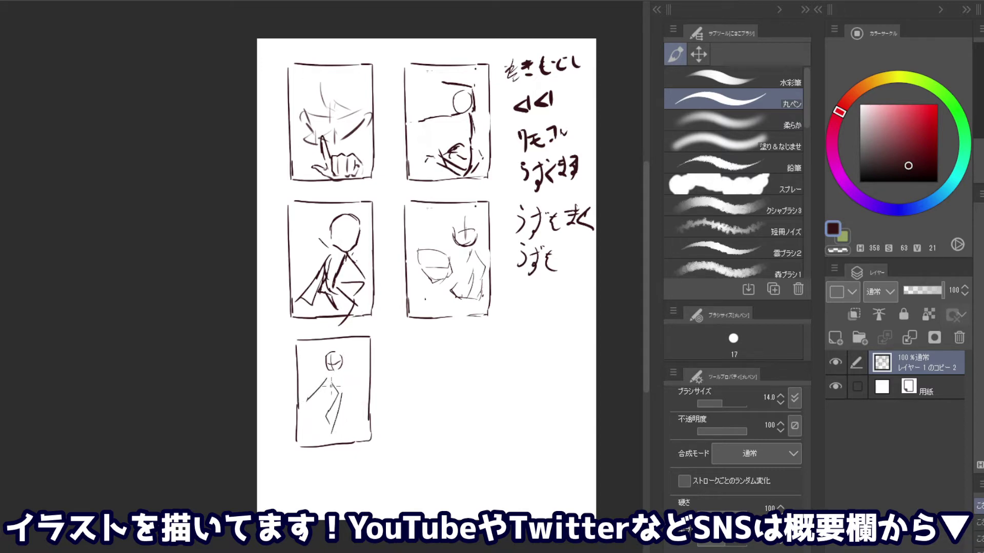
key(c)
mouse_move(315, 386)
mouse_down()
mouse_move(309, 399)
mouse_move(323, 383)
mouse_move(328, 430)
mouse_move(359, 406)
mouse_move(367, 383)
mouse_move(310, 380)
mouse_move(335, 424)
mouse_up()
key(bracketleft)
key(c)
key(ctrl+z)
key(ctrl+z)
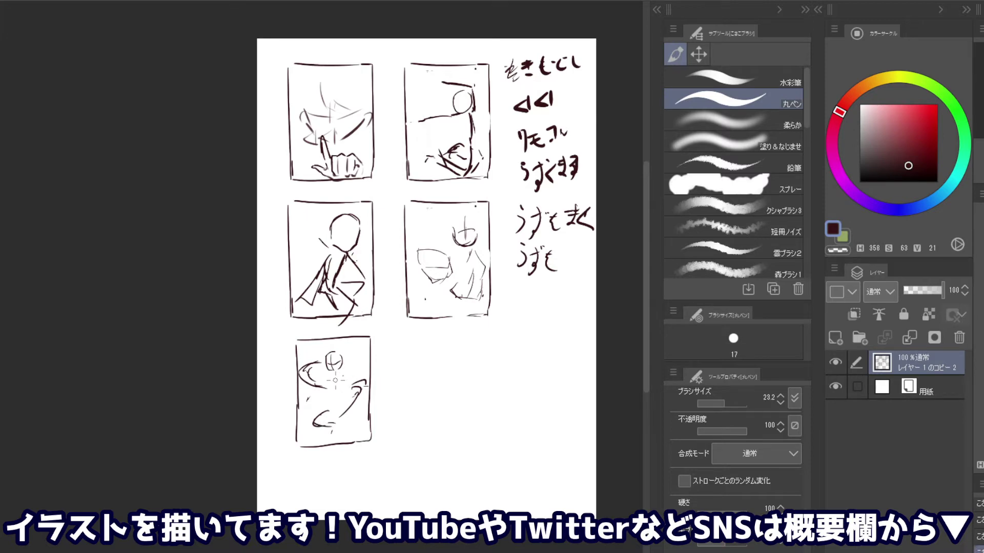
Sketch a curved raised arm with a loop, the right arm and the lower body
mouse_move(339, 379)
mouse_down()
mouse_move(328, 427)
mouse_move(339, 413)
mouse_move(353, 414)
mouse_move(297, 381)
mouse_move(357, 412)
mouse_up()
key(ctrl+z)
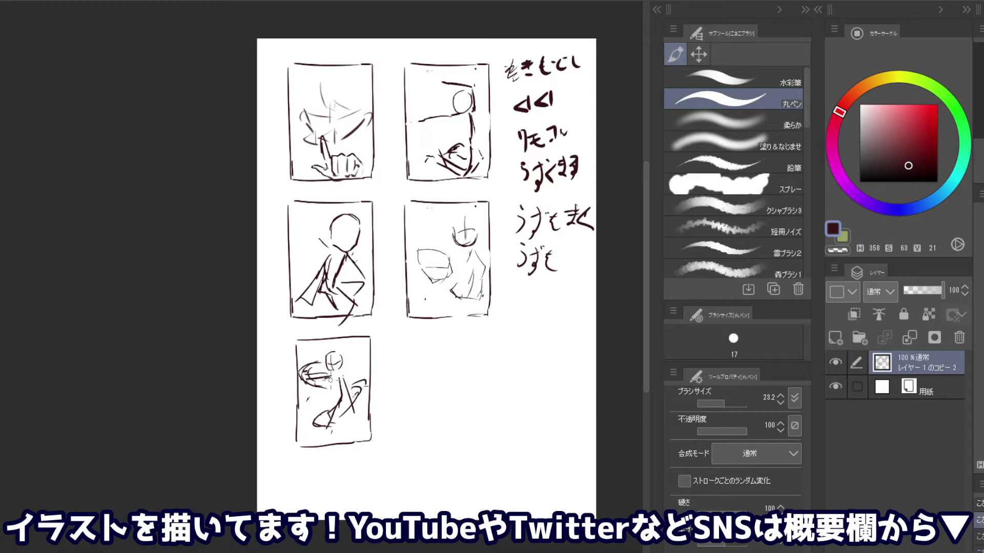
key(ctrl+z)
key(ctrl+z)
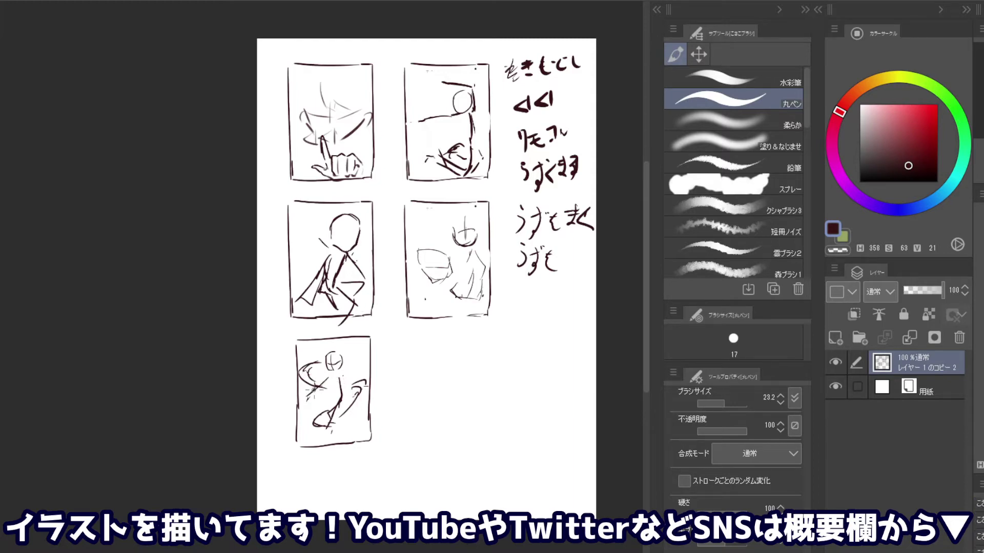
drag(345, 379, 366, 397)
drag(344, 359, 348, 371)
key(ctrl+z)
drag(349, 370, 361, 383)
key(ctrl+z)
drag(365, 352, 363, 373)
drag(318, 401, 364, 379)
drag(341, 395, 315, 440)
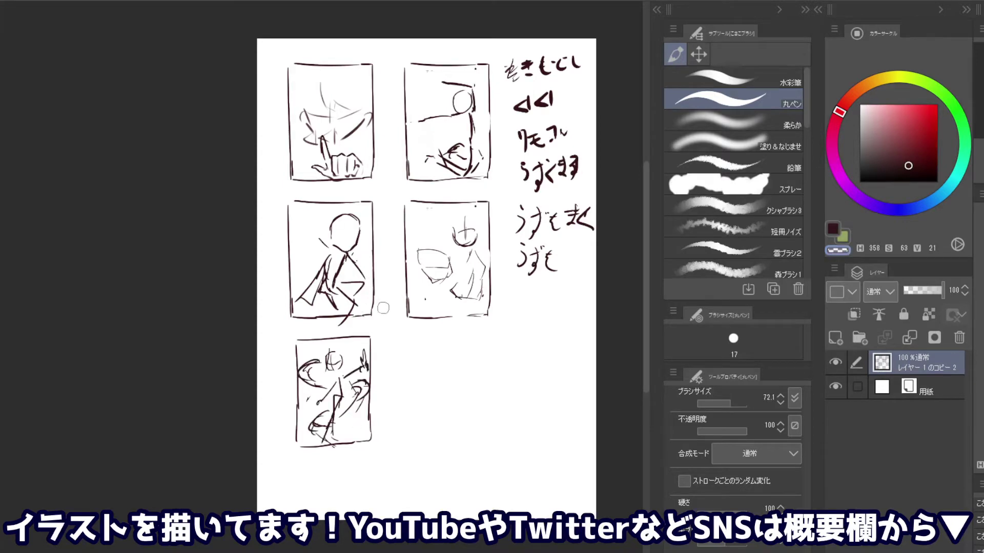
With a smaller brush, draw a sixth panel's left edge and a small head inside it
key(bracketleft)
key(bracketleft)
key(bracketleft)
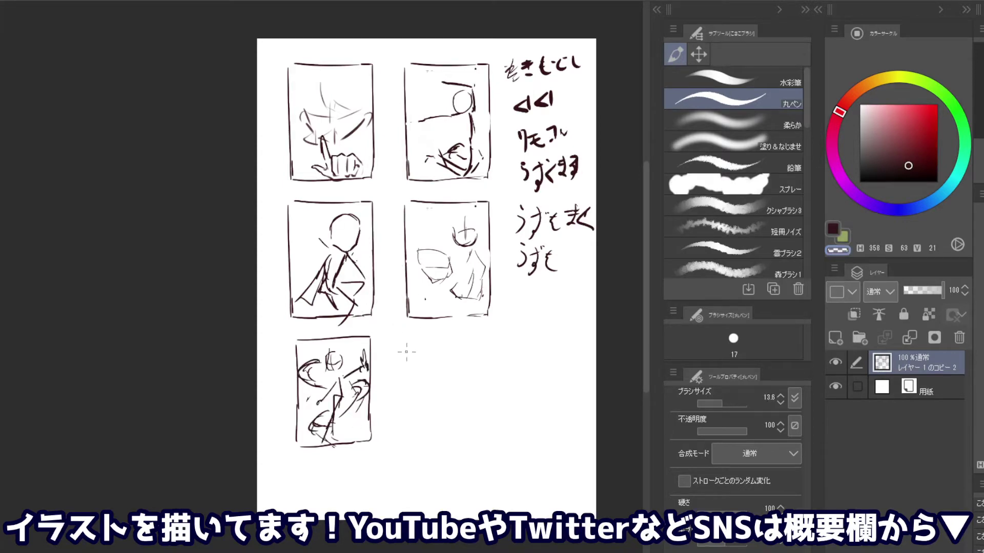
mouse_move(408, 338)
mouse_down()
mouse_move(410, 436)
mouse_move(491, 338)
mouse_move(487, 423)
mouse_move(425, 451)
mouse_move(409, 442)
mouse_up()
key(ctrl+z)
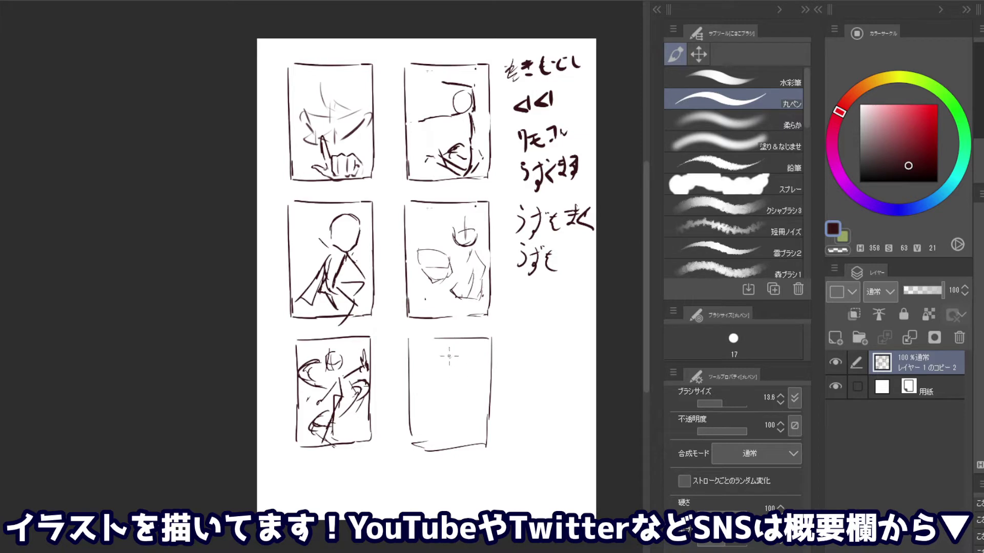
mouse_move(458, 349)
mouse_down()
mouse_move(444, 363)
mouse_move(461, 359)
mouse_move(463, 414)
mouse_up()
key(ctrl+z)
Try body and arm strokes under the head, then undo the arm strokes
drag(455, 377, 436, 388)
key(ctrl+z)
key(ctrl+z)
mouse_move(454, 370)
mouse_down()
mouse_move(454, 400)
mouse_move(467, 397)
mouse_move(453, 396)
mouse_move(456, 405)
mouse_up()
key(ctrl+z)
key(ctrl+z)
mouse_move(464, 369)
mouse_down()
mouse_move(471, 406)
mouse_move(455, 410)
mouse_move(430, 392)
mouse_move(475, 392)
mouse_up()
key(ctrl+z)
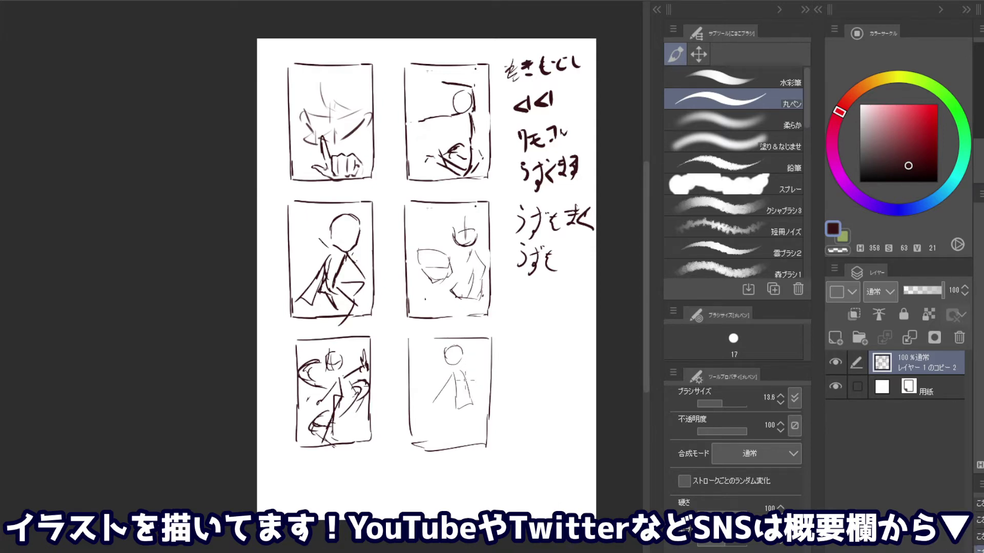
key(ctrl+z)
key(ctrl+z)
key(ctrl+z)
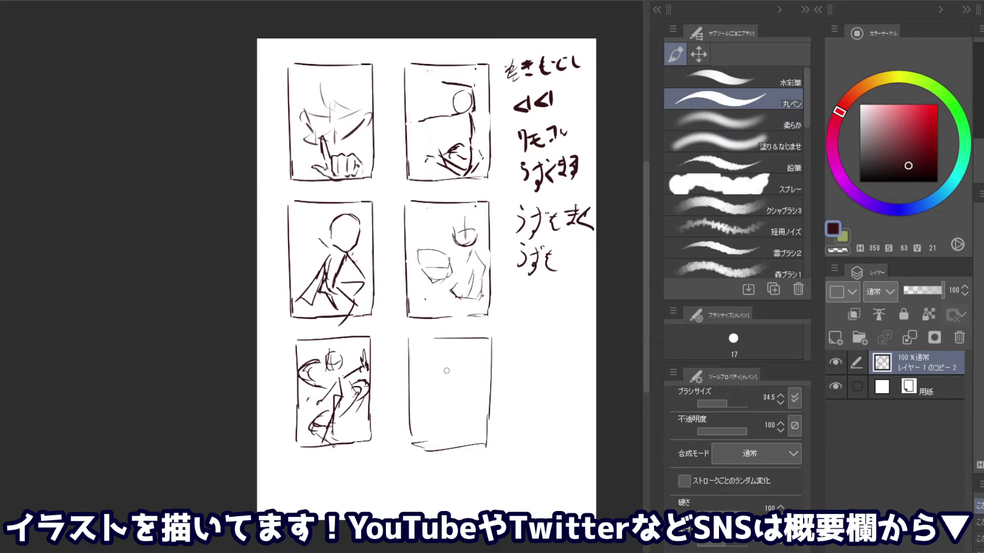
Sketch a new raised-arm figure in the bottom-row second panel
mouse_move(438, 355)
mouse_down()
mouse_move(437, 365)
mouse_move(455, 346)
mouse_up()
mouse_move(461, 348)
mouse_down()
mouse_move(464, 364)
mouse_move(446, 372)
mouse_move(413, 367)
mouse_up()
drag(475, 376, 490, 365)
drag(410, 363, 420, 384)
mouse_move(487, 366)
mouse_down()
mouse_move(487, 378)
mouse_move(464, 388)
mouse_move(460, 380)
mouse_move(440, 411)
mouse_move(466, 413)
mouse_move(457, 438)
mouse_move(470, 428)
mouse_move(461, 450)
mouse_move(473, 444)
mouse_move(462, 448)
mouse_move(445, 426)
mouse_move(447, 445)
mouse_move(436, 449)
mouse_move(450, 429)
mouse_move(429, 434)
mouse_move(470, 429)
mouse_up()
key(ctrl+z)
key(ctrl+z)
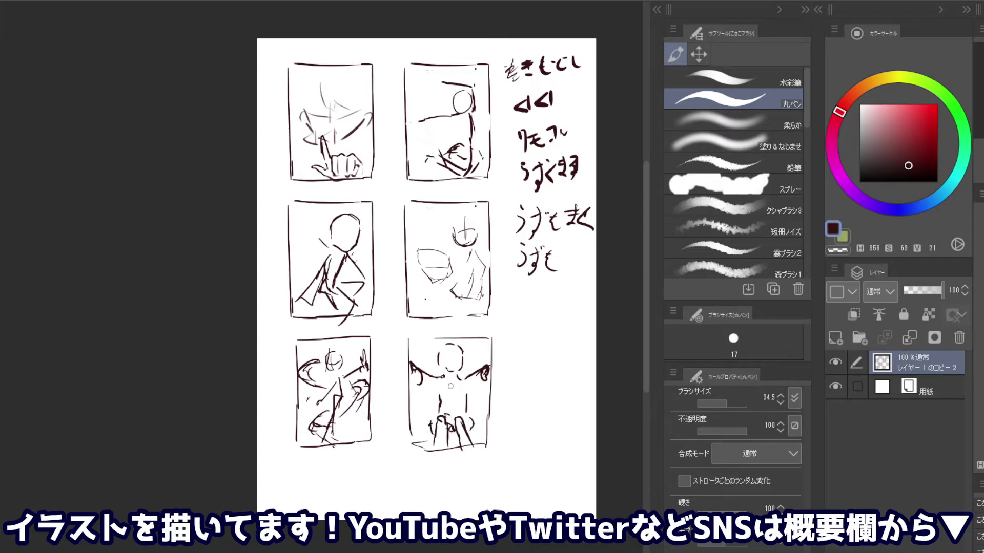
With a large brush, add diagonal accent lines and dashes around the new figure
key(c)
key(c)
drag(481, 343, 465, 369)
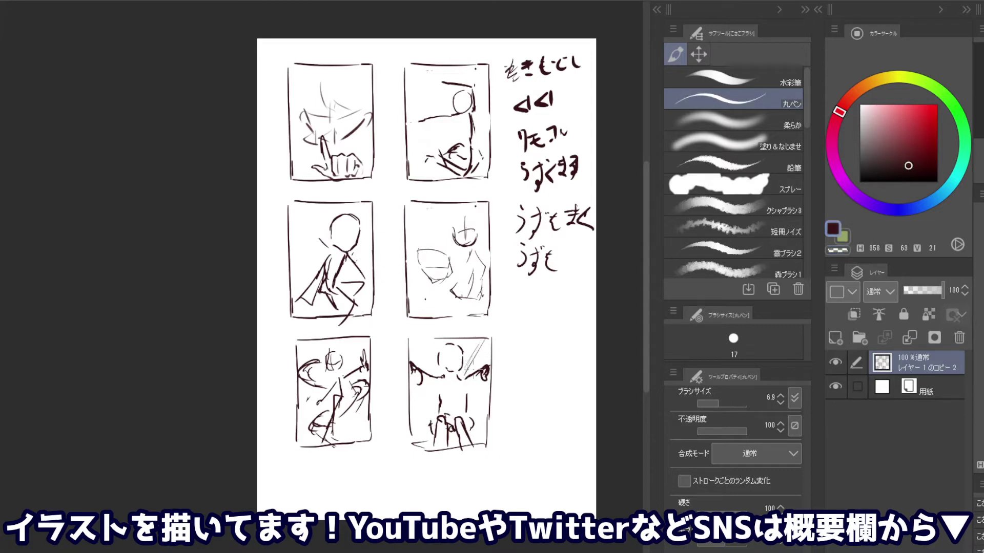
drag(472, 405, 487, 413)
drag(479, 416, 489, 421)
drag(420, 342, 432, 372)
drag(413, 407, 431, 415)
Add diagonal accent lines at the corners of the bottom-left thumbnail
mouse_move(366, 337)
mouse_down()
mouse_move(340, 363)
mouse_move(317, 356)
mouse_up()
drag(353, 417, 369, 430)
drag(299, 427, 308, 440)
drag(302, 431, 311, 439)
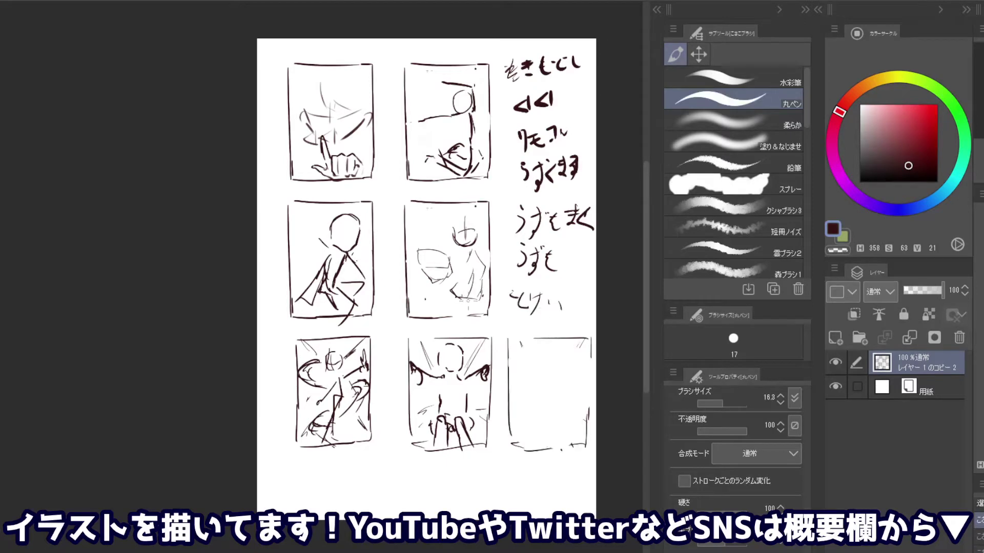
Rough in the figure's head, neck and body line, undoing unwanted arm strokes
mouse_move(539, 372)
mouse_down()
mouse_move(539, 360)
mouse_move(559, 359)
mouse_move(543, 372)
mouse_move(589, 354)
mouse_move(522, 400)
mouse_up()
key(ctrl+z)
key(ctrl+z)
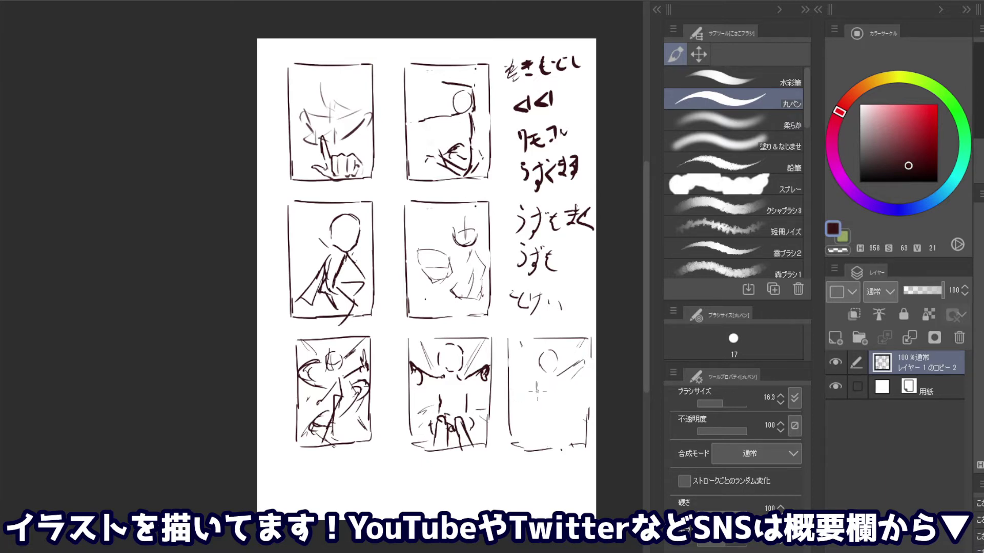
drag(548, 383, 548, 404)
mouse_move(565, 369)
mouse_down()
mouse_move(592, 351)
mouse_move(528, 405)
mouse_move(558, 403)
mouse_move(563, 415)
mouse_move(551, 423)
mouse_up()
key(ctrl+z)
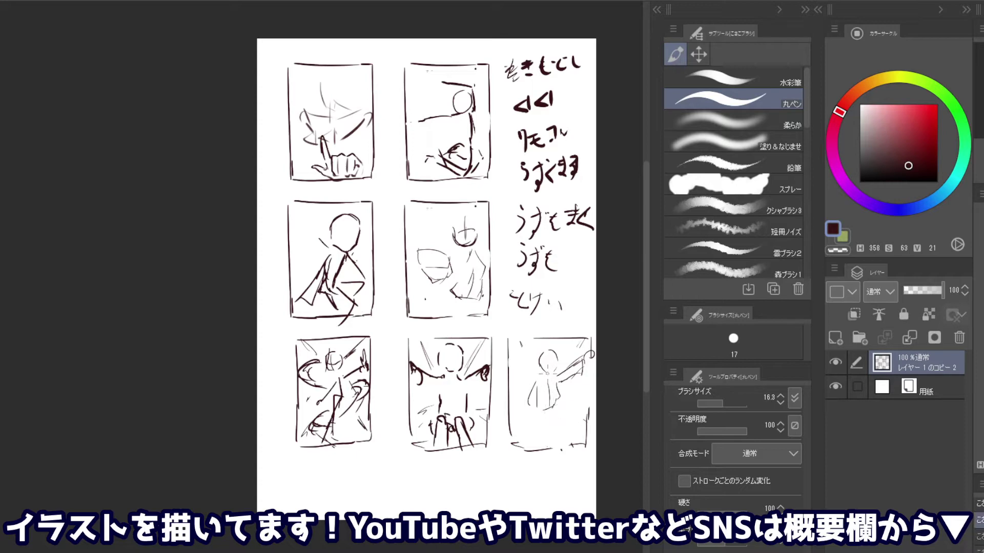
key(ctrl+z)
key(ctrl+z)
key(ctrl+z)
key(ctrl+z)
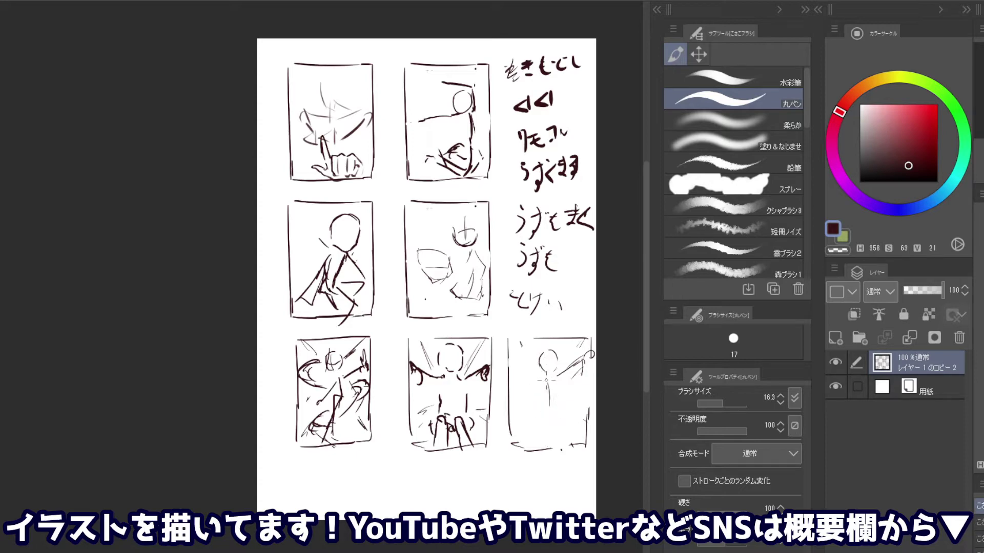
key(ctrl+z)
key(ctrl+z)
mouse_move(542, 379)
mouse_down()
mouse_move(540, 407)
mouse_move(556, 405)
mouse_move(566, 426)
mouse_move(547, 428)
mouse_move(541, 449)
mouse_move(557, 438)
mouse_move(556, 451)
mouse_up()
key(ctrl+z)
key(ctrl+z)
Add face guidelines, a raised arm and body lines, redrawing stray strokes
drag(533, 385, 535, 410)
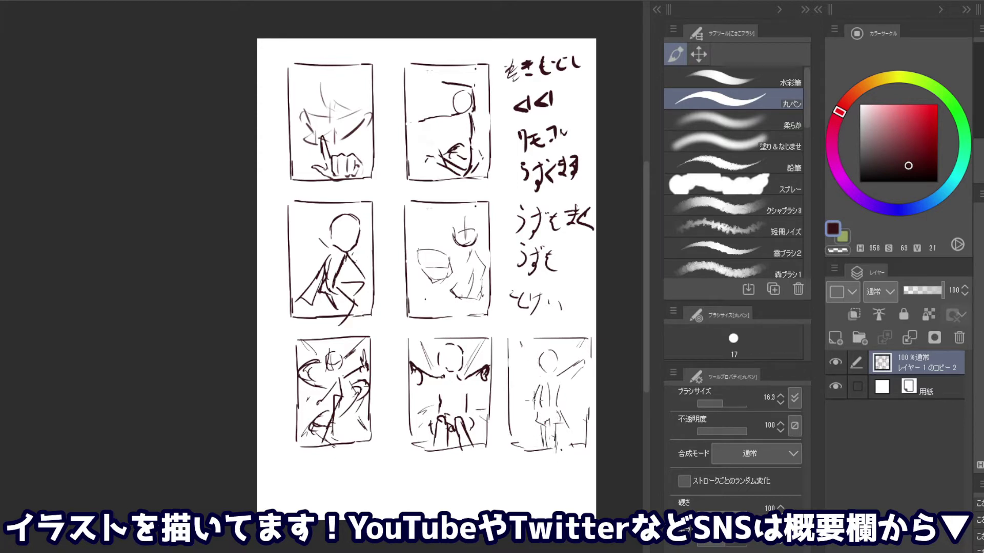
drag(531, 353, 520, 406)
key(ctrl+z)
drag(560, 373, 572, 358)
drag(576, 400, 573, 424)
drag(573, 421, 567, 435)
mouse_move(533, 363)
mouse_down()
mouse_move(512, 398)
mouse_move(530, 408)
mouse_move(581, 383)
mouse_up()
key(ctrl+z)
drag(584, 381, 582, 408)
key(ctrl+z)
mouse_move(562, 404)
mouse_down()
mouse_move(583, 388)
mouse_move(574, 385)
mouse_up()
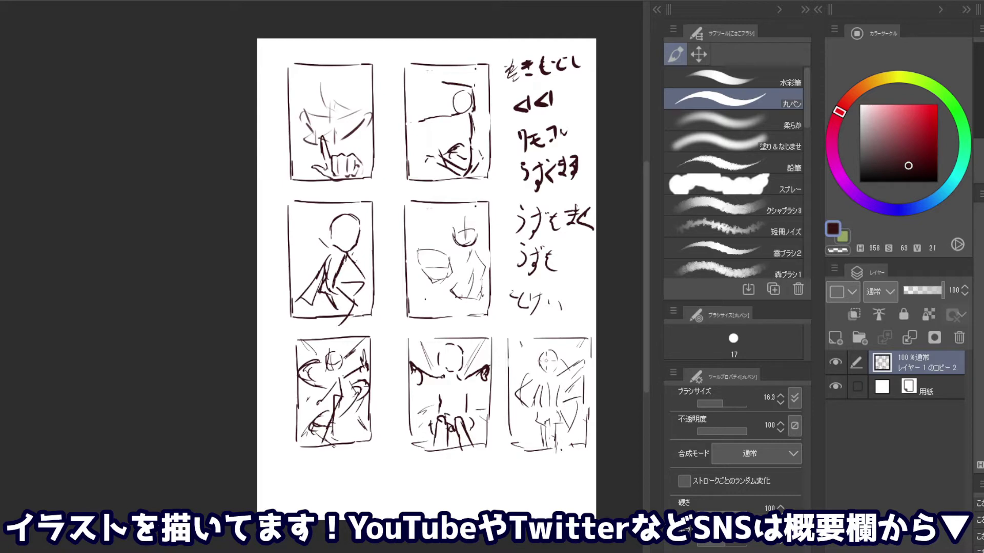
Add accent marks around the figure's left side, raised arm, feet and lower body
drag(535, 354, 532, 377)
drag(535, 352, 516, 379)
drag(570, 345, 562, 364)
mouse_move(576, 419)
mouse_down()
mouse_move(543, 435)
mouse_move(548, 415)
mouse_move(541, 442)
mouse_move(569, 436)
mouse_move(548, 427)
mouse_move(548, 441)
mouse_move(567, 438)
mouse_up()
key(ctrl+z)
key(ctrl+z)
key(ctrl+z)
key(ctrl+z)
key(ctrl+z)
mouse_move(571, 432)
mouse_down()
mouse_move(561, 448)
mouse_move(558, 435)
mouse_move(557, 446)
mouse_move(539, 444)
mouse_up()
key(ctrl+z)
key(ctrl+z)
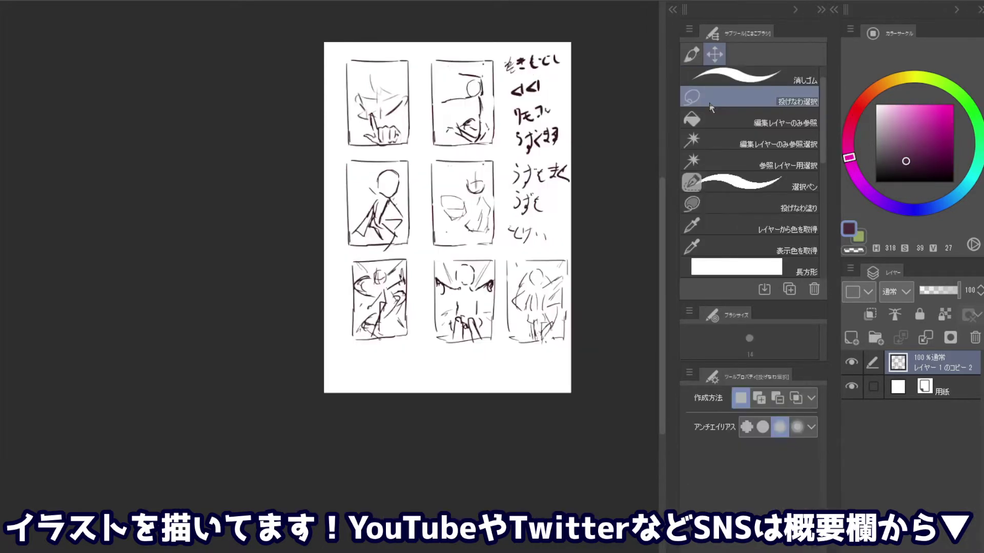
Lasso the seven thumbnails, scale them down together from a corner handle, then deselect
click(711, 108)
mouse_move(334, 139)
mouse_down()
mouse_move(429, 36)
mouse_move(502, 48)
mouse_move(505, 233)
mouse_move(548, 242)
mouse_move(577, 281)
mouse_move(465, 368)
mouse_move(327, 270)
mouse_move(331, 97)
mouse_up()
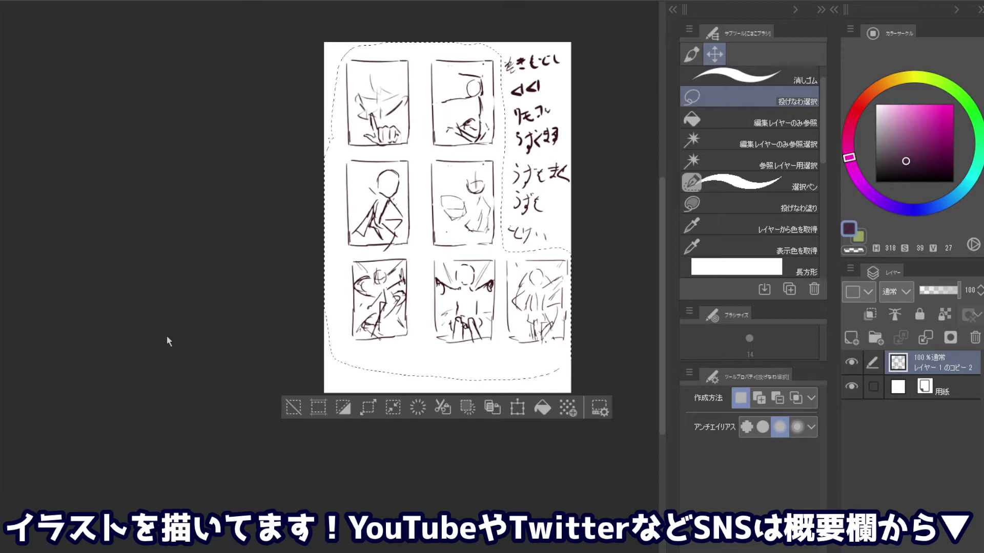
key(ctrl+t)
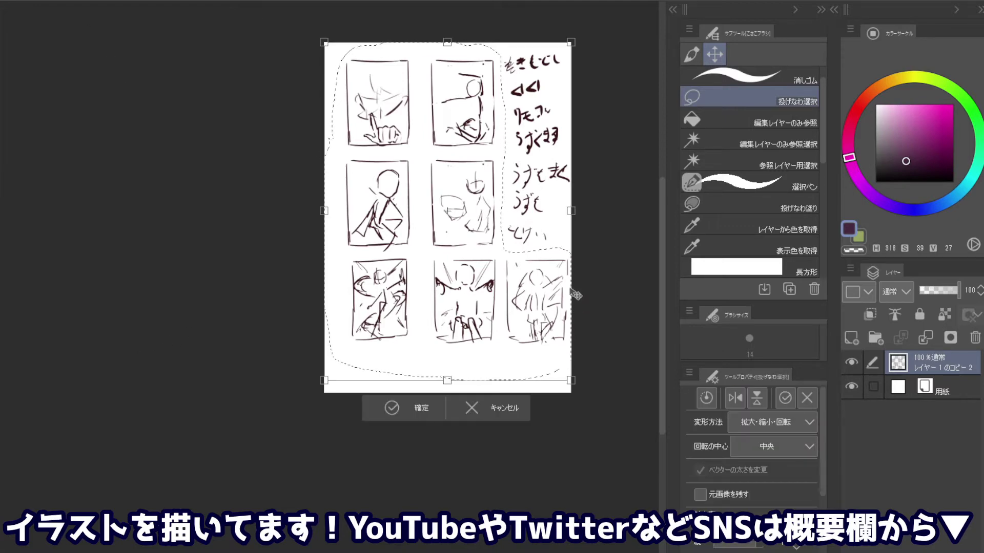
drag(571, 211, 504, 211)
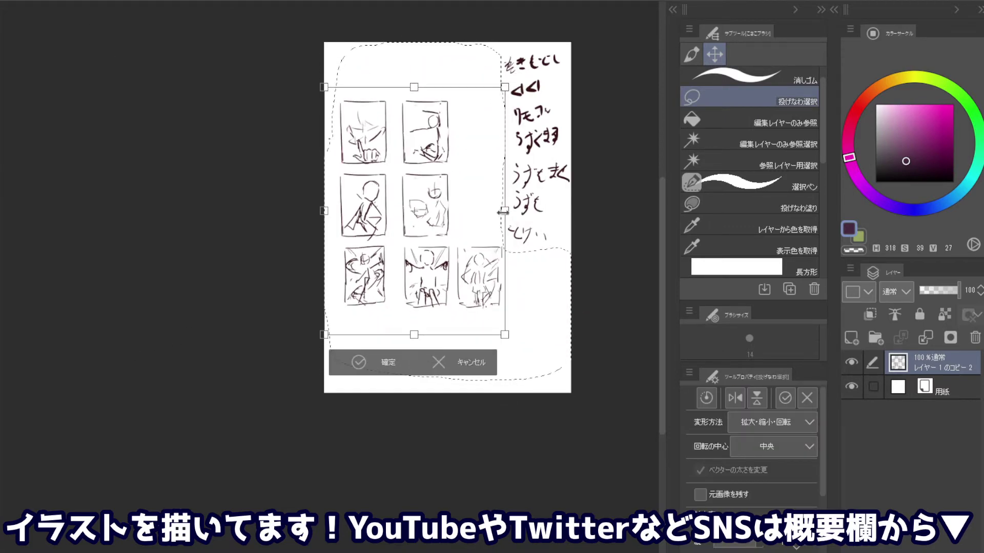
key(Return)
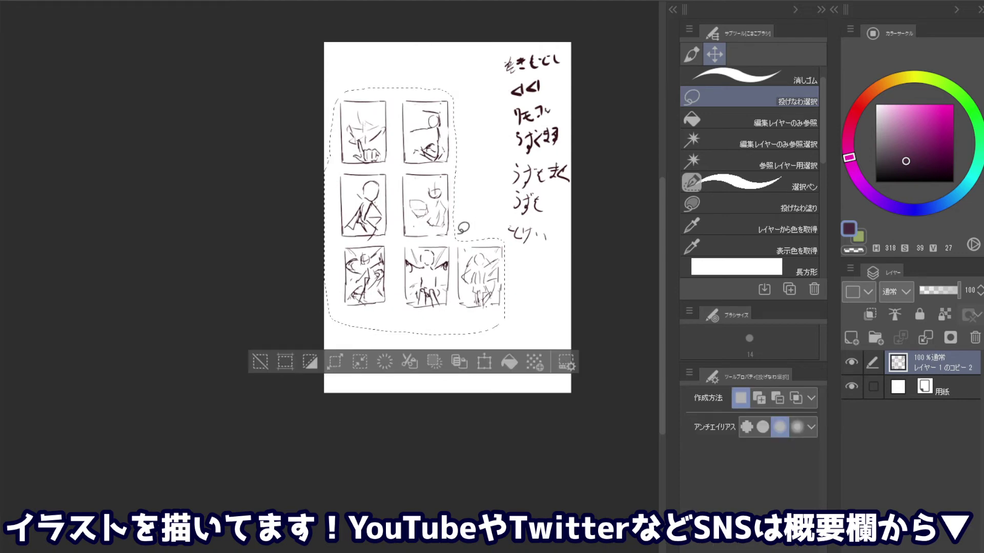
key(ctrl+d)
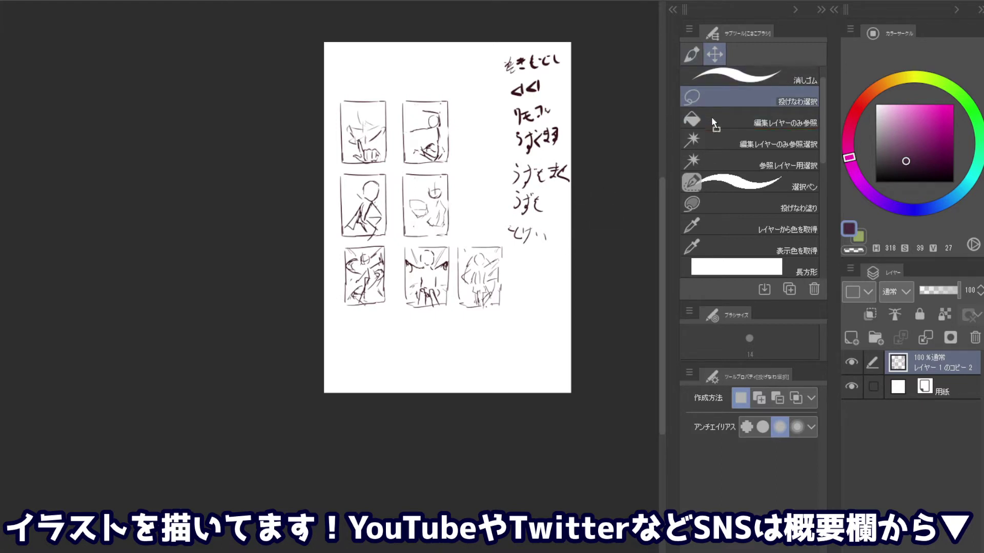
Lasso the handwritten notes and lift them onto two new copy layers
mouse_move(592, 176)
mouse_down()
mouse_move(585, 219)
mouse_move(583, 36)
mouse_up()
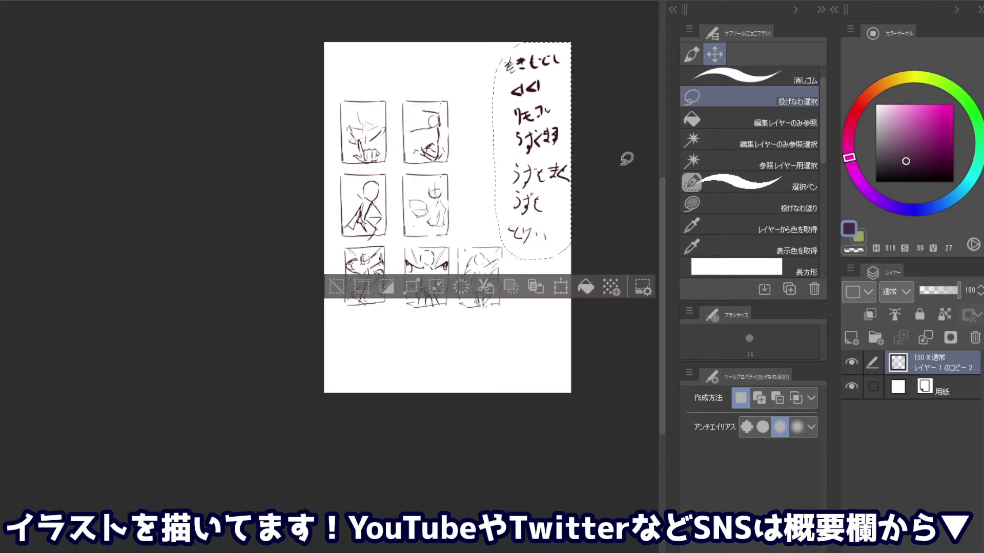
key(Delete)
key(ctrl+z)
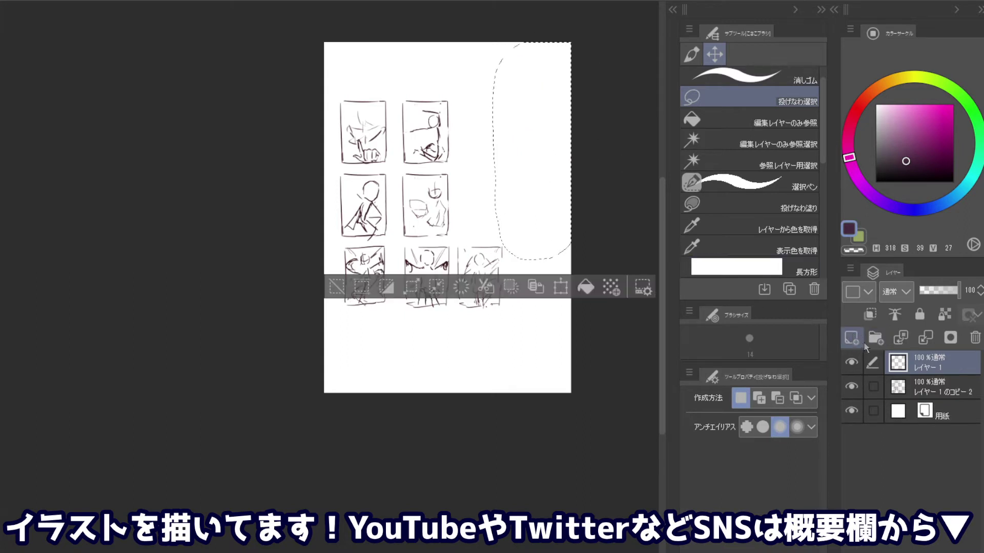
key(ctrl+z)
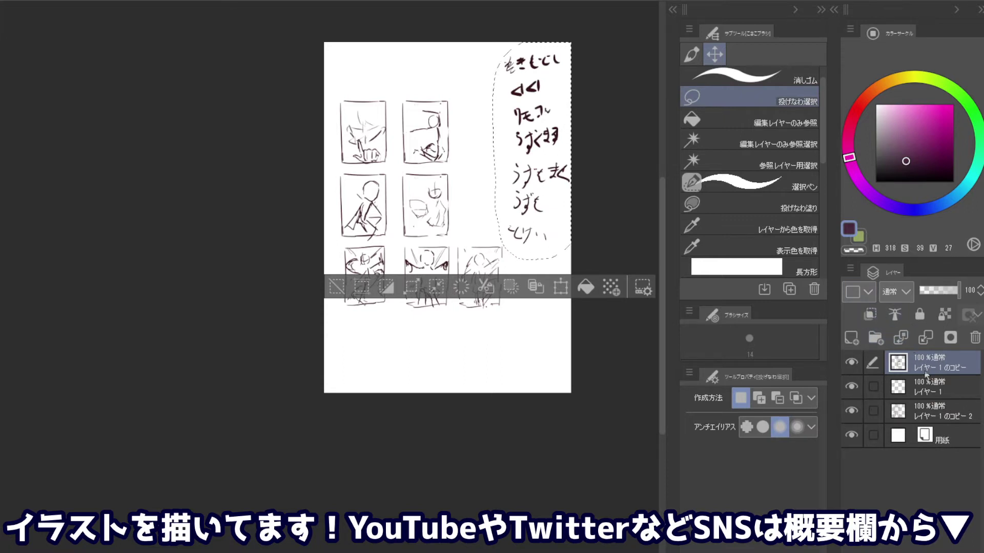
Create フォルダー1, move レイヤー1のコピー into it, and deselect
click(876, 338)
drag(922, 388, 917, 368)
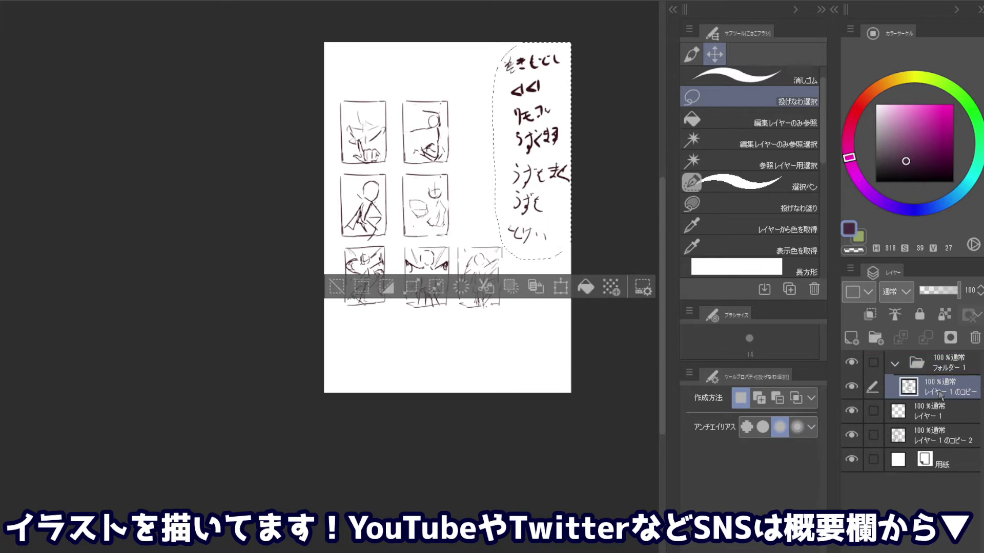
key(ctrl+d)
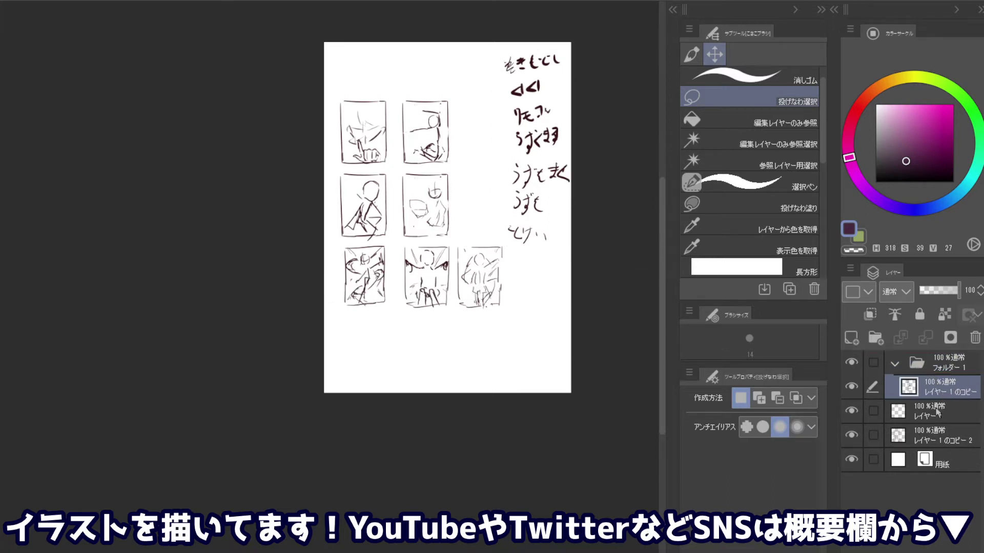
click(943, 414)
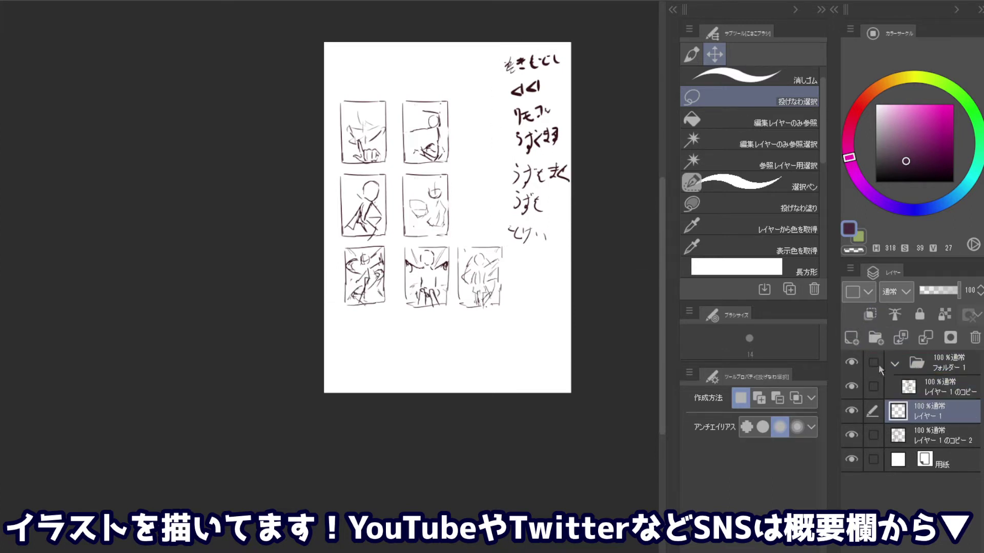
click(935, 390)
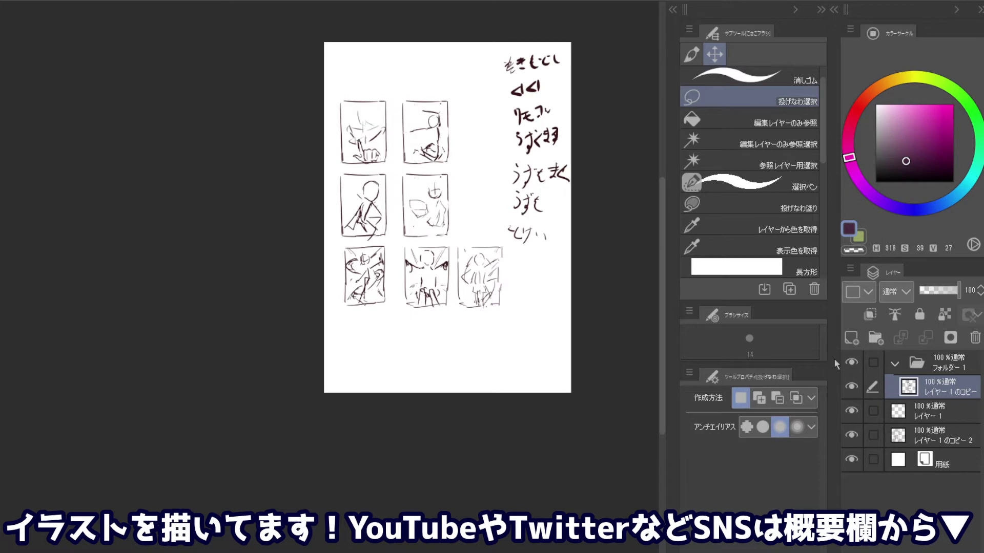
Add a white fill layer below レイヤー1のコピー, lower its opacity, and fade フォルダー1 to 19%
click(963, 362)
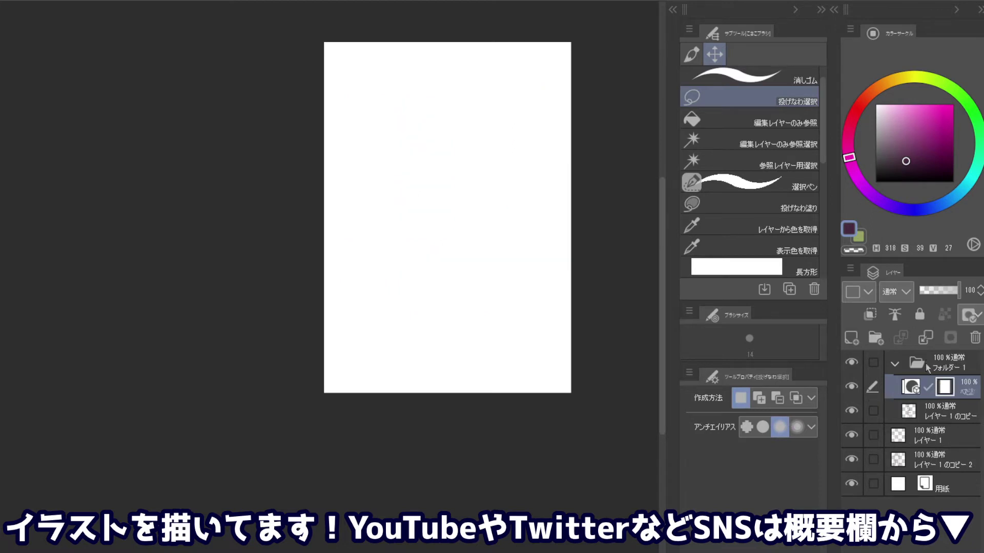
drag(965, 421, 963, 423)
mouse_move(957, 290)
mouse_down()
mouse_move(931, 294)
mouse_move(958, 290)
mouse_move(941, 296)
mouse_up()
click(948, 362)
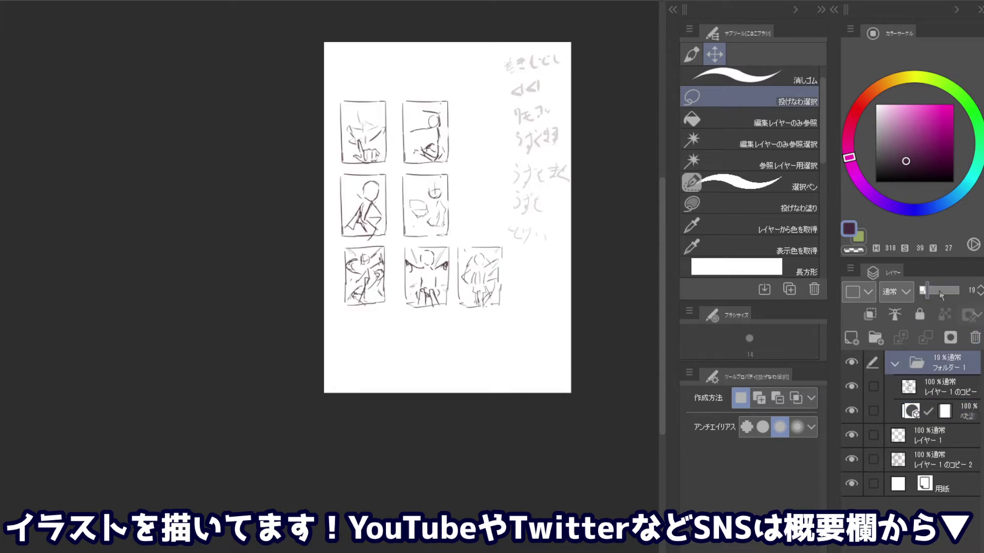
Confirm an unchanged transform on the notes copy, then delete レイヤー 1
click(940, 385)
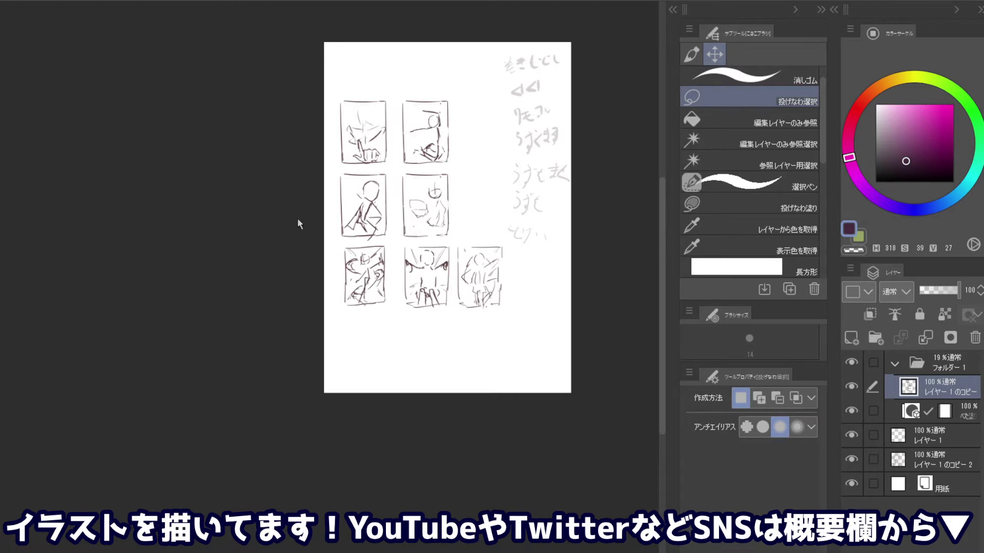
key(ctrl+t)
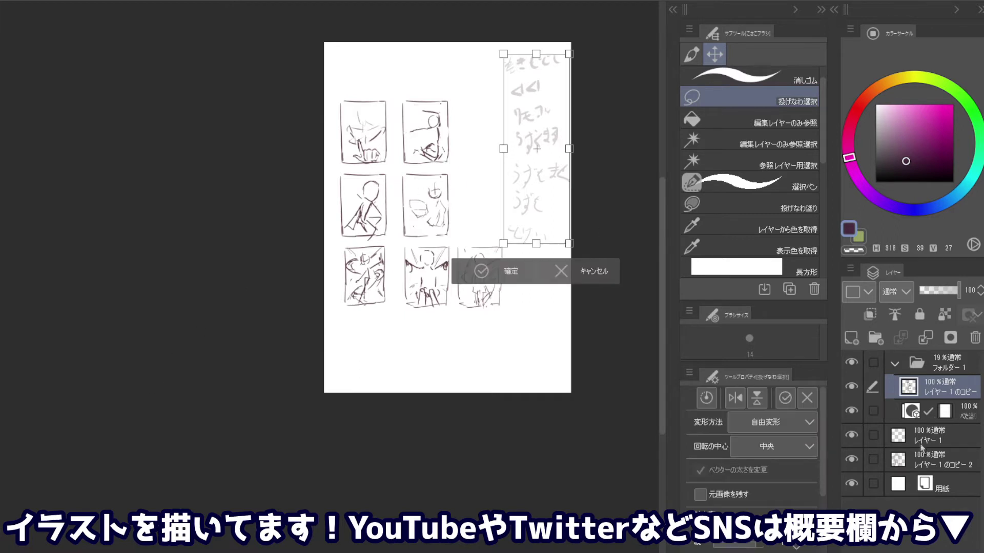
key(Return)
click(918, 430)
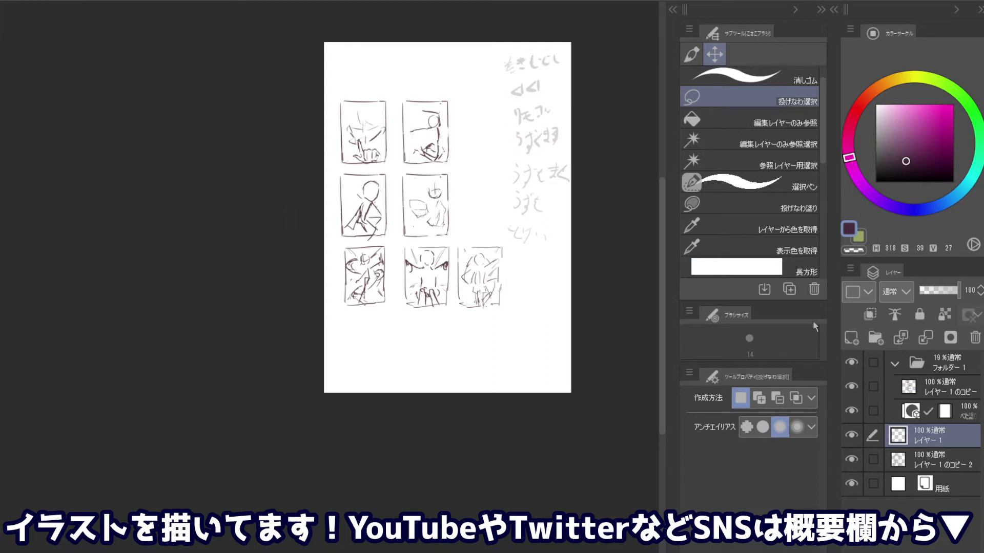
click(975, 337)
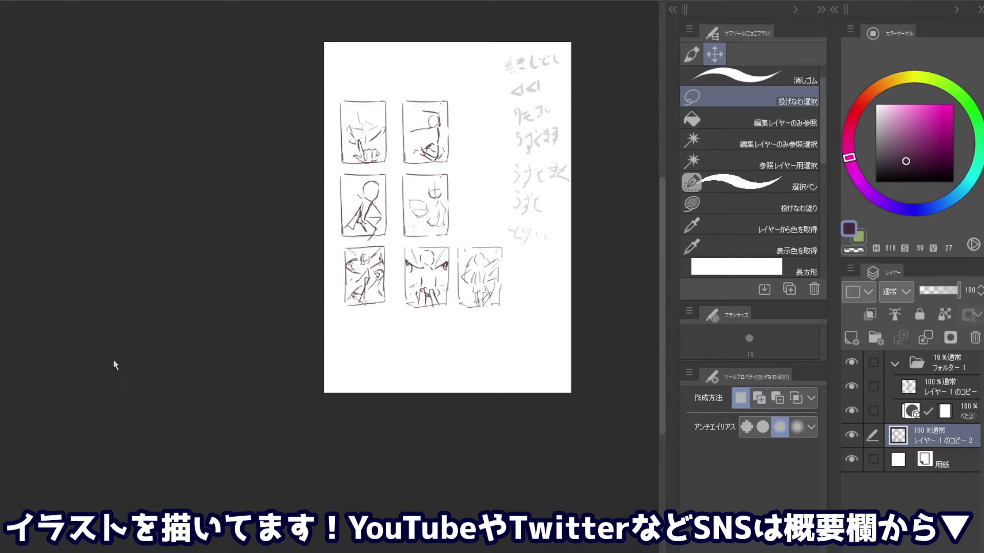
Try stretching the thumbnail grid taller in a transform, undoing each attempt
key(ctrl+t)
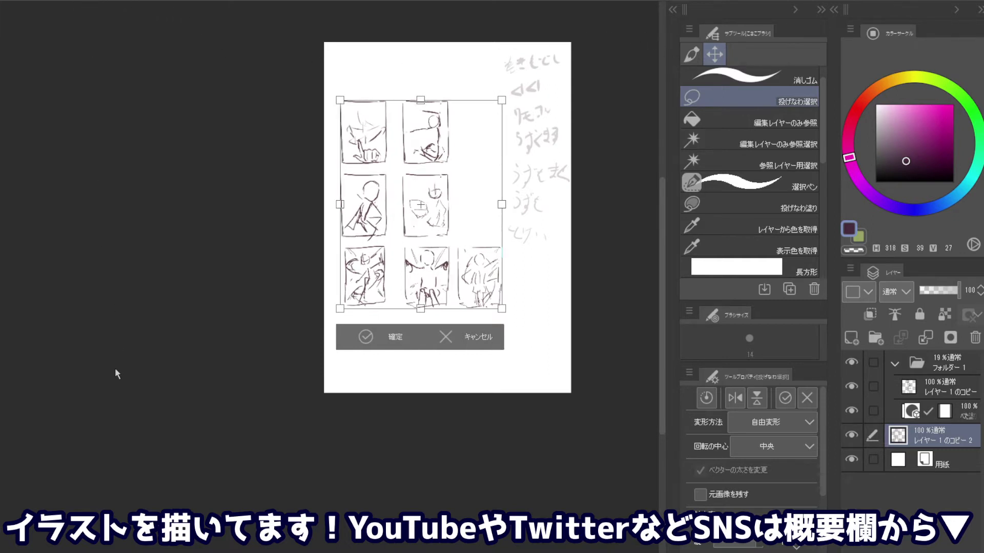
mouse_move(420, 100)
mouse_down()
mouse_move(424, 62)
mouse_move(424, 90)
mouse_up()
key(ctrl+z)
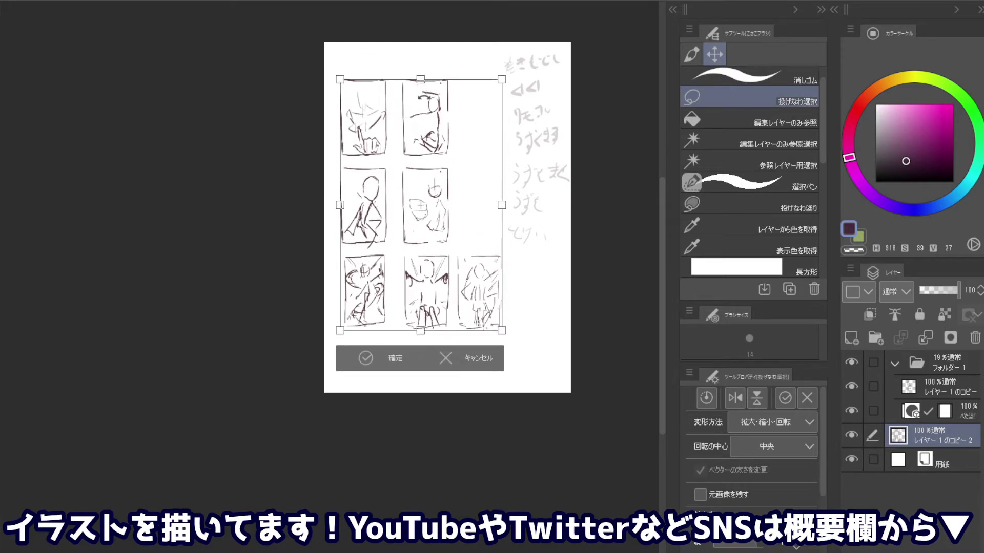
key(ctrl+z)
drag(420, 101, 423, 86)
key(ctrl+z)
key(ctrl+z)
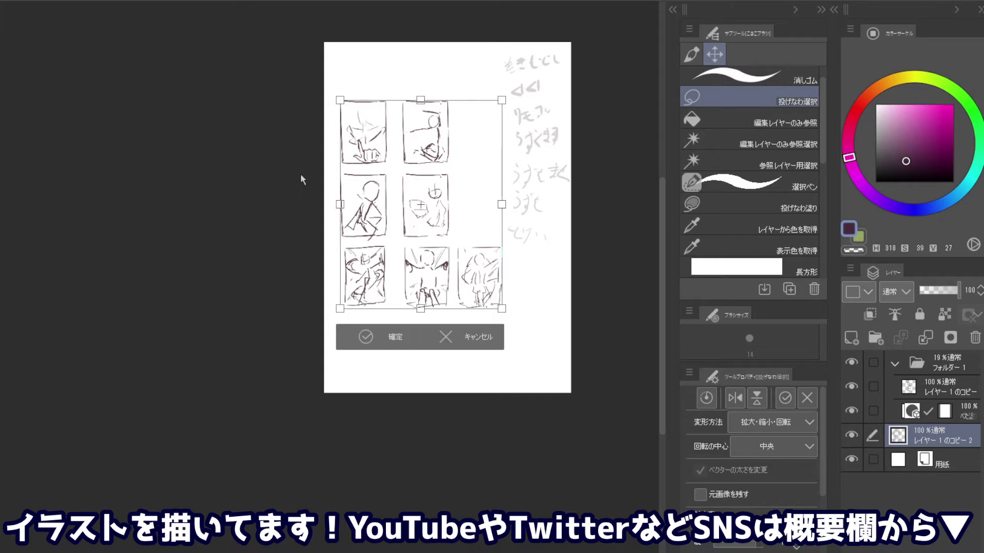
Untick Keep aspect ratio and scale the thumbnail grid to about 144%, then commit
drag(501, 100, 534, 56)
drag(534, 182, 536, 182)
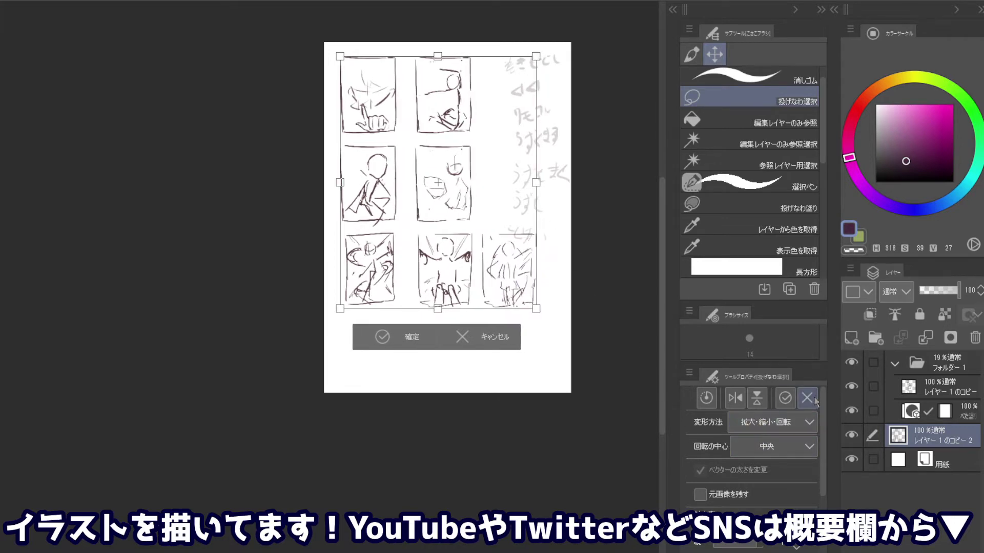
drag(822, 421, 822, 477)
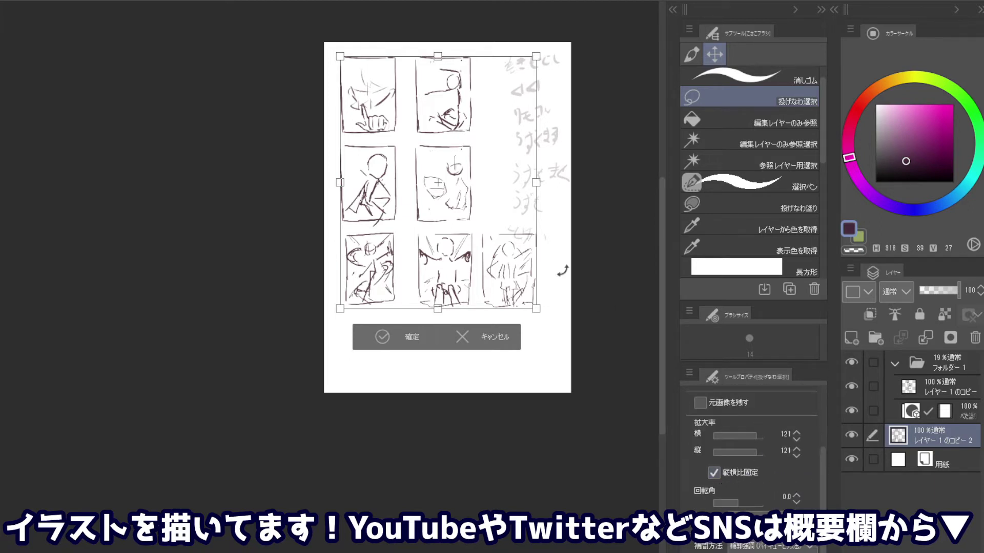
drag(536, 183, 551, 183)
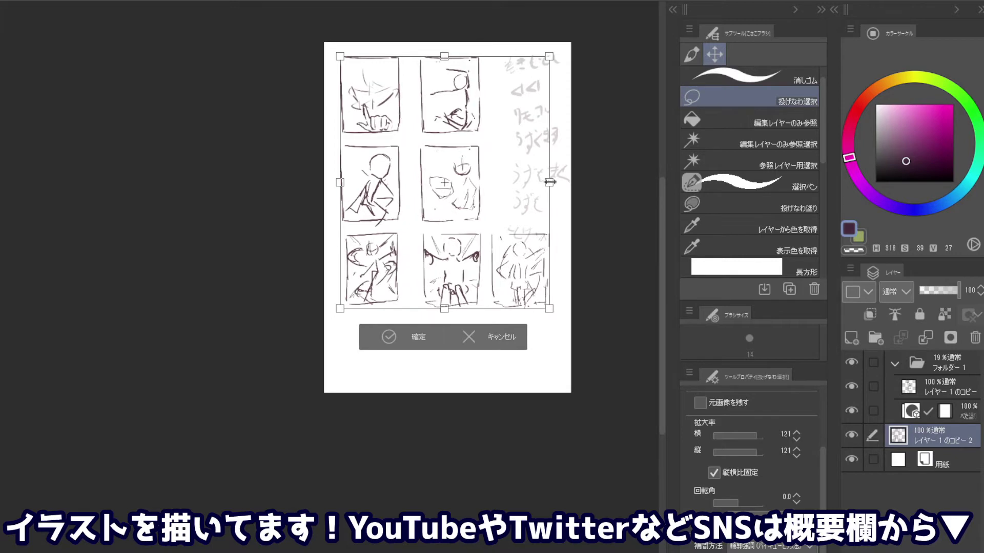
key(ctrl+z)
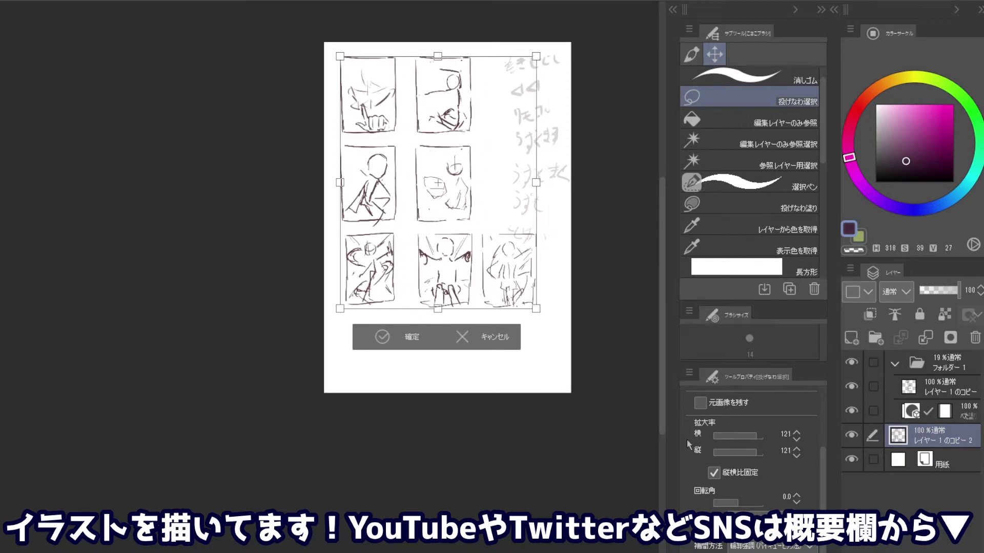
click(722, 474)
drag(536, 56, 543, 47)
mouse_move(543, 318)
mouse_down()
mouse_move(559, 345)
mouse_move(538, 340)
mouse_up()
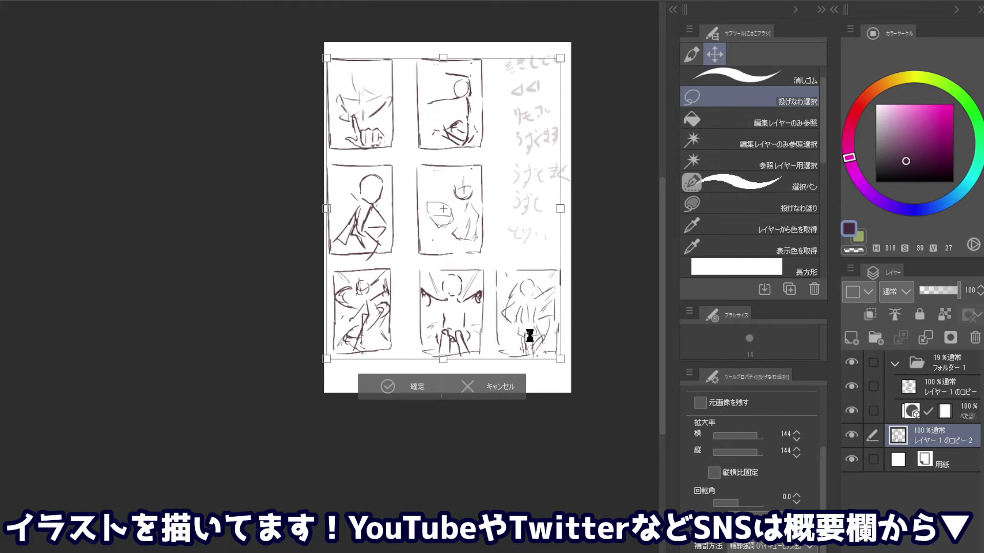
key(Return)
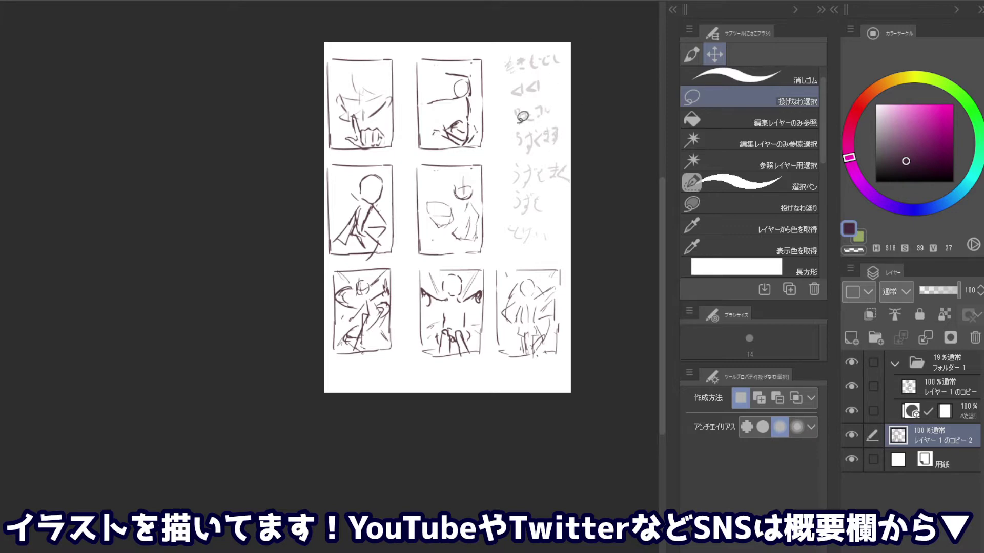
Switch to the watercolour pen with a smaller brush and eyedrop the dark red line colour
key(p)
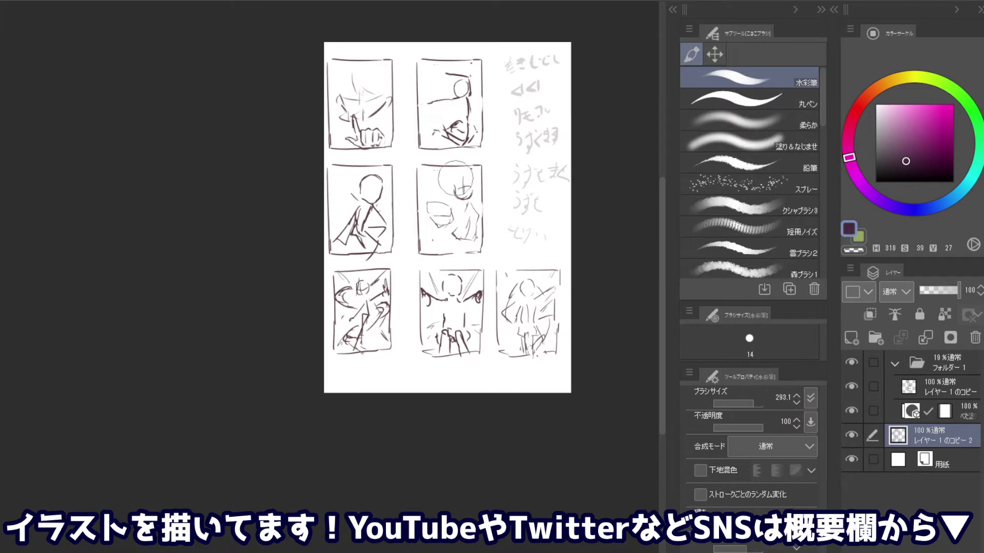
key(c)
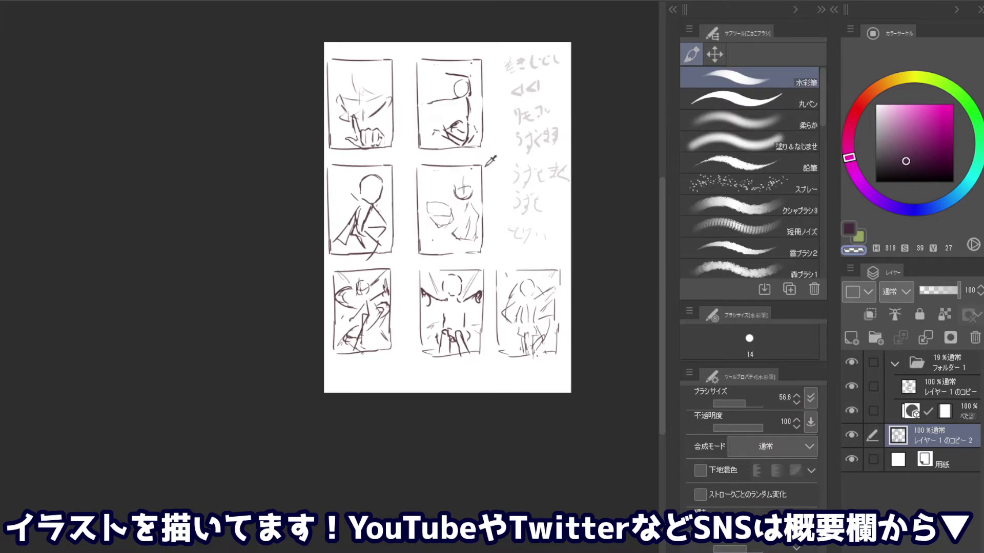
key(c)
alt+click(484, 159)
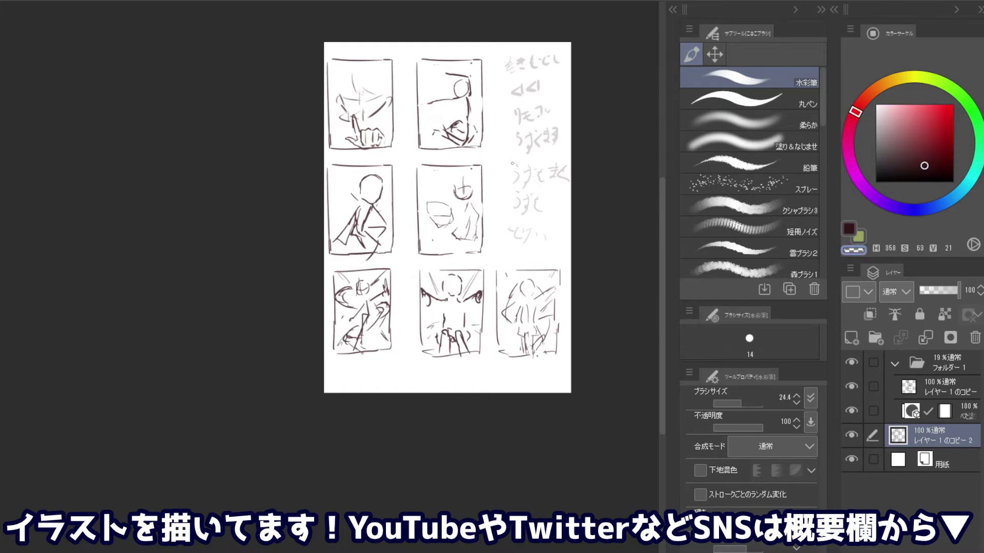
key(c)
Draw the right and bottom borders closing off the right-middle panel
drag(500, 165, 500, 253)
key(ctrl+z)
key(ctrl+z)
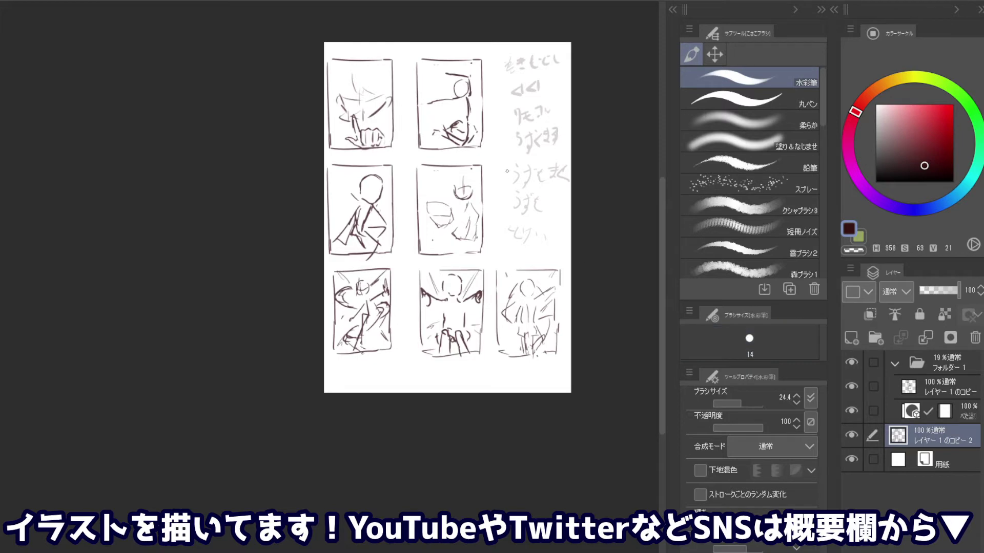
mouse_move(499, 164)
mouse_down()
mouse_move(501, 262)
mouse_move(499, 239)
mouse_move(500, 252)
mouse_move(553, 169)
mouse_move(562, 234)
mouse_up()
key(ctrl+z)
key(ctrl+z)
mouse_move(549, 168)
mouse_down()
mouse_move(561, 177)
mouse_move(564, 249)
mouse_move(502, 256)
mouse_up()
scroll(504, 256, up, 2)
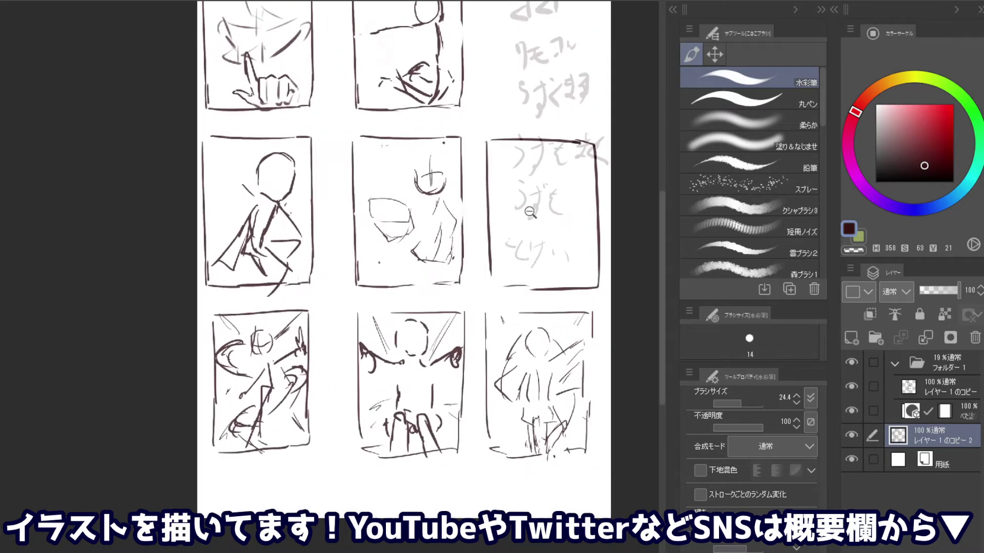
drag(493, 172, 529, 239)
scroll(517, 212, up, 2)
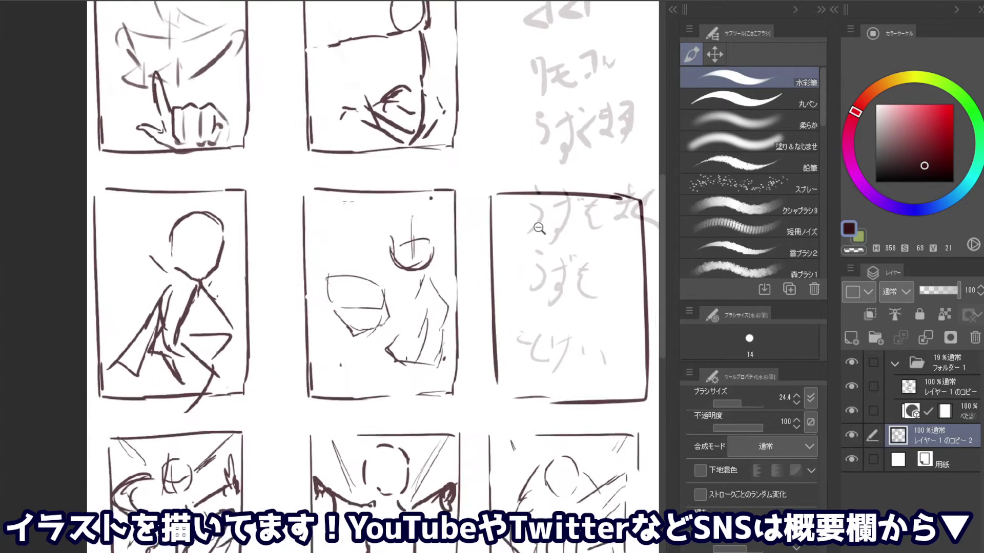
scroll(536, 227, down, 3)
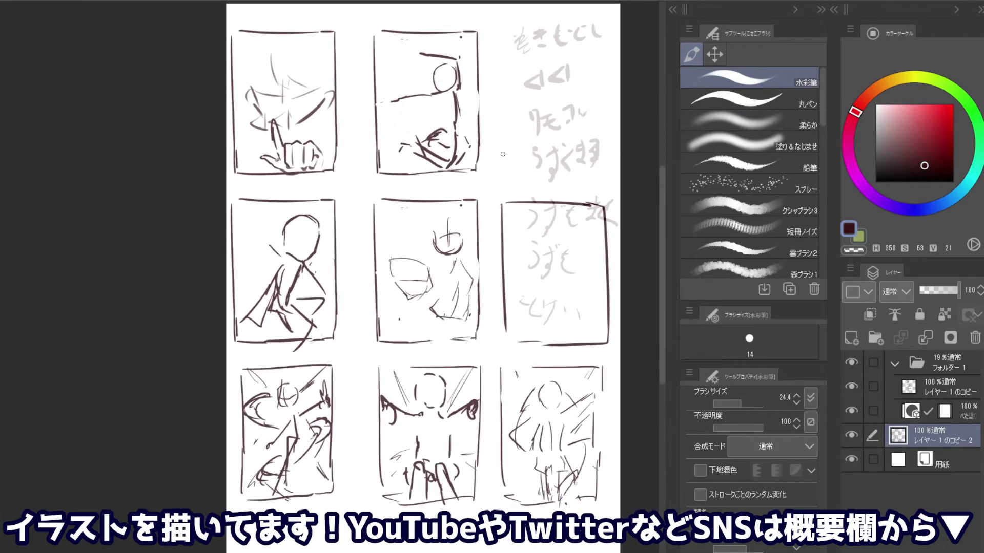
Begin the figure in the new panel with short strokes and a long rising diagonal line
key(c)
key(c)
drag(535, 237, 538, 241)
key(ctrl+z)
drag(549, 247, 558, 248)
drag(557, 247, 570, 241)
drag(564, 249, 603, 234)
mouse_move(503, 277)
mouse_down()
mouse_move(563, 250)
mouse_move(532, 292)
mouse_up()
key(ctrl+z)
Sketch the figure's body, right side and lower body, adding short accent strokes
drag(543, 257, 533, 304)
drag(570, 264, 556, 296)
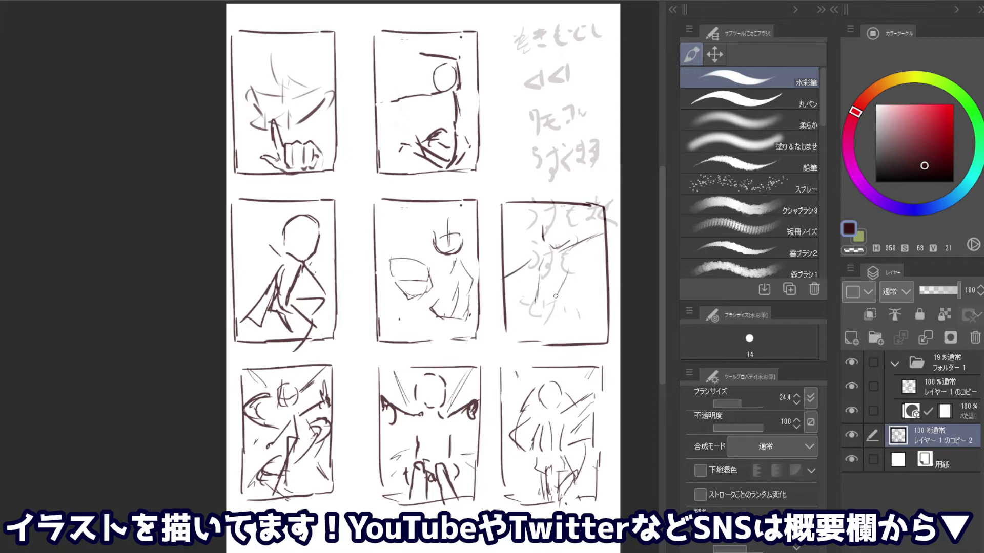
key(ctrl+z)
mouse_move(567, 255)
mouse_down()
mouse_move(556, 313)
mouse_move(538, 331)
mouse_move(559, 317)
mouse_up()
drag(568, 299, 569, 310)
key(c)
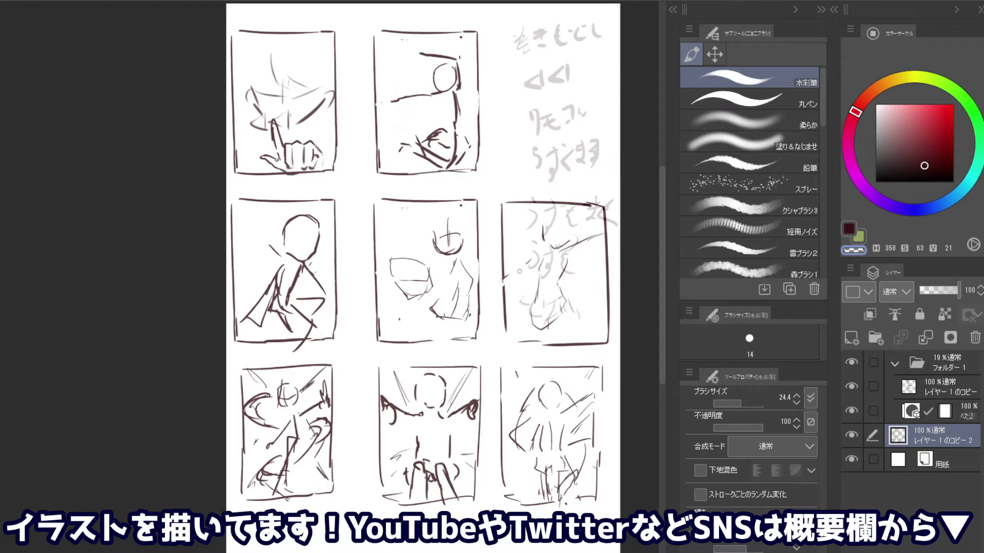
key(c)
drag(537, 261, 523, 271)
drag(596, 236, 600, 245)
drag(570, 307, 552, 341)
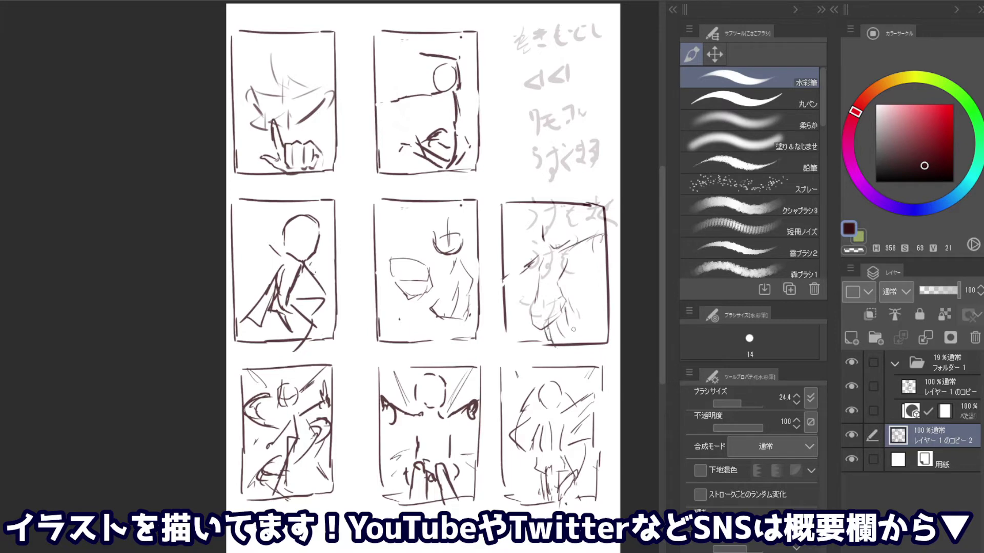
drag(575, 301, 571, 322)
Try a freehand lasso around the left thumbnail columns, then clear it
scroll(512, 153, down, 2)
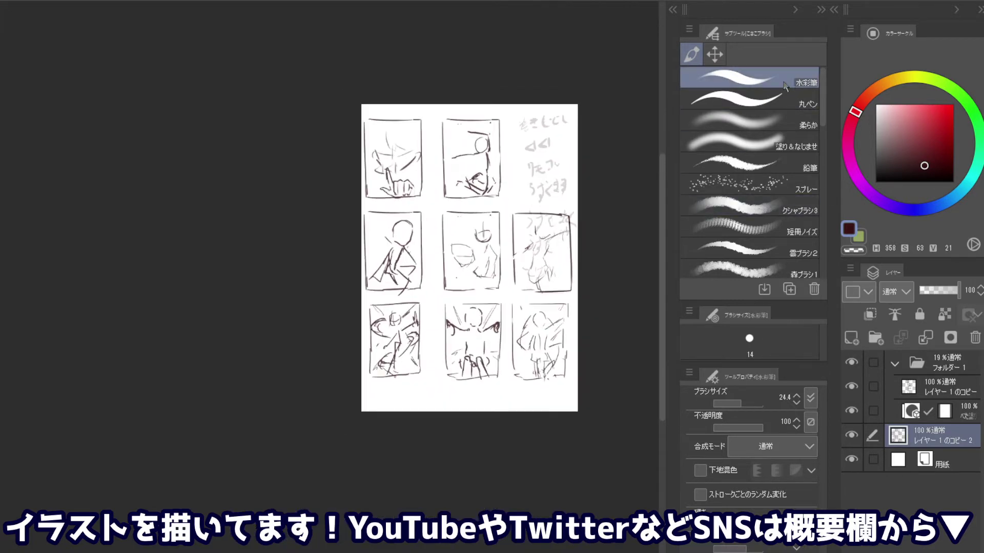
click(714, 53)
mouse_move(346, 102)
mouse_down()
mouse_move(511, 204)
mouse_move(371, 333)
mouse_move(360, 139)
mouse_up()
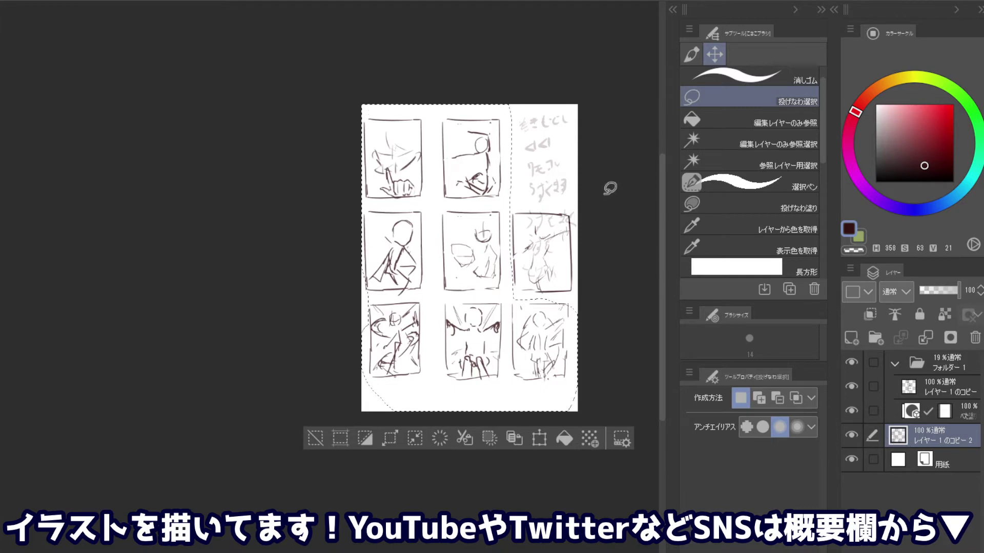
key(ctrl+d)
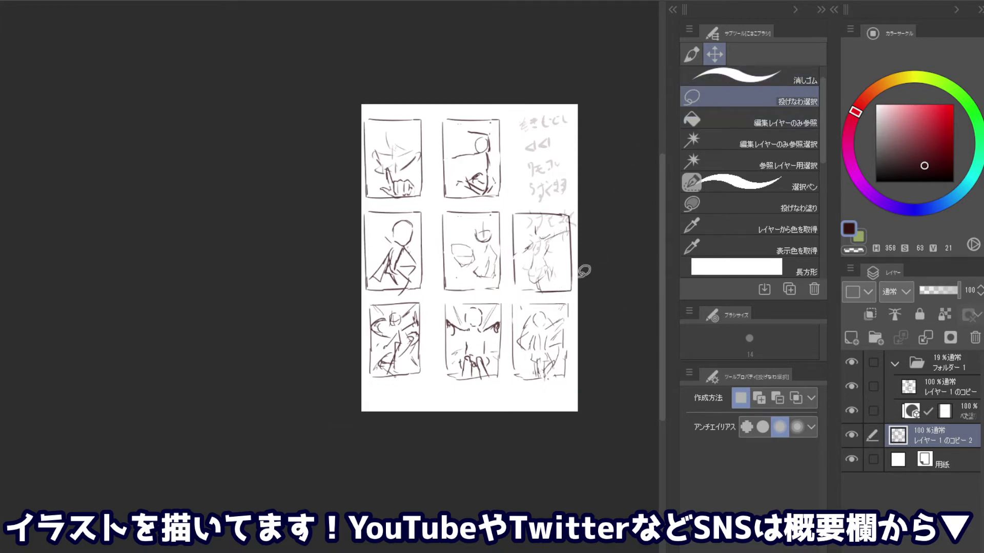
Copy the right-middle thumbnail to a new layer, hide the original sheet, set Folder 1 to 100%
mouse_move(582, 269)
mouse_down()
mouse_move(546, 292)
mouse_move(572, 192)
mouse_up()
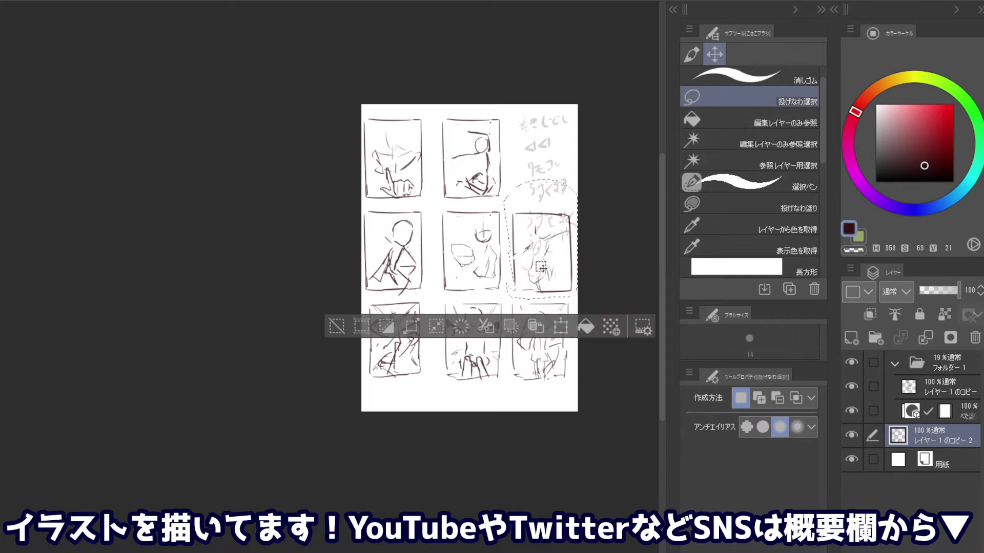
key(ctrl+c)
key(ctrl+v)
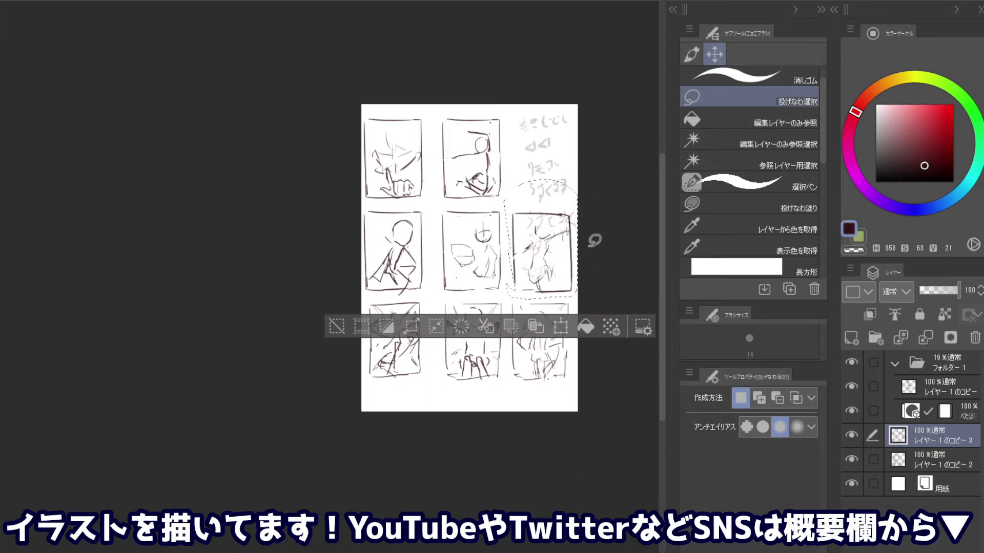
click(851, 459)
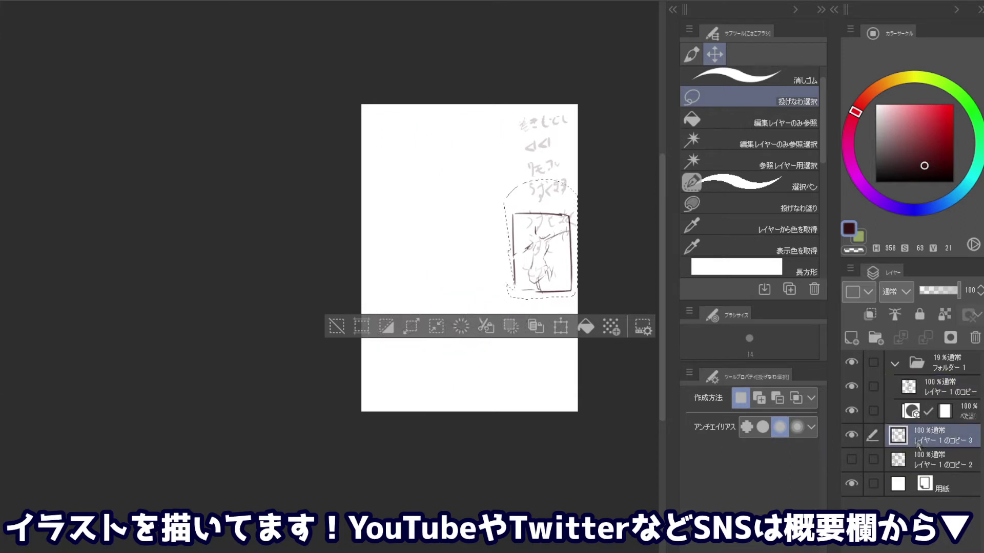
click(930, 359)
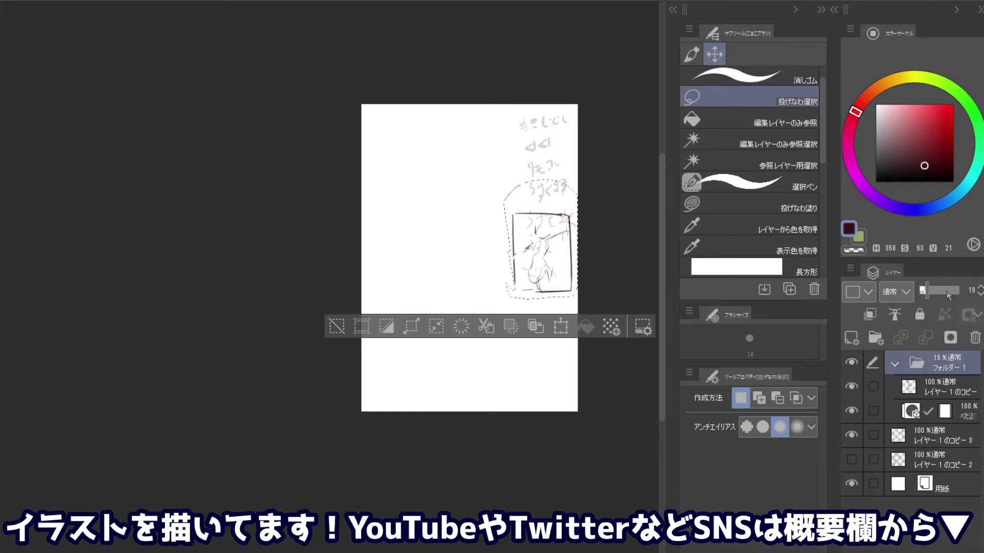
Deselect and adjust opacities: notes folder back to full, mask layer to 70%
click(531, 199)
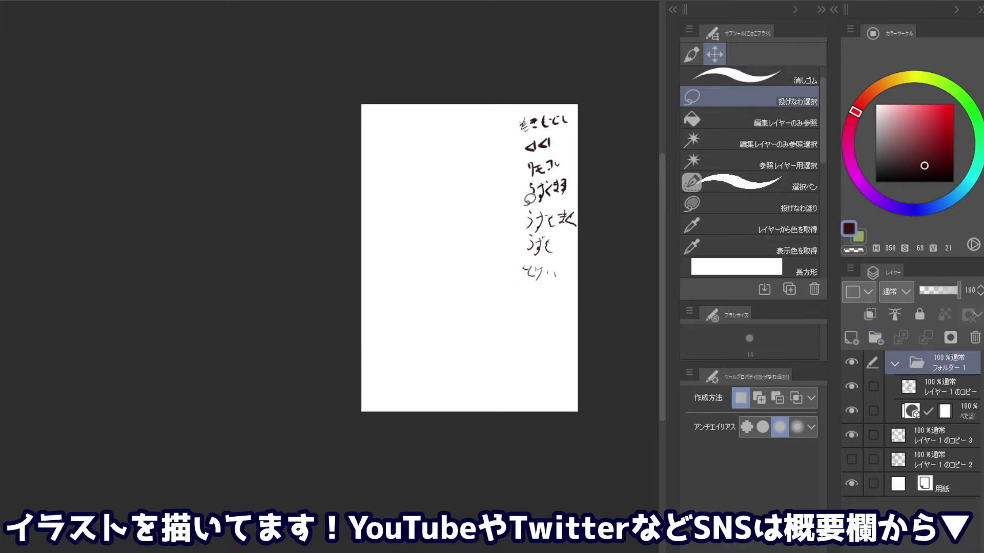
mouse_move(942, 292)
mouse_down()
mouse_move(959, 290)
mouse_move(931, 298)
mouse_up()
click(963, 411)
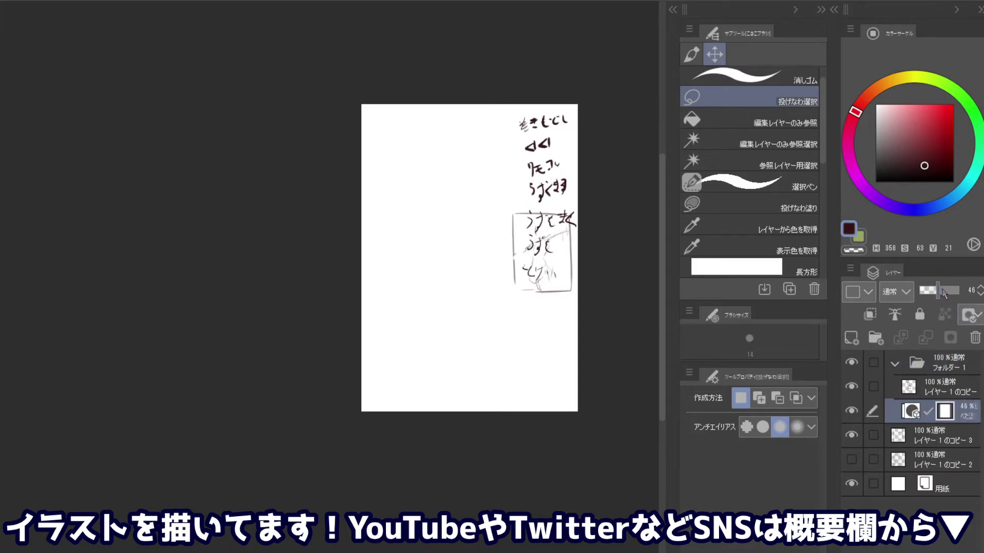
click(852, 362)
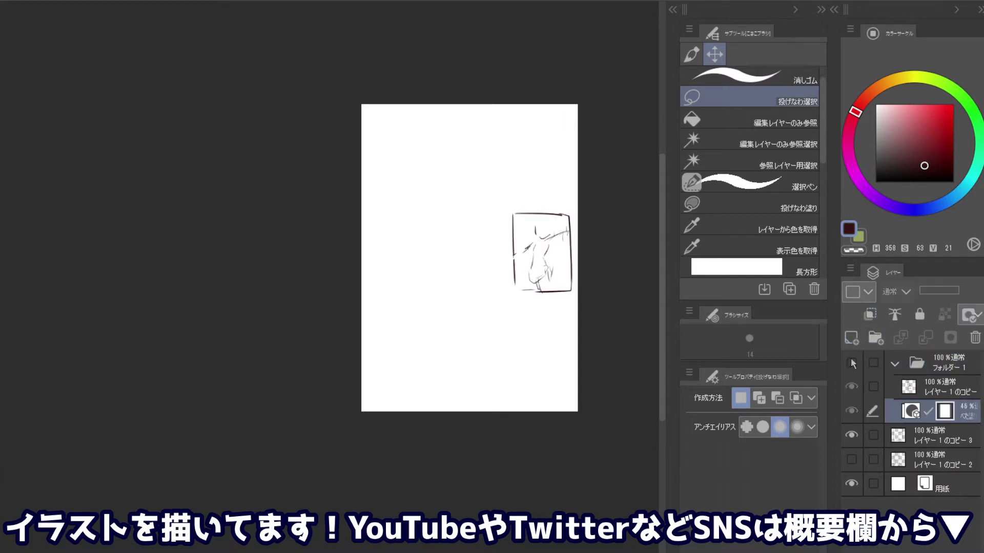
drag(938, 293, 940, 299)
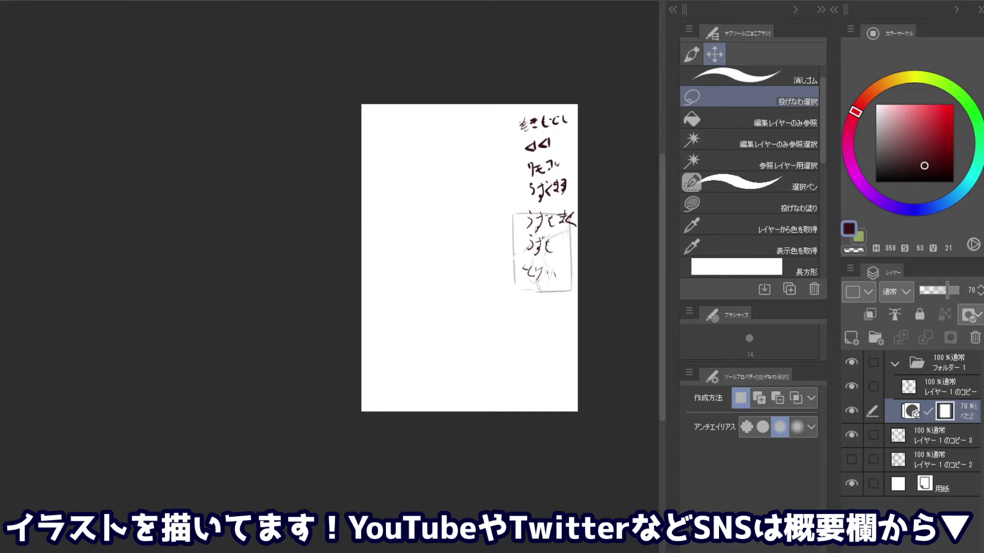
Enlarge the handwritten notes layer toward the page's left edge
click(922, 392)
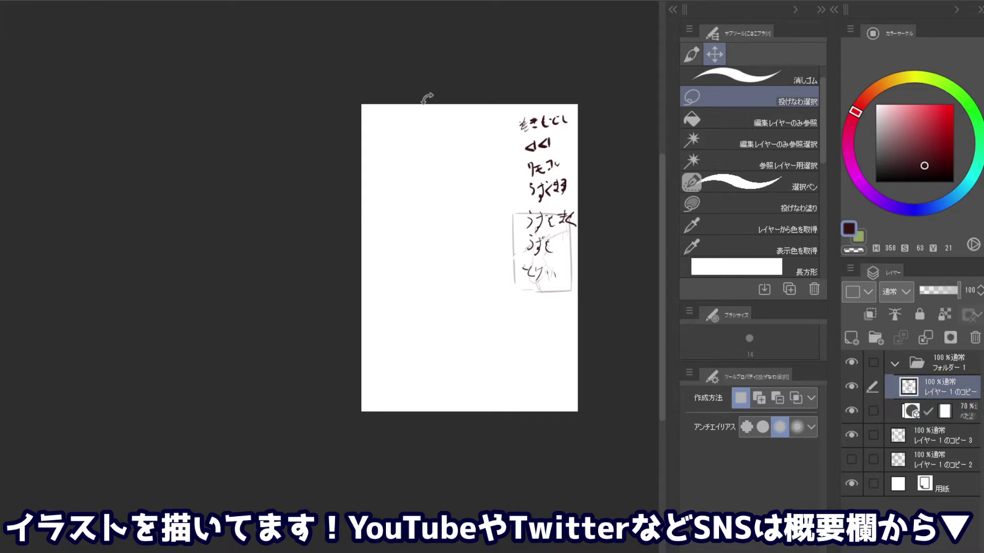
key(ctrl+t)
drag(513, 198, 401, 194)
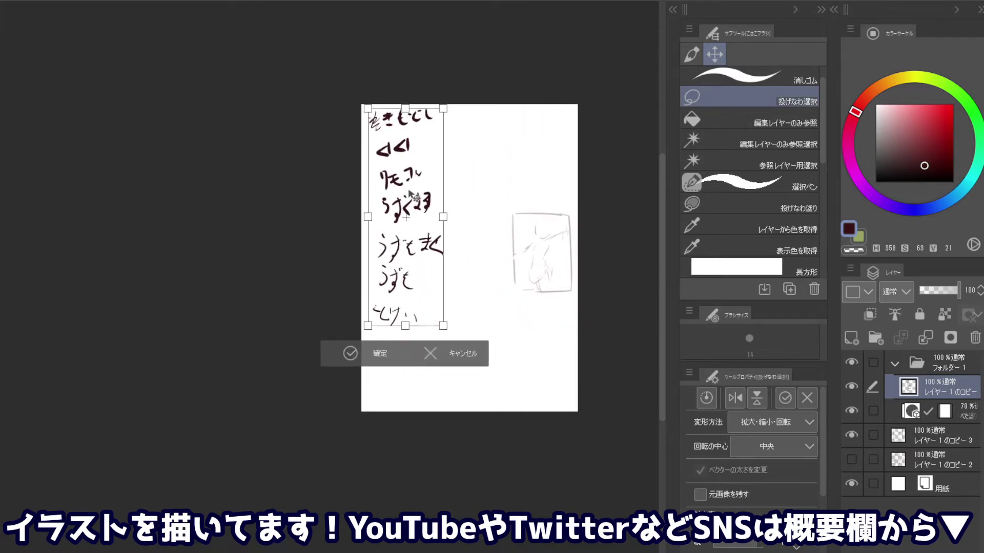
key(Return)
key(b)
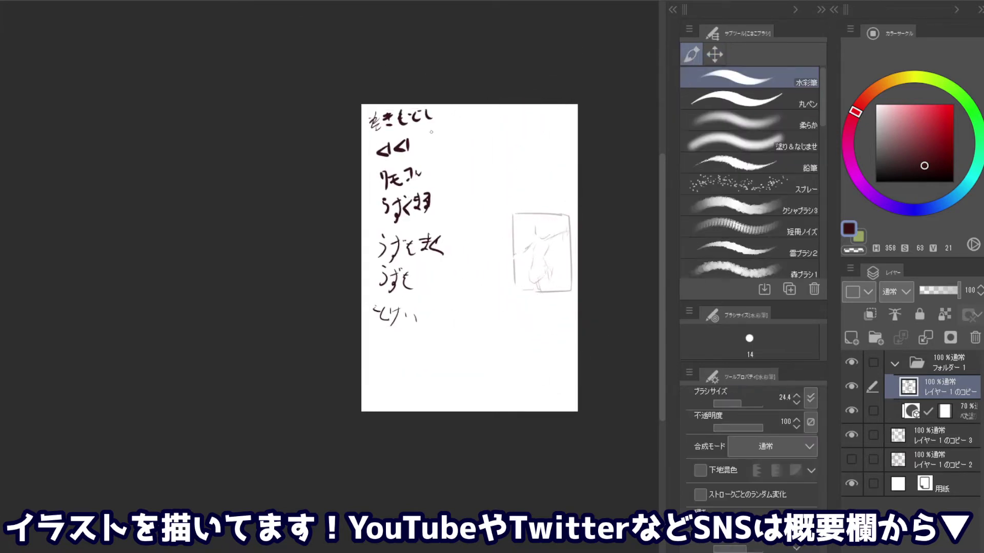
Handwrite 道で and a second line including 寺 near the top of the page
drag(445, 119, 461, 145)
mouse_move(460, 129)
mouse_down()
mouse_move(470, 142)
mouse_move(471, 129)
mouse_up()
drag(477, 121, 482, 125)
mouse_move(475, 128)
mouse_down()
mouse_move(485, 138)
mouse_move(453, 155)
mouse_up()
key(ctrl+z)
key(ctrl+z)
key(ctrl+z)
mouse_move(454, 154)
mouse_down()
mouse_move(477, 162)
mouse_move(481, 144)
mouse_move(490, 153)
mouse_up()
drag(493, 144, 508, 129)
drag(504, 130, 507, 155)
drag(502, 154, 518, 149)
drag(515, 138, 528, 144)
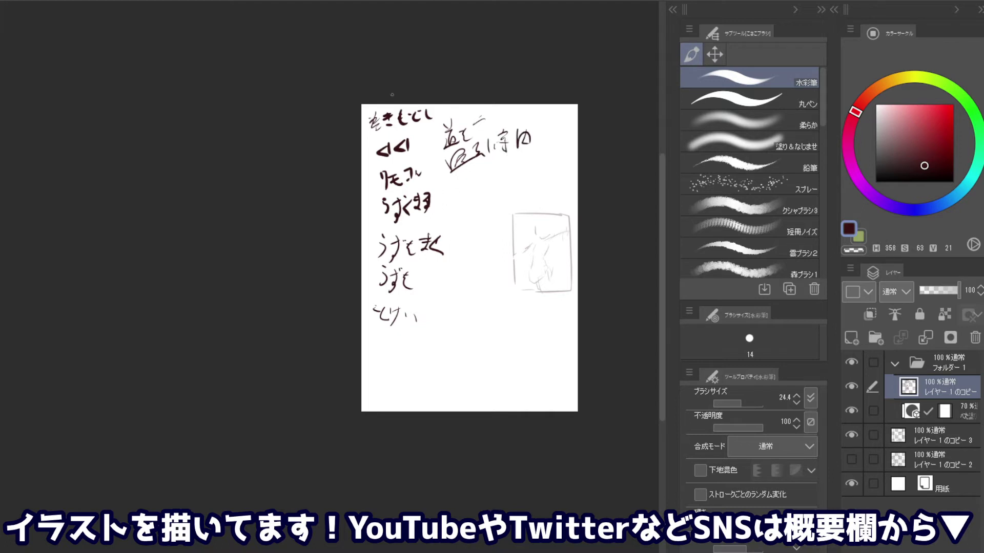
Add small U-shaped and angled marks below the notes, then hide the notes folder
drag(457, 185, 463, 201)
key(ctrl+z)
mouse_move(486, 182)
mouse_down()
mouse_move(500, 183)
mouse_move(500, 195)
mouse_move(460, 209)
mouse_up()
key(ctrl+z)
mouse_move(535, 155)
mouse_down()
mouse_move(532, 172)
mouse_move(508, 174)
mouse_move(523, 182)
mouse_up()
key(ctrl+z)
key(ctrl+z)
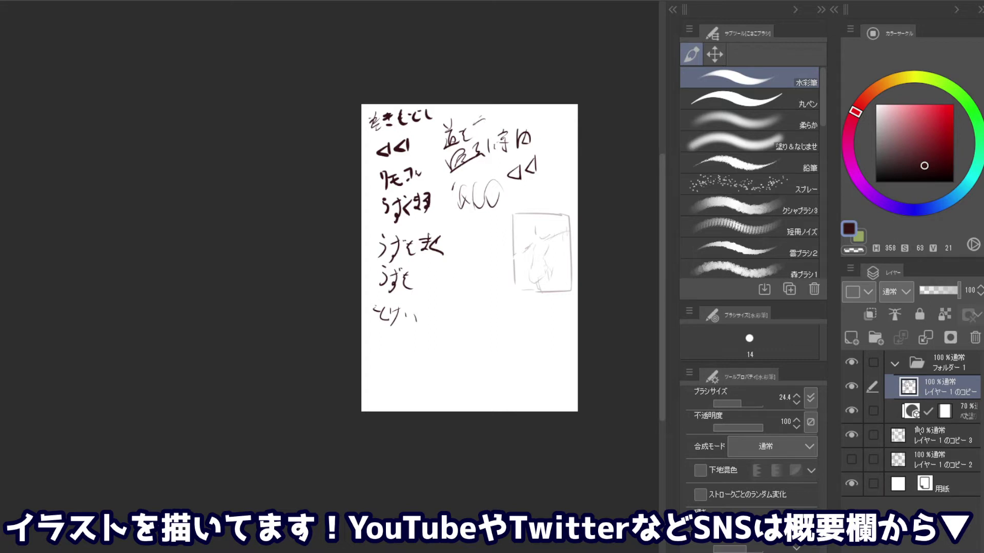
click(918, 435)
click(851, 362)
Zoom in on the copied thumbnail and try a neck stroke, then undo it
click(559, 238)
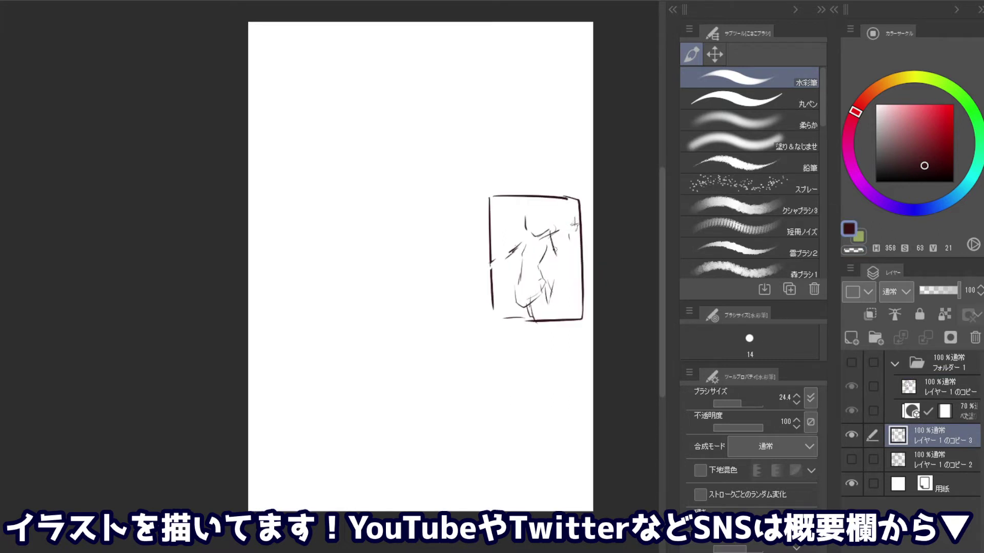
drag(553, 262, 577, 228)
key(ctrl+z)
scroll(532, 195, down, 3)
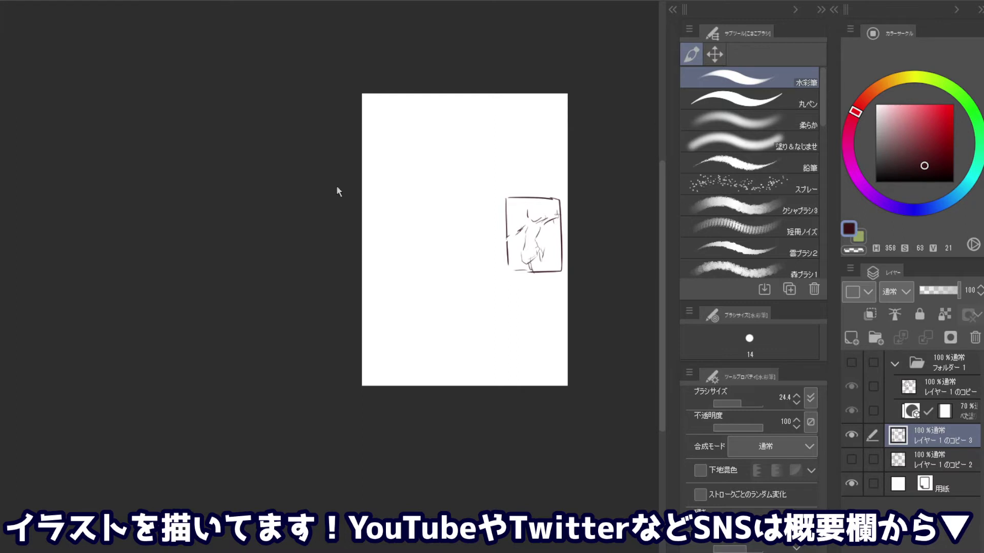
Scale the copied thumbnail sketch up about threefold and centre it on the page
key(ctrl+t)
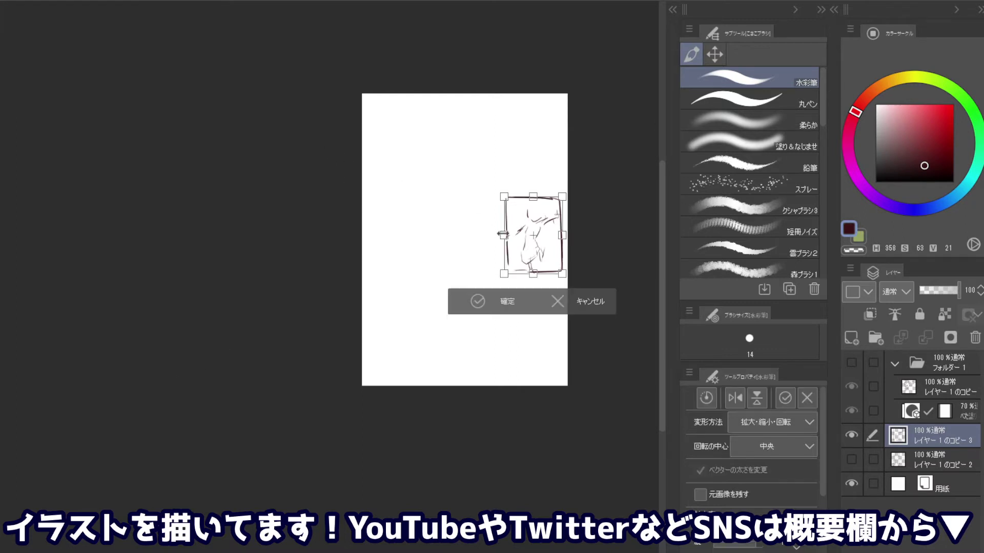
drag(505, 197, 449, 126)
mouse_move(515, 230)
mouse_down()
mouse_move(478, 167)
mouse_move(465, 168)
mouse_up()
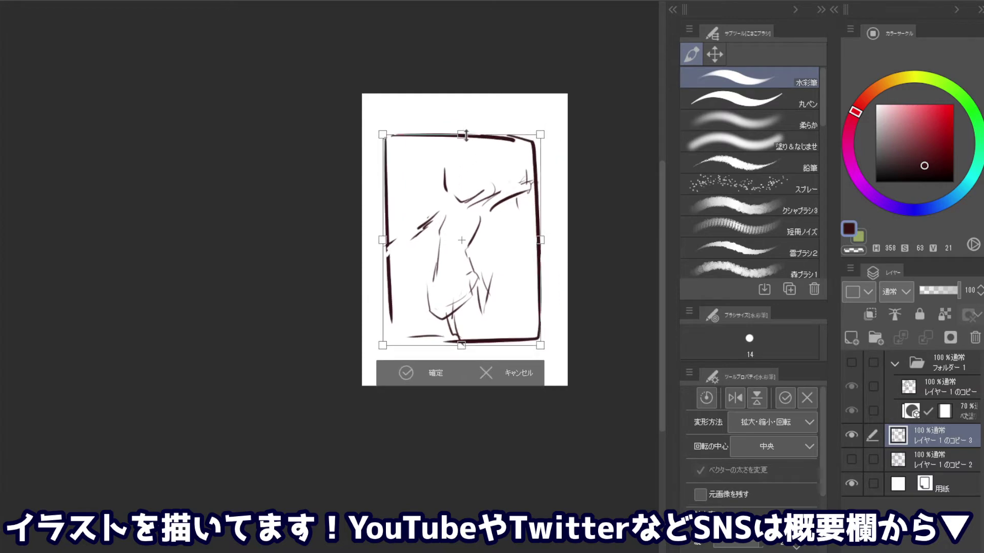
key(Return)
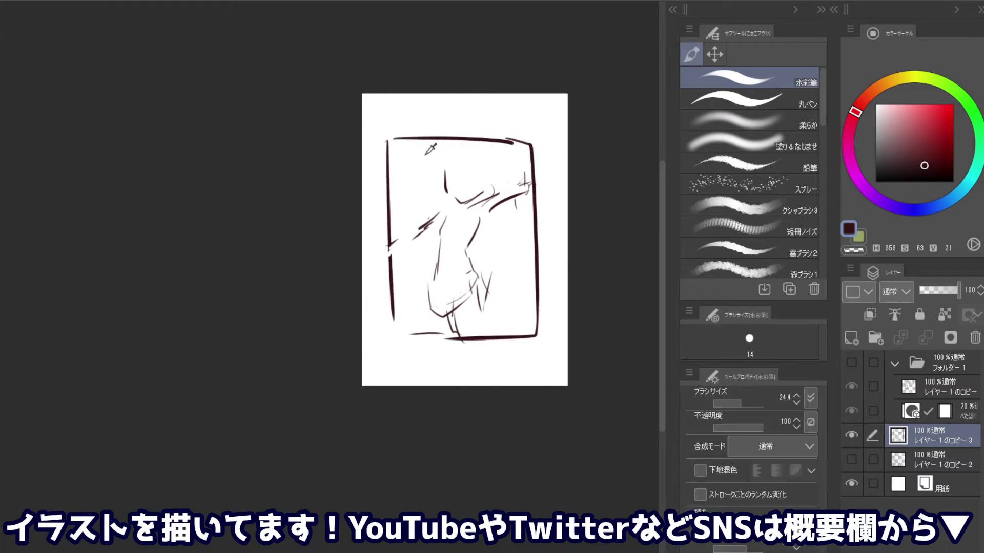
Erase the thumbnail frame's top-left lines with transparent colour, then return to the drawing colour
key(c)
mouse_move(402, 146)
mouse_down()
mouse_move(468, 131)
mouse_move(527, 143)
mouse_move(543, 193)
mouse_move(527, 367)
mouse_move(503, 351)
mouse_move(391, 343)
mouse_move(376, 131)
mouse_move(386, 252)
mouse_up()
mouse_move(450, 147)
mouse_down()
mouse_move(429, 160)
mouse_move(479, 202)
mouse_move(458, 167)
mouse_move(477, 188)
mouse_move(467, 149)
mouse_move(480, 180)
mouse_move(450, 164)
mouse_move(472, 149)
mouse_move(484, 177)
mouse_move(470, 189)
mouse_up()
key(c)
key(ctrl+z)
key(ctrl+z)
key(ctrl+z)
key(ctrl+z)
key(ctrl+z)
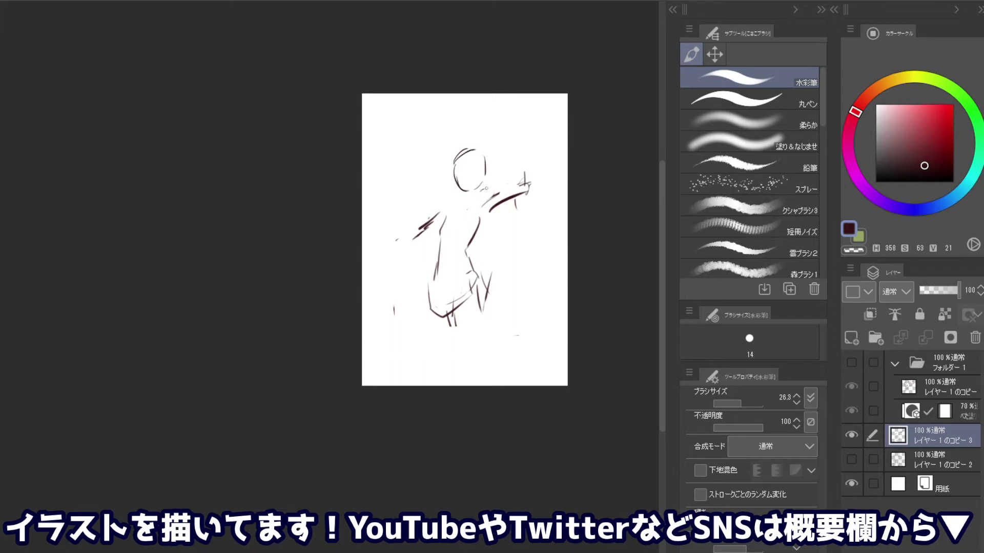
Sketch the figure's darker upper arm, shoulder curve, looped hand and a second forearm line
mouse_move(489, 190)
mouse_down()
mouse_move(524, 170)
mouse_move(539, 180)
mouse_move(520, 179)
mouse_move(549, 162)
mouse_up()
key(ctrl+z)
key(ctrl+z)
key(ctrl+z)
mouse_move(482, 196)
mouse_down()
mouse_move(523, 180)
mouse_move(546, 190)
mouse_move(488, 212)
mouse_move(507, 207)
mouse_up()
key(c)
key(c)
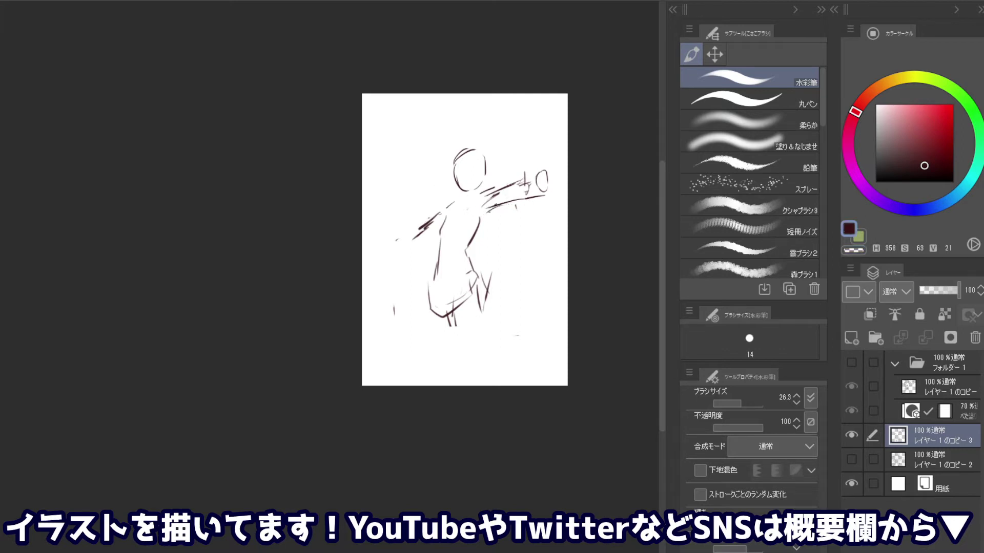
drag(449, 204, 416, 230)
key(c)
key(c)
drag(411, 240, 411, 252)
mouse_move(421, 253)
mouse_down()
mouse_move(444, 227)
mouse_move(487, 208)
mouse_up()
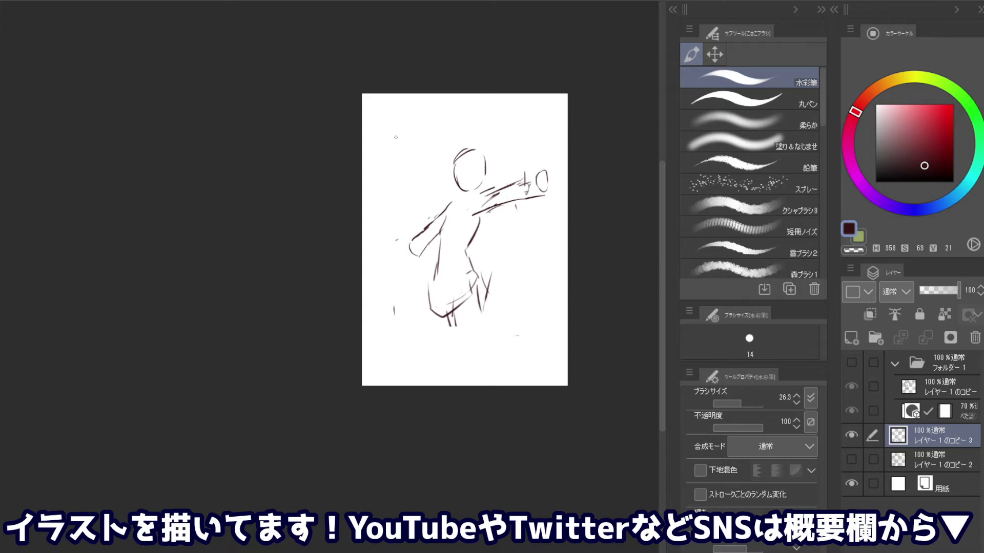
Sketch sweeping curves on both sides of the figure, undoing the rejected strokes
mouse_move(396, 203)
mouse_down()
mouse_move(453, 123)
mouse_move(491, 117)
mouse_move(453, 97)
mouse_move(525, 127)
mouse_up()
key(ctrl+z)
key(ctrl+z)
key(ctrl+z)
key(ctrl+z)
drag(542, 231, 521, 315)
mouse_move(401, 160)
mouse_down()
mouse_move(380, 193)
mouse_move(378, 233)
mouse_up()
key(ctrl+z)
drag(399, 299, 427, 302)
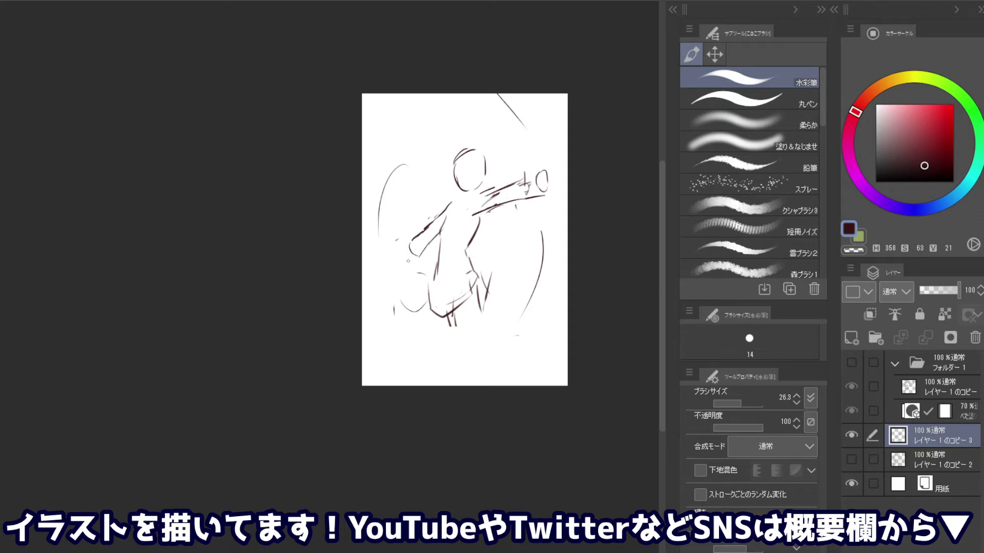
mouse_move(391, 227)
mouse_down()
mouse_move(367, 261)
mouse_move(425, 291)
mouse_up()
key(ctrl+z)
Rough in the leg below the figure with curved diagonal and vertical strokes
mouse_move(450, 325)
mouse_down()
mouse_move(460, 354)
mouse_move(468, 348)
mouse_move(453, 332)
mouse_move(468, 345)
mouse_move(520, 298)
mouse_up()
key(ctrl+z)
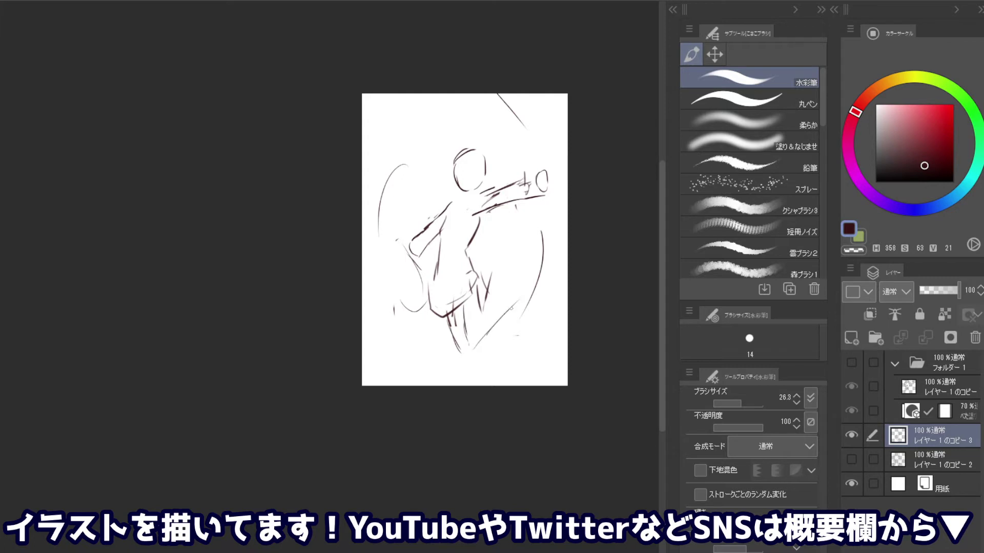
key(ctrl+z)
key(ctrl+z)
mouse_move(464, 313)
mouse_down()
mouse_move(475, 353)
mouse_move(520, 306)
mouse_move(487, 348)
mouse_up()
mouse_move(478, 285)
mouse_down()
mouse_move(483, 326)
mouse_move(513, 299)
mouse_move(457, 346)
mouse_move(464, 359)
mouse_up()
key(ctrl+z)
Sketch both feet with short hooked strokes, discarding the trial attempts
key(ctrl+z)
mouse_move(484, 303)
mouse_down()
mouse_move(505, 286)
mouse_move(499, 299)
mouse_up()
key(ctrl+z)
key(ctrl+z)
drag(465, 358, 484, 349)
mouse_move(510, 343)
mouse_down()
mouse_move(541, 336)
mouse_move(534, 326)
mouse_move(532, 334)
mouse_up()
key(ctrl+z)
key(ctrl+z)
key(ctrl+z)
key(ctrl+z)
key(ctrl+z)
mouse_move(527, 296)
mouse_down()
mouse_move(539, 299)
mouse_move(542, 288)
mouse_move(542, 318)
mouse_up()
key(ctrl+z)
key(ctrl+z)
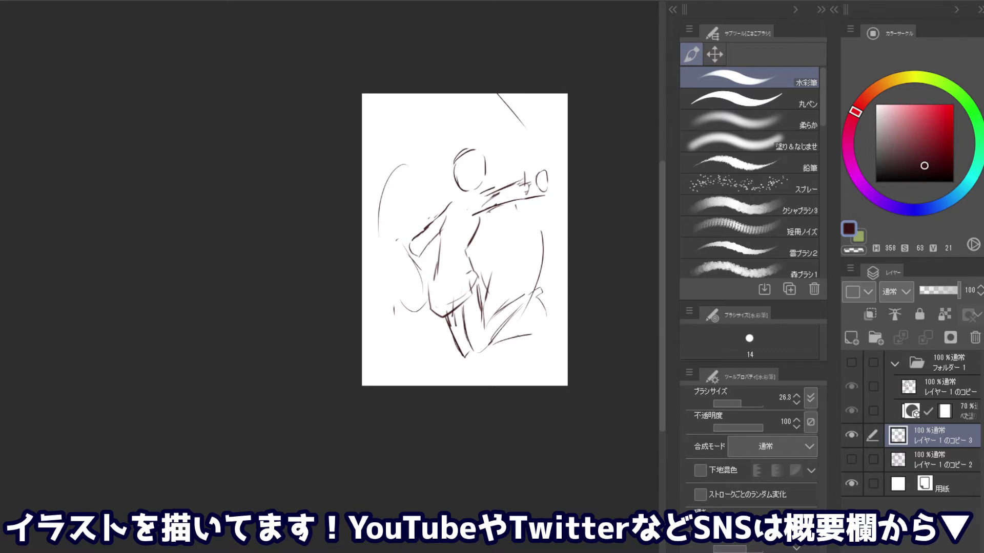
mouse_move(502, 327)
mouse_down()
mouse_move(544, 318)
mouse_move(529, 327)
mouse_move(539, 349)
mouse_up()
key(ctrl+z)
key(ctrl+z)
key(ctrl+z)
key(ctrl+z)
Sketch fingers on both hands and add a thick vertical line right of the figure
mouse_move(537, 187)
mouse_down()
mouse_move(556, 165)
mouse_move(553, 184)
mouse_up()
drag(402, 255, 416, 243)
drag(533, 206, 533, 214)
drag(520, 117, 523, 158)
Switch to a lighter red and draw vertical and diagonal framing lines right of the figure
drag(531, 215, 533, 264)
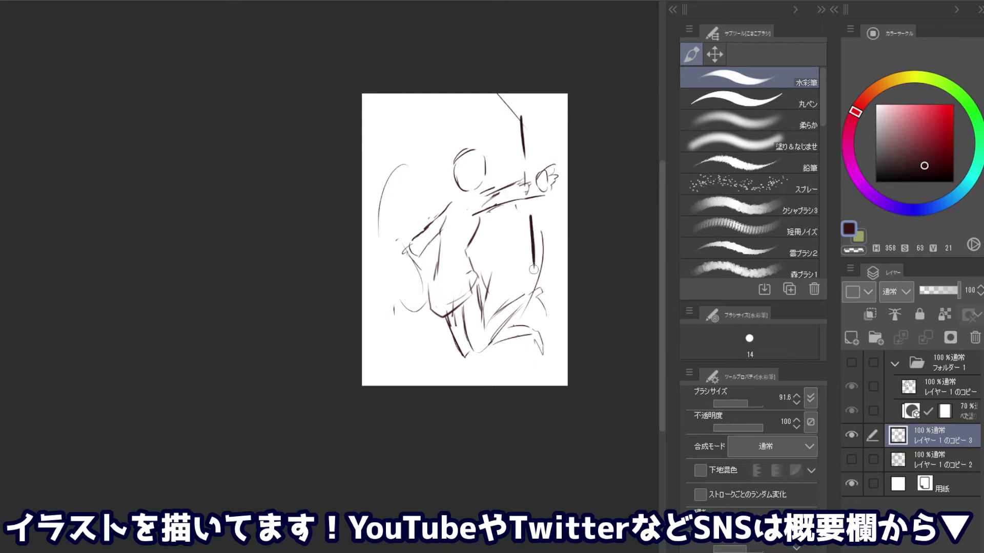
key(ctrl+z)
key(ctrl+z)
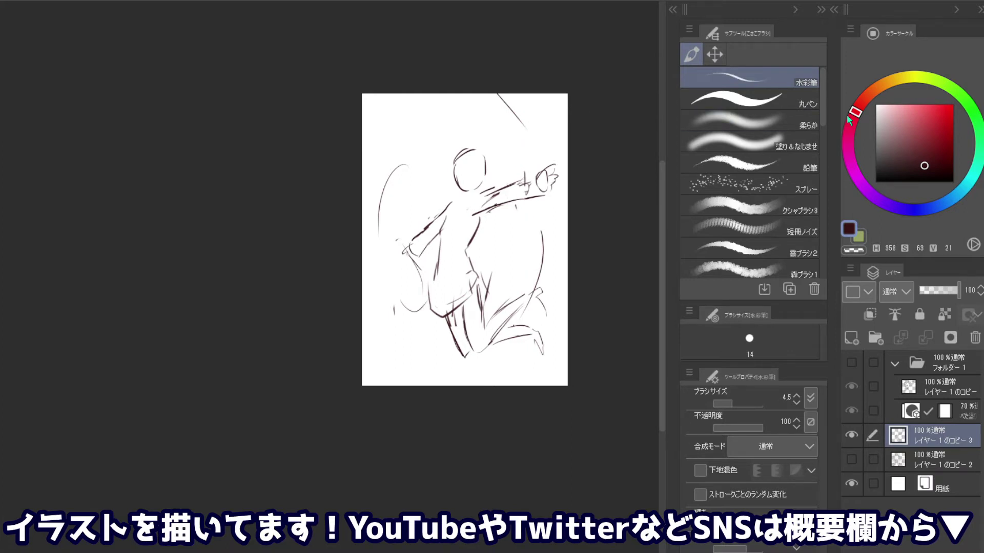
click(901, 153)
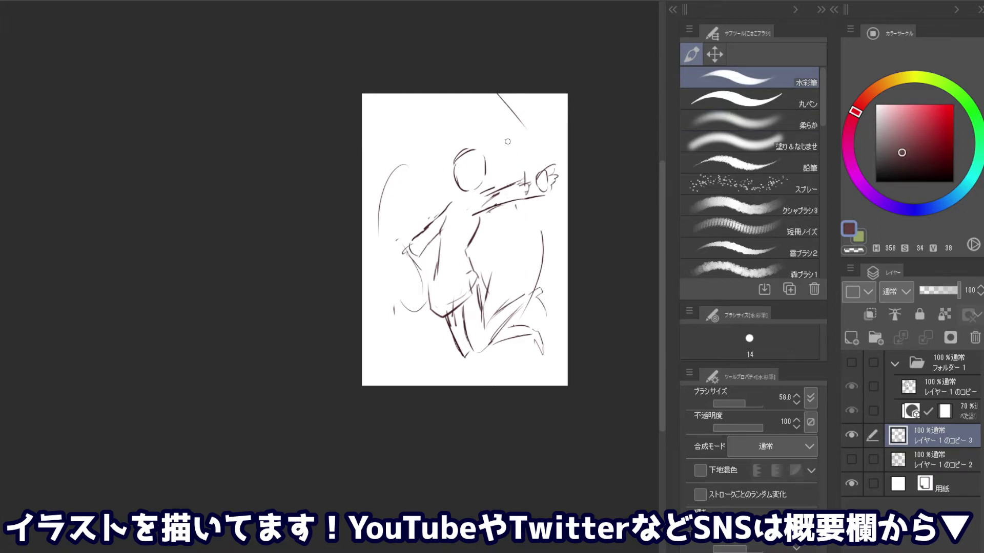
drag(525, 129, 532, 172)
drag(532, 226, 534, 250)
drag(519, 130, 481, 190)
drag(529, 239, 496, 233)
drag(432, 180, 435, 210)
Draw a long framing line running down from left of the head
key(ctrl+z)
drag(439, 160, 446, 212)
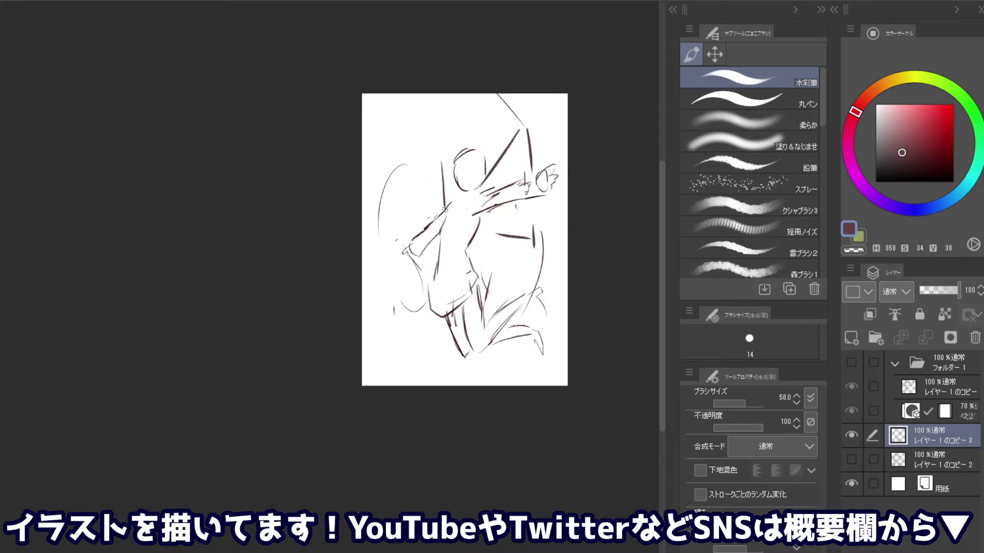
drag(438, 171, 398, 226)
key(ctrl+z)
key(ctrl+z)
mouse_move(440, 161)
mouse_down()
mouse_move(446, 211)
mouse_move(398, 230)
mouse_move(438, 255)
mouse_up()
Close the arm's lower-left corner and line the torso's right side
key(c)
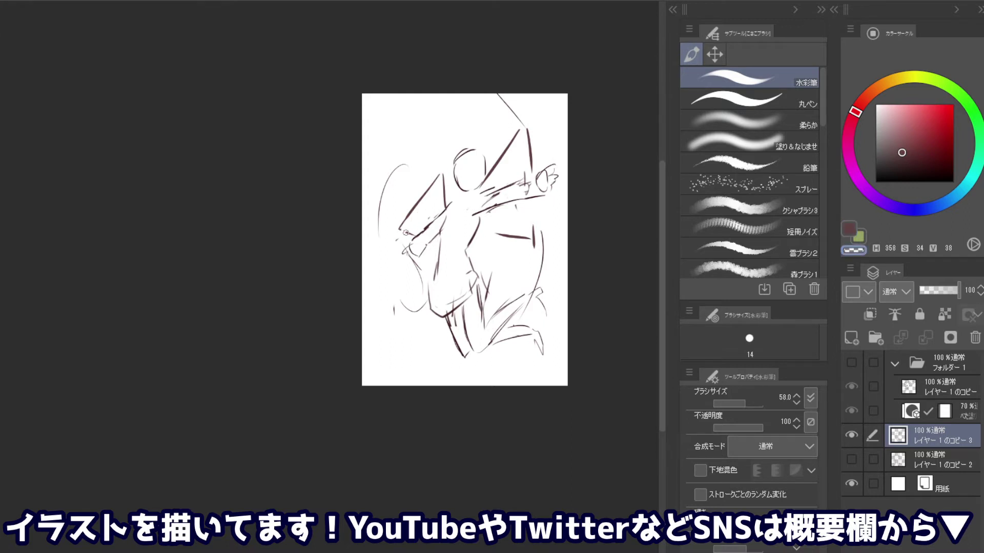
key(c)
drag(398, 228, 418, 243)
drag(529, 162, 535, 252)
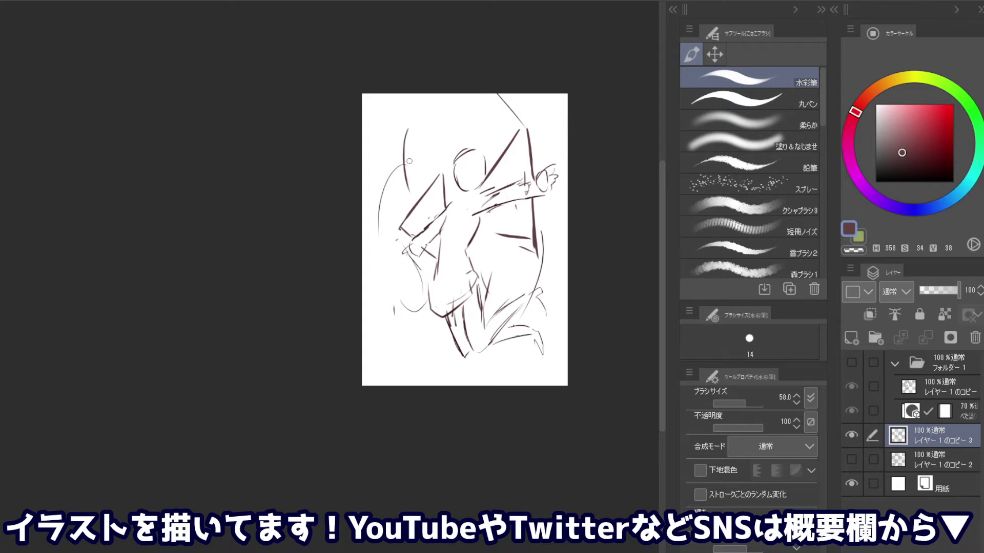
Draw a long arc from the figure's upper left up to the canvas top
drag(405, 163, 429, 99)
drag(538, 119, 547, 148)
key(ctrl+z)
key(ctrl+y)
key(ctrl+z)
Extend the right contour downward with curved strokes, undoing the stray dash
key(ctrl+z)
drag(405, 192, 426, 96)
drag(536, 251, 538, 307)
drag(526, 352, 526, 357)
key(ctrl+z)
Add short radial strokes at the canvas top and left of the head
key(ctrl+z)
drag(537, 234, 537, 276)
mouse_move(530, 257)
mouse_down()
mouse_move(516, 287)
mouse_move(530, 287)
mouse_up()
drag(521, 351, 509, 363)
key(ctrl+z)
key(ctrl+z)
Erase part of the figure's left contour with the transparent colour
key(c)
mouse_move(405, 176)
mouse_down()
mouse_move(402, 150)
mouse_move(406, 212)
mouse_up()
key(c)
mouse_move(444, 94)
mouse_down()
mouse_move(442, 113)
mouse_move(471, 106)
mouse_move(518, 131)
mouse_up()
key(ctrl+z)
key(ctrl+z)
drag(498, 91, 515, 131)
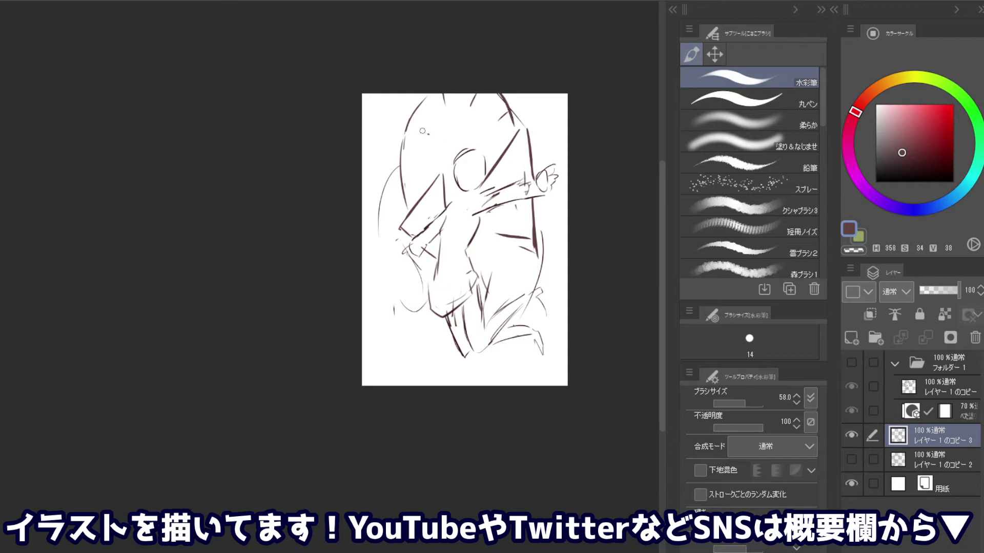
mouse_move(428, 134)
mouse_down()
mouse_move(419, 123)
mouse_move(404, 146)
mouse_up()
key(ctrl+z)
Lengthen the upper-right curve and trace over the left contour to darken it
drag(482, 139, 504, 112)
drag(407, 131, 406, 205)
drag(404, 149, 416, 212)
drag(494, 159, 499, 171)
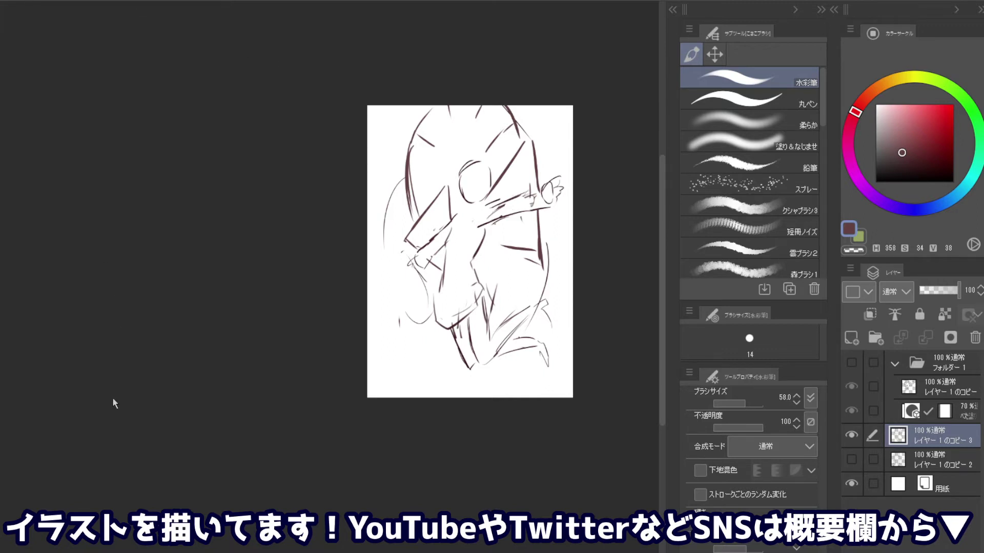
Abandon a canvas resize, then enlarge the sketch layer and shift it slightly left
key(ctrl+alt+c)
drag(572, 251, 614, 251)
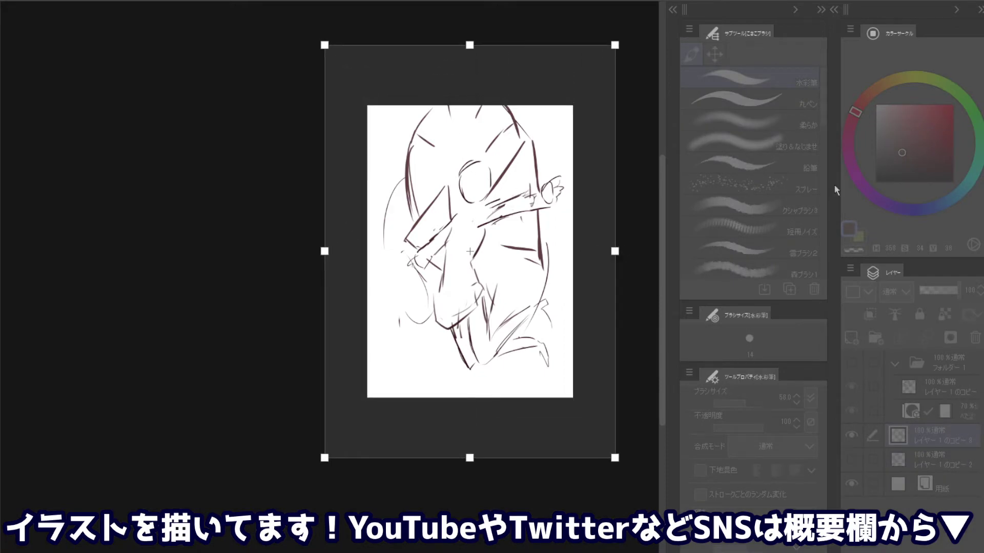
key(Escape)
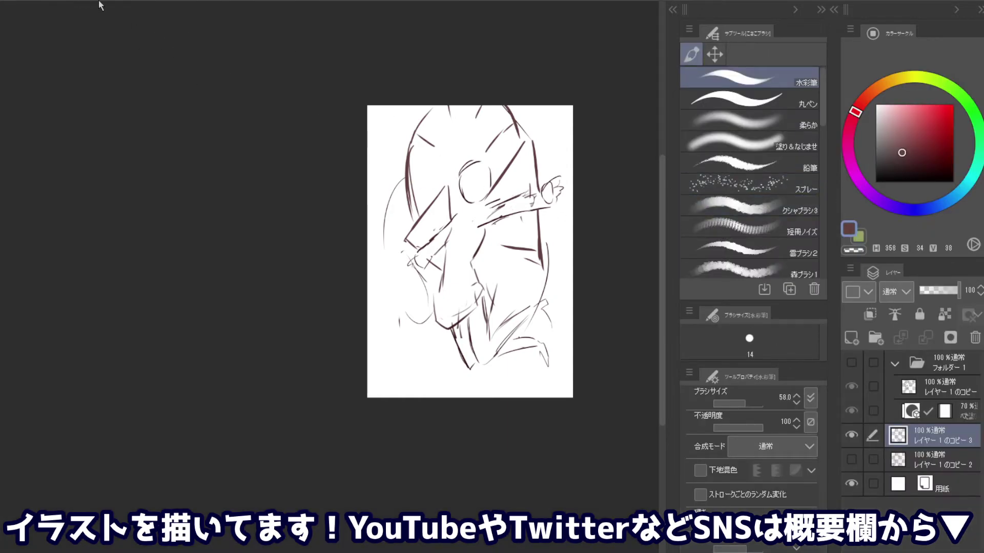
key(ctrl+t)
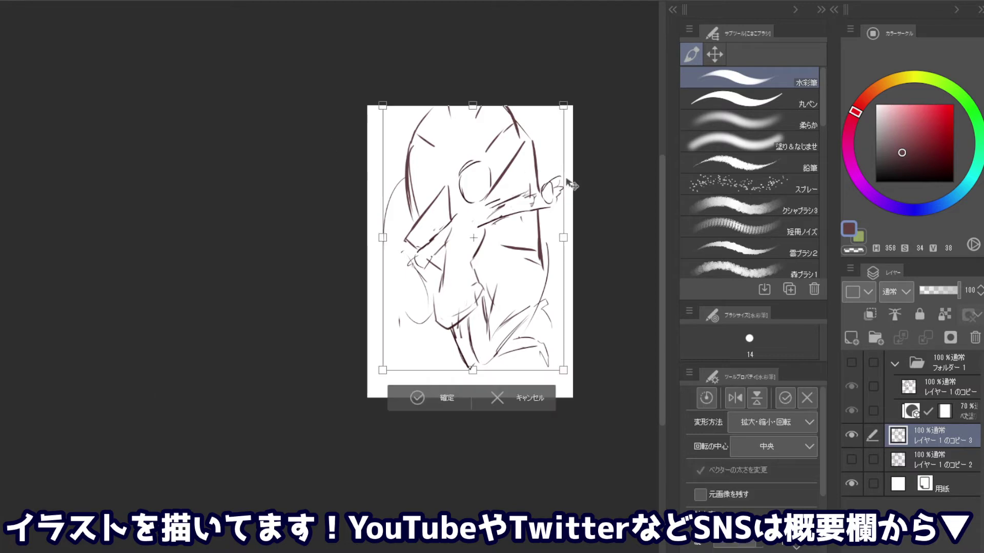
mouse_move(569, 239)
mouse_down()
mouse_move(619, 237)
mouse_move(649, 263)
mouse_up()
drag(561, 264, 554, 262)
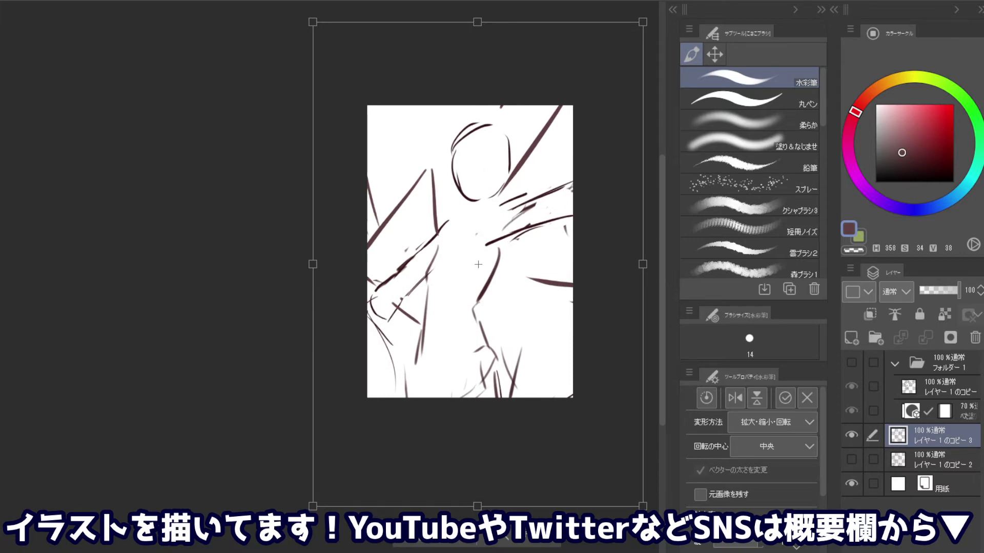
key(Return)
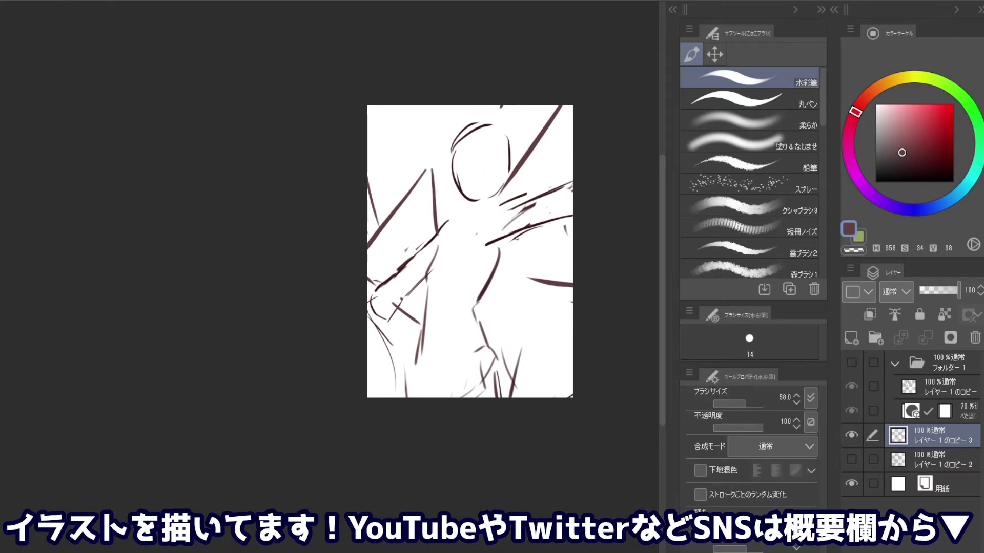
Enlarge the sketch a little more about its centre and confirm the transform
key(ctrl+t)
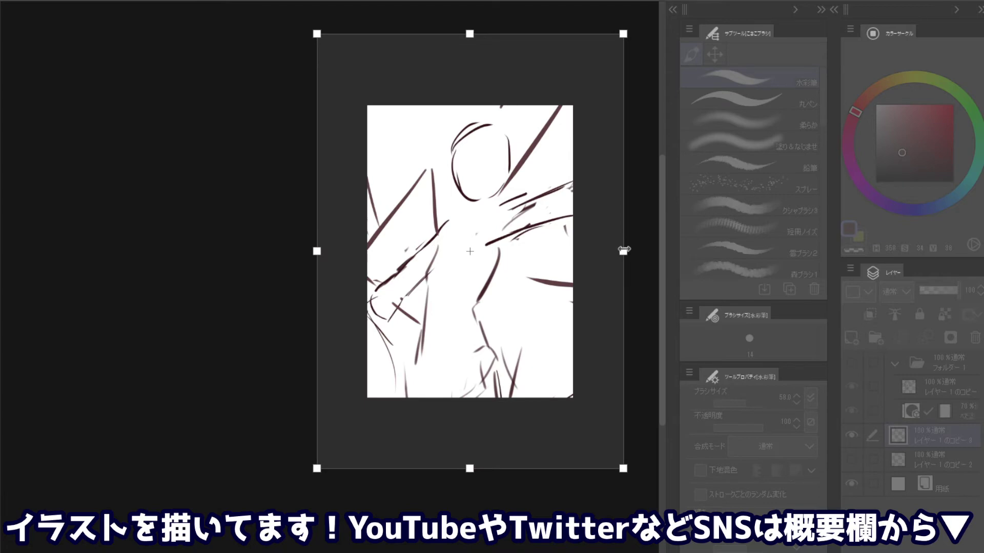
drag(621, 247, 630, 248)
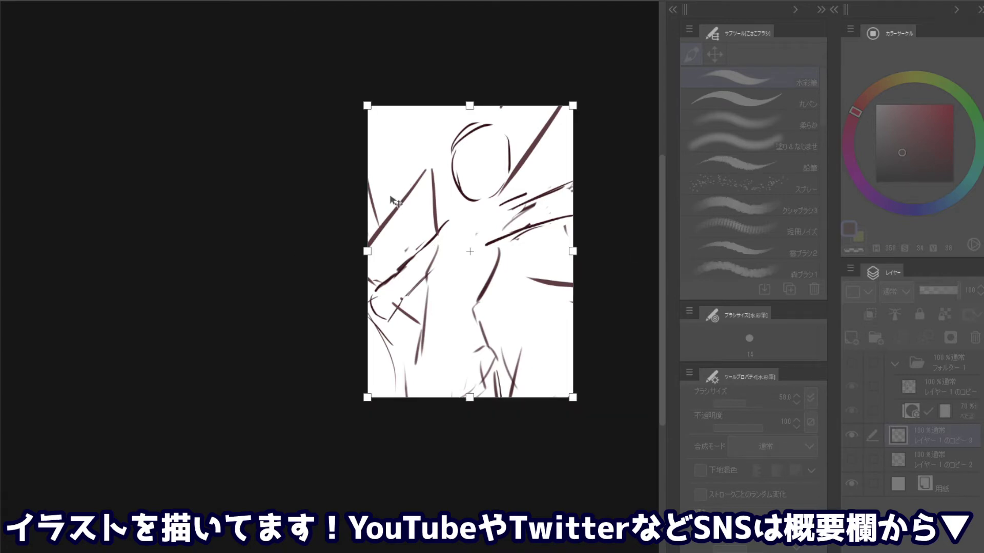
drag(573, 250, 639, 251)
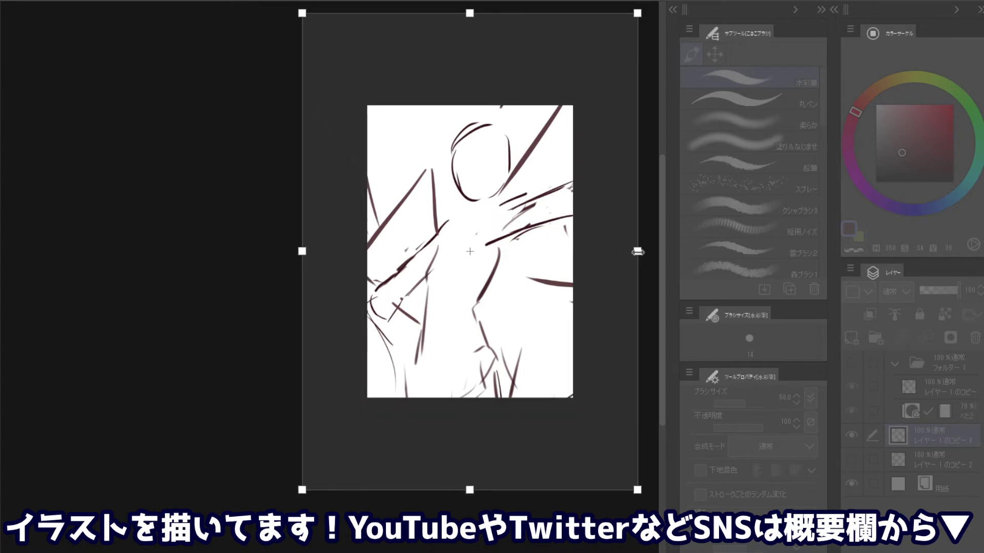
drag(638, 251, 630, 252)
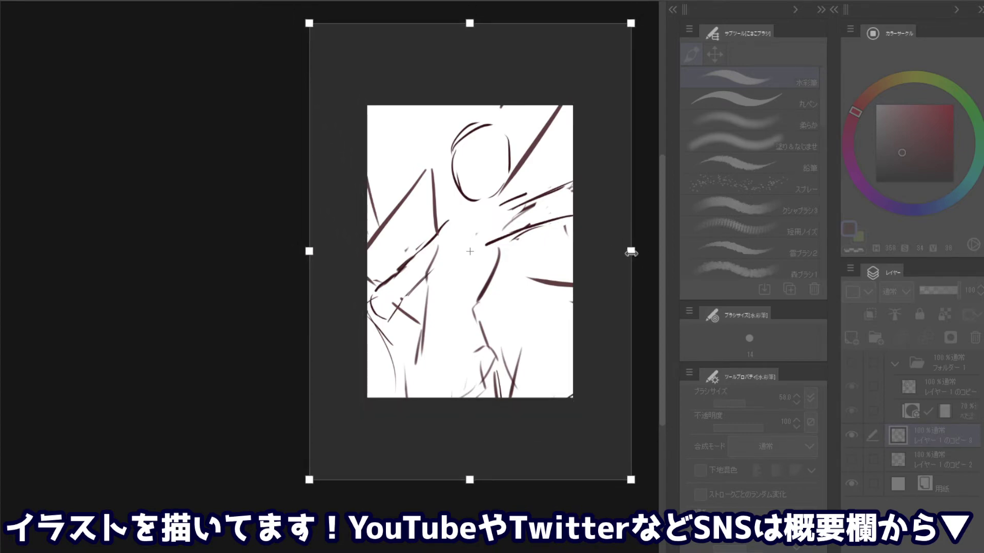
key(Return)
scroll(561, 199, up, 3)
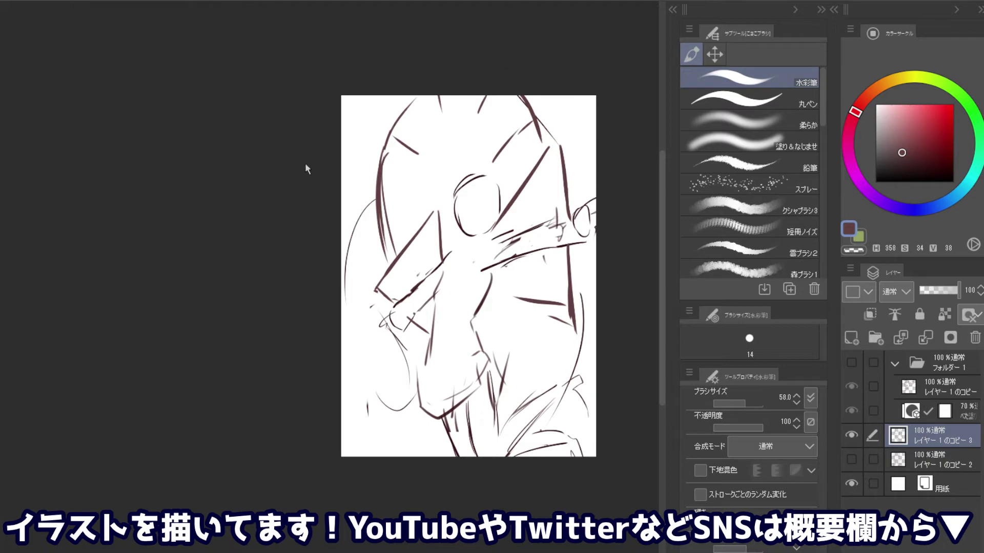
Nudge the sketch layer up and left with a transform
key(ctrl+t)
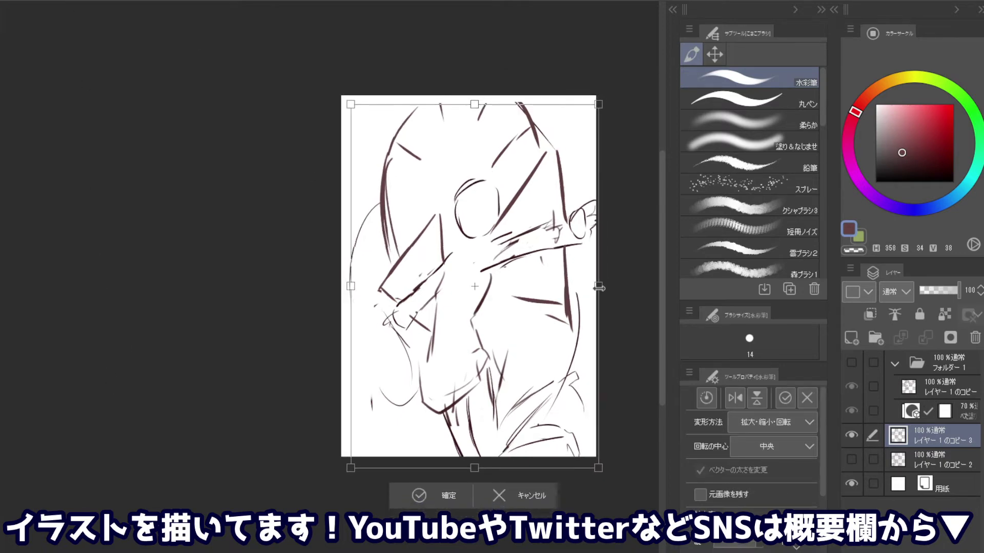
drag(568, 308, 566, 285)
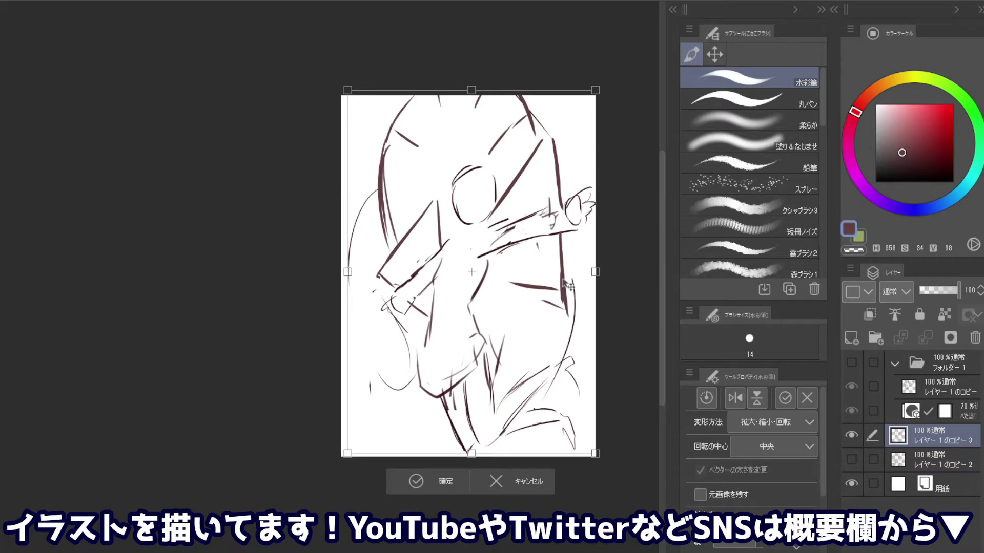
key(Return)
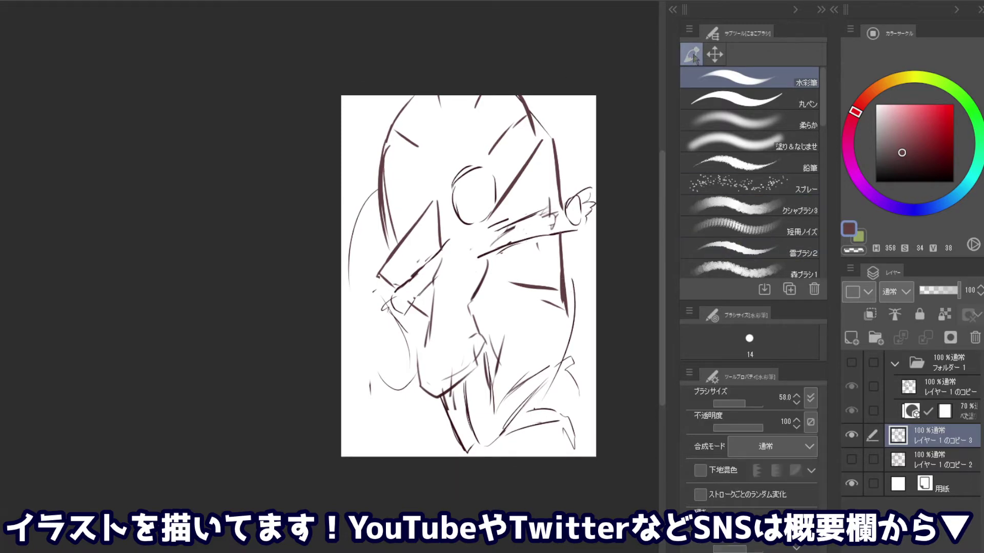
Lasso and delete the stray small circle stroke
key(m)
drag(527, 210, 528, 229)
key(Delete)
key(ctrl+d)
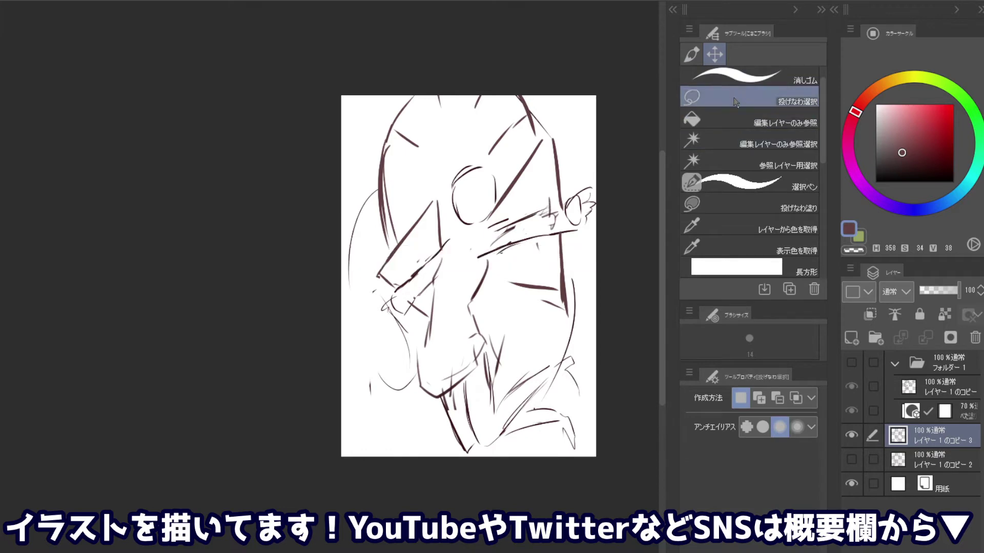
Shift the sketch content upward with Layer Move, then redraw the figure's left side
key(k)
scroll(538, 202, up, 3)
scroll(537, 203, down, 2)
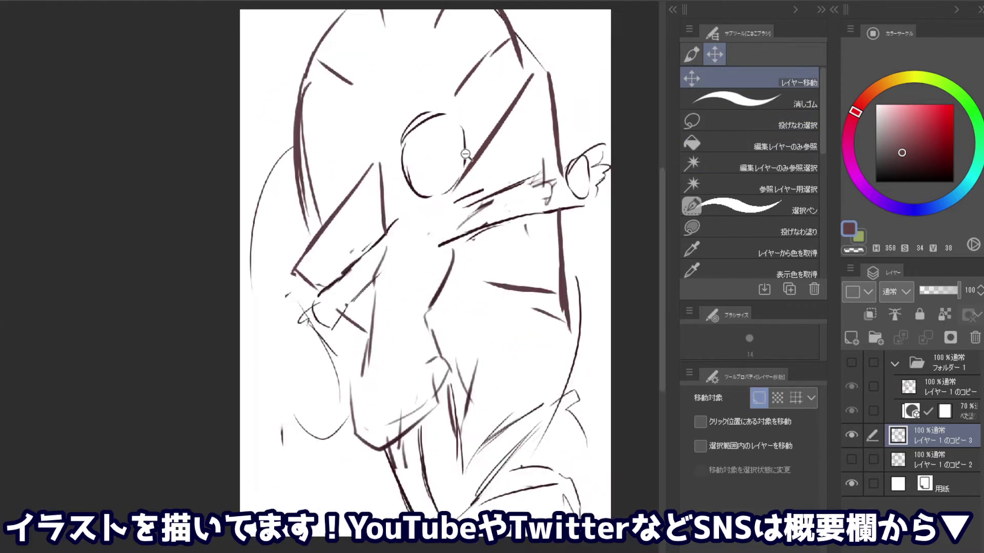
scroll(537, 202, down, 3)
scroll(538, 202, up, 3)
drag(536, 254, 536, 238)
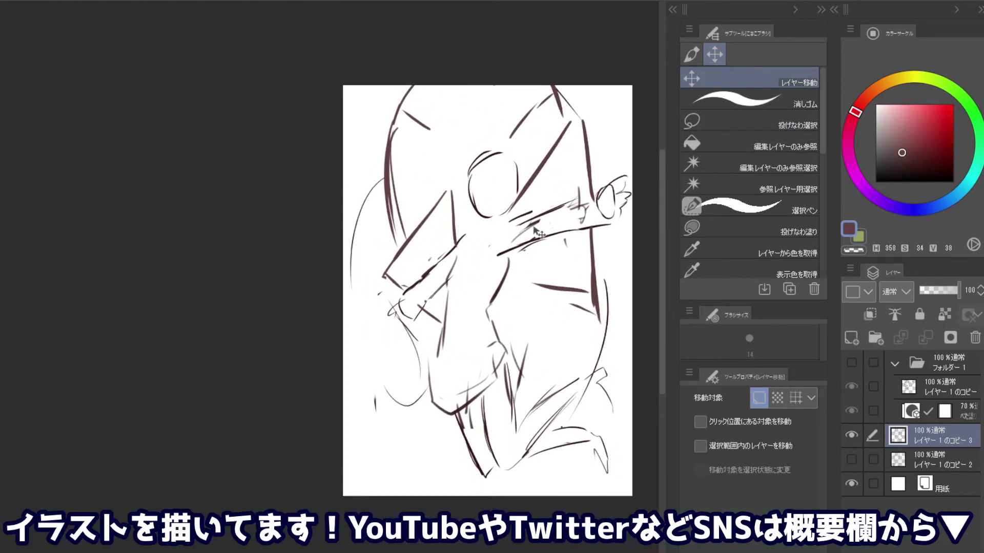
scroll(519, 195, down, 1)
drag(519, 194, 482, 180)
scroll(482, 180, up, 1)
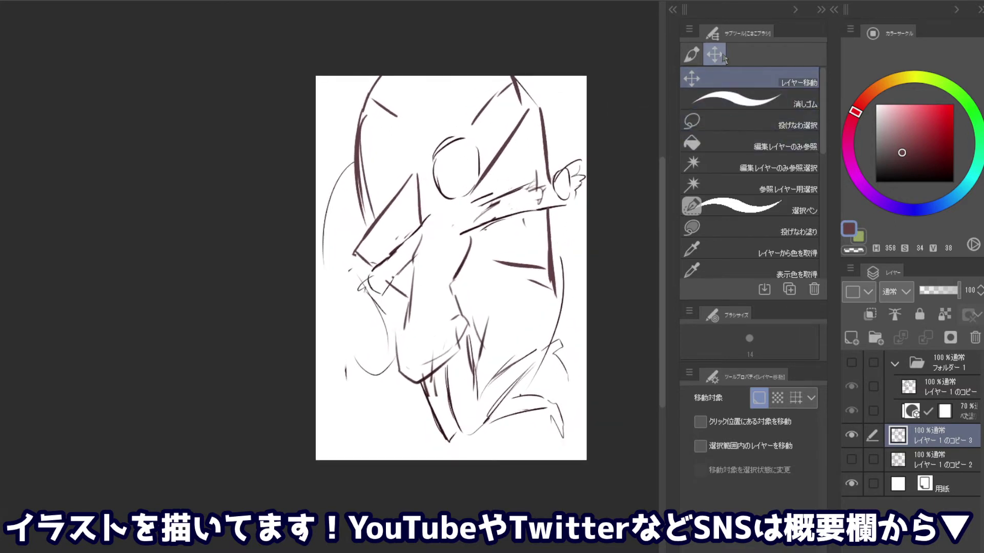
click(691, 54)
mouse_move(355, 148)
mouse_down()
mouse_move(316, 218)
mouse_move(321, 259)
mouse_up()
Add diagonal strokes near the page bottom, across the left middle, and along the upper-left edge
drag(415, 439, 451, 459)
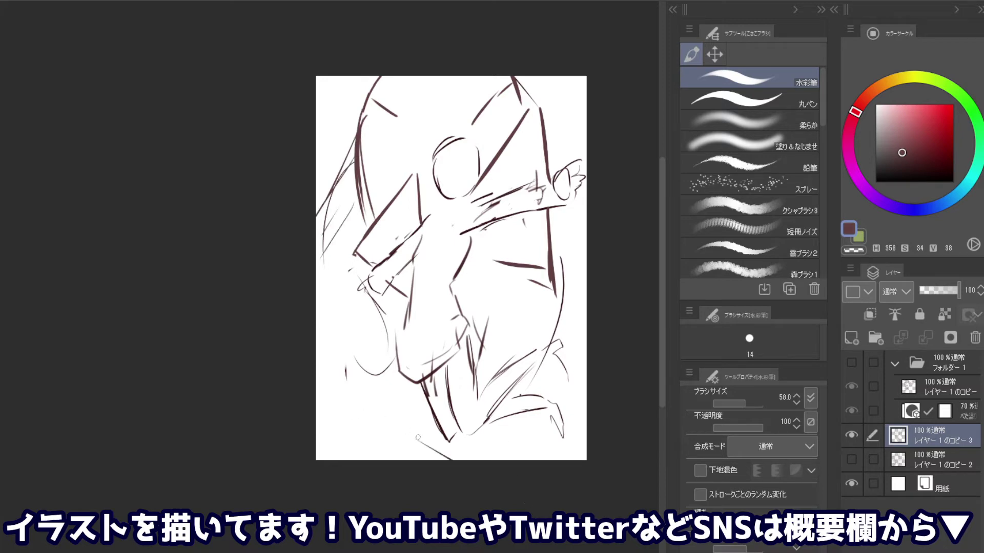
drag(392, 323, 337, 345)
drag(328, 76, 316, 156)
drag(392, 449, 404, 460)
key(ctrl+z)
drag(356, 438, 372, 460)
drag(352, 172, 335, 160)
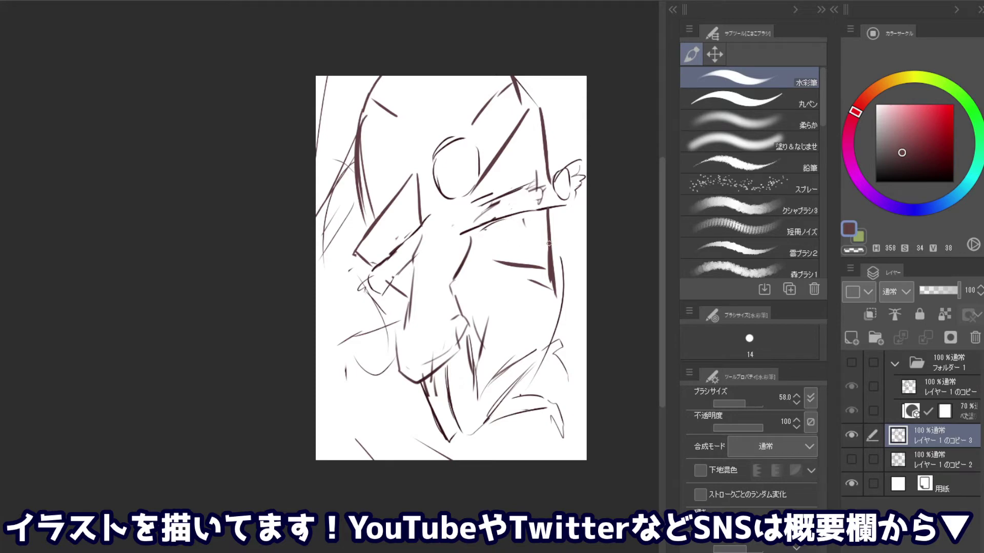
Erase the old arm strokes with the transparent colour
key(c)
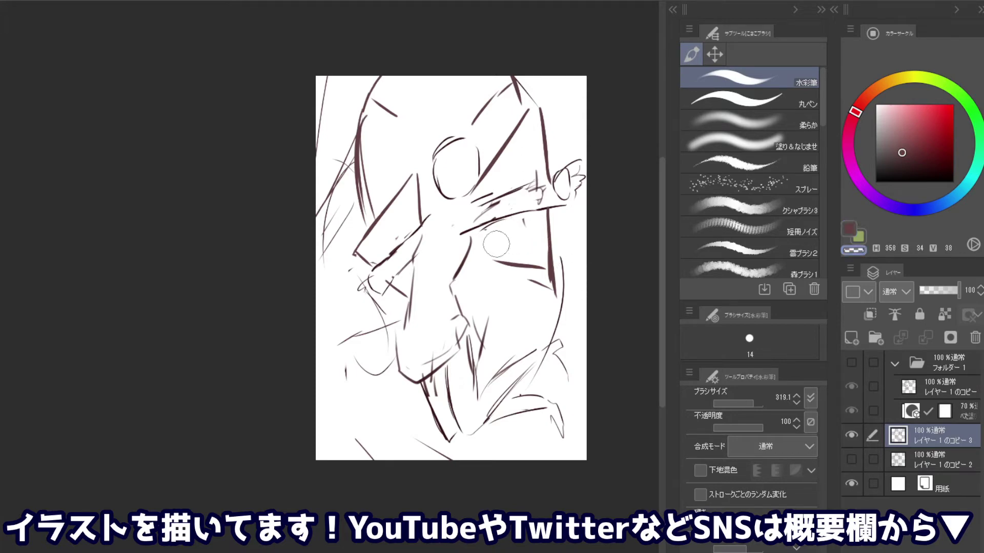
mouse_move(491, 232)
mouse_down()
mouse_move(533, 195)
mouse_move(546, 191)
mouse_move(545, 202)
mouse_up()
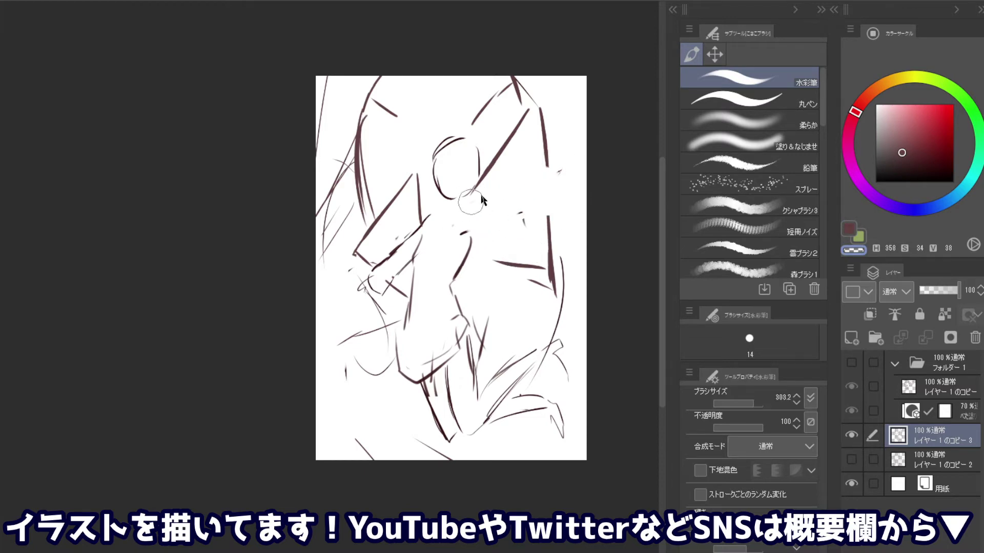
key(c)
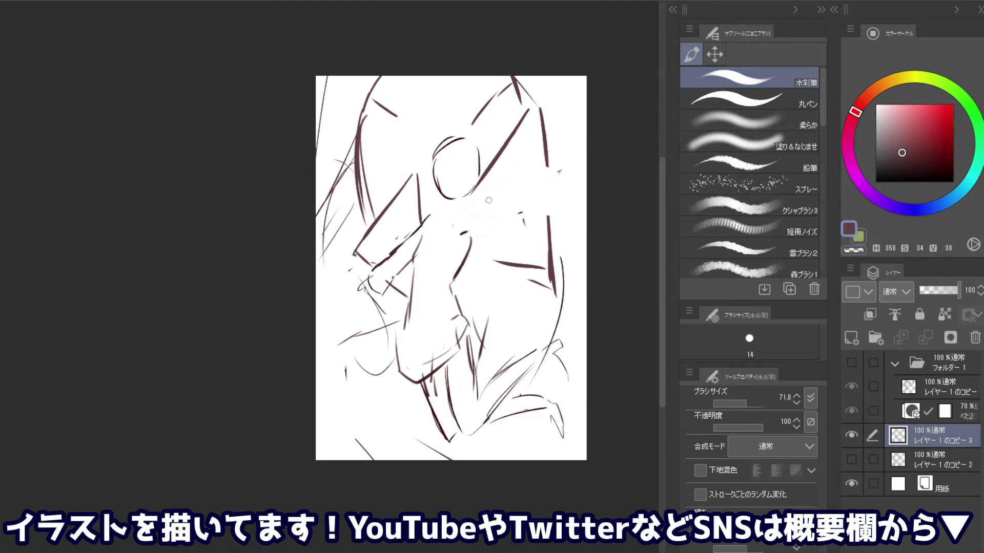
key(c)
key(c)
Draw a thin arm reaching up-right with a hand at the top right
drag(470, 204, 532, 150)
key(ctrl+z)
drag(470, 204, 546, 118)
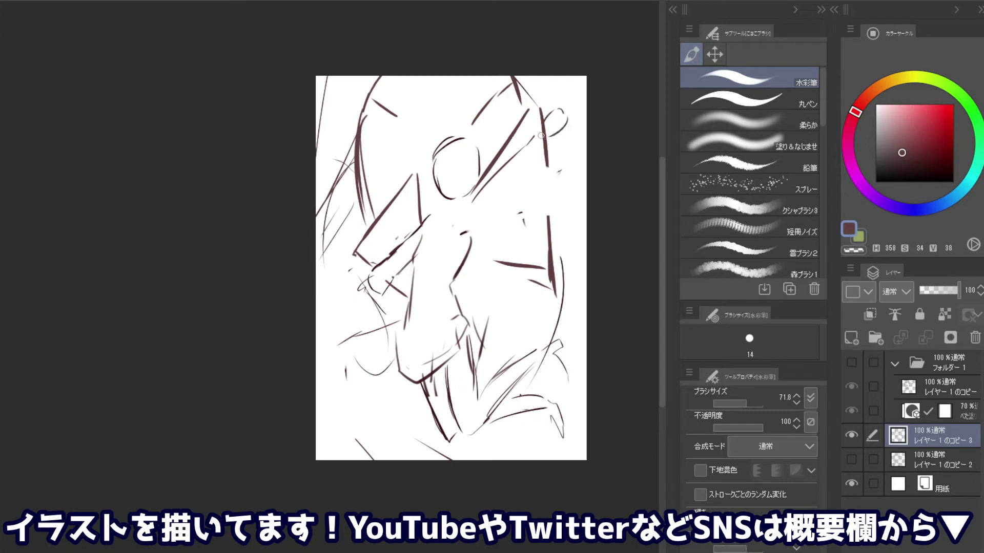
mouse_move(563, 111)
mouse_down()
mouse_move(545, 121)
mouse_move(547, 179)
mouse_move(484, 211)
mouse_up()
key(ctrl+z)
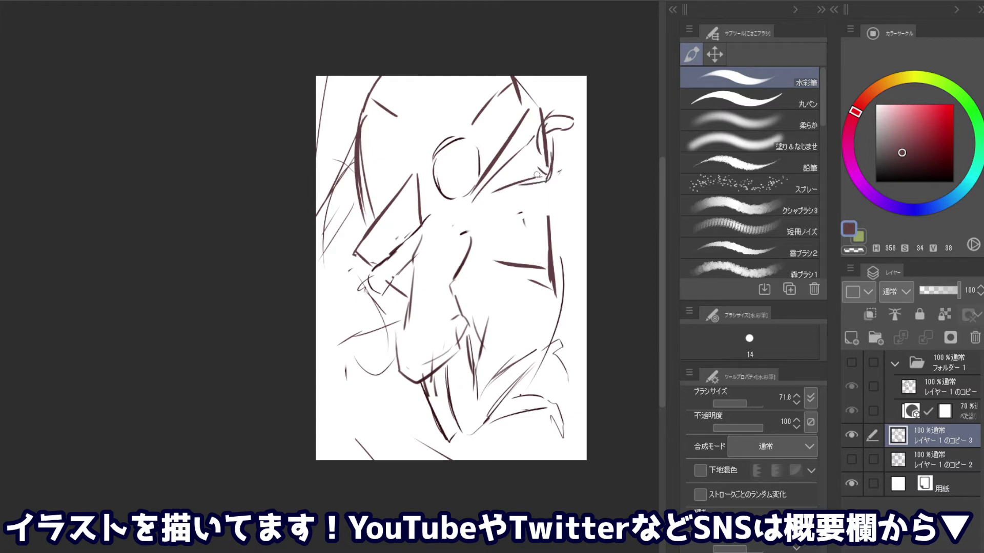
mouse_move(539, 141)
mouse_down()
mouse_move(558, 118)
mouse_move(542, 137)
mouse_move(576, 138)
mouse_move(570, 123)
mouse_move(557, 148)
mouse_up()
key(ctrl+z)
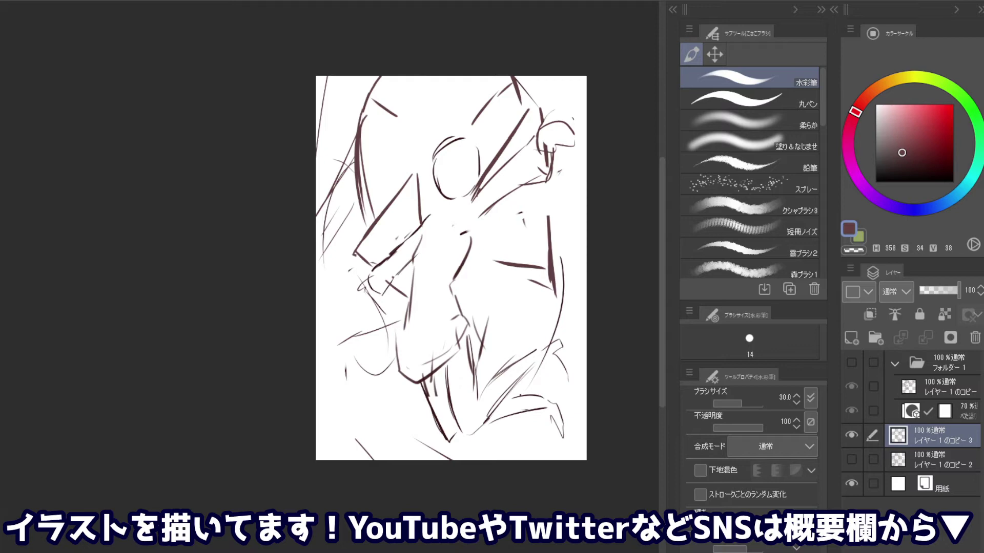
Lay a thick stroke near the lower legs and erase the lower-right strokes
drag(426, 382, 440, 435)
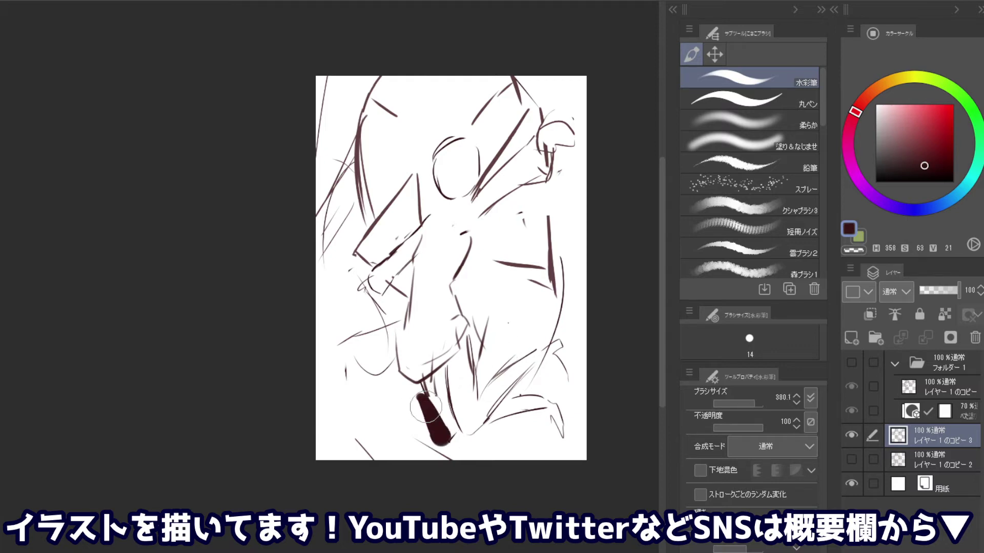
drag(428, 397, 564, 430)
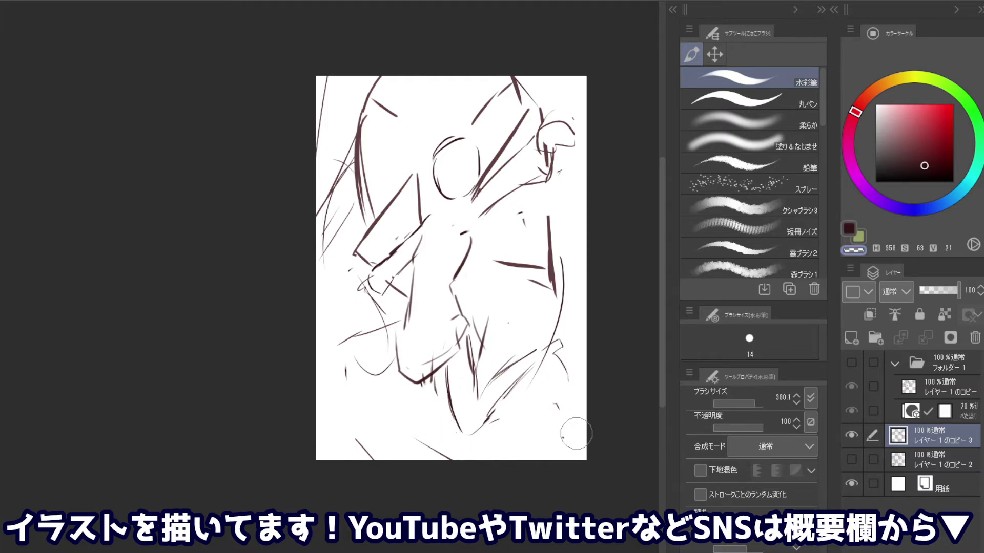
key(bracketright)
key(c)
mouse_move(435, 392)
mouse_down()
mouse_move(420, 379)
mouse_move(439, 416)
mouse_move(498, 460)
mouse_up()
key(c)
key(bracketleft)
key(bracketleft)
key(c)
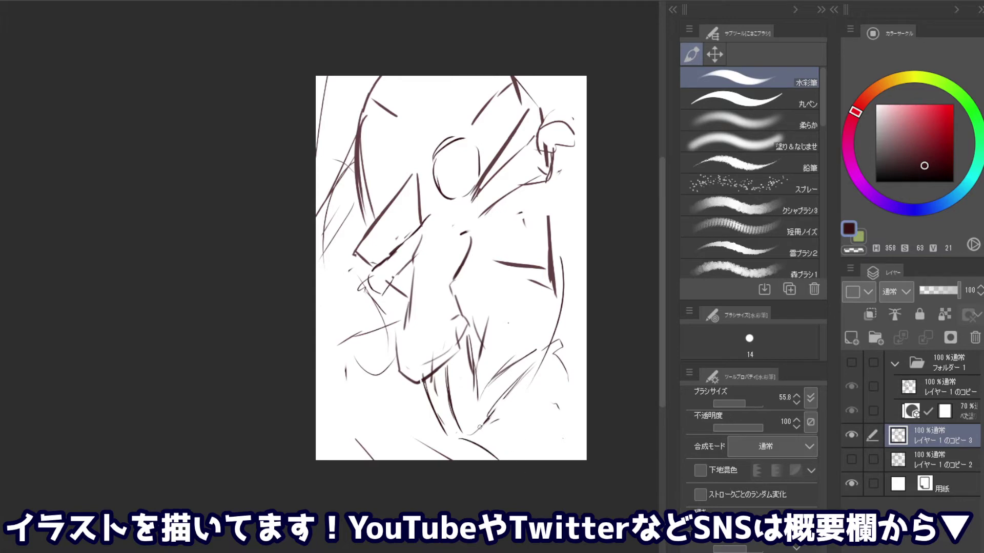
Redraw a curved leg stroke near the page bottom and erase surrounding lower-right strokes
drag(479, 428, 508, 460)
key(ctrl+z)
drag(483, 423, 513, 463)
key(c)
drag(522, 331, 469, 402)
mouse_move(556, 327)
mouse_down()
mouse_move(556, 389)
mouse_move(463, 443)
mouse_up()
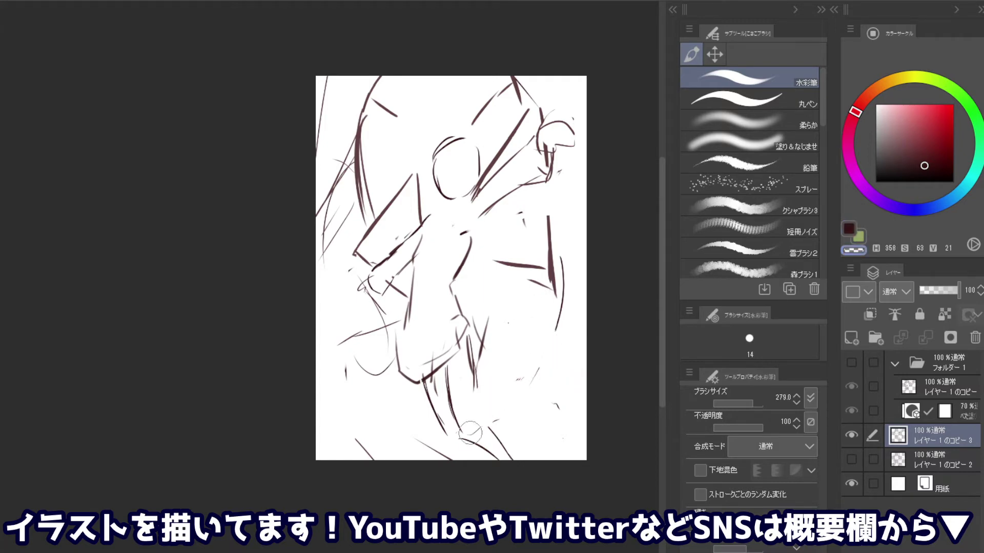
mouse_move(487, 323)
mouse_down()
mouse_move(469, 364)
mouse_move(478, 400)
mouse_move(532, 393)
mouse_move(472, 420)
mouse_move(550, 413)
mouse_move(574, 426)
mouse_move(559, 440)
mouse_move(480, 417)
mouse_up()
key(c)
Draw a long stroke across the lower-right leg
key(ctrl+z)
mouse_move(555, 424)
mouse_down()
mouse_move(544, 416)
mouse_move(481, 423)
mouse_up()
key(ctrl+z)
drag(555, 420, 456, 429)
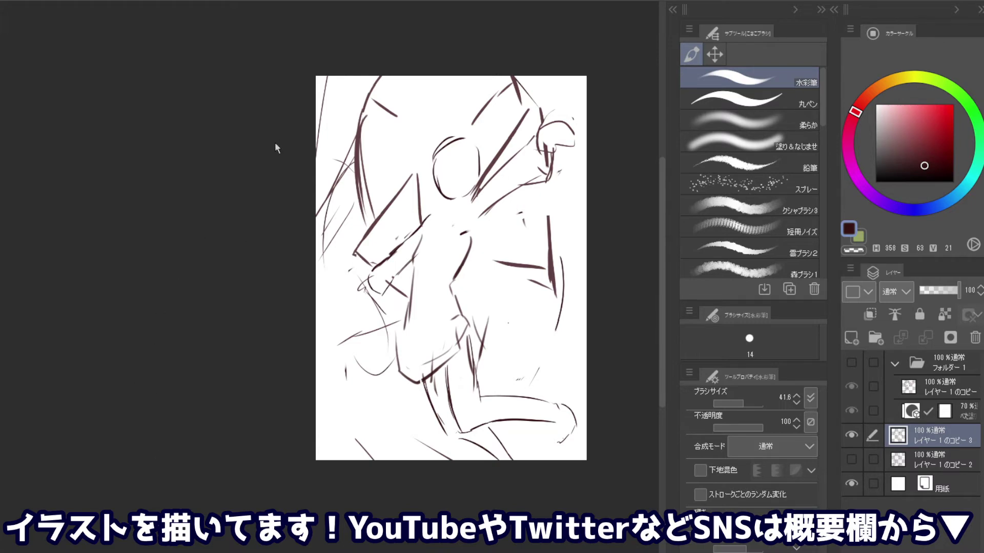
key(ctrl+t)
Rotate the whole sketch layer slightly clockwise and confirm the transform
mouse_move(632, 209)
mouse_down()
mouse_move(624, 290)
mouse_move(633, 248)
mouse_up()
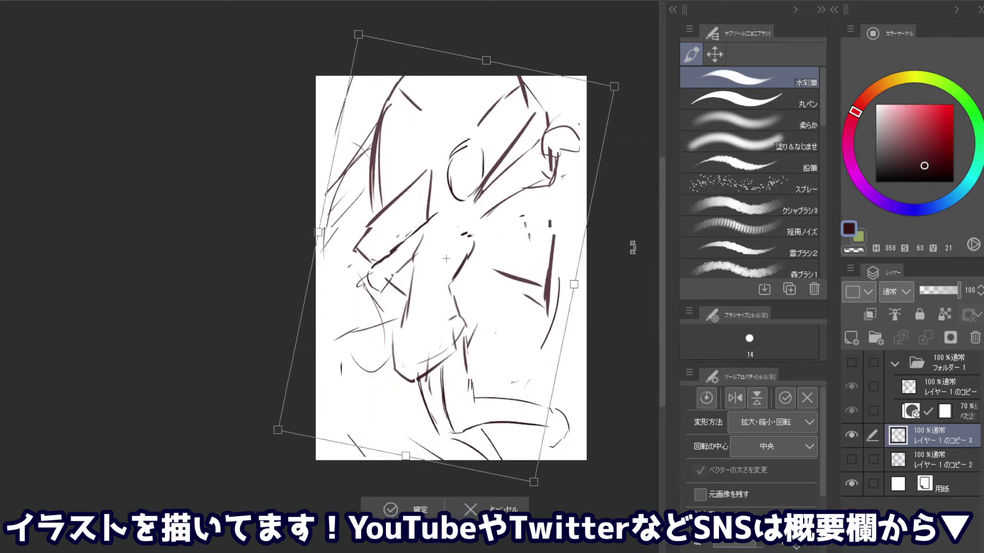
drag(633, 247, 643, 233)
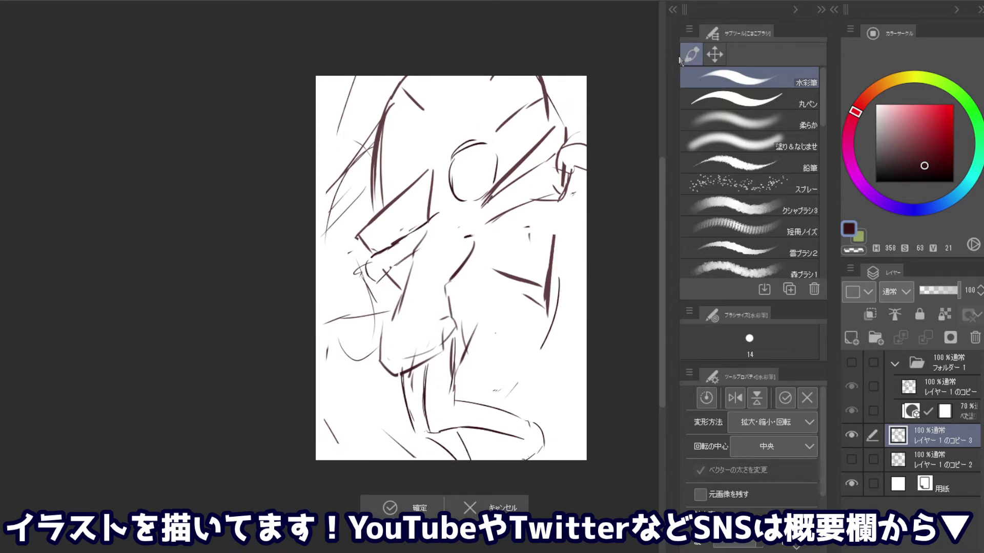
click(682, 58)
Shift the sketch up and left, then enlarge it slightly and resume the pen
click(715, 54)
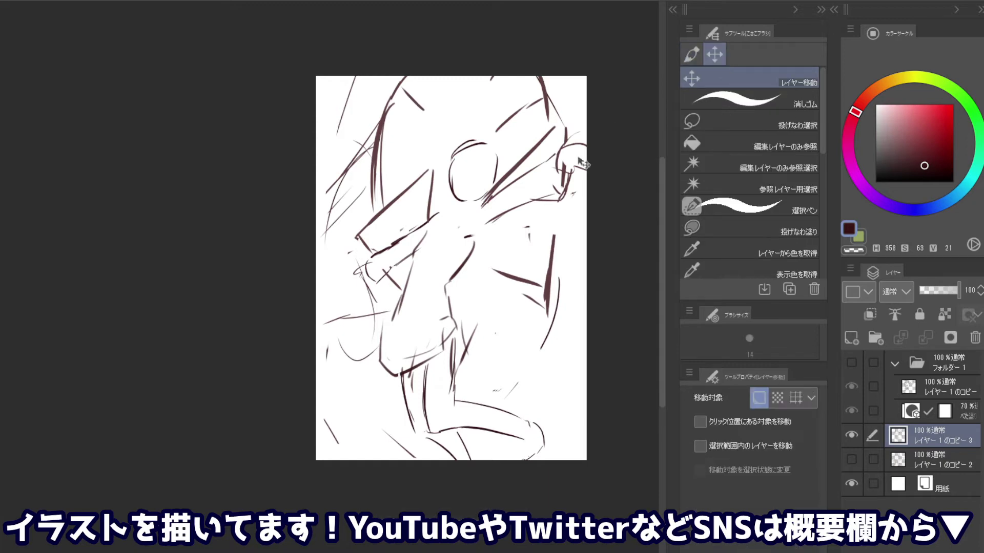
drag(533, 210, 528, 192)
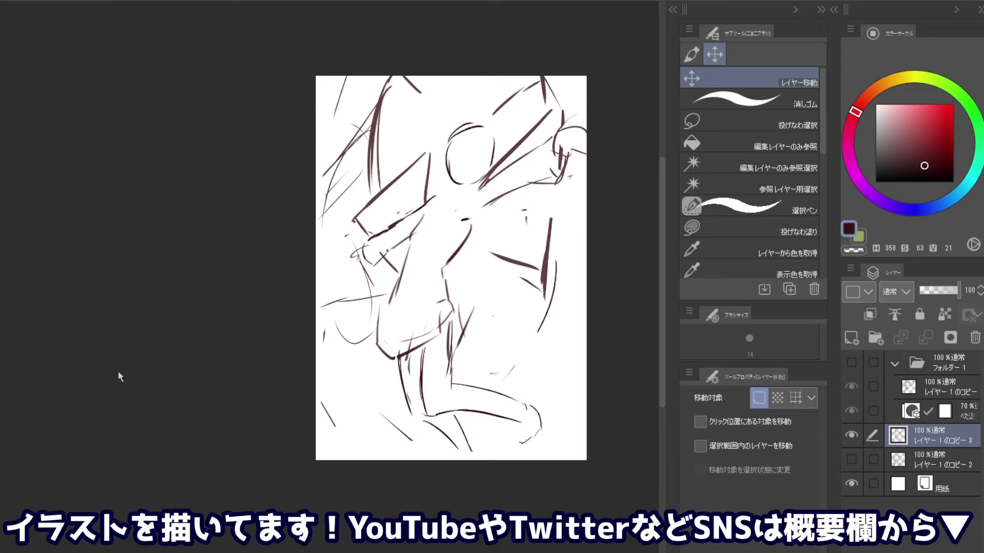
key(ctrl+t)
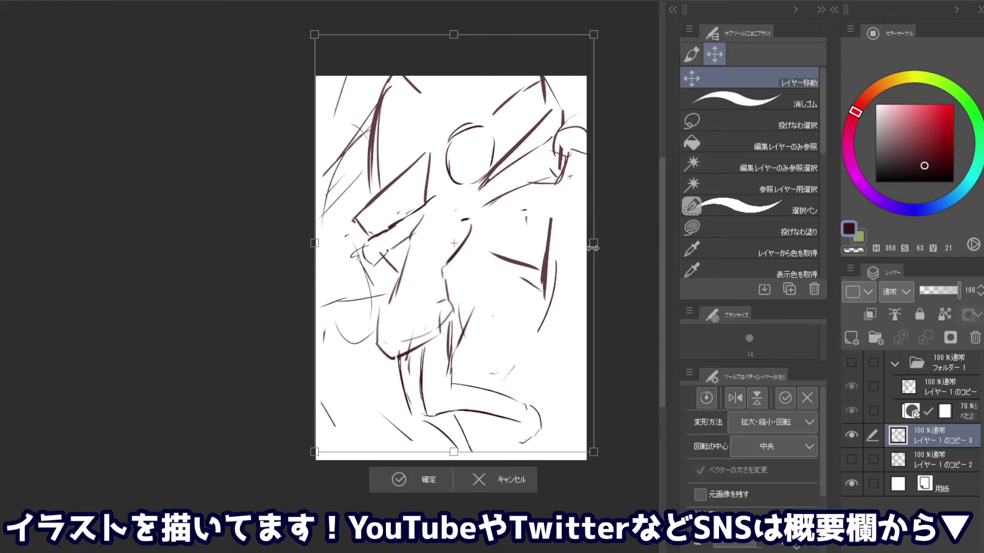
drag(592, 242, 538, 278)
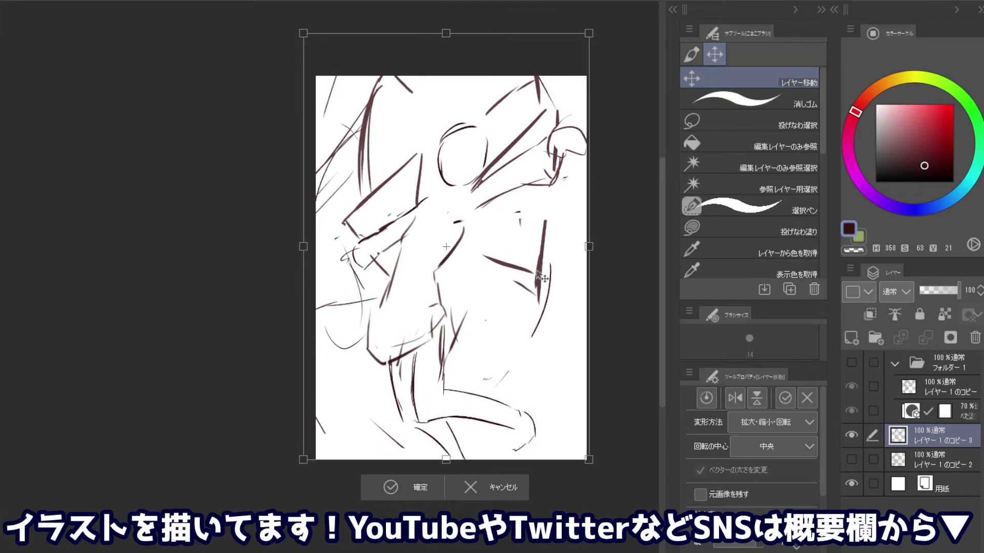
drag(539, 278, 540, 275)
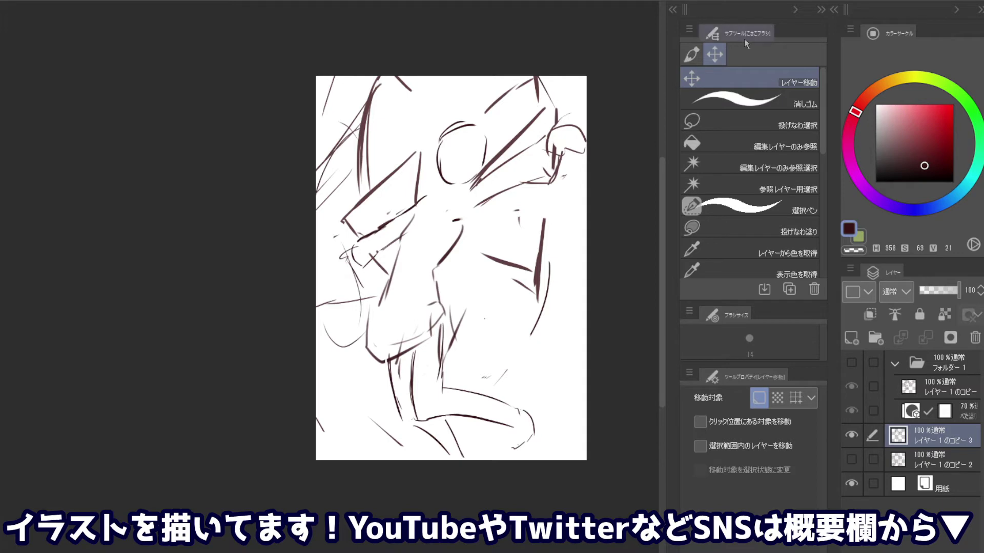
key(p)
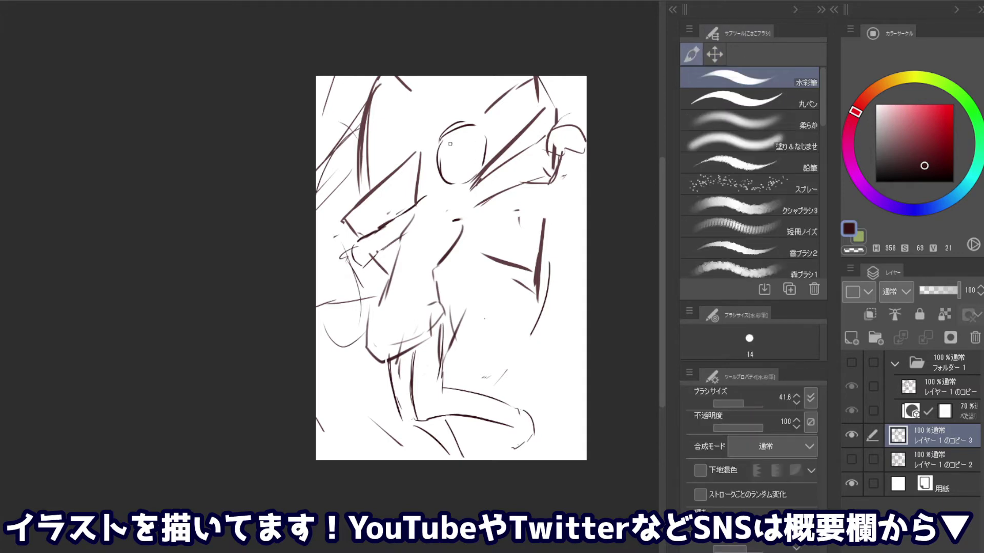
Try a vertical centre line and small arcs on the head, undoing and redrawing them
mouse_move(460, 147)
mouse_down()
mouse_move(480, 156)
mouse_move(452, 180)
mouse_up()
key(ctrl+z)
drag(461, 132, 454, 172)
key(ctrl+z)
key(ctrl+z)
drag(461, 135, 455, 179)
drag(482, 136, 499, 139)
key(ctrl+z)
key(ctrl+z)
key(ctrl+z)
drag(486, 129, 502, 125)
key(ctrl+z)
Sketch trial strokes left of the head and on the torso, then undo the squiggles
mouse_move(450, 127)
mouse_down()
mouse_move(427, 118)
mouse_move(384, 177)
mouse_move(385, 197)
mouse_up()
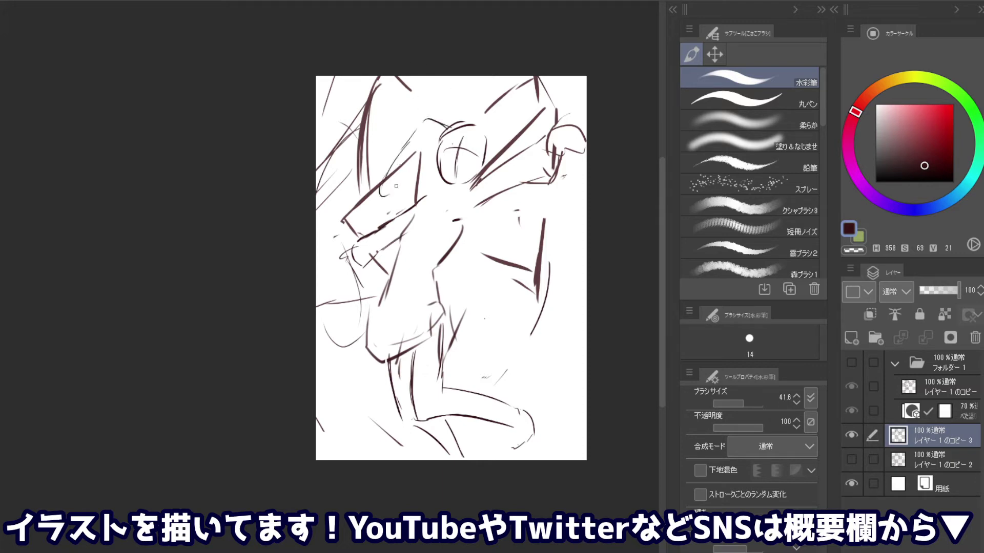
mouse_move(378, 147)
mouse_down()
mouse_move(357, 173)
mouse_move(333, 159)
mouse_up()
mouse_move(317, 197)
mouse_down()
mouse_move(342, 162)
mouse_move(345, 193)
mouse_move(324, 201)
mouse_move(325, 212)
mouse_up()
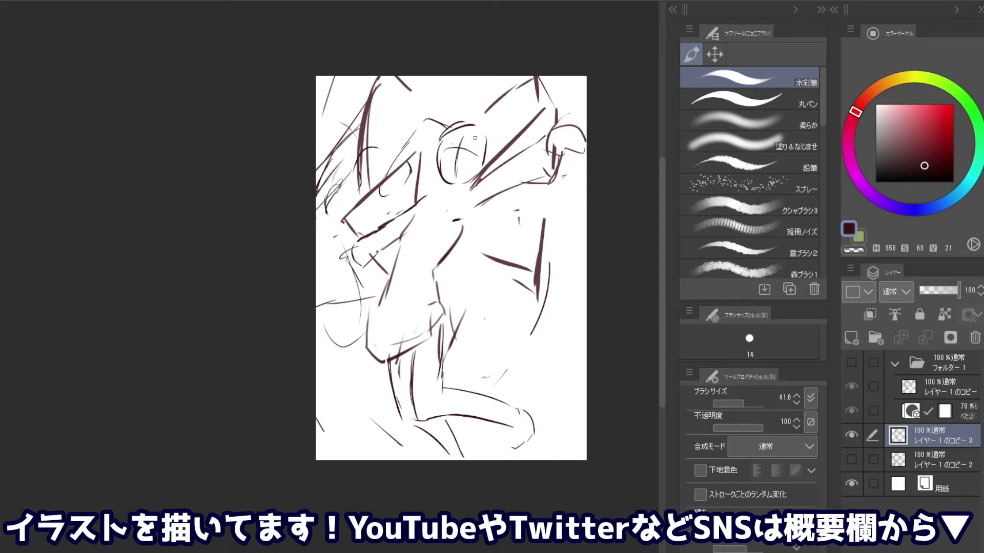
drag(490, 133, 503, 129)
mouse_move(498, 199)
mouse_down()
mouse_move(488, 226)
mouse_move(496, 252)
mouse_move(445, 280)
mouse_up()
mouse_move(385, 283)
mouse_down()
mouse_move(354, 275)
mouse_move(332, 291)
mouse_up()
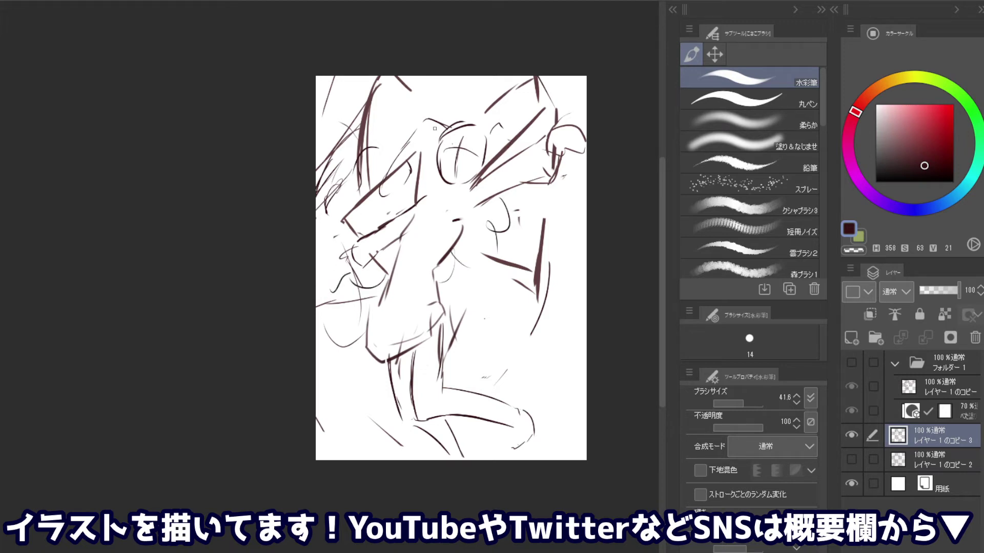
key(ctrl+z)
key(ctrl+z)
key(ctrl+z)
key(ctrl+z)
key(ctrl+z)
key(ctrl+z)
key(ctrl+z)
key(ctrl+z)
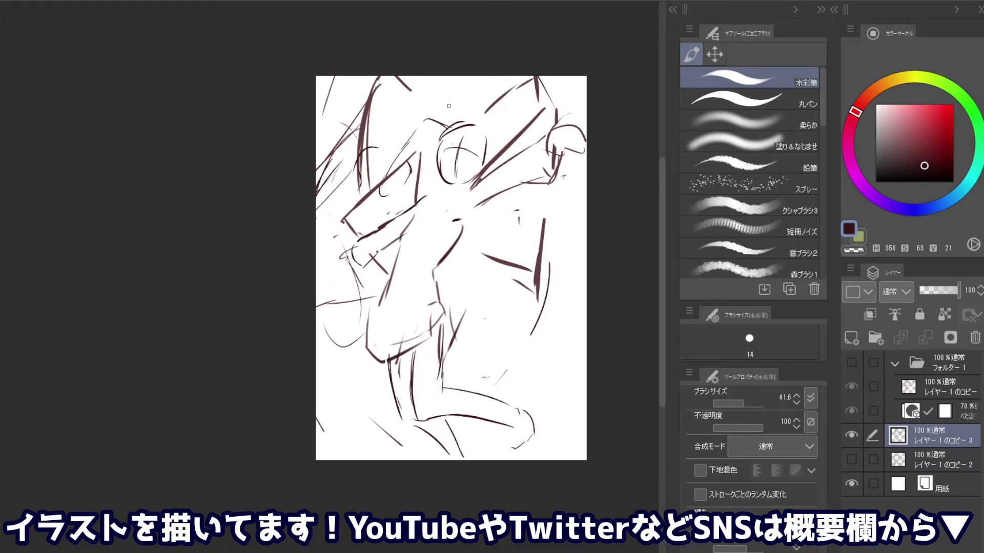
key(ctrl+z)
key(ctrl+z)
Draw hair outlines around the head, then undo them all back to the plain circle
key(ctrl+z)
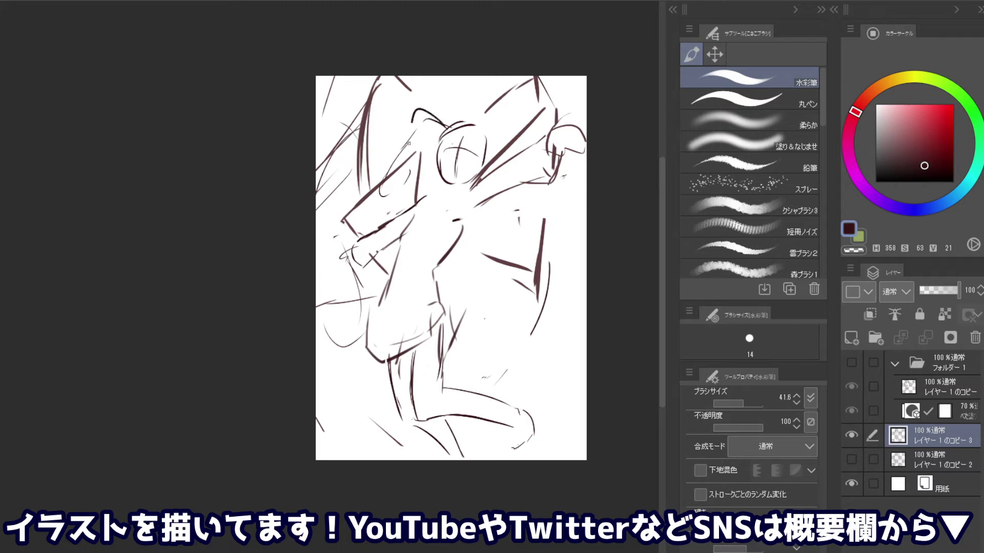
drag(444, 125, 414, 146)
key(ctrl+z)
key(ctrl+z)
mouse_move(429, 124)
mouse_down()
mouse_move(403, 149)
mouse_move(413, 151)
mouse_move(370, 134)
mouse_move(392, 171)
mouse_up()
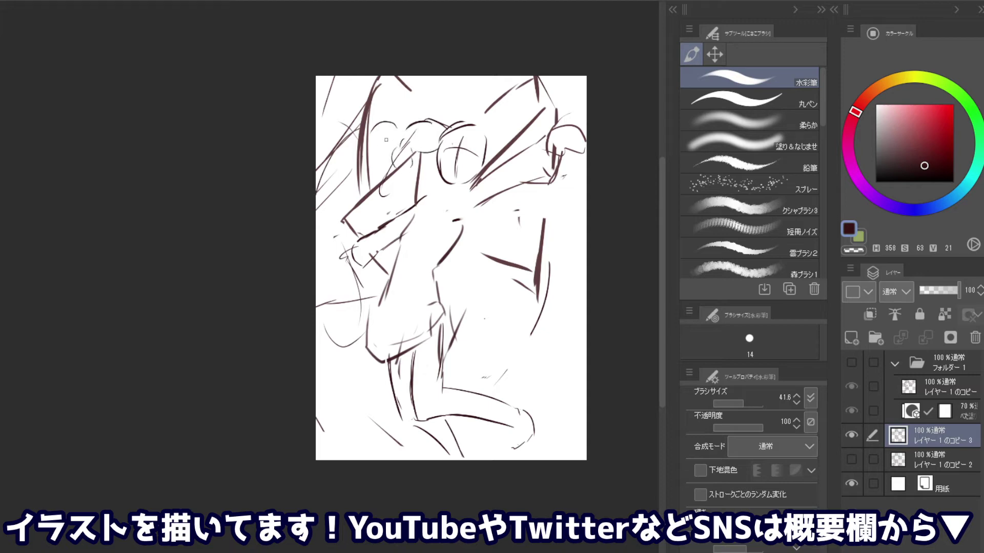
mouse_move(400, 132)
mouse_down()
mouse_move(373, 147)
mouse_move(392, 170)
mouse_move(353, 127)
mouse_move(329, 179)
mouse_up()
key(ctrl+z)
key(ctrl+z)
key(ctrl+z)
mouse_move(359, 139)
mouse_down()
mouse_move(338, 174)
mouse_move(327, 173)
mouse_up()
drag(327, 152, 320, 179)
mouse_move(496, 134)
mouse_down()
mouse_move(492, 151)
mouse_move(505, 128)
mouse_move(501, 150)
mouse_up()
key(ctrl+z)
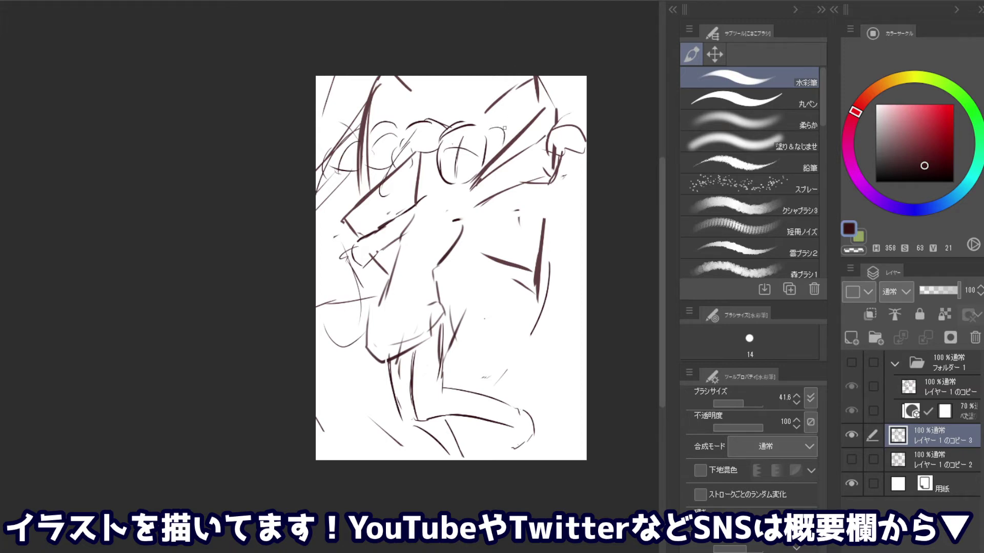
key(ctrl+z)
key(ctrl+z)
key(ctrl+z)
key(ctrl+z)
key(ctrl+z)
key(ctrl+z)
key(ctrl+z)
key(ctrl+z)
key(ctrl+z)
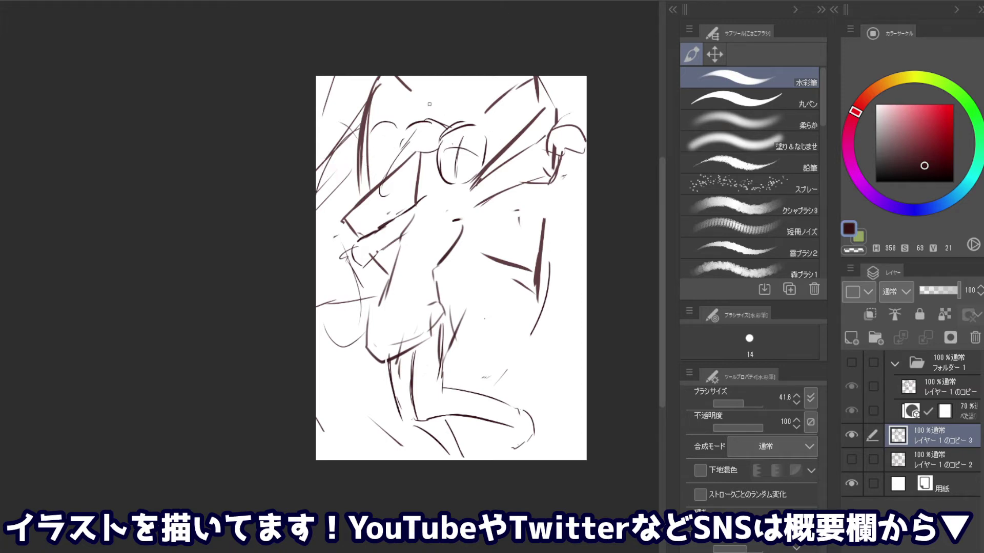
key(ctrl+z)
key(ctrl+z)
key(ctrl+z)
key(ctrl+z)
key(ctrl+z)
key(ctrl+z)
key(ctrl+z)
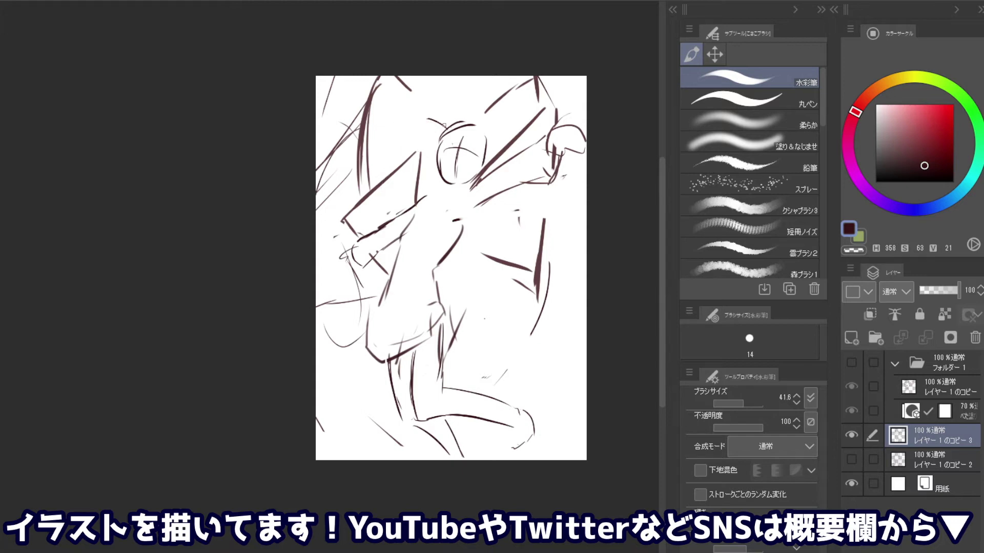
key(ctrl+z)
Sketch a hair arc over the head, a strand falling left, and a clenched fist
mouse_move(448, 128)
mouse_down()
mouse_move(419, 108)
mouse_move(410, 121)
mouse_move(420, 163)
mouse_move(411, 152)
mouse_up()
key(ctrl+z)
drag(399, 149, 410, 206)
key(ctrl+z)
mouse_move(402, 173)
mouse_down()
mouse_move(411, 201)
mouse_move(380, 219)
mouse_up()
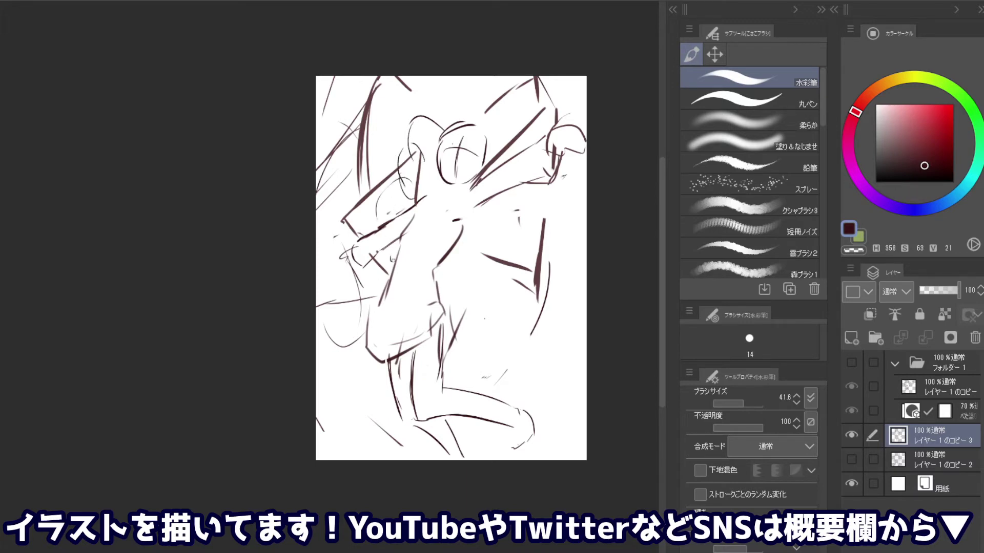
drag(369, 285, 334, 311)
mouse_move(331, 270)
mouse_down()
mouse_move(321, 297)
mouse_move(340, 331)
mouse_up()
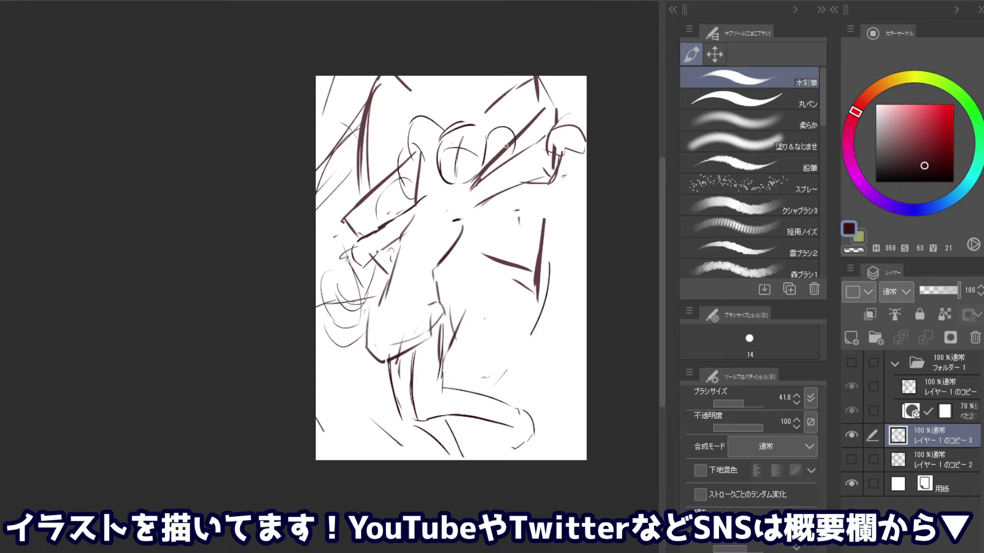
Draw curls below the raised arm and the big twin tail sweeping right
drag(489, 151, 514, 136)
mouse_move(521, 194)
mouse_down()
mouse_move(474, 236)
mouse_move(463, 263)
mouse_move(481, 289)
mouse_up()
key(ctrl+z)
key(ctrl+z)
key(ctrl+z)
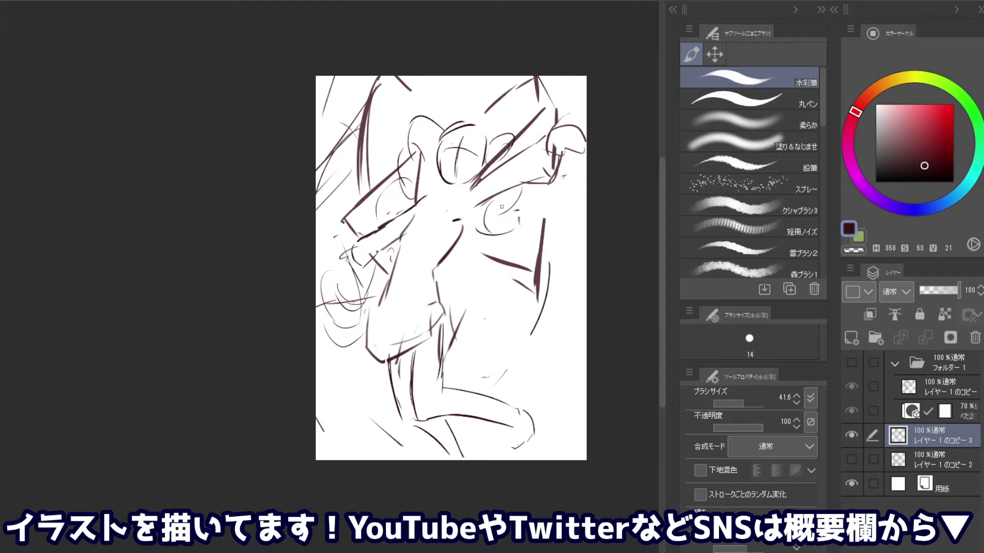
key(ctrl+z)
mouse_move(503, 204)
mouse_down()
mouse_move(487, 246)
mouse_move(542, 224)
mouse_move(538, 299)
mouse_move(515, 359)
mouse_up()
key(ctrl+z)
key(ctrl+z)
mouse_move(493, 200)
mouse_down()
mouse_move(515, 251)
mouse_move(575, 239)
mouse_up()
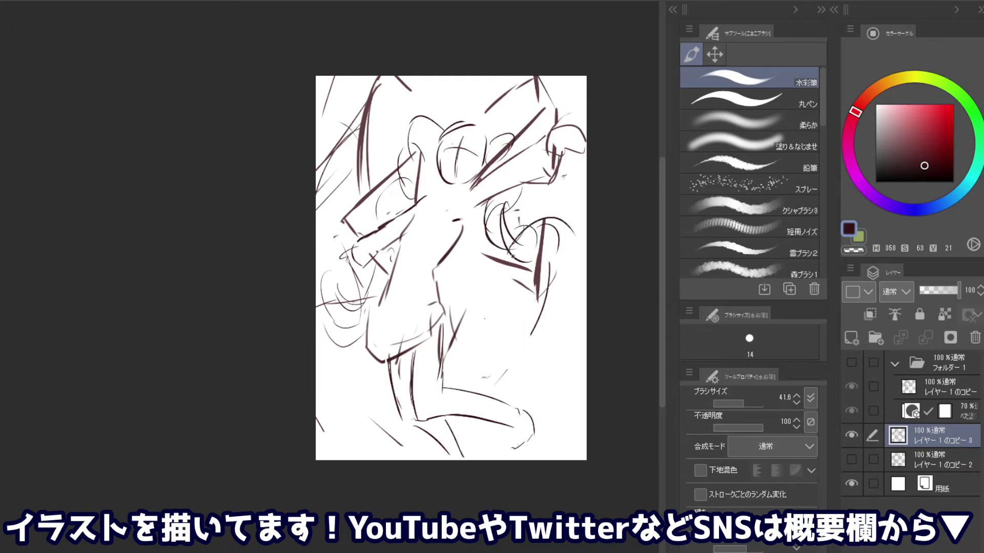
mouse_move(512, 255)
mouse_down()
mouse_move(560, 231)
mouse_move(532, 336)
mouse_up()
mouse_move(551, 252)
mouse_down()
mouse_move(531, 317)
mouse_move(537, 297)
mouse_move(499, 366)
mouse_move(583, 326)
mouse_move(535, 338)
mouse_up()
Erase stray lines left of the head and edge with transparent colour, then resume the dark colour at size 33.0
key(c)
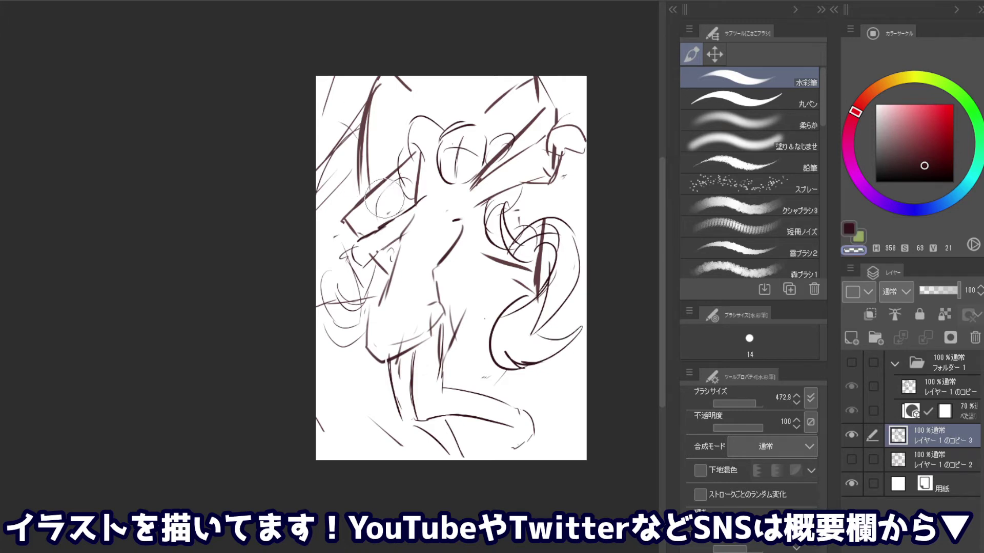
mouse_move(379, 205)
mouse_down()
mouse_move(414, 114)
mouse_move(431, 117)
mouse_up()
key(bracketleft)
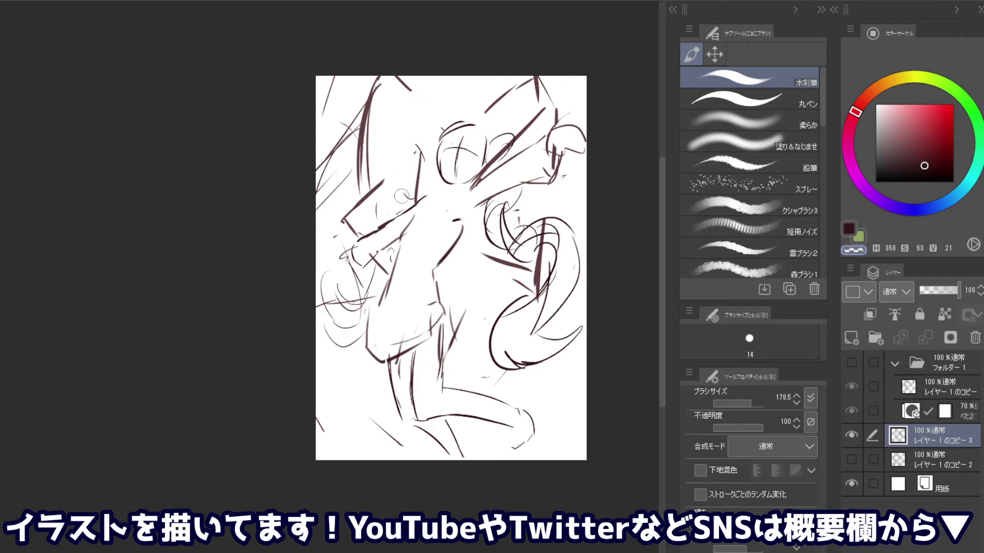
key(bracketright)
drag(308, 253, 328, 312)
key(bracketleft)
key(bracketleft)
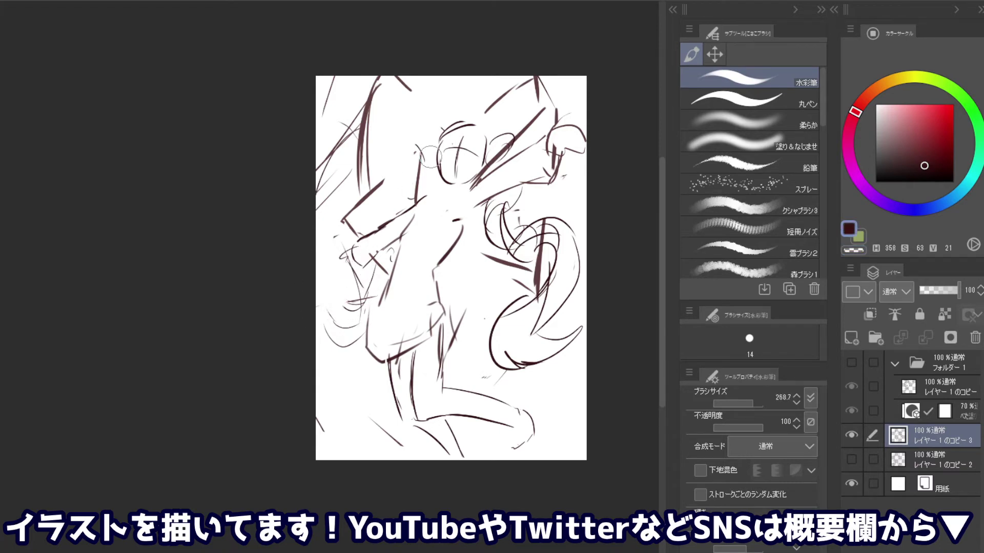
key(c)
key(bracketleft)
Tidy the lines right of the head and try short hair strokes at the upper left
drag(427, 141, 444, 126)
key(ctrl+z)
key(c)
key(c)
drag(515, 132, 493, 163)
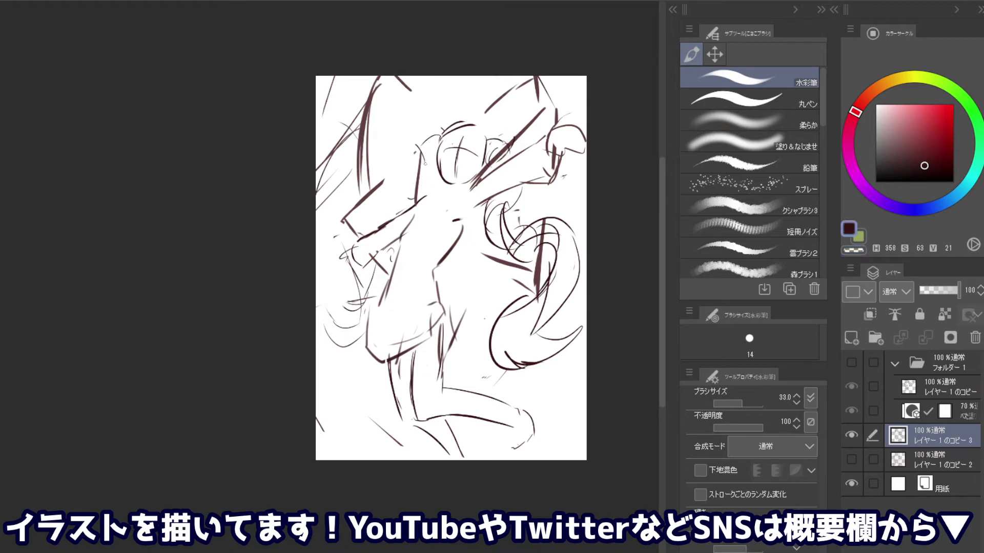
drag(410, 157, 436, 145)
key(ctrl+z)
Draw curly hair strands down the head's left side toward the left shoulder
drag(418, 177, 414, 151)
drag(430, 192, 423, 169)
mouse_move(400, 208)
mouse_down()
mouse_move(422, 192)
mouse_move(417, 165)
mouse_move(417, 192)
mouse_up()
key(ctrl+z)
key(ctrl+z)
key(ctrl+z)
mouse_move(425, 192)
mouse_down()
mouse_move(399, 204)
mouse_move(405, 212)
mouse_up()
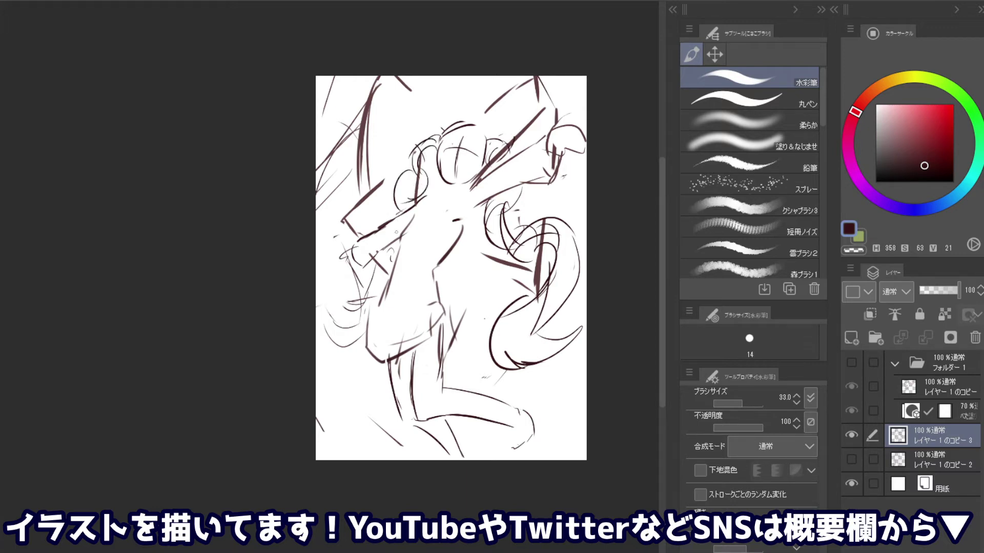
mouse_move(392, 254)
mouse_down()
mouse_move(370, 265)
mouse_move(379, 282)
mouse_move(370, 271)
mouse_move(369, 287)
mouse_up()
key(ctrl+z)
key(ctrl+z)
key(ctrl+z)
mouse_move(392, 272)
mouse_down()
mouse_move(366, 297)
mouse_move(328, 287)
mouse_move(336, 272)
mouse_up()
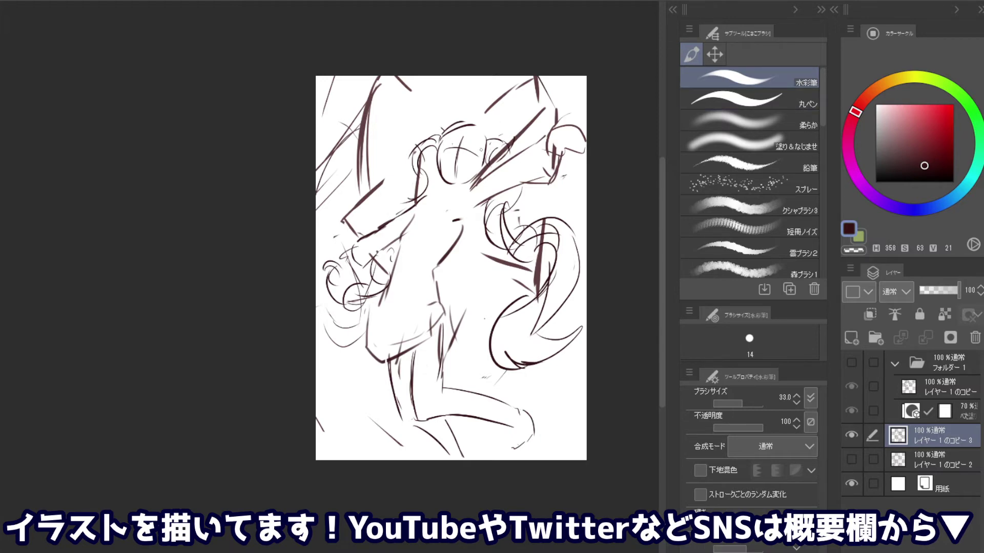
Lasso the head, rotate it slightly and nudge it left, then apply and deselect
key(m)
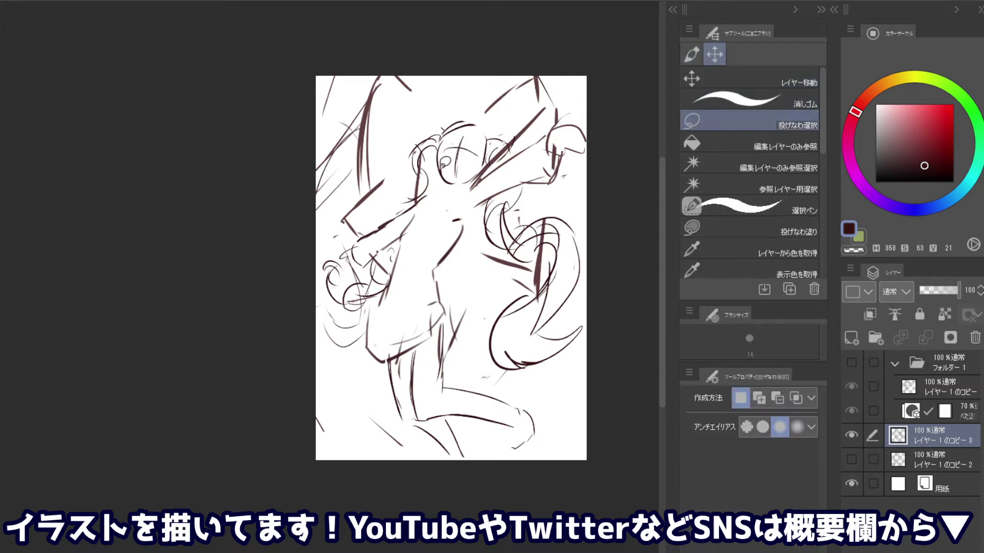
drag(458, 183, 477, 109)
drag(493, 166, 491, 169)
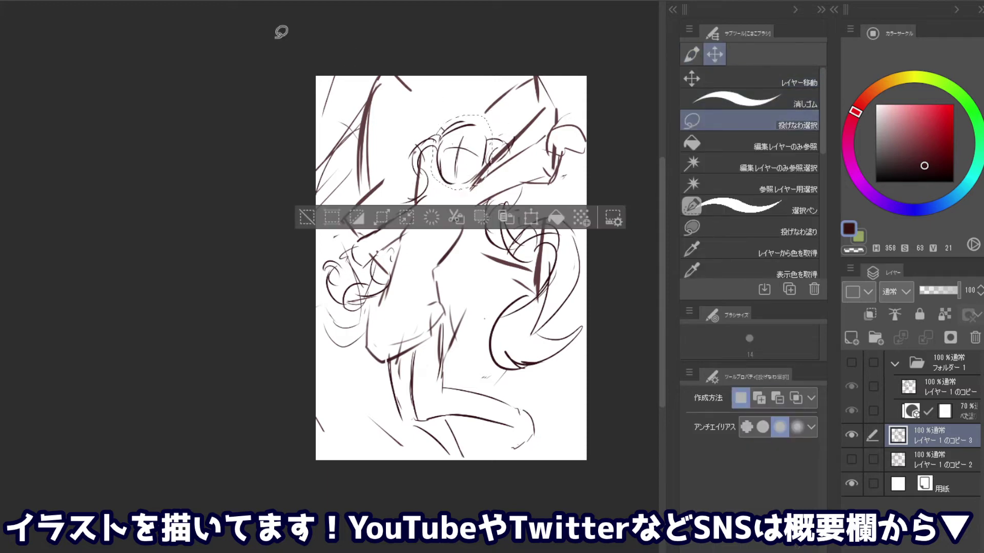
key(ctrl+d)
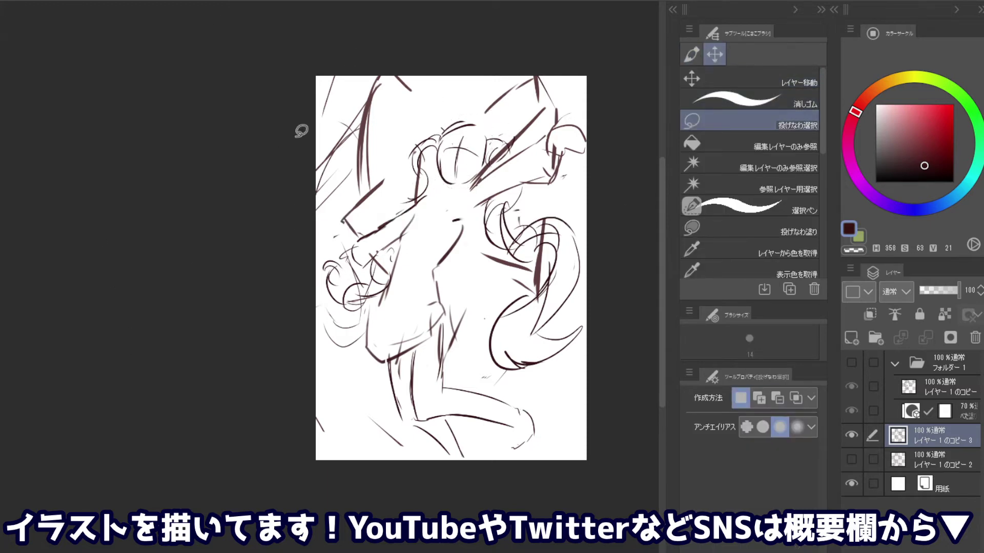
drag(436, 174, 474, 171)
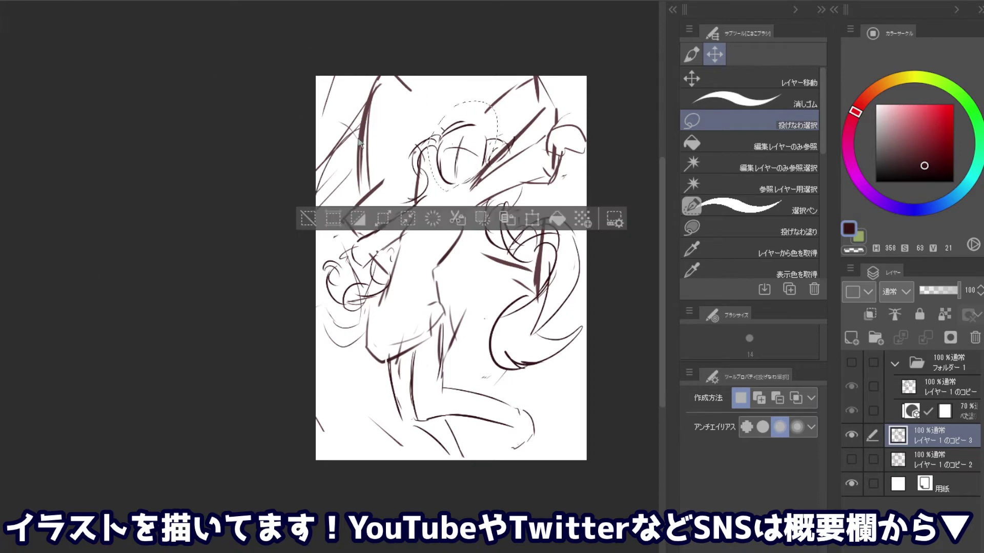
key(ctrl+t)
drag(495, 103, 478, 90)
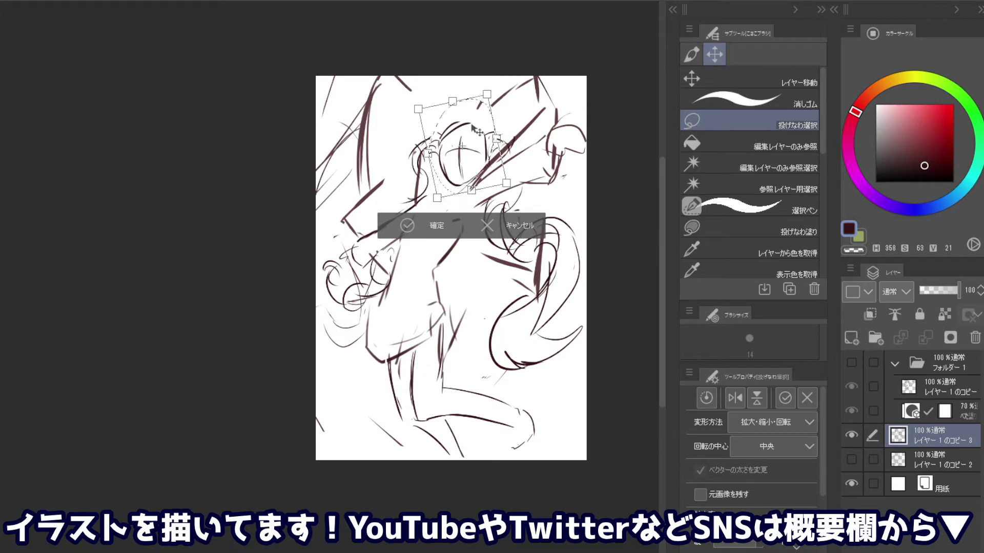
drag(478, 142, 461, 142)
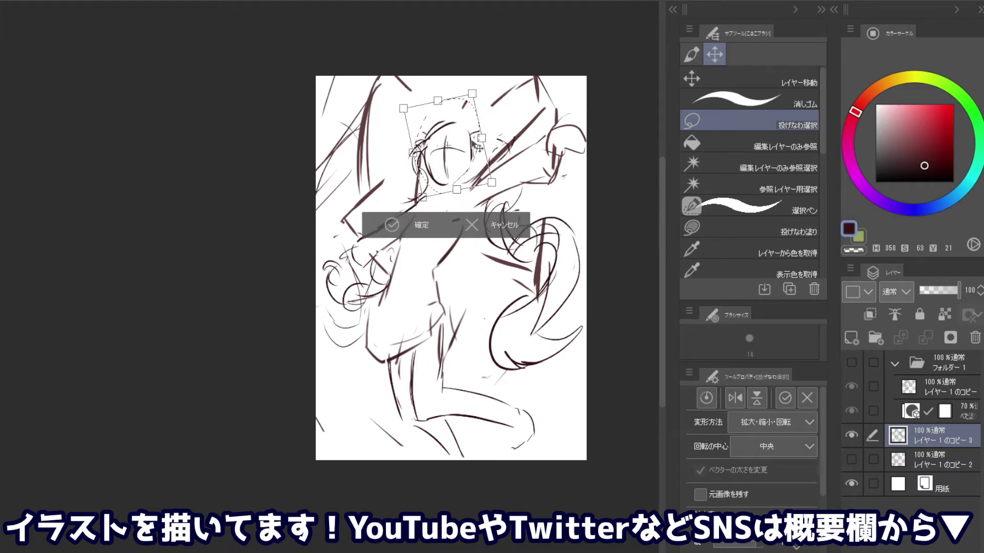
key(Return)
key(ctrl+d)
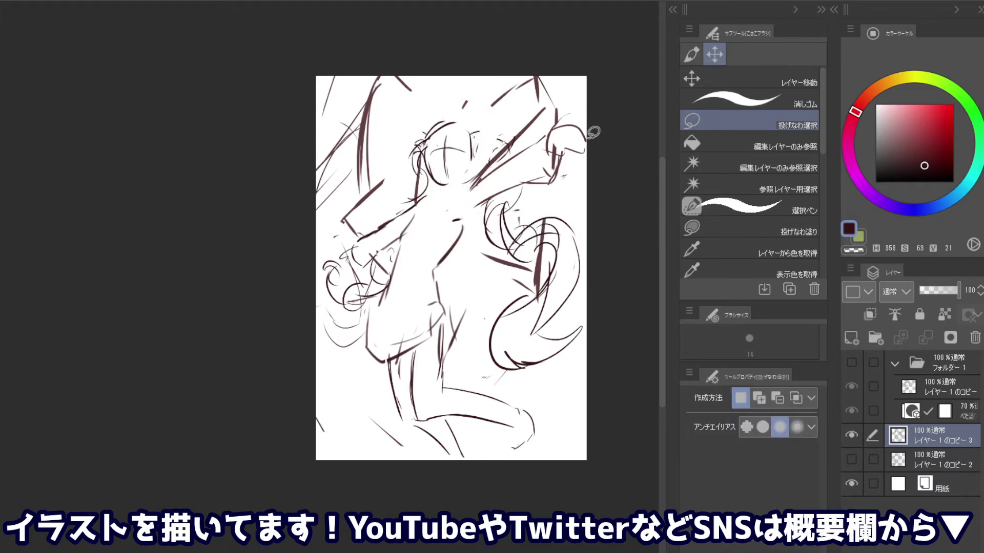
Lasso the legs and lower body and rotate them into a more dynamic leaping angle
drag(439, 325, 375, 371)
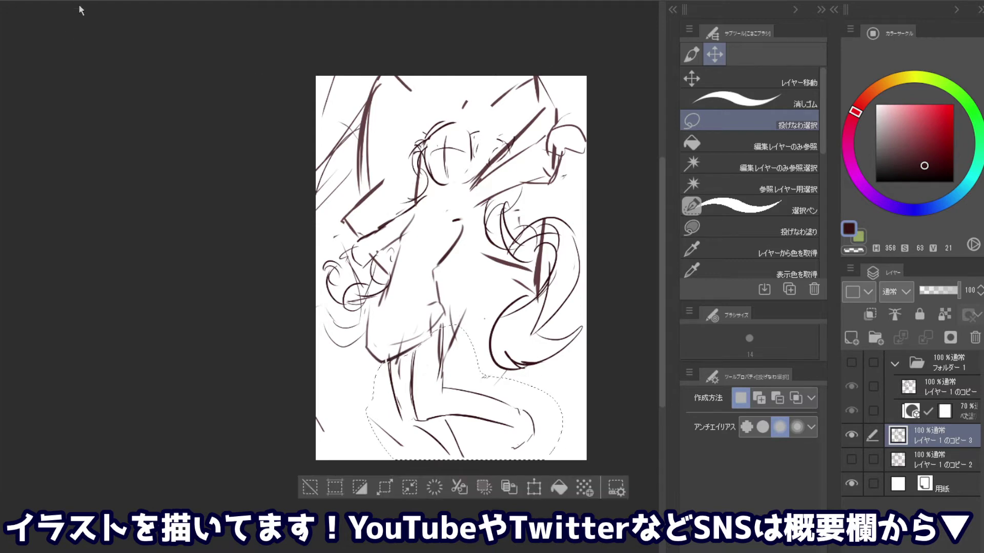
key(ctrl+t)
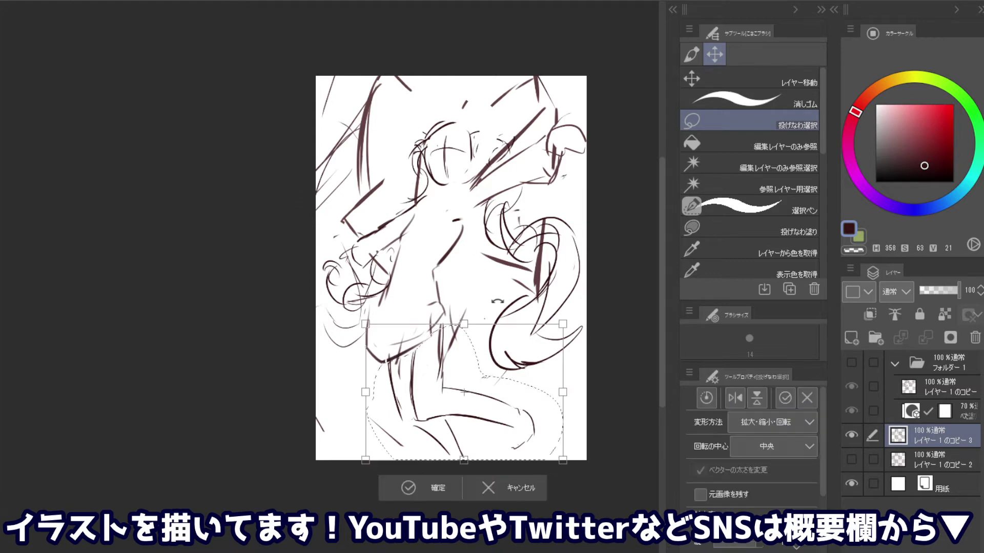
mouse_move(369, 474)
mouse_down()
mouse_move(479, 393)
mouse_move(488, 375)
mouse_up()
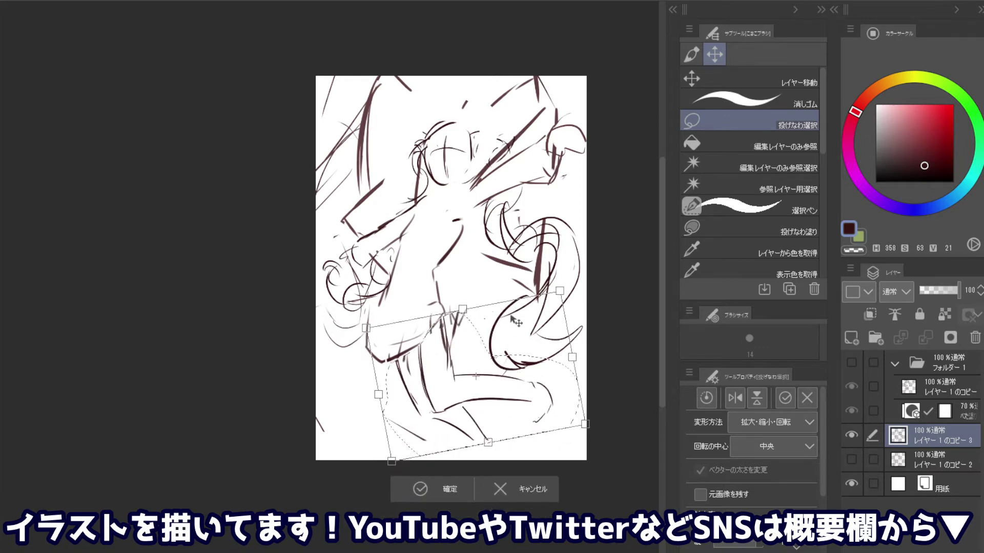
key(ctrl+z)
drag(463, 392, 426, 405)
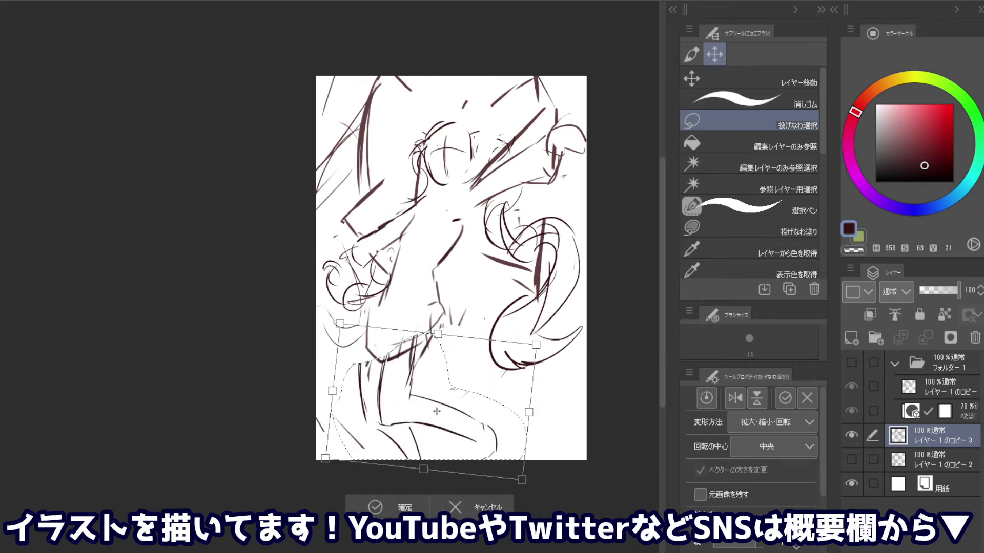
mouse_move(431, 402)
mouse_down()
mouse_move(437, 411)
mouse_move(446, 390)
mouse_move(450, 400)
mouse_up()
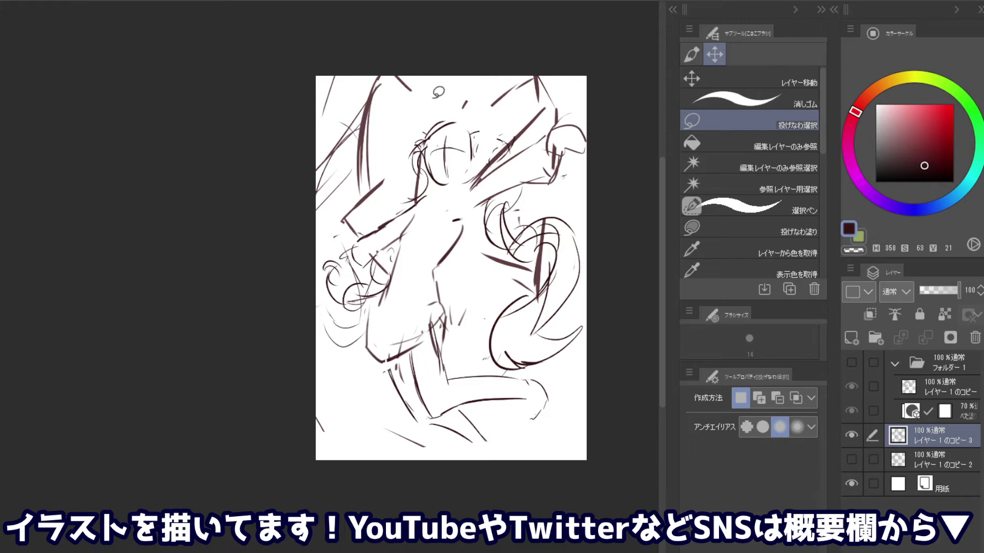
Try a neck and shoulder stroke, undo it, and erase nearby lines with transparent colour
key(p)
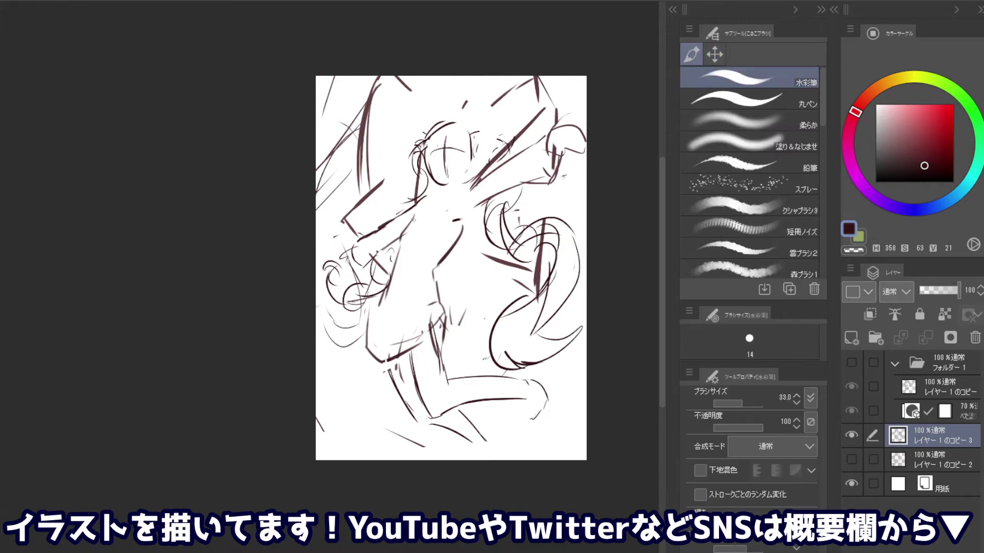
drag(422, 188, 400, 234)
key(ctrl+z)
key(c)
drag(452, 233, 431, 209)
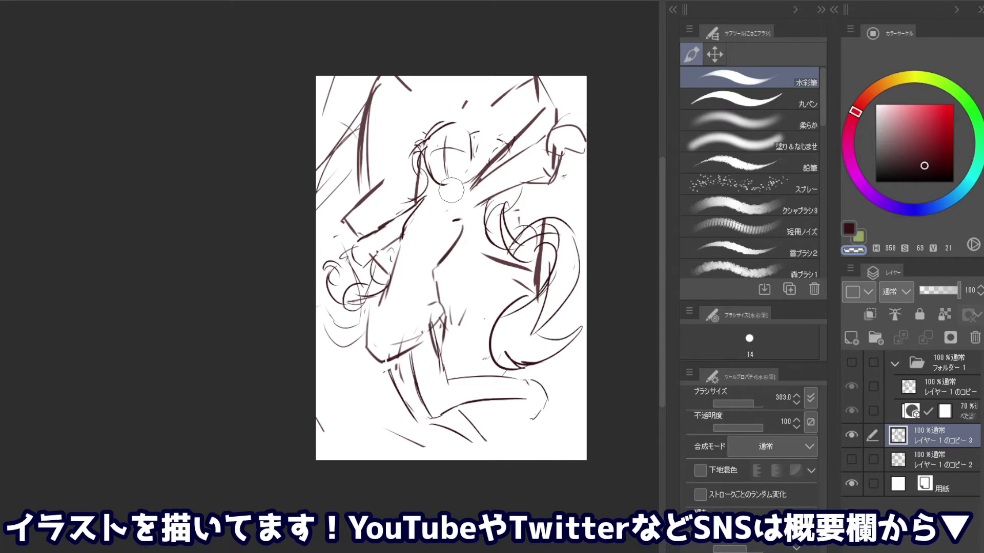
drag(464, 193, 471, 210)
key(c)
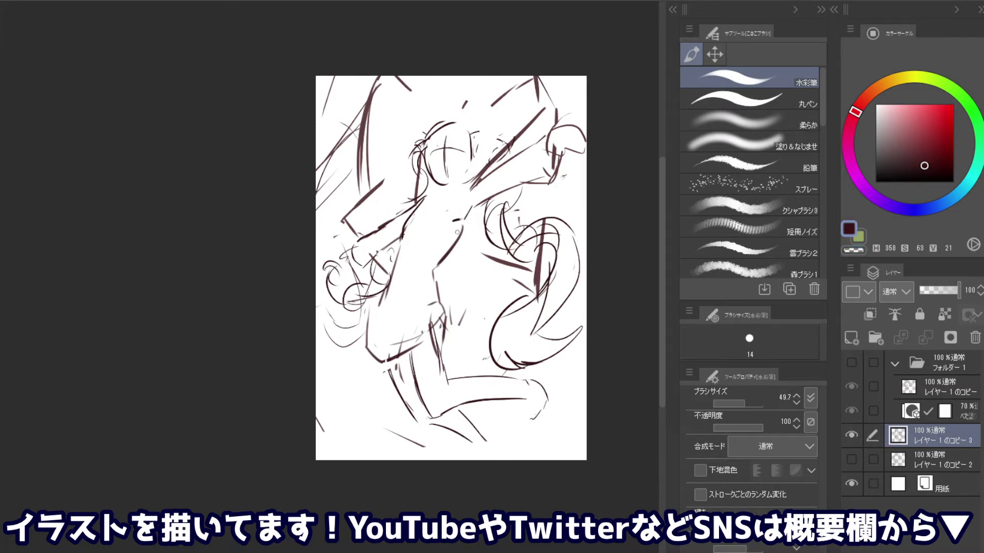
Rework strokes near the right shoulder and erase part of the dress's lower-left line
key(c)
key(c)
mouse_move(467, 212)
mouse_down()
mouse_move(428, 280)
mouse_move(472, 282)
mouse_move(470, 291)
mouse_move(419, 342)
mouse_up()
key(c)
key(c)
key(ctrl+z)
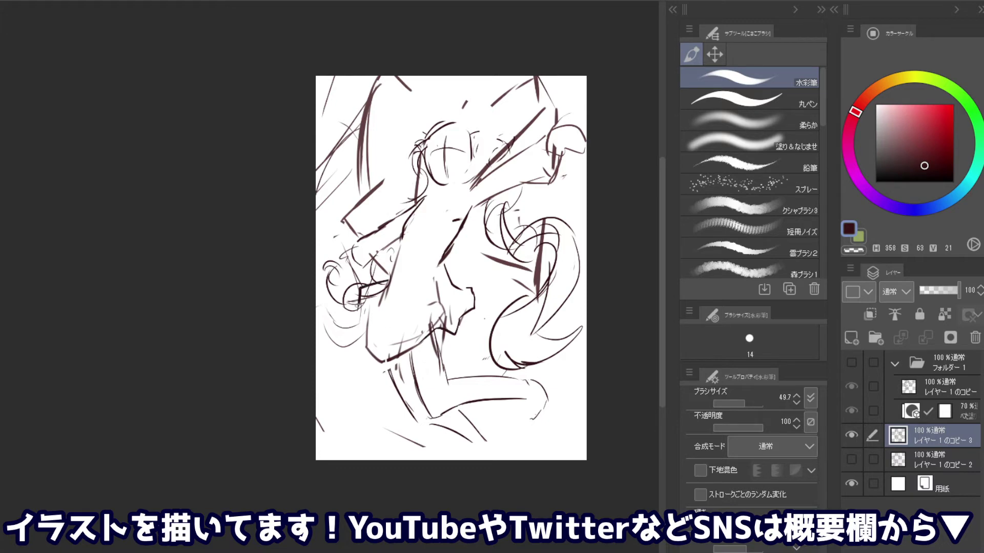
drag(383, 286, 357, 300)
key(ctrl+z)
key(c)
mouse_move(359, 341)
mouse_down()
mouse_move(372, 352)
mouse_move(410, 340)
mouse_move(376, 347)
mouse_move(405, 355)
mouse_move(453, 339)
mouse_move(474, 292)
mouse_up()
key(c)
key(c)
key(c)
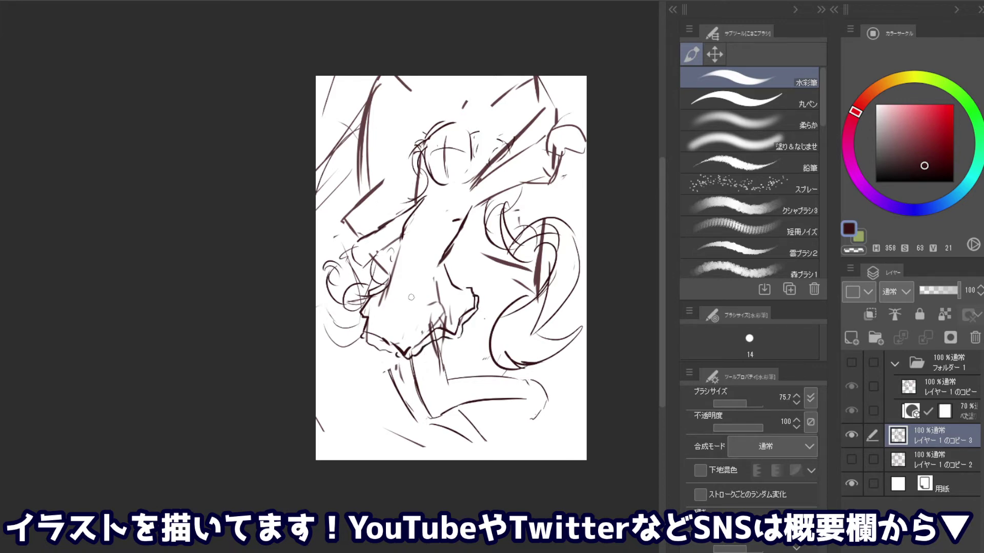
Thicken the dress's left edge, add a zigzag hem and front line, and redraw the neck hook
drag(359, 314, 363, 330)
mouse_move(441, 262)
mouse_down()
mouse_move(423, 305)
mouse_move(421, 287)
mouse_up()
drag(404, 259, 383, 294)
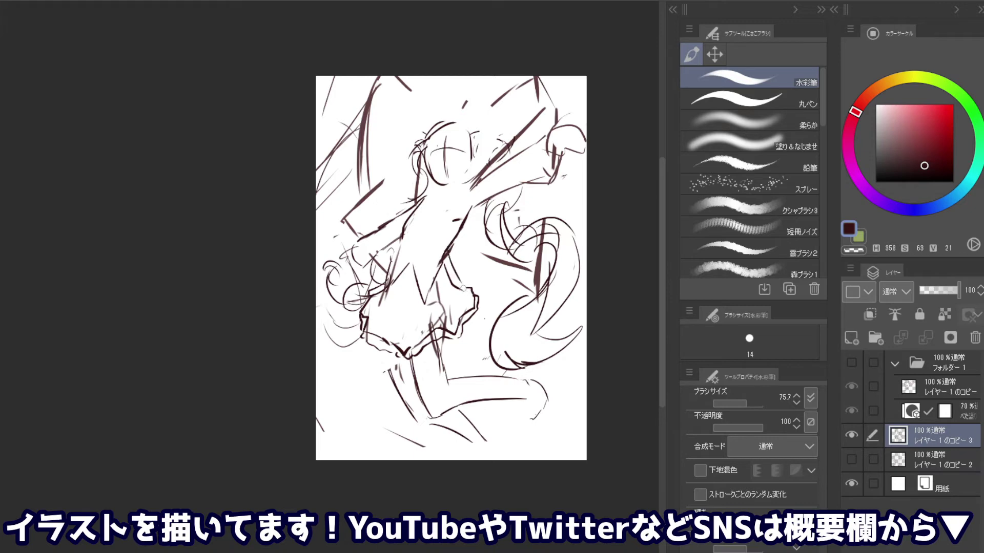
drag(433, 195, 416, 225)
key(ctrl+z)
key(ctrl+z)
mouse_move(430, 192)
mouse_down()
mouse_move(427, 201)
mouse_move(370, 202)
mouse_move(361, 230)
mouse_move(399, 197)
mouse_move(421, 207)
mouse_up()
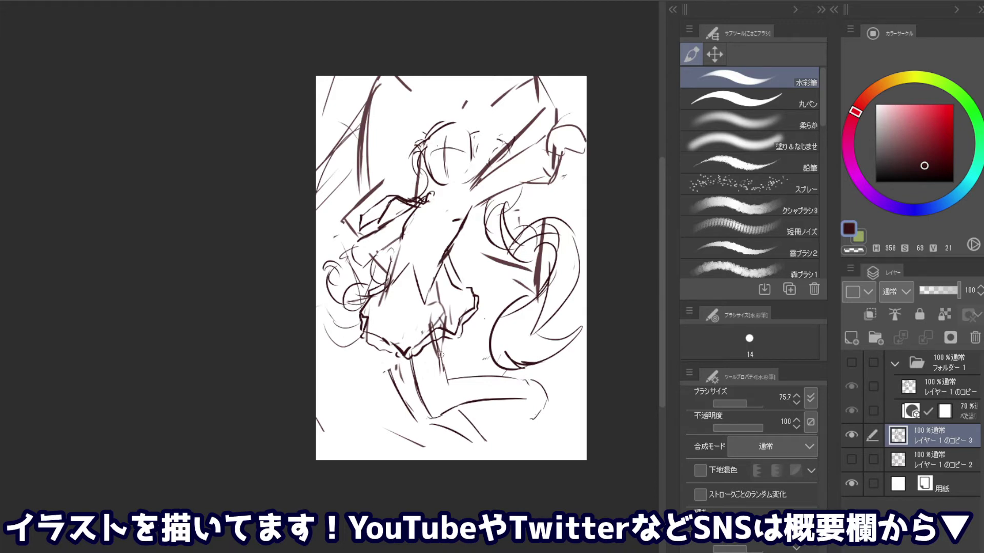
Sketch a stroke below the skirt and redraw the end of the right hair tail
drag(388, 350, 395, 374)
mouse_move(551, 330)
mouse_down()
mouse_move(587, 333)
mouse_move(562, 436)
mouse_up()
key(ctrl+z)
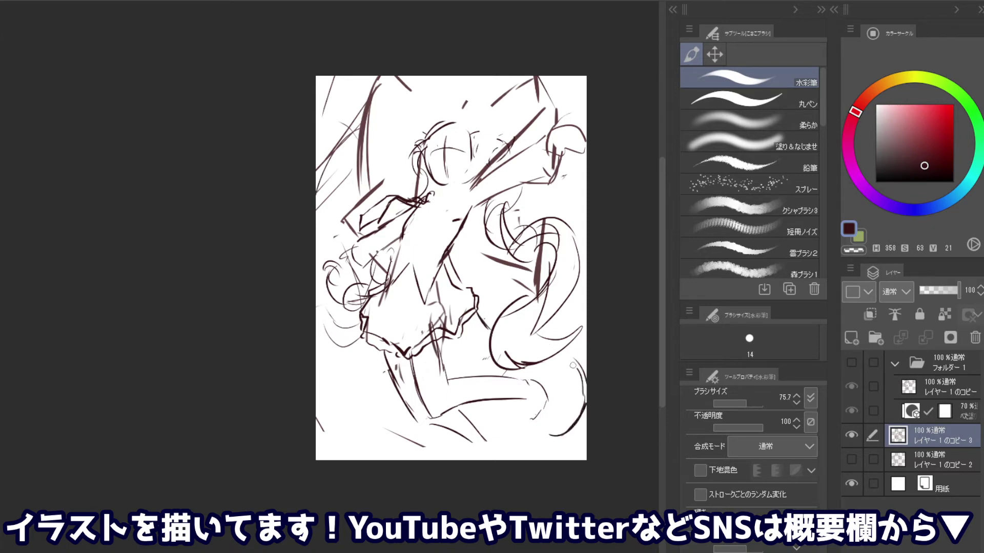
key(ctrl+z)
mouse_move(584, 389)
mouse_down()
mouse_move(542, 425)
mouse_move(546, 435)
mouse_move(571, 360)
mouse_up()
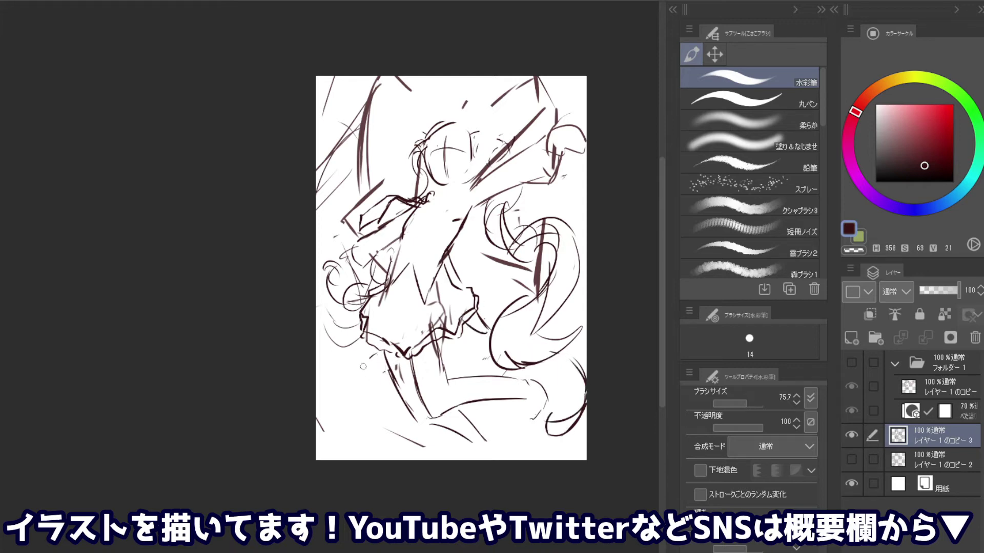
Sketch short leg strokes below the skirt, undoing the overlong curve
mouse_move(384, 347)
mouse_down()
mouse_move(364, 413)
mouse_move(339, 428)
mouse_up()
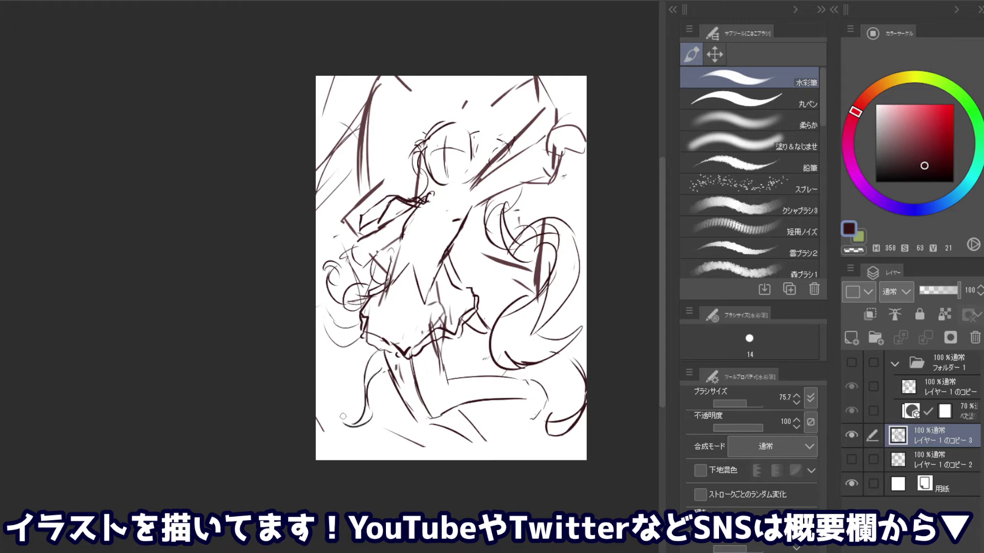
key(ctrl+z)
key(ctrl+z)
drag(365, 374, 367, 413)
mouse_move(367, 413)
mouse_down()
mouse_move(353, 417)
mouse_move(349, 405)
mouse_move(356, 424)
mouse_move(369, 398)
mouse_up()
key(ctrl+z)
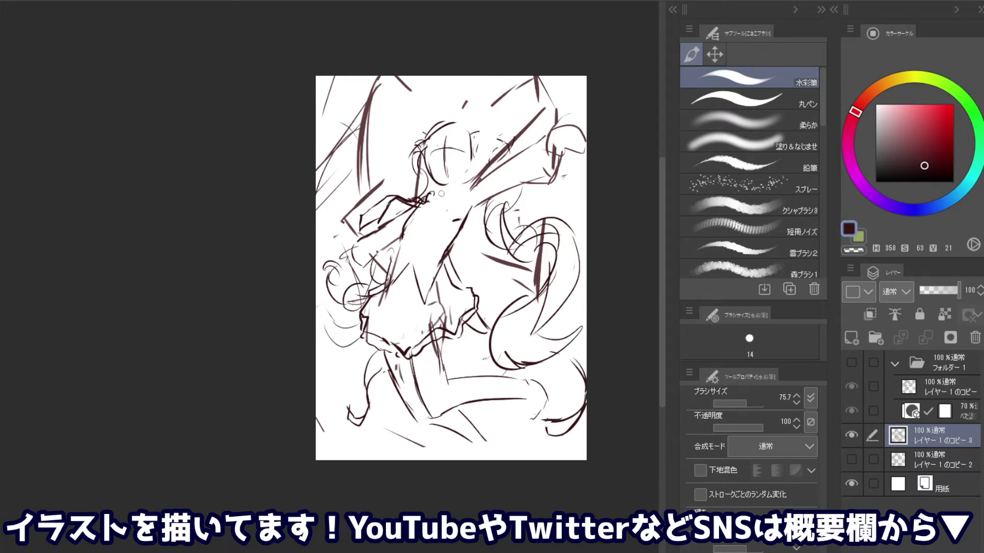
With a slightly smaller brush, add strokes below the shoulder and around the raised hand
key(bracketleft)
key(bracketleft)
key(bracketleft)
key(bracketleft)
drag(481, 187, 478, 209)
drag(547, 126, 535, 140)
key(ctrl+z)
mouse_move(550, 126)
mouse_down()
mouse_move(536, 161)
mouse_move(543, 171)
mouse_up()
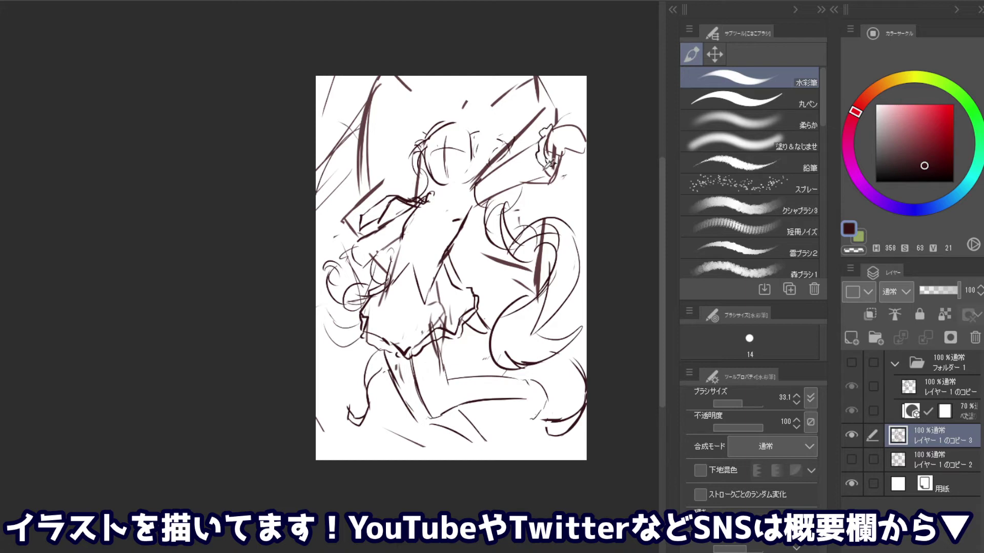
Pick a lighter, less saturated brown and sketch the fingers of both hands
key(c)
alt+click(556, 169)
mouse_move(541, 165)
mouse_down()
mouse_move(549, 175)
mouse_move(573, 161)
mouse_move(543, 179)
mouse_up()
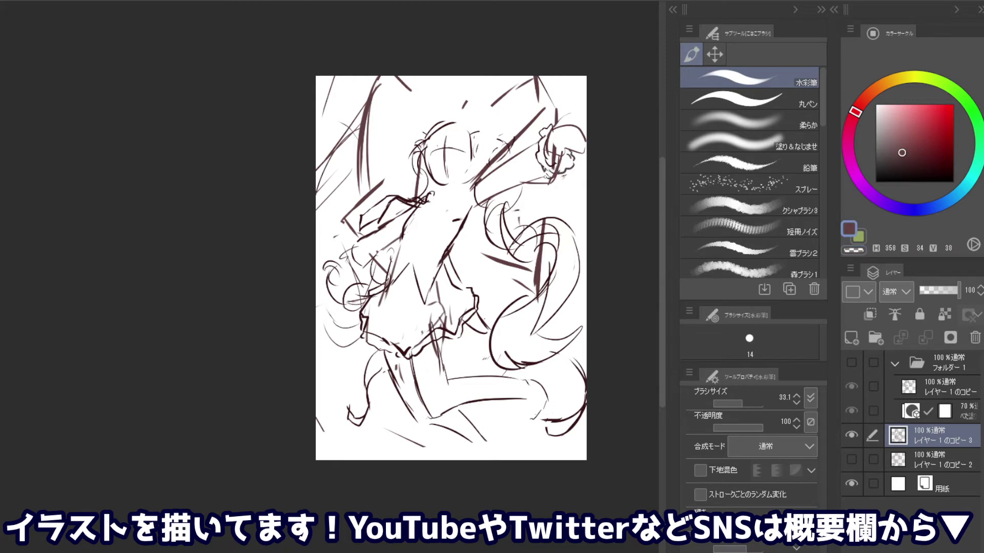
drag(352, 234, 358, 269)
Rework the hook and extension strokes by the right foot and lower leg
mouse_move(521, 382)
mouse_down()
mouse_move(528, 403)
mouse_move(525, 394)
mouse_up()
key(ctrl+z)
key(ctrl+z)
mouse_move(525, 381)
mouse_down()
mouse_move(528, 405)
mouse_move(554, 374)
mouse_move(542, 432)
mouse_up()
key(ctrl+z)
key(ctrl+z)
key(ctrl+z)
key(ctrl+z)
key(ctrl+z)
key(ctrl+z)
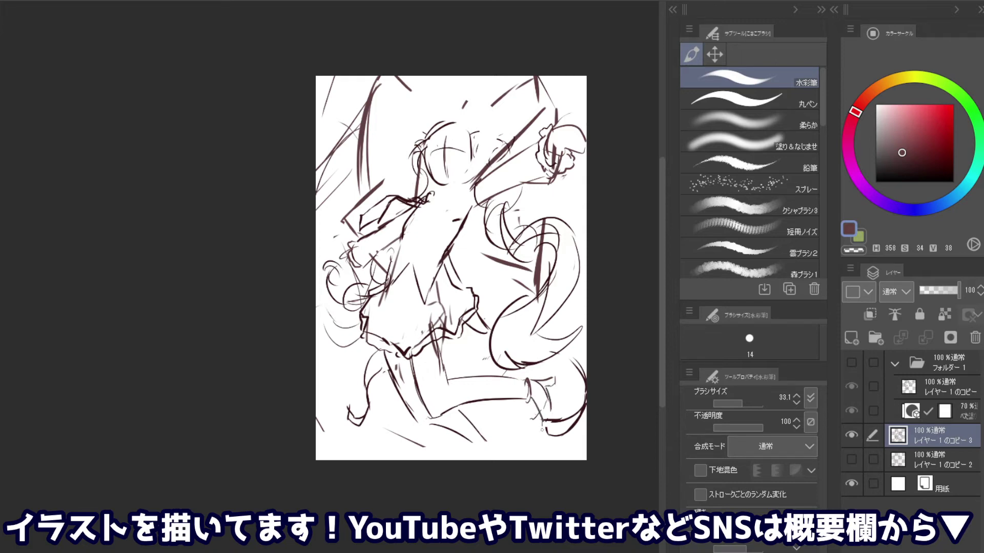
key(ctrl+z)
mouse_move(531, 399)
mouse_down()
mouse_move(538, 432)
mouse_move(551, 433)
mouse_up()
key(ctrl+z)
drag(484, 437, 496, 455)
Draw a long line along the leg and short strokes at the skirt hem
key(c)
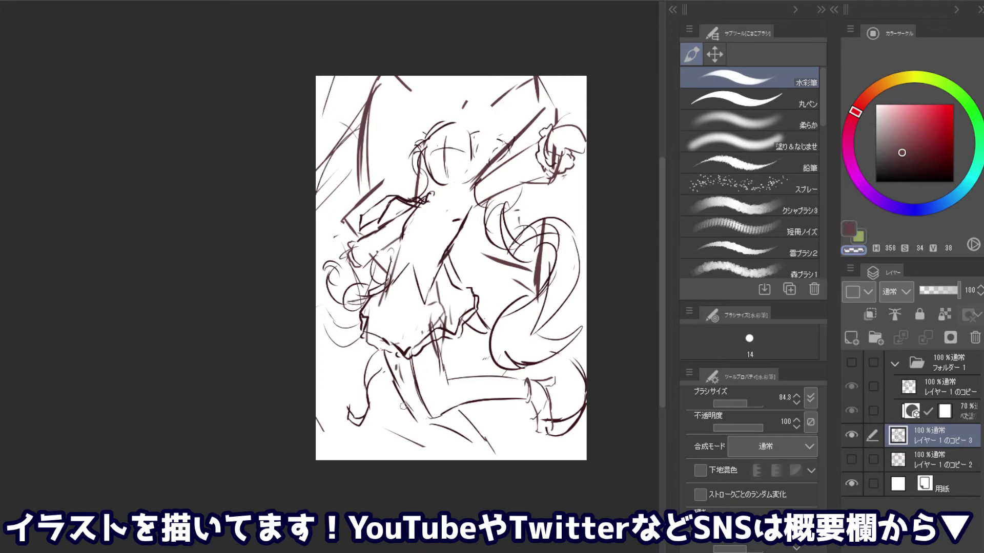
key(c)
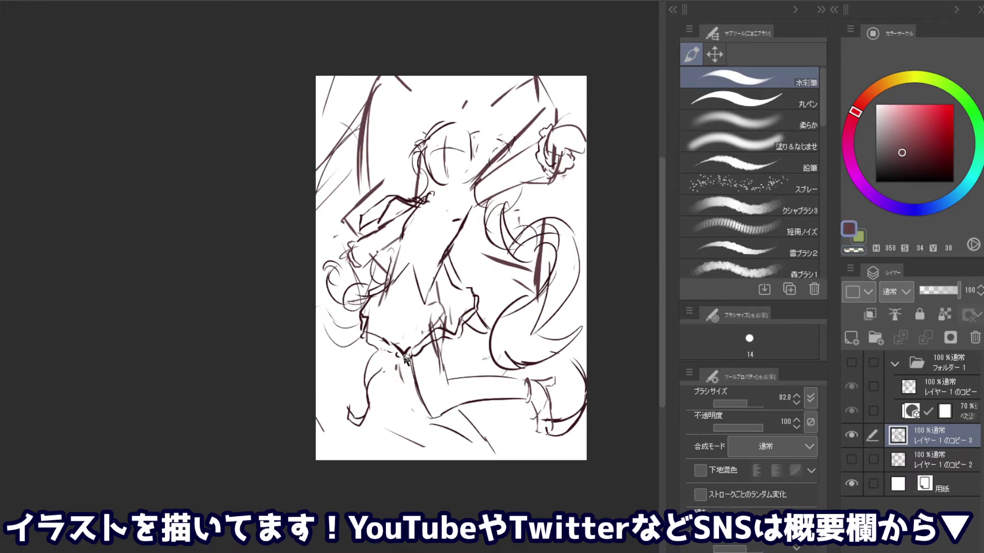
key(c)
key(c)
mouse_move(402, 375)
mouse_down()
mouse_move(431, 419)
mouse_move(477, 449)
mouse_up()
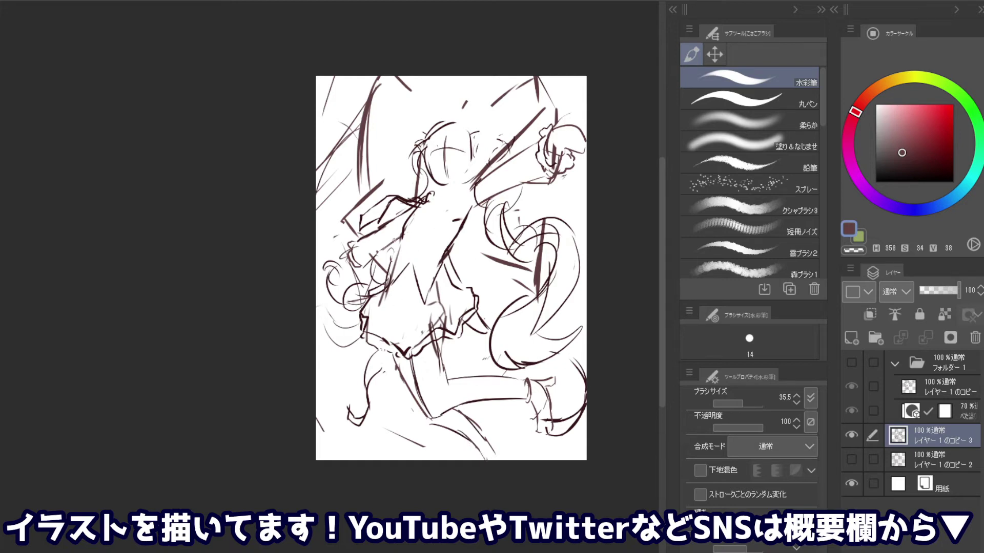
mouse_move(414, 367)
mouse_down()
mouse_move(438, 351)
mouse_move(400, 381)
mouse_up()
Sketch the head outline and redo the hair strokes framing the face
drag(438, 130, 453, 152)
drag(462, 117, 478, 155)
mouse_move(436, 125)
mouse_down()
mouse_move(423, 153)
mouse_move(435, 160)
mouse_up()
key(ctrl+z)
mouse_move(433, 155)
mouse_down()
mouse_move(444, 148)
mouse_move(419, 160)
mouse_up()
key(ctrl+z)
key(ctrl+z)
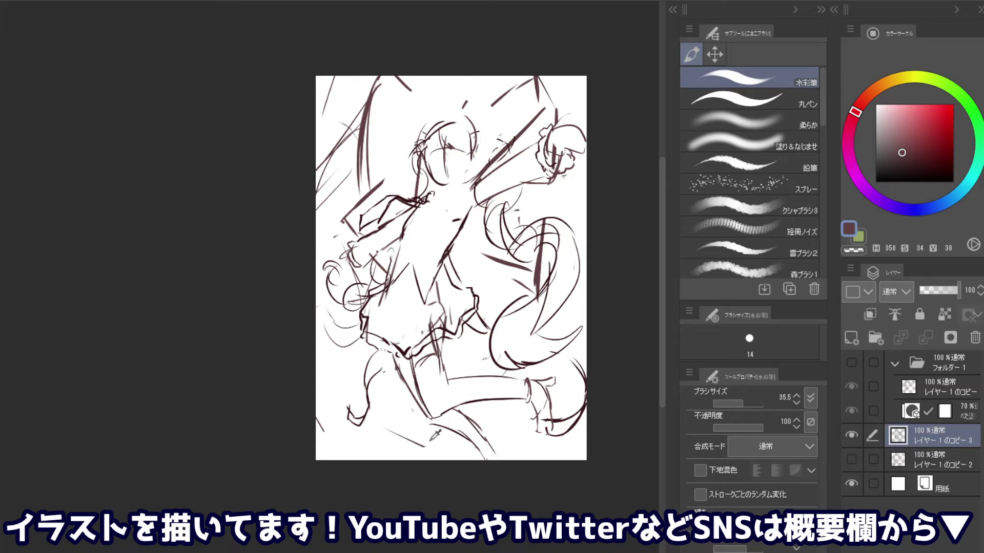
Erase with a briefly enlarged transparent brush, then return to the drawing colour
key(c)
drag(454, 427, 465, 435)
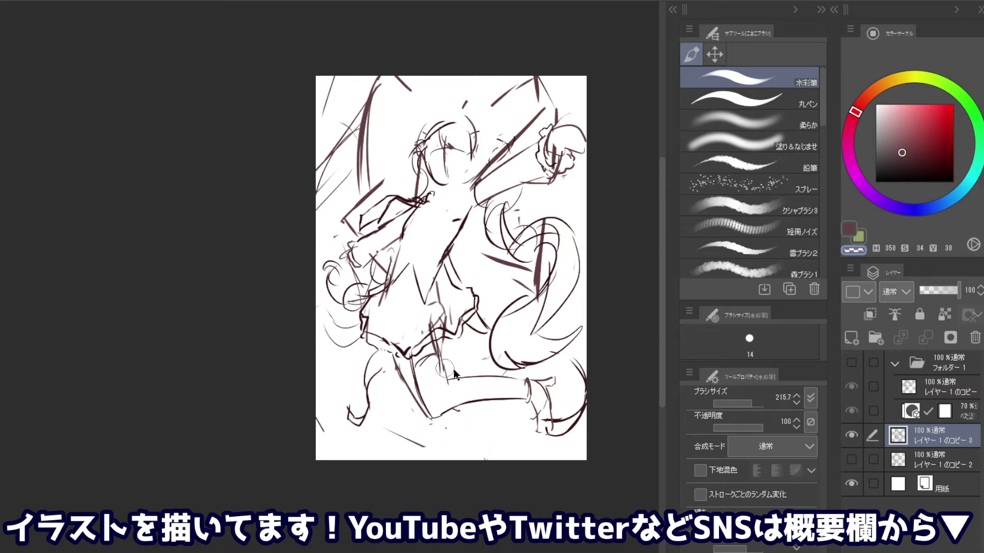
drag(449, 370, 443, 368)
key(c)
Add faint hatching above the leg and a stroke on the hair tail
drag(441, 377, 504, 309)
drag(491, 351, 468, 367)
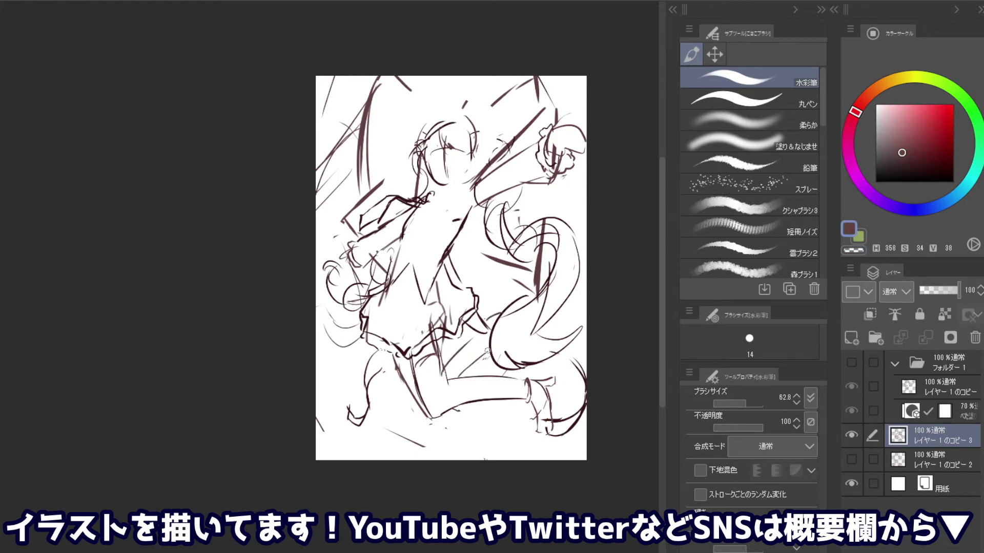
key(ctrl+z)
drag(491, 330, 467, 377)
key(ctrl+z)
key(ctrl+z)
drag(447, 368, 487, 354)
drag(491, 356, 474, 379)
drag(518, 333, 530, 351)
Draw diagonal motion lines in the upper left and along the right edge
mouse_move(414, 109)
mouse_down()
mouse_move(358, 169)
mouse_move(363, 187)
mouse_up()
drag(327, 213, 318, 228)
mouse_move(513, 440)
mouse_down()
mouse_move(515, 458)
mouse_move(502, 442)
mouse_move(483, 458)
mouse_up()
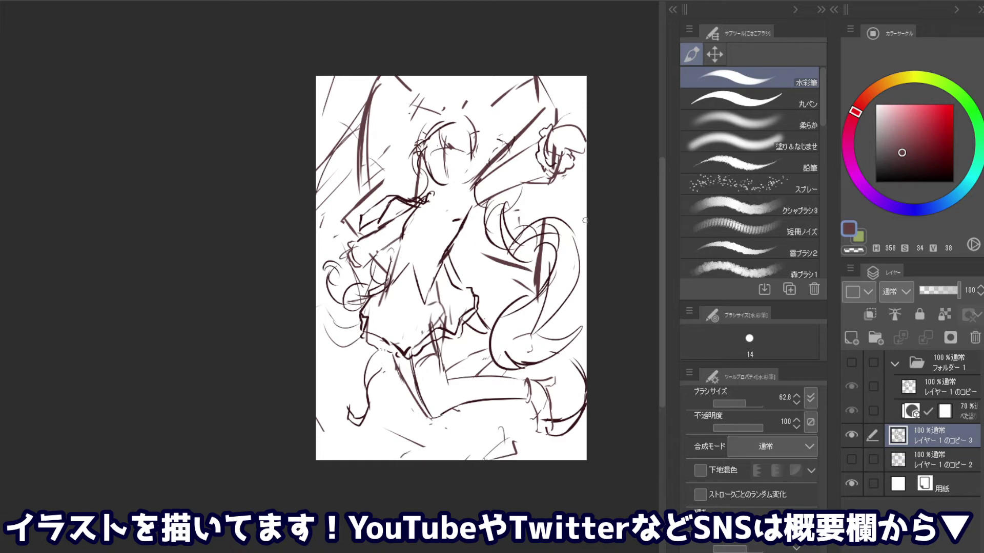
drag(594, 191, 562, 222)
drag(604, 182, 553, 231)
drag(597, 80, 554, 110)
key(ctrl+z)
drag(361, 170, 310, 227)
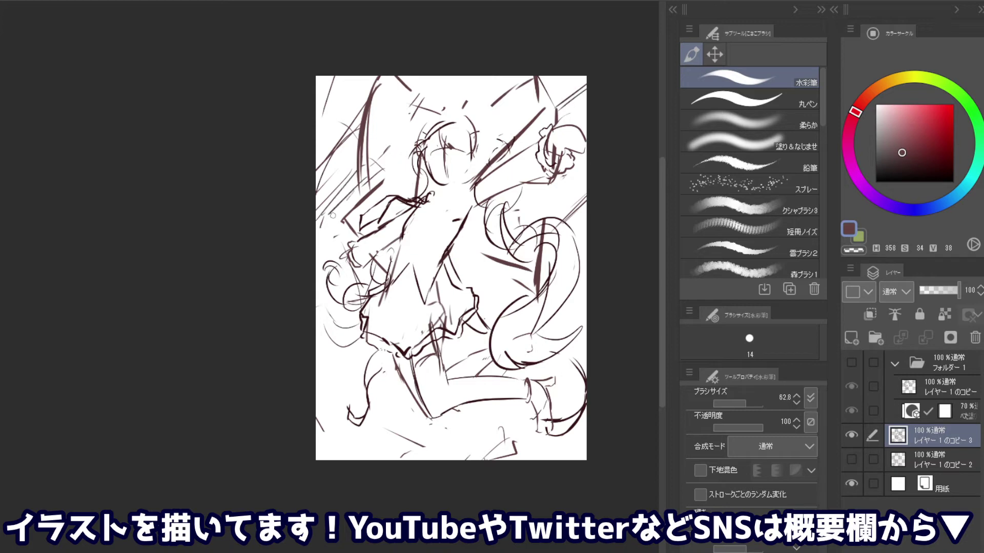
drag(346, 200, 325, 224)
Add short horizontal motion strokes near the bottom of the canvas
mouse_move(428, 424)
mouse_down()
mouse_move(348, 427)
mouse_move(364, 425)
mouse_up()
key(ctrl+z)
drag(432, 420, 379, 423)
key(ctrl+z)
key(ctrl+z)
drag(437, 430, 362, 431)
drag(438, 432, 375, 436)
Hatch beside the skirt and along the lower-left edge, redrawing the bottom hatching
drag(357, 346, 359, 351)
mouse_move(318, 226)
mouse_down()
mouse_move(339, 196)
mouse_move(317, 230)
mouse_up()
drag(373, 357, 317, 323)
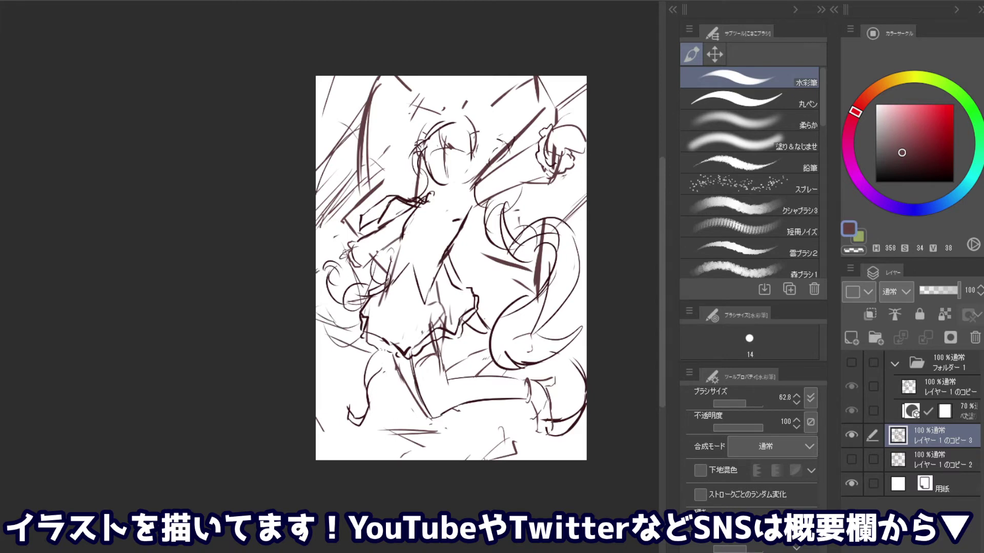
drag(339, 253, 325, 263)
mouse_move(302, 342)
mouse_down()
mouse_move(352, 399)
mouse_move(429, 457)
mouse_up()
key(ctrl+z)
drag(374, 425, 418, 455)
With a smaller brush, draw the mouth and arcs over the top of the head
drag(438, 171, 440, 174)
mouse_move(456, 164)
mouse_down()
mouse_move(436, 174)
mouse_move(453, 178)
mouse_up()
key(ctrl+z)
mouse_move(424, 133)
mouse_down()
mouse_move(444, 114)
mouse_move(471, 117)
mouse_move(425, 140)
mouse_move(468, 126)
mouse_up()
key(ctrl+z)
mouse_move(475, 124)
mouse_down()
mouse_move(497, 154)
mouse_move(481, 142)
mouse_up()
key(ctrl+z)
Try horn shapes and round hair buns on the head, keeping the bolder left bun
mouse_move(487, 108)
mouse_down()
mouse_move(474, 129)
mouse_move(506, 136)
mouse_move(496, 114)
mouse_move(505, 138)
mouse_move(492, 141)
mouse_move(503, 132)
mouse_up()
key(ctrl+z)
key(ctrl+z)
key(ctrl+z)
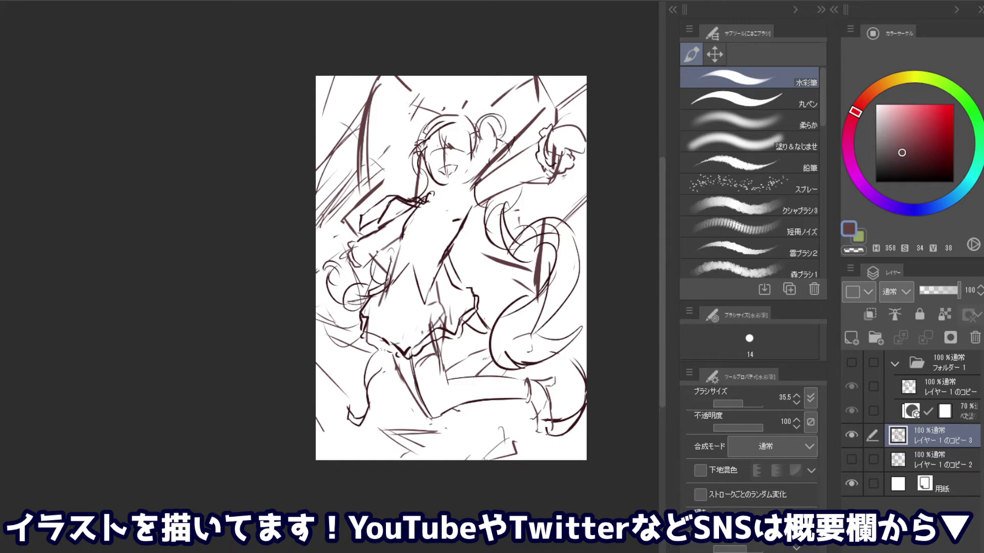
mouse_move(410, 146)
mouse_down()
mouse_move(424, 119)
mouse_move(405, 146)
mouse_move(413, 134)
mouse_up()
key(ctrl+z)
key(ctrl+z)
key(ctrl+z)
mouse_move(492, 120)
mouse_down()
mouse_move(506, 135)
mouse_move(487, 147)
mouse_move(482, 129)
mouse_up()
key(ctrl+z)
key(ctrl+z)
key(ctrl+z)
Choose a darker red, brush size about 68, and sketch twin-tail curves and shoulder lines
alt+click(468, 334)
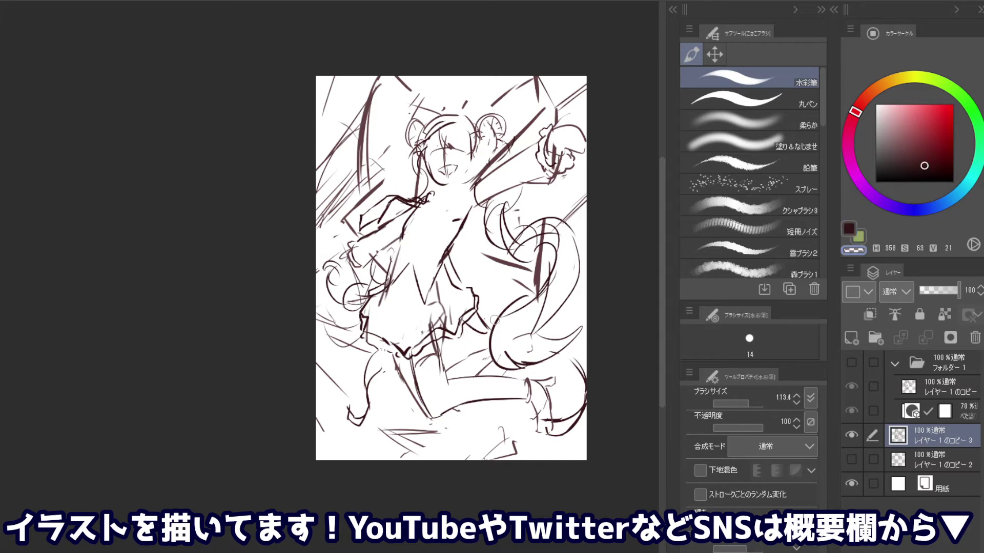
drag(494, 349, 488, 350)
key(c)
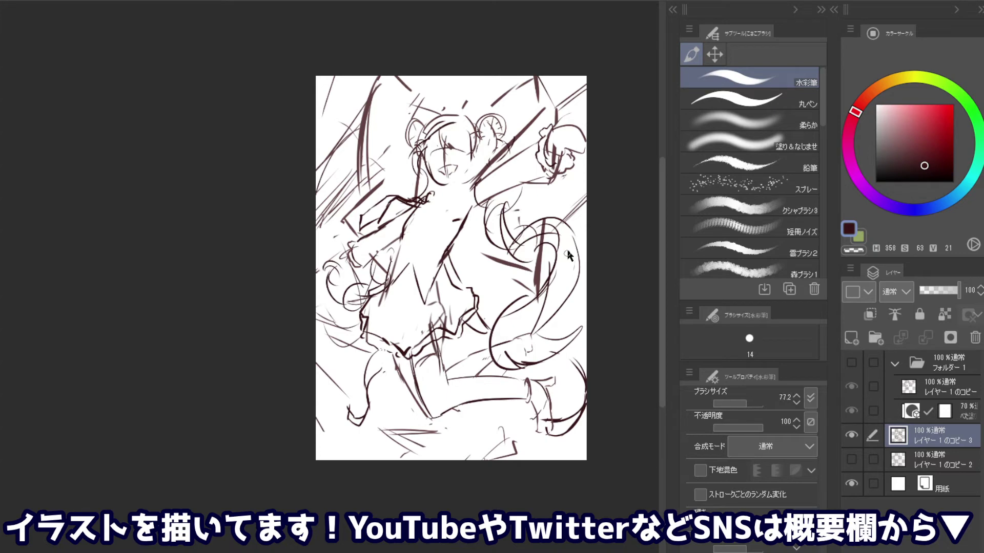
key(c)
key(c)
key(bracketleft)
key(c)
key(c)
mouse_move(534, 224)
mouse_down()
mouse_move(529, 254)
mouse_move(578, 241)
mouse_move(546, 270)
mouse_move(578, 271)
mouse_up()
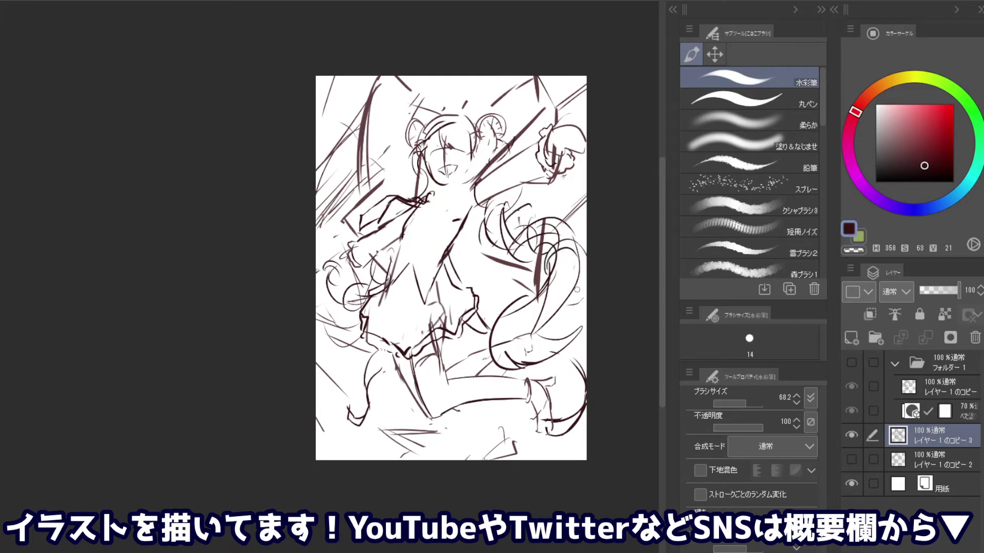
mouse_move(525, 291)
mouse_down()
mouse_move(505, 331)
mouse_move(534, 351)
mouse_move(535, 366)
mouse_move(573, 350)
mouse_up()
mouse_move(377, 189)
mouse_down()
mouse_move(405, 165)
mouse_move(406, 189)
mouse_up()
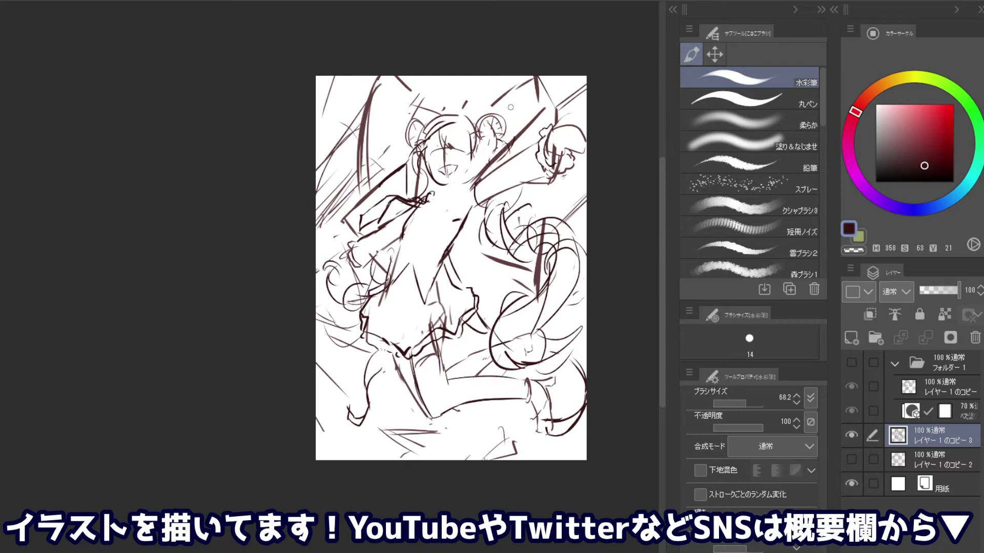
Erase the old leg strokes, redraw the legs and add a skirt-hem stroke
key(bracketright)
key(c)
drag(397, 361, 416, 408)
key(c)
key(bracketleft)
key(bracketleft)
key(c)
key(c)
drag(390, 353, 419, 415)
key(ctrl+z)
key(ctrl+z)
drag(389, 351, 417, 412)
drag(365, 341, 379, 349)
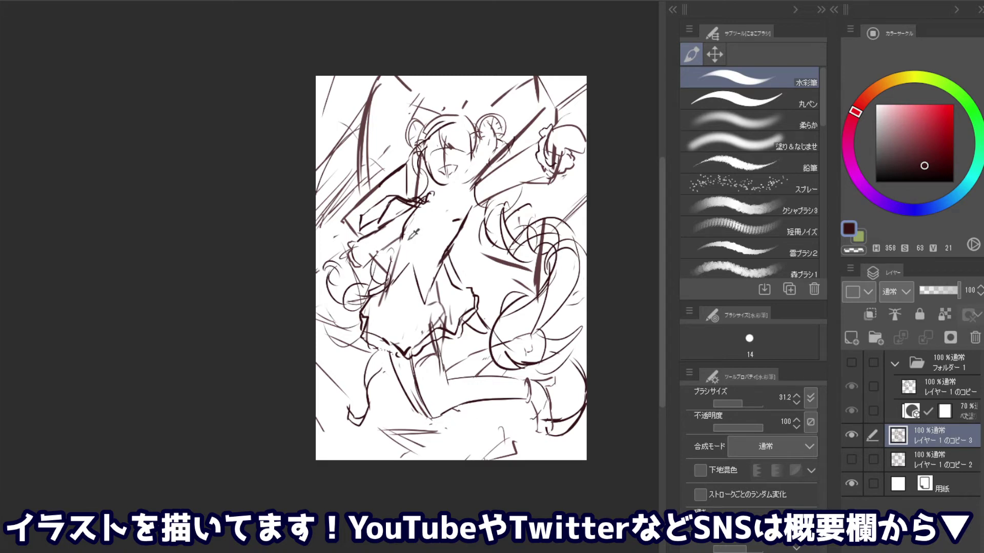
Set the brush to 49.7 and draw the torso's left contour, removing a stray belly stroke
key(c)
drag(425, 250, 436, 251)
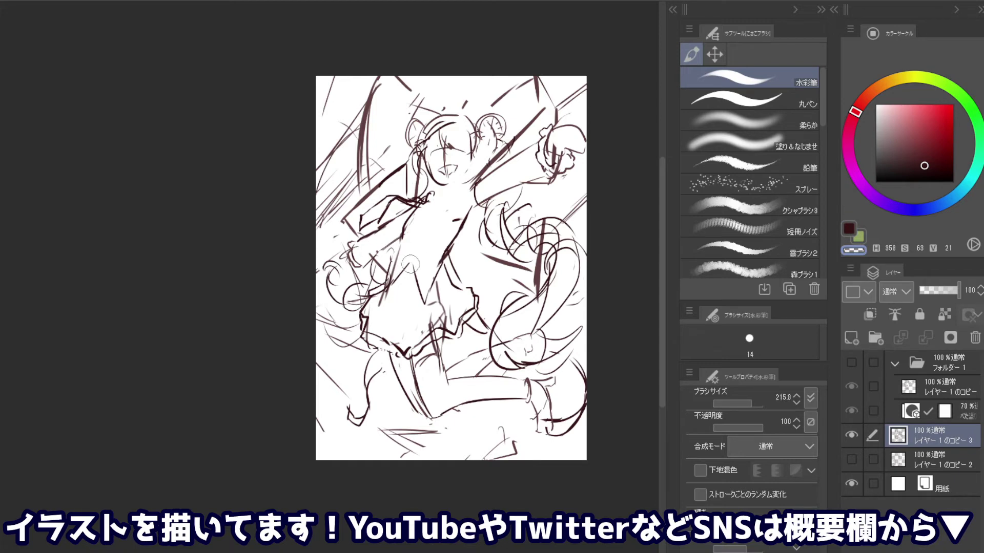
drag(417, 298, 425, 266)
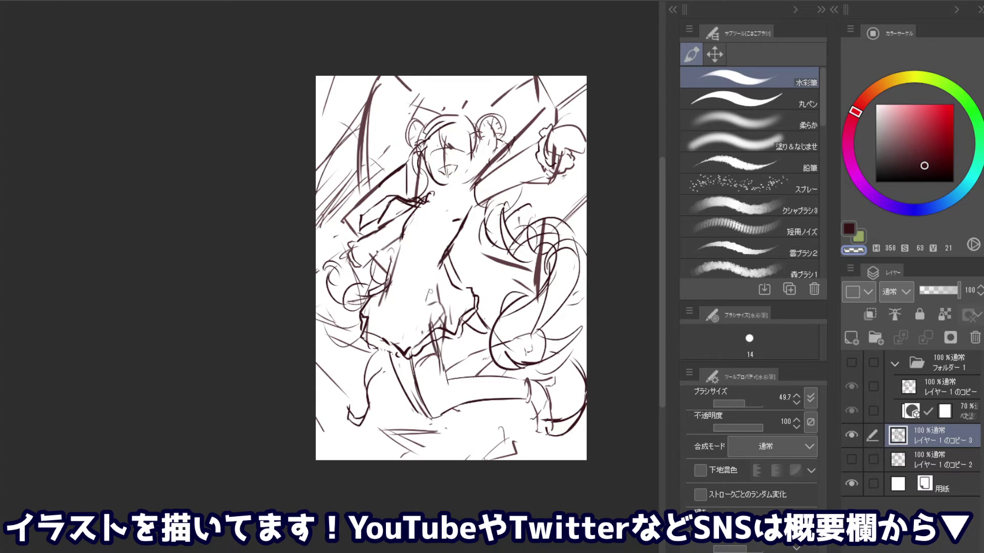
key(c)
mouse_move(410, 277)
mouse_down()
mouse_move(392, 262)
mouse_move(400, 279)
mouse_move(398, 270)
mouse_up()
key(ctrl+z)
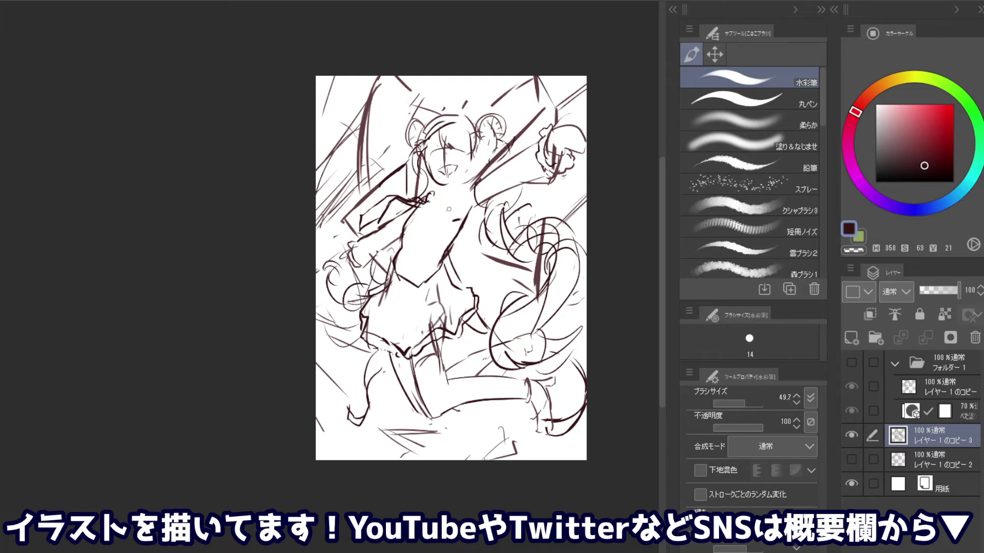
Add a chest line and collar mark, and rework the waist strokes
key(c)
key(c)
drag(464, 193, 454, 221)
drag(433, 190, 413, 204)
key(c)
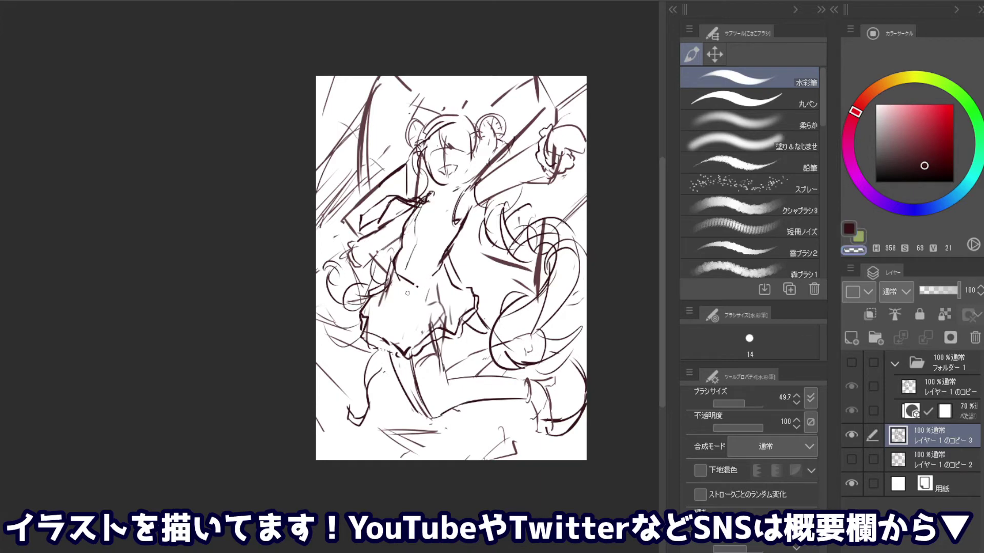
key(c)
mouse_move(398, 267)
mouse_down()
mouse_move(394, 286)
mouse_move(435, 266)
mouse_move(430, 281)
mouse_up()
key(c)
drag(464, 239, 449, 258)
key(c)
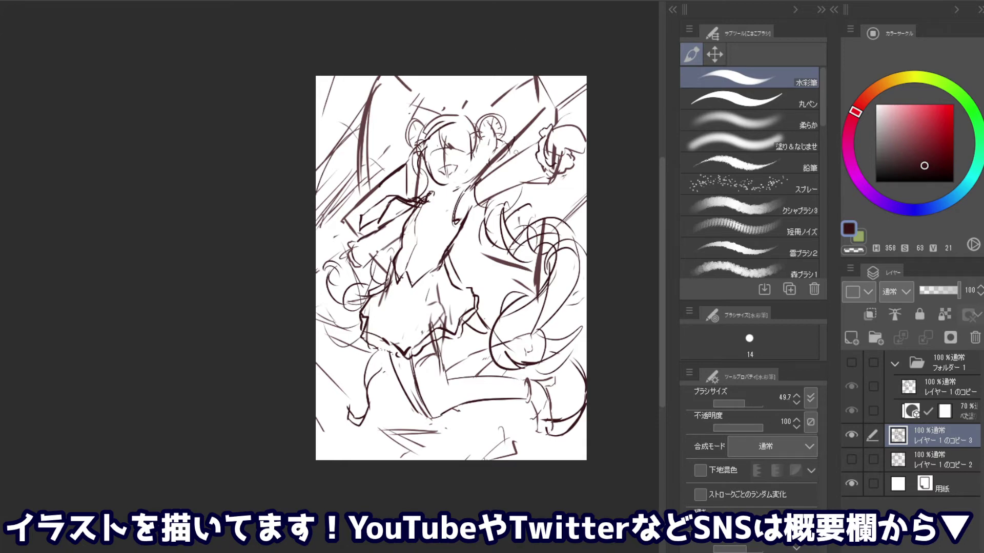
Sketch strokes on the raised sleeve and arm, discarding a stray vertical line
mouse_move(529, 147)
mouse_down()
mouse_move(527, 184)
mouse_move(531, 163)
mouse_up()
key(ctrl+z)
mouse_move(518, 179)
mouse_down()
mouse_move(479, 198)
mouse_move(488, 178)
mouse_move(477, 185)
mouse_up()
drag(520, 156, 510, 167)
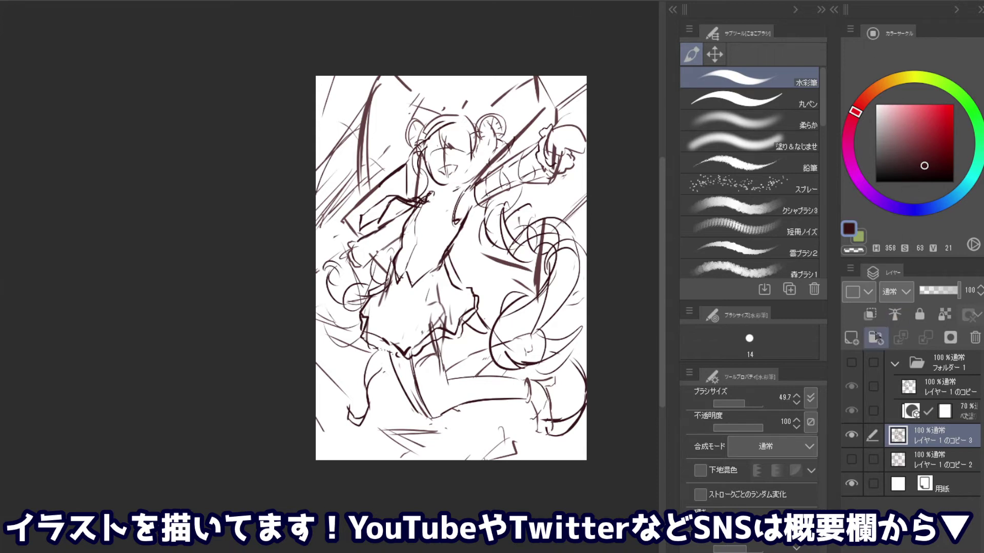
Show the notes folder, raise the faded layer to 84% opacity, and shift notes up-left
click(853, 361)
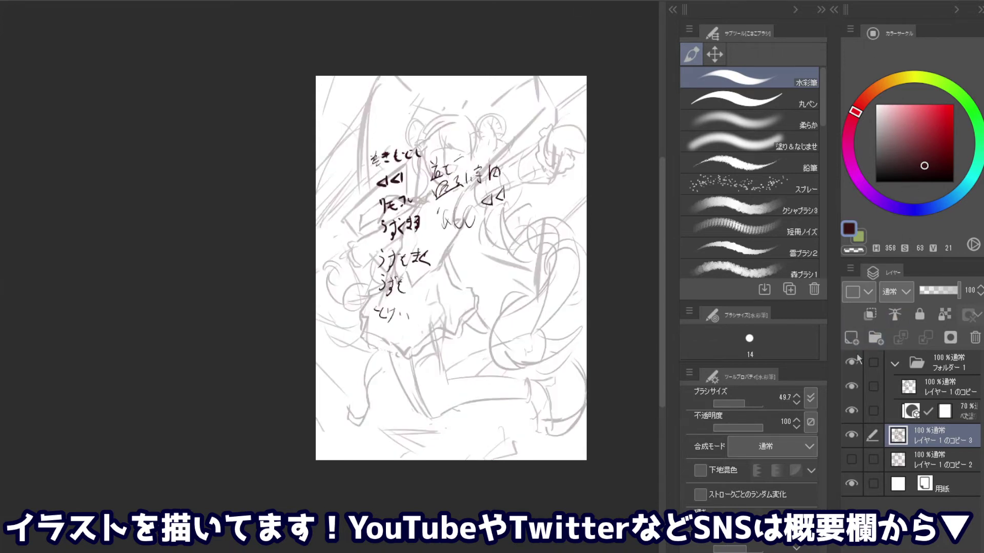
click(948, 410)
drag(947, 296, 954, 295)
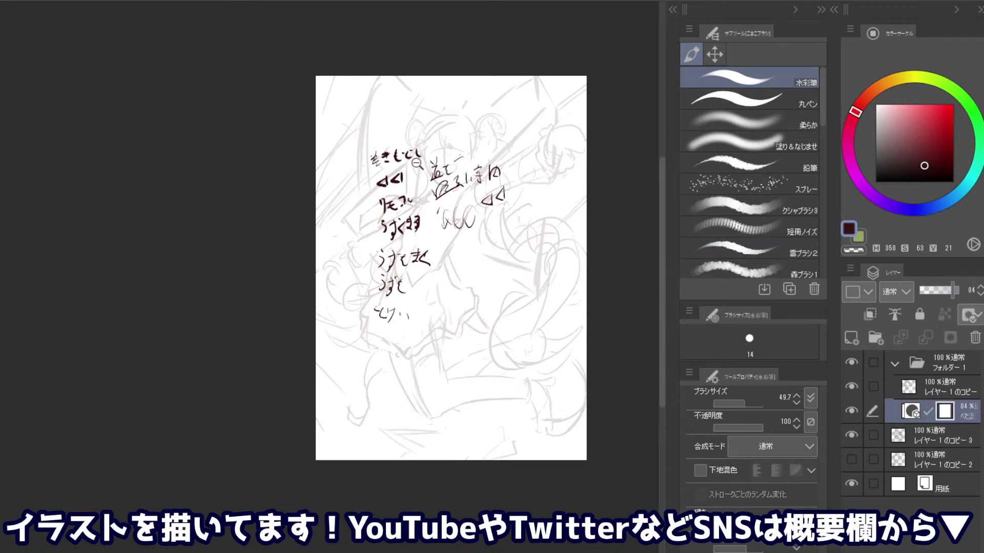
scroll(412, 164, up, 1)
click(714, 53)
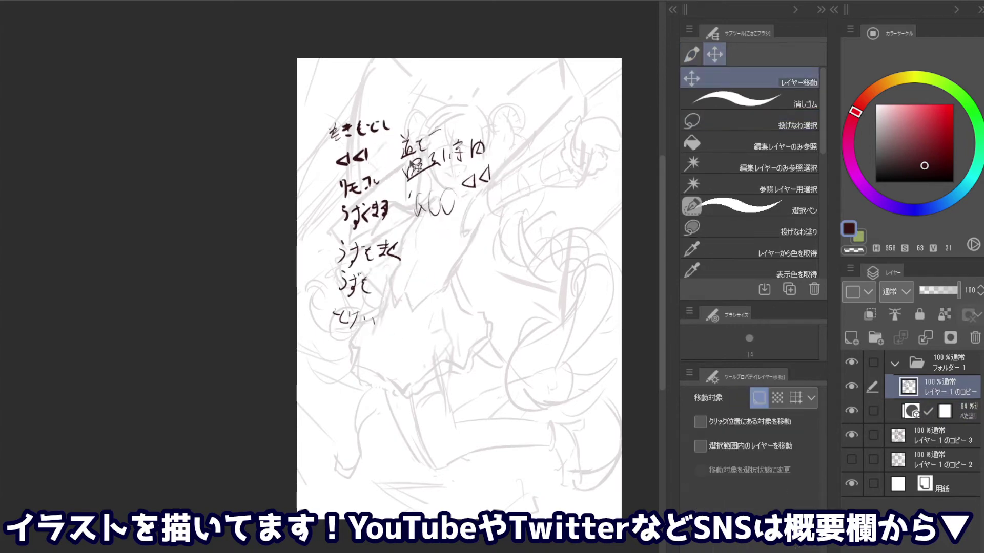
drag(525, 243, 476, 175)
Handwrite 時間 and 歯車 in the notes, then hide the notes folder
key(p)
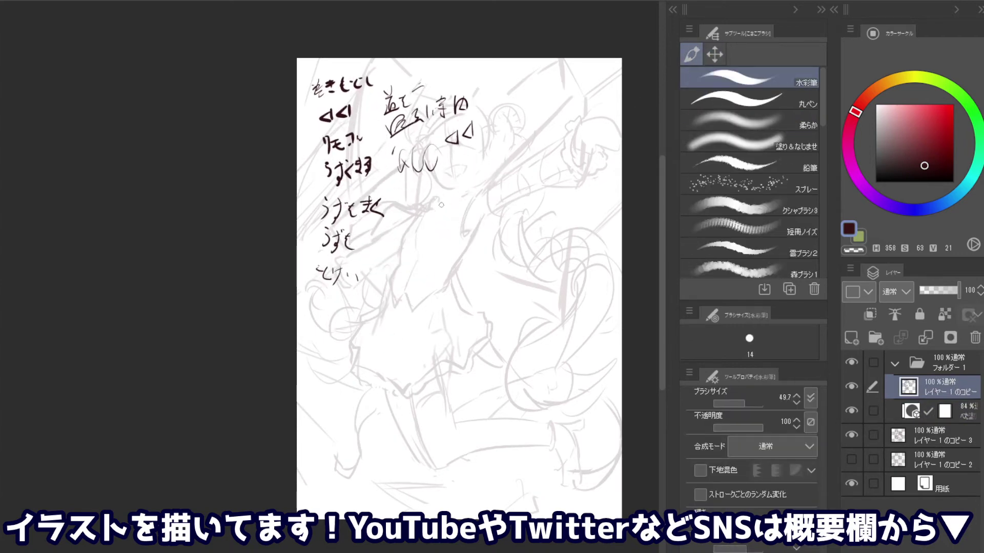
drag(438, 204, 446, 201)
mouse_move(453, 184)
mouse_down()
mouse_move(463, 187)
mouse_move(464, 209)
mouse_move(420, 203)
mouse_move(477, 191)
mouse_up()
key(ctrl+z)
key(ctrl+z)
key(ctrl+z)
key(bracketleft)
mouse_move(462, 177)
mouse_down()
mouse_move(468, 192)
mouse_move(508, 186)
mouse_move(499, 194)
mouse_move(522, 199)
mouse_up()
mouse_move(521, 173)
mouse_down()
mouse_move(540, 174)
mouse_move(533, 204)
mouse_up()
drag(533, 194, 548, 189)
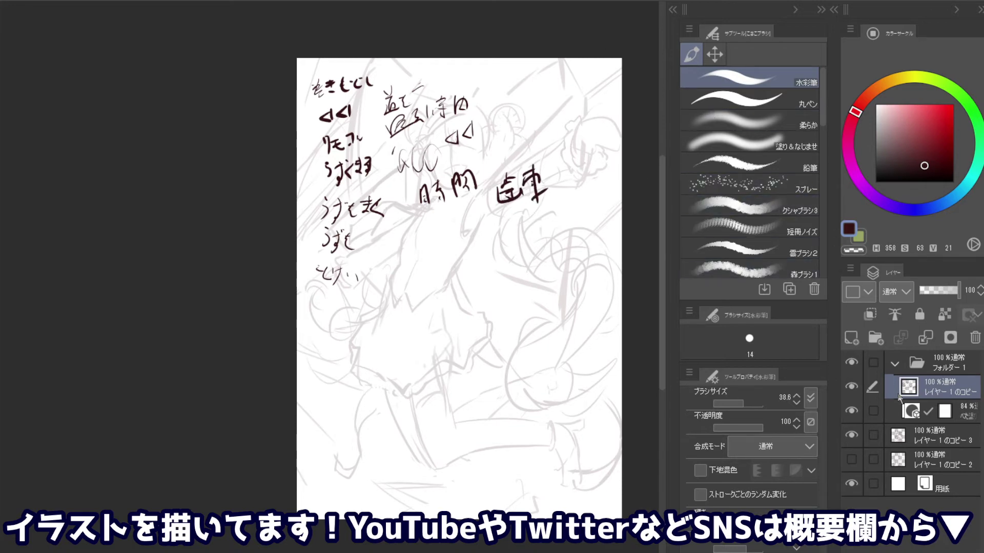
click(851, 362)
Select the main sketch layer レイヤー1のコピー3 and try hem strokes, undoing them
click(917, 442)
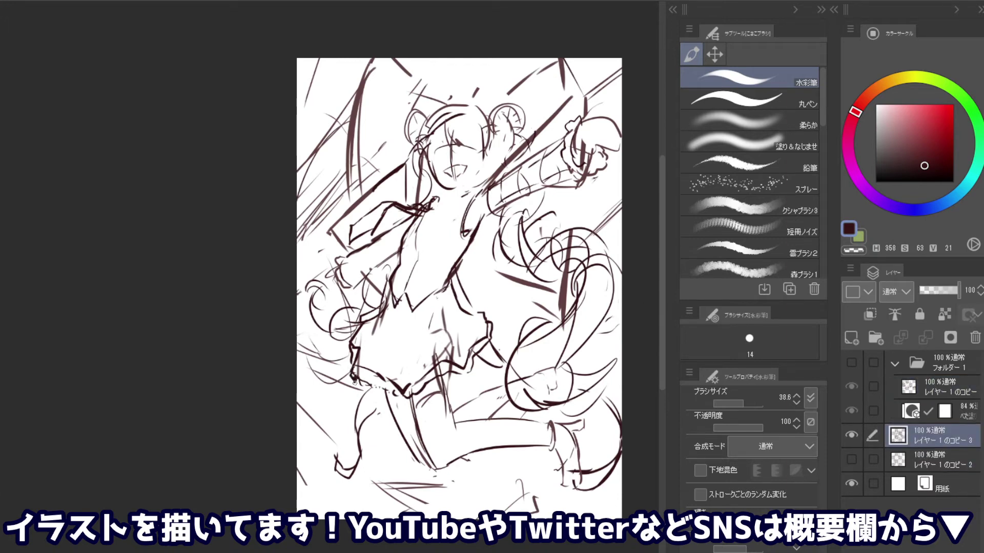
mouse_move(387, 392)
mouse_down()
mouse_move(400, 401)
mouse_move(469, 373)
mouse_up()
key(ctrl+z)
key(ctrl+z)
key(c)
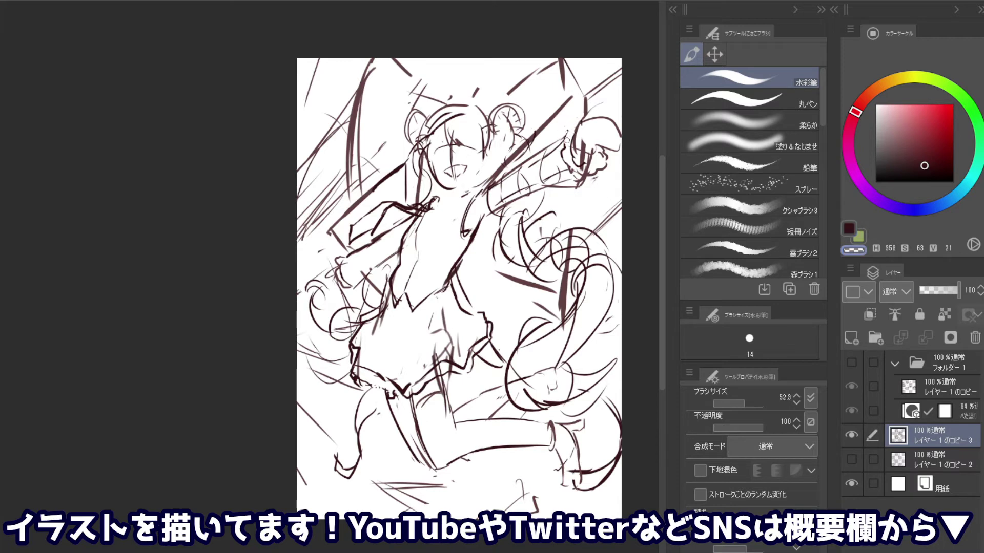
key(c)
Add strokes at the raised hand and left sleeve, undoing the last two sleeve strokes
drag(572, 118, 573, 125)
mouse_move(564, 139)
mouse_down()
mouse_move(569, 168)
mouse_move(594, 176)
mouse_move(604, 154)
mouse_move(597, 169)
mouse_move(601, 155)
mouse_move(609, 166)
mouse_move(589, 181)
mouse_move(573, 133)
mouse_move(569, 162)
mouse_move(584, 164)
mouse_move(572, 135)
mouse_move(583, 170)
mouse_up()
key(c)
key(c)
key(c)
key(c)
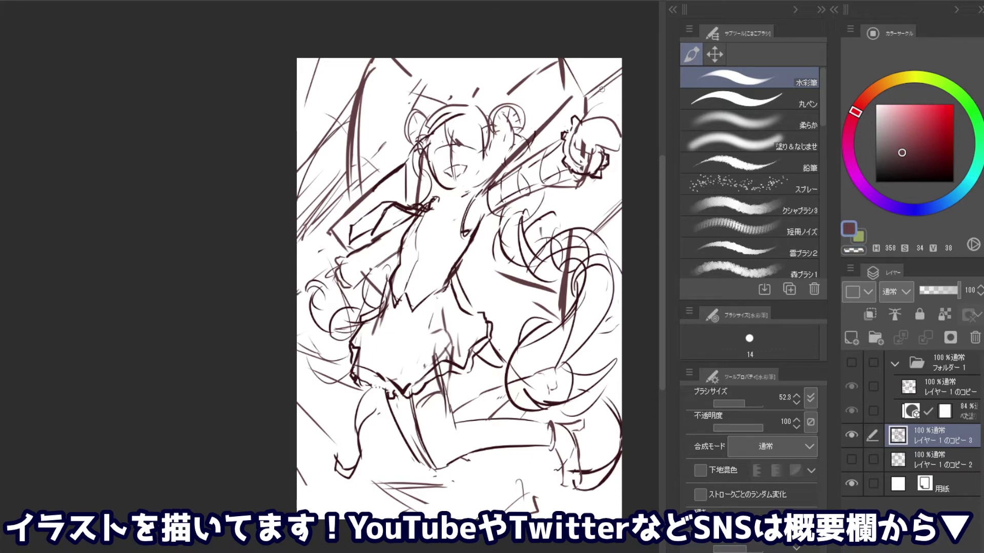
key(c)
key(c)
mouse_move(338, 262)
mouse_down()
mouse_move(351, 286)
mouse_move(342, 277)
mouse_move(384, 266)
mouse_move(400, 228)
mouse_move(374, 245)
mouse_up()
key(c)
key(c)
key(ctrl+z)
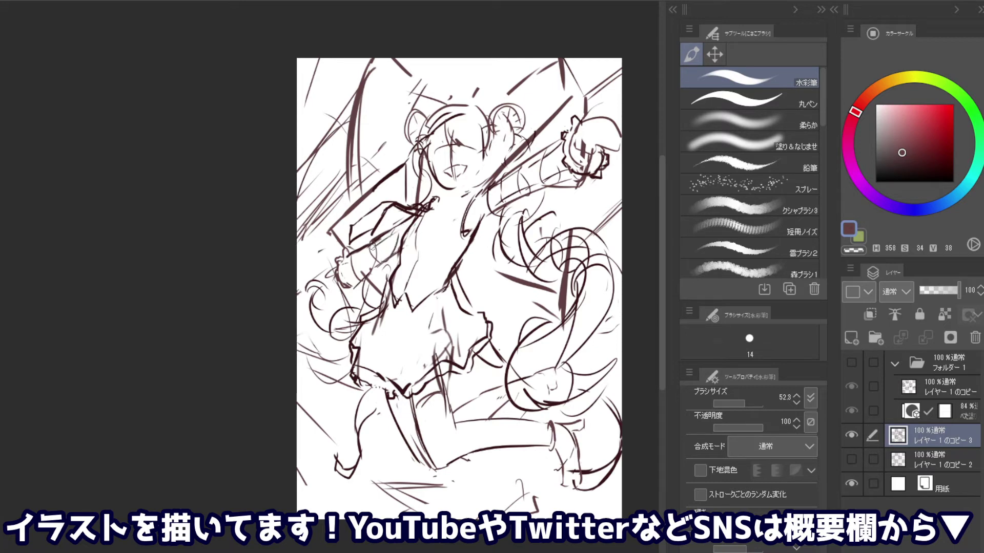
key(ctrl+z)
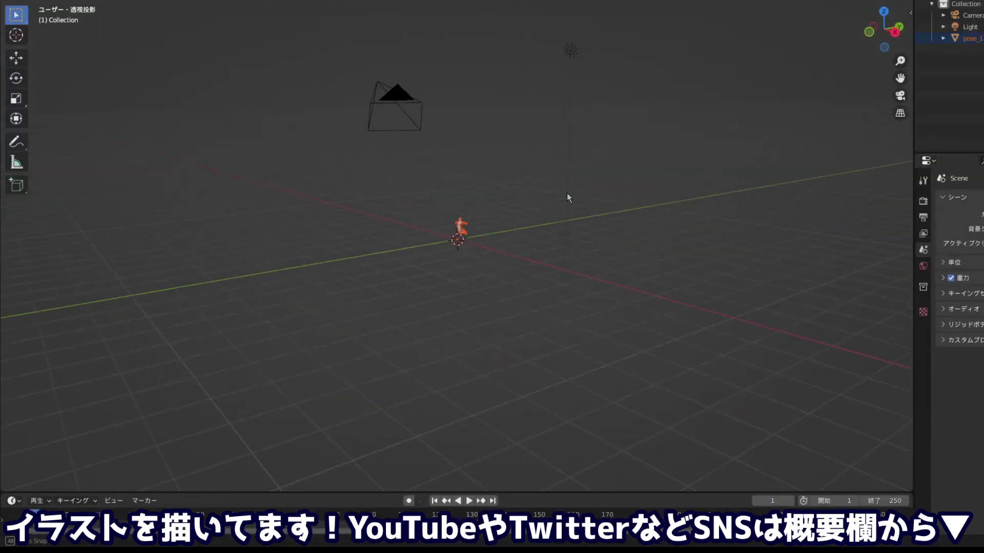
Zoom, orbit and pan the viewport to frame the leaping figure up close
scroll(513, 198, up, 3)
scroll(497, 185, up, 3)
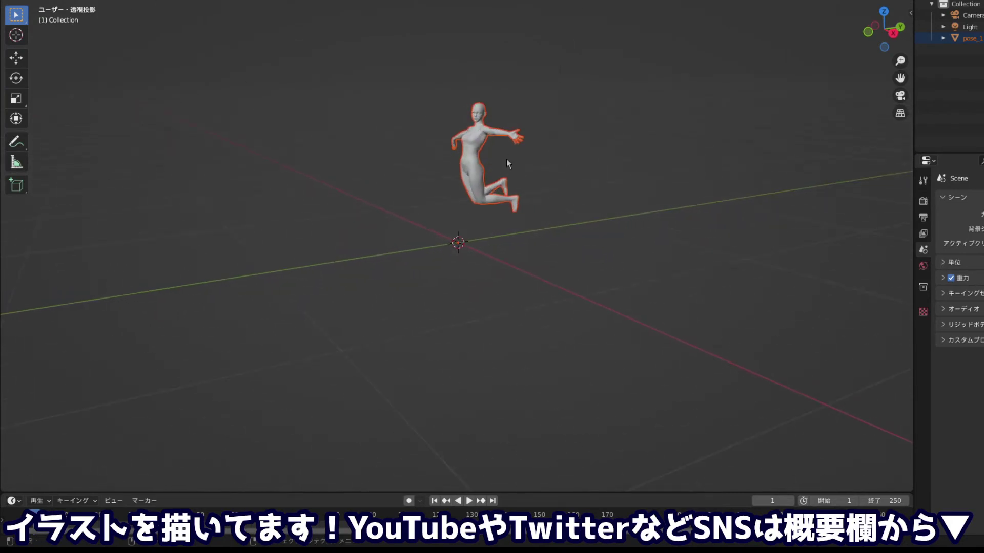
mouse_move(494, 179)
mouse_down()
mouse_move(535, 315)
mouse_move(529, 324)
mouse_up()
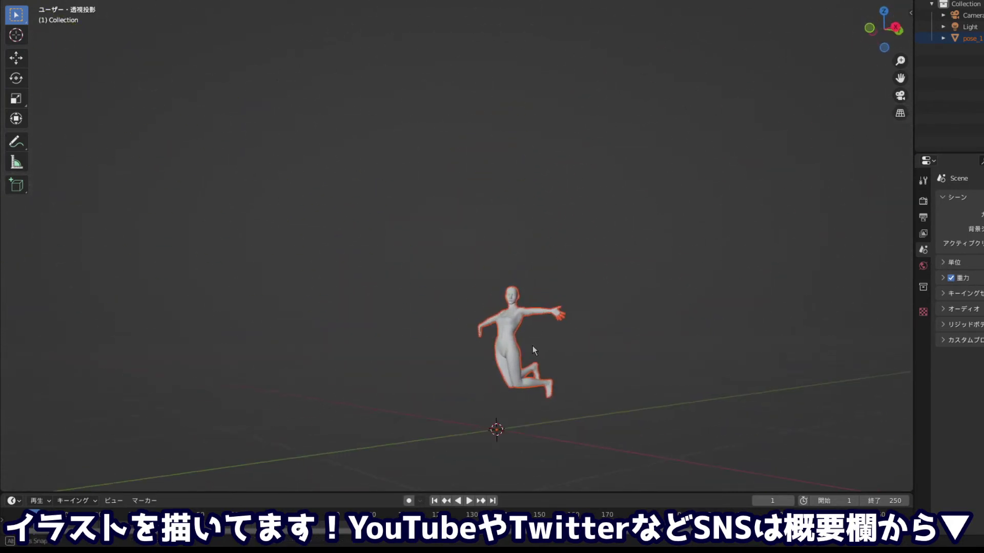
scroll(529, 324, up, 4)
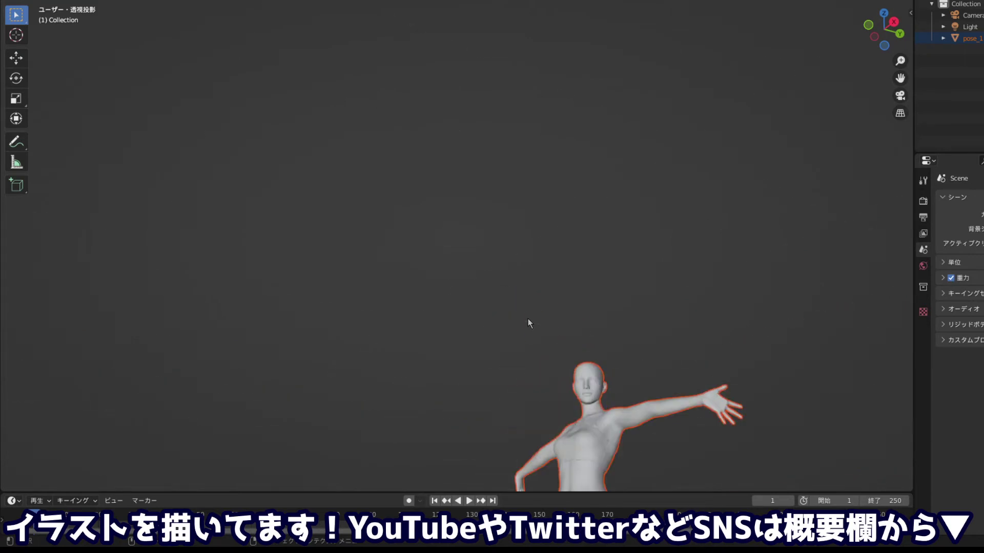
mouse_move(522, 316)
mouse_down()
mouse_move(412, 50)
mouse_move(398, 136)
mouse_up()
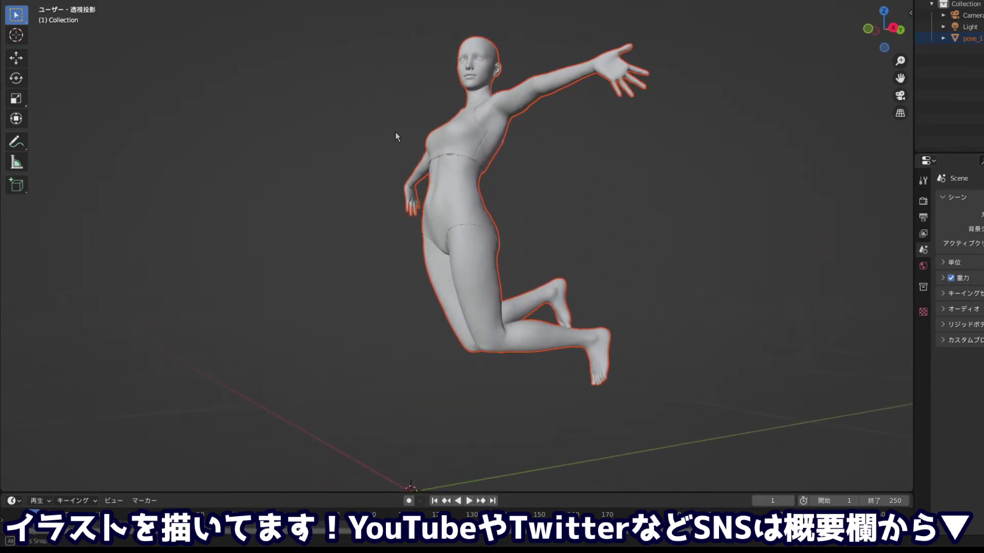
Select the camera object, show its settings and open the View menu
click(965, 18)
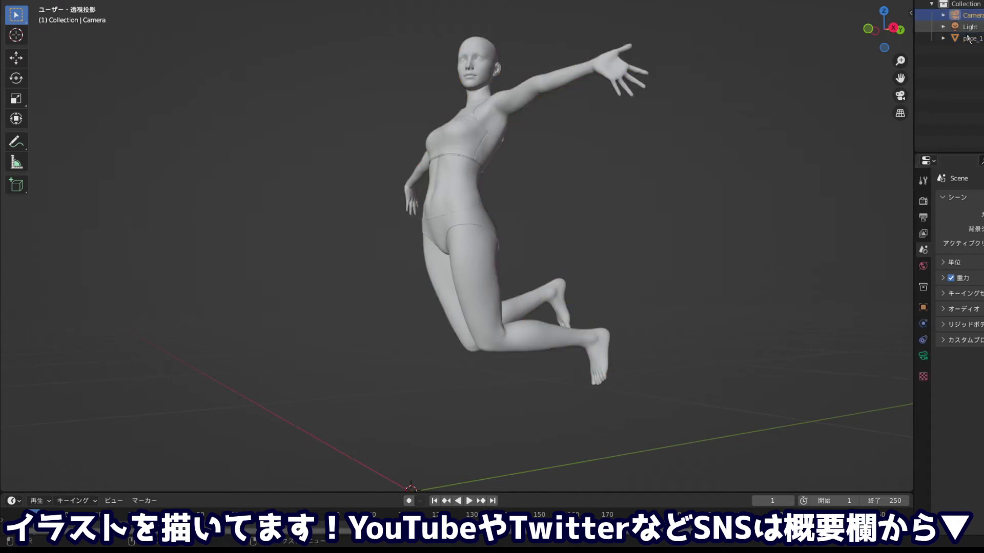
click(923, 356)
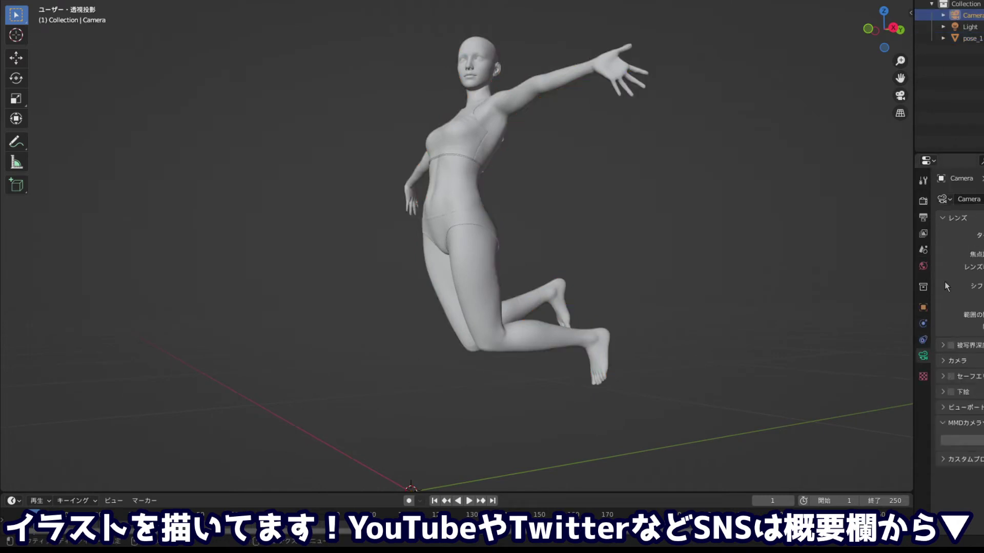
right_click(464, 128)
click(148, 2)
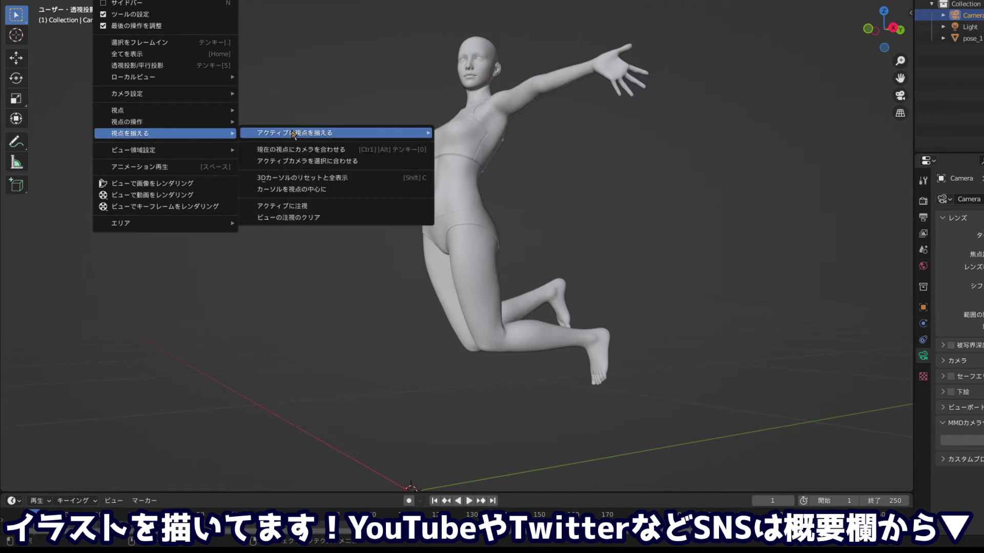
mouse_move(129, 134)
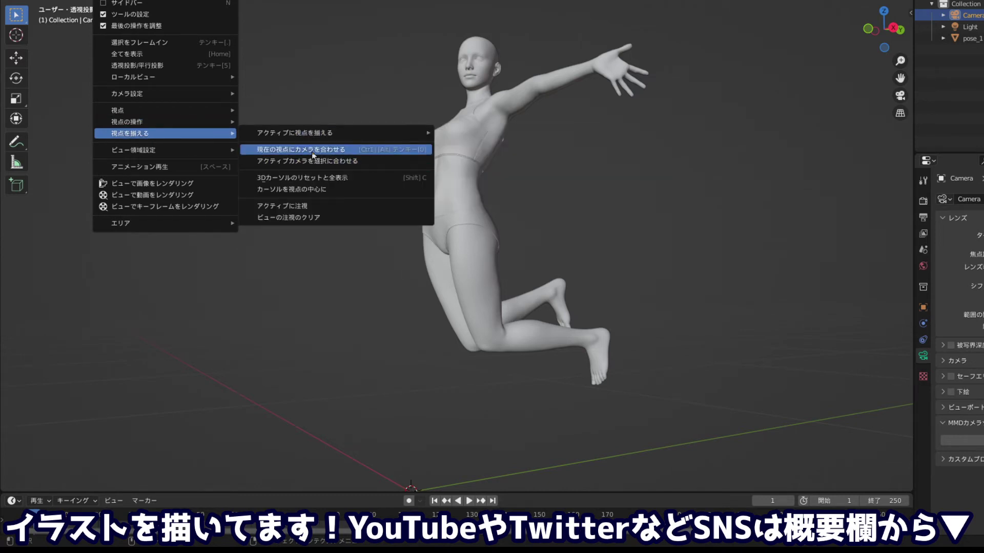
Align the camera to the current view and check the render output format and frame range
click(311, 152)
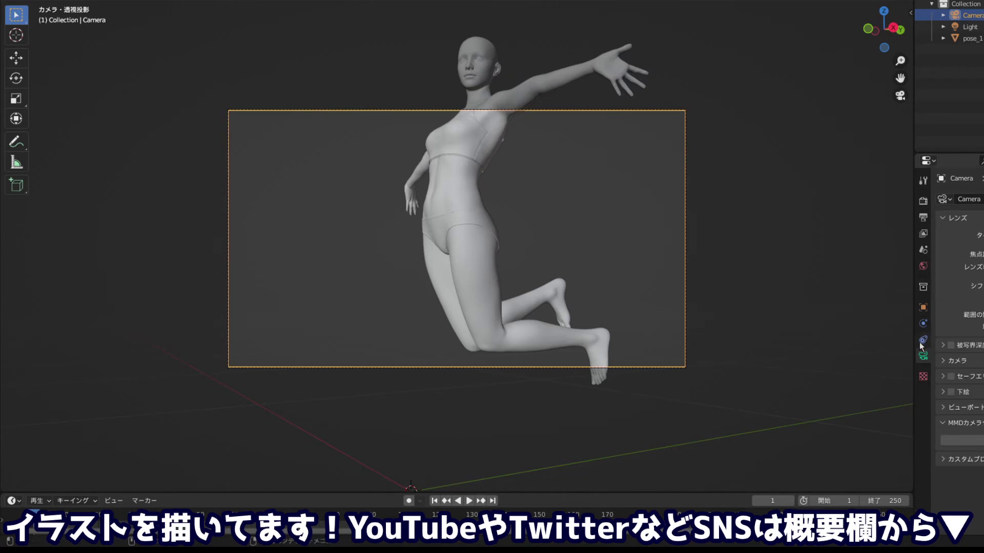
click(922, 266)
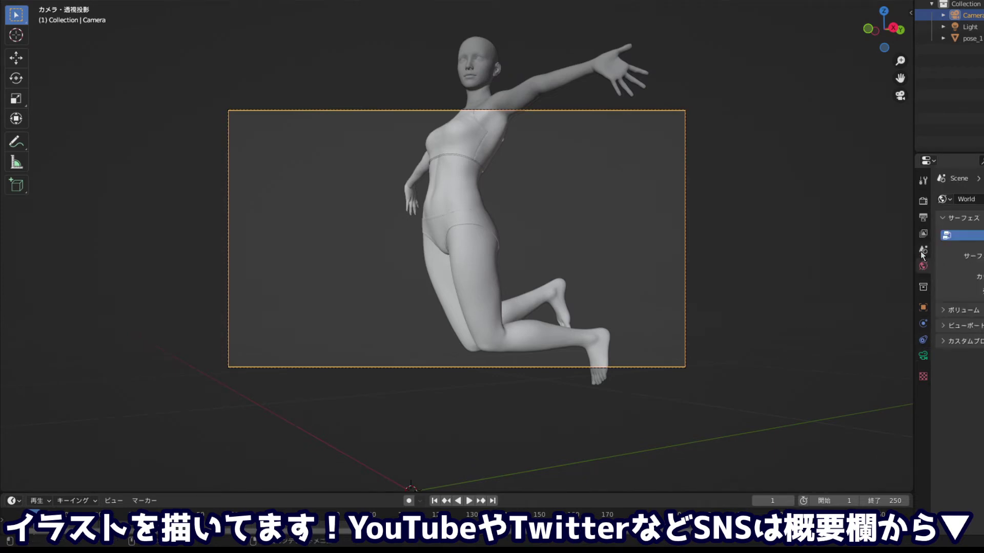
click(923, 217)
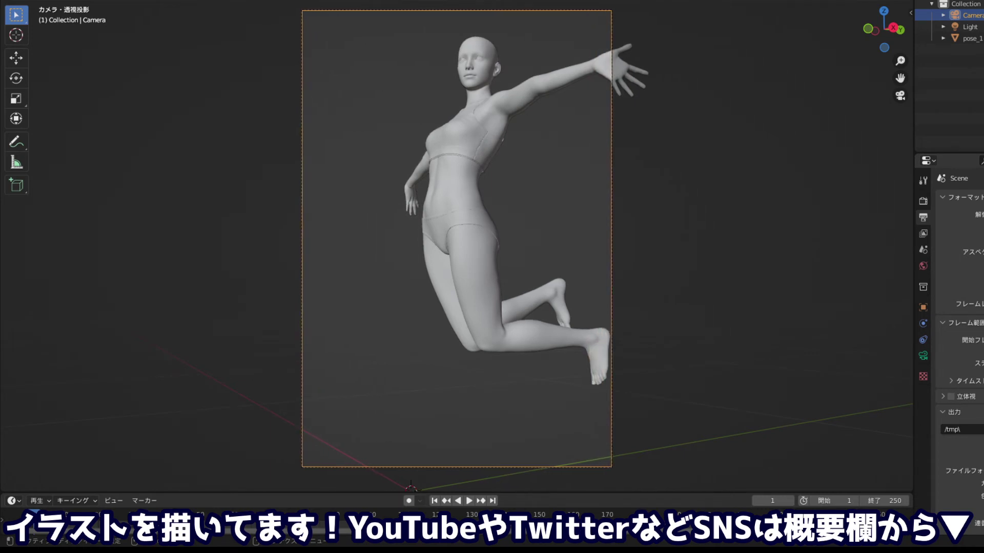
Show the object's position, rotation and scale values and the camera's lens settings
click(970, 27)
click(911, 13)
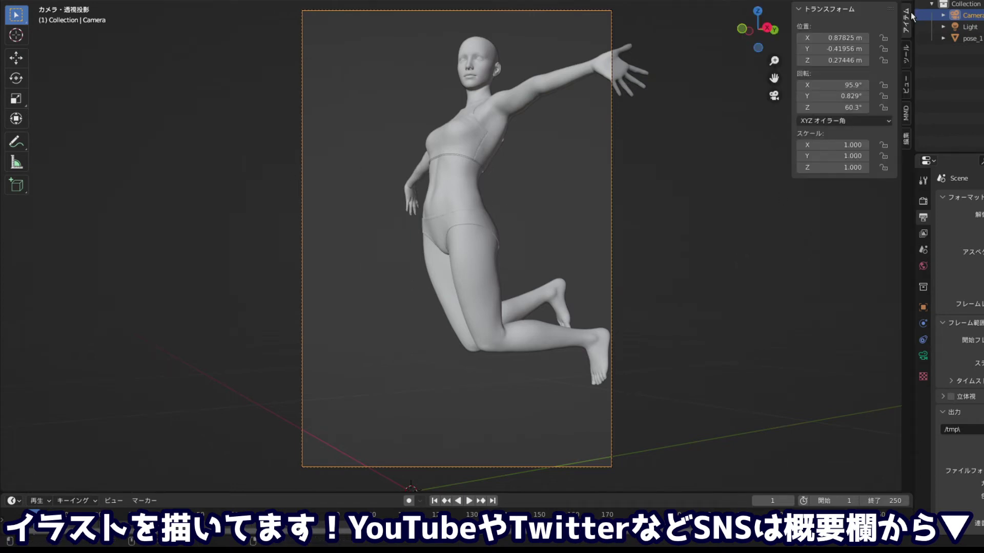
click(922, 357)
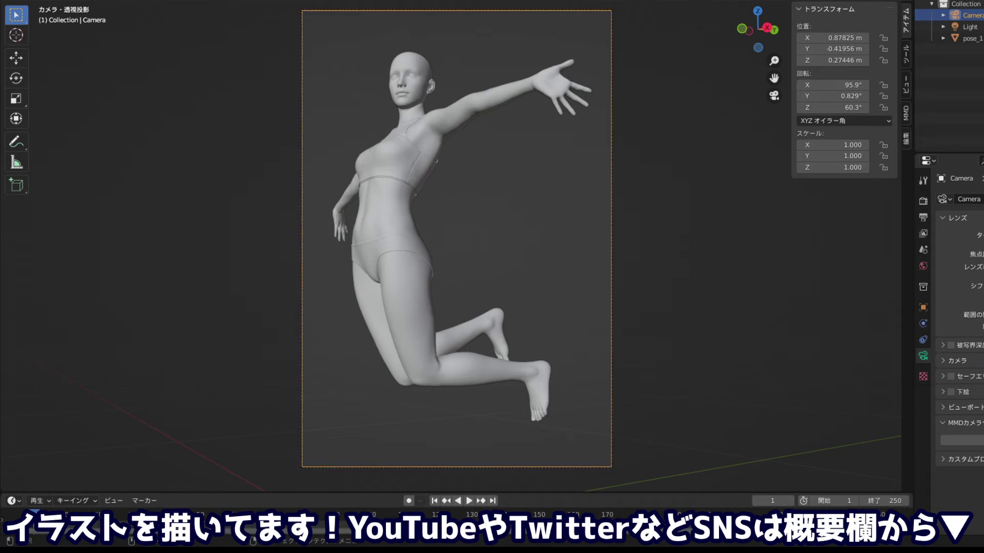
Show the camera view and switch the left viewport to a top view centred on figure and camera
key(KP_0)
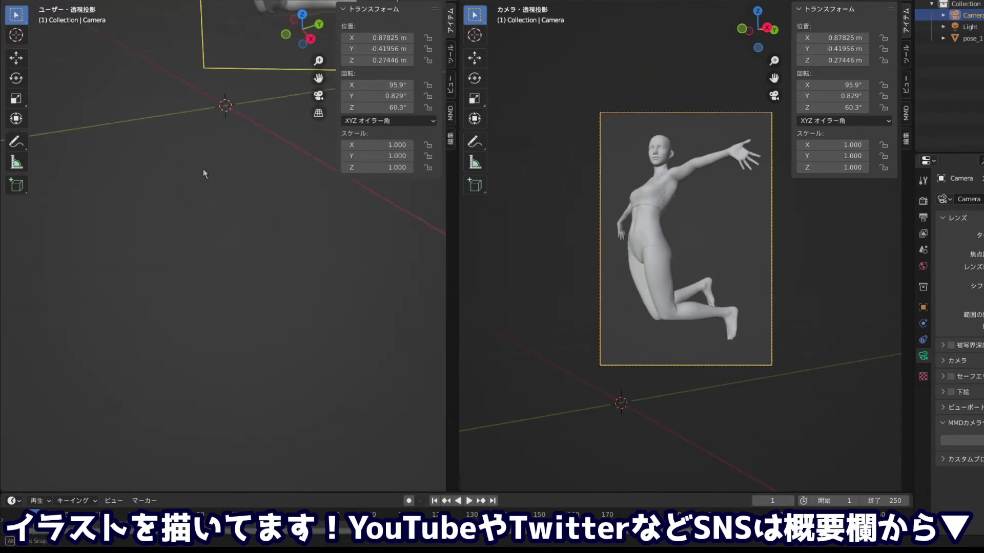
click(303, 14)
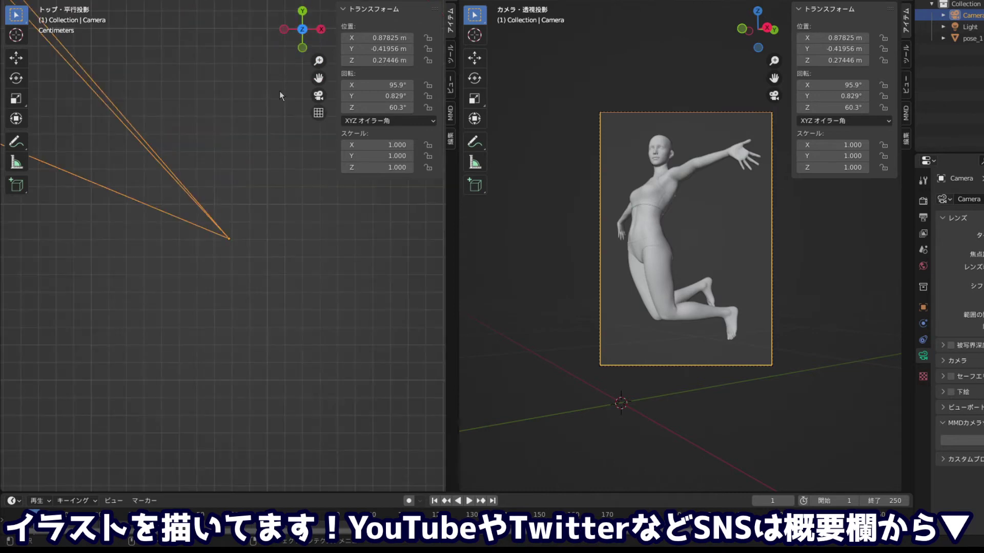
scroll(286, 172, down, 1)
scroll(284, 177, down, 1)
scroll(282, 177, down, 2)
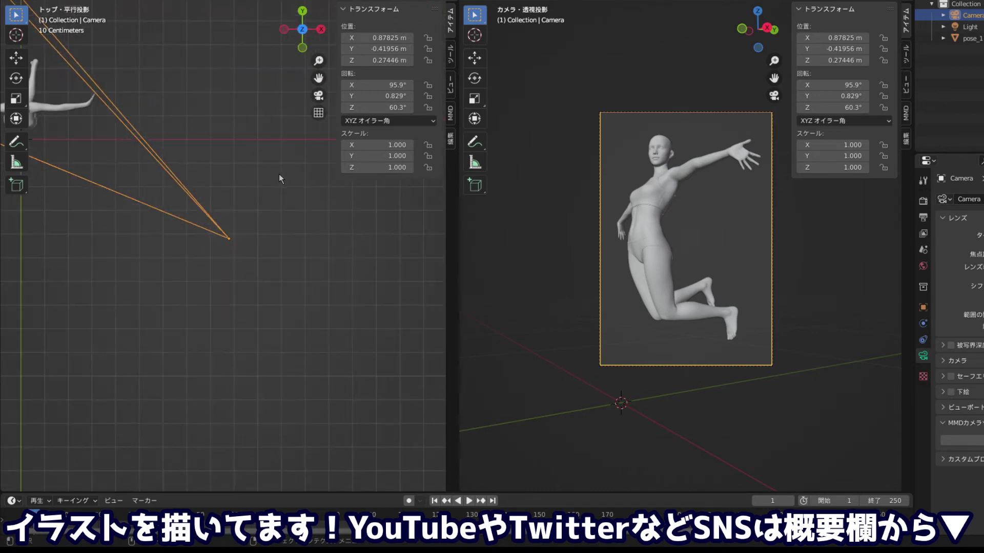
drag(279, 176, 437, 210)
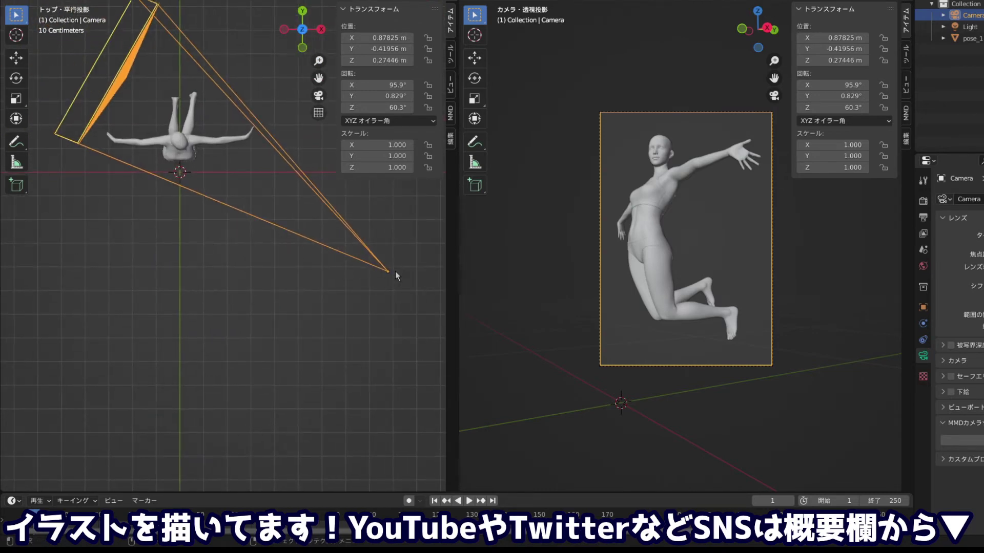
Select the camera and move it slightly along the Y axis
click(16, 58)
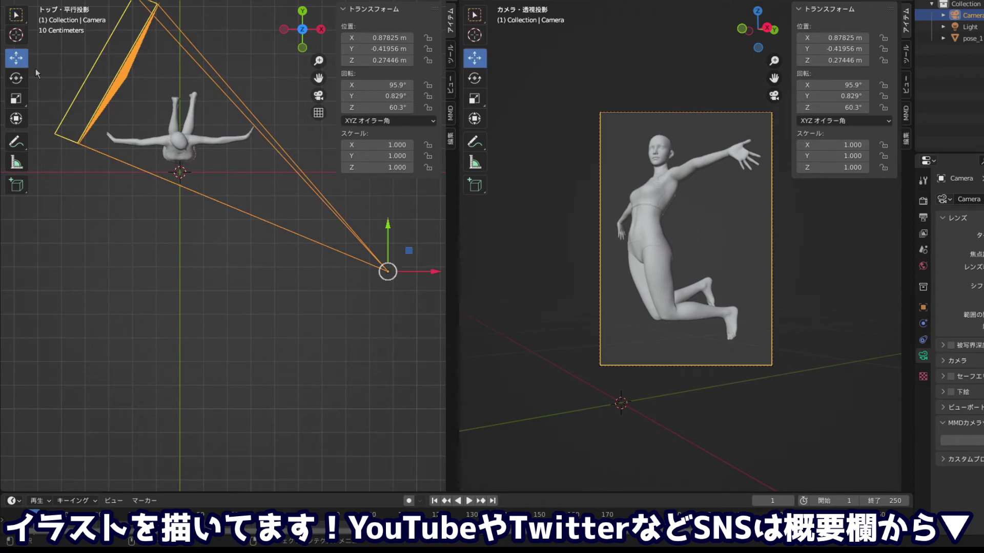
click(390, 227)
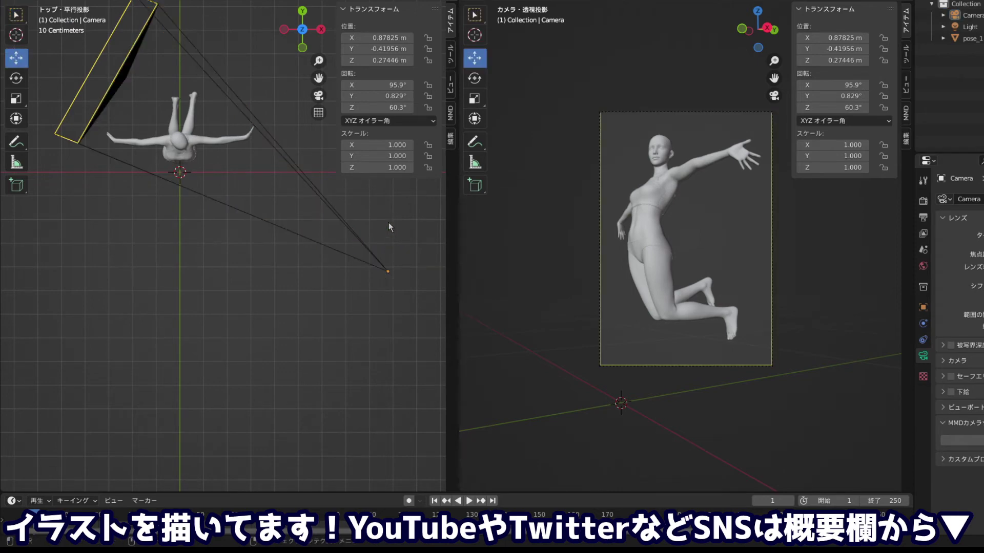
click(388, 270)
key(g)
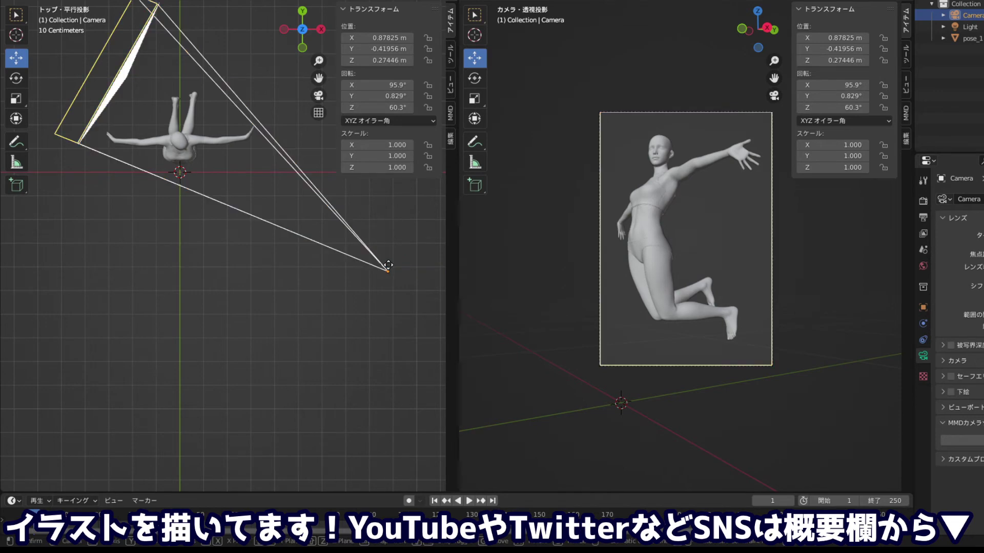
key(y)
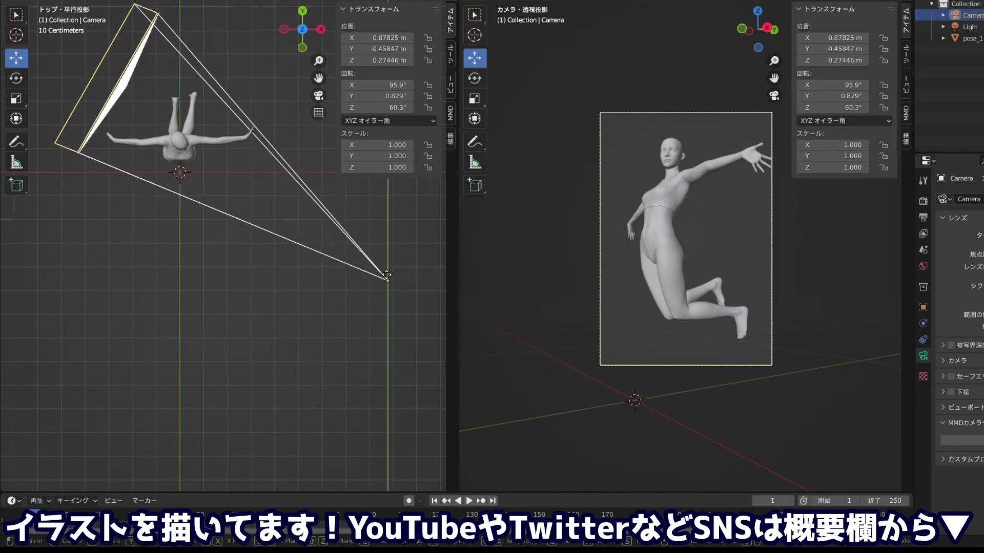
click(388, 281)
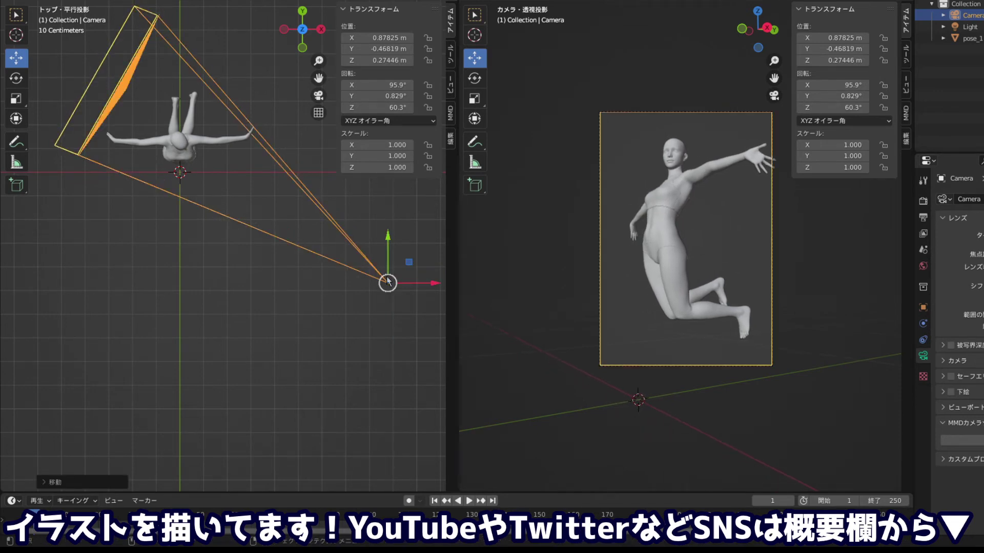
Rotate the camera in several passes to Z 58.8° and resize the two views
key(r)
click(386, 279)
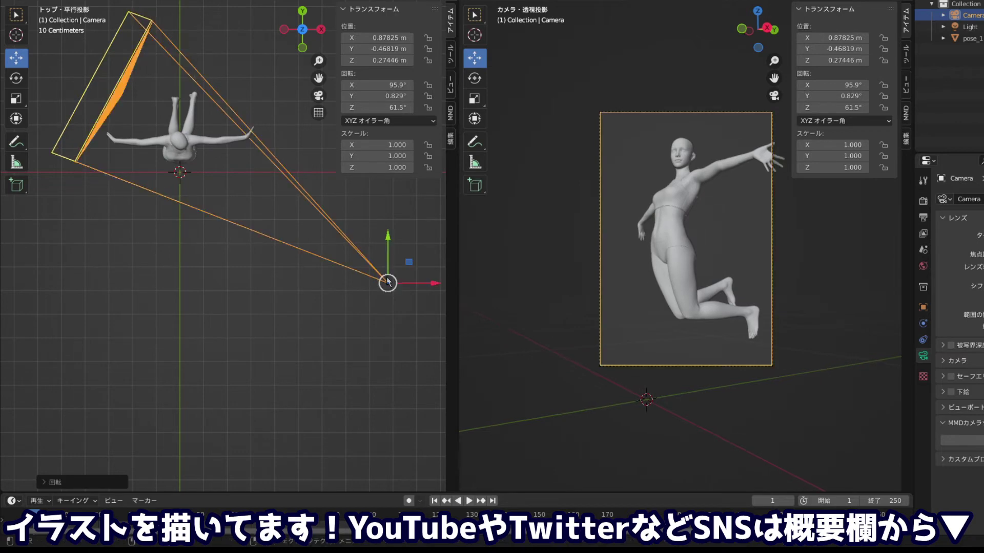
key(r)
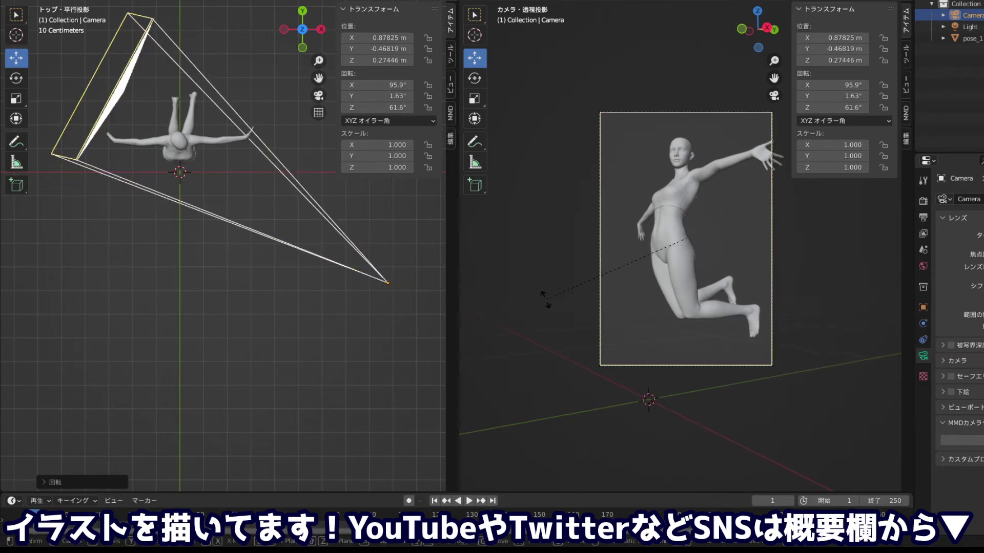
click(538, 305)
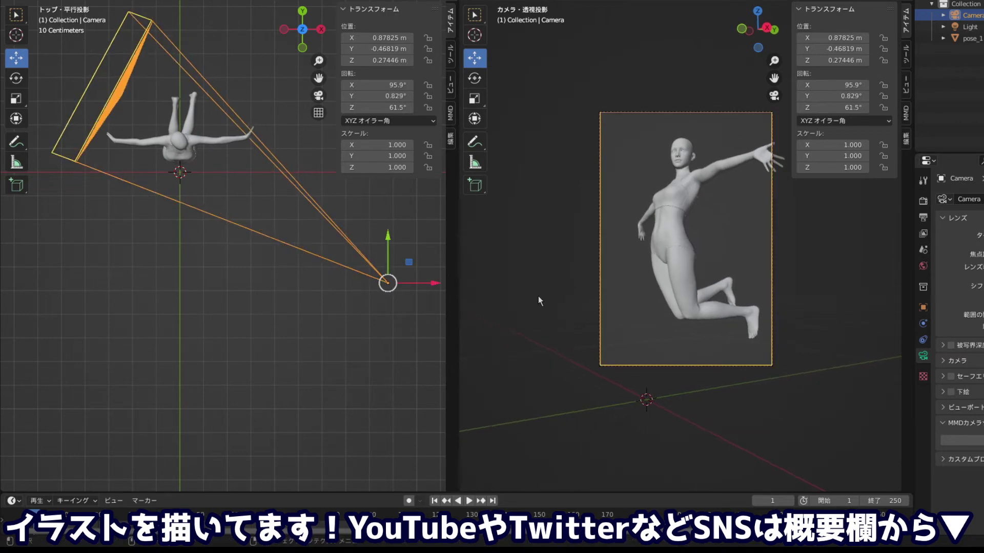
key(r)
click(522, 306)
key(r)
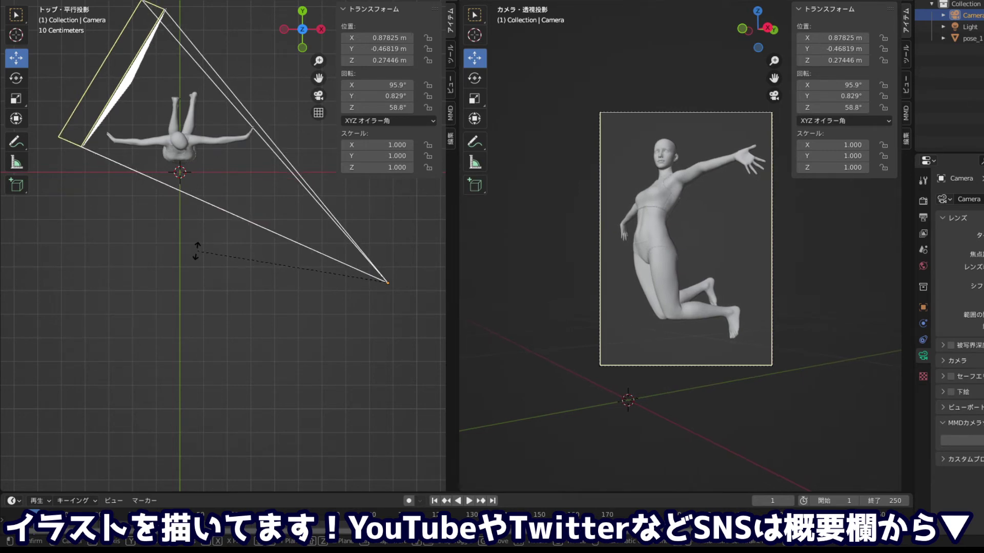
click(197, 251)
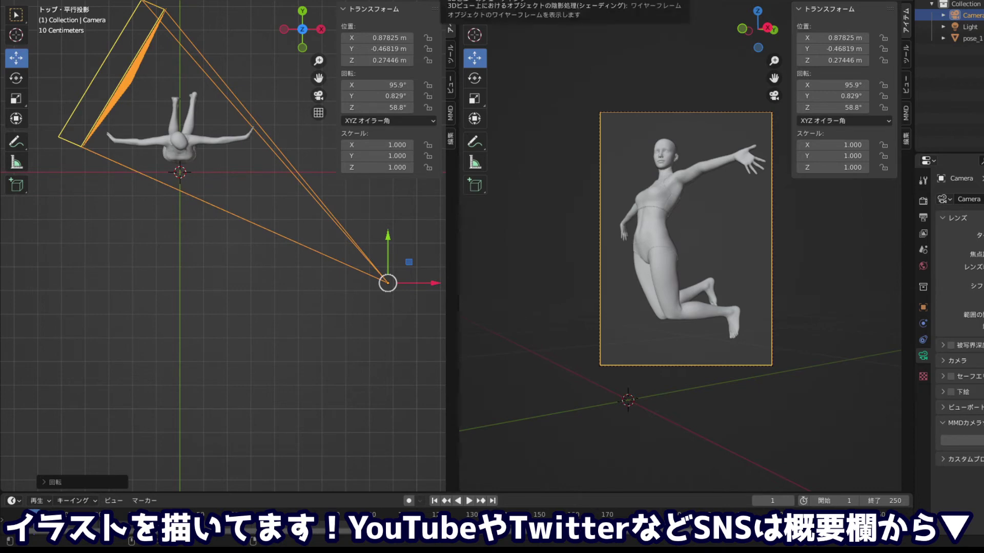
drag(457, 3, 440, 3)
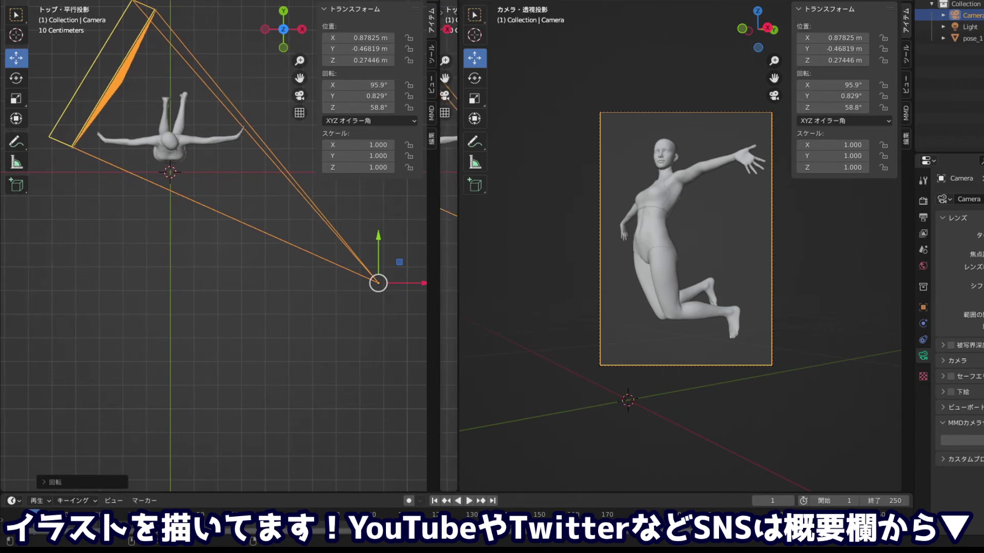
Resize the views, zoom the camera framing, then select pose_1 and orbit the left view to an angle
drag(458, 2, 487, 3)
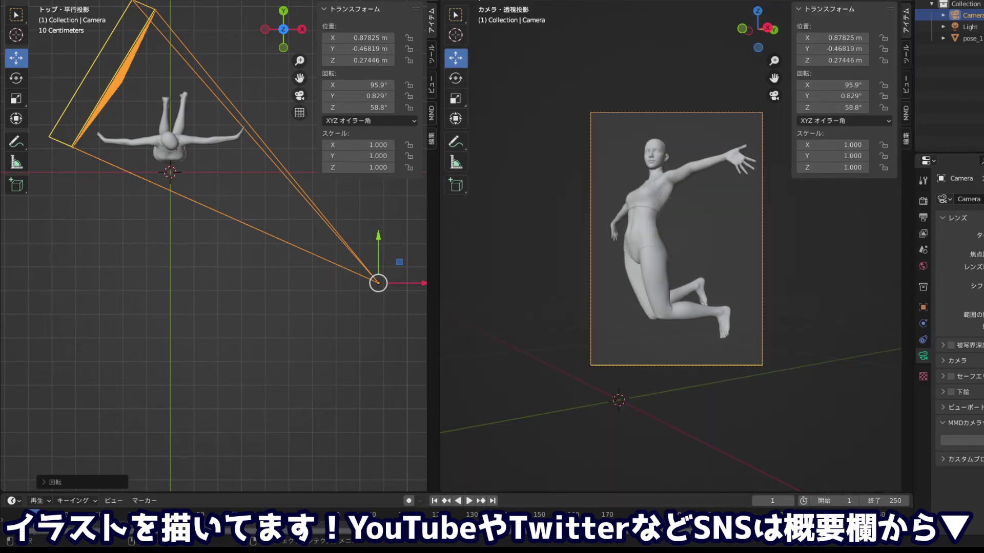
mouse_move(433, 138)
mouse_down()
mouse_move(450, 138)
mouse_move(394, 139)
mouse_up()
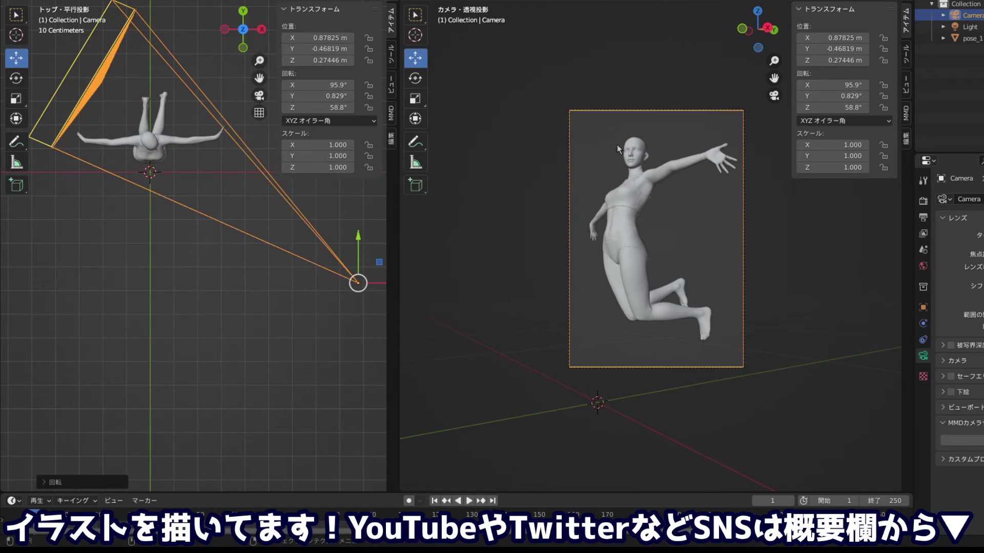
scroll(635, 145, up, 3)
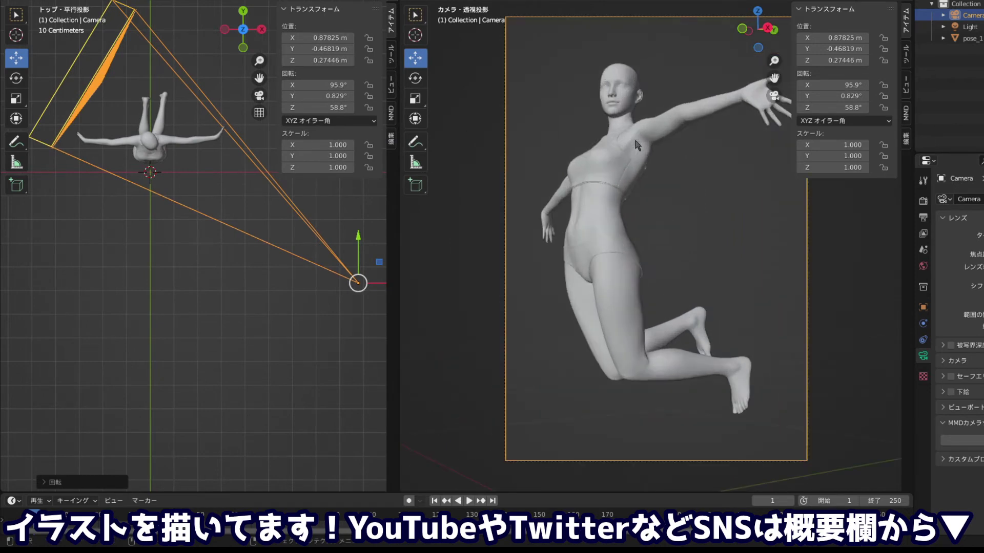
scroll(635, 145, down, 4)
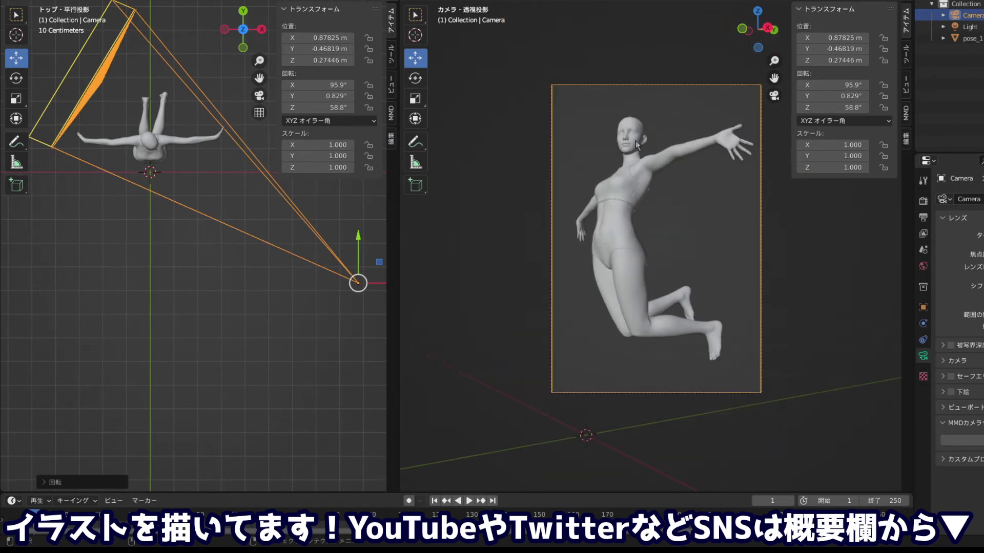
scroll(635, 145, up, 3)
scroll(636, 145, up, 1)
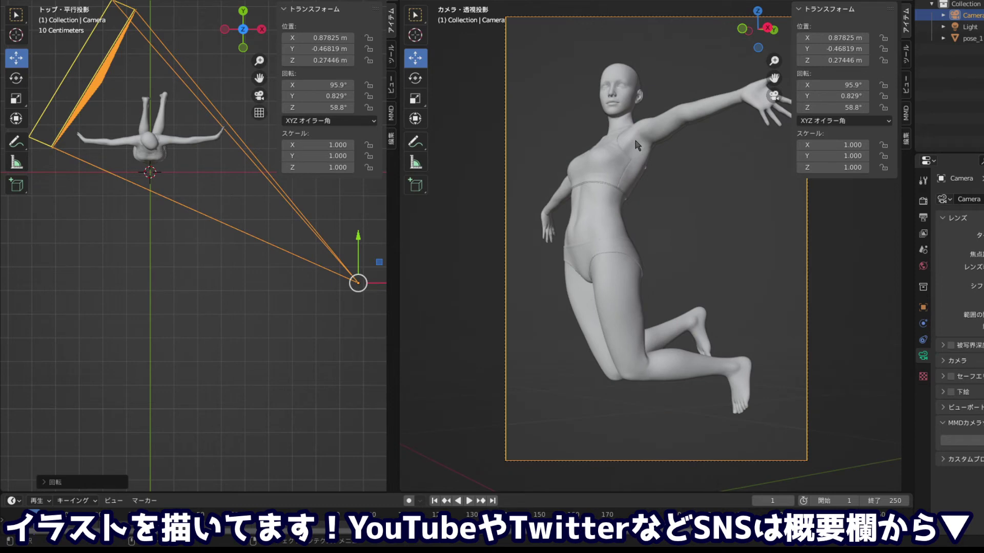
click(195, 145)
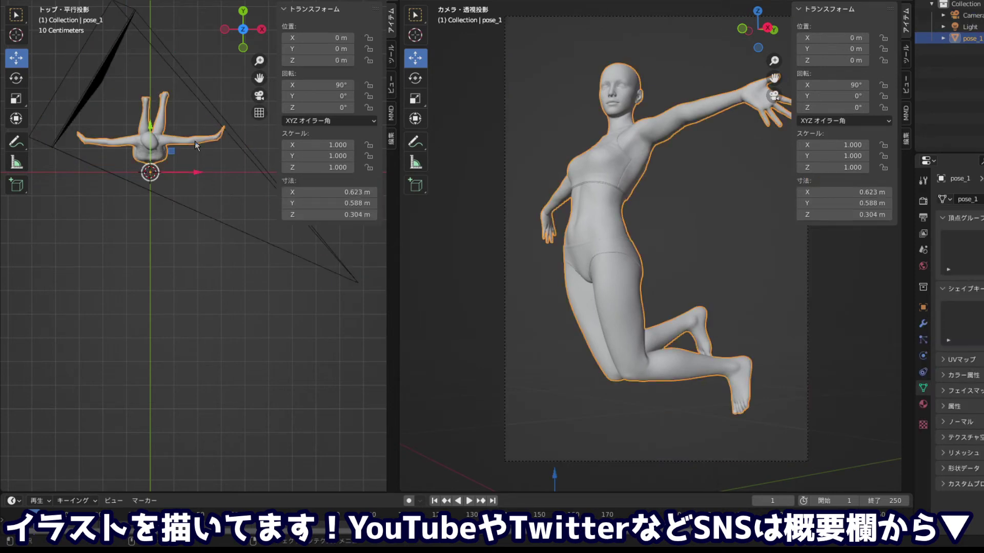
mouse_move(189, 188)
mouse_down()
mouse_move(224, 282)
mouse_move(144, 232)
mouse_move(183, 246)
mouse_move(186, 229)
mouse_up()
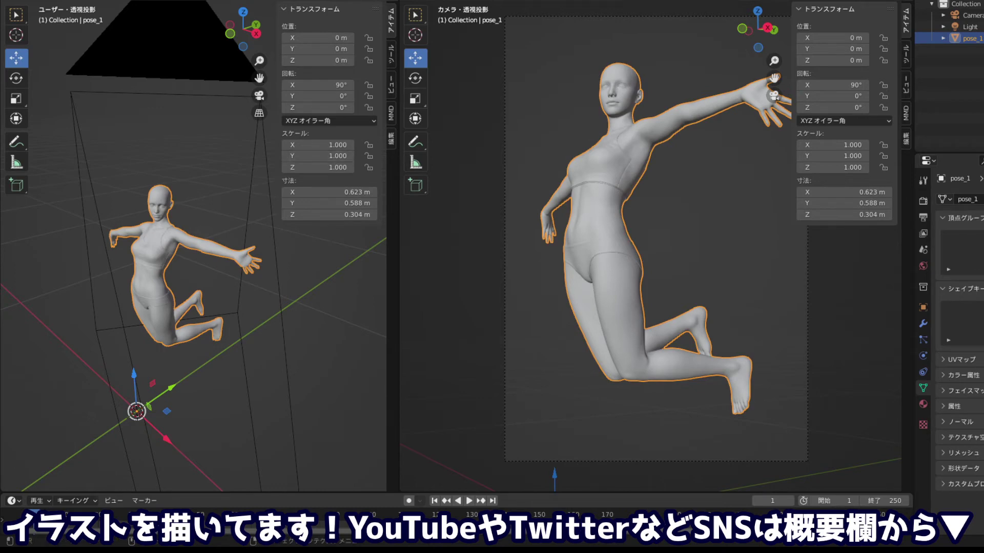
Add a torus mesh to the scene and widen the left 3D view
key(shift+a)
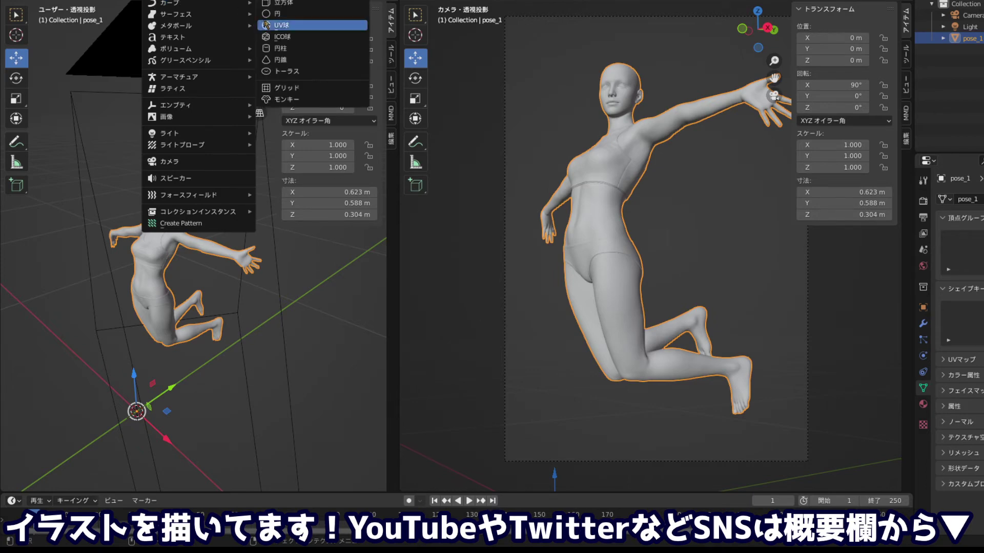
click(285, 71)
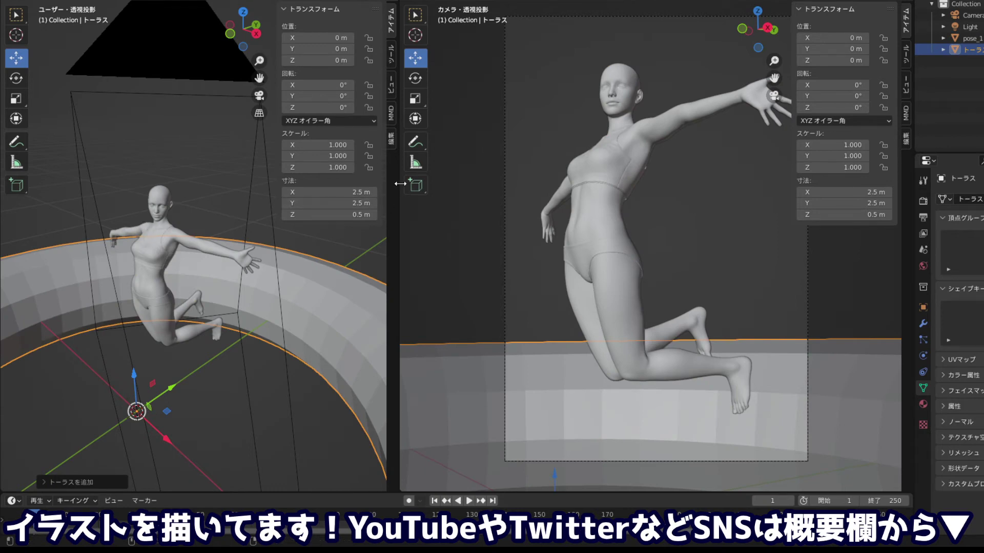
drag(401, 191, 617, 195)
scroll(354, 210, down, 2)
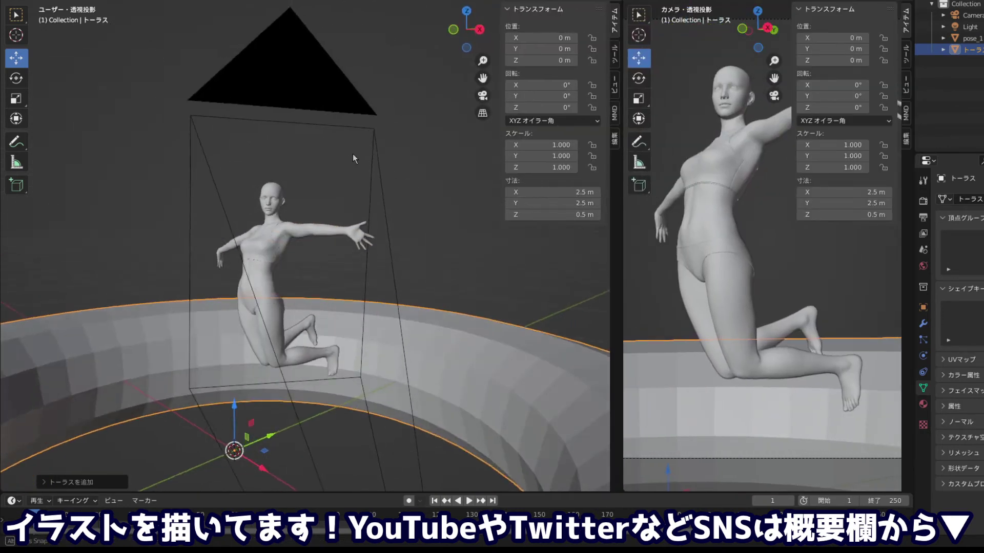
scroll(389, 236, down, 1)
scroll(461, 305, down, 3)
scroll(401, 316, up, 2)
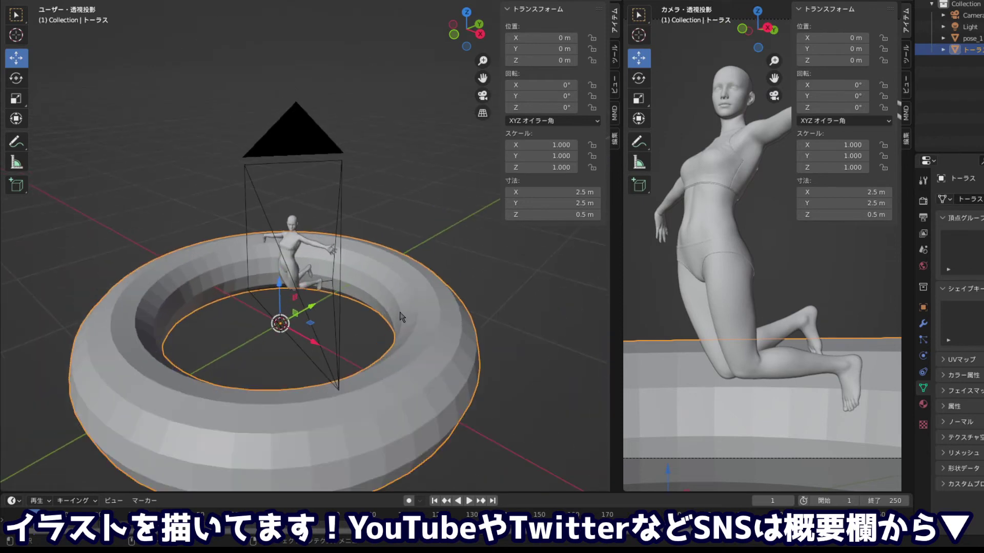
Stand the torus upright on edge and shrink it to about 0.106 scale
key(r)
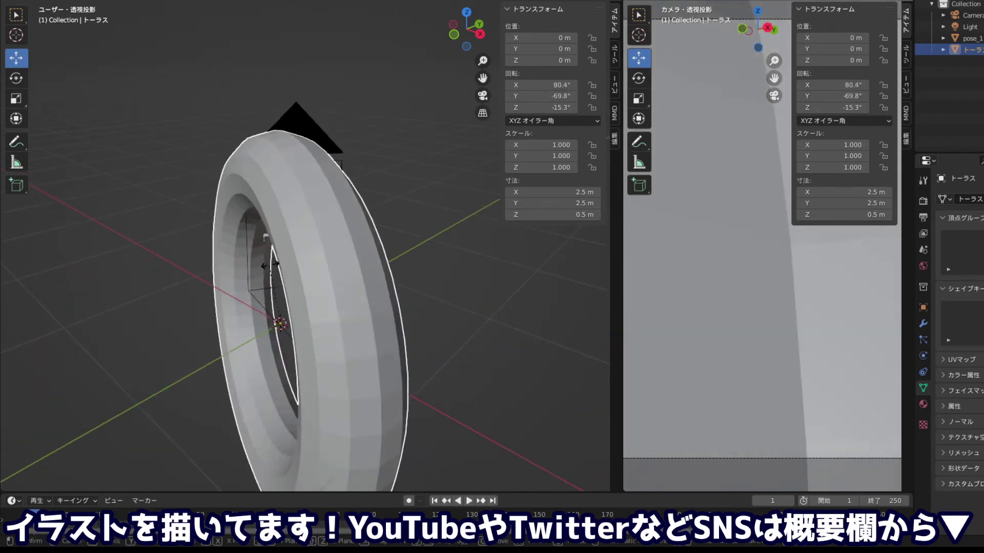
click(472, 77)
click(466, 11)
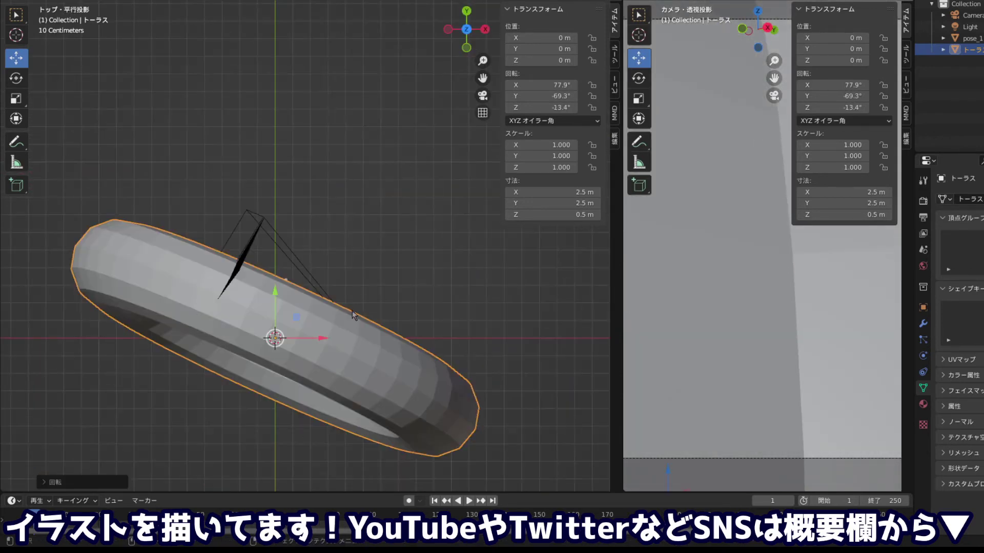
key(r)
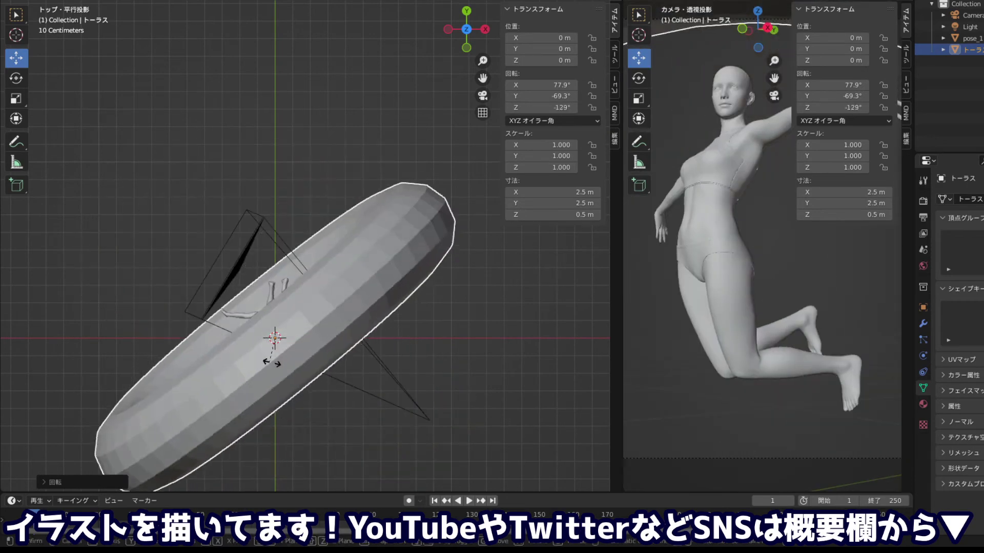
click(287, 364)
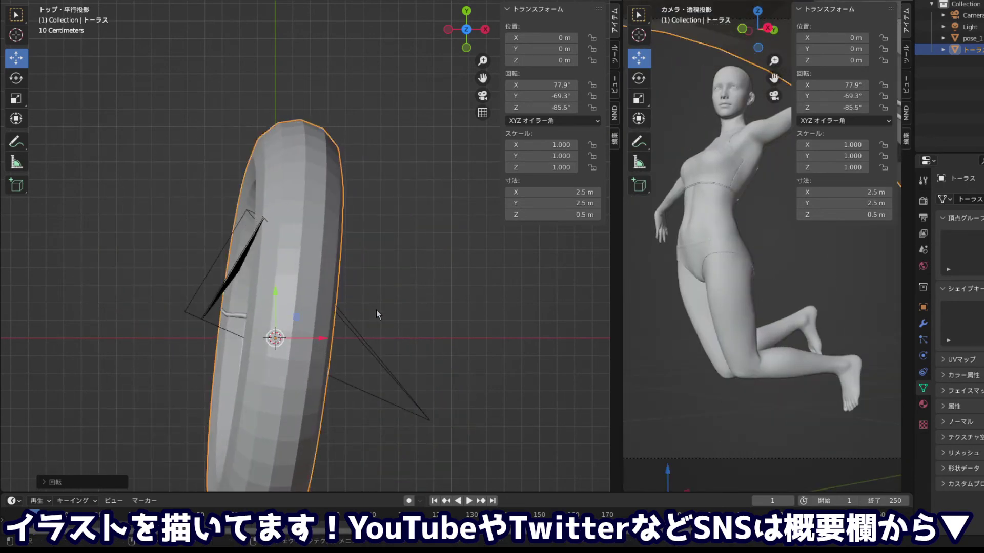
mouse_move(376, 310)
mouse_down()
mouse_move(358, 175)
mouse_move(379, 173)
mouse_up()
key(r)
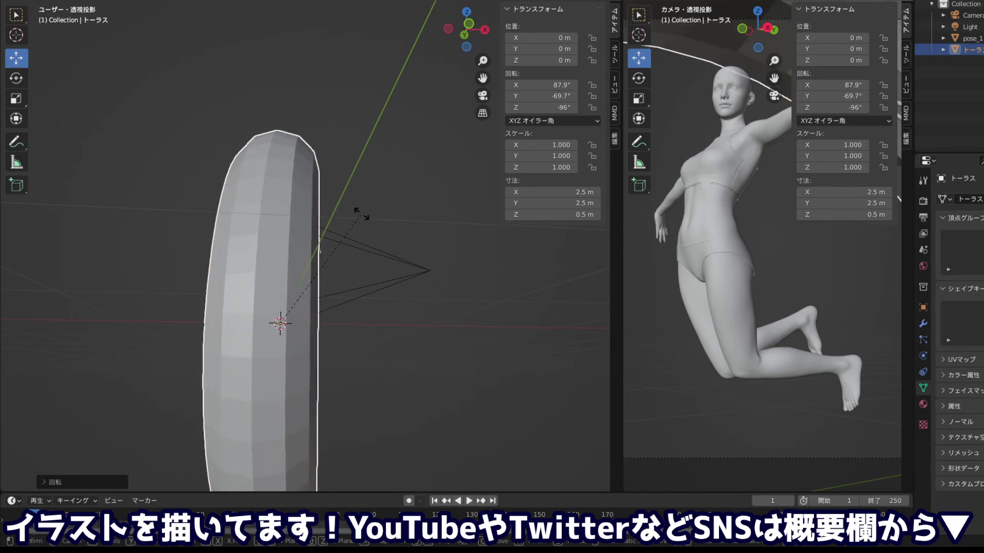
click(361, 214)
key(s)
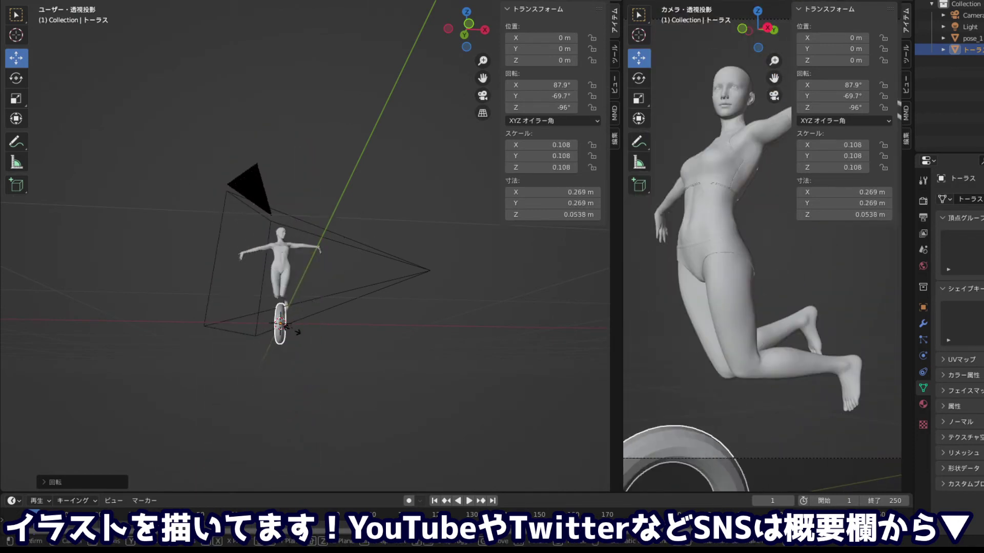
click(294, 336)
Raise the torus to head height and slide it toward the outstretched arm
key(g)
key(z)
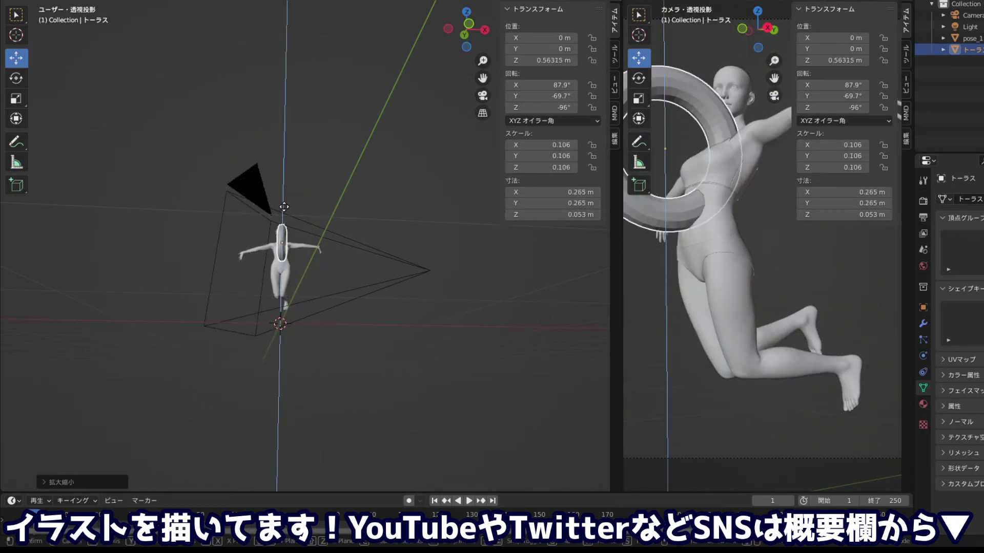
click(295, 235)
mouse_move(310, 248)
mouse_down()
mouse_move(330, 239)
mouse_move(353, 275)
mouse_move(404, 267)
mouse_move(365, 291)
mouse_move(394, 212)
mouse_move(368, 279)
mouse_move(377, 277)
mouse_up()
scroll(331, 238, up, 2)
scroll(330, 238, up, 3)
Align the ring along the arm from top view and shrink it to arm thickness
key(r)
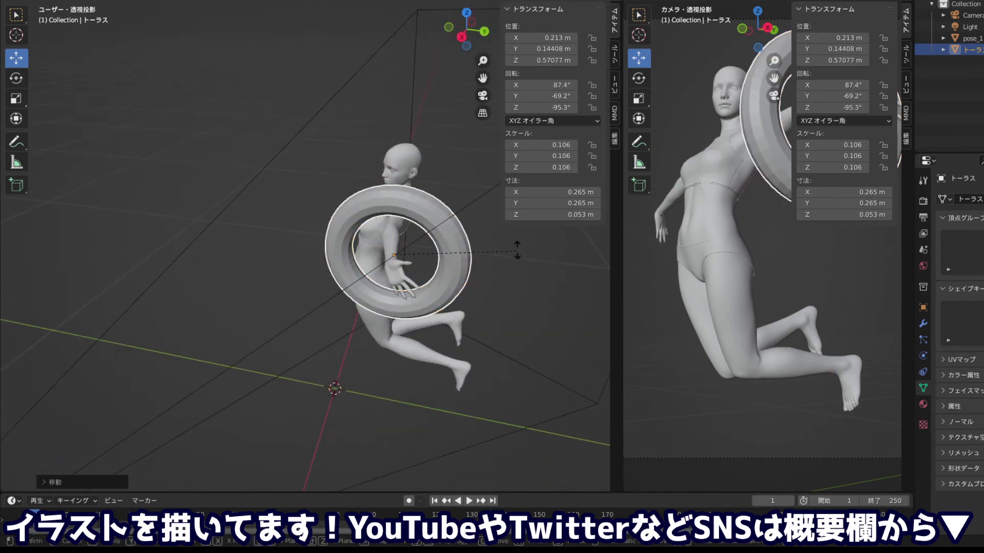
click(516, 247)
click(466, 11)
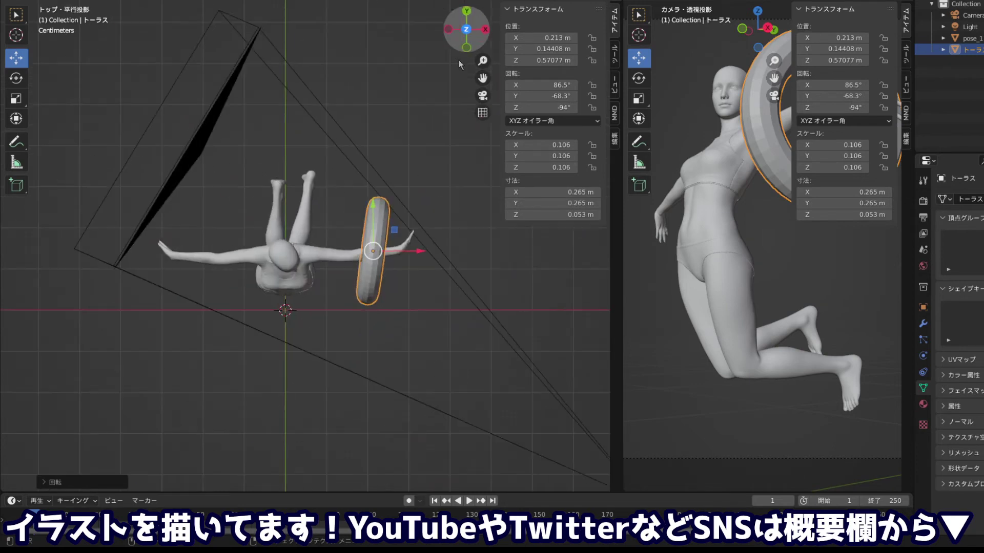
key(r)
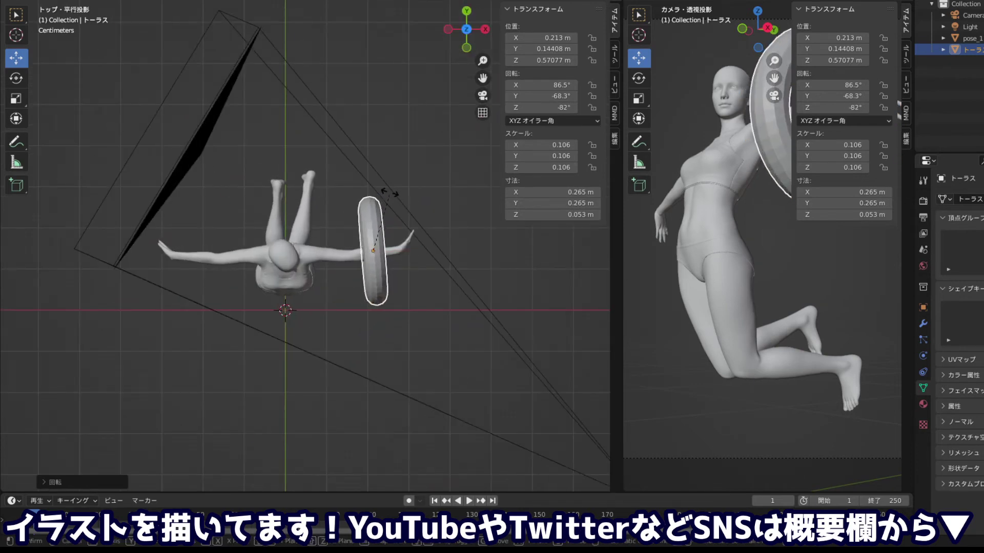
click(396, 206)
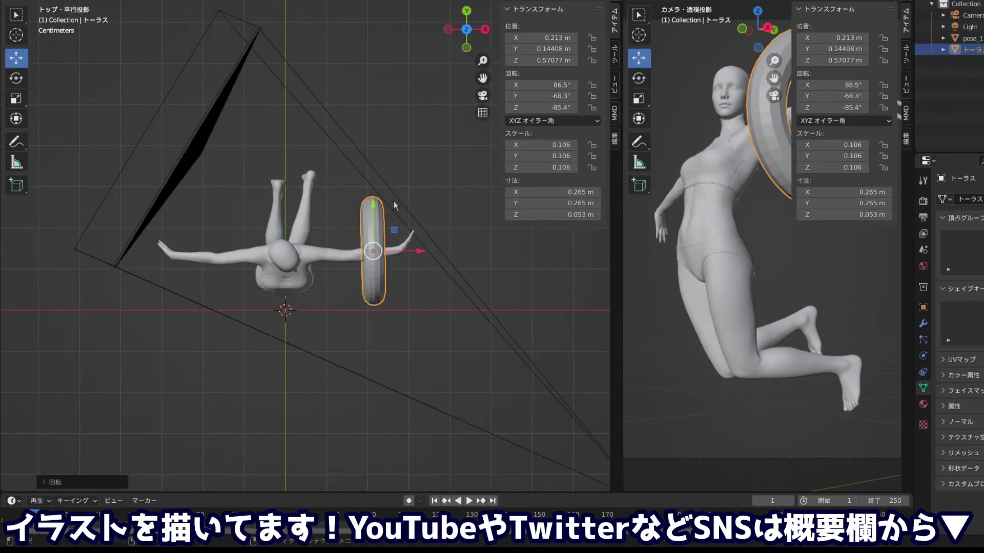
key(r)
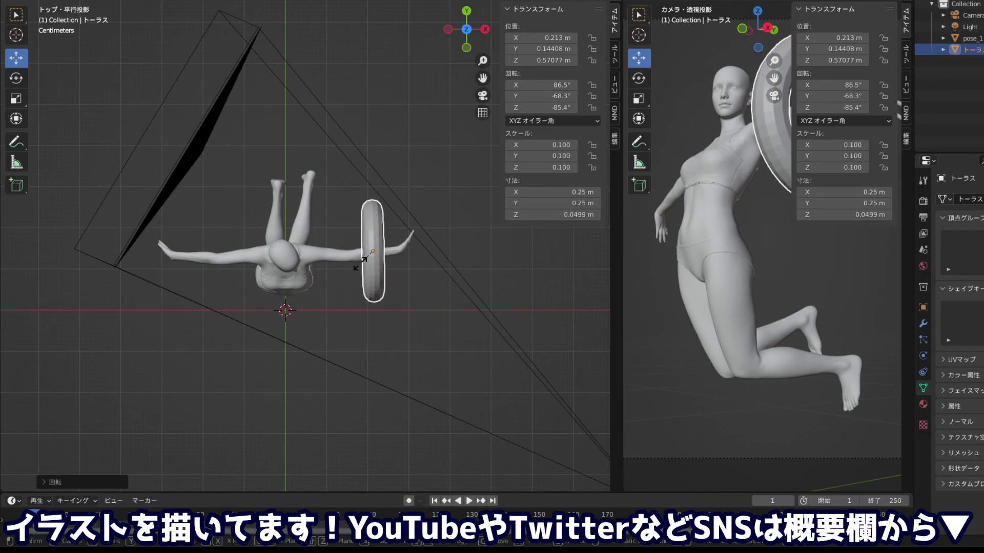
click(384, 279)
key(s)
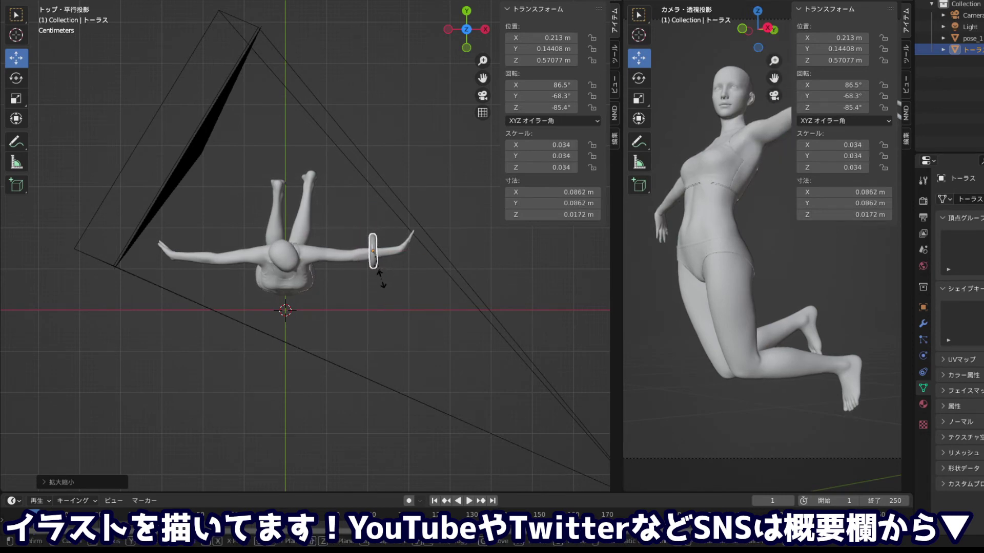
click(379, 266)
Nudge the ring into place at the hand and enlarge it slightly to 0.024 scale
mouse_move(380, 267)
mouse_down()
mouse_move(255, 204)
mouse_move(312, 177)
mouse_up()
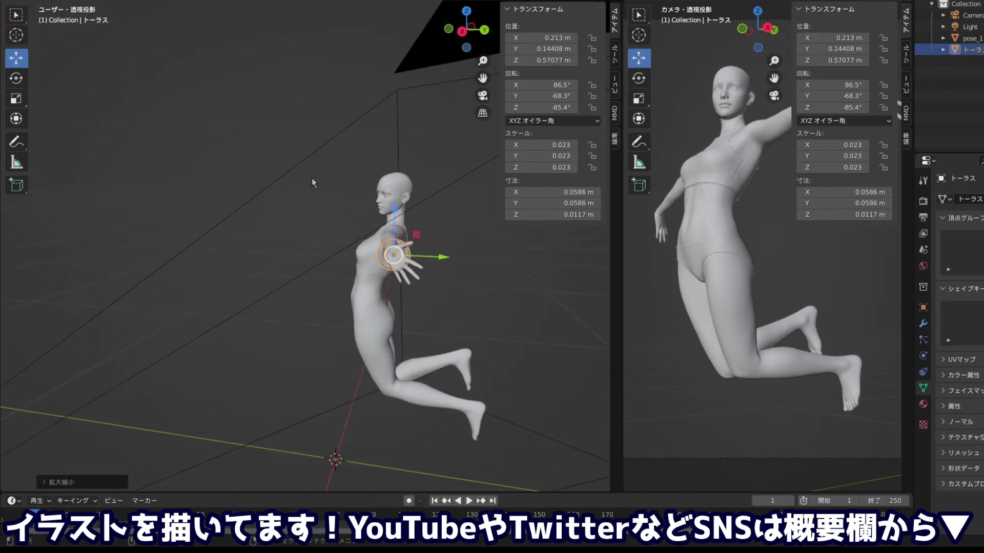
drag(625, 216, 506, 217)
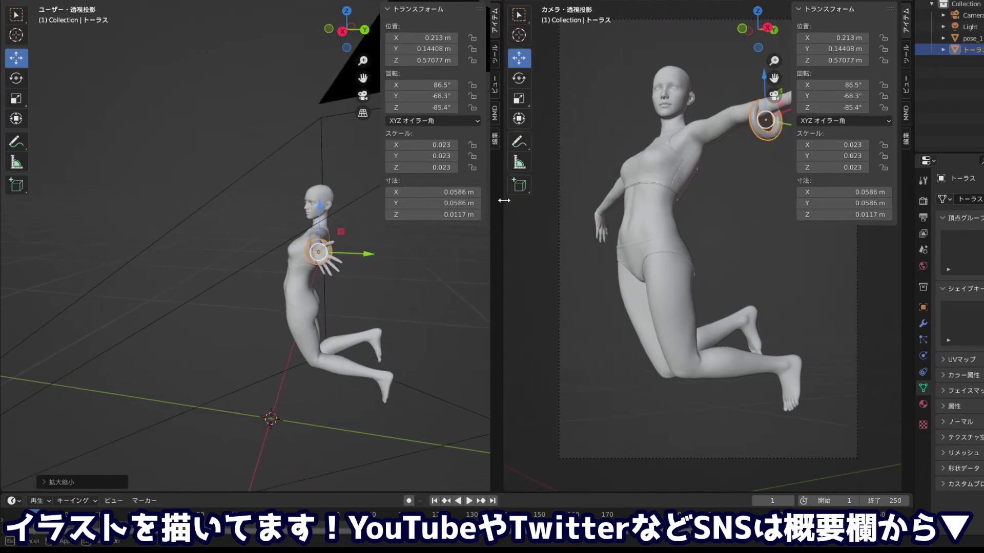
drag(319, 206, 319, 197)
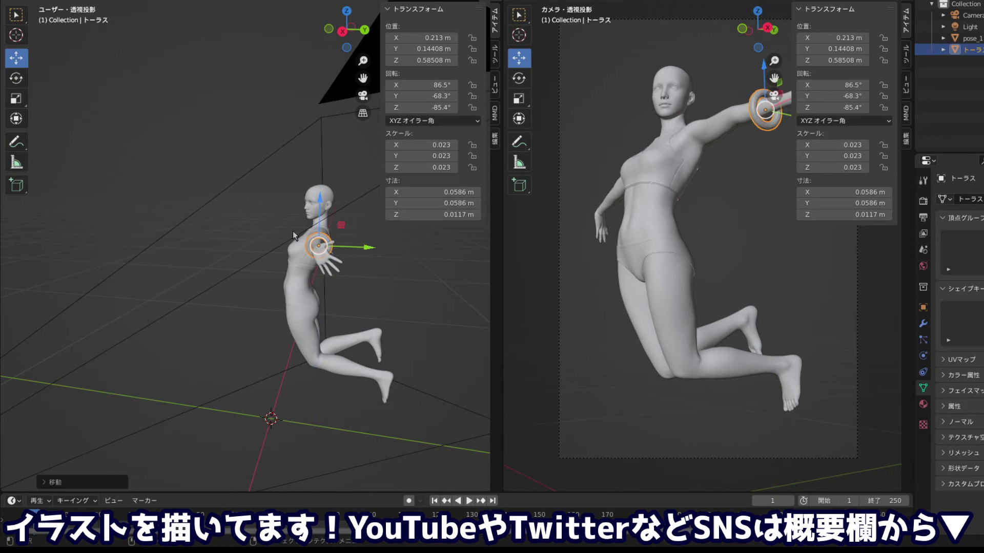
mouse_move(250, 224)
mouse_down()
mouse_move(305, 305)
mouse_move(420, 329)
mouse_move(405, 340)
mouse_up()
click(421, 328)
scroll(404, 341, up, 5)
scroll(407, 343, up, 2)
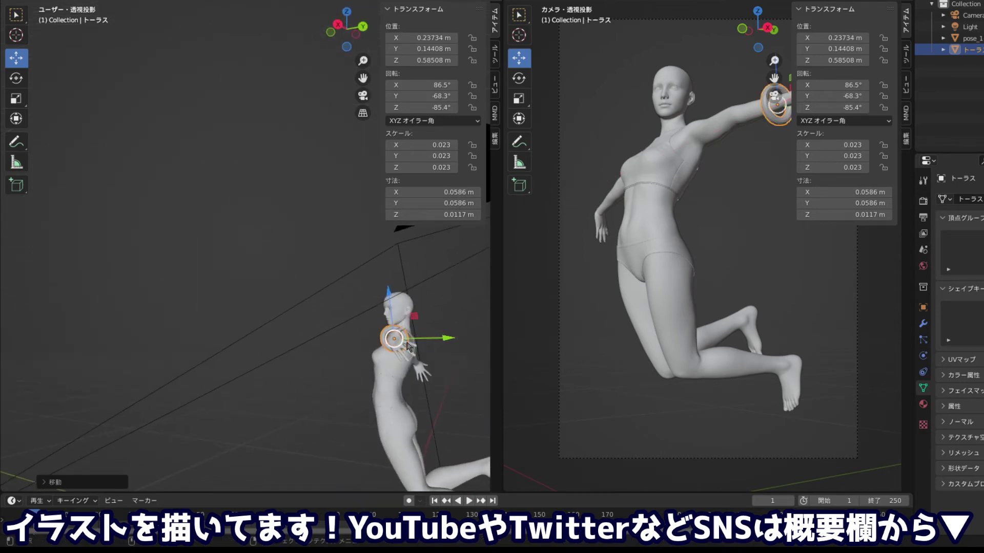
key(s)
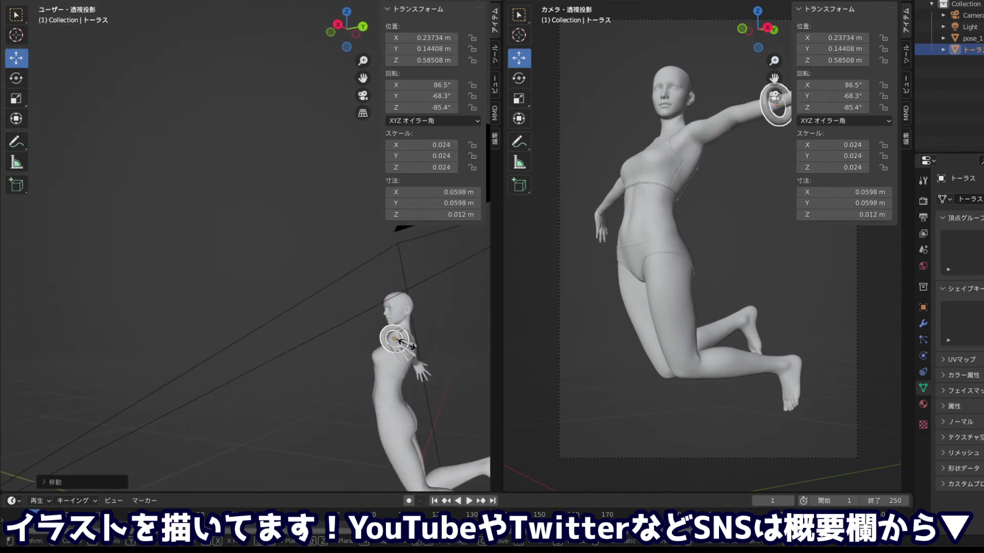
click(406, 344)
click(923, 325)
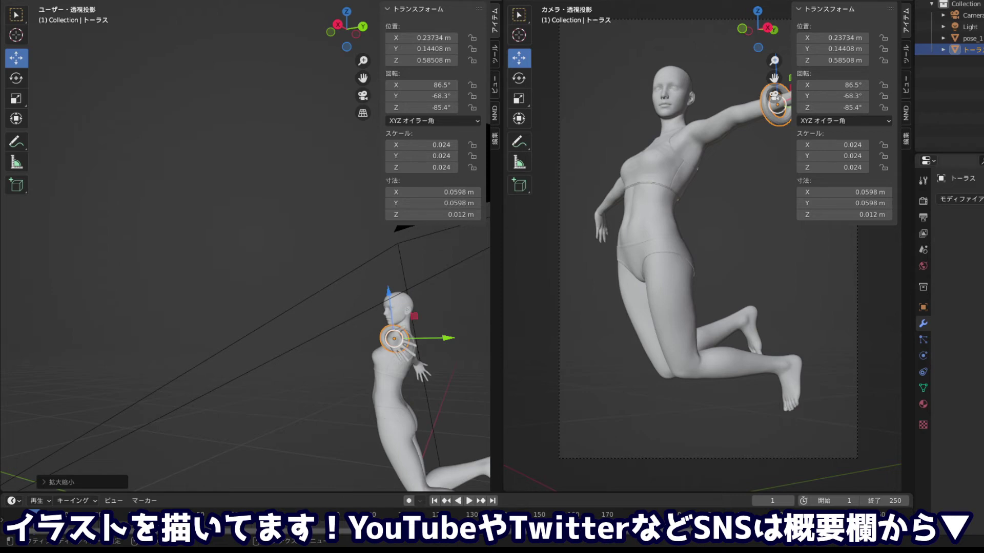
Add a Shrinkwrap modifier targeting pose_1 to the wrist ring and check it from the front
click(941, 200)
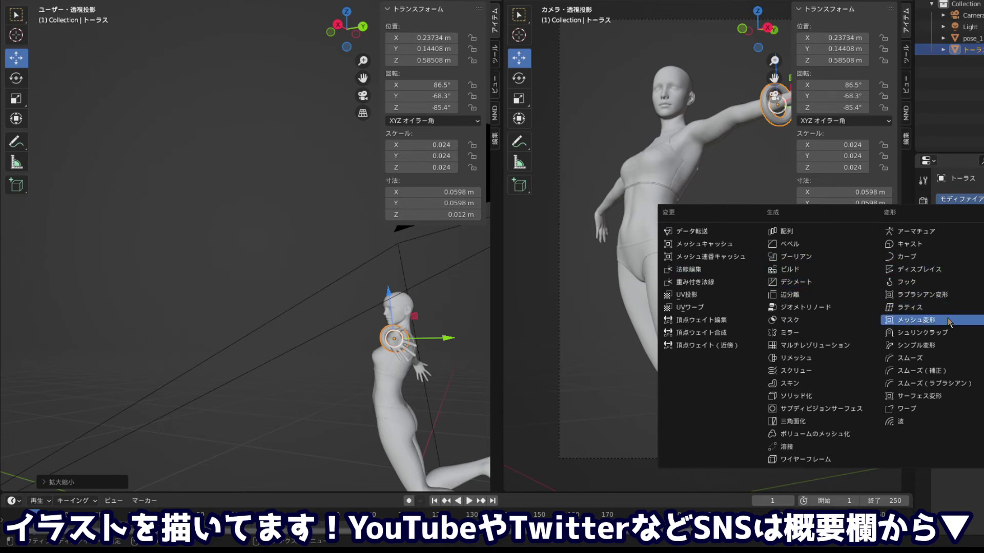
click(942, 332)
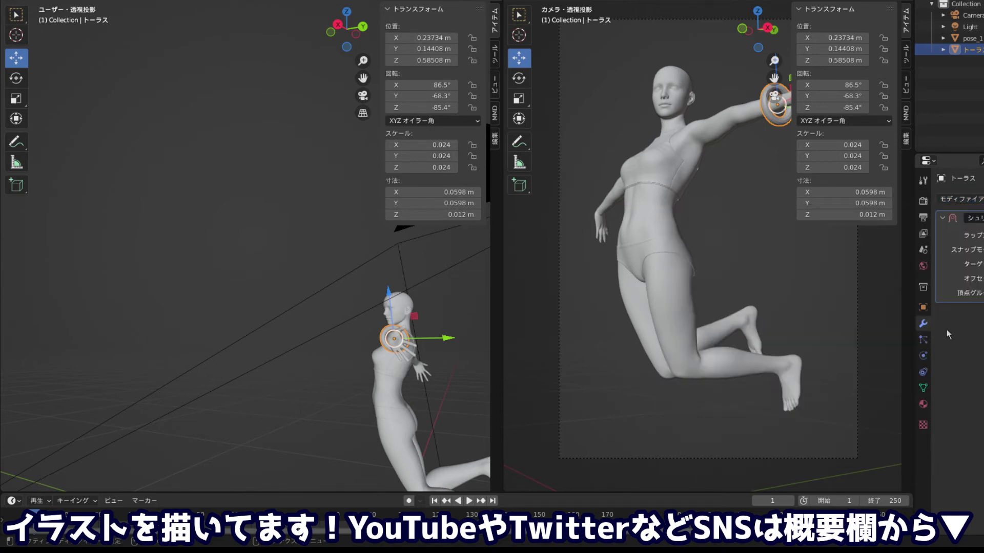
click(979, 263)
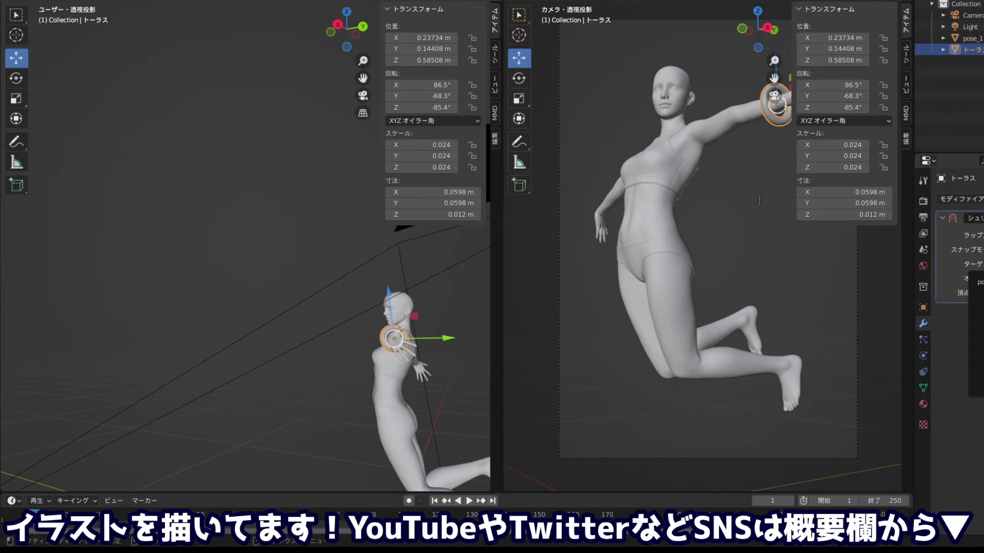
click(978, 283)
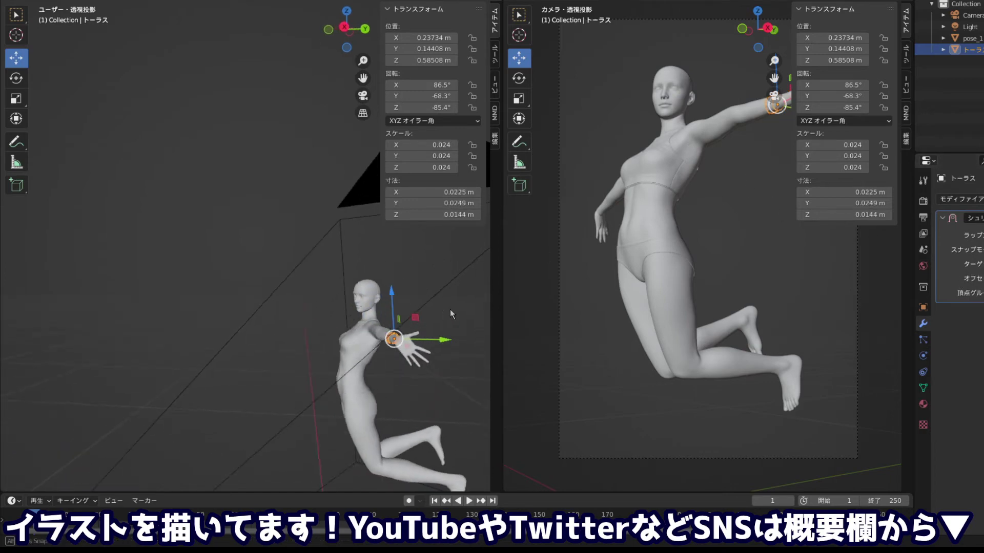
mouse_move(450, 309)
mouse_down()
mouse_move(2, 353)
mouse_move(343, 293)
mouse_move(383, 354)
mouse_up()
scroll(382, 355, down, 6)
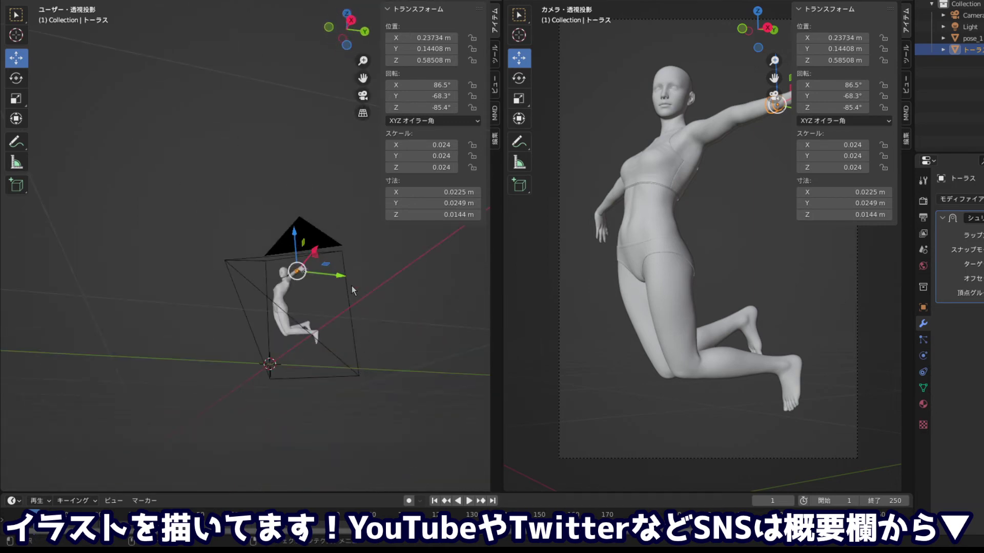
mouse_move(351, 285)
mouse_down()
mouse_move(351, 380)
mouse_move(327, 398)
mouse_move(280, 155)
mouse_move(312, 446)
mouse_move(323, 440)
mouse_move(291, 316)
mouse_move(272, 285)
mouse_up()
scroll(351, 379, up, 3)
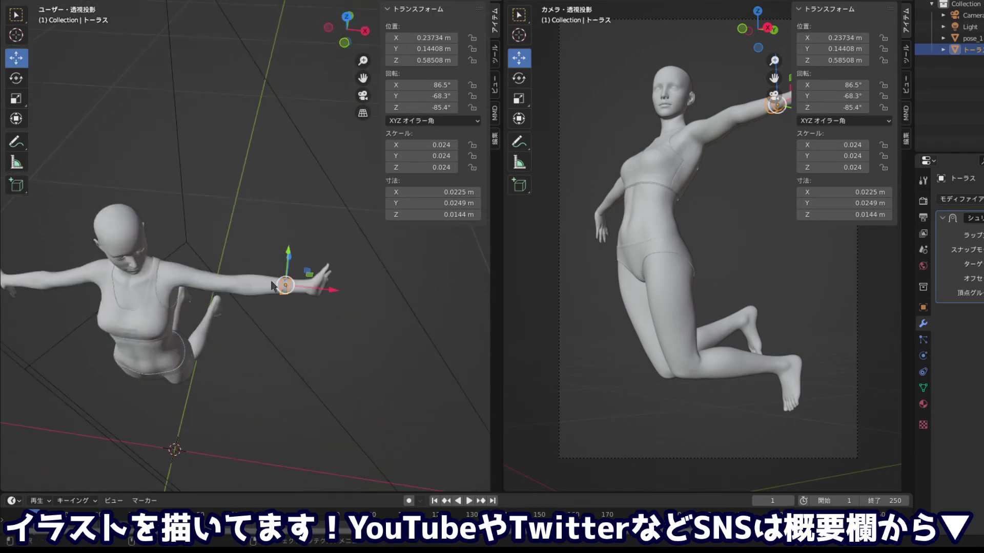
scroll(271, 286, up, 3)
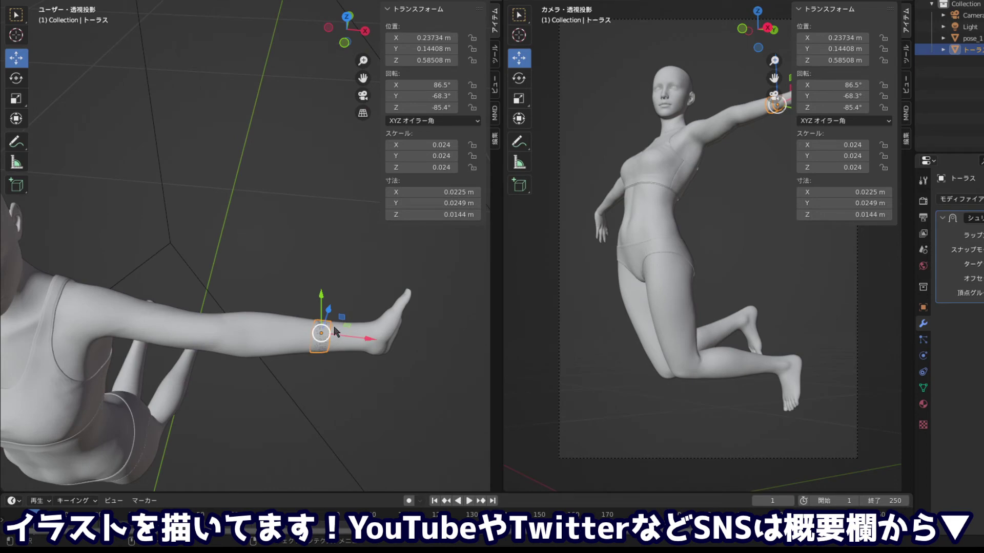
Duplicate the wrist ring with Shift+D and place the copy near the shoulder
key(s)
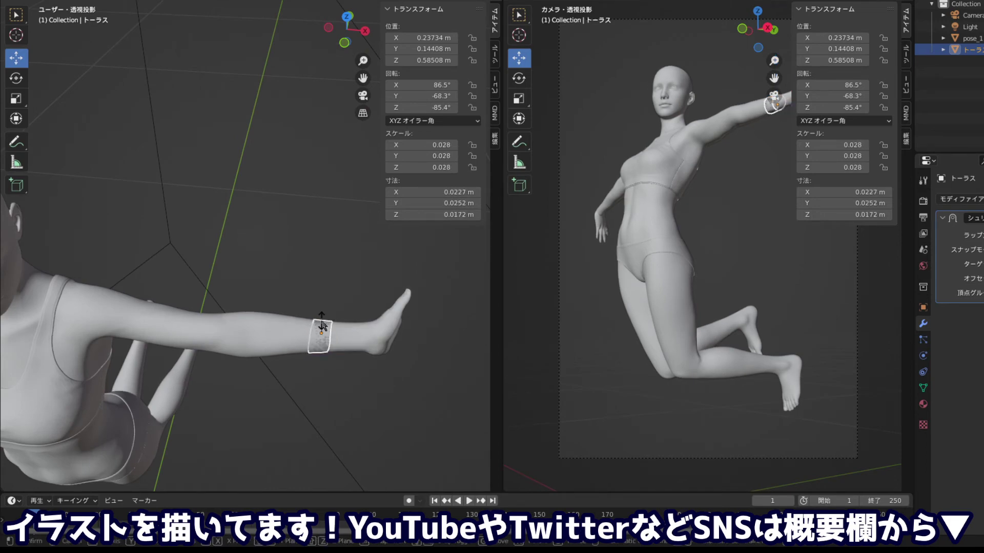
right_click(321, 326)
key(shift+d)
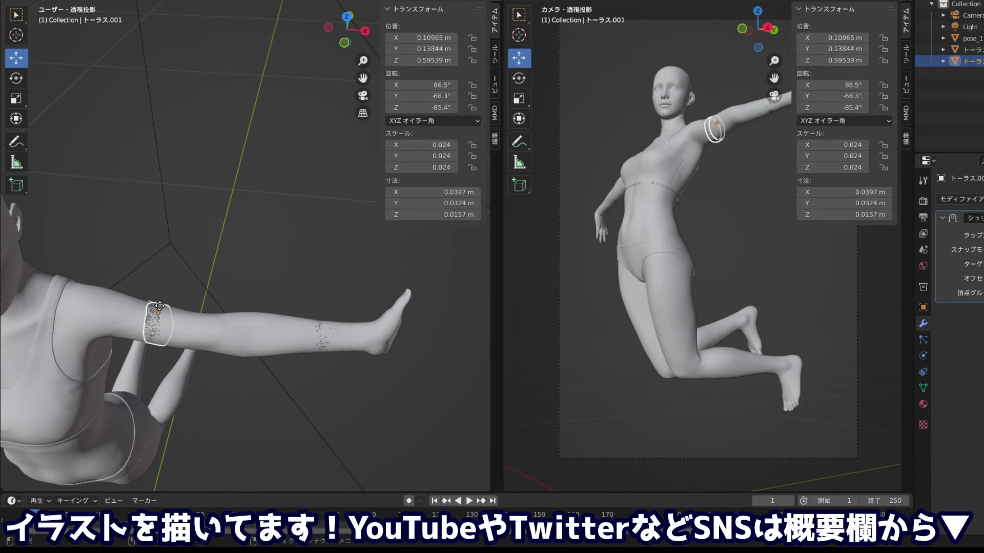
click(163, 310)
mouse_move(163, 310)
mouse_down()
mouse_move(312, 250)
mouse_move(198, 293)
mouse_move(179, 203)
mouse_move(189, 220)
mouse_up()
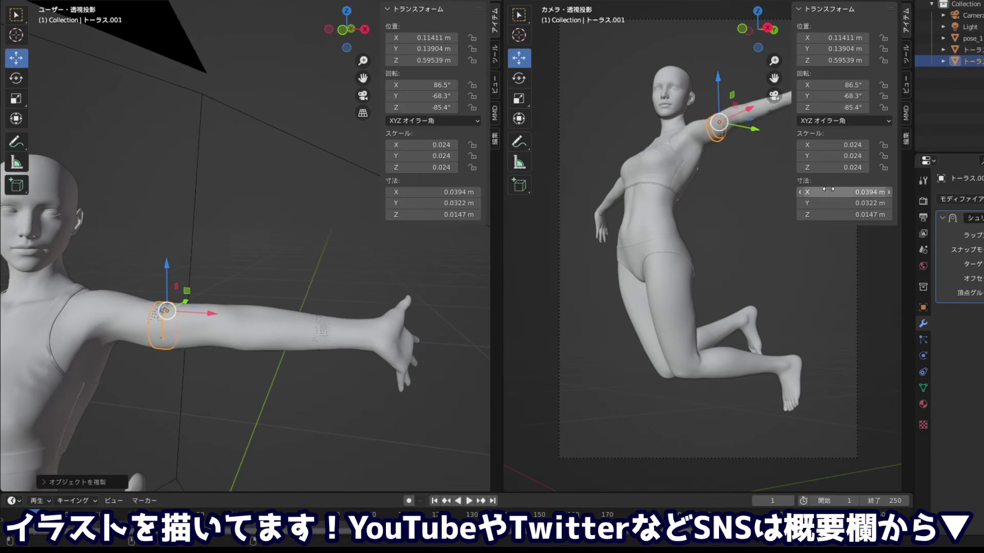
click(923, 404)
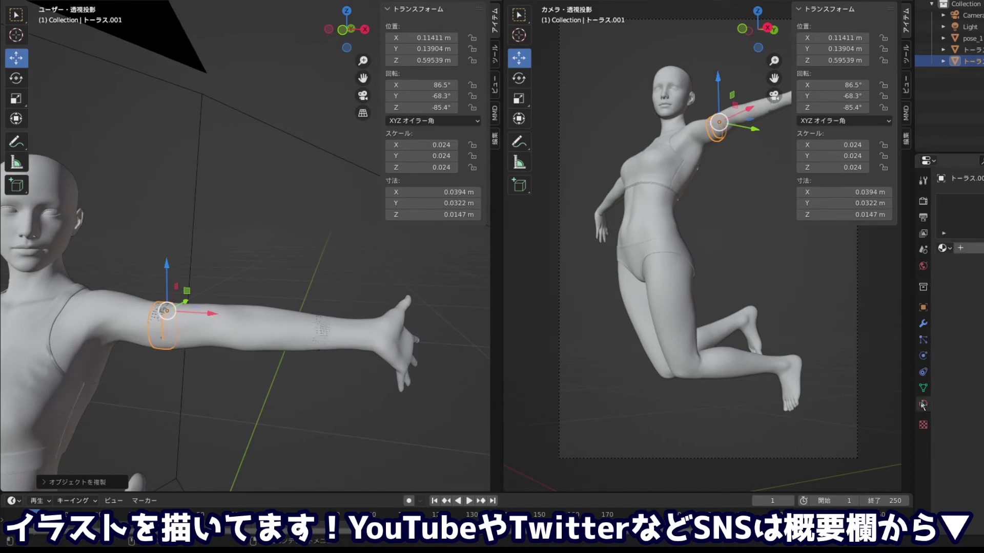
Create a new material for the upper-arm ring トーラス.001
click(943, 248)
key(Escape)
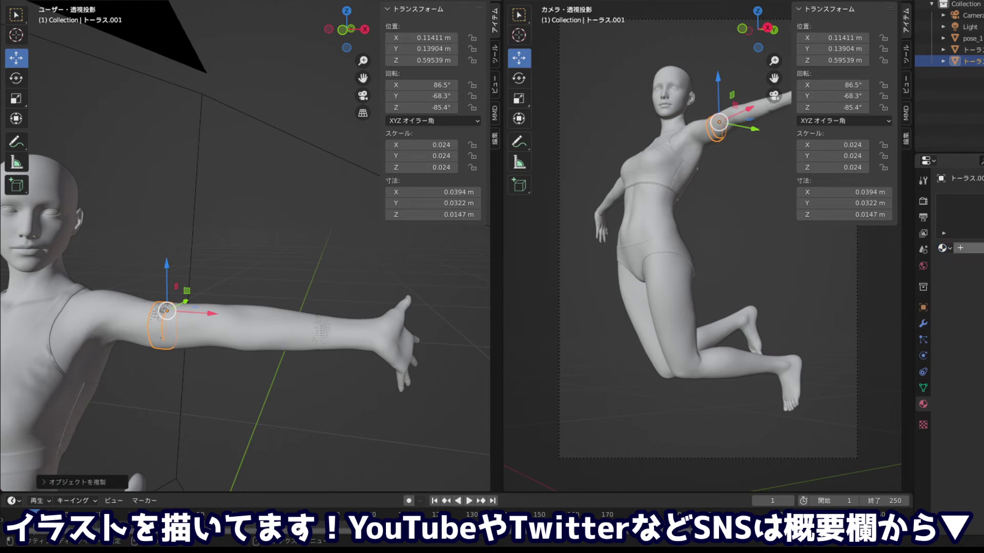
click(963, 248)
click(946, 249)
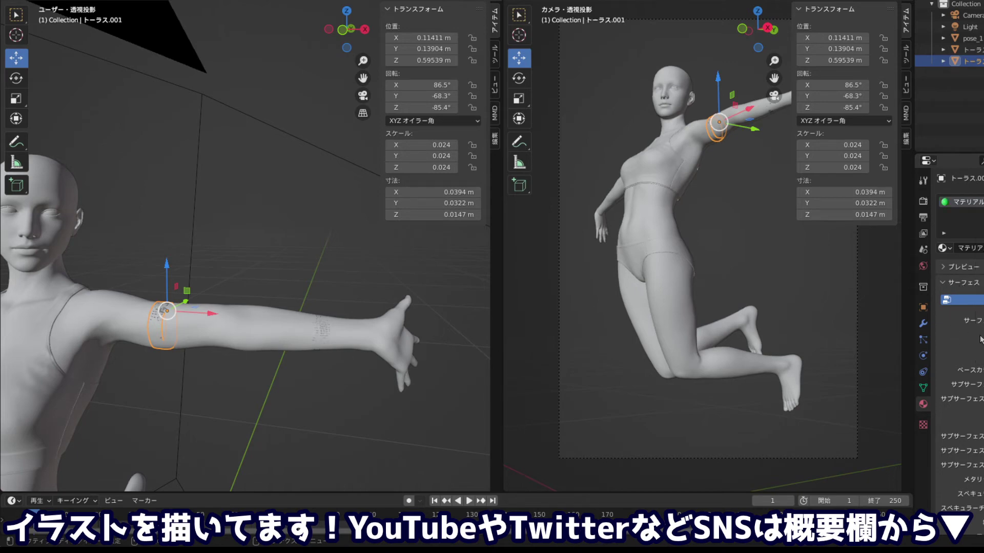
Assign that new material to the wrist ring トーラス from the browse list
click(966, 50)
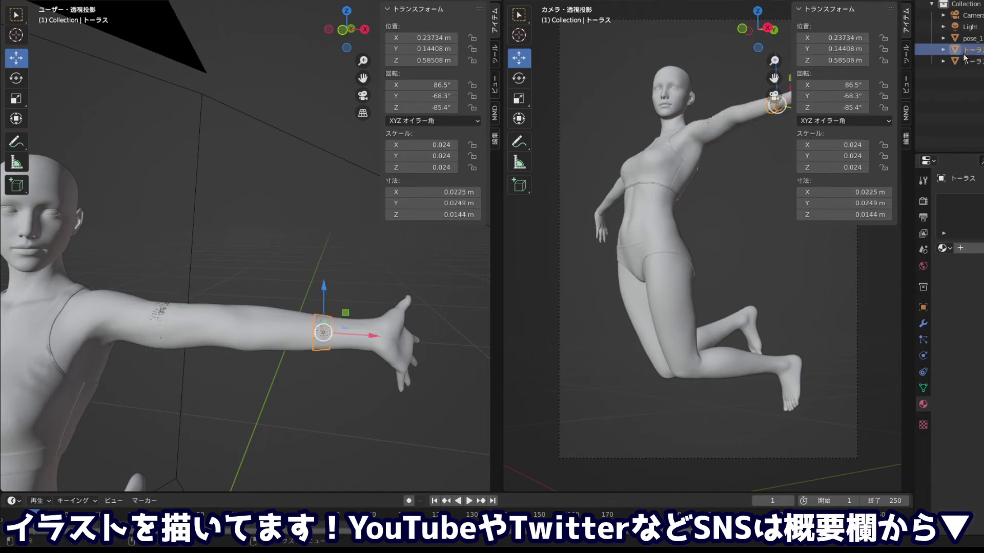
click(943, 248)
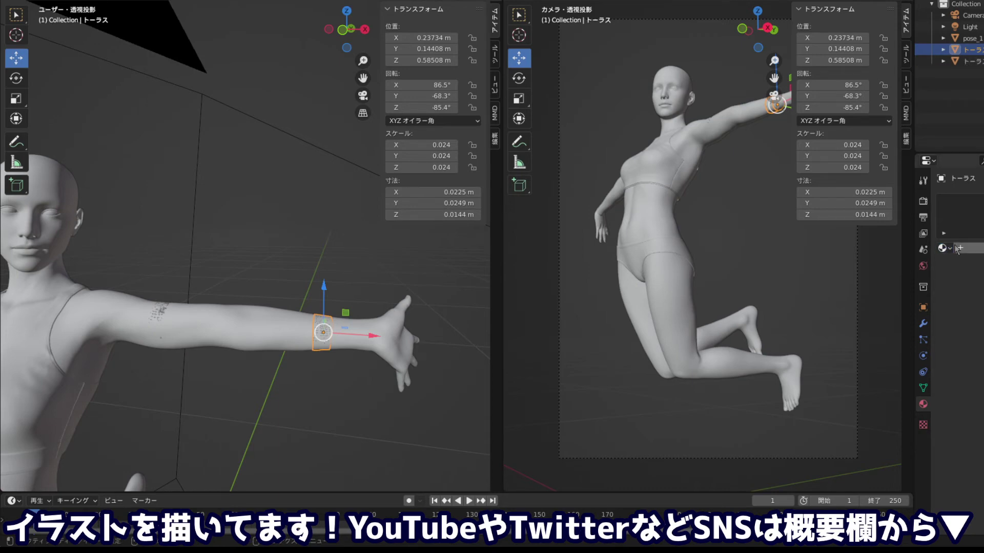
click(943, 248)
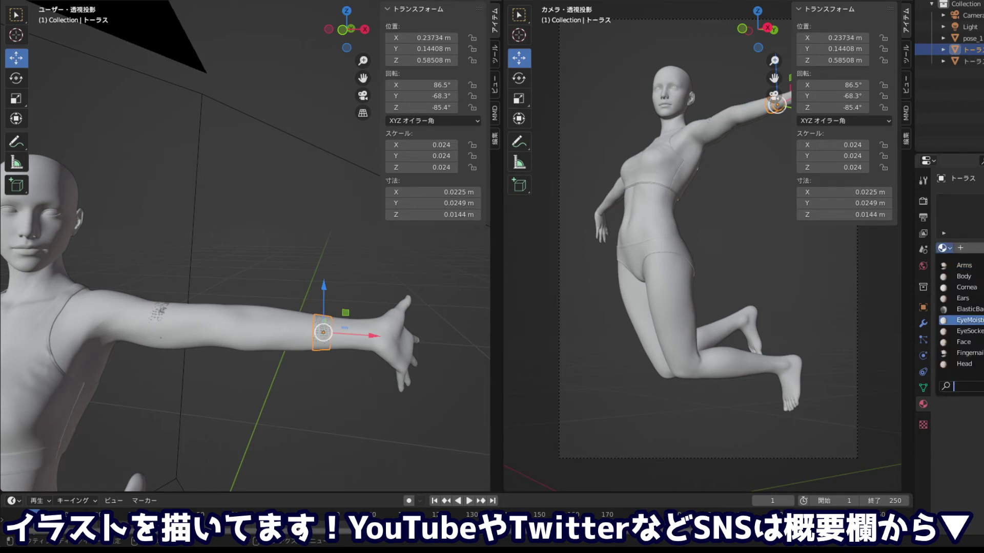
scroll(966, 328, down, 5)
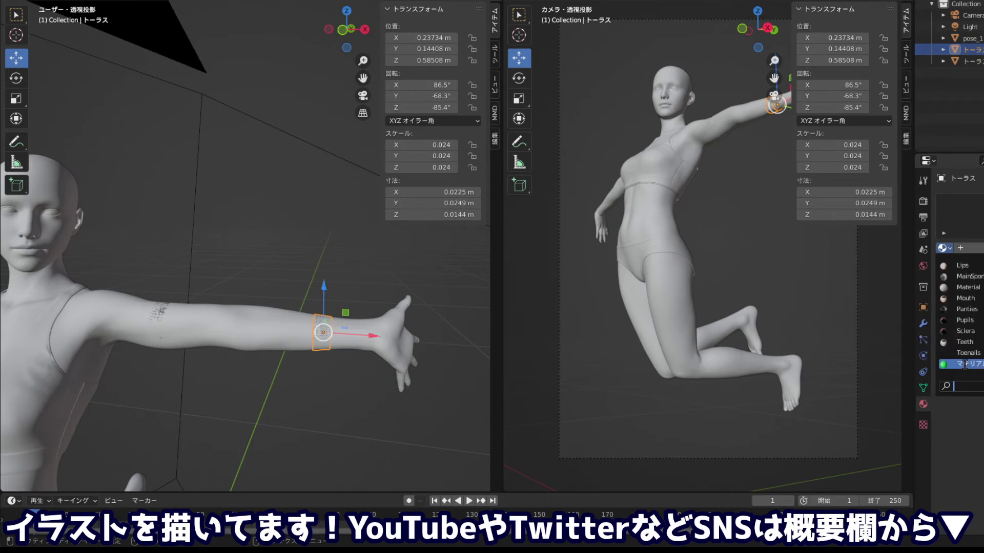
click(966, 364)
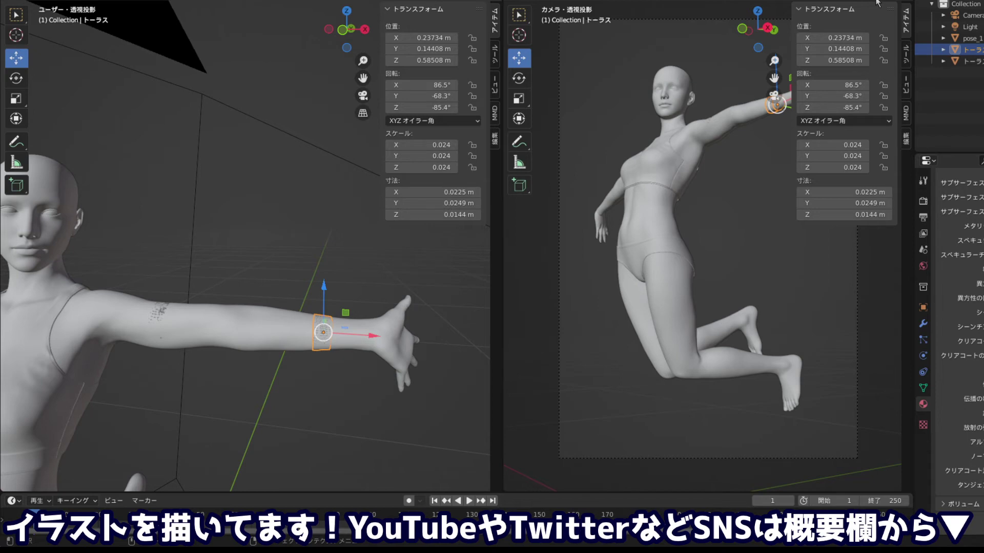
Fit the camera frame with Home and widen the right viewport
key(Home)
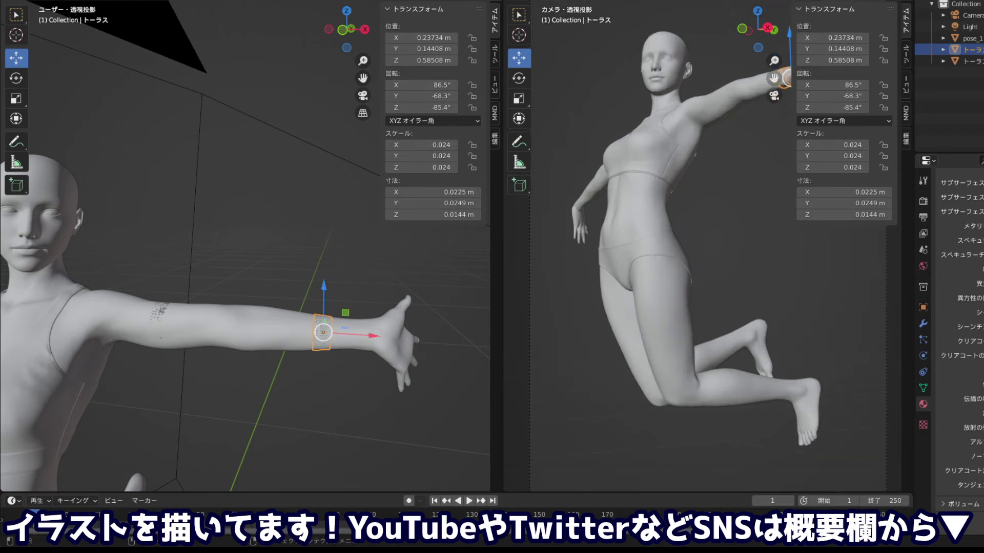
scroll(660, 109, down, 3)
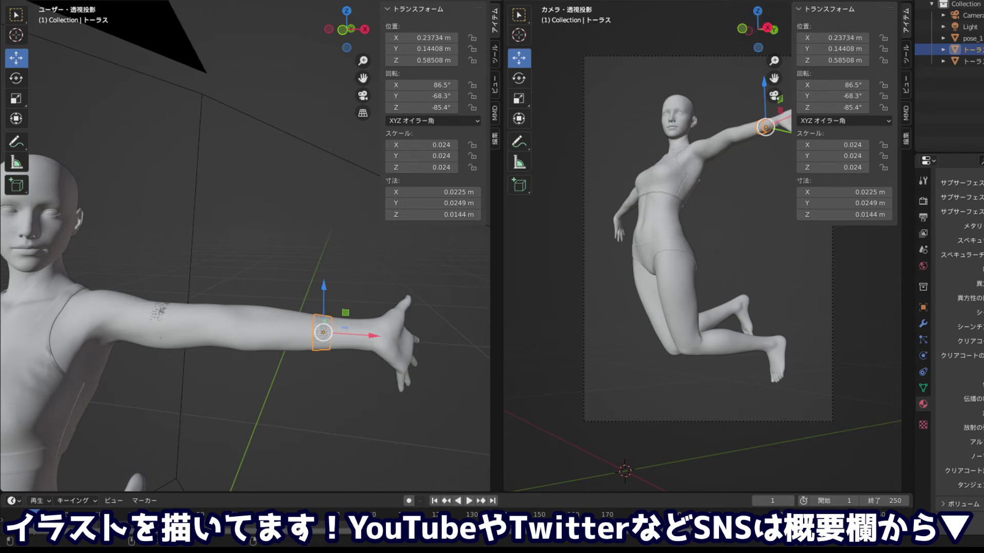
click(871, 1)
drag(500, 3, 426, 3)
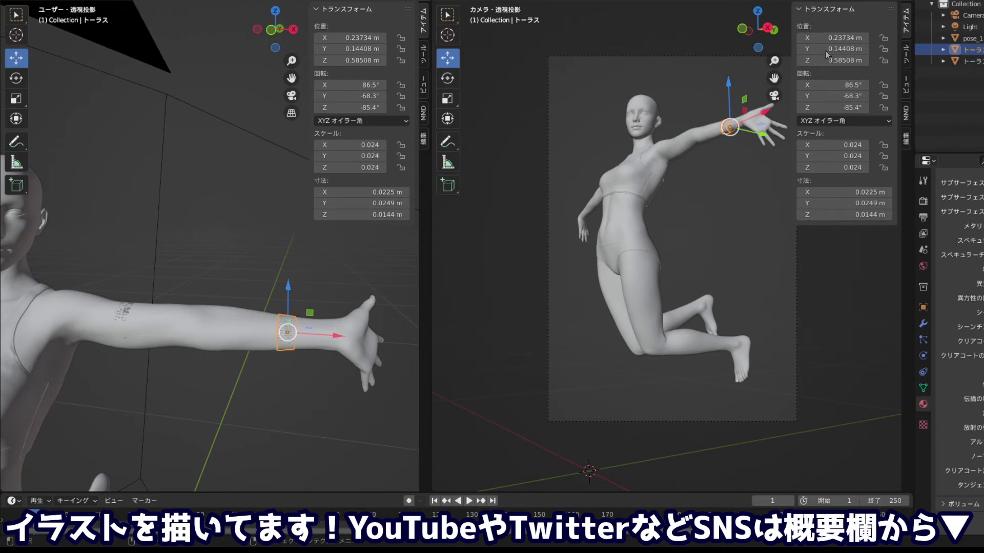
Switch the right view to Material Preview, leave camera view, and show トーラス.001's modifiers
key(z)
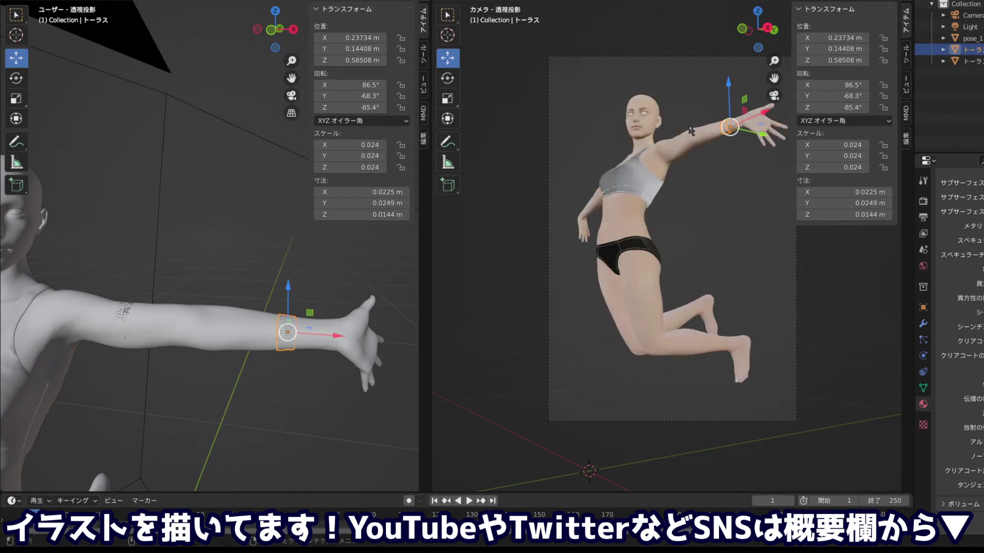
key(KP_0)
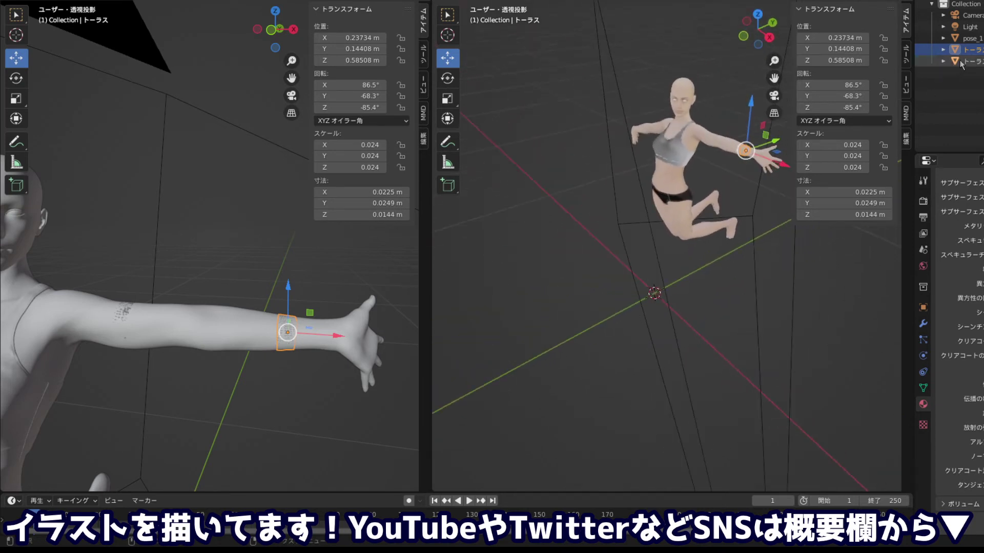
click(970, 61)
click(922, 323)
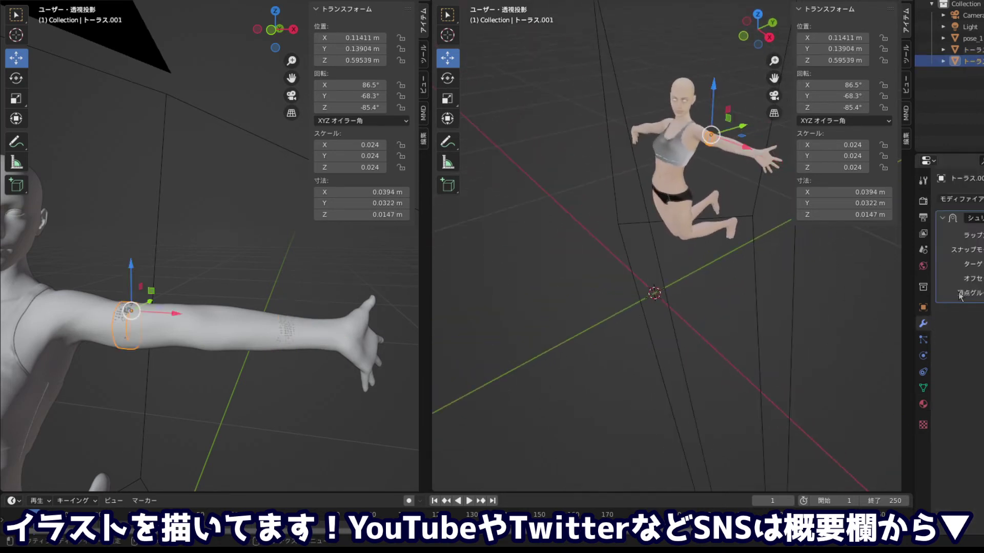
key(s)
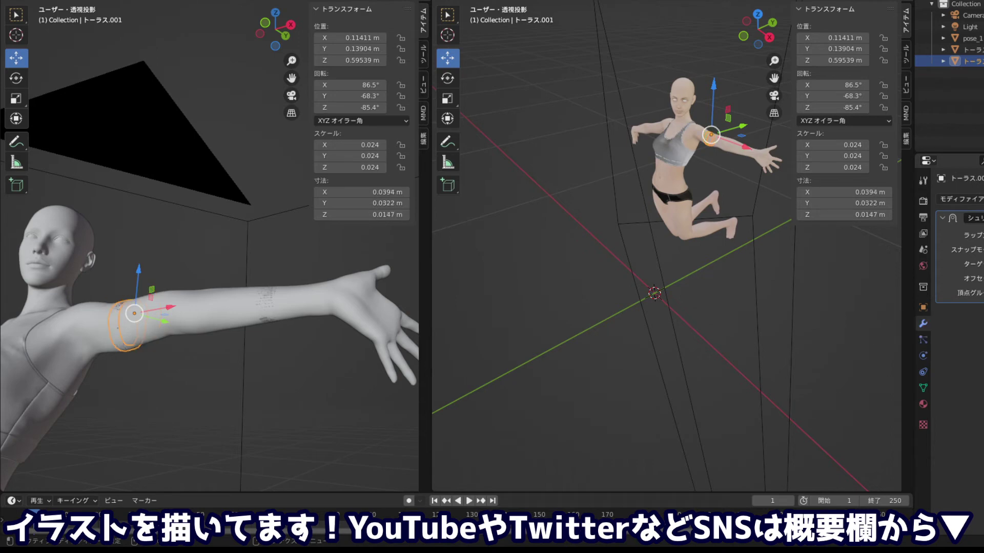
scroll(724, 128, down, 8)
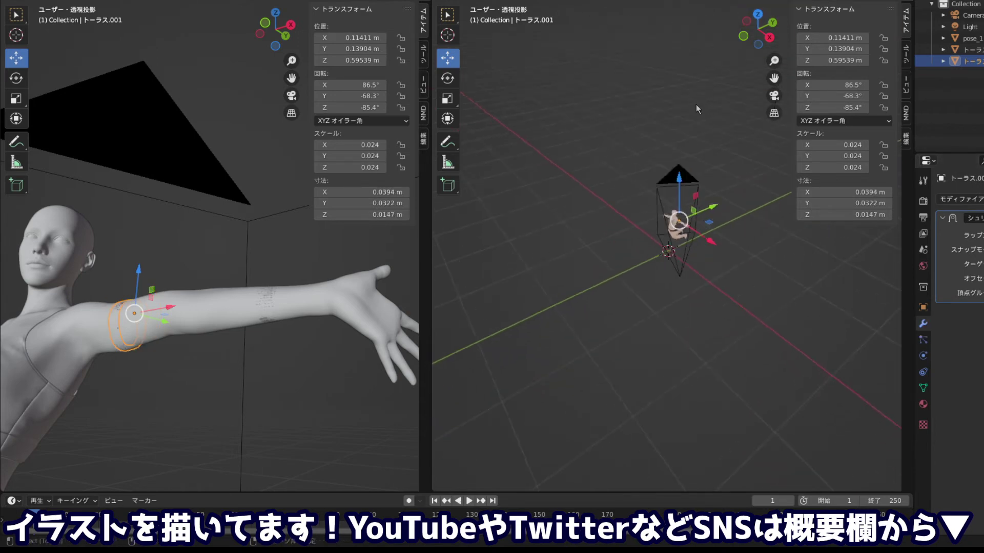
scroll(668, 208, up, 2)
scroll(570, 172, up, 3)
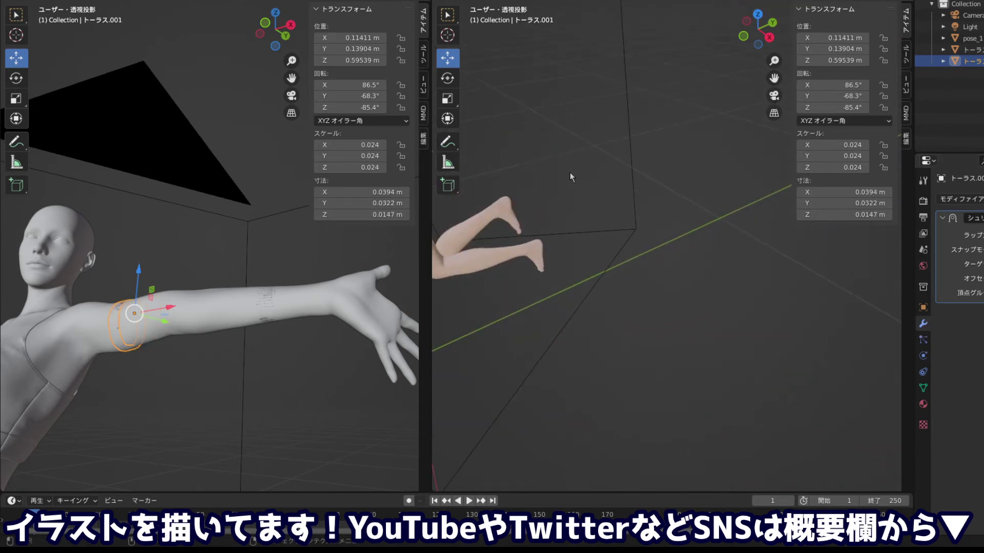
scroll(650, 182, up, 2)
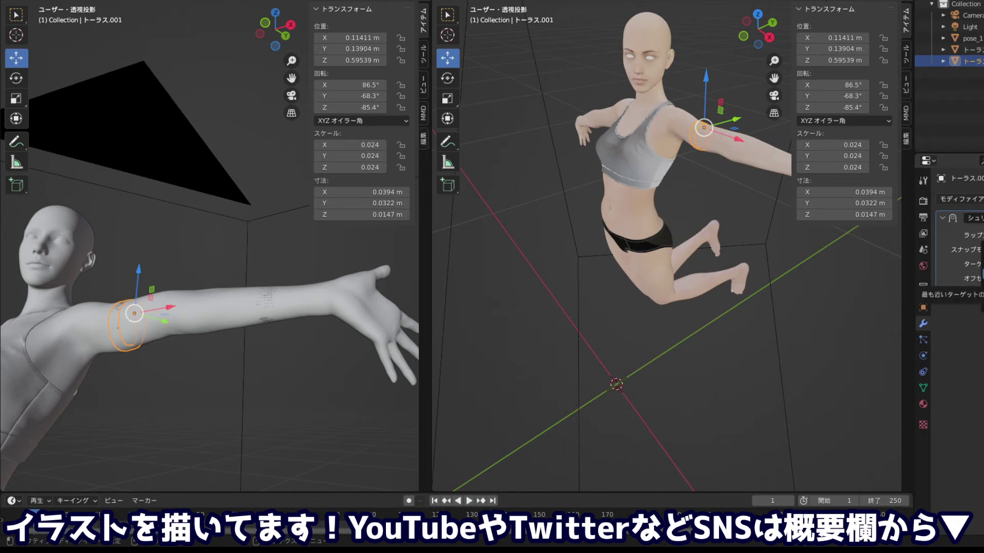
Try and undo other Shrinkwrap wrap methods, then enlarge the upper-arm ring to about 0.0454 m wide
click(976, 234)
key(ctrl+z)
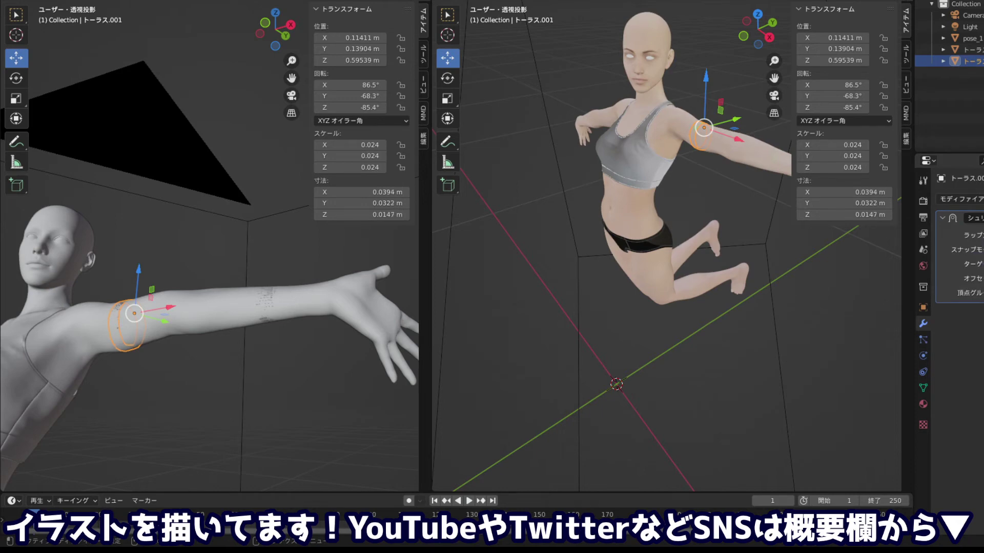
click(979, 276)
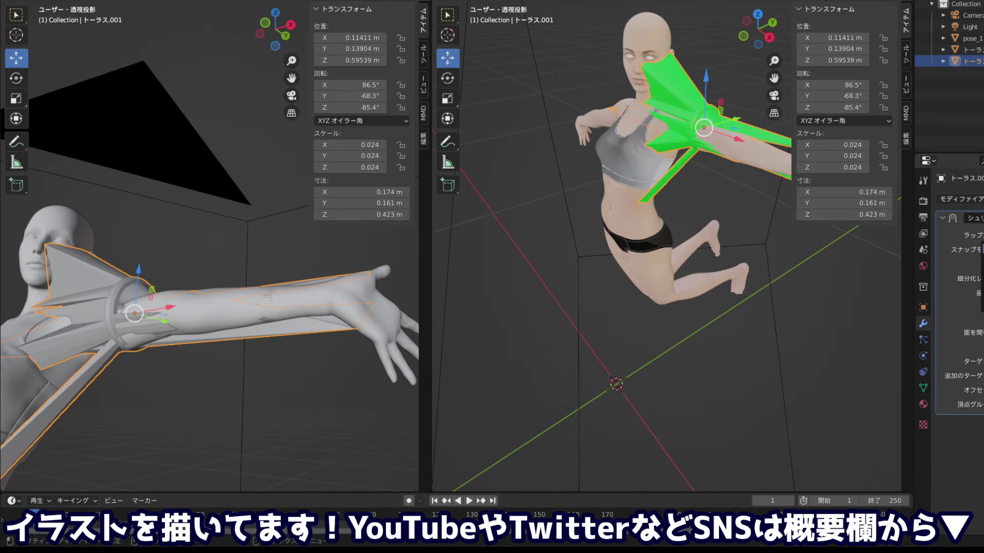
key(ctrl+z)
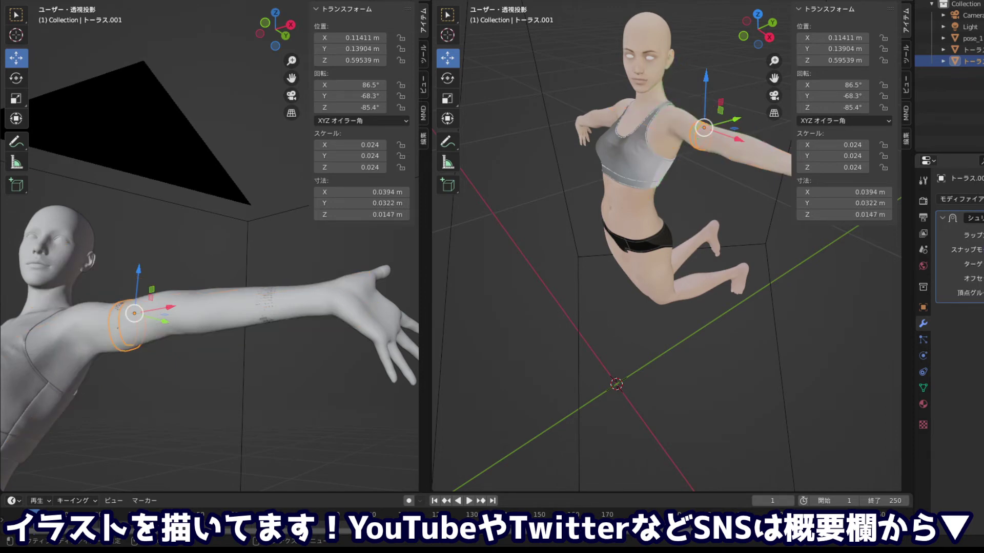
drag(972, 278, 979, 278)
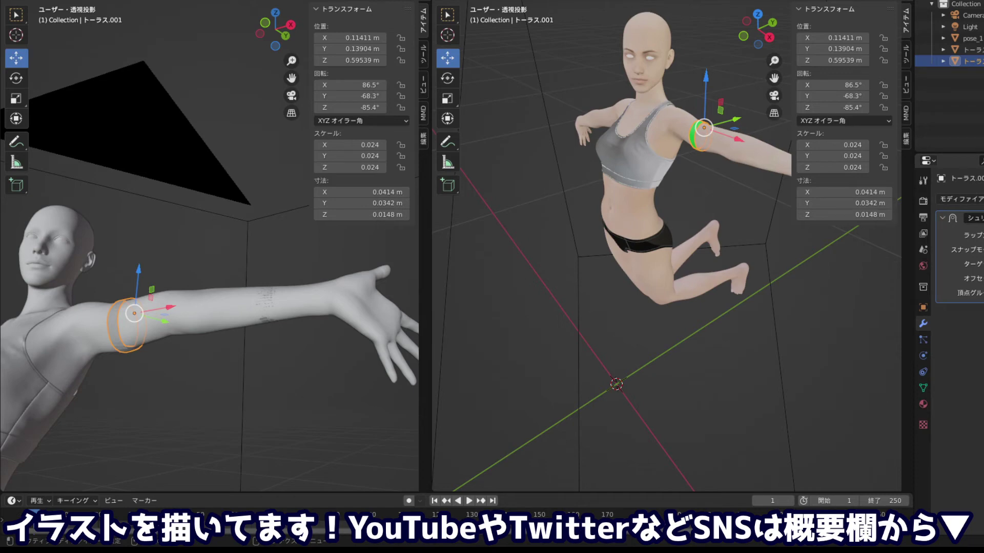
key(ctrl+z)
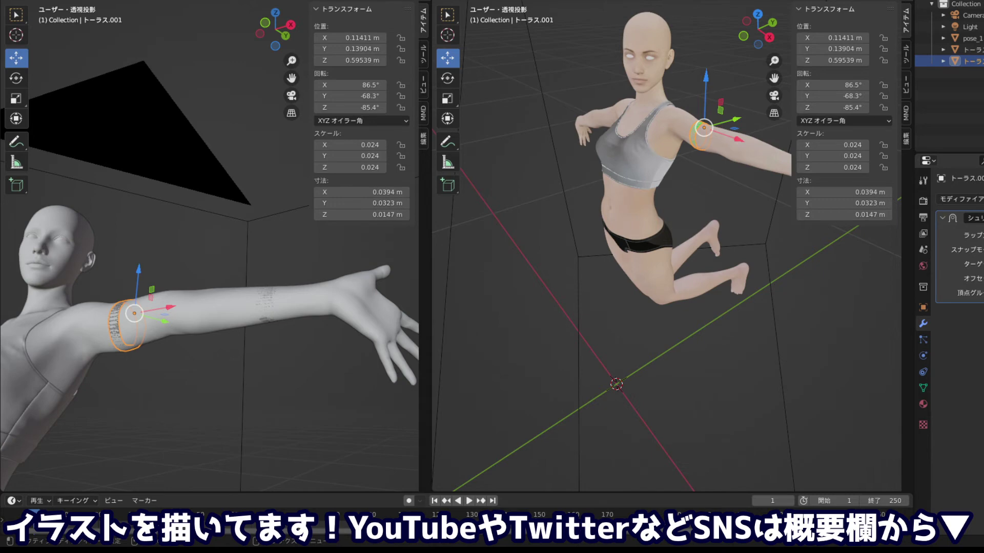
click(258, 223)
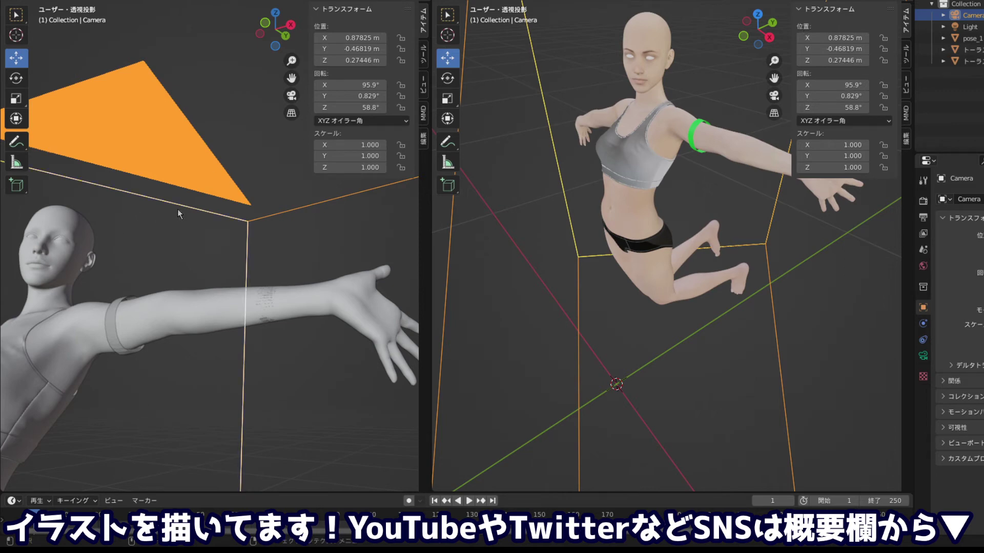
Check the wrist ring, dismiss the Add menu, and reselect the upper-arm ring トーラス.001
click(973, 50)
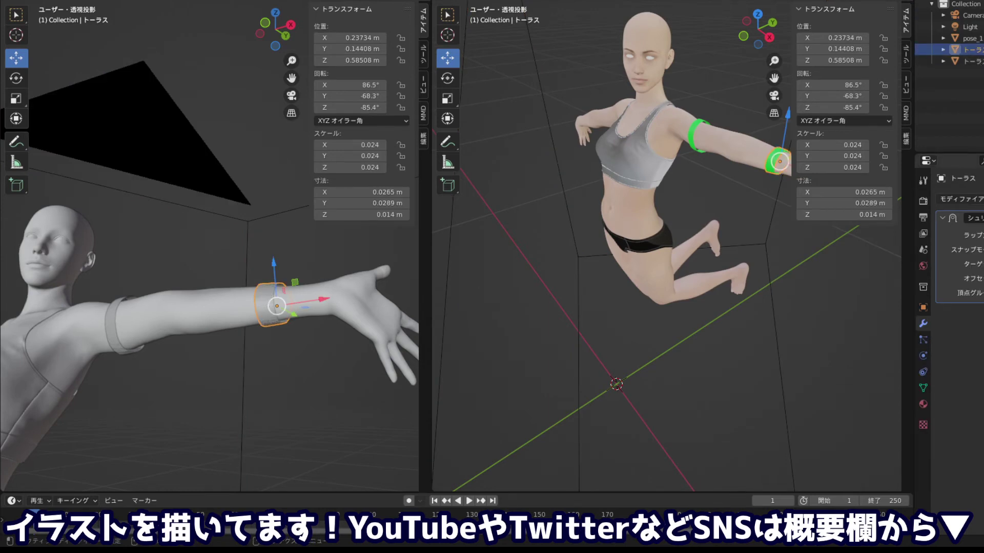
scroll(724, 200, up, 3)
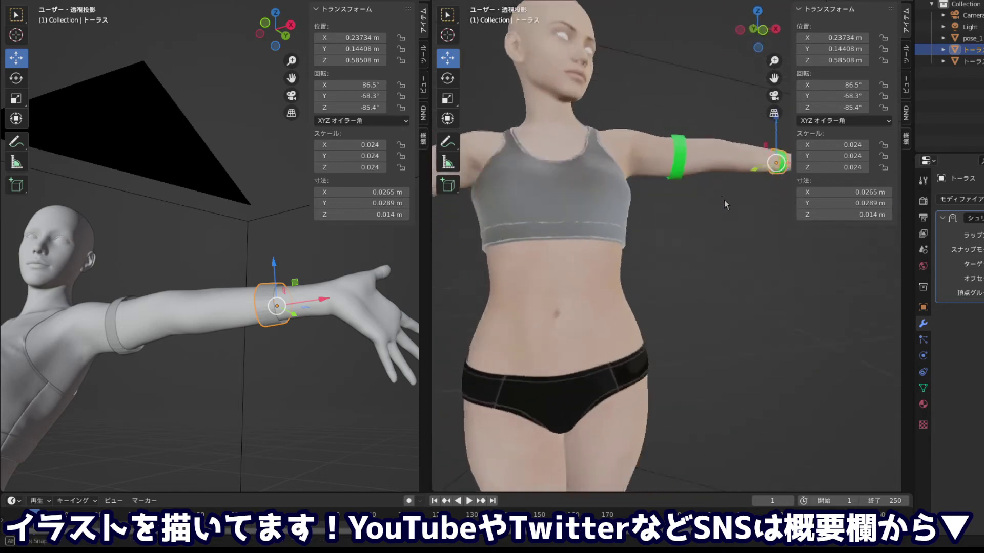
drag(678, 234, 656, 191)
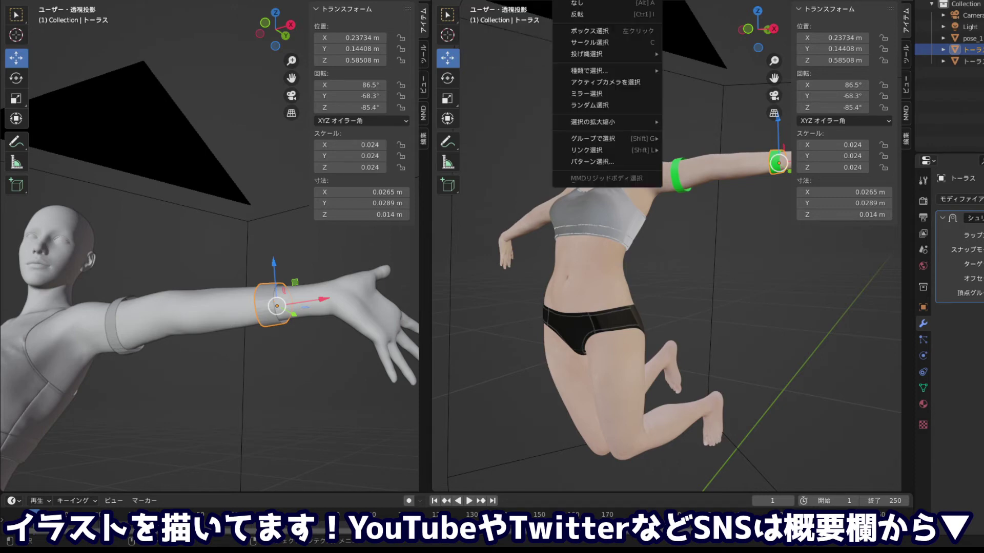
click(508, 2)
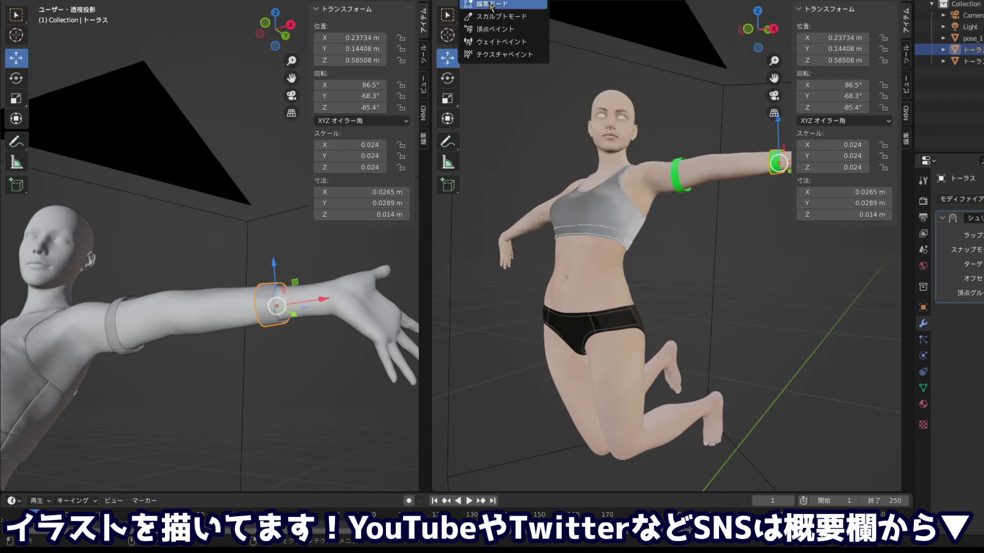
key(shift+a)
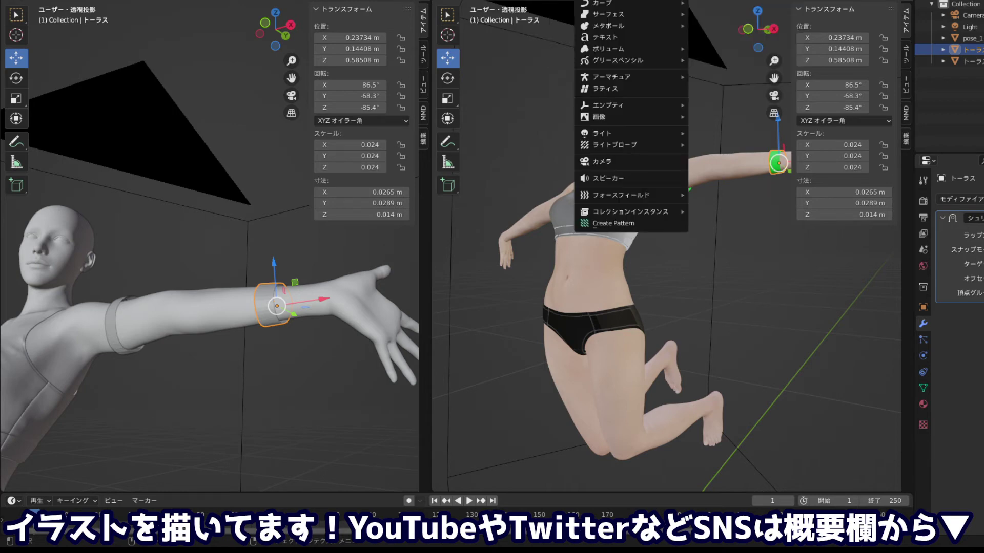
key(Escape)
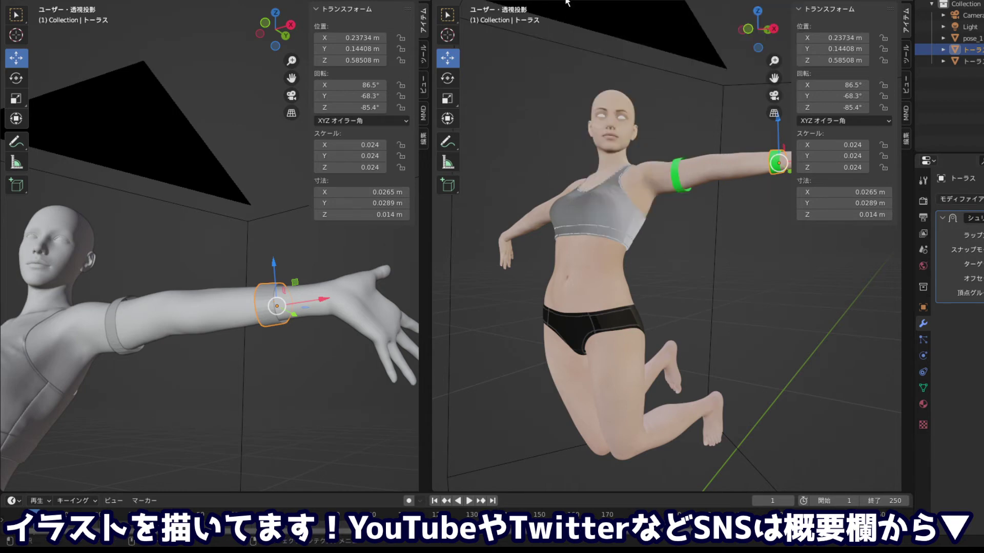
click(968, 61)
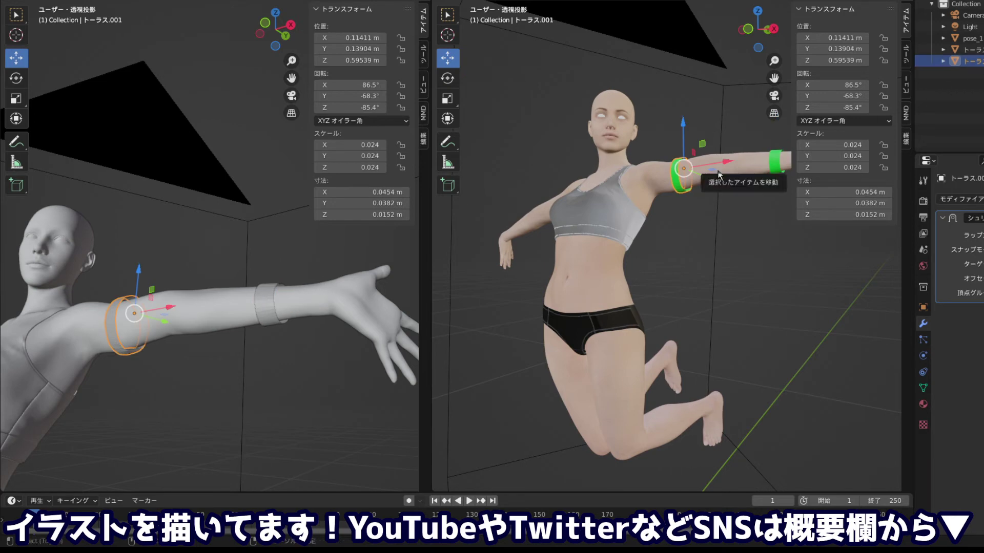
key(shift+d)
click(756, 174)
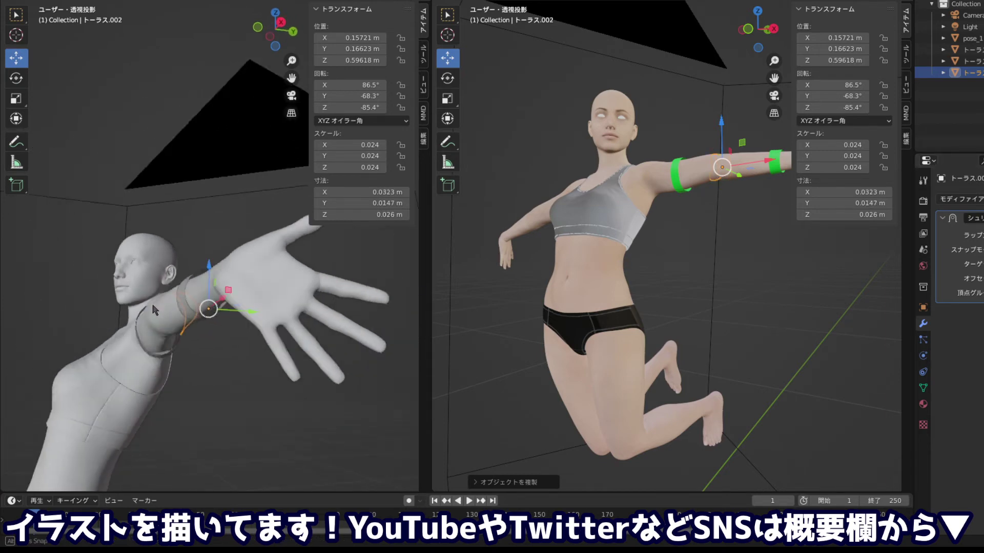
mouse_move(215, 327)
mouse_down()
mouse_move(274, 344)
mouse_move(142, 351)
mouse_up()
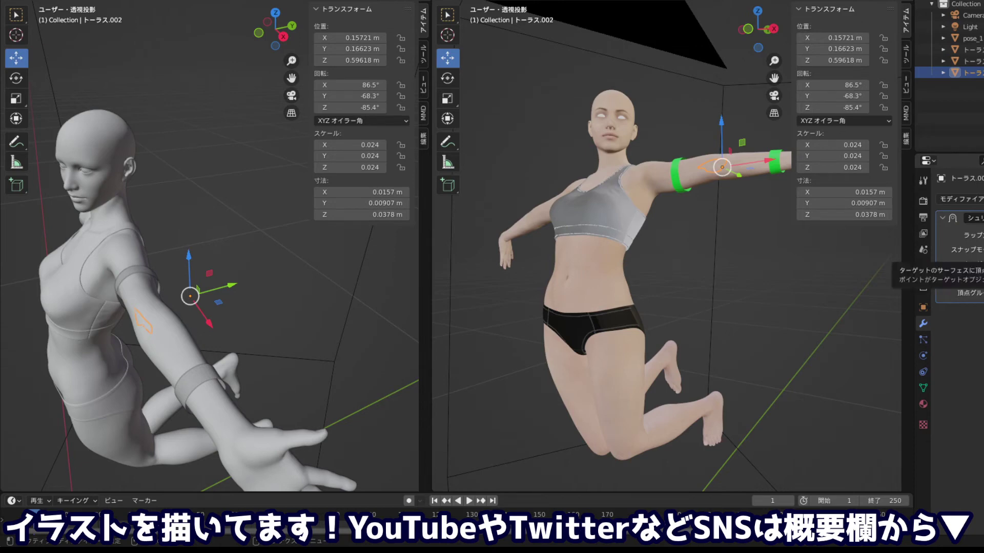
Delete the extra copy and duplicate the wrist ring onto the forearm near the elbow
key(Delete)
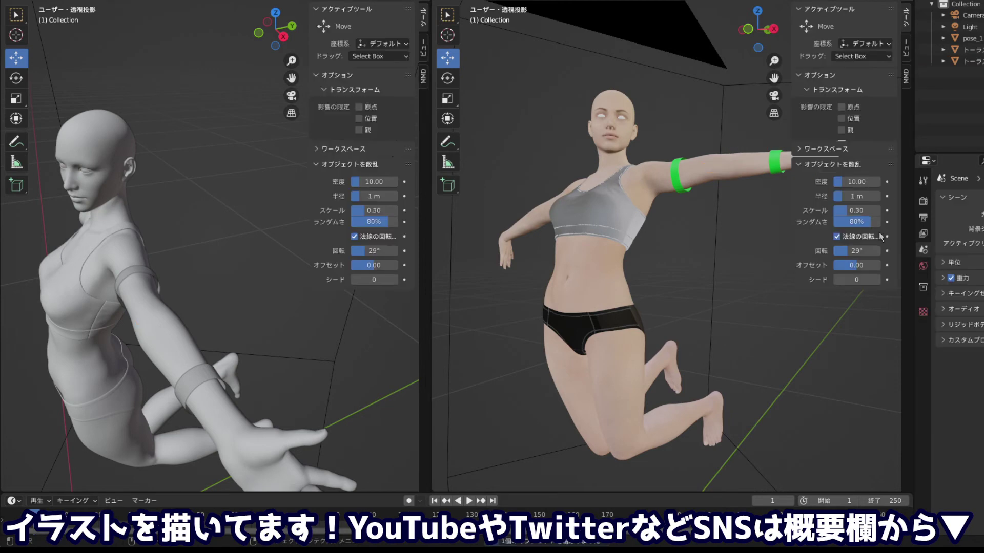
click(775, 163)
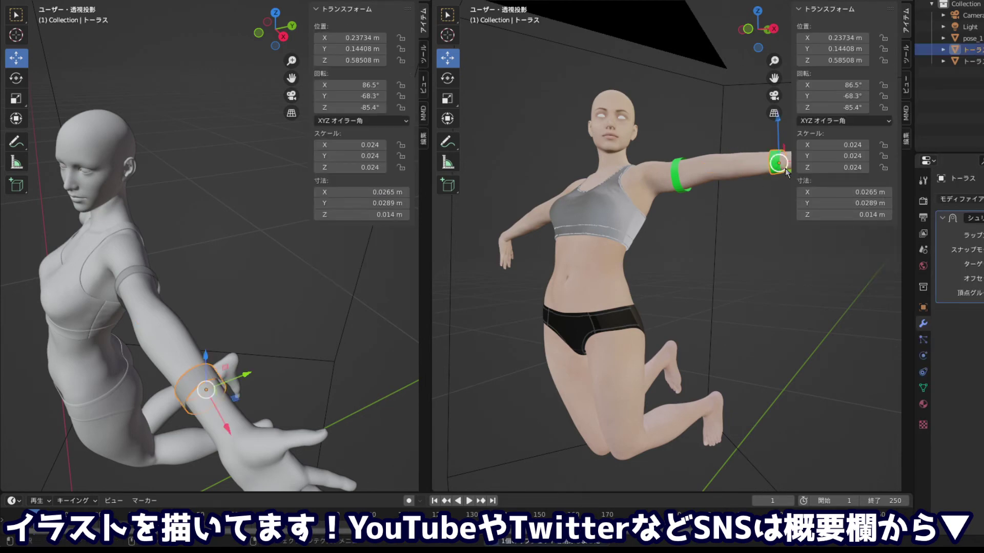
key(shift+d)
click(650, 128)
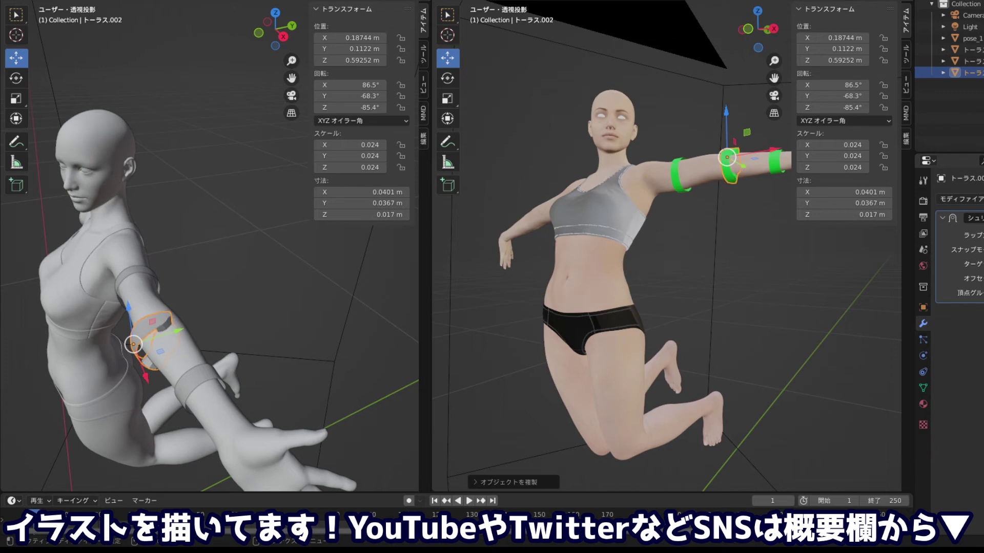
Try enlarging and projection-wrapping the elbow ring, then undo back to its original fit
mouse_move(204, 289)
mouse_down()
mouse_move(233, 185)
mouse_move(127, 215)
mouse_move(185, 216)
mouse_up()
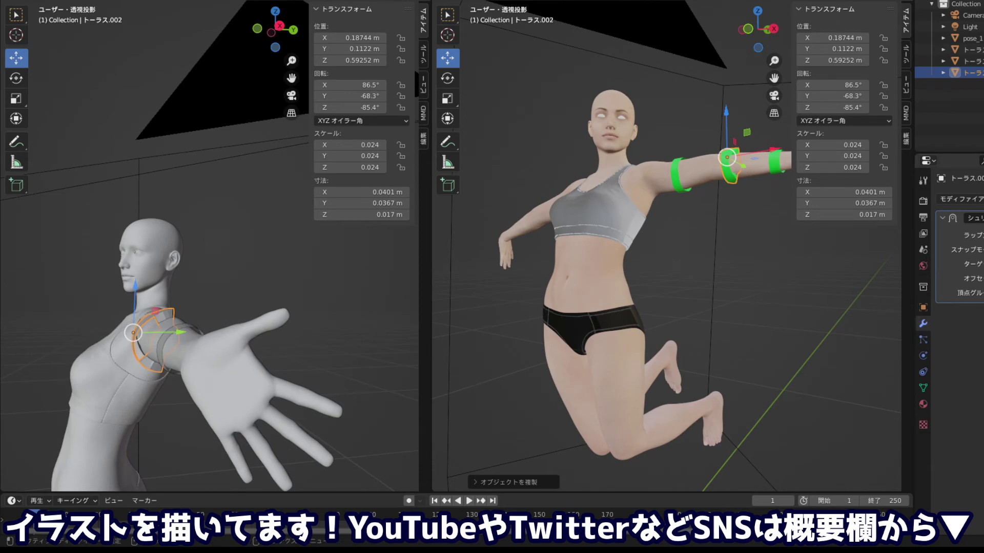
mouse_move(78, 262)
mouse_down()
mouse_move(133, 215)
mouse_move(149, 262)
mouse_up()
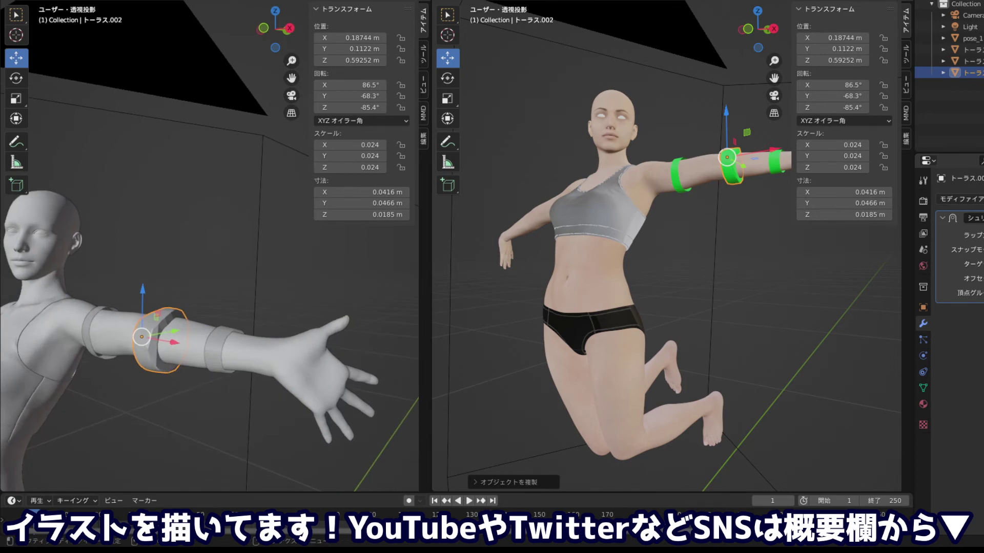
drag(971, 278, 912, 295)
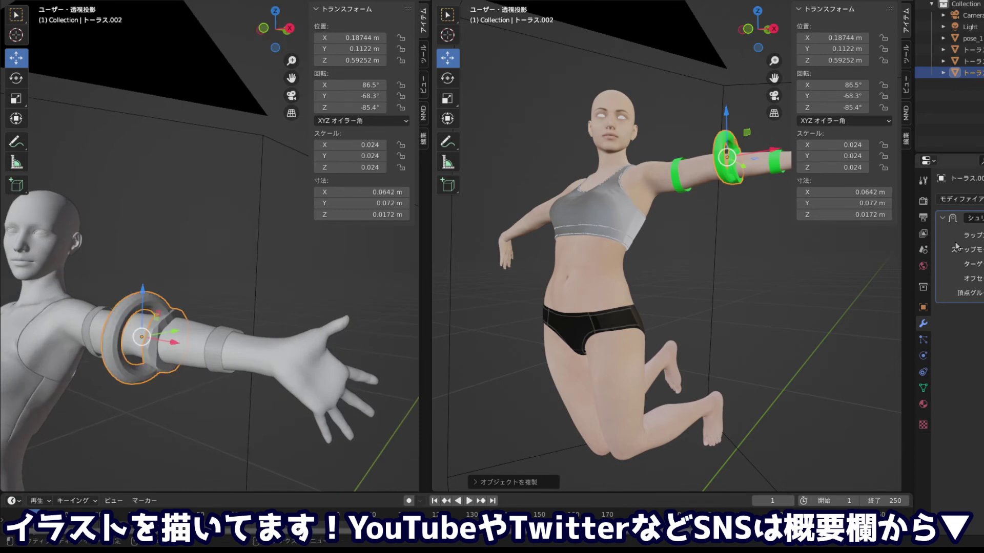
key(ctrl+z)
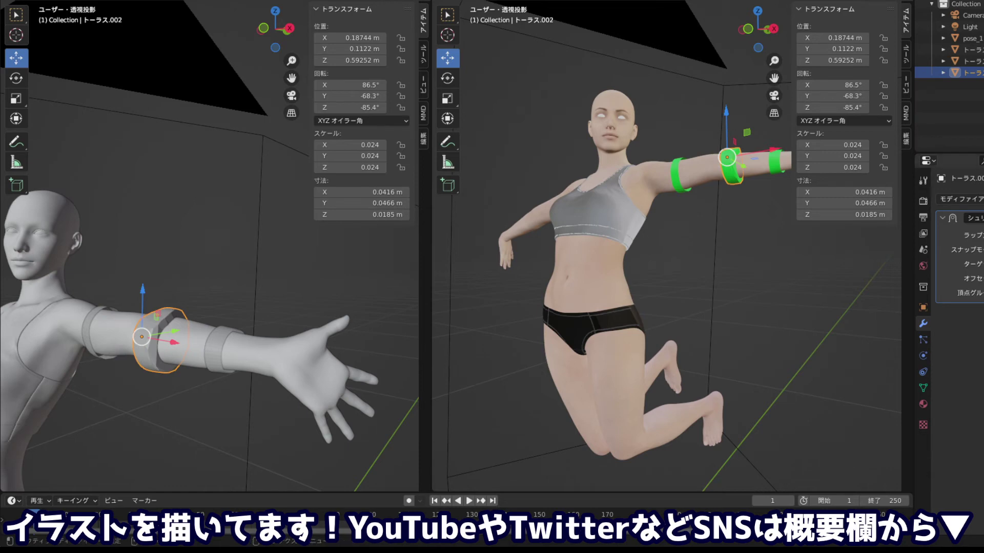
key(ctrl+z)
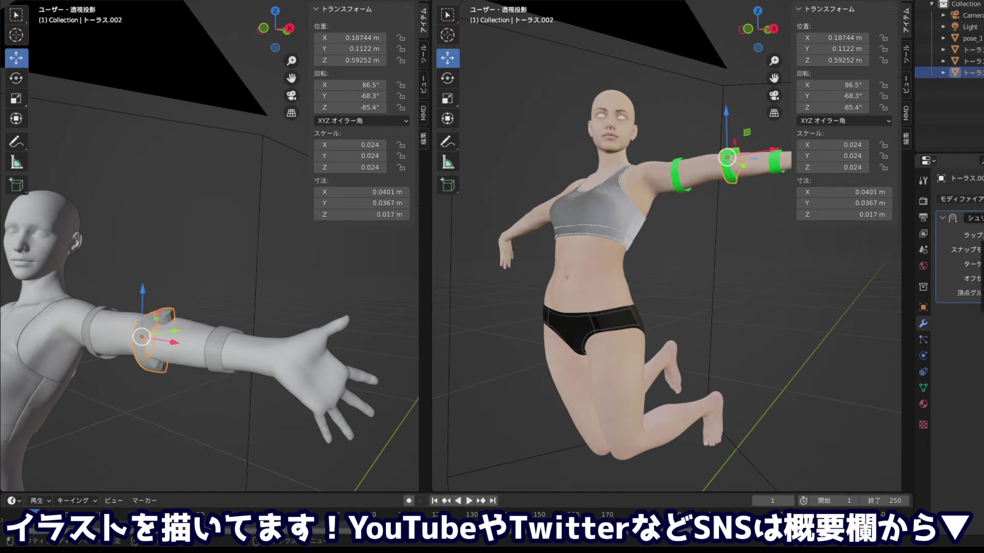
key(ctrl+z)
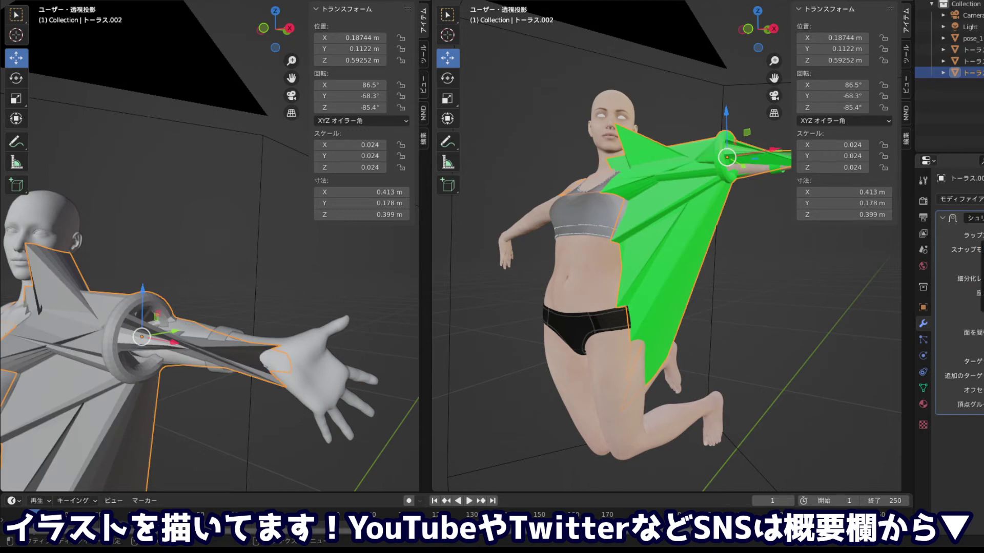
key(ctrl+z)
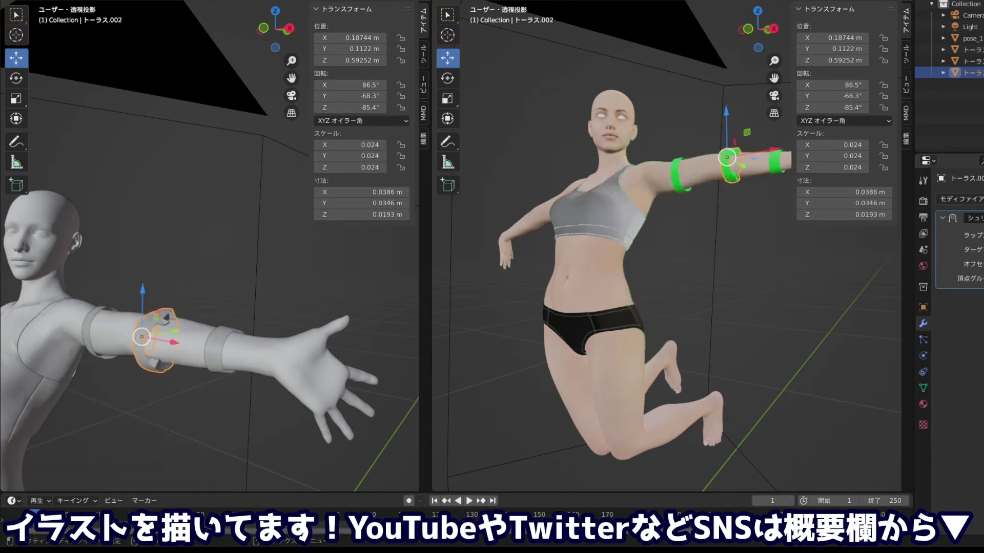
Switch the elbow ring's Shrinkwrap wrap method to one that exposes Snap Mode
mouse_move(255, 263)
mouse_down()
mouse_move(196, 221)
mouse_move(258, 233)
mouse_up()
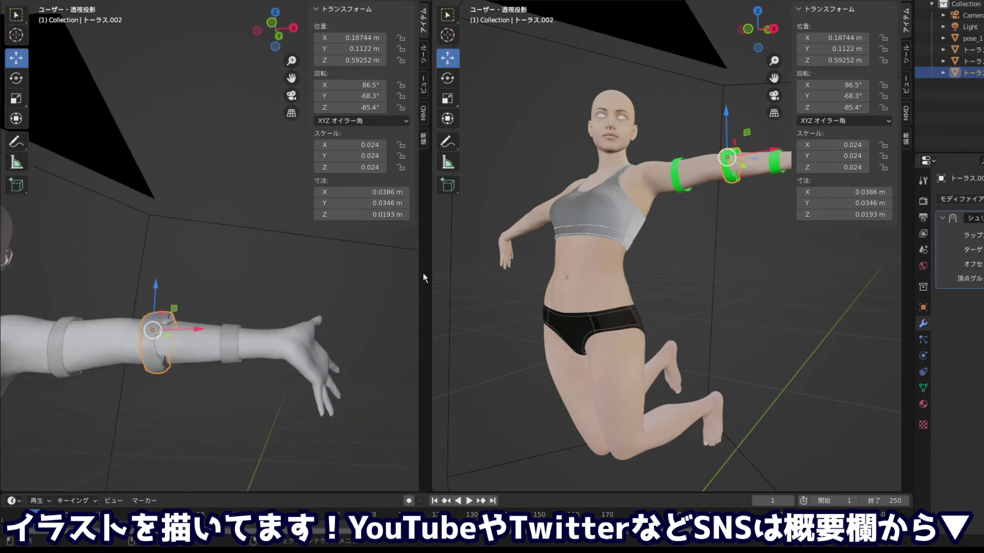
drag(226, 286, 233, 326)
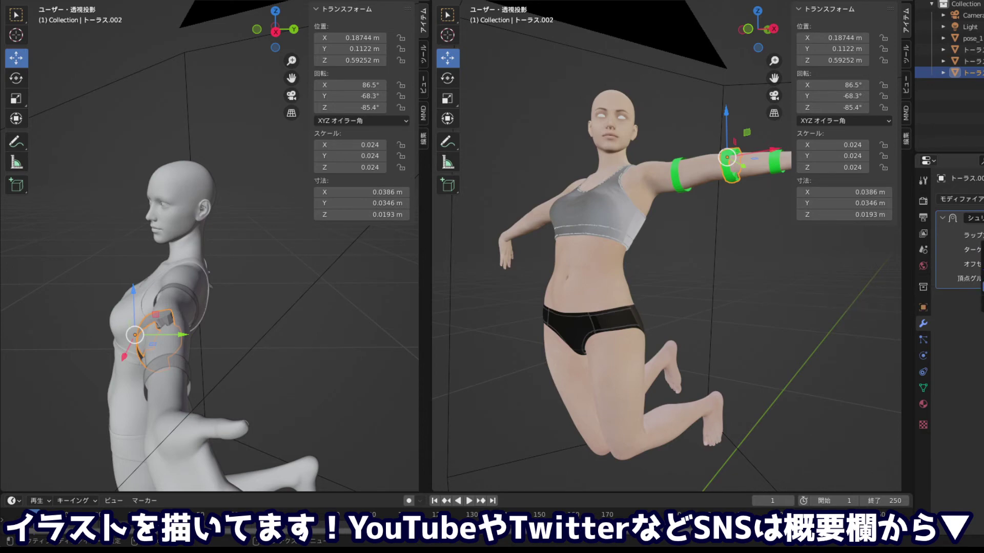
click(981, 285)
click(978, 264)
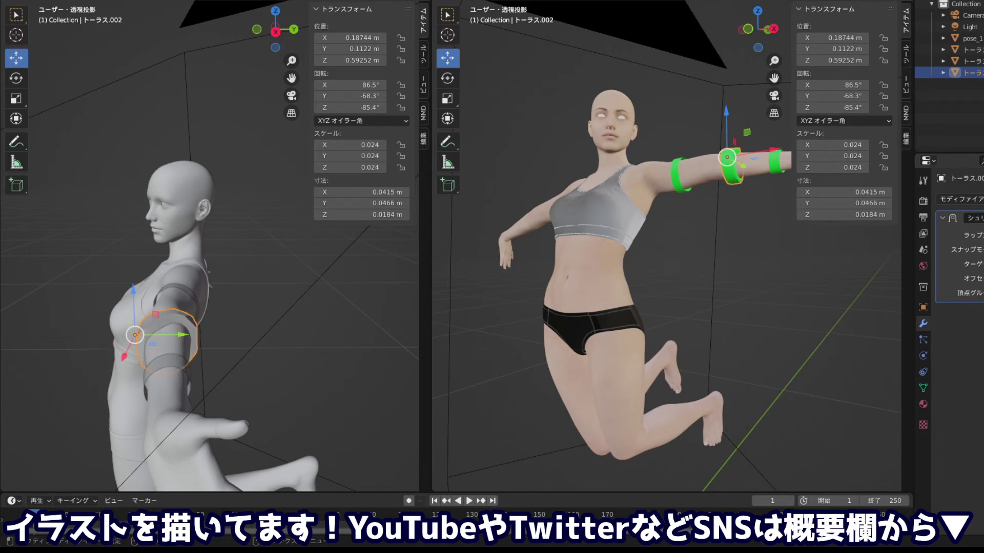
Compare the three rings by selecting the upper-arm, wrist and elbow tori in turn
mouse_move(288, 289)
mouse_down()
mouse_move(298, 242)
mouse_move(329, 238)
mouse_move(340, 214)
mouse_move(342, 224)
mouse_up()
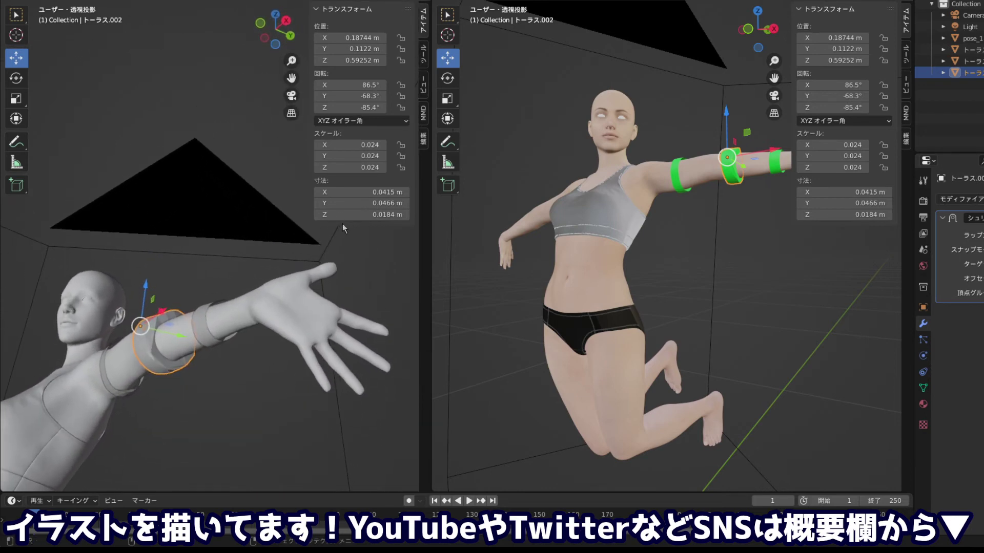
click(968, 61)
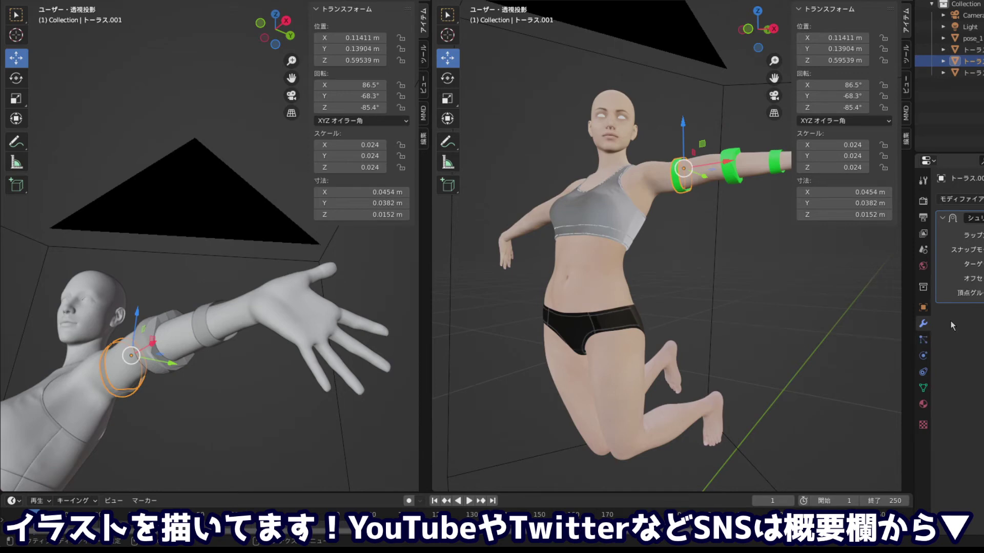
click(776, 169)
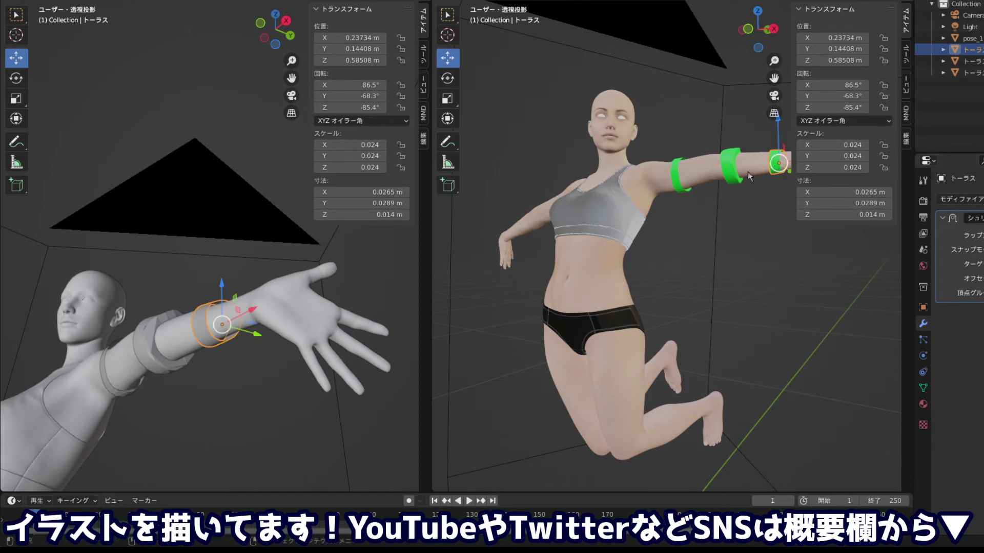
click(733, 165)
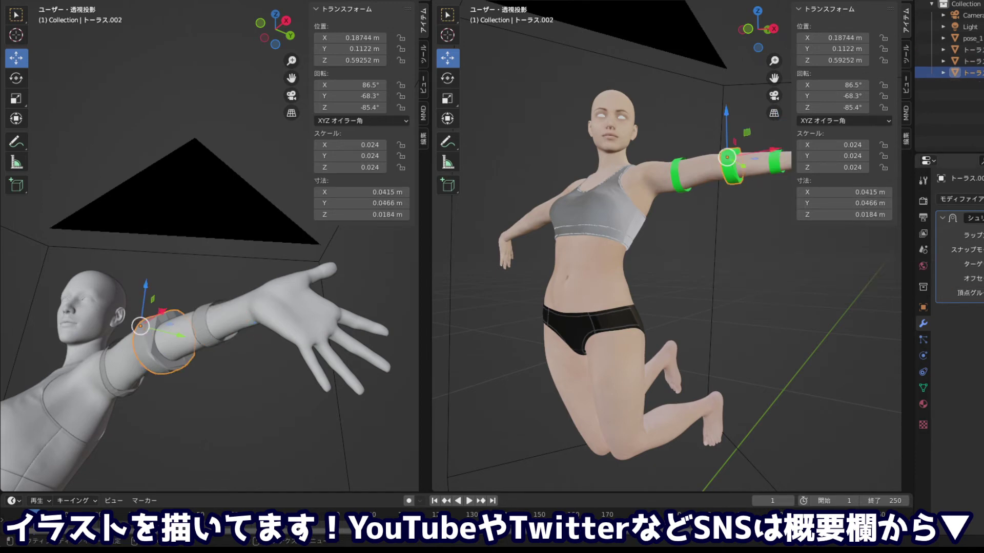
click(776, 169)
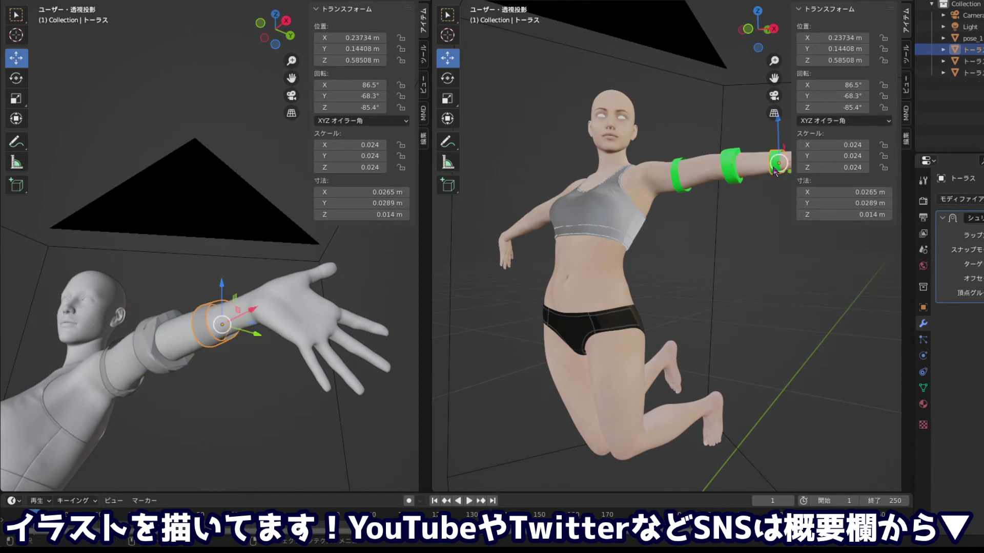
click(728, 167)
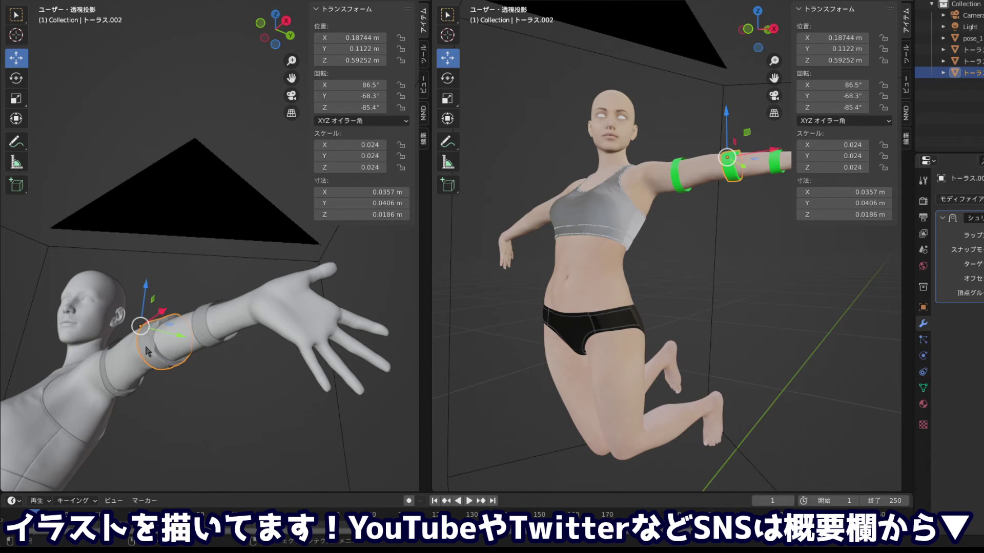
click(205, 335)
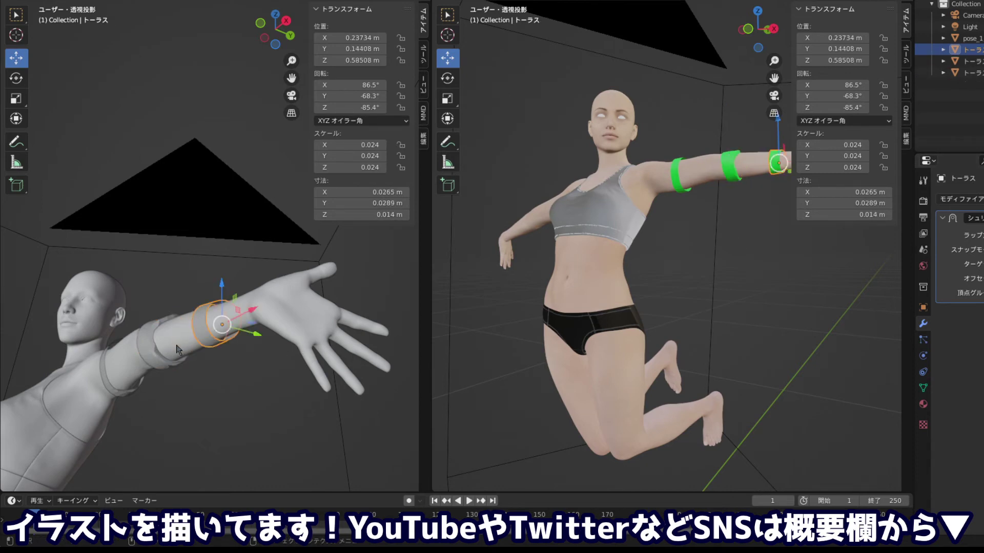
click(152, 355)
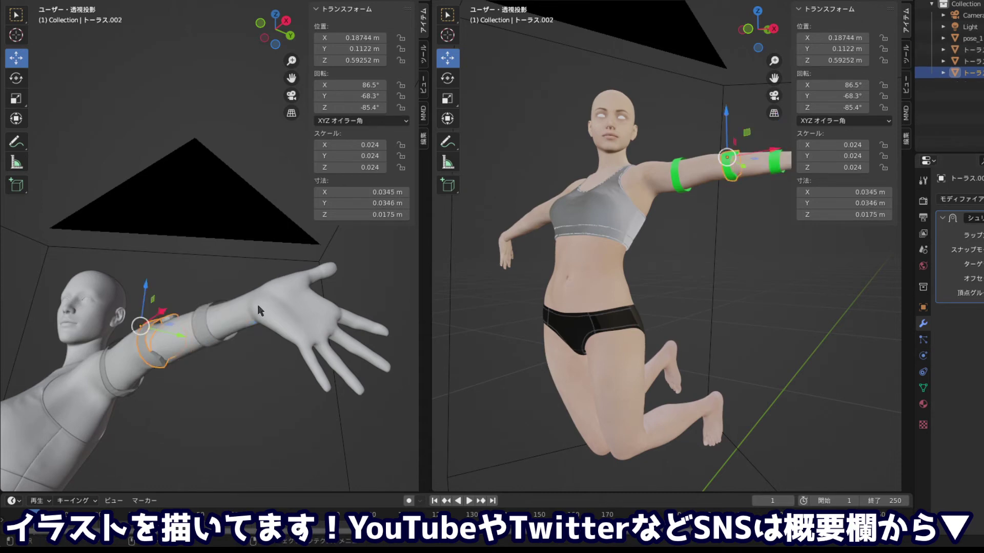
drag(182, 332, 179, 307)
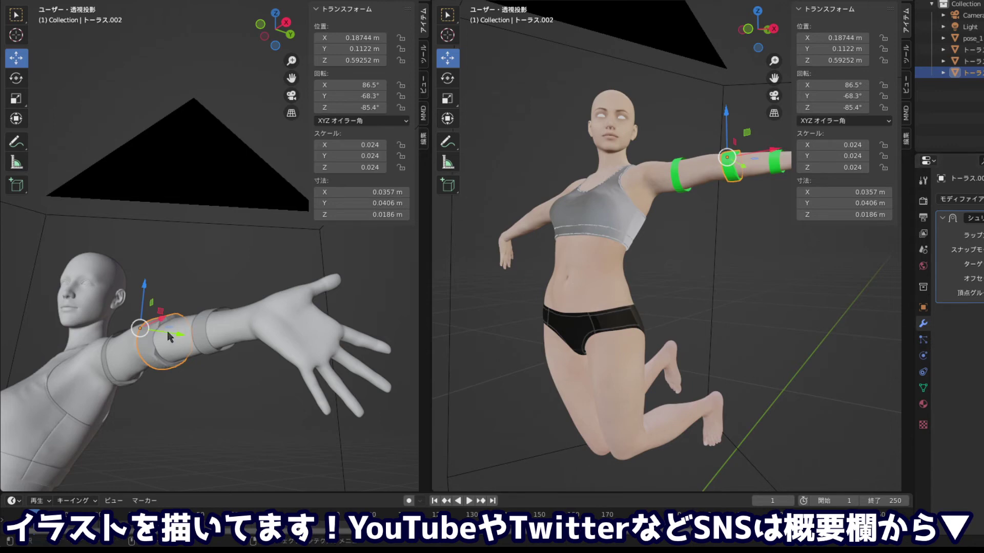
click(198, 329)
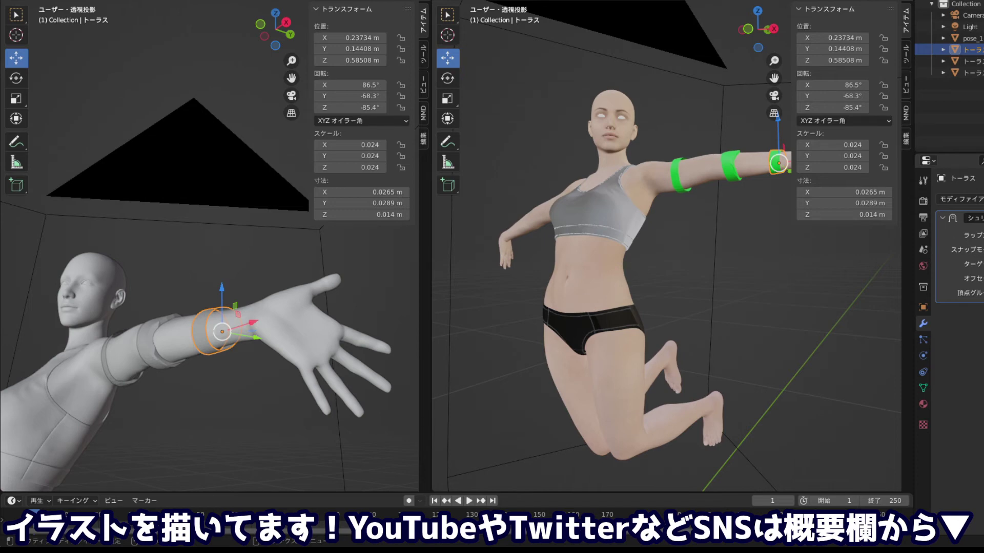
click(730, 170)
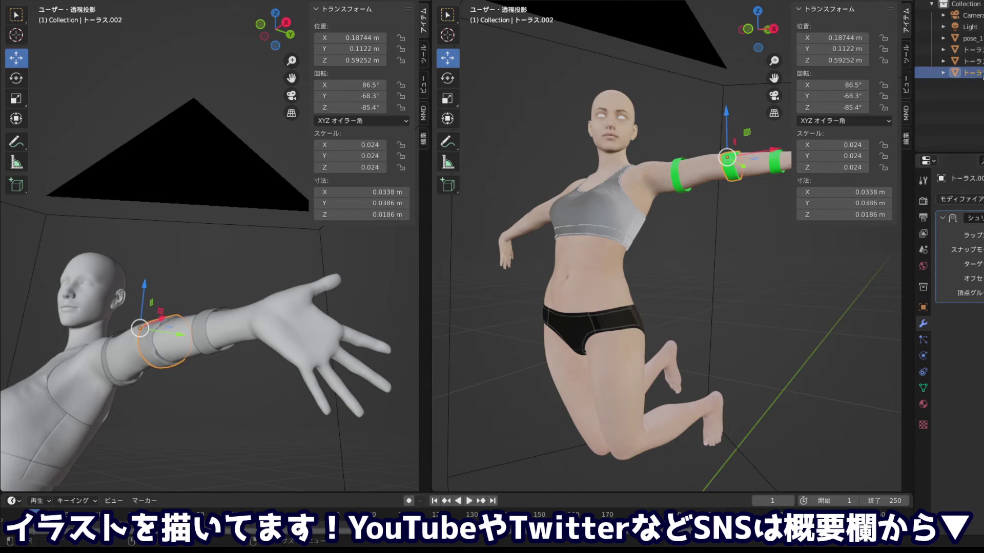
key(Delete)
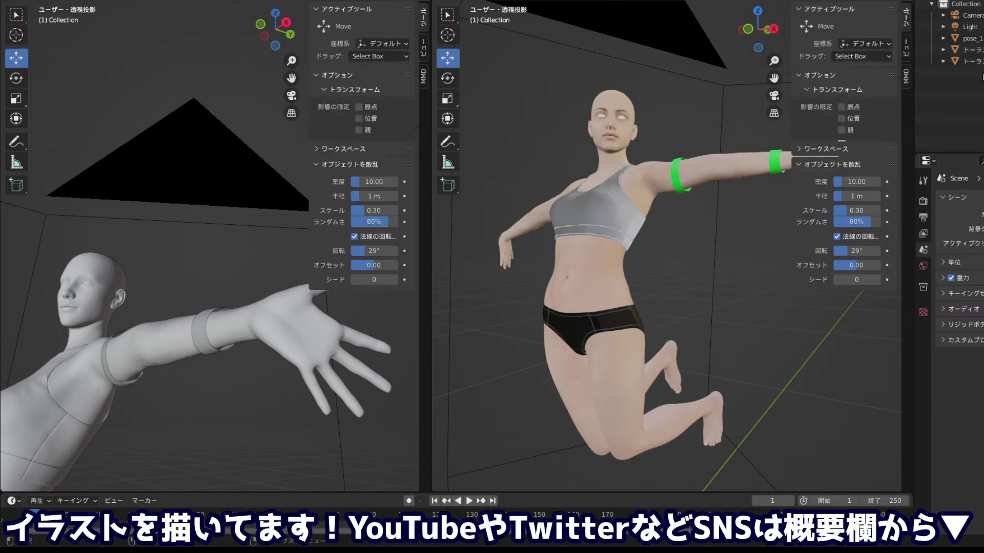
Duplicate the upper-arm ring, then cancel and undo the unwanted copy
click(974, 61)
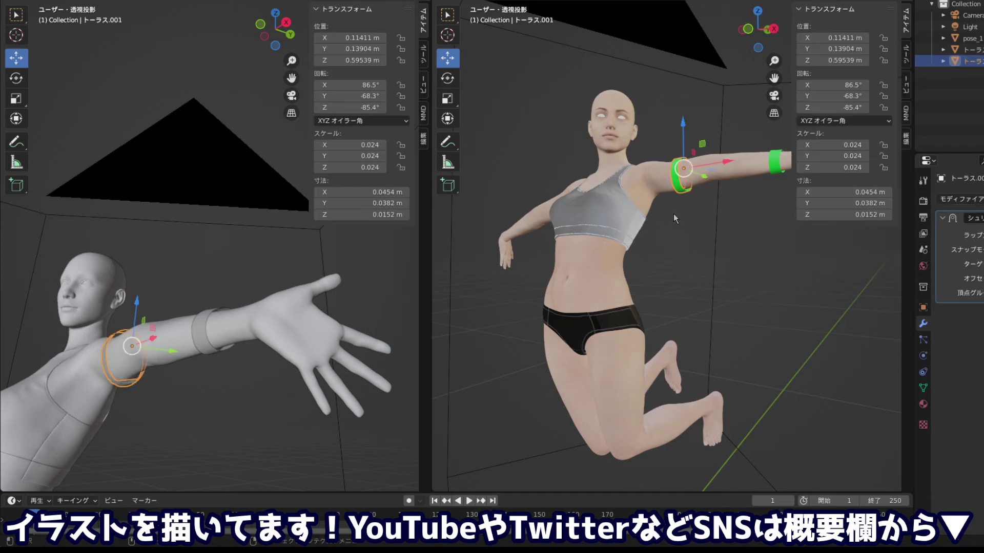
key(shift+d)
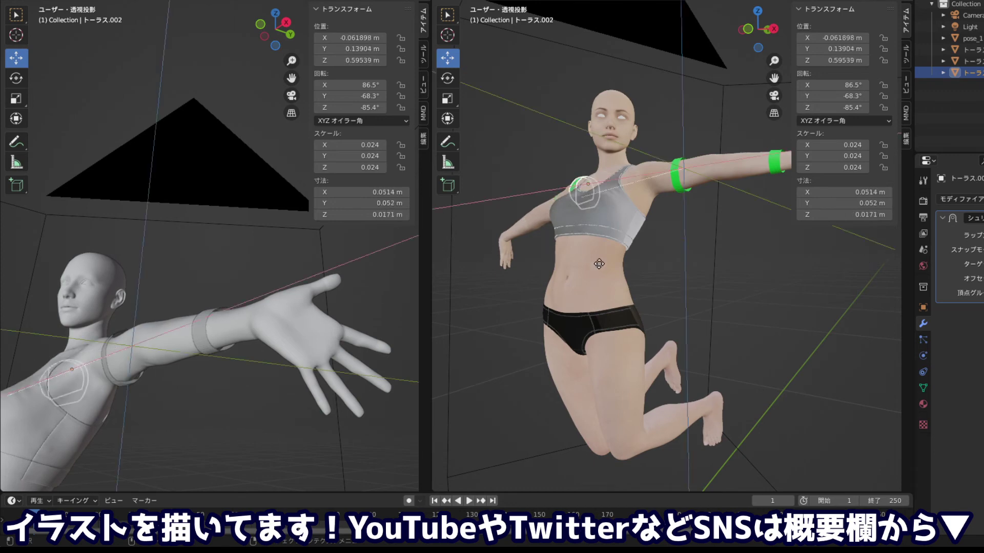
right_click(642, 283)
key(ctrl+z)
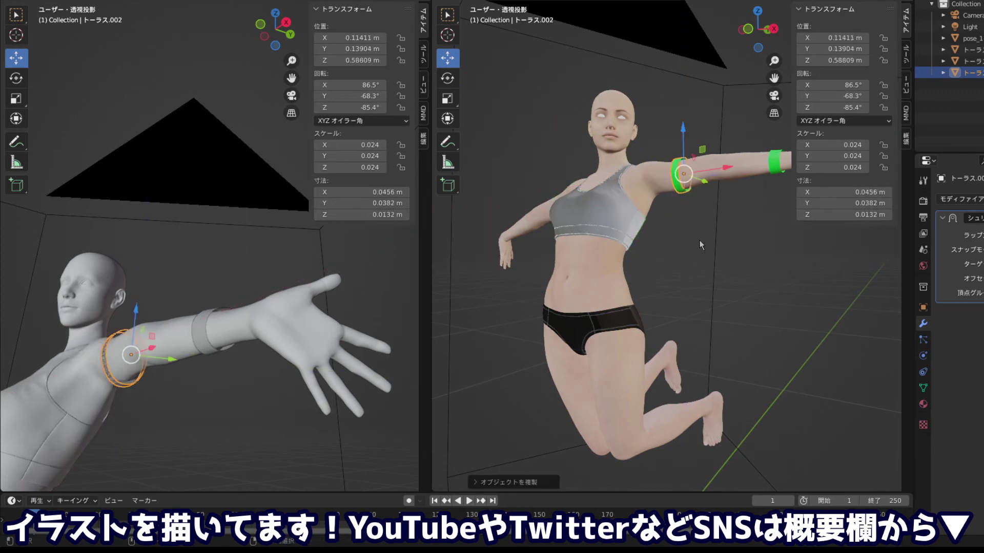
key(ctrl+z)
Remove the wrist ring's shrink-wrap so it regains full size
drag(636, 231, 682, 273)
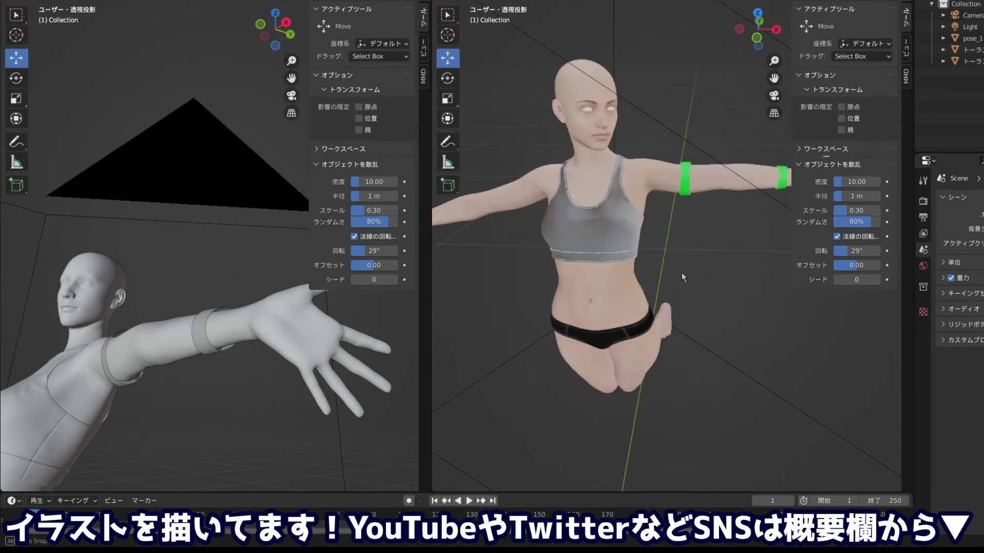
click(781, 181)
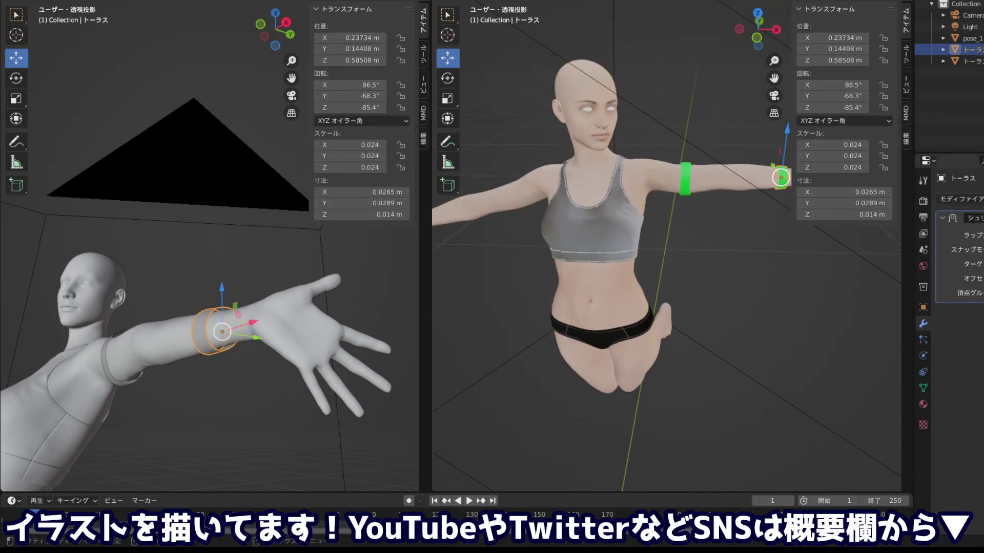
key(ctrl+z)
mouse_move(742, 188)
mouse_down()
mouse_move(668, 239)
mouse_move(662, 269)
mouse_move(705, 193)
mouse_up()
Duplicate the wrist ring onto the forearm and slide it along the X axis
key(shift+d)
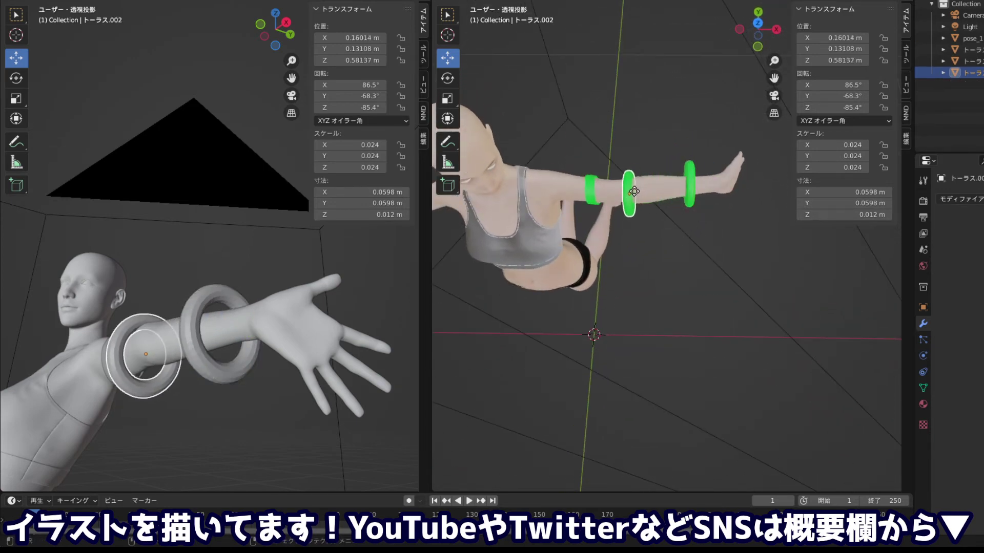
click(635, 180)
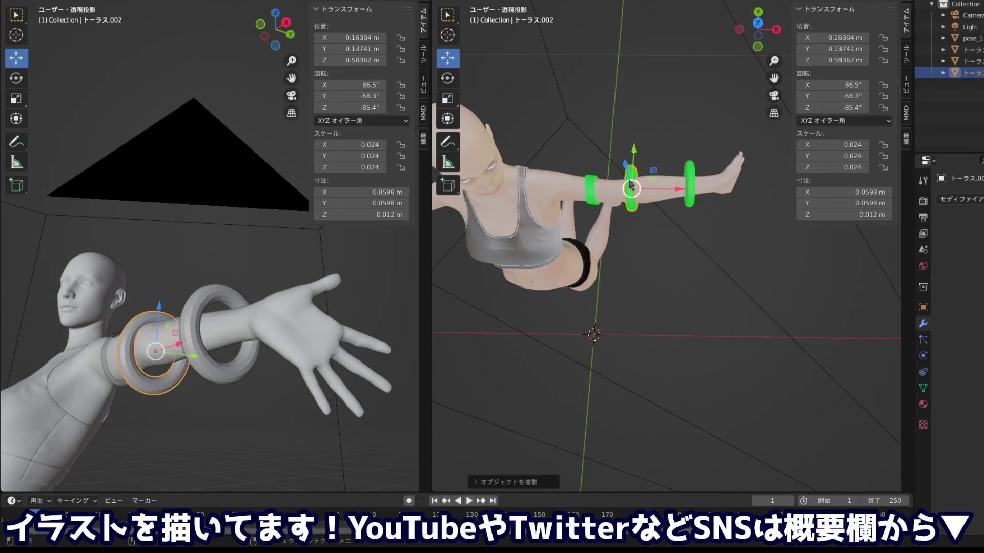
mouse_move(635, 180)
mouse_down()
mouse_move(521, 90)
mouse_move(436, 123)
mouse_move(636, 143)
mouse_up()
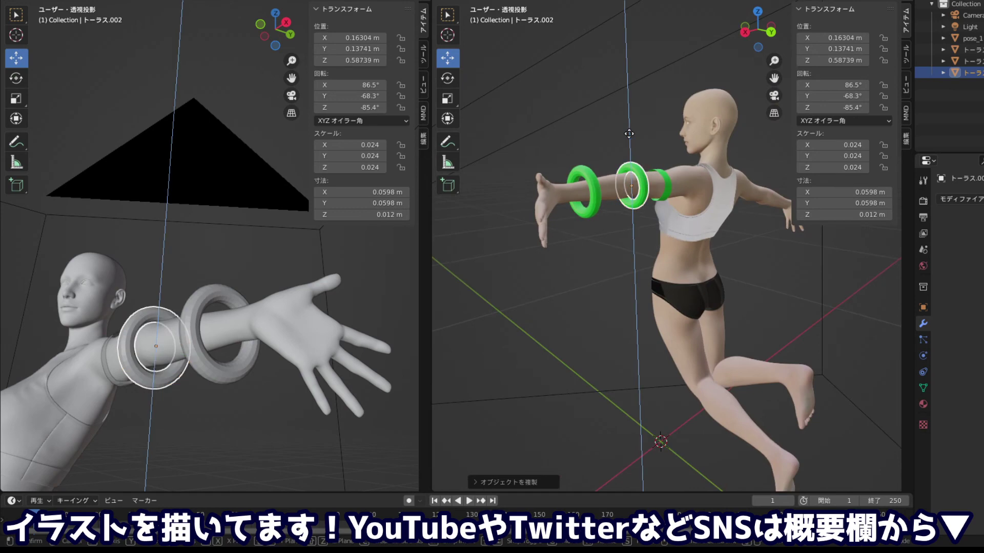
key(g)
key(x)
click(591, 186)
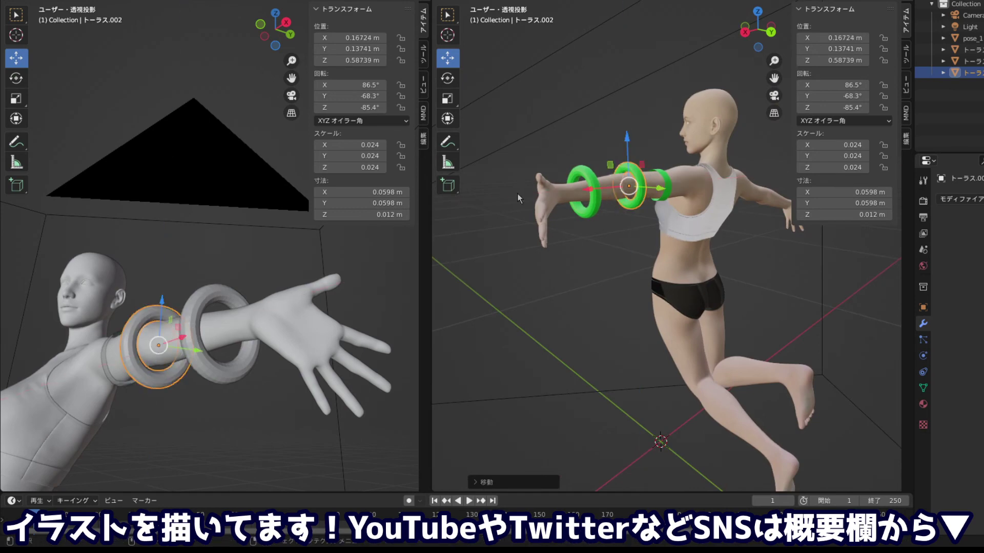
mouse_move(590, 185)
mouse_down()
mouse_move(883, 147)
mouse_move(465, 189)
mouse_move(574, 201)
mouse_move(441, 219)
mouse_move(496, 236)
mouse_up()
scroll(593, 246, up, 3)
scroll(700, 216, down, 5)
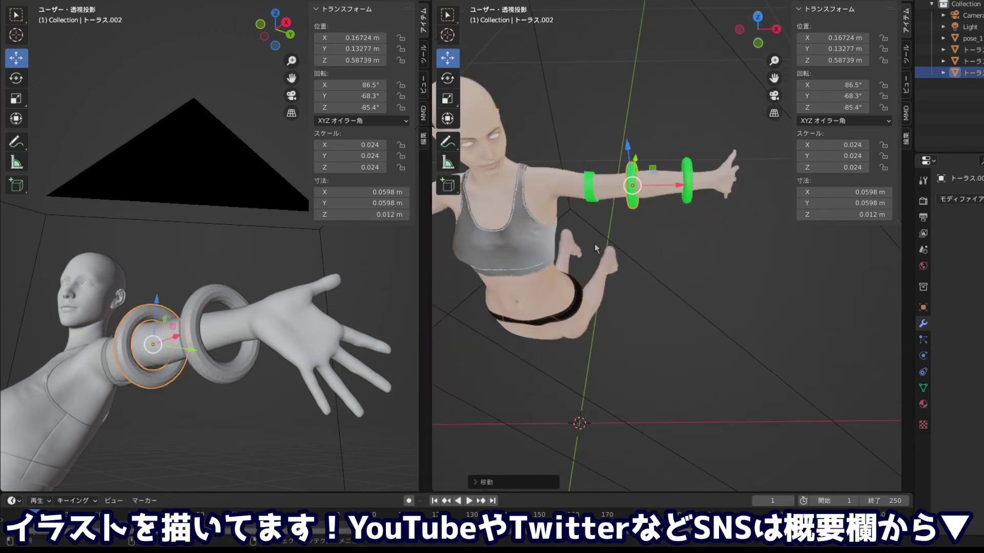
mouse_move(579, 244)
mouse_down()
mouse_move(673, 224)
mouse_move(656, 222)
mouse_move(660, 164)
mouse_up()
Place another ring copy at the other shoulder, around X −0.125 m
key(shift+d)
click(606, 216)
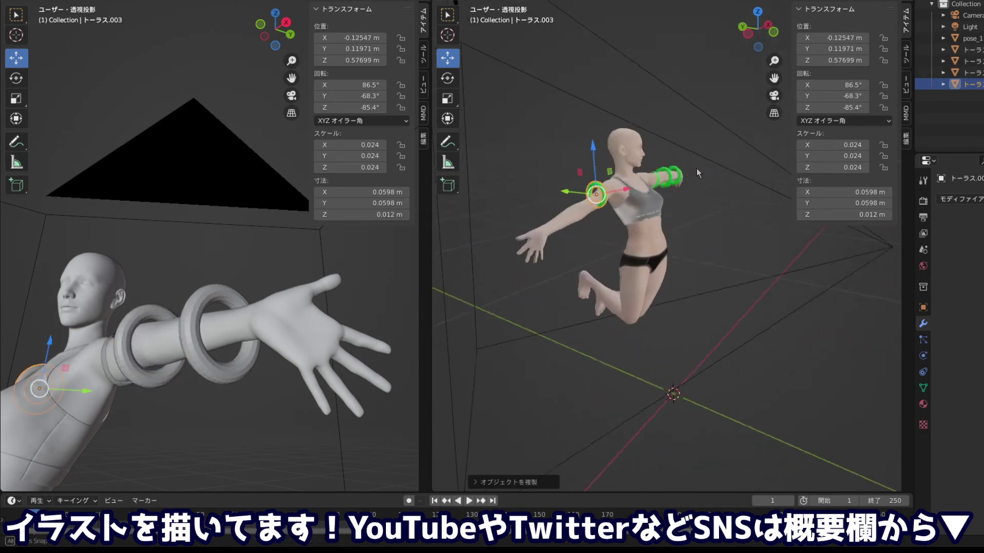
drag(598, 148, 608, 193)
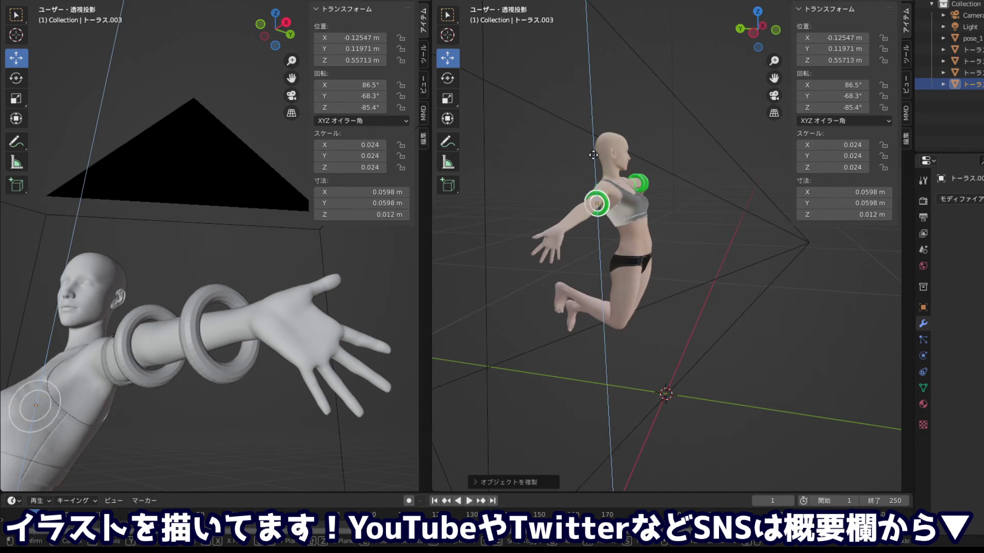
scroll(607, 193, up, 2)
scroll(595, 176, up, 2)
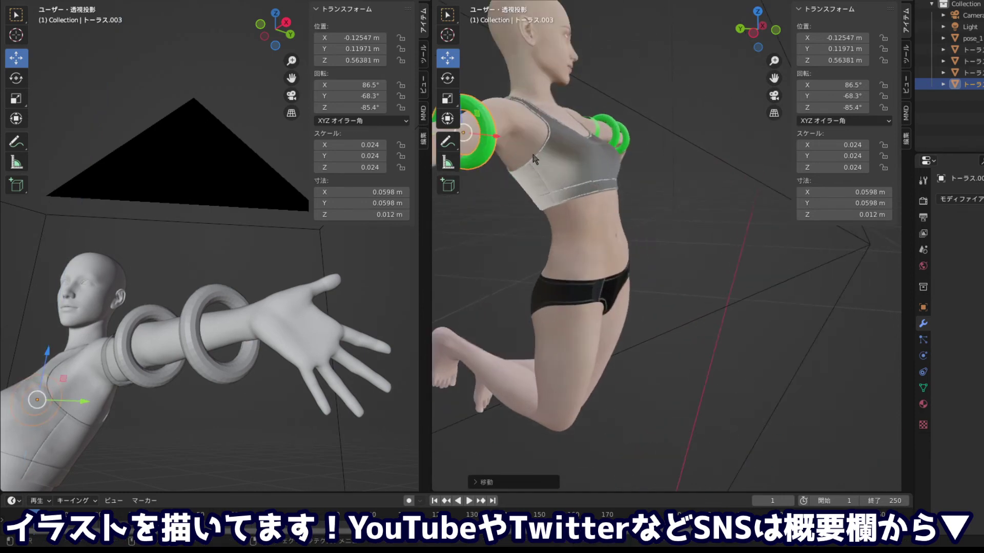
scroll(640, 190, up, 2)
scroll(669, 201, up, 2)
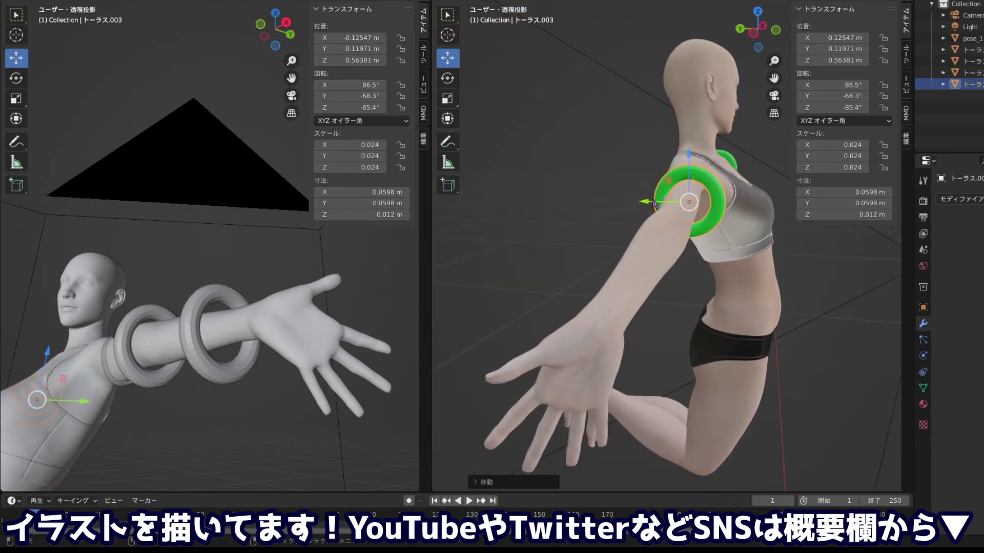
mouse_move(653, 204)
mouse_down()
mouse_move(592, 197)
mouse_move(640, 200)
mouse_up()
drag(682, 169, 684, 177)
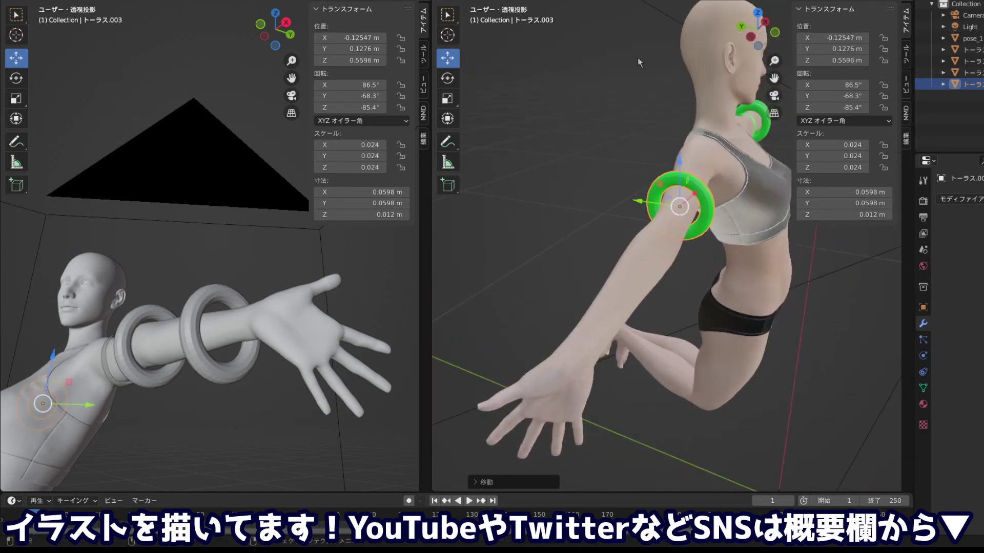
key(alt+v)
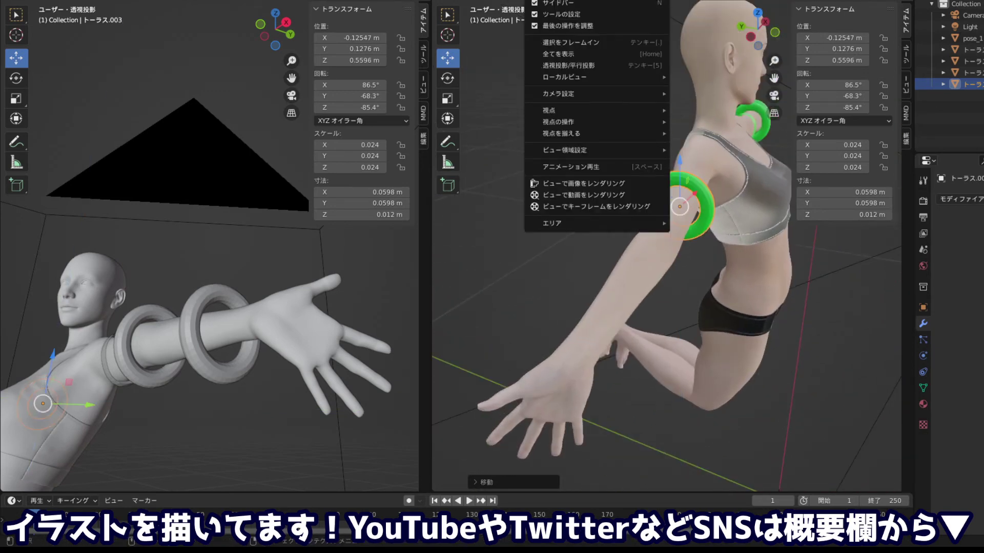
Remove the upper-arm ring's shrink-wrap and lower the ring slightly
mouse_move(569, 110)
click(677, 114)
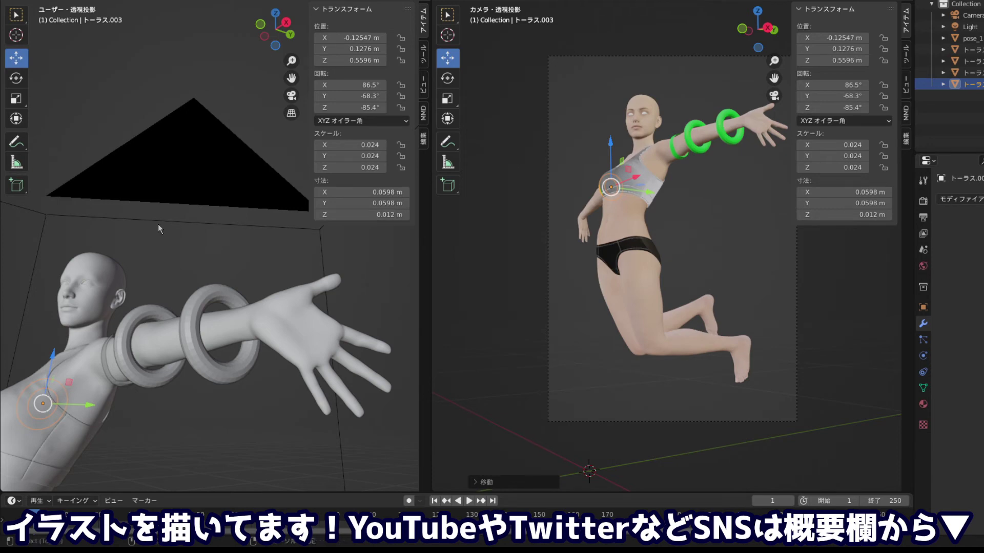
mouse_move(158, 223)
mouse_down()
mouse_move(207, 235)
mouse_move(144, 284)
mouse_up()
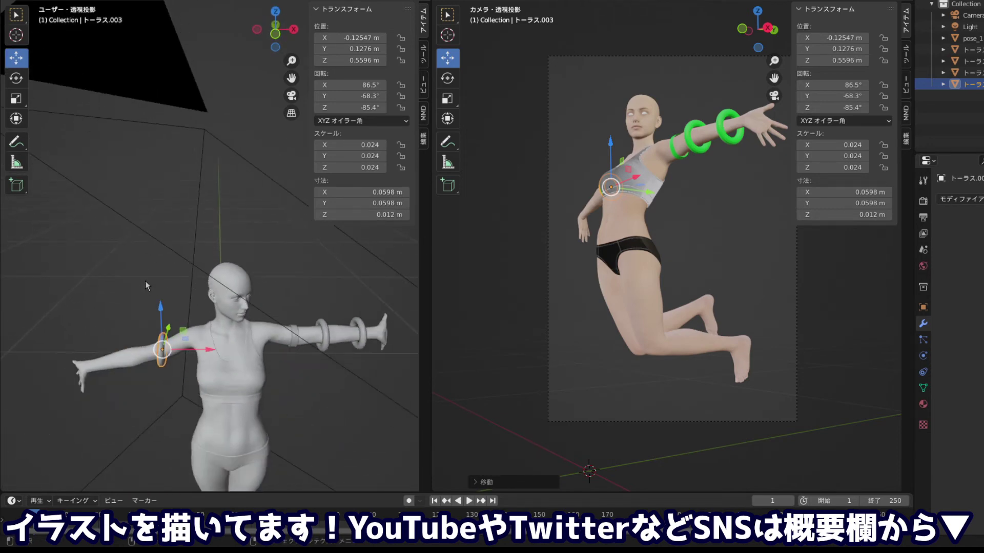
click(682, 157)
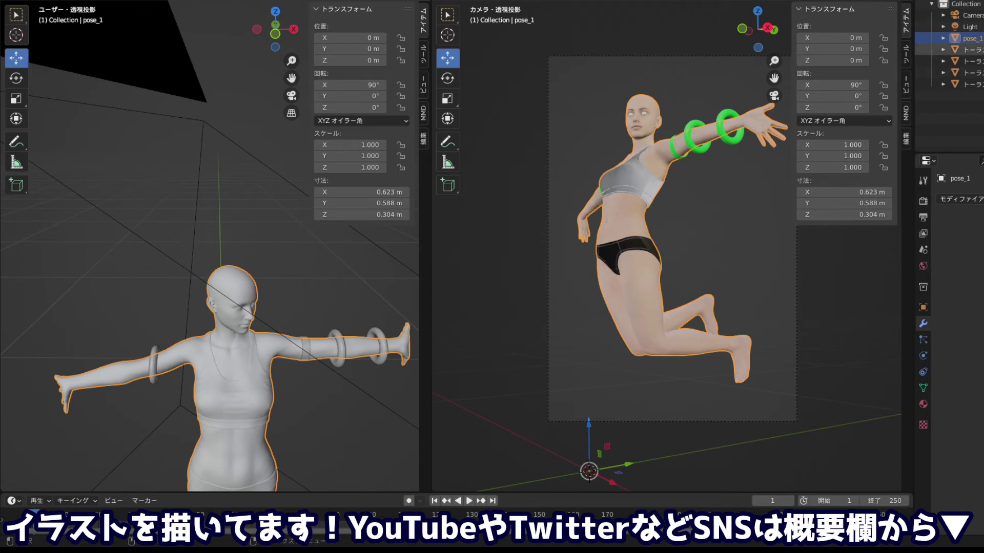
click(969, 61)
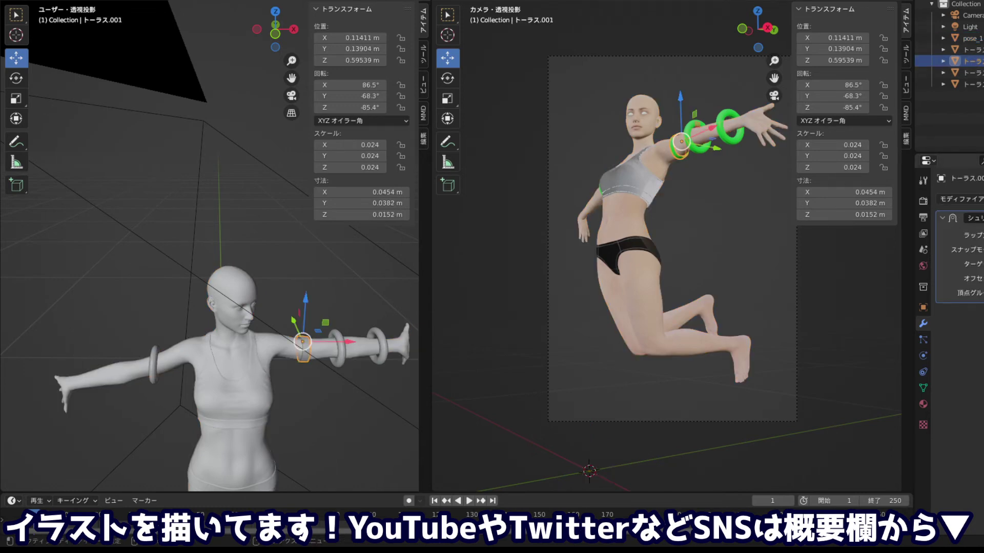
key(ctrl+z)
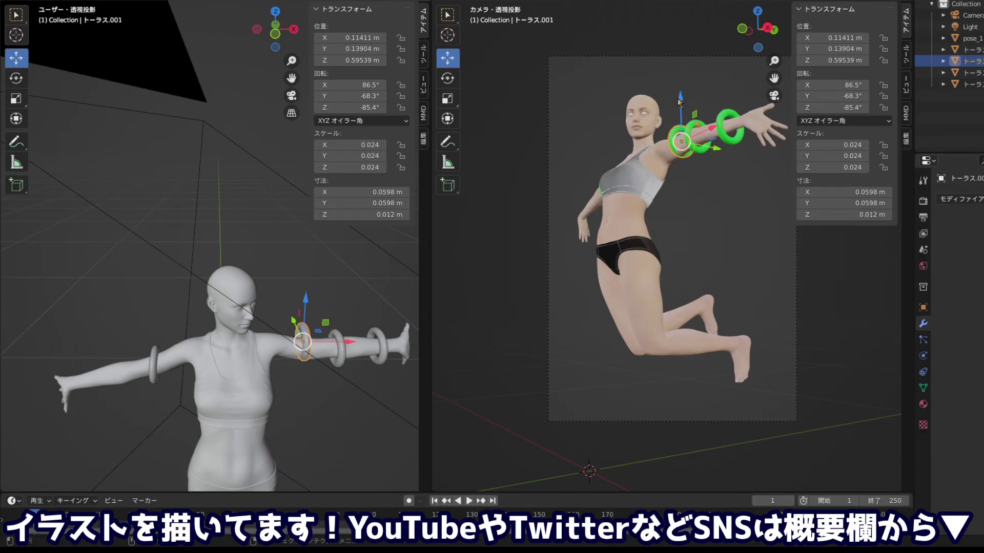
drag(677, 98, 679, 104)
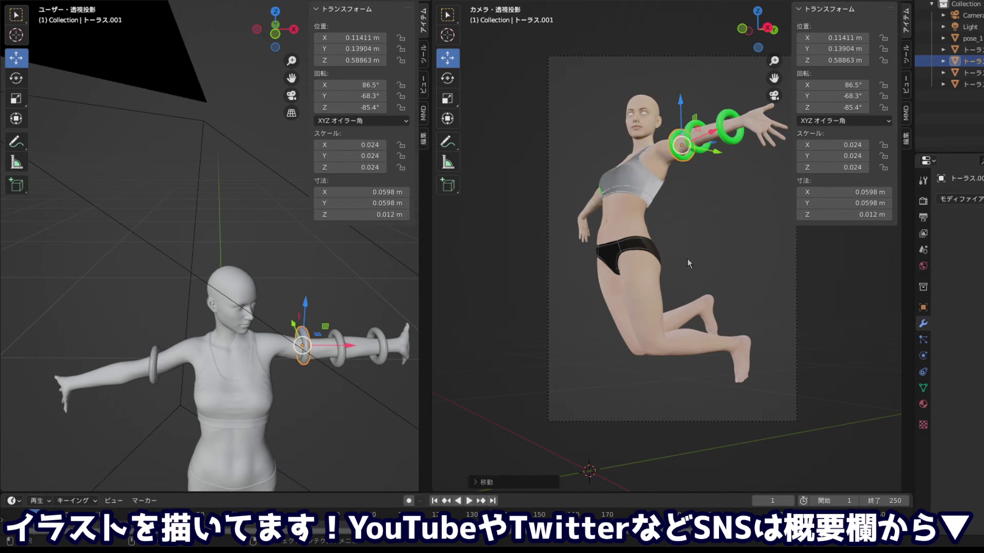
Slide the upper-arm ring toward the shoulder and the wrist ring along the arm
mouse_move(697, 219)
mouse_down()
mouse_move(727, 212)
mouse_move(754, 269)
mouse_up()
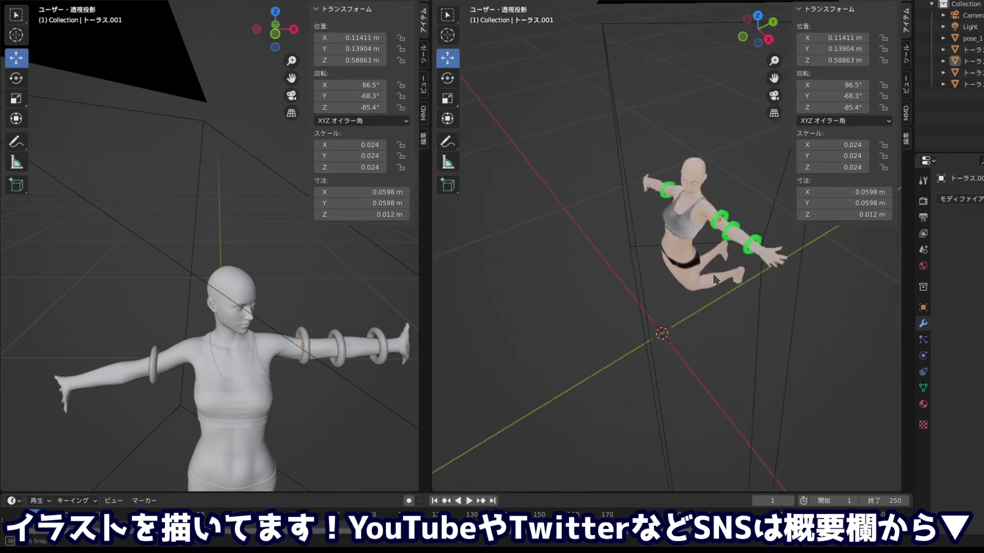
click(754, 248)
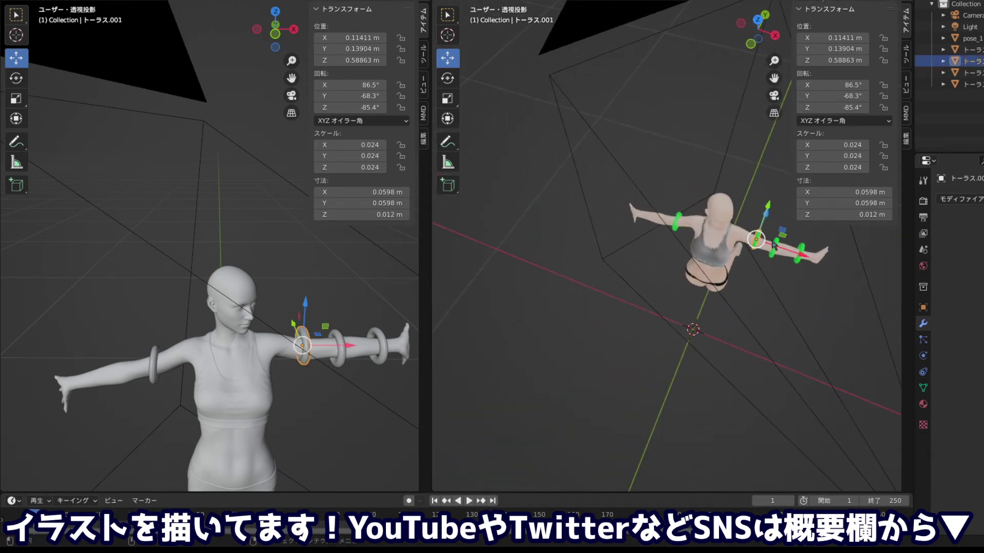
drag(757, 248, 767, 244)
click(768, 244)
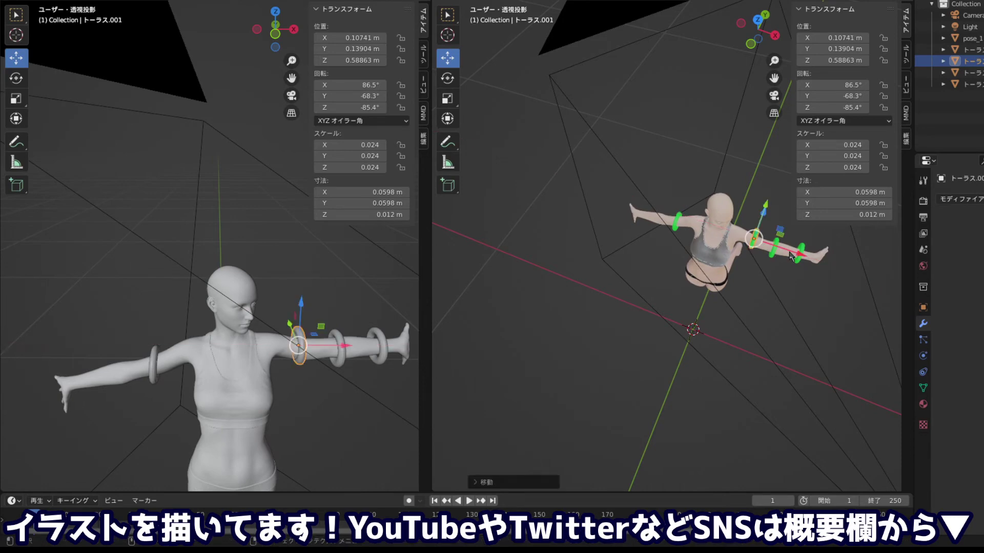
click(801, 261)
drag(815, 261, 803, 256)
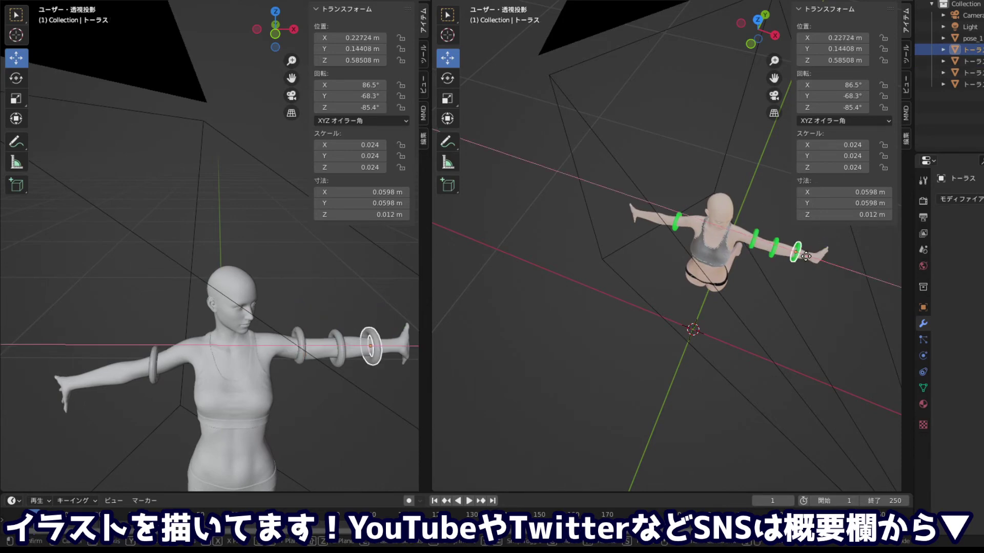
click(803, 256)
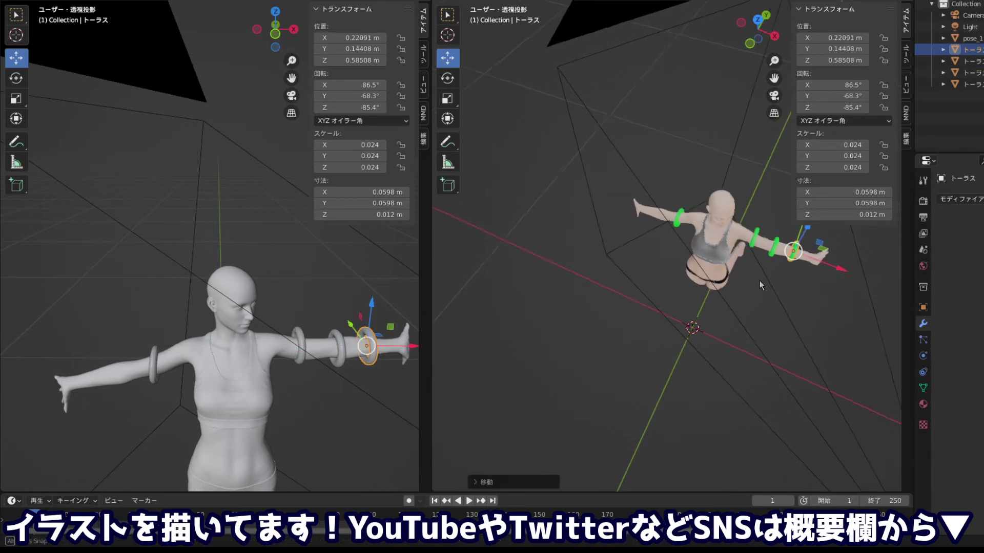
Return to camera view and nudge the ring nearest the shoulder along the arm
click(584, 2)
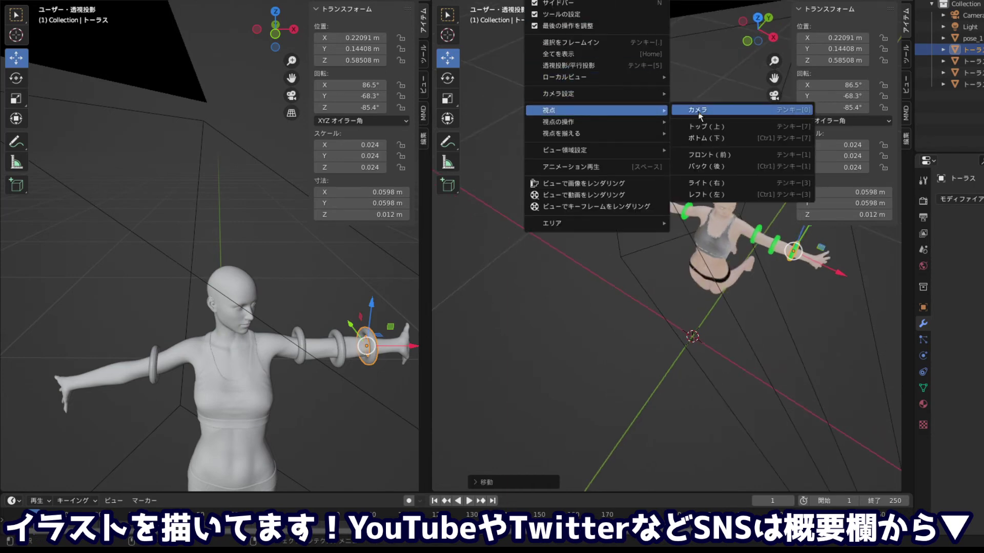
click(681, 110)
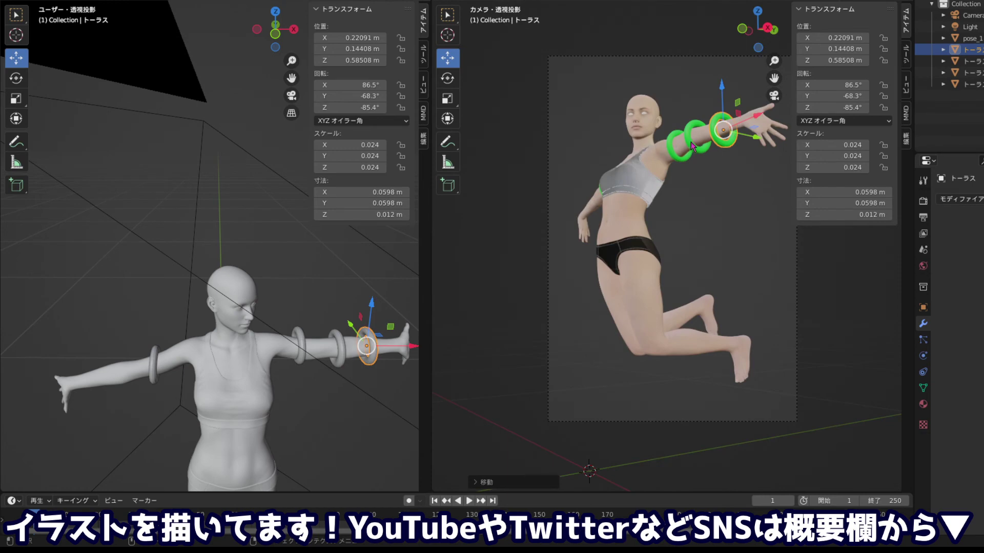
click(693, 146)
mouse_move(307, 284)
mouse_down()
mouse_move(198, 206)
mouse_move(194, 214)
mouse_move(199, 91)
mouse_move(63, 214)
mouse_move(365, 204)
mouse_up()
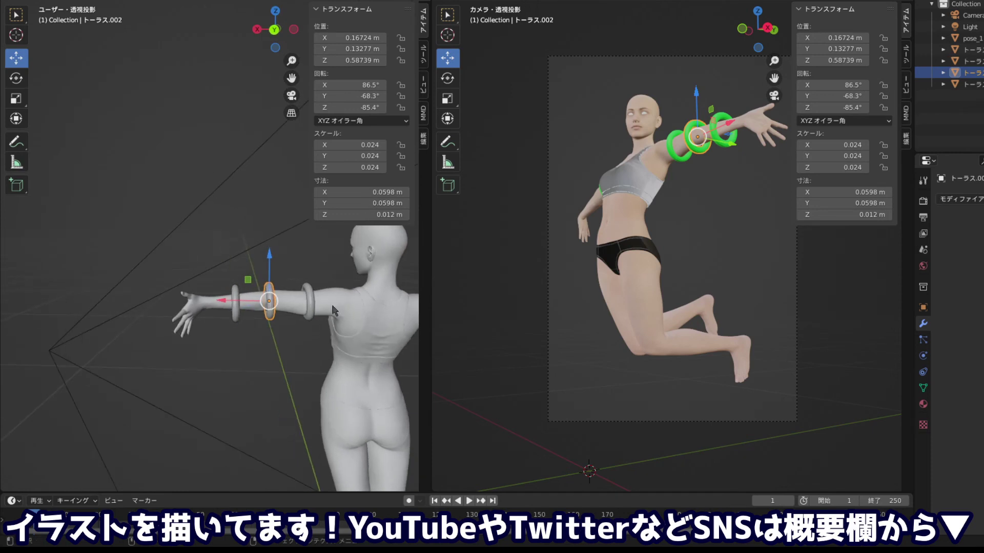
click(311, 308)
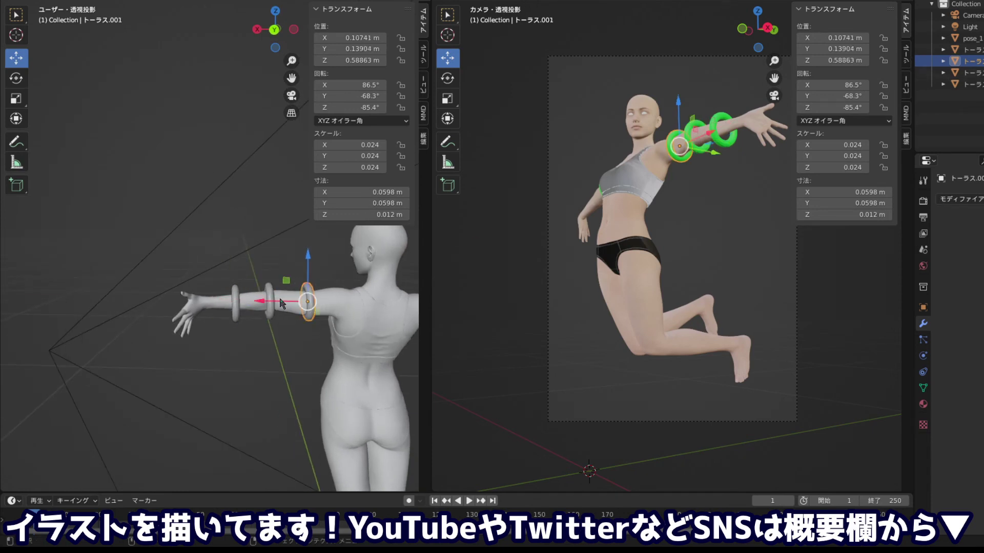
drag(281, 304, 275, 299)
click(235, 301)
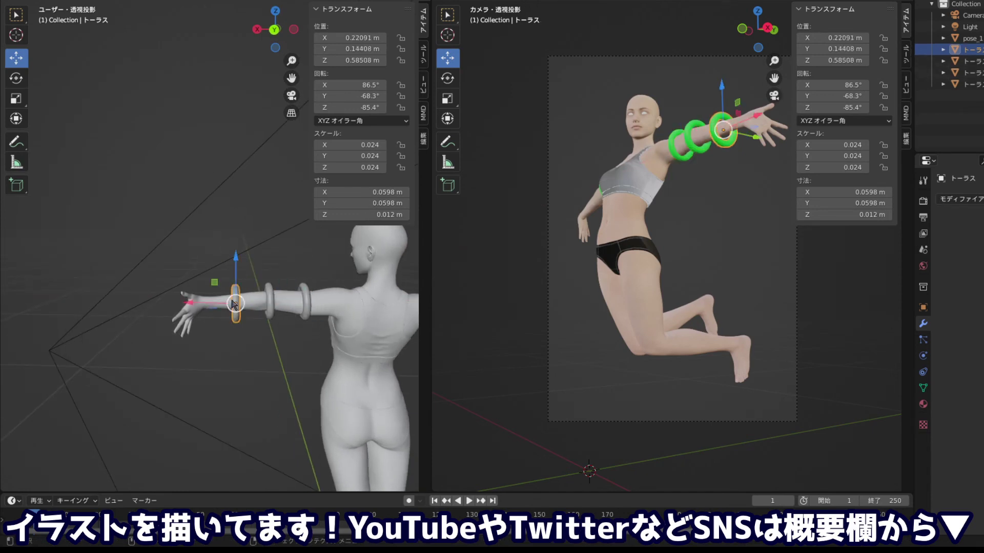
Add hand-ring copies at the raised arm's shoulder and wrist, nudging the wrist ring up
key(shift+d)
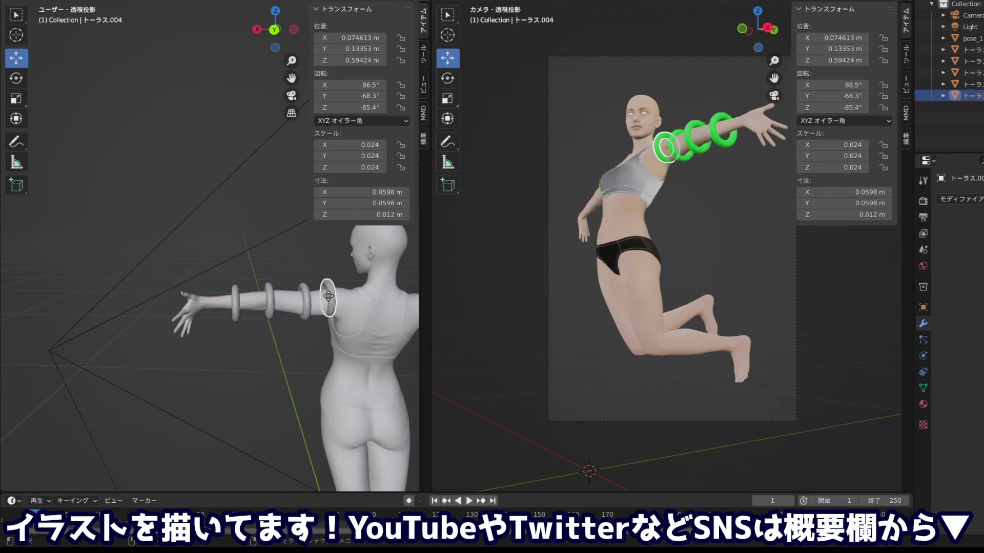
click(328, 298)
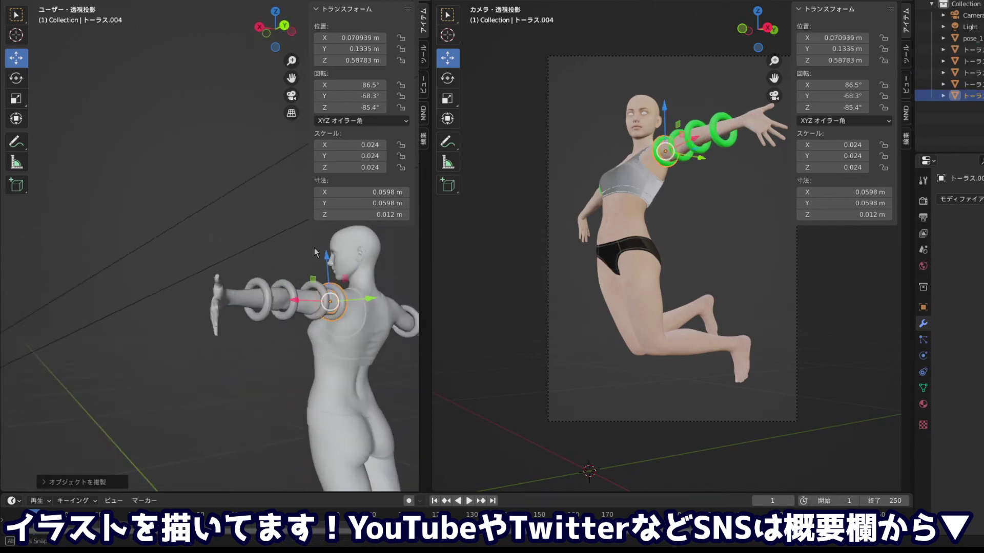
drag(83, 290, 343, 308)
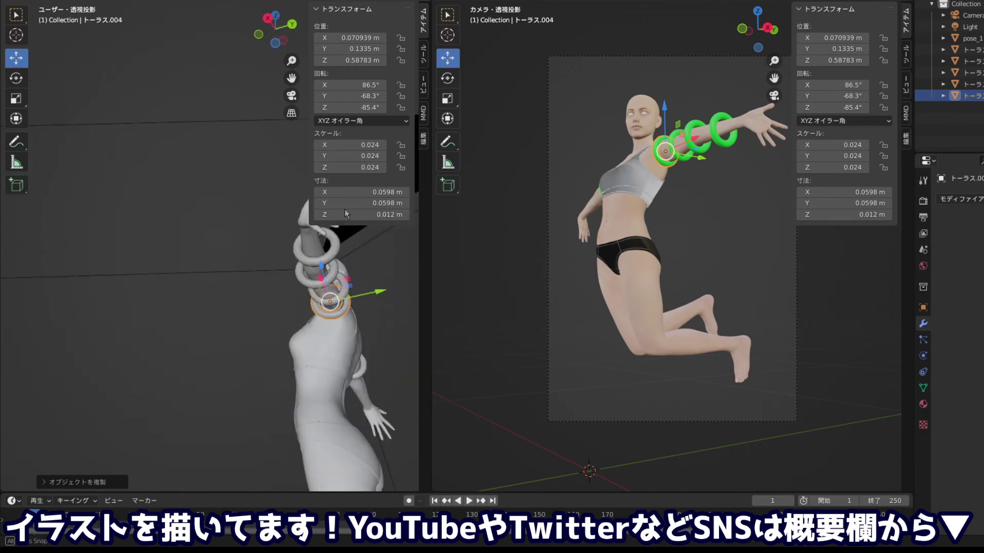
key(shift+d)
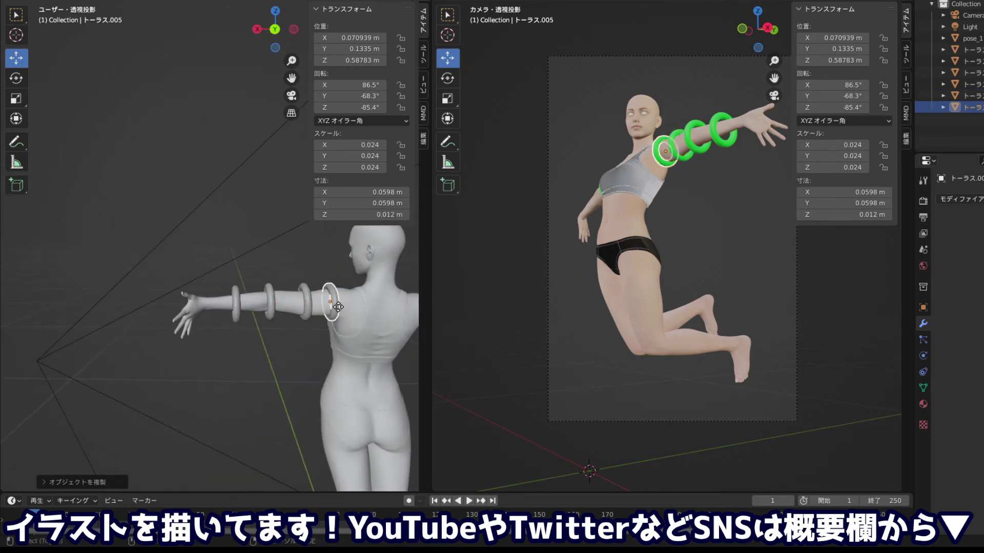
click(210, 309)
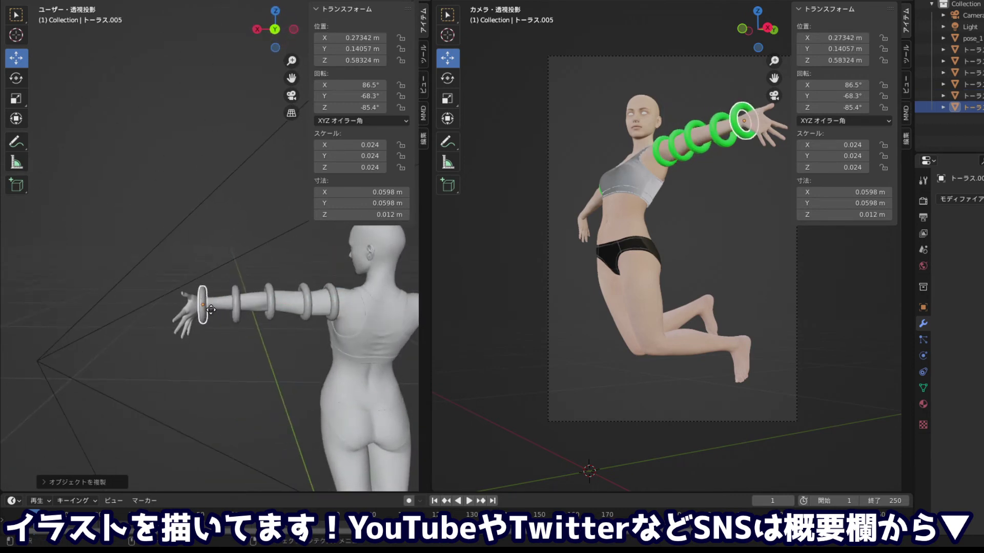
mouse_move(188, 288)
mouse_down()
mouse_move(398, 279)
mouse_move(17, 281)
mouse_up()
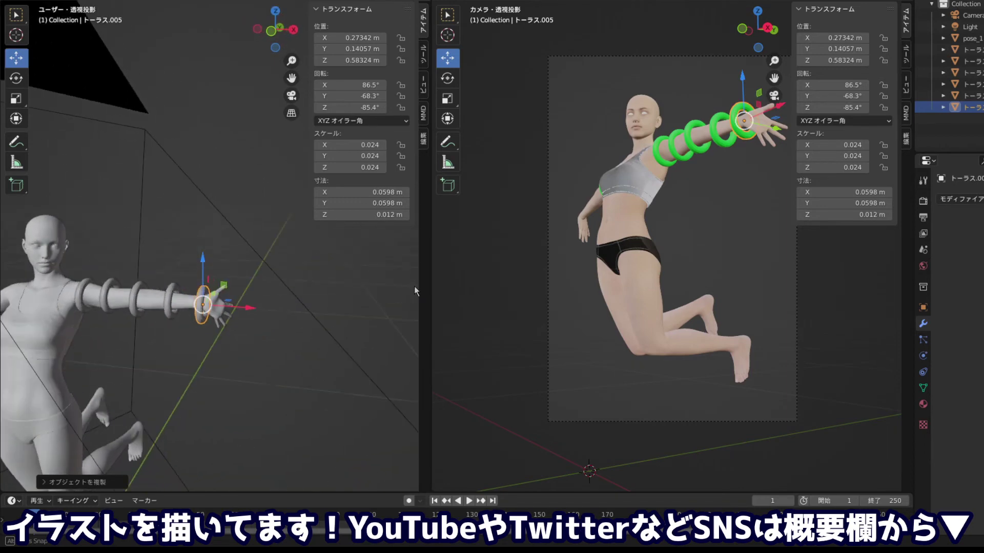
mouse_move(259, 301)
mouse_down()
mouse_move(66, 312)
mouse_move(110, 297)
mouse_up()
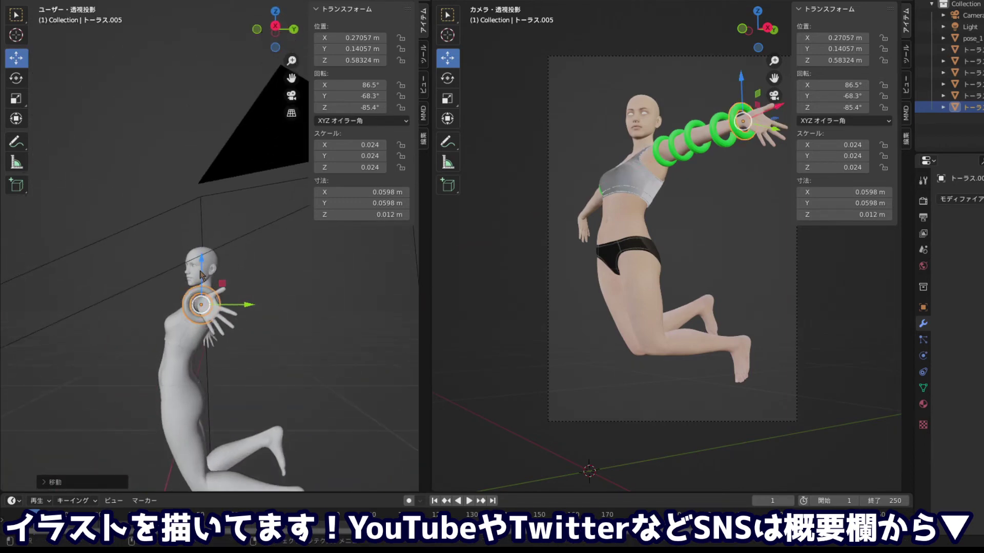
drag(201, 275, 202, 267)
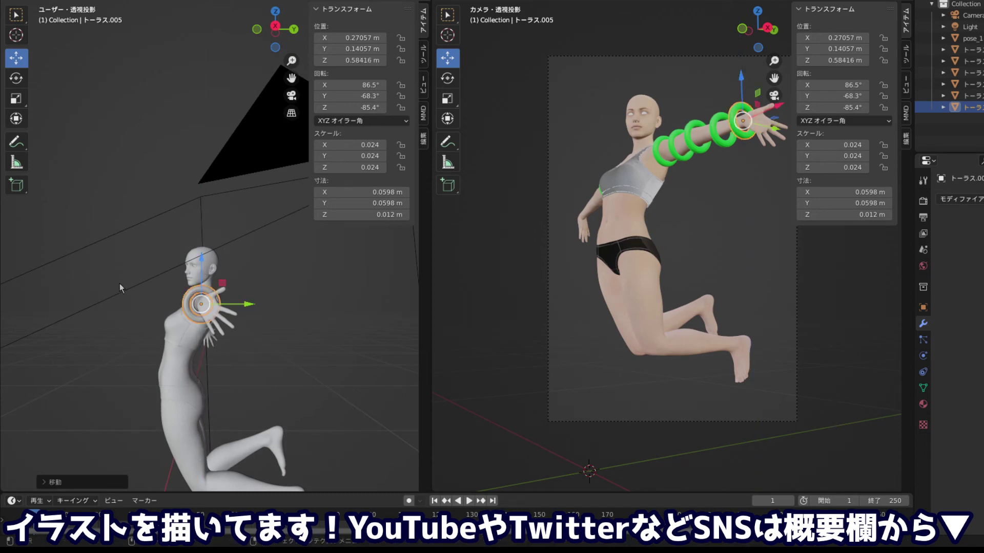
Put the left view in front view and select the ring on the other upper arm
mouse_move(119, 284)
mouse_down()
mouse_move(313, 307)
mouse_move(168, 321)
mouse_move(328, 294)
mouse_move(228, 321)
mouse_up()
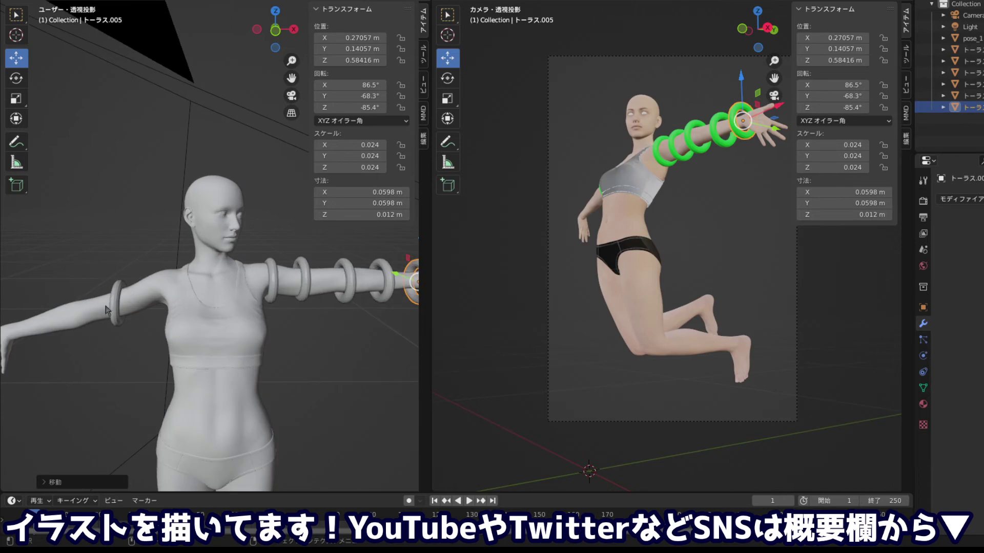
scroll(127, 291, down, 2)
drag(126, 291, 231, 277)
scroll(231, 277, up, 3)
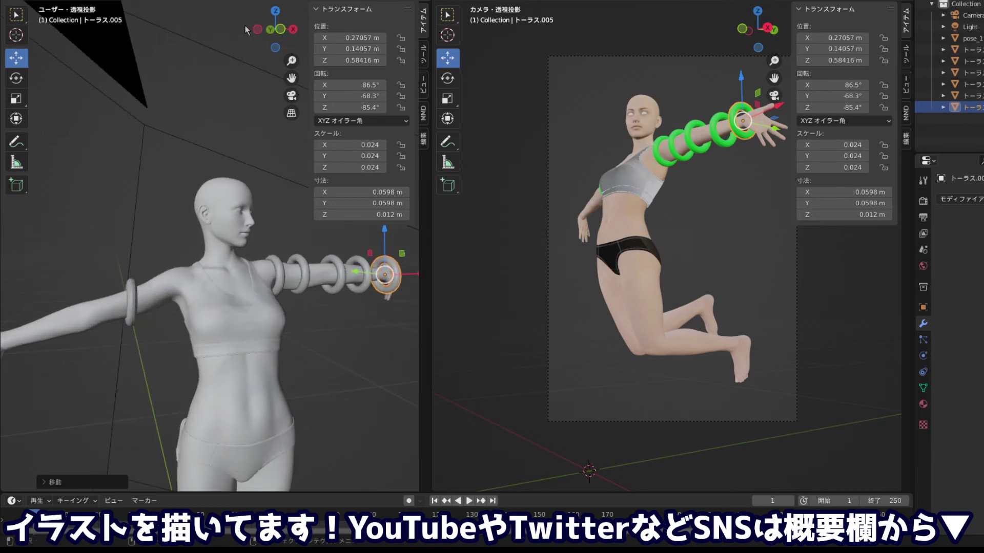
click(281, 29)
scroll(140, 239, up, 1)
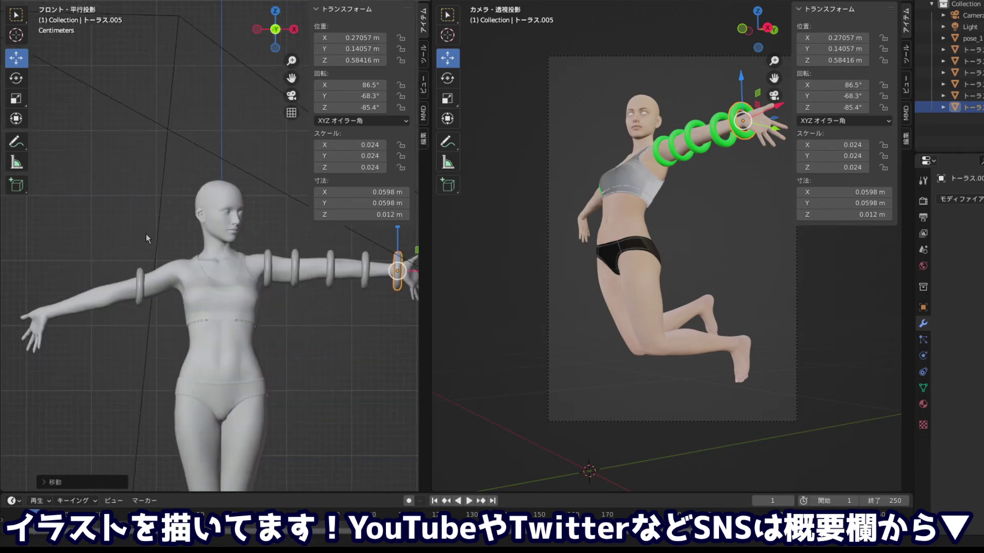
click(146, 287)
drag(147, 291, 154, 287)
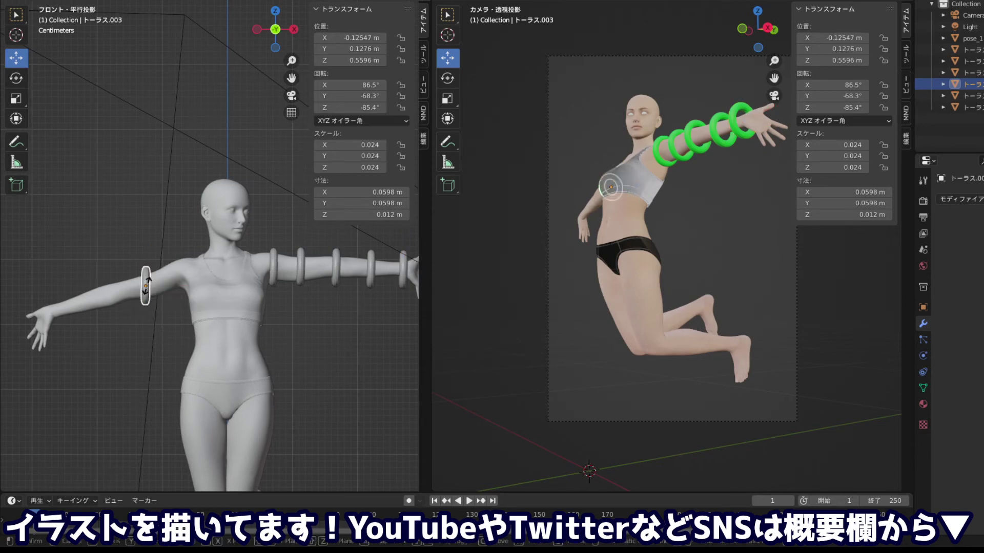
right_click(154, 287)
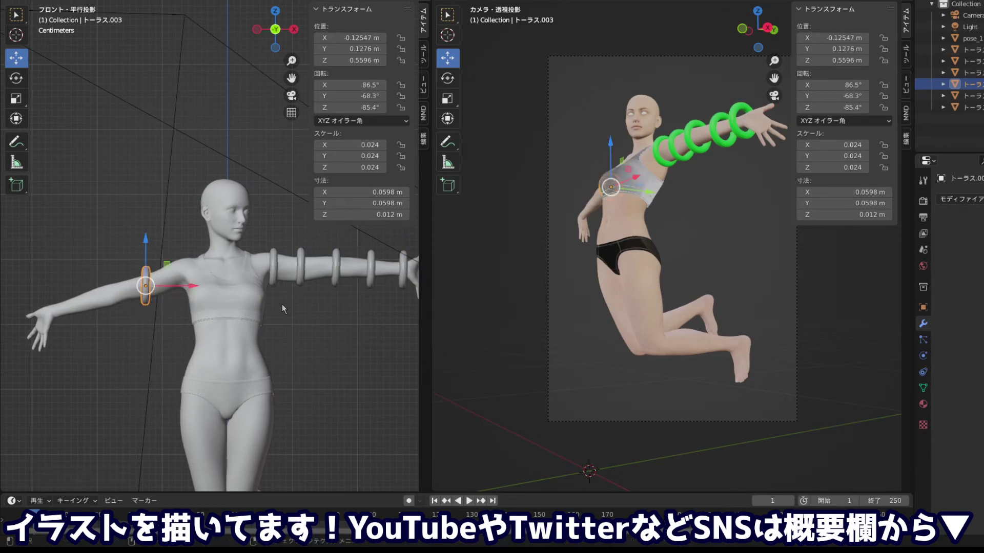
Tilt the other arm's ring to match the arm and reposition it on the upper arm
key(r)
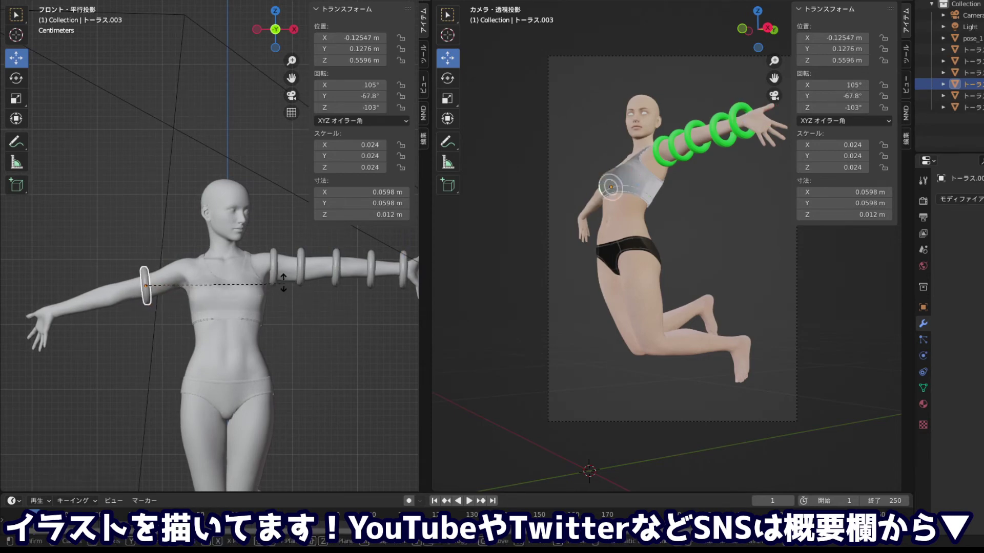
click(273, 278)
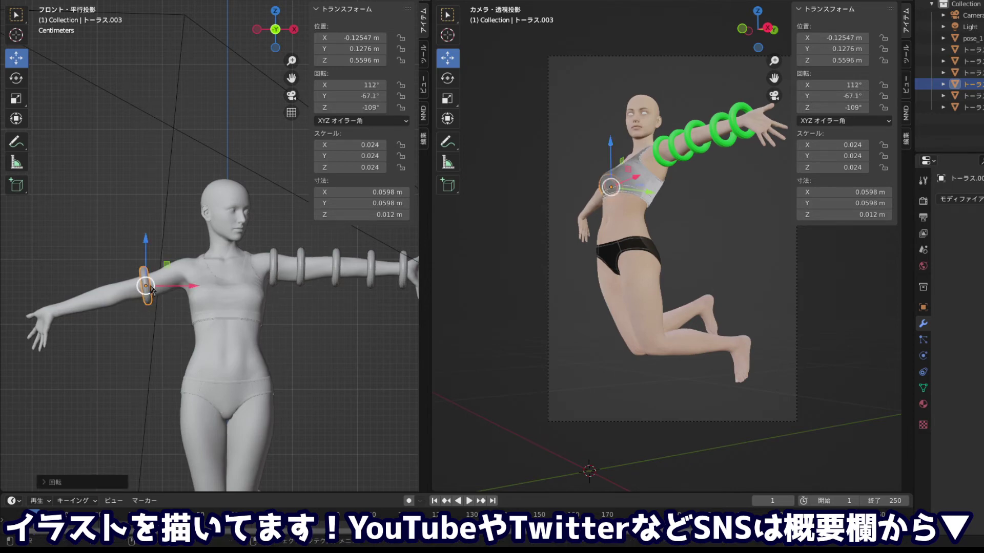
key(g)
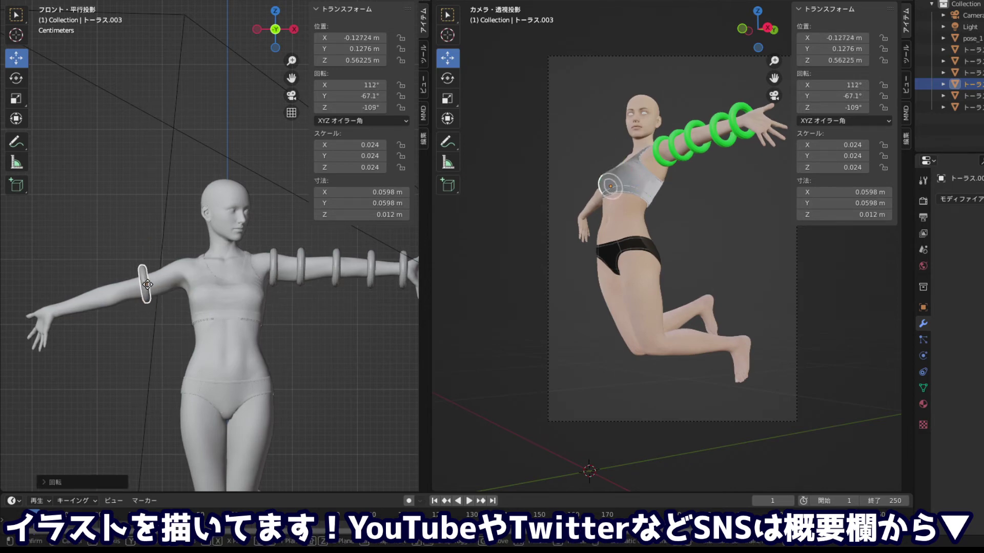
click(147, 285)
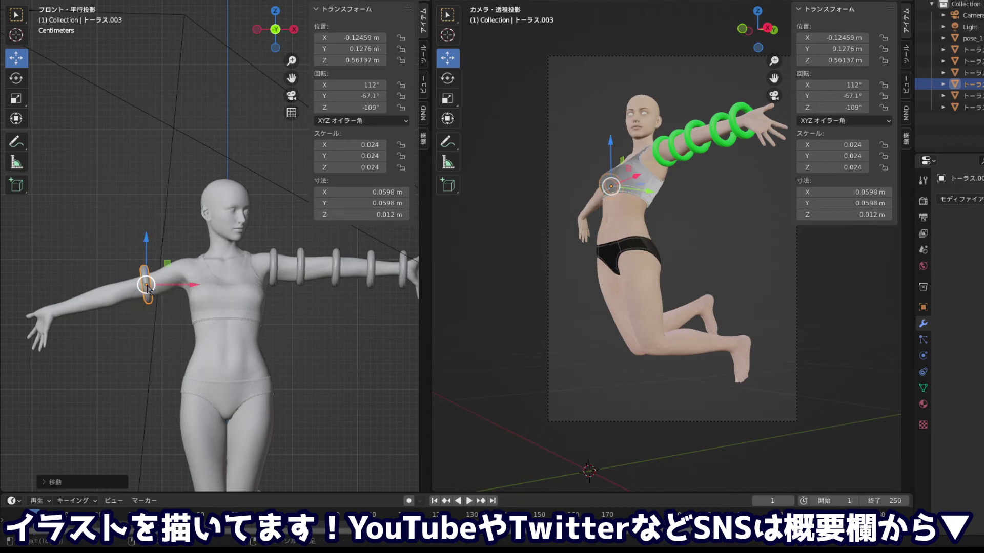
Add ring copies down the lowered arm to the wrist and one near the shoulder
key(shift+d)
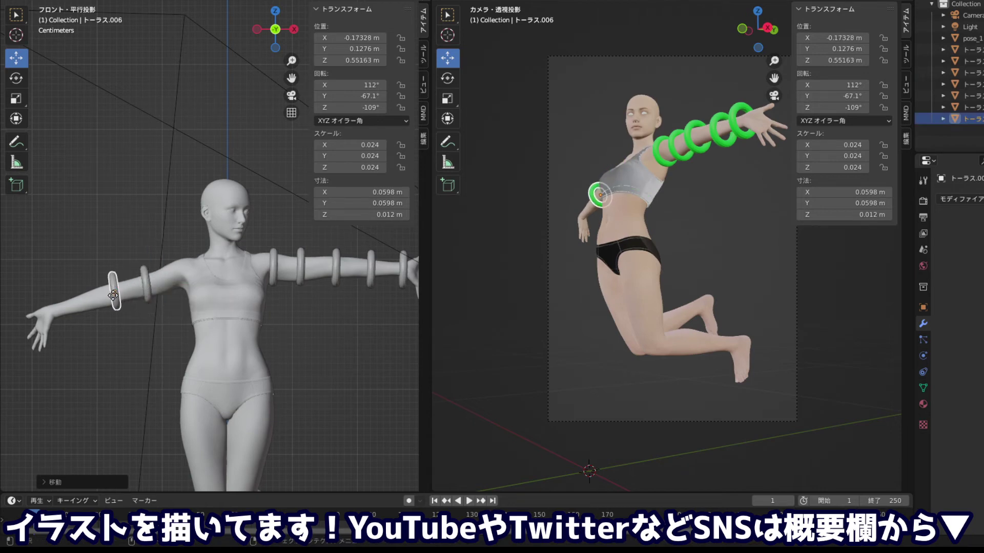
click(113, 293)
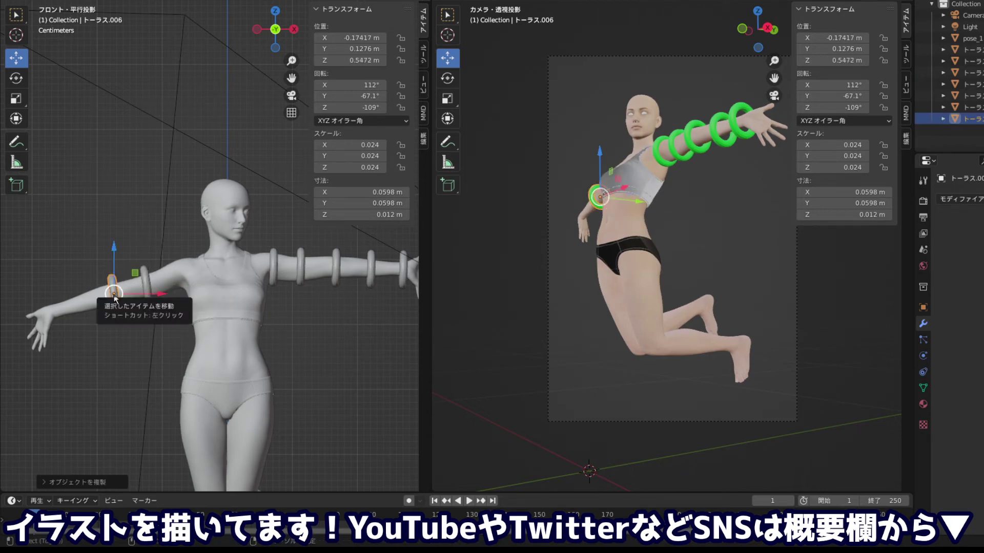
key(shift+d)
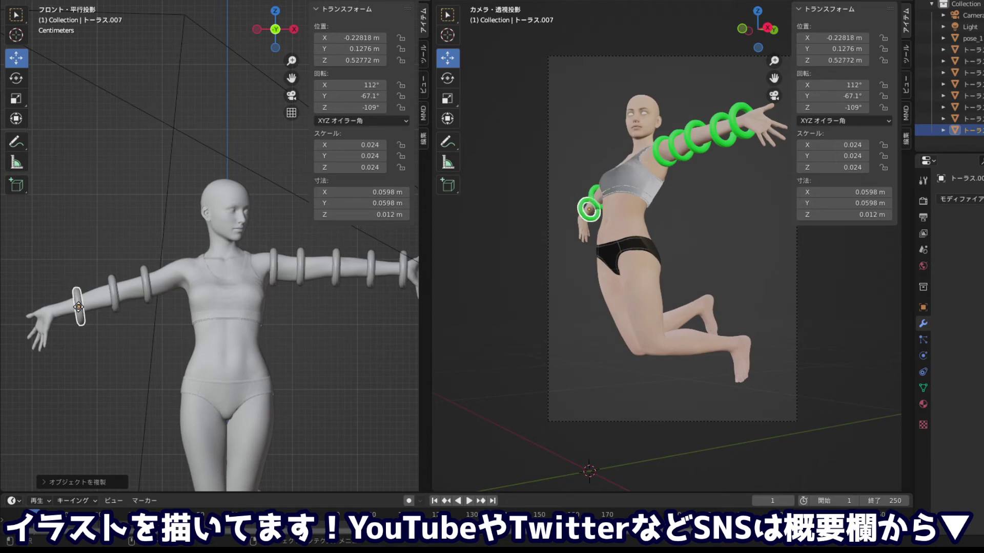
click(77, 307)
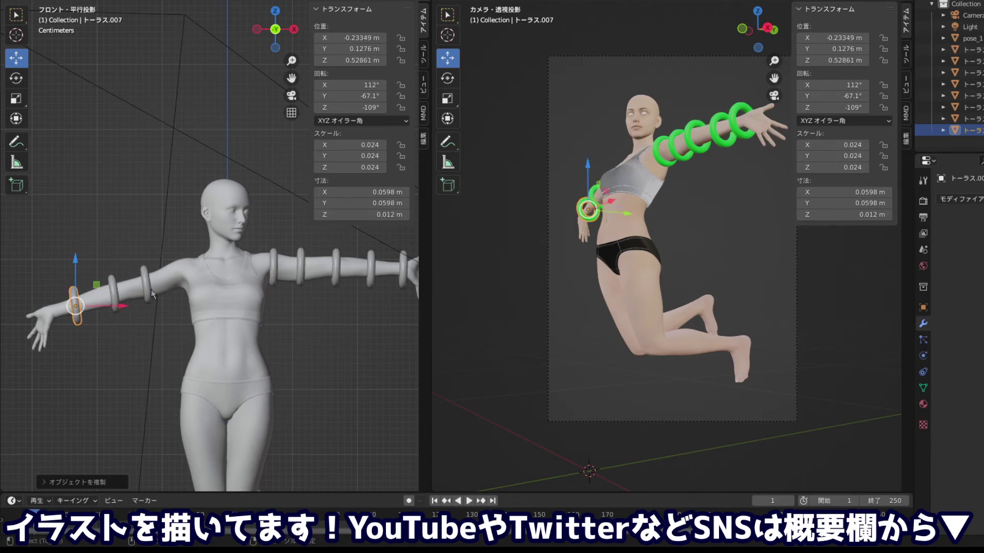
key(shift+d)
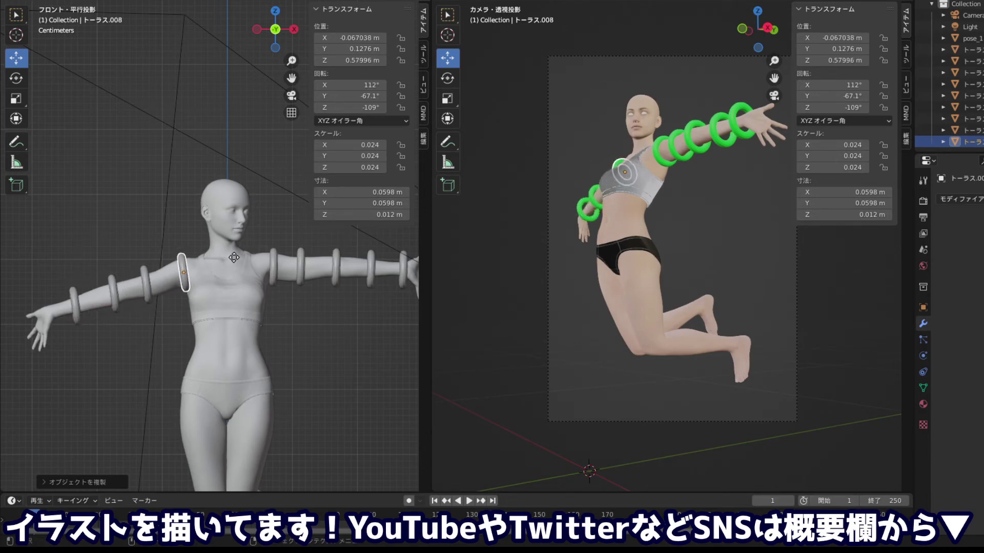
click(228, 254)
mouse_move(229, 254)
mouse_down()
mouse_move(249, 204)
mouse_move(143, 154)
mouse_up()
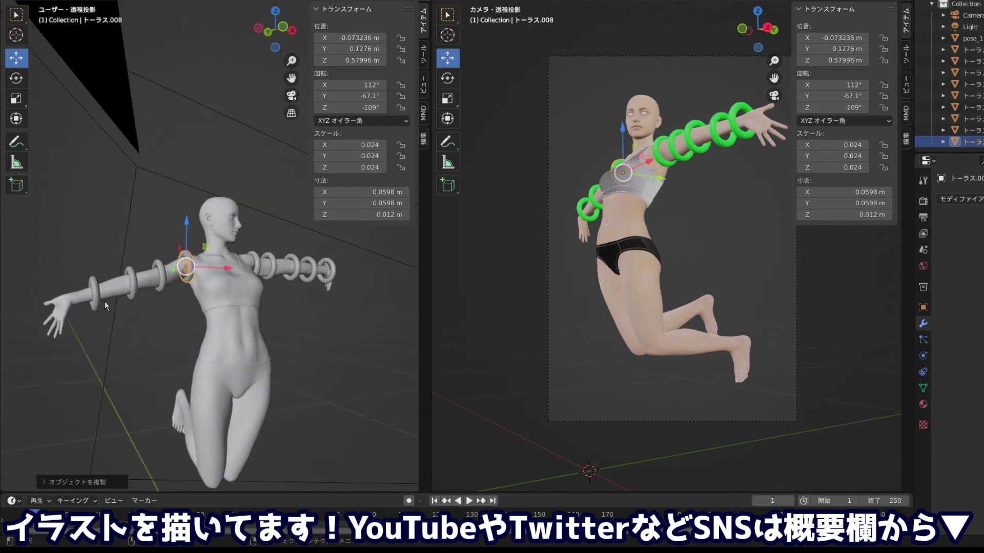
click(277, 29)
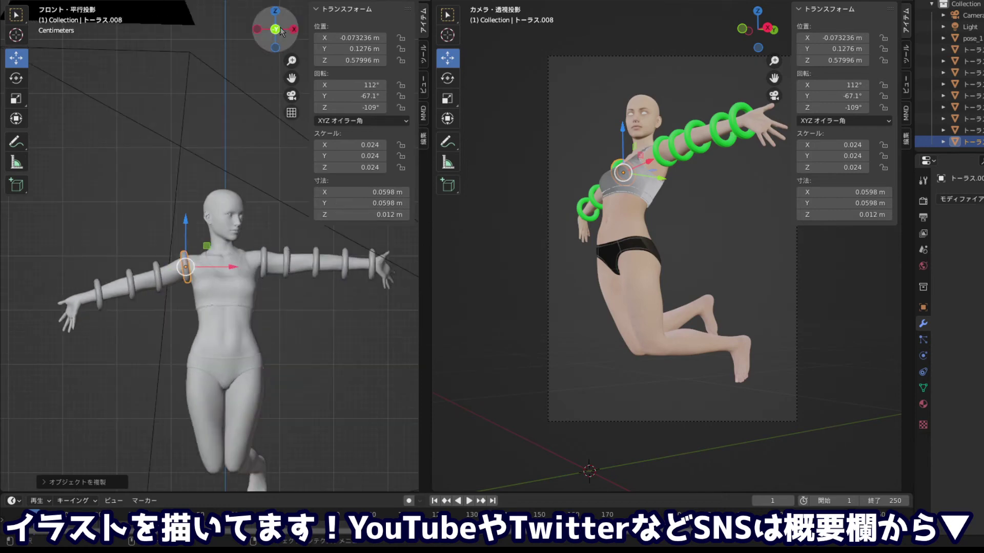
Adjust the forearm ring, add a copy at the wrist, and nudge the upper-arm ring
click(98, 292)
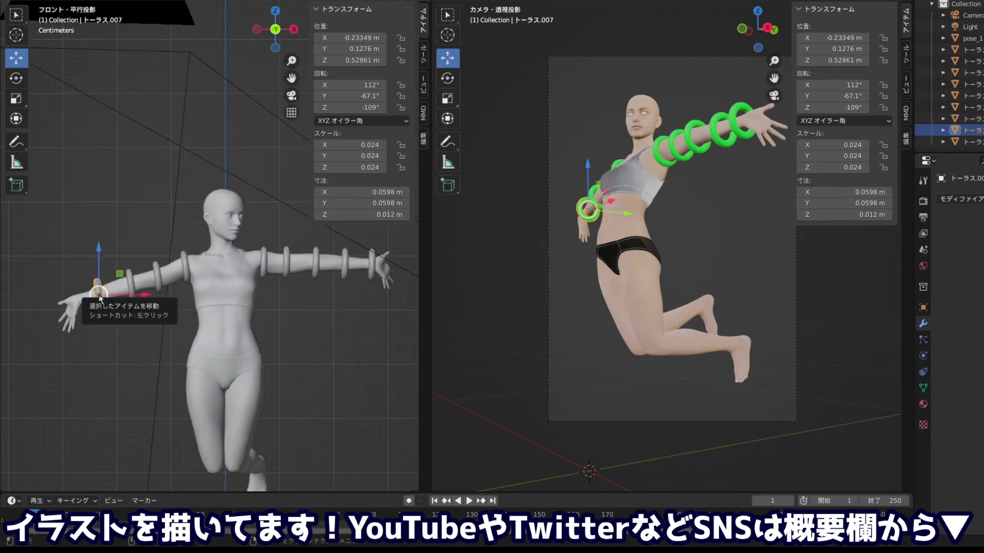
drag(98, 296, 110, 287)
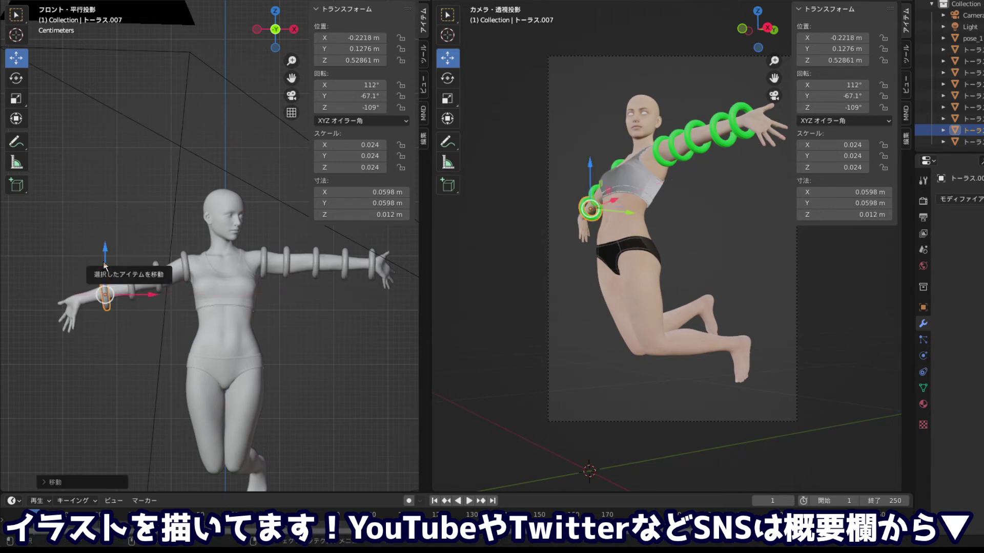
drag(104, 265, 102, 259)
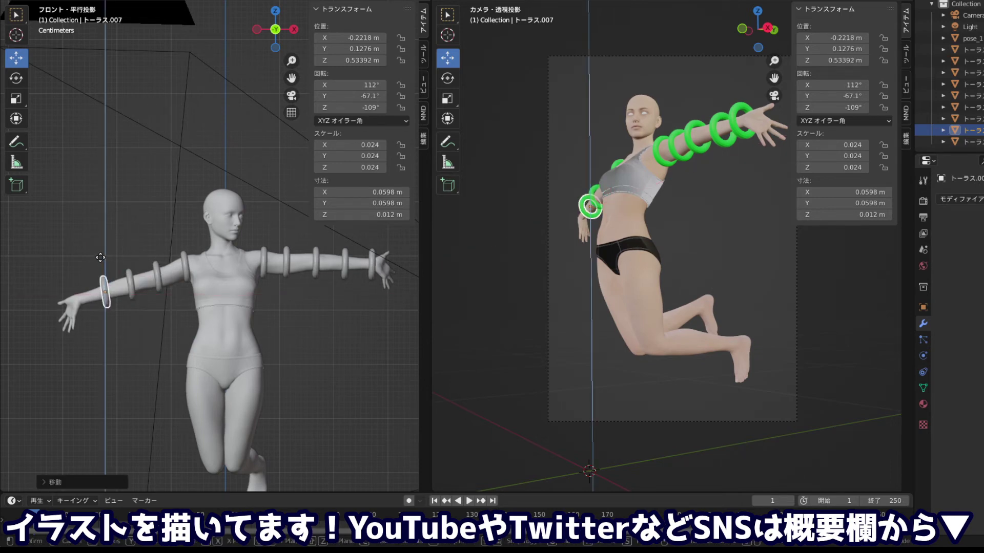
key(shift+d)
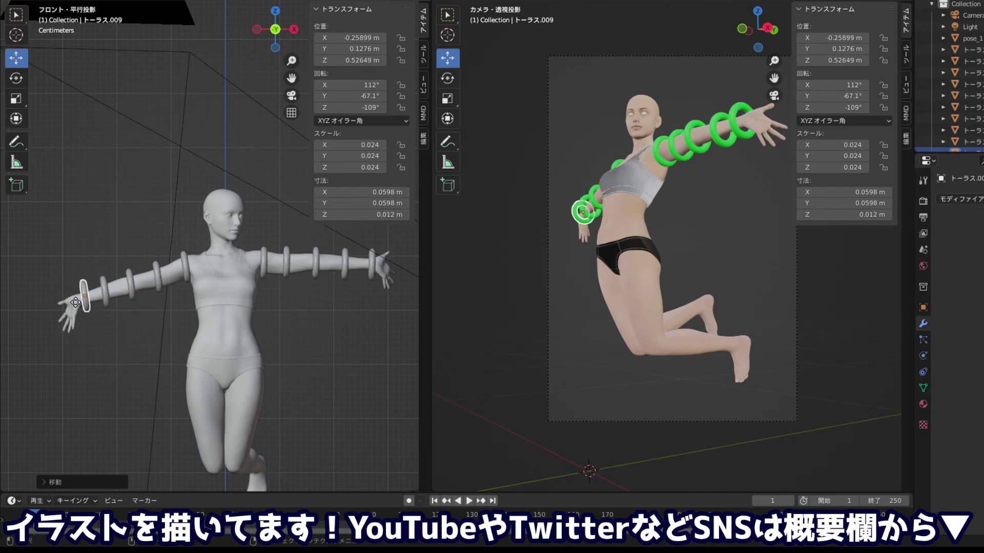
click(75, 307)
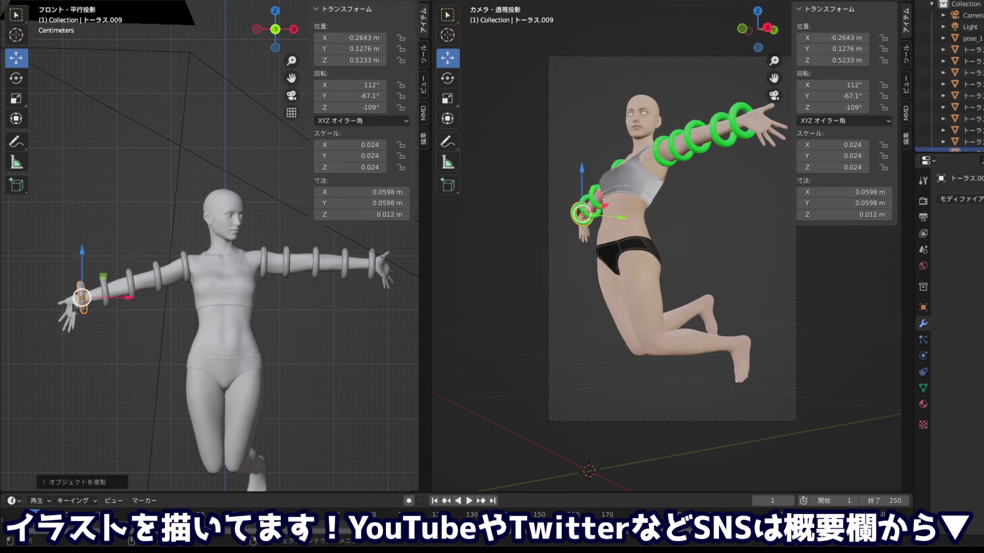
click(106, 294)
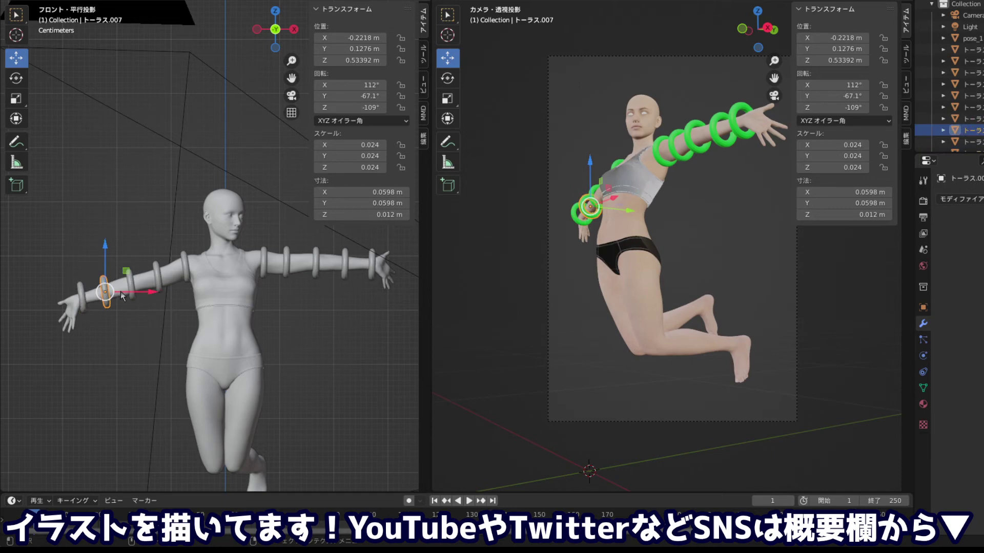
drag(122, 296, 124, 296)
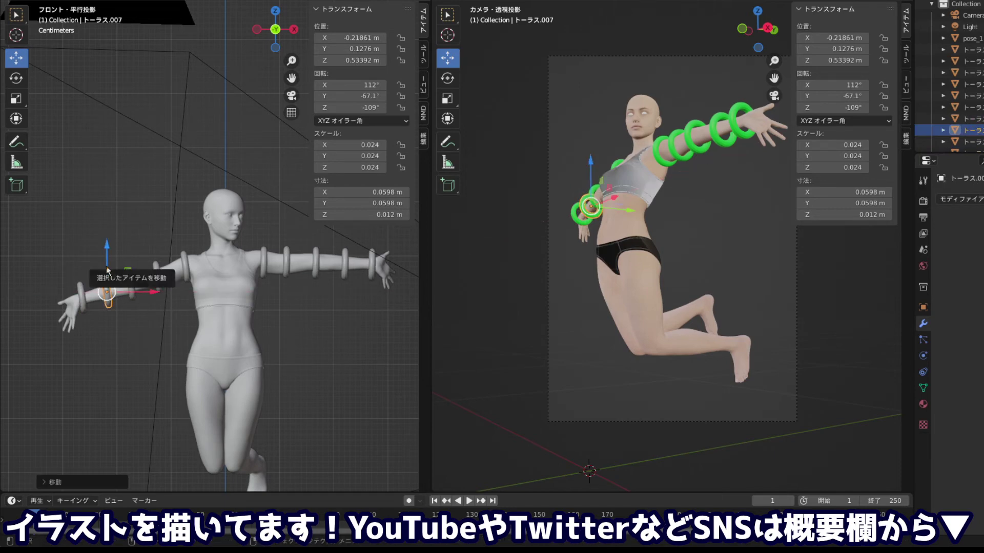
click(168, 198)
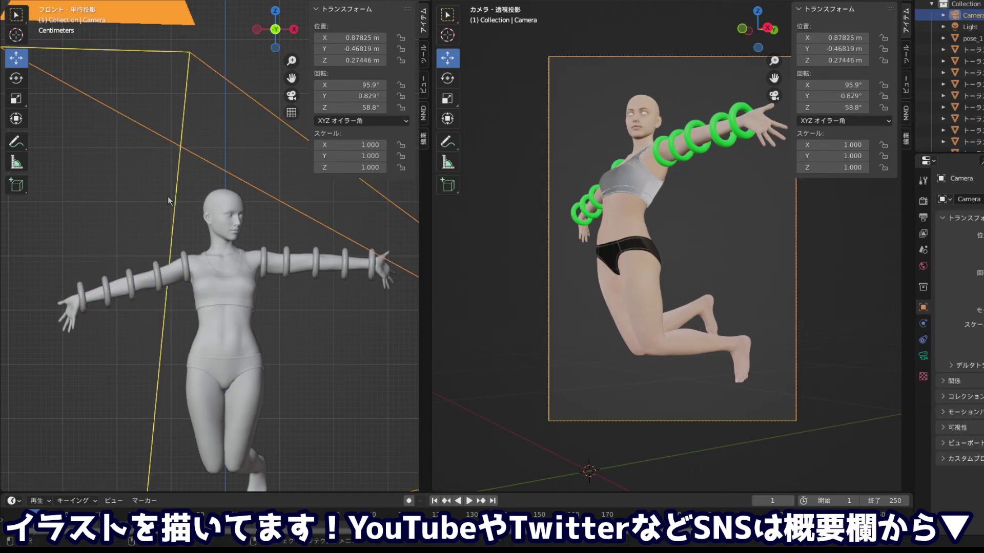
Deselect the camera and show the whole figure from a top view
click(120, 189)
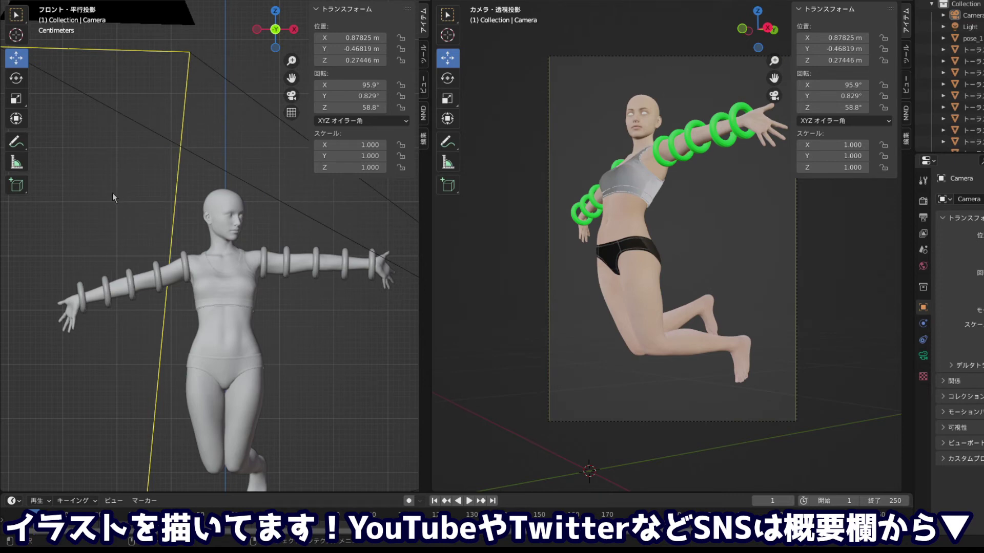
scroll(112, 193, up, 1)
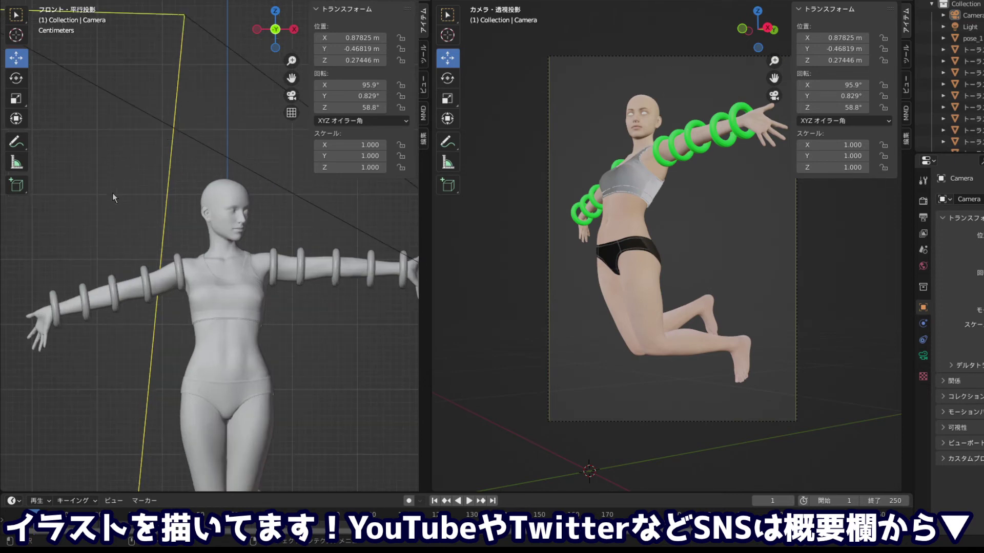
mouse_move(116, 198)
mouse_down()
mouse_move(115, 186)
mouse_move(136, 225)
mouse_move(304, 192)
mouse_move(286, 261)
mouse_move(275, 252)
mouse_move(287, 285)
mouse_move(287, 267)
mouse_up()
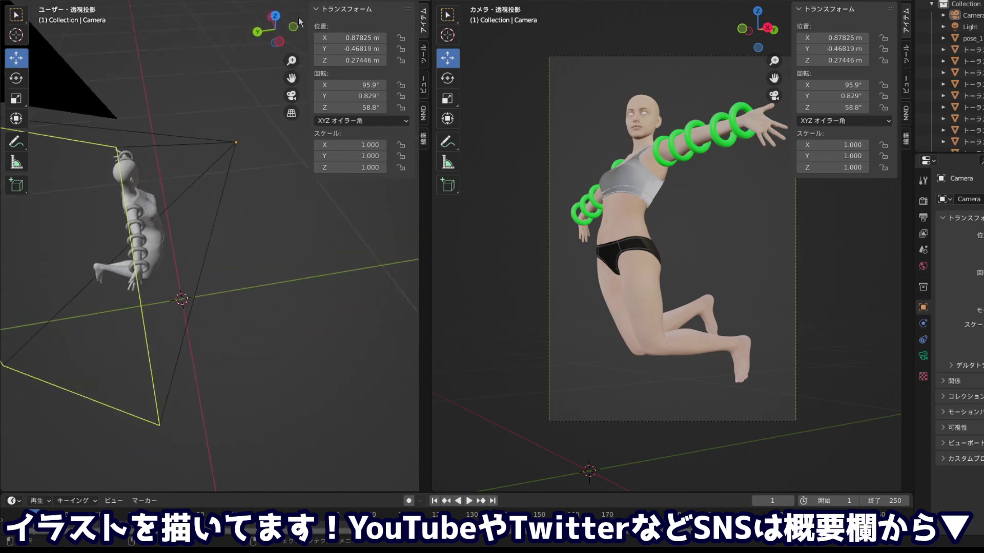
click(281, 17)
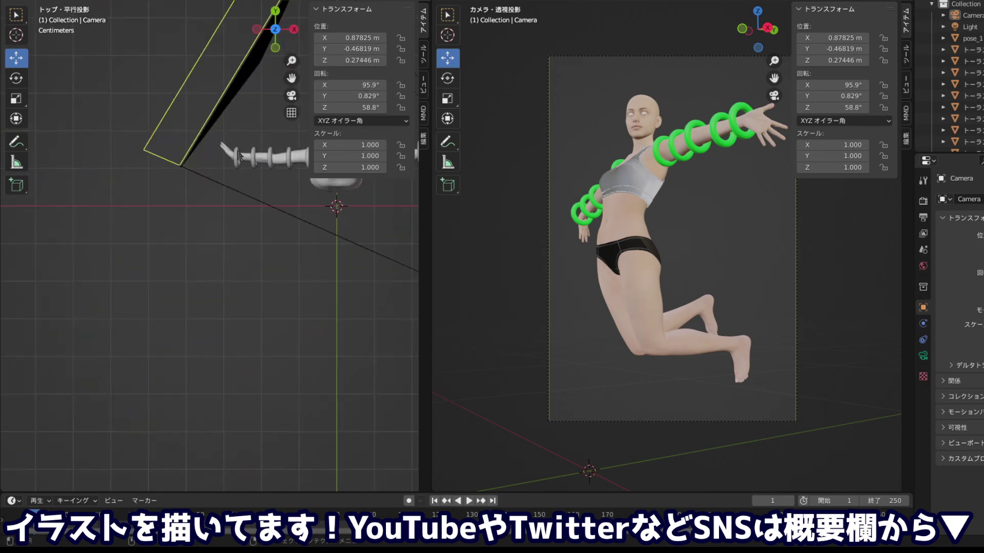
drag(195, 174, 78, 250)
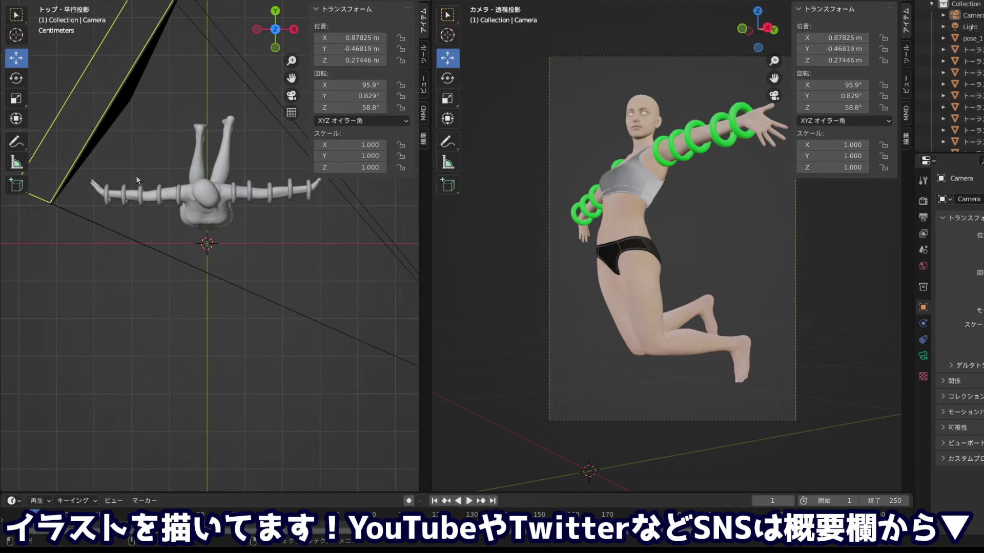
Tilt a lowered-arm ring and duplicate it as torus.007 at X −0.219 m
click(143, 190)
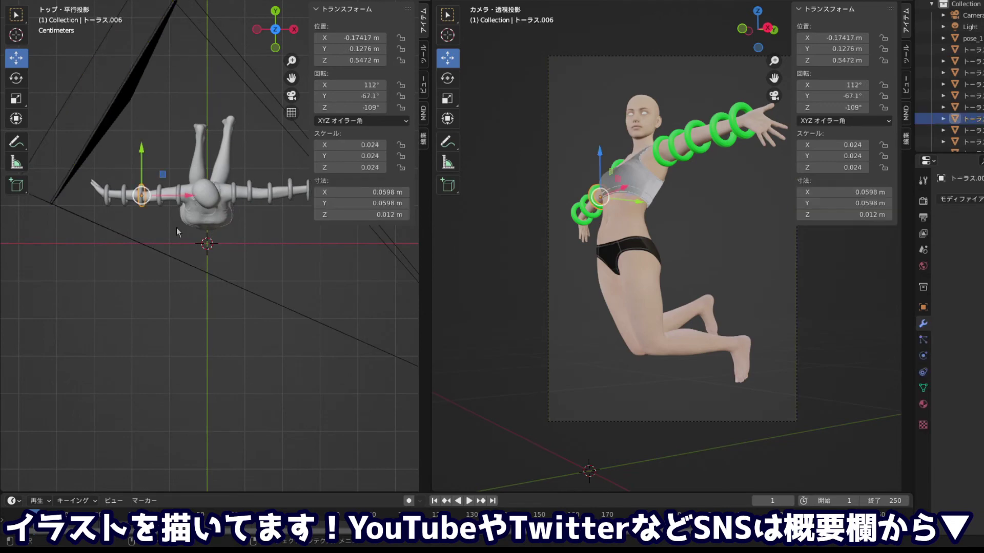
key(r)
click(141, 291)
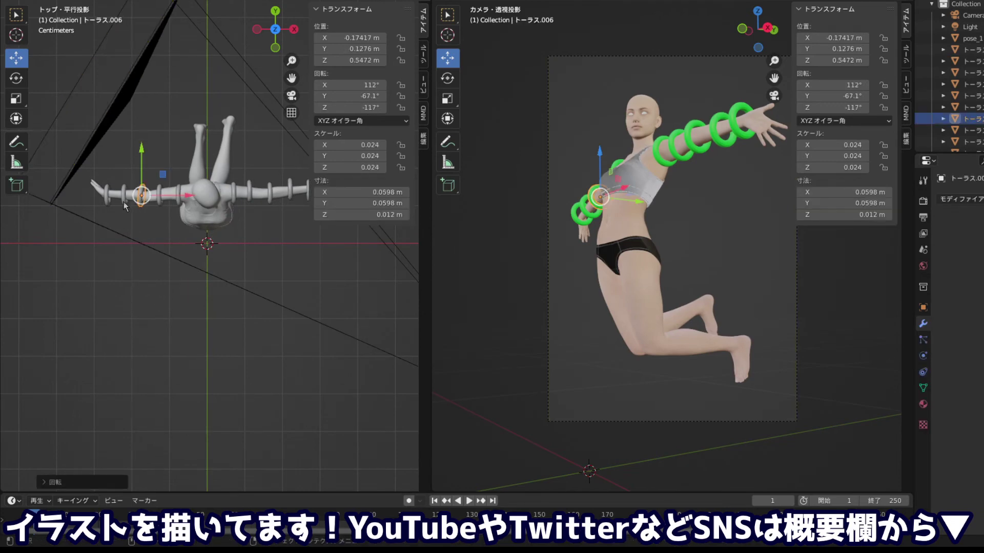
key(shift+d)
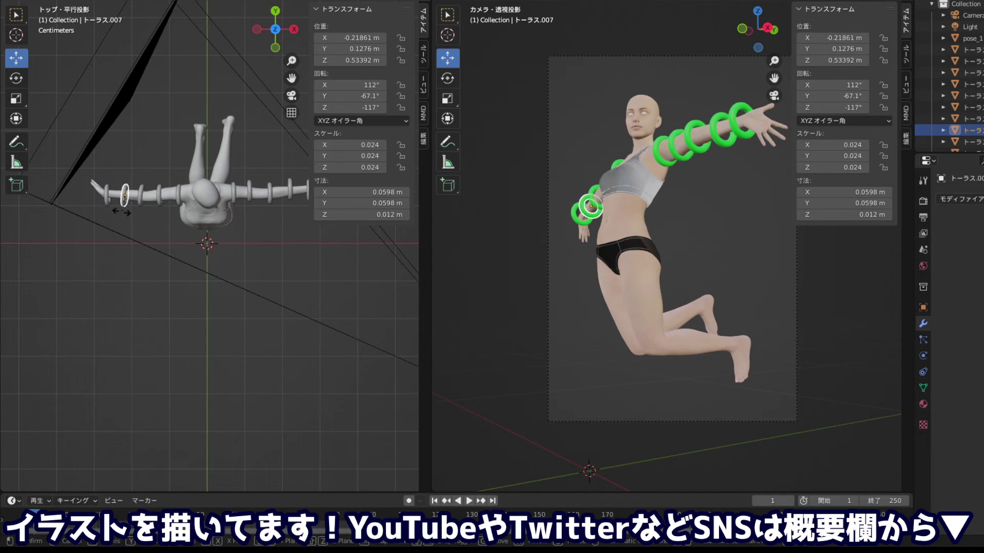
click(123, 215)
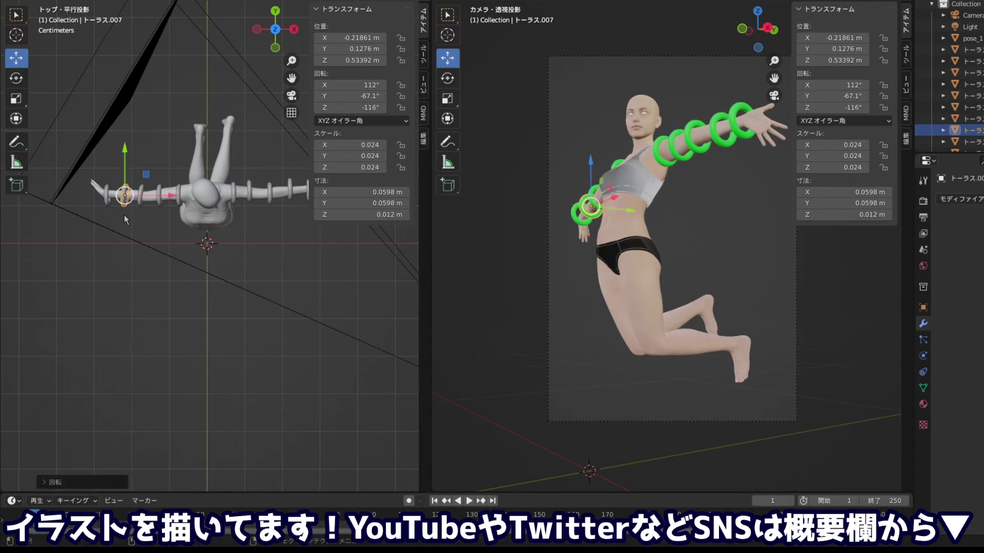
click(189, 290)
mouse_move(189, 291)
mouse_down()
mouse_move(109, 138)
mouse_move(87, 168)
mouse_up()
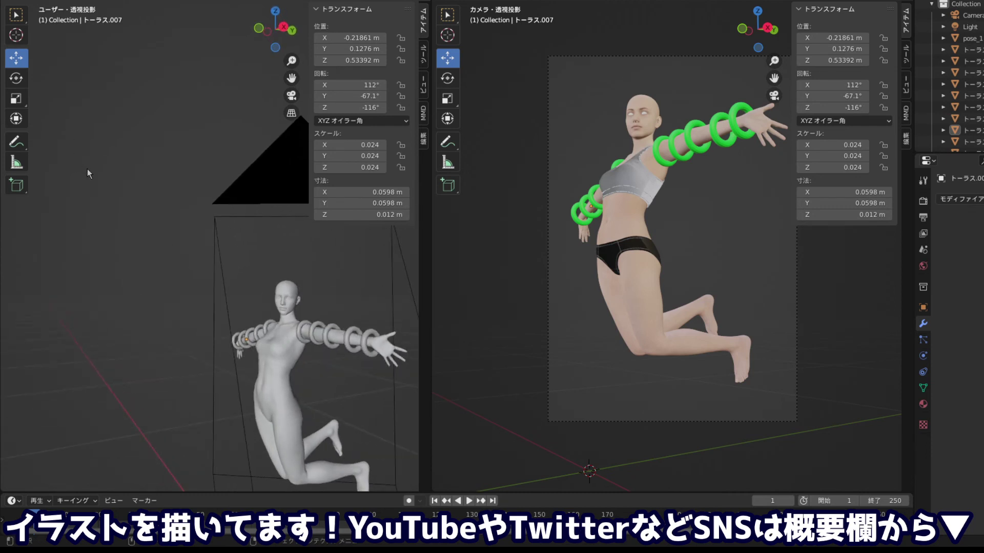
Bring the figure closer in view, then select pose_1 and shoulder ring torus.004
mouse_move(133, 245)
mouse_down()
mouse_move(170, 180)
mouse_move(154, 162)
mouse_move(161, 166)
mouse_up()
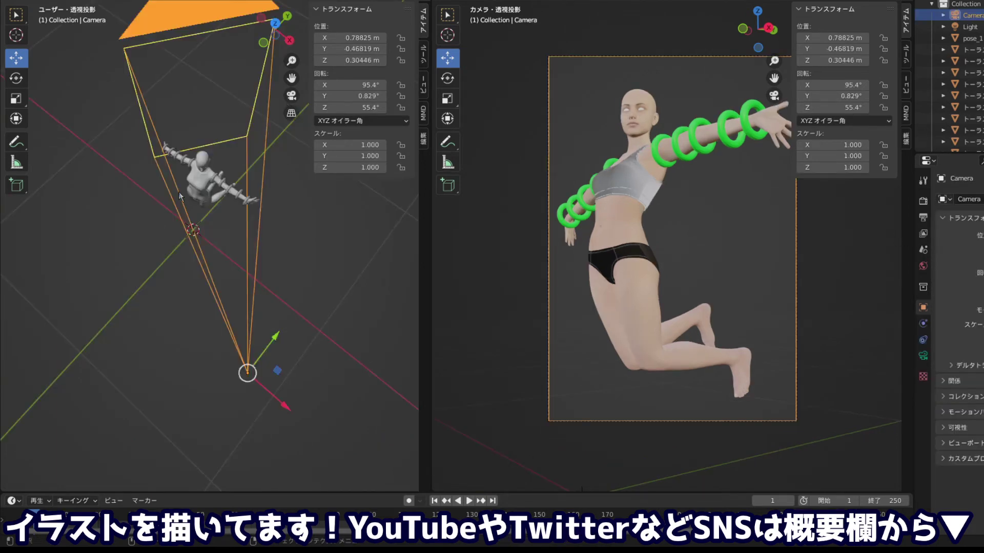
click(195, 179)
scroll(197, 205, up, 2)
scroll(197, 215, up, 2)
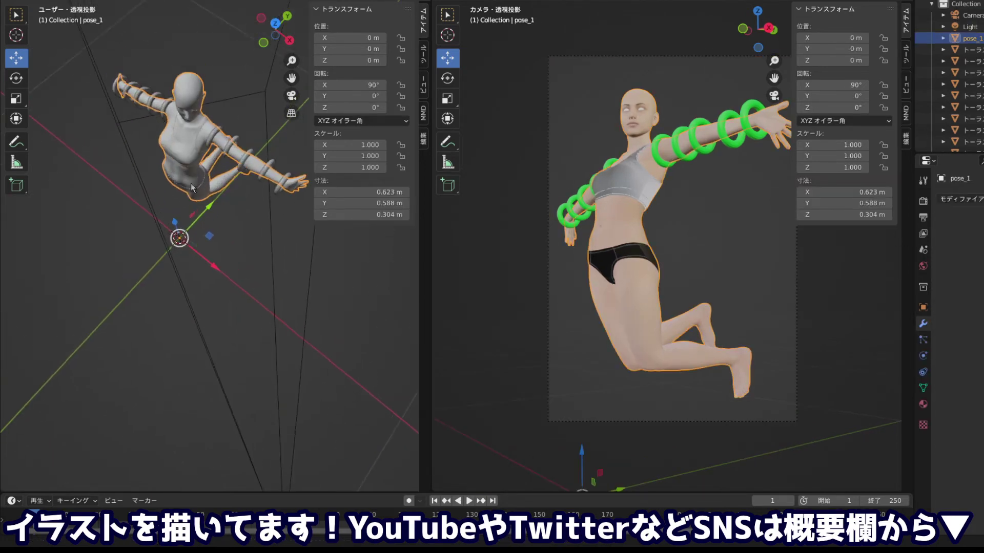
scroll(199, 230, up, 2)
drag(200, 238, 233, 205)
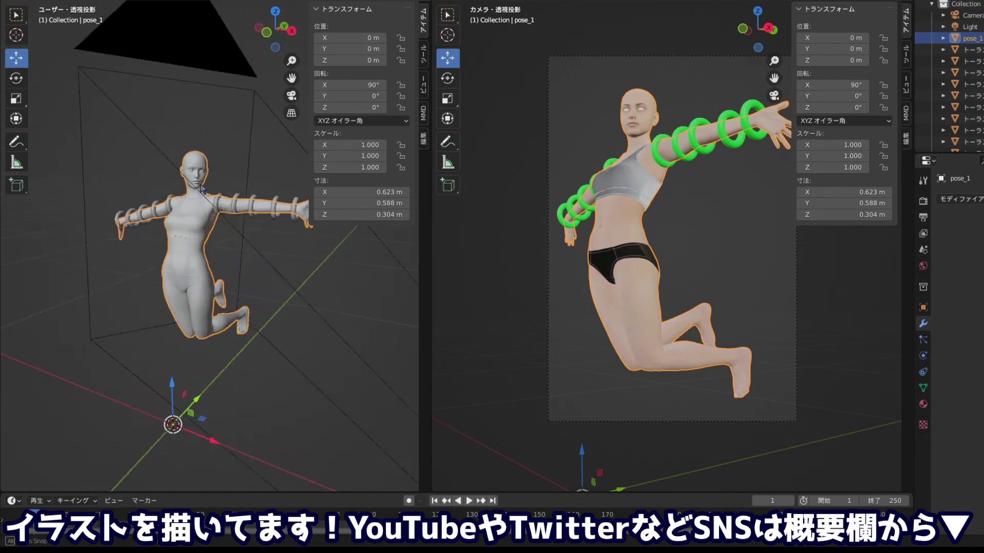
click(229, 208)
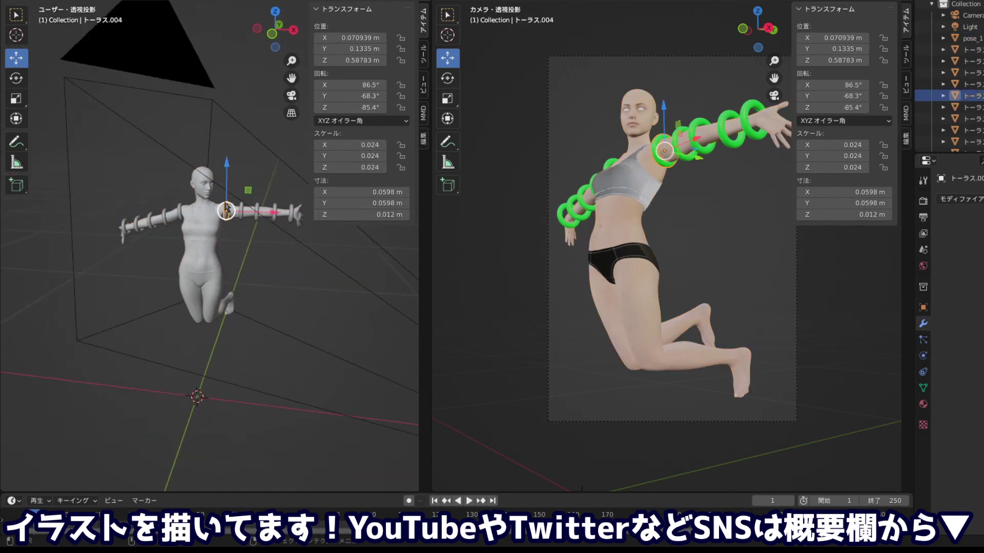
Duplicate the shoulder ring and place the copy at the chest in a zoomed front view
key(shift+d)
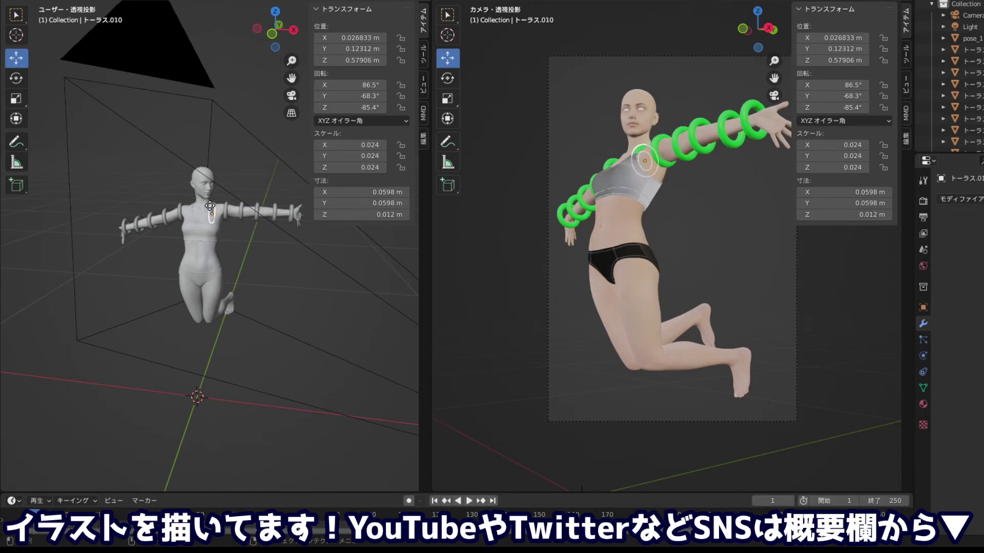
click(201, 211)
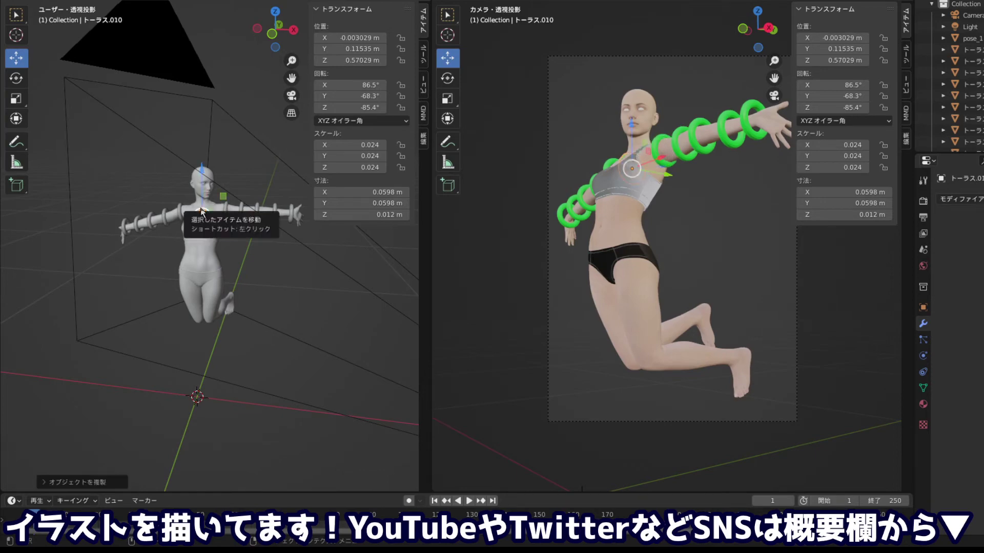
click(272, 34)
scroll(212, 177, up, 3)
scroll(194, 179, up, 2)
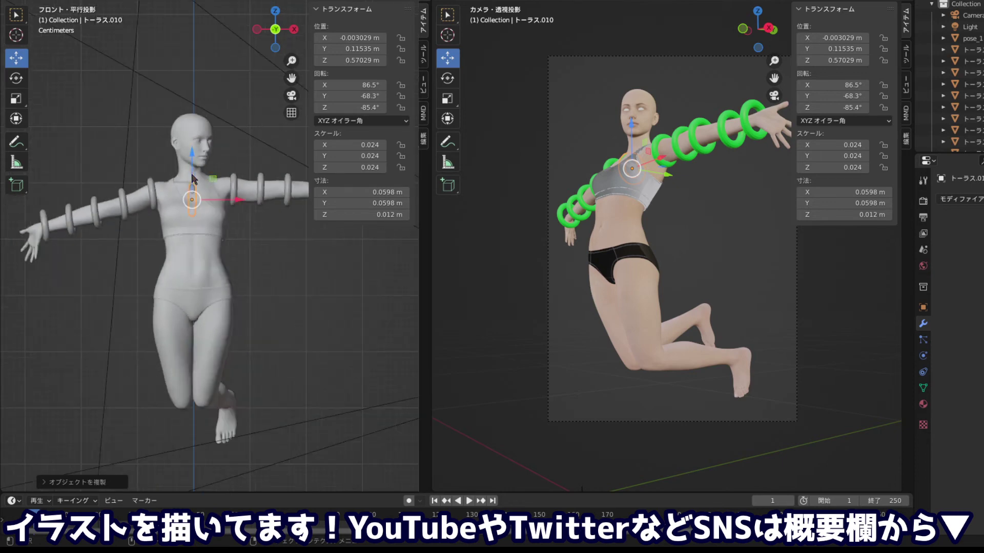
scroll(191, 174, up, 1)
scroll(190, 166, up, 1)
scroll(188, 159, up, 2)
scroll(186, 153, up, 1)
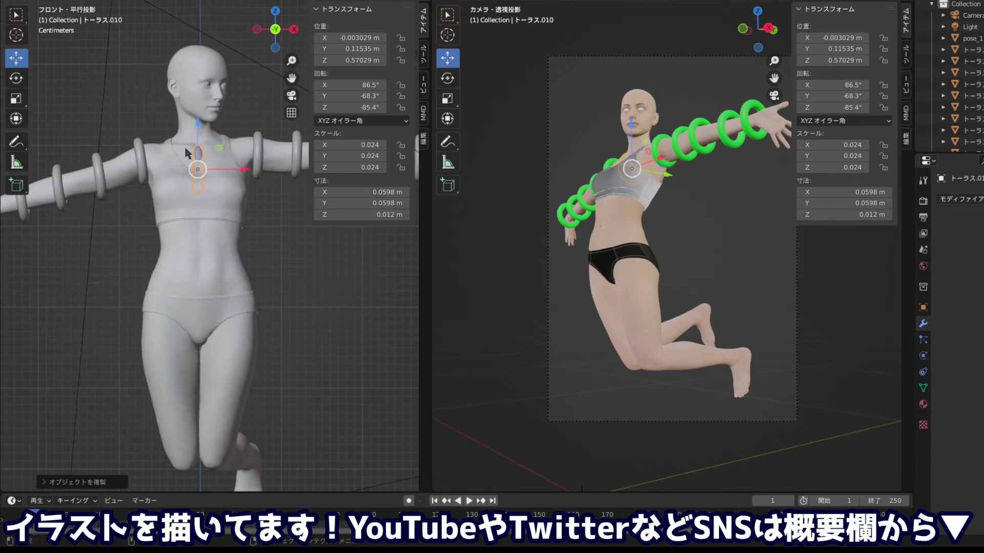
Rotate the chest ring horizontal, enlarge it and lower it down the torso
key(r)
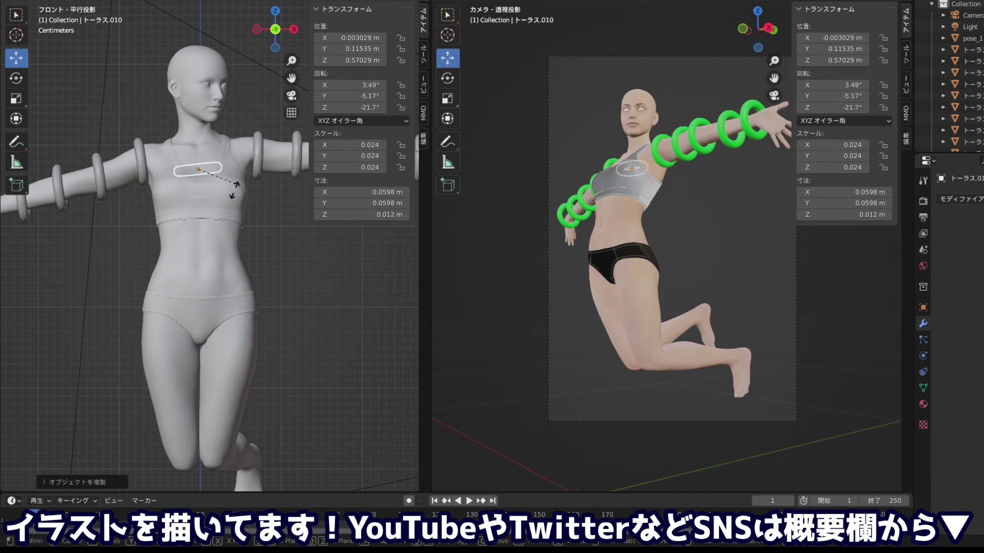
click(158, 206)
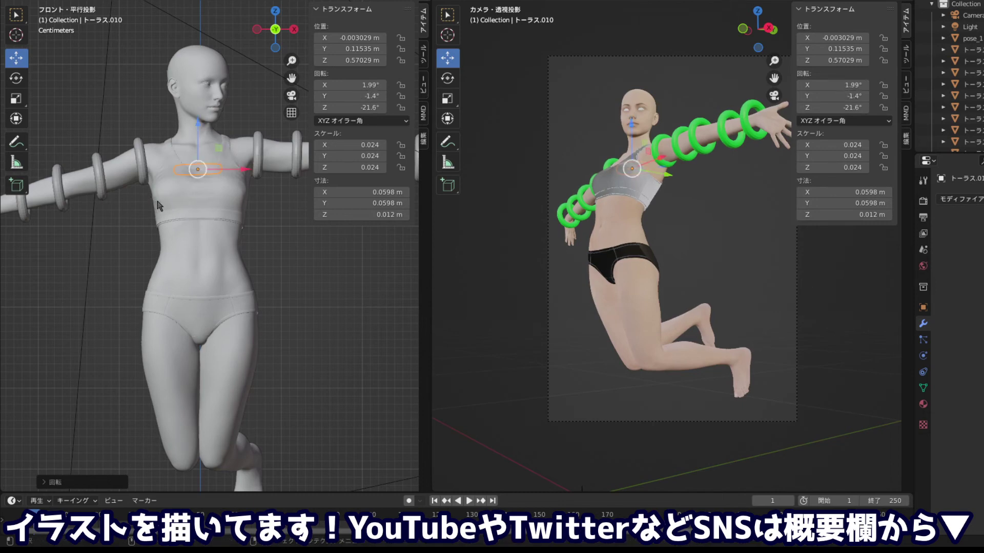
key(s)
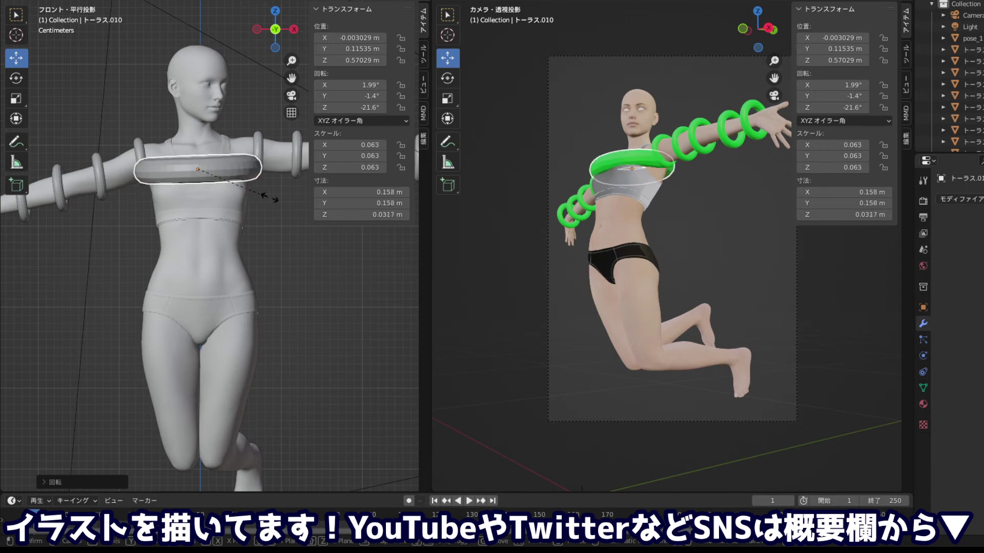
click(256, 187)
drag(202, 121, 204, 170)
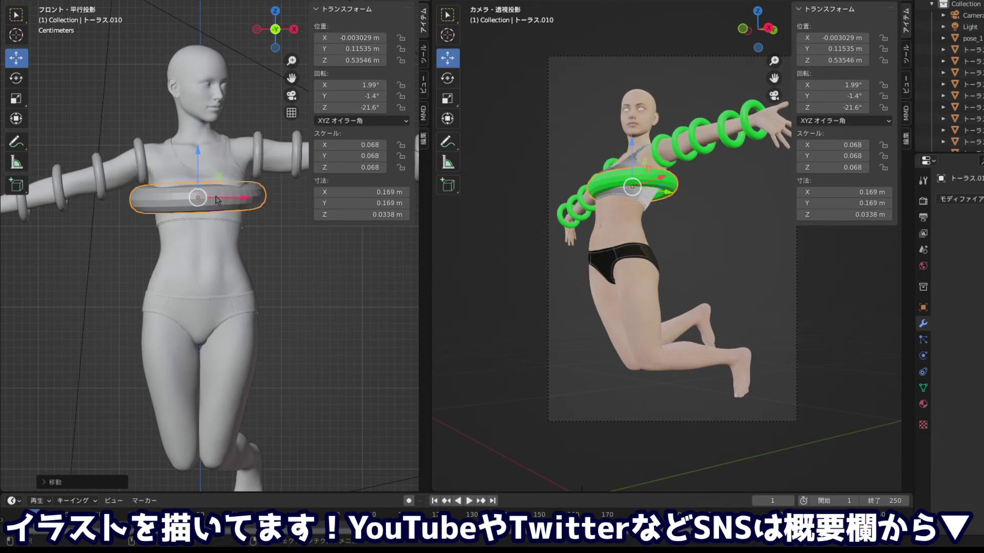
key(g)
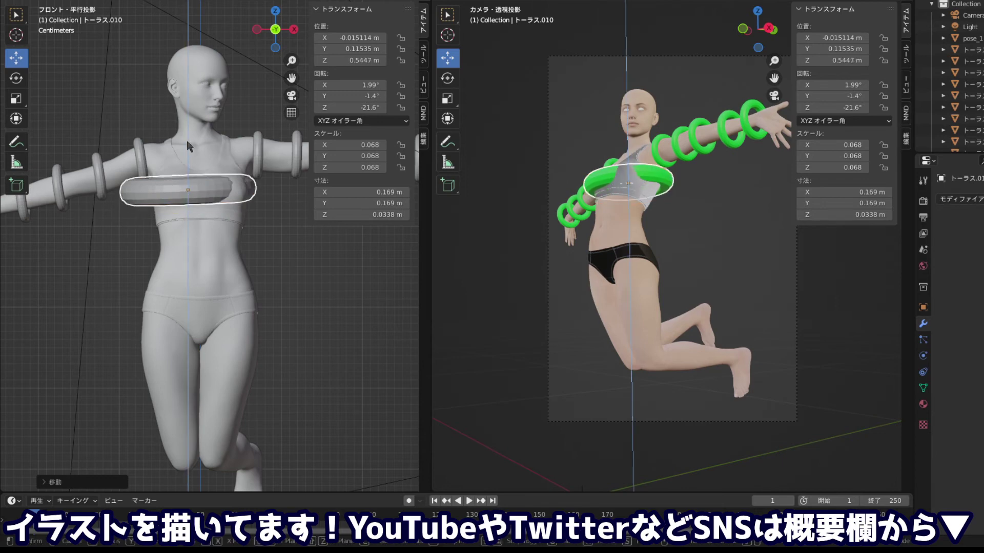
click(188, 145)
Enlarge the chest ring further and centre it side-to-side on the torso
key(s)
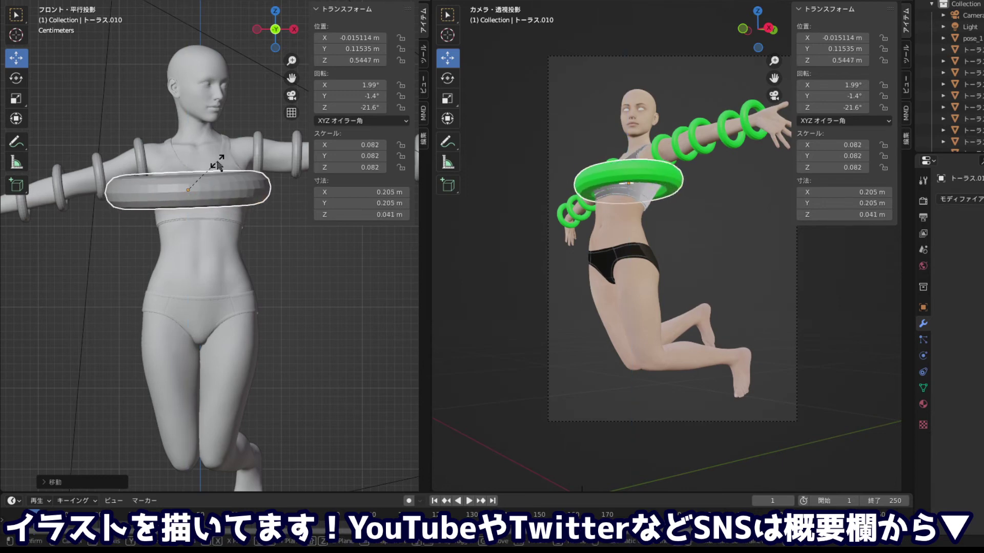
click(217, 163)
key(g)
key(x)
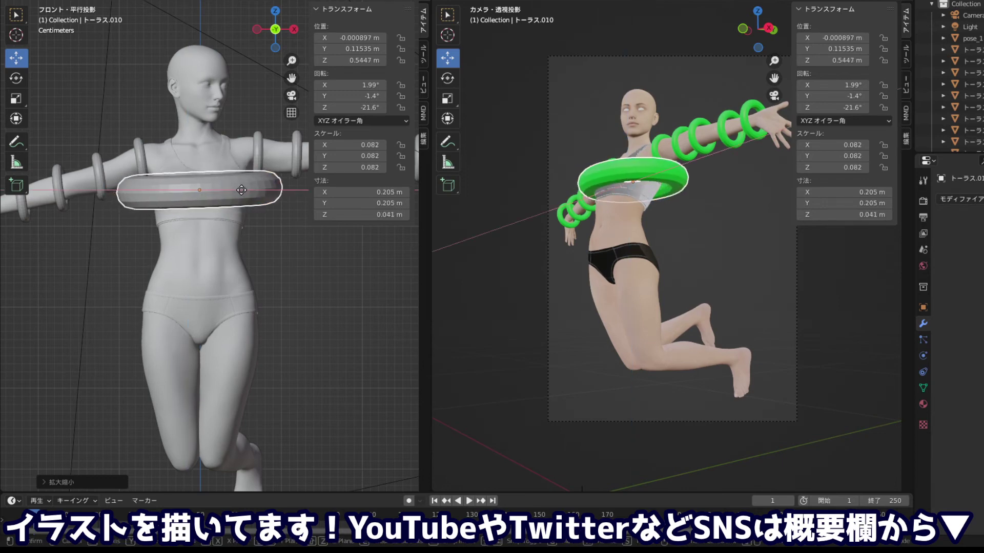
click(236, 190)
drag(215, 230, 107, 247)
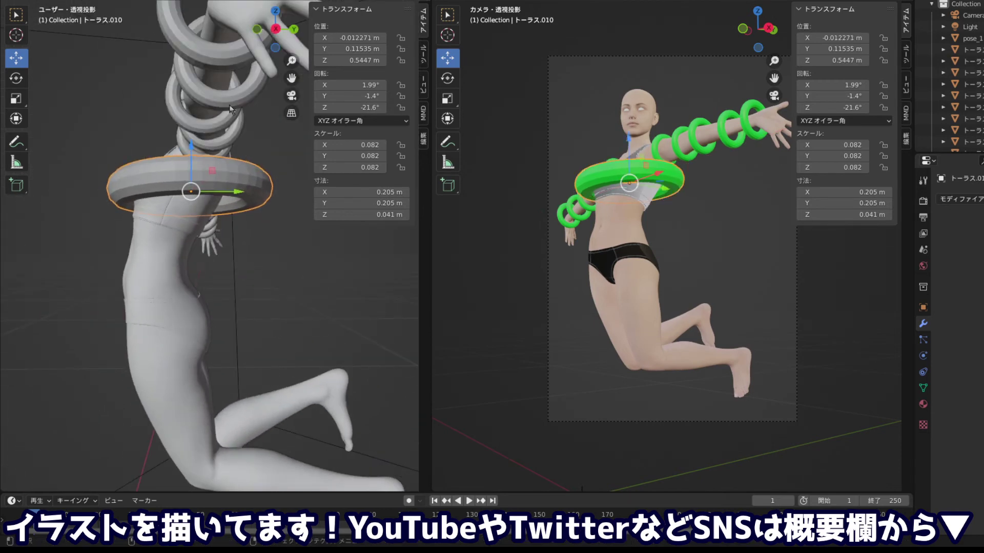
key(KP_3)
Tilt the chest ring in right view, then flatten it along Z
key(r)
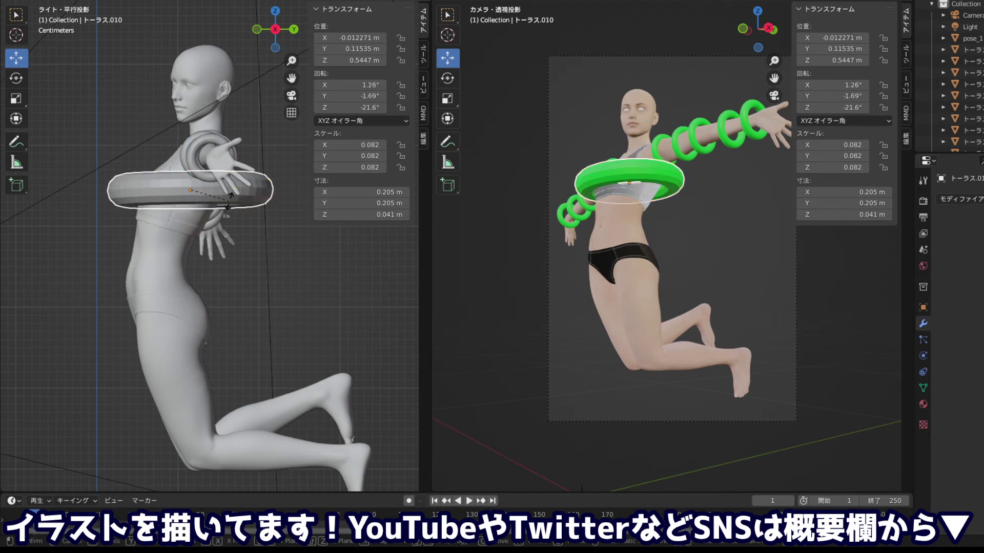
click(218, 210)
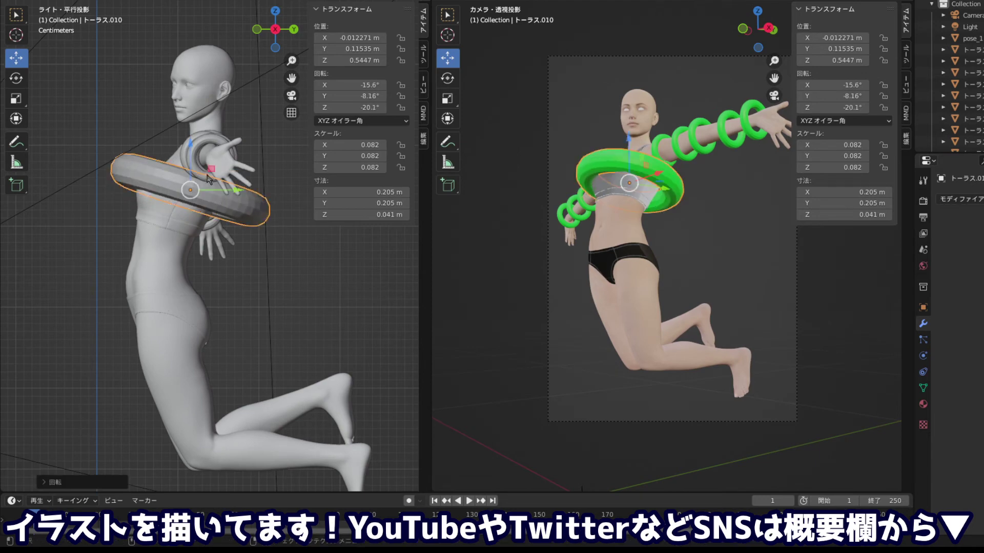
key(r)
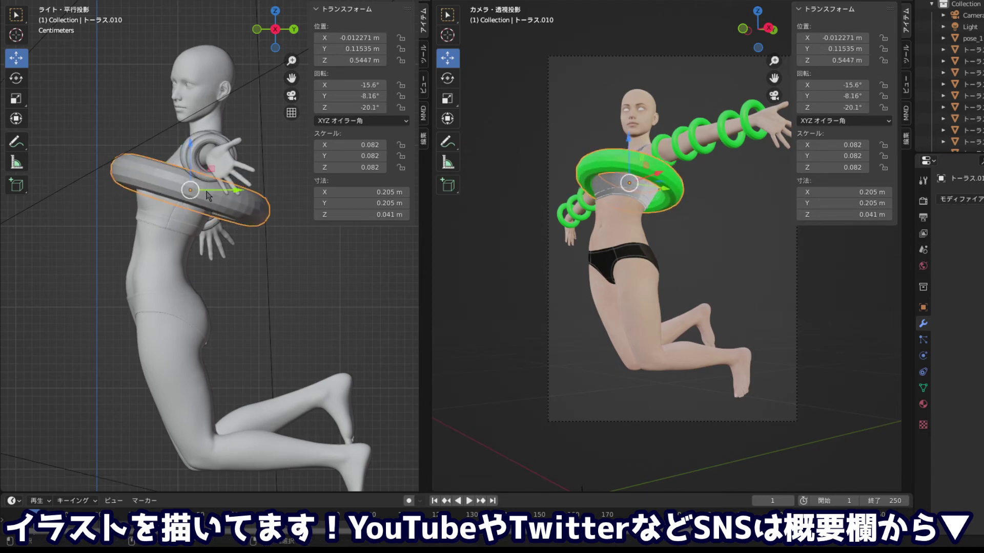
click(208, 200)
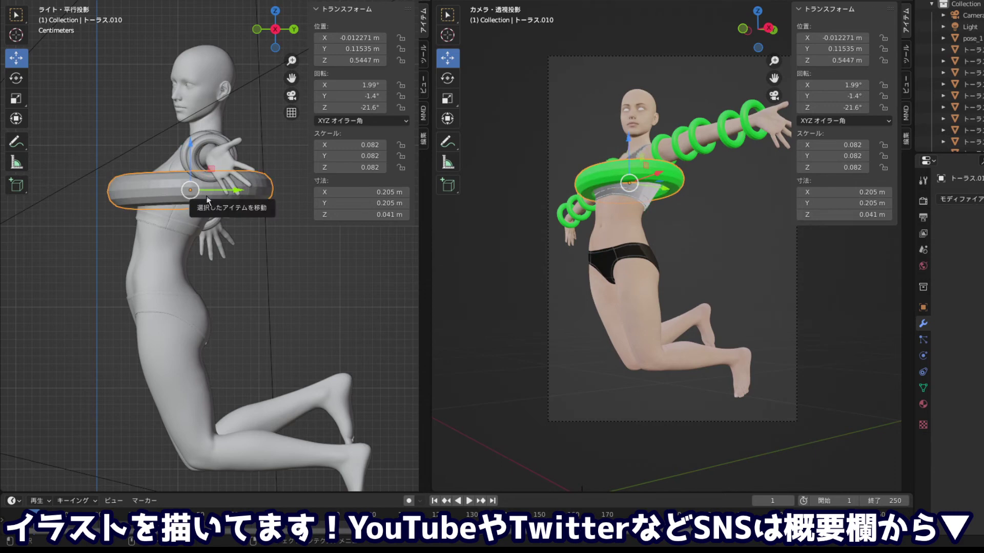
key(s)
key(z)
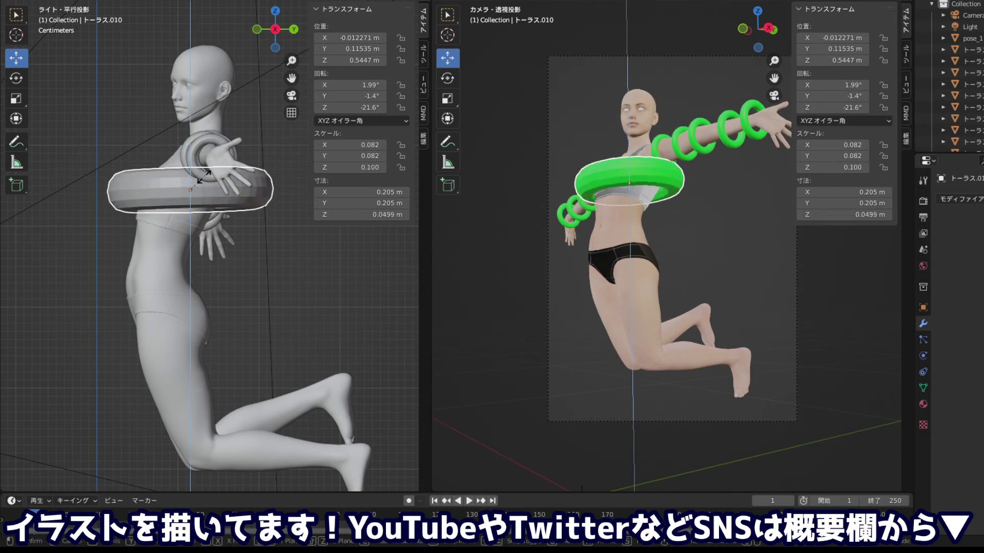
click(192, 184)
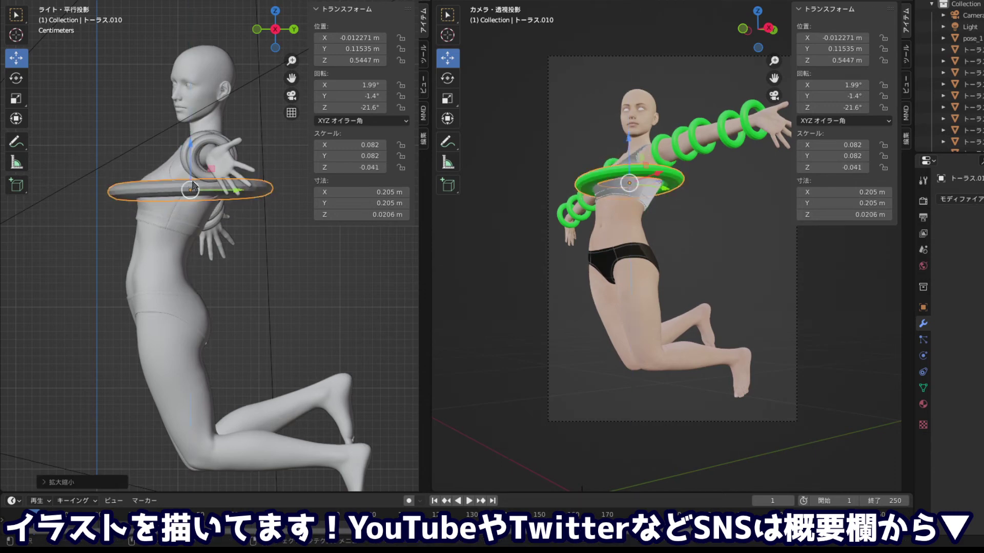
Shift the chest ring sideways to recentre it, checking from the back view
drag(202, 201, 238, 183)
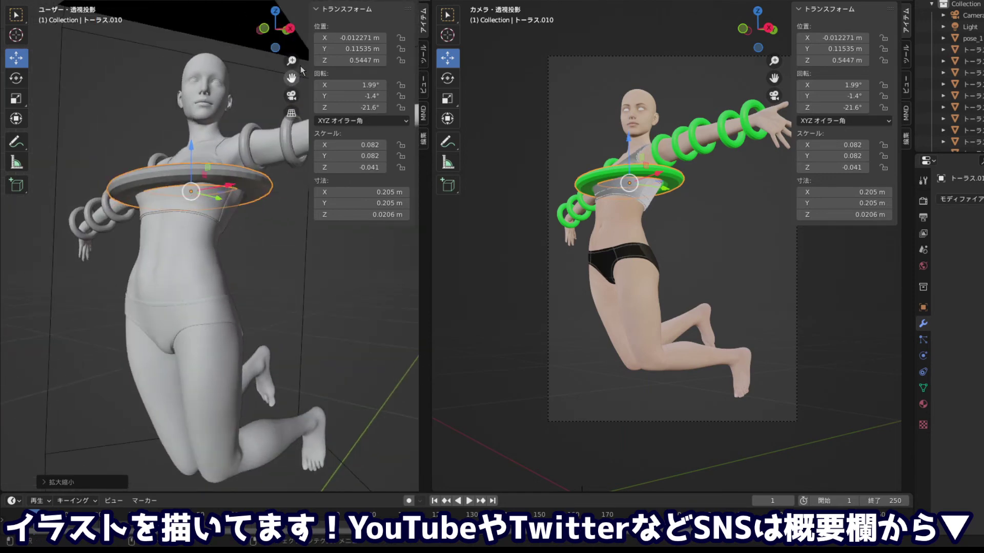
drag(287, 29, 290, 34)
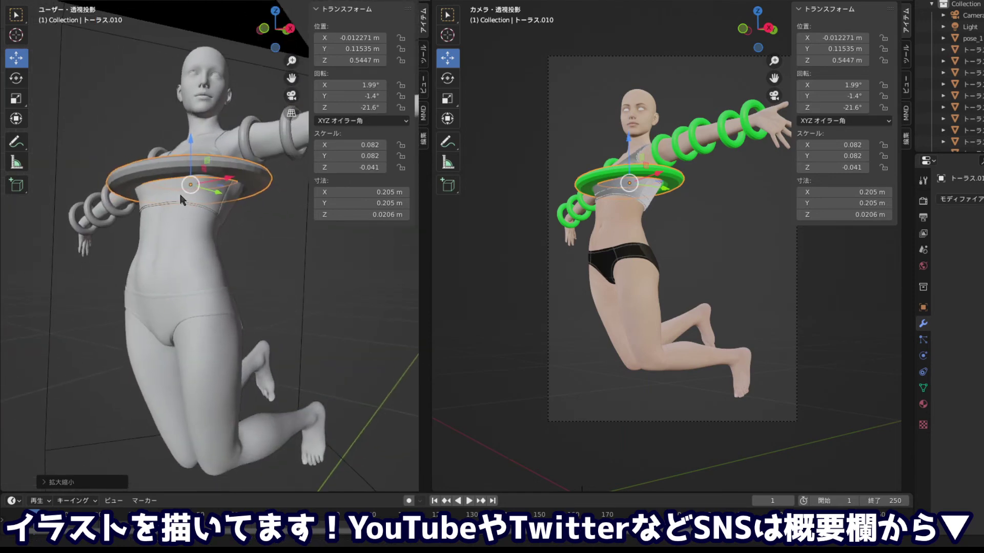
click(287, 32)
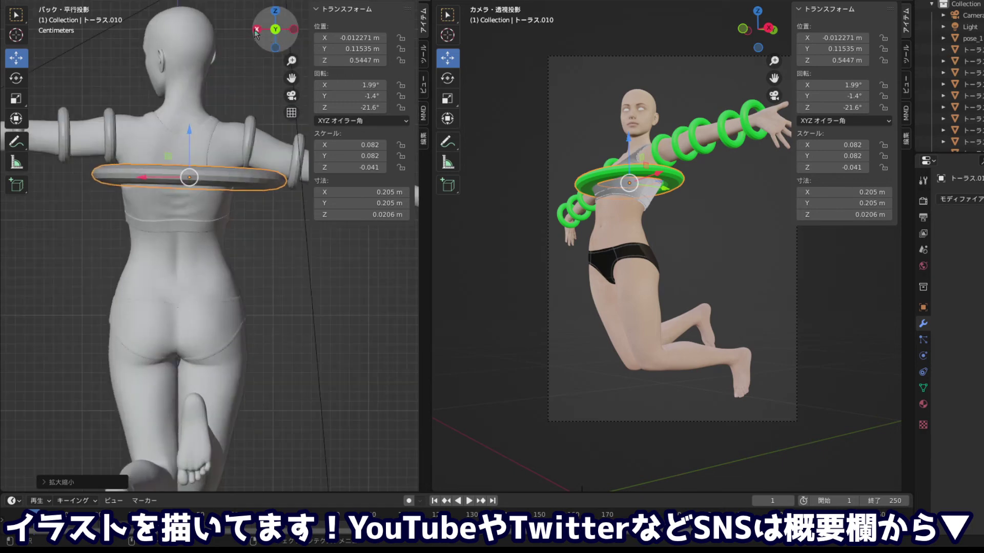
drag(156, 177, 143, 179)
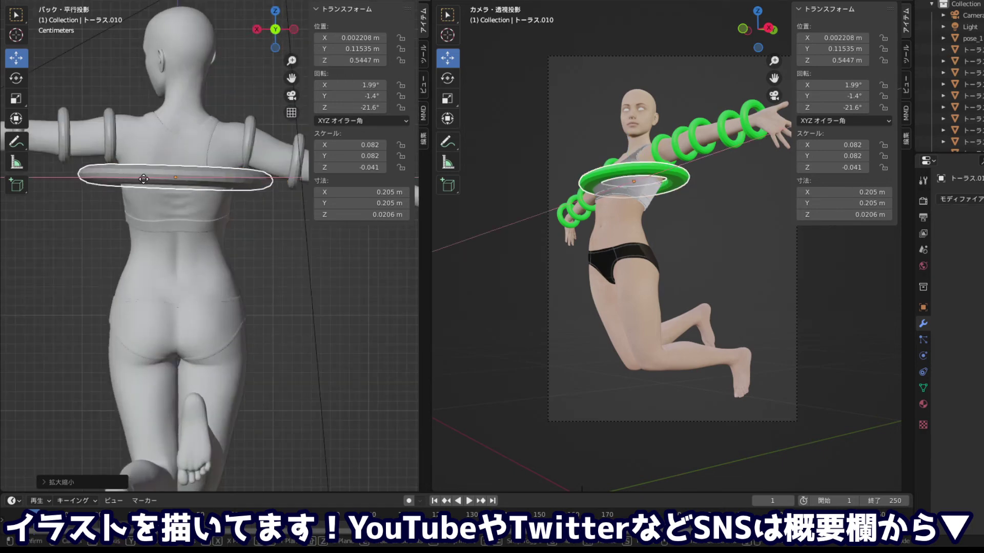
click(145, 183)
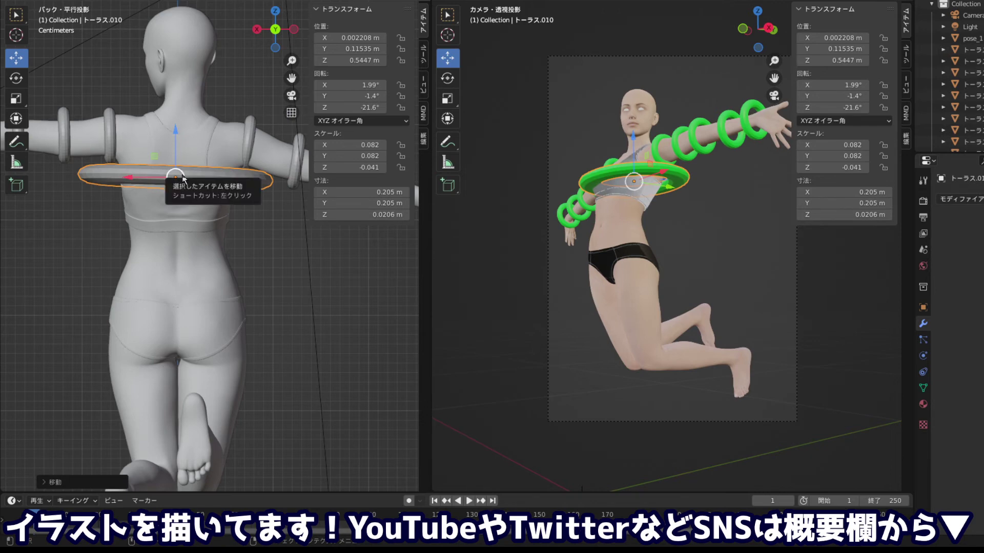
drag(183, 177, 182, 177)
Nudge the ring upward and restore its level, original-thickness shape
mouse_move(233, 198)
mouse_down()
mouse_move(324, 195)
mouse_move(290, 201)
mouse_up()
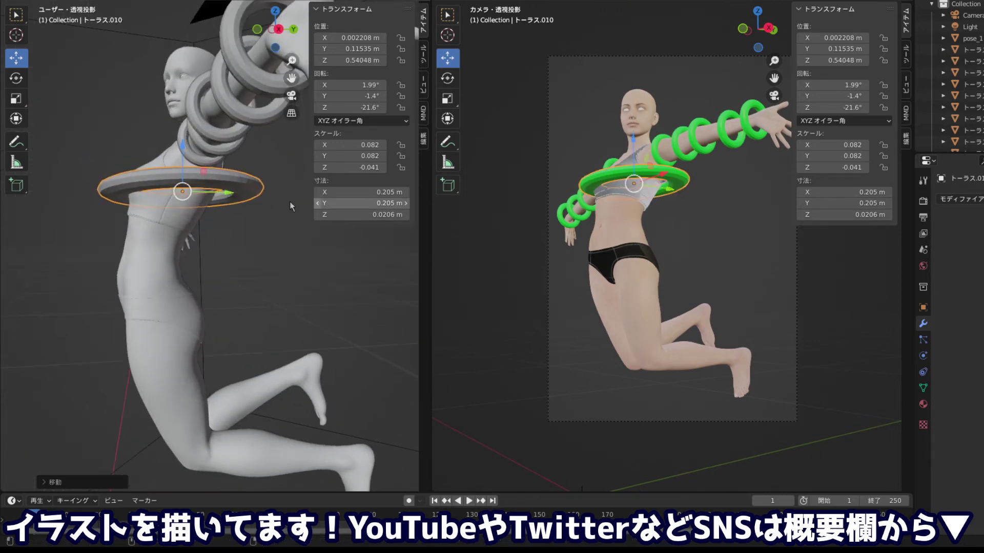
click(279, 29)
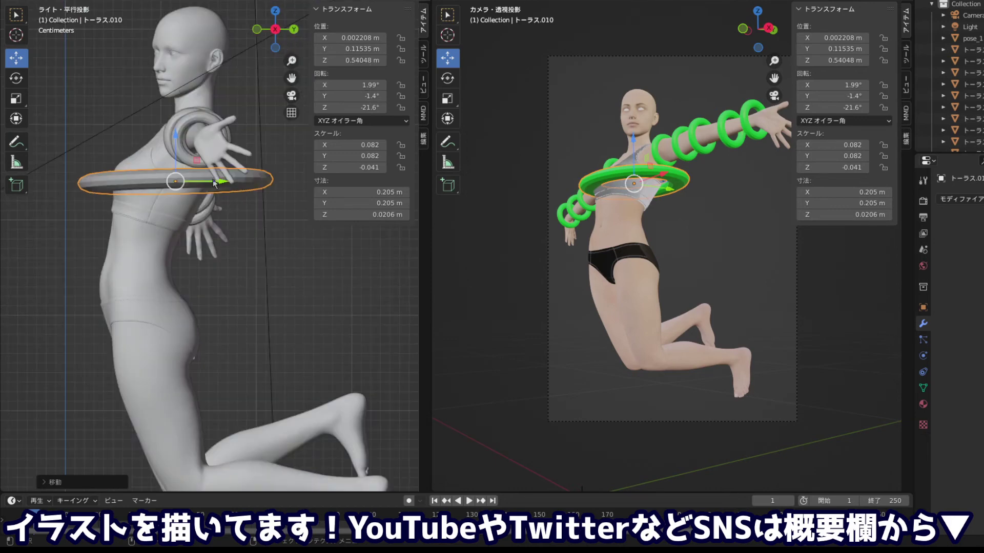
click(274, 31)
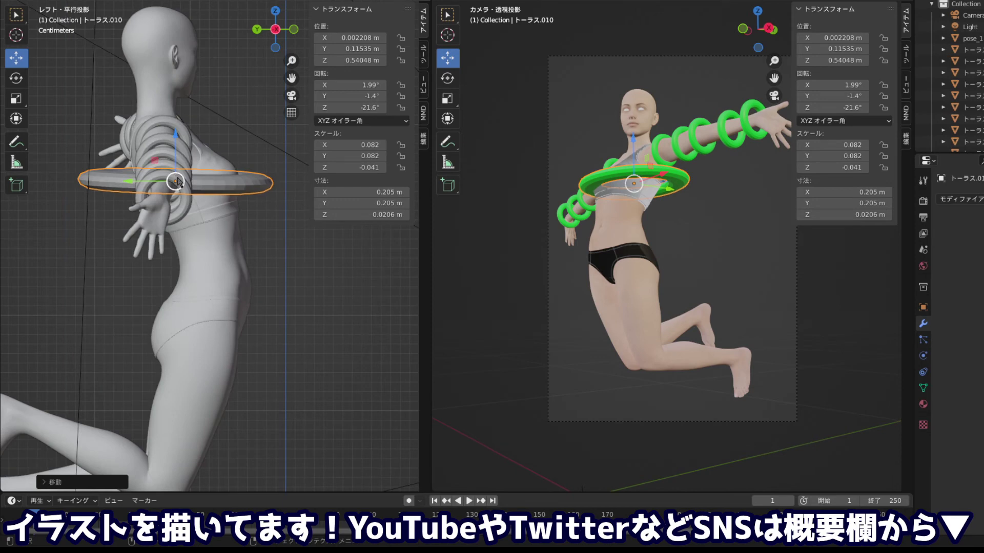
drag(177, 181, 126, 194)
key(s)
key(z)
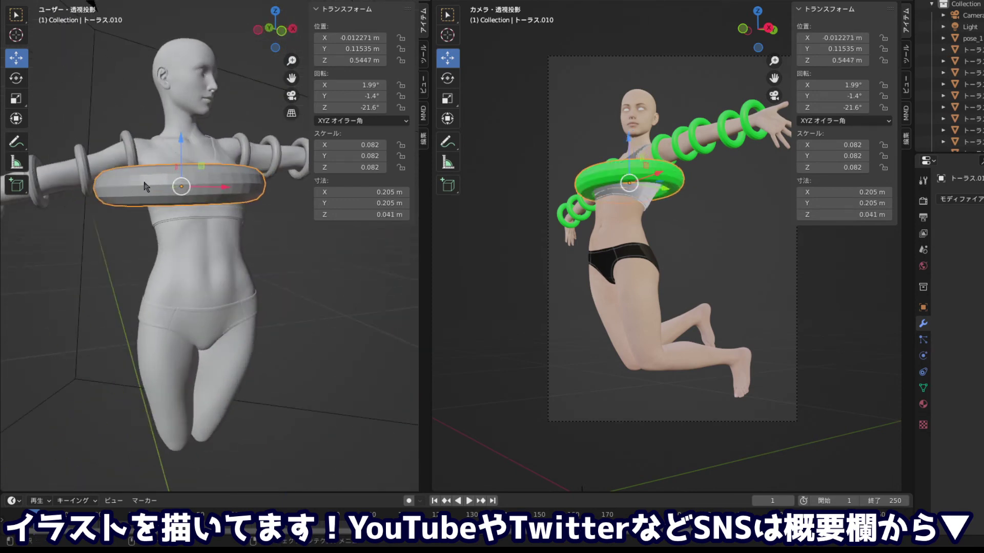
Shrink the chest ring to 0.073 scale and tilt it to follow the torso
key(s)
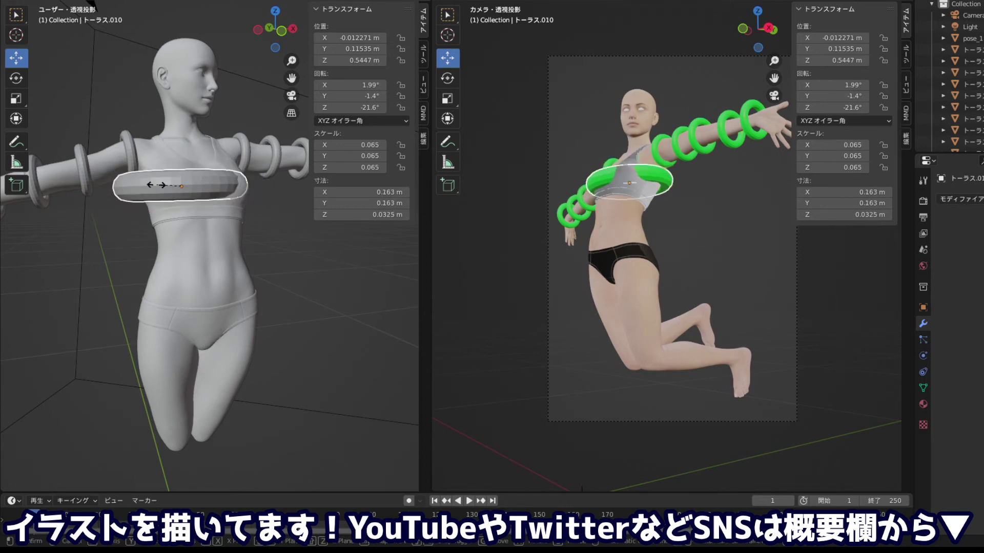
click(159, 182)
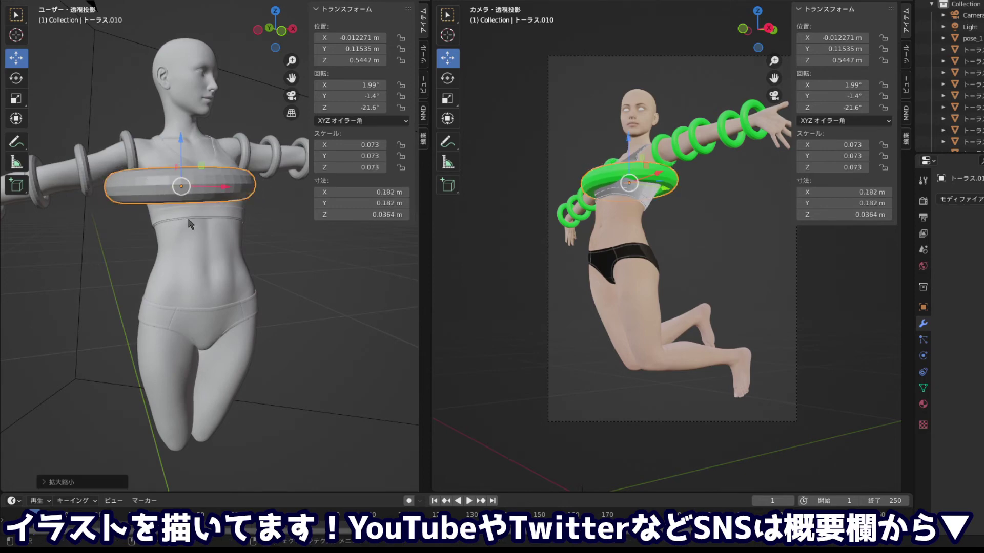
drag(190, 220, 40, 218)
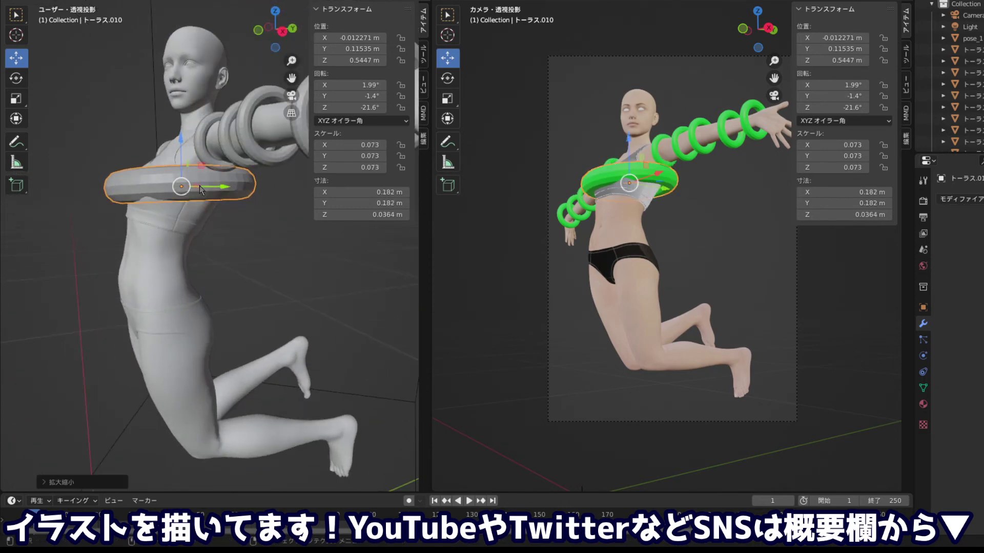
drag(200, 191, 186, 191)
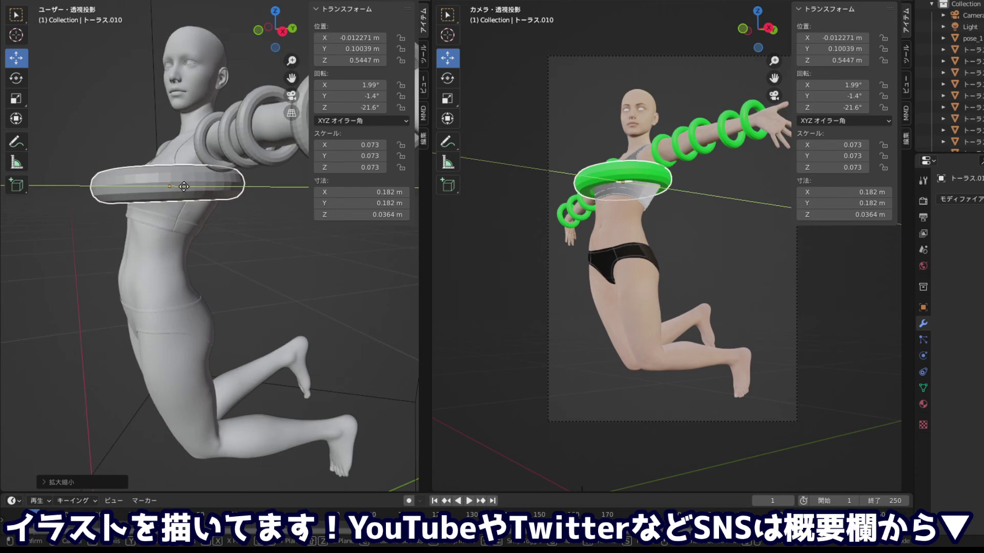
click(282, 31)
key(r)
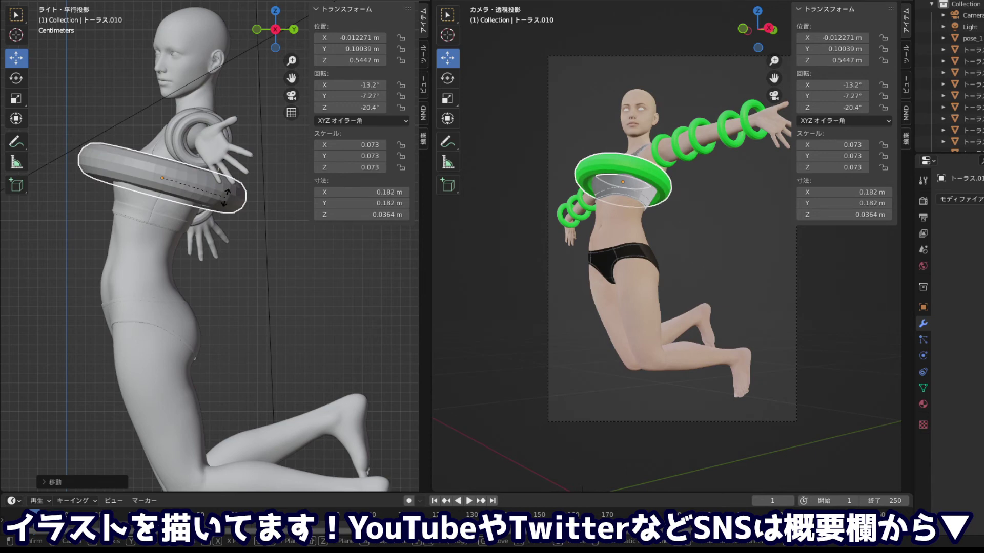
click(225, 197)
Fine-tune the chest ring's height on the chest, then duplicate it for the waist
mouse_move(170, 179)
mouse_down()
mouse_move(162, 191)
mouse_move(194, 188)
mouse_move(184, 180)
mouse_up()
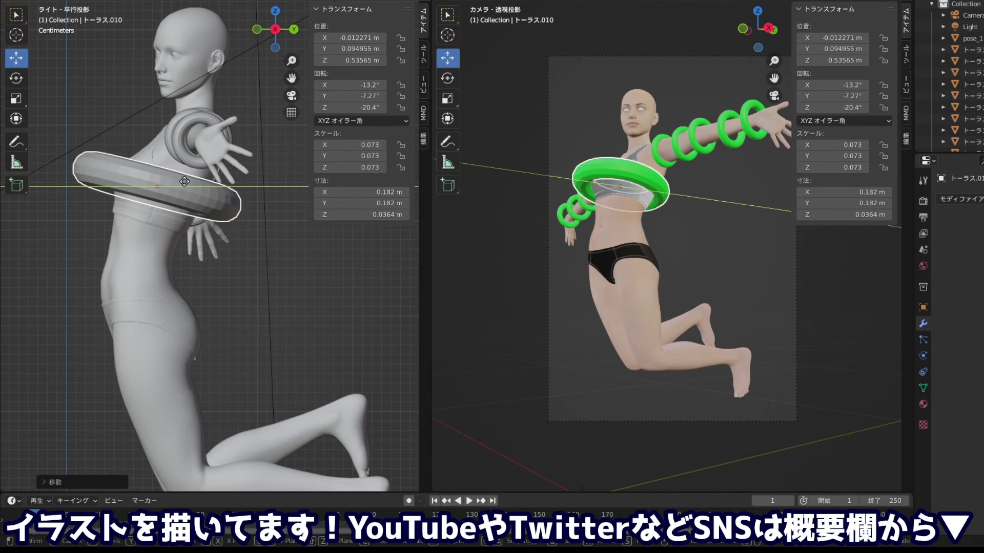
click(185, 180)
drag(160, 150, 167, 147)
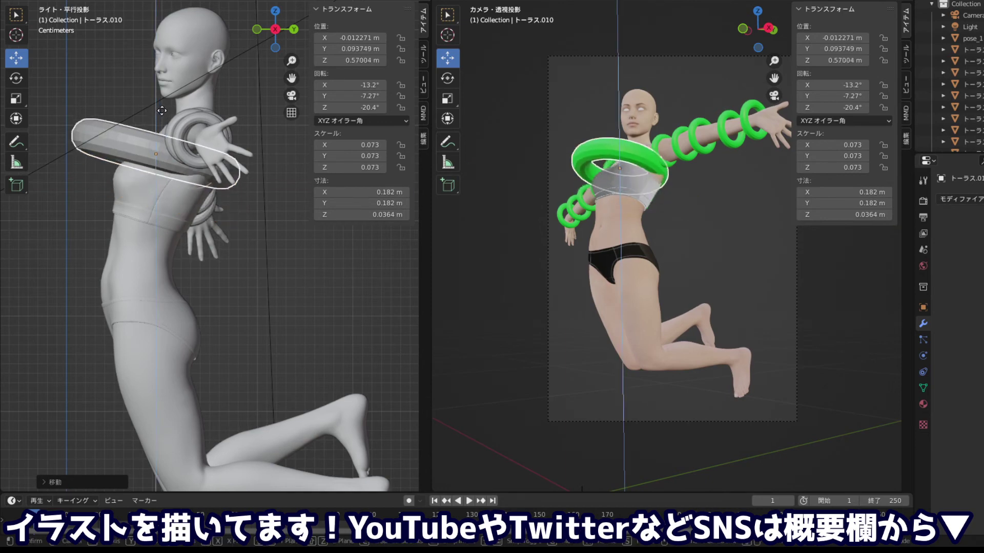
mouse_move(180, 182)
mouse_down()
mouse_move(192, 179)
mouse_move(165, 162)
mouse_up()
click(190, 178)
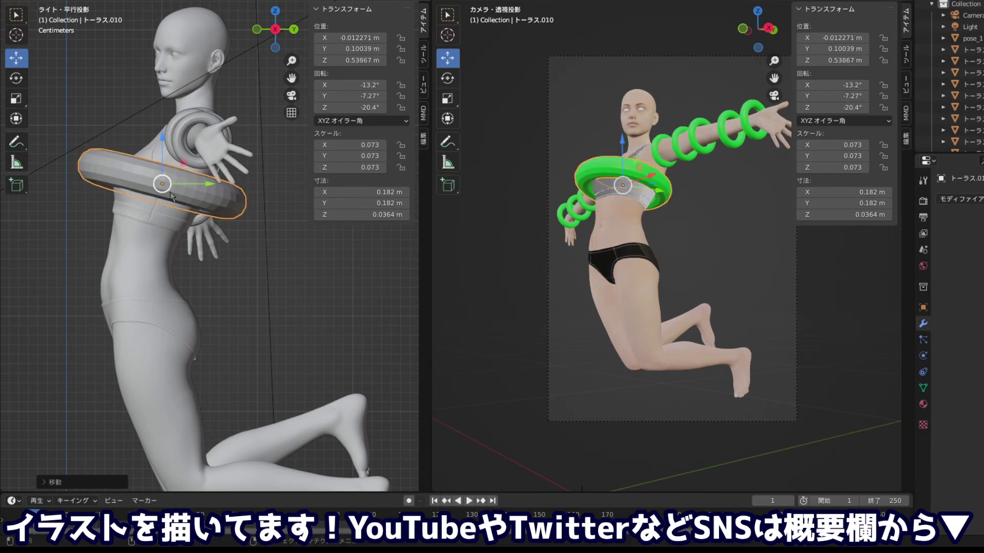
key(shift+d)
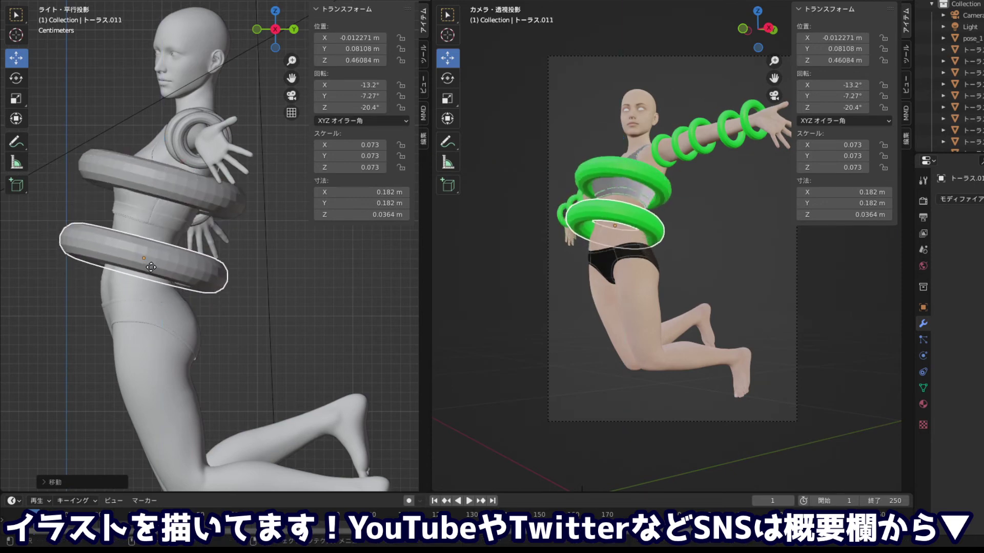
Place the copied ring around the waist, level it and adjust it front-to-back
click(151, 267)
key(r)
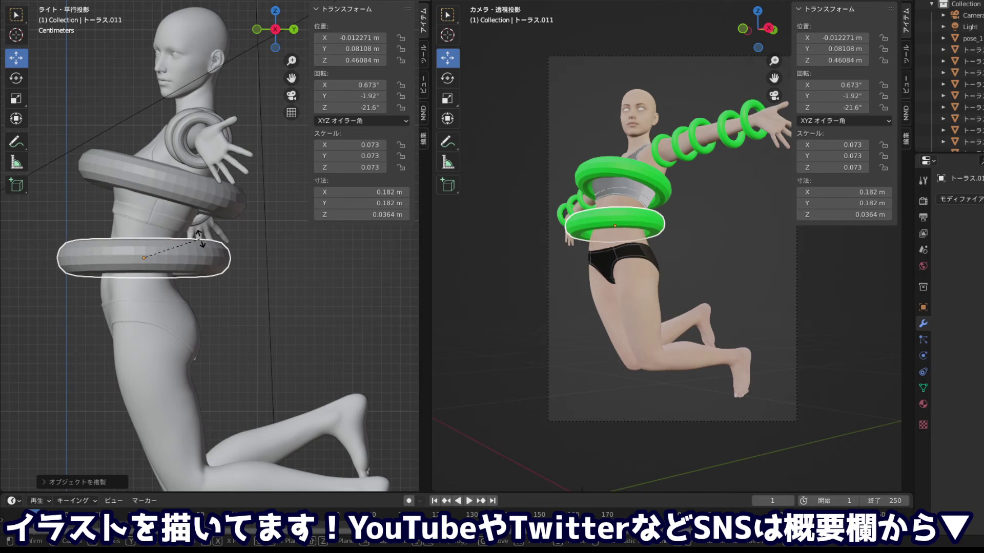
click(199, 237)
key(g)
key(y)
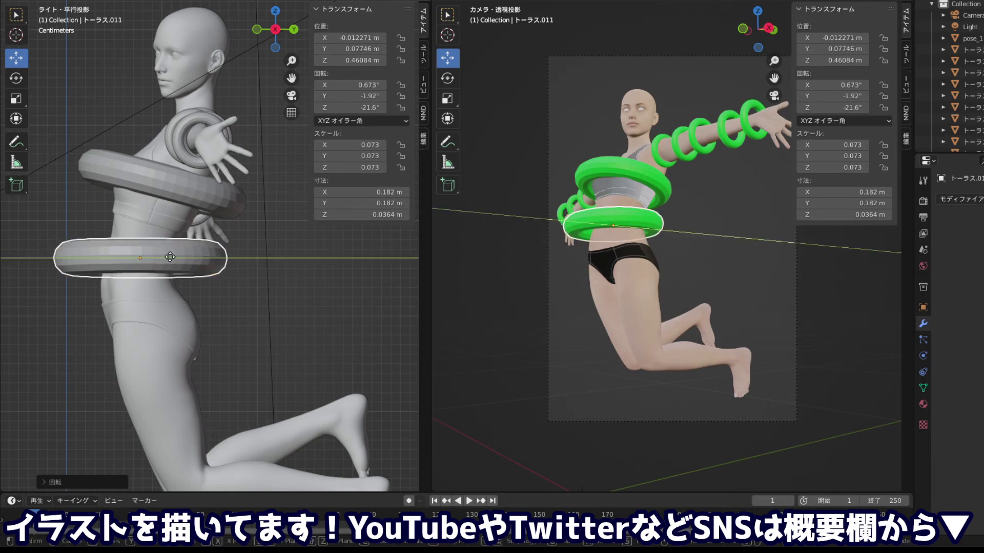
click(170, 257)
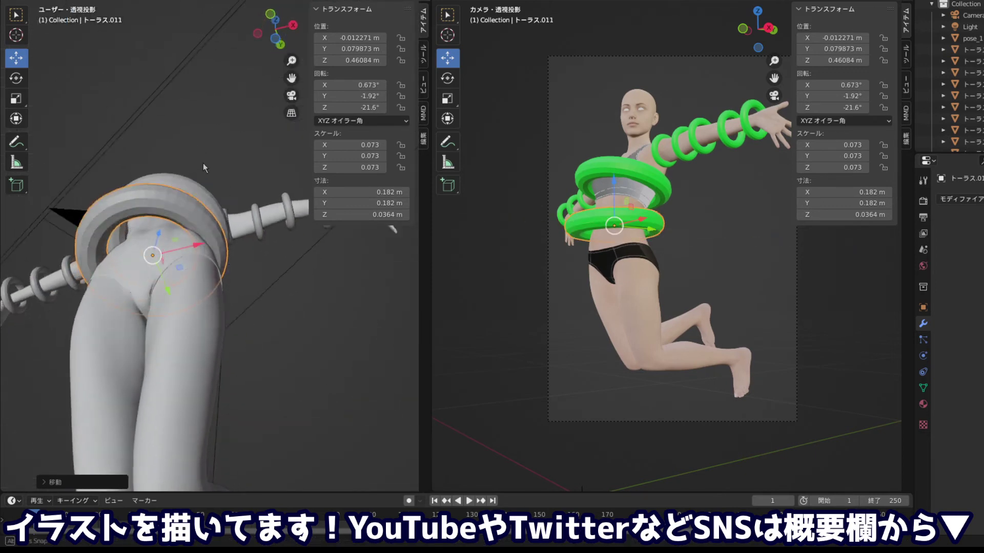
Centre the waist ring sideways on the body and rotate it level
drag(203, 163, 195, 202)
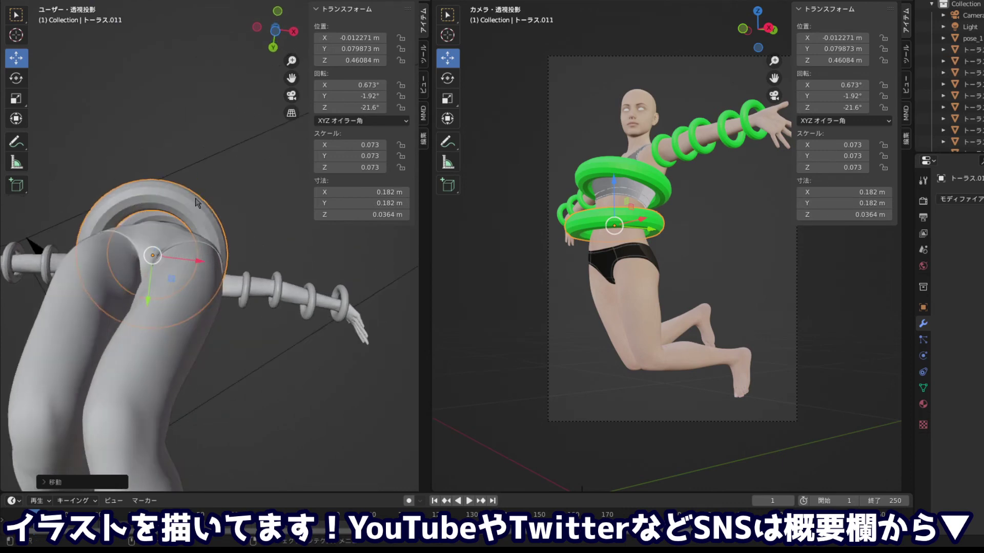
drag(190, 264, 195, 263)
mouse_move(181, 156)
mouse_down()
mouse_move(46, 264)
mouse_move(379, 279)
mouse_move(352, 275)
mouse_up()
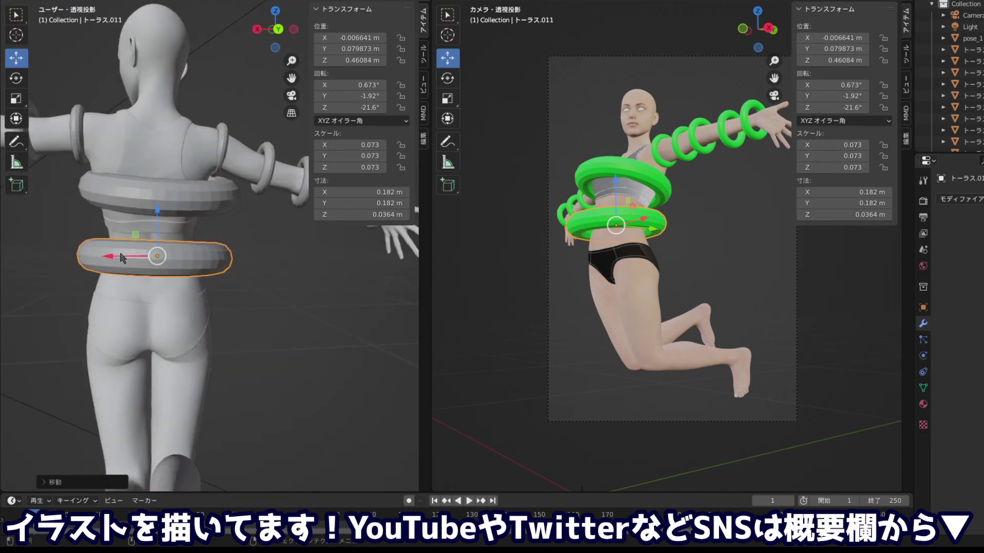
drag(122, 258, 125, 257)
click(278, 29)
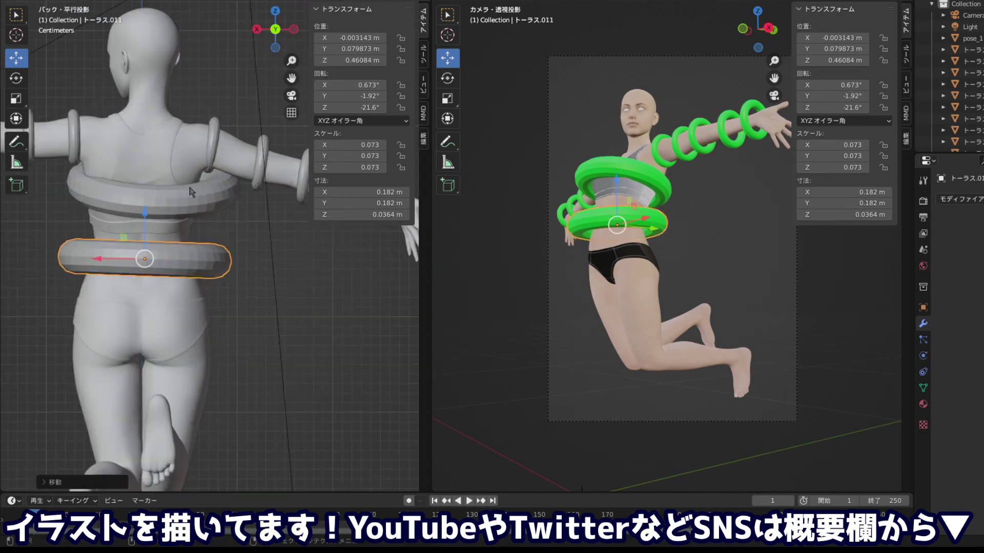
key(r)
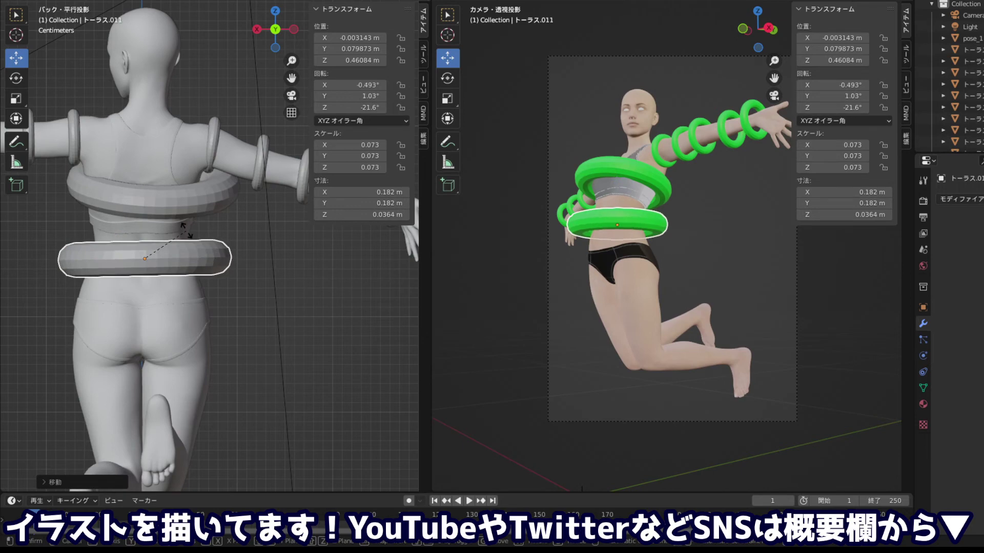
click(188, 232)
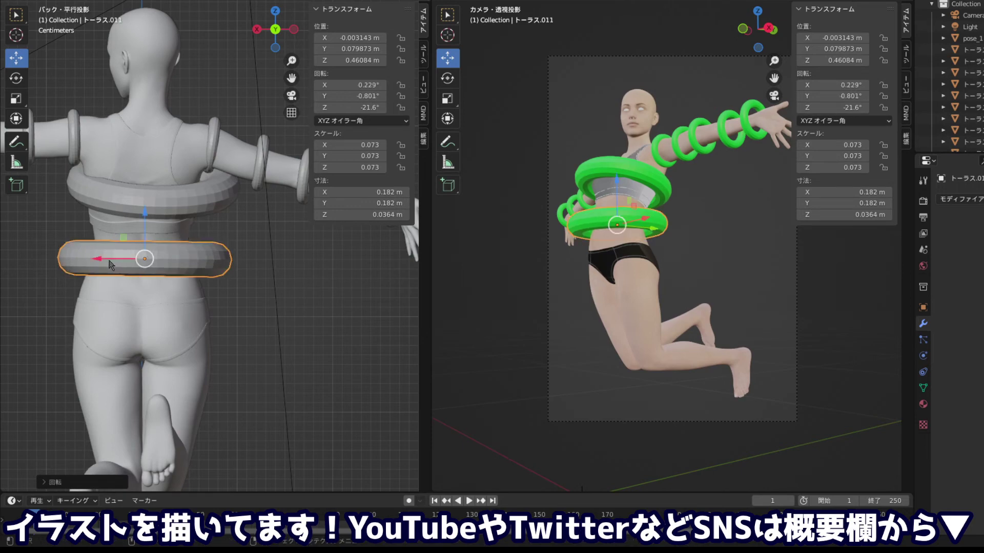
Recentre the chest ring along X, then reselect the waist ring
click(167, 204)
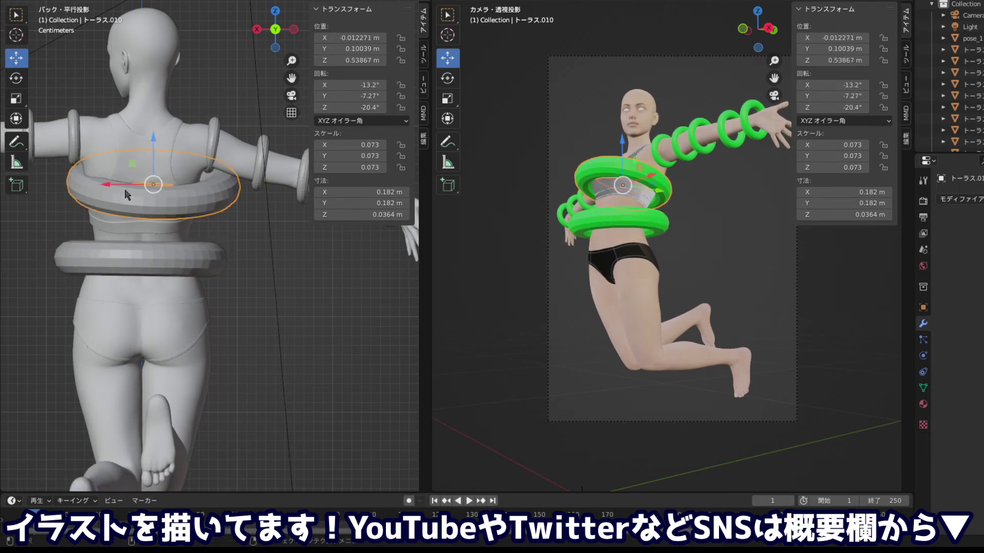
key(g)
key(x)
click(92, 180)
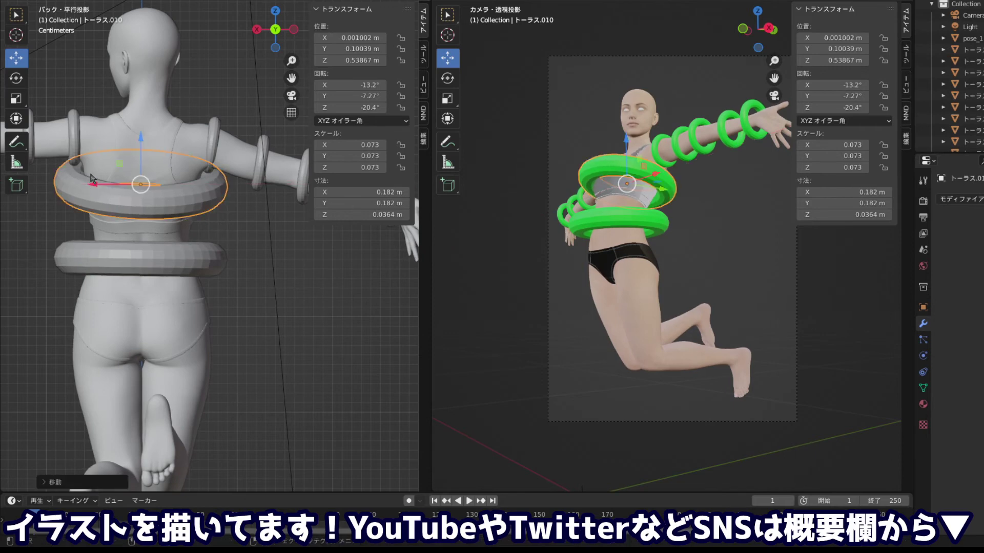
drag(92, 180, 231, 134)
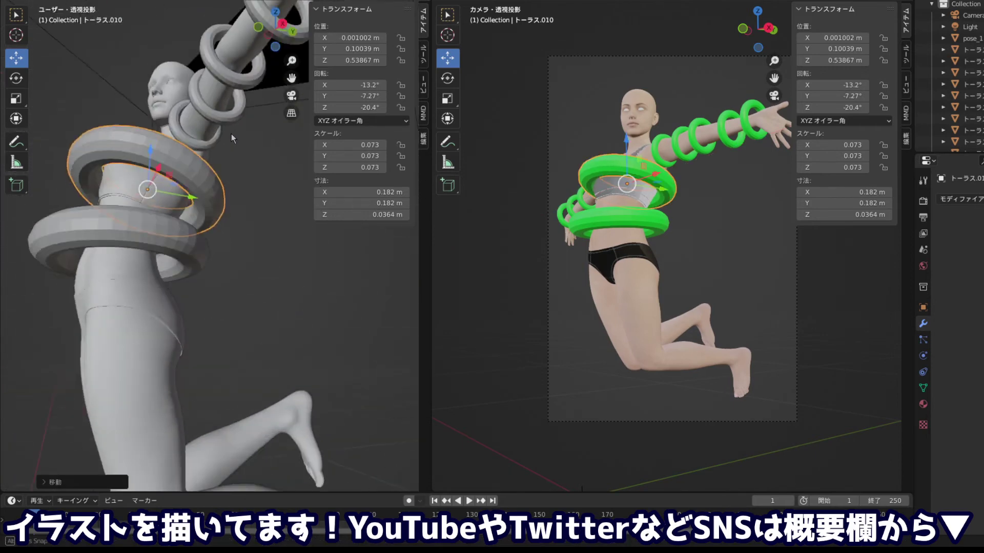
drag(232, 134, 219, 189)
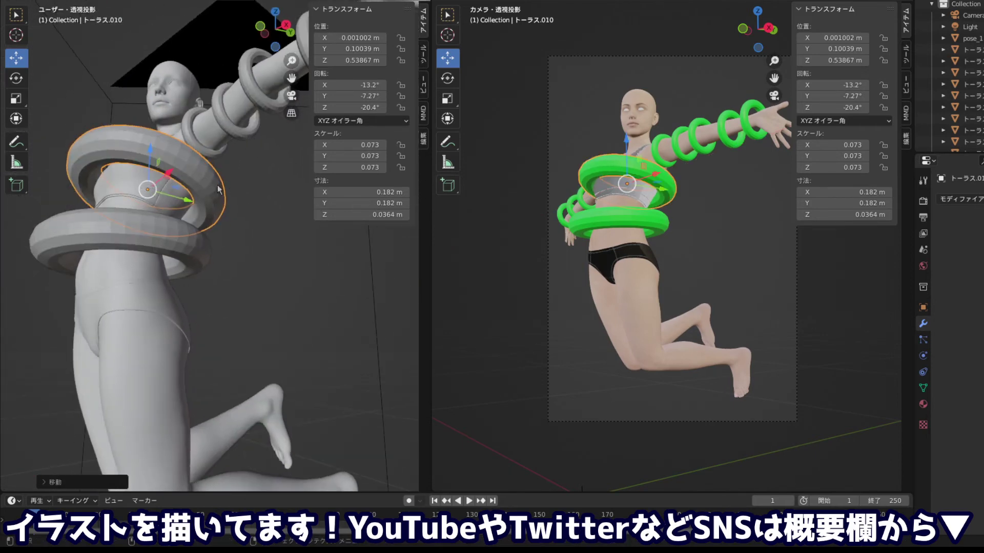
click(128, 236)
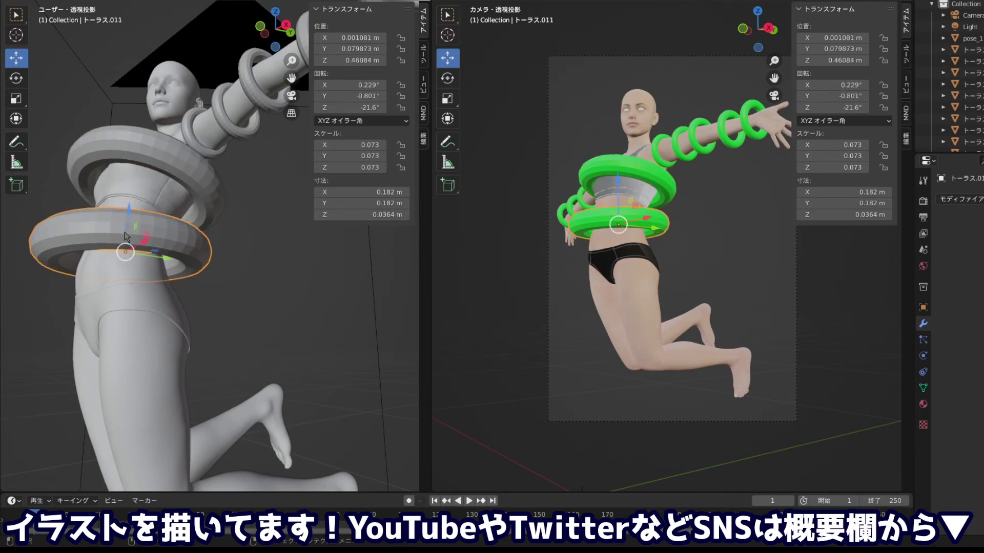
drag(128, 237, 113, 255)
Duplicate the waist ring and drop the copy around the hips in side ortho view
key(shift+d)
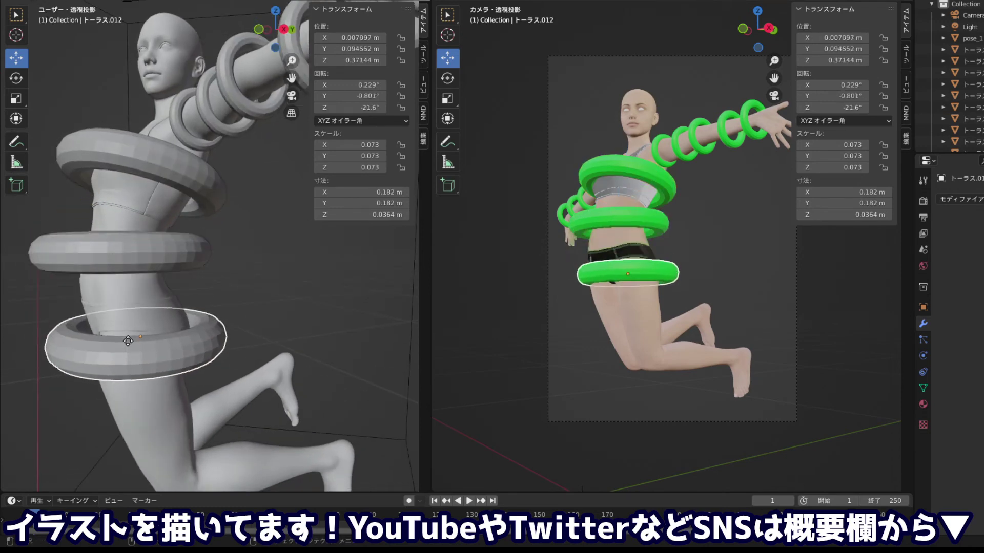
click(251, 316)
mouse_move(251, 317)
mouse_down()
mouse_move(131, 290)
mouse_move(204, 302)
mouse_move(305, 116)
mouse_up()
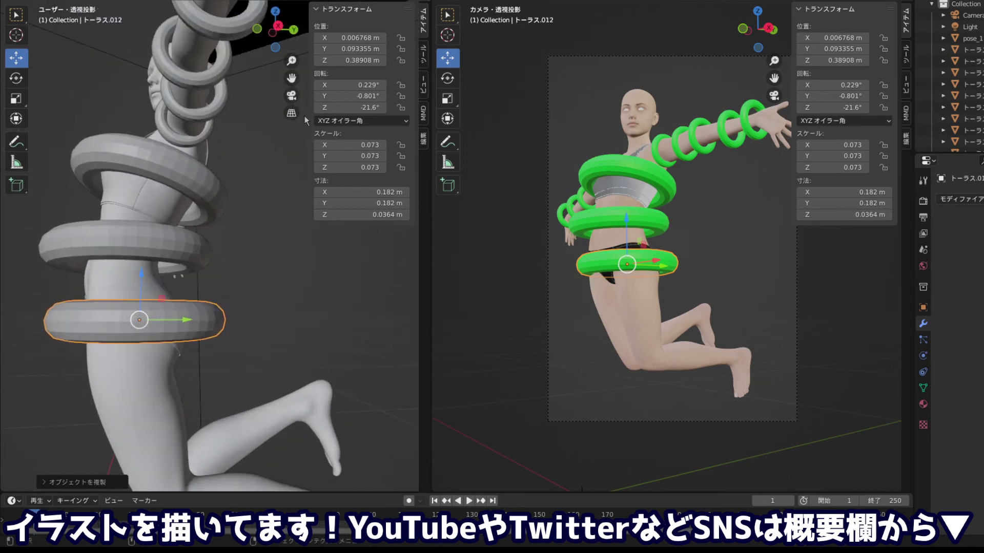
click(277, 26)
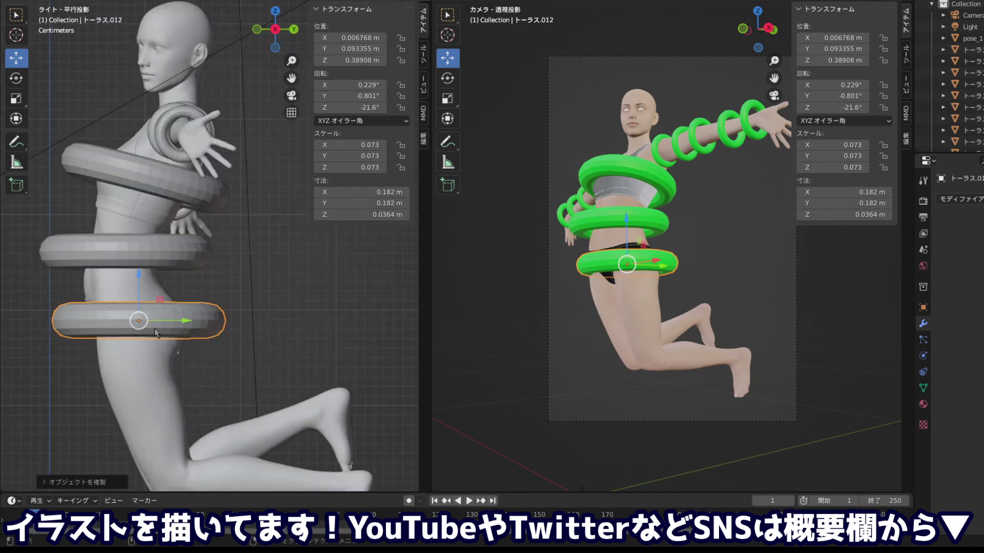
key(g)
click(235, 299)
Tilt the hip ring and raise it to about Z 0.398 m, adjusting along Y
key(r)
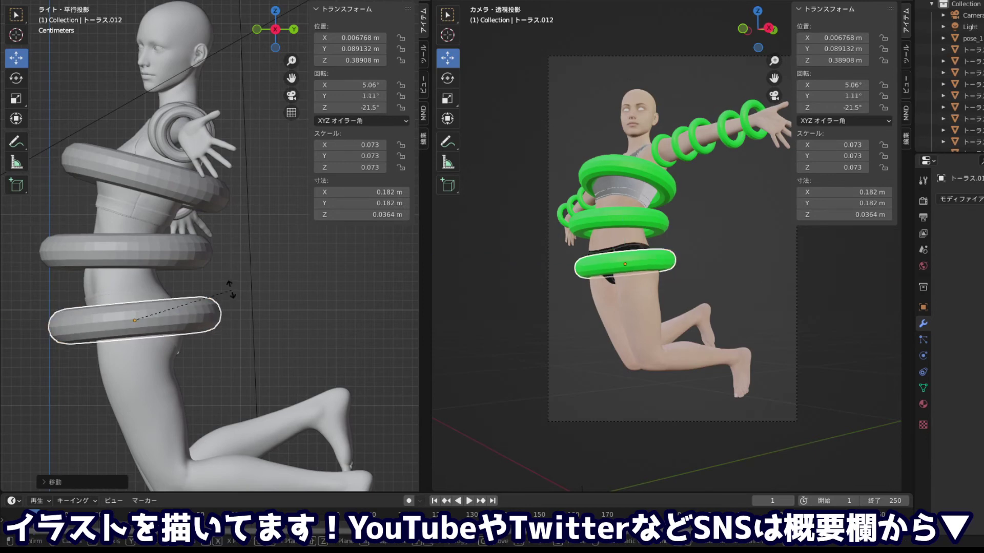
click(205, 293)
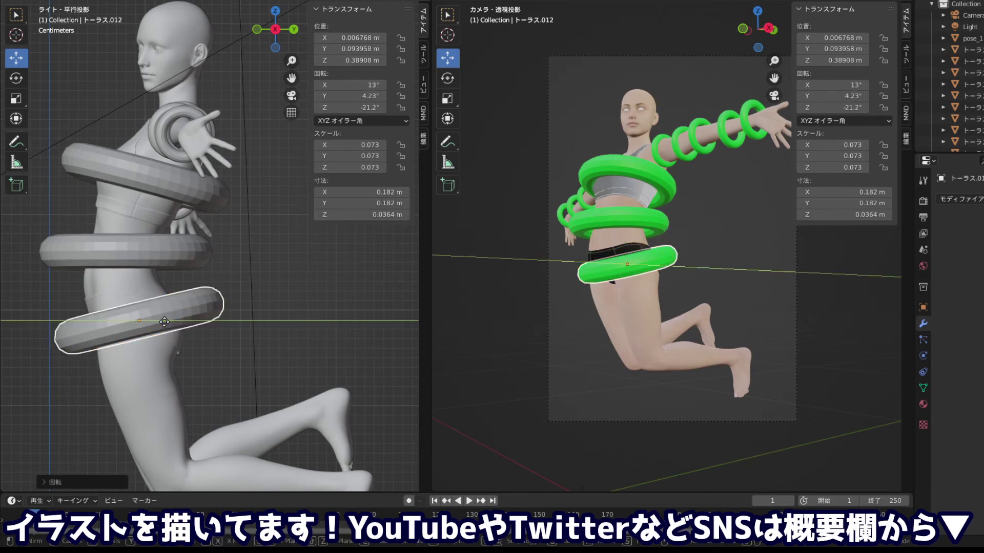
key(g)
click(135, 280)
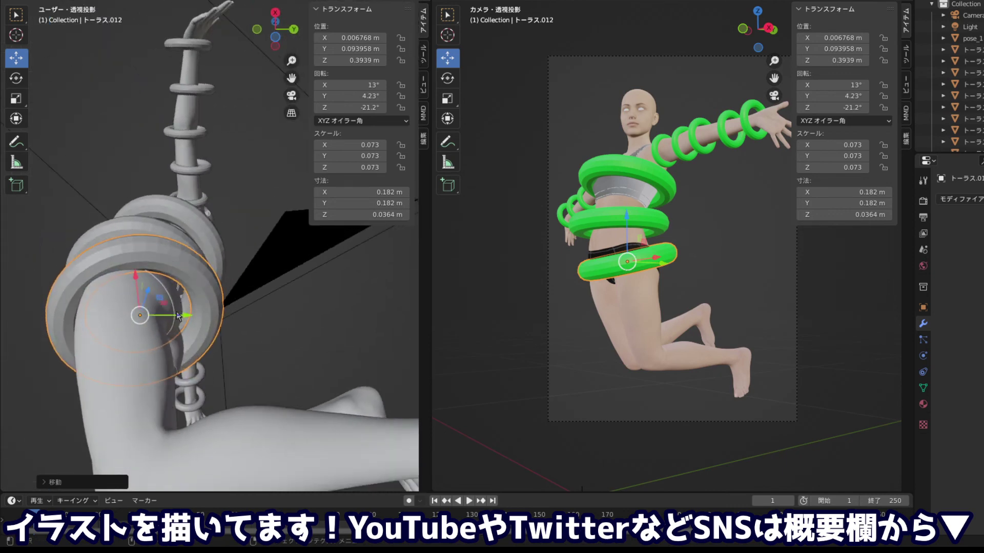
drag(179, 316, 168, 316)
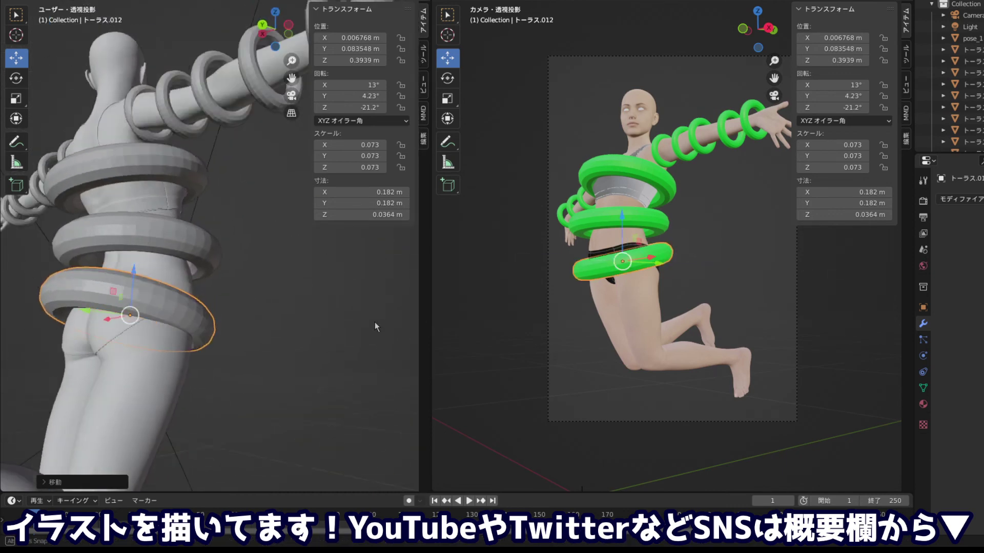
Orbit and zoom around the figure to check the three torso rings' fit
drag(374, 326, 339, 339)
scroll(193, 302, down, 3)
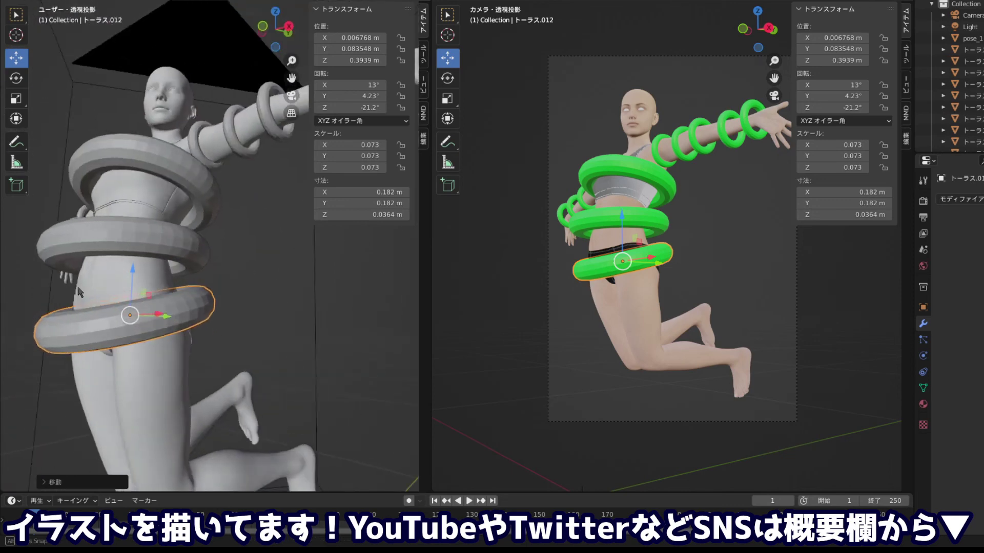
mouse_move(113, 292)
mouse_down()
mouse_move(75, 275)
mouse_move(128, 279)
mouse_move(66, 269)
mouse_move(201, 338)
mouse_up()
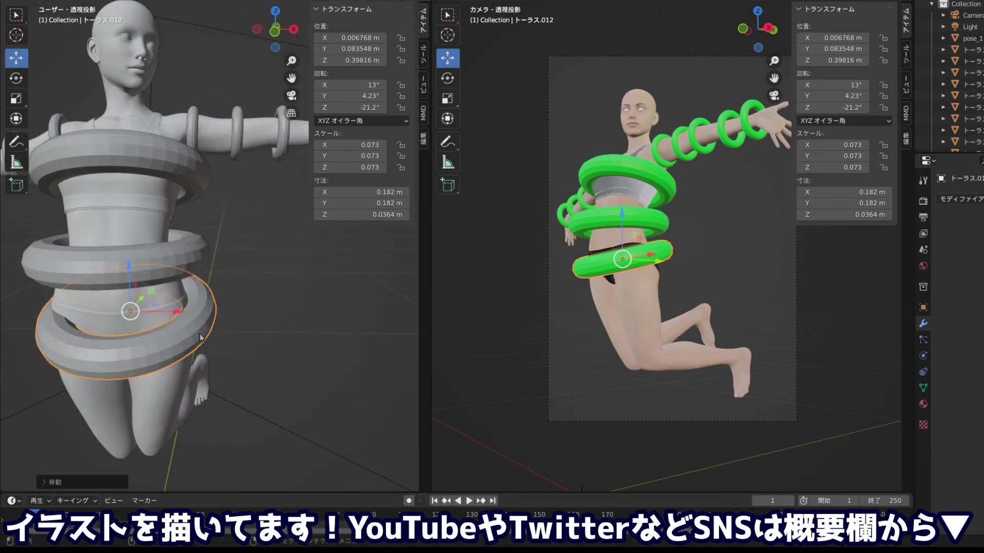
scroll(201, 338, down, 5)
scroll(224, 293, up, 2)
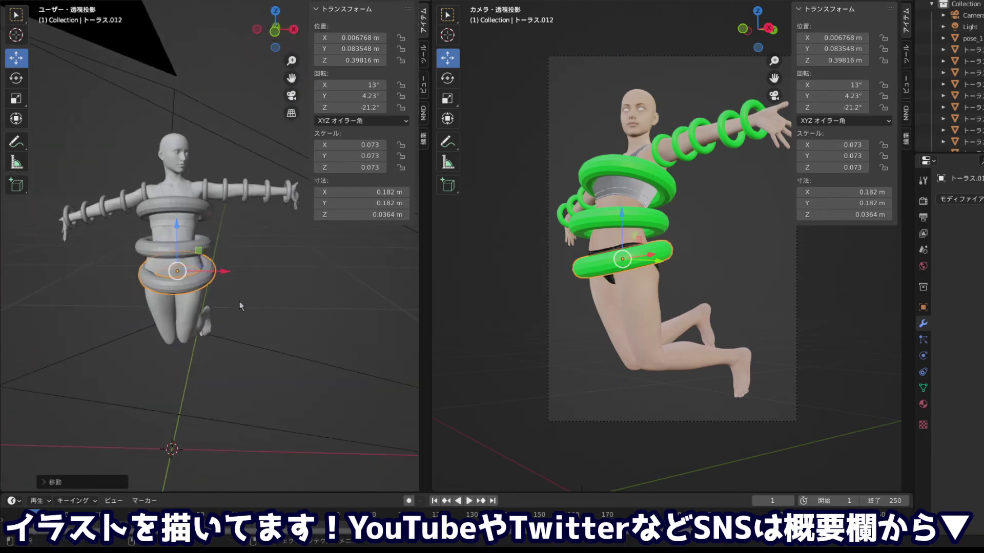
drag(239, 302, 186, 311)
Select the chest, waist and hip rings and scroll the Outliner to them
shift+click(158, 254)
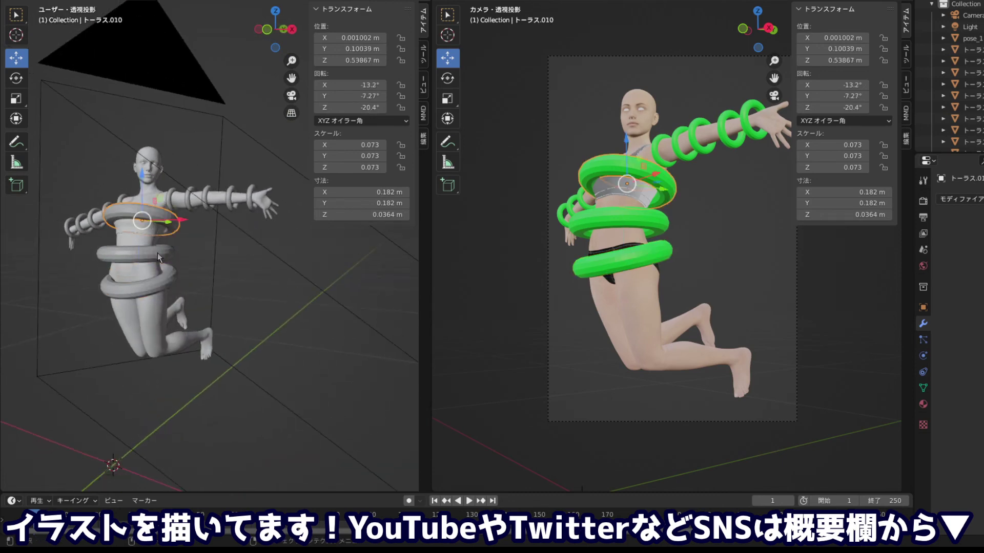
shift+click(154, 226)
shift+click(157, 284)
scroll(963, 77, down, 2)
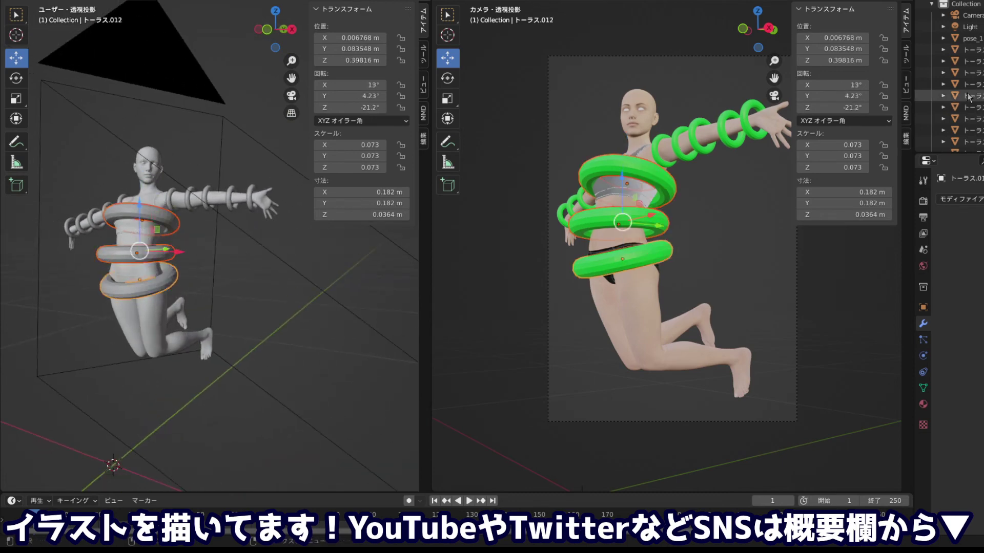
scroll(963, 102, down, 3)
Rename the chest ring からだ1 in the Outliner
click(976, 118)
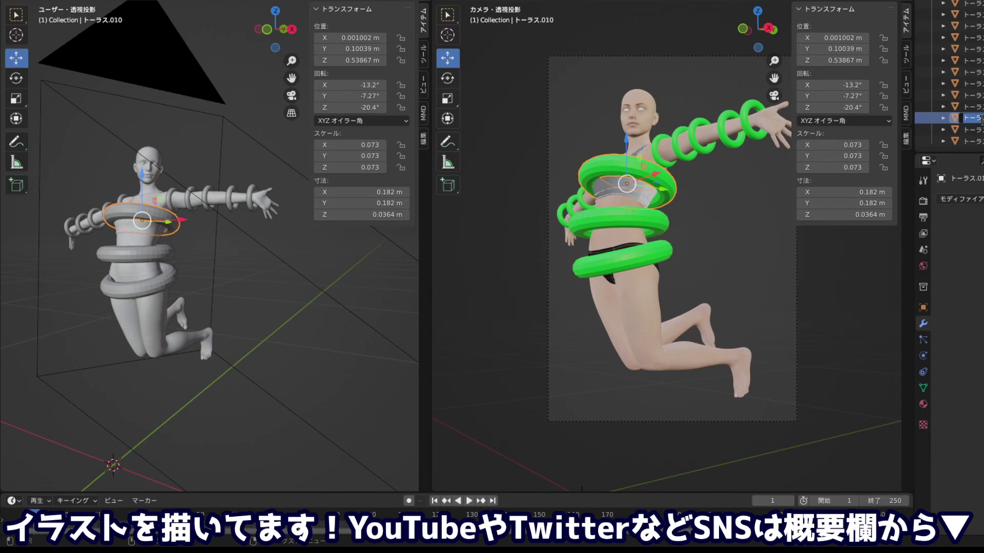
text(か)
text(らだ)
key(space)
key(BackSpace)
text(からだ)
key(Return)
key(ctrl+a)
key(Return)
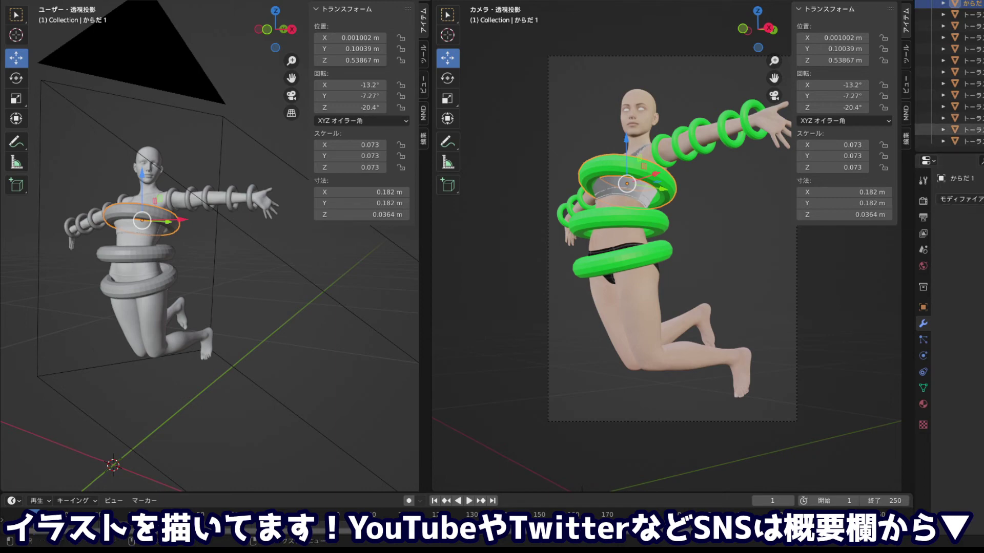
Rename the waist and hip rings からだ2 and からだ3
click(970, 129)
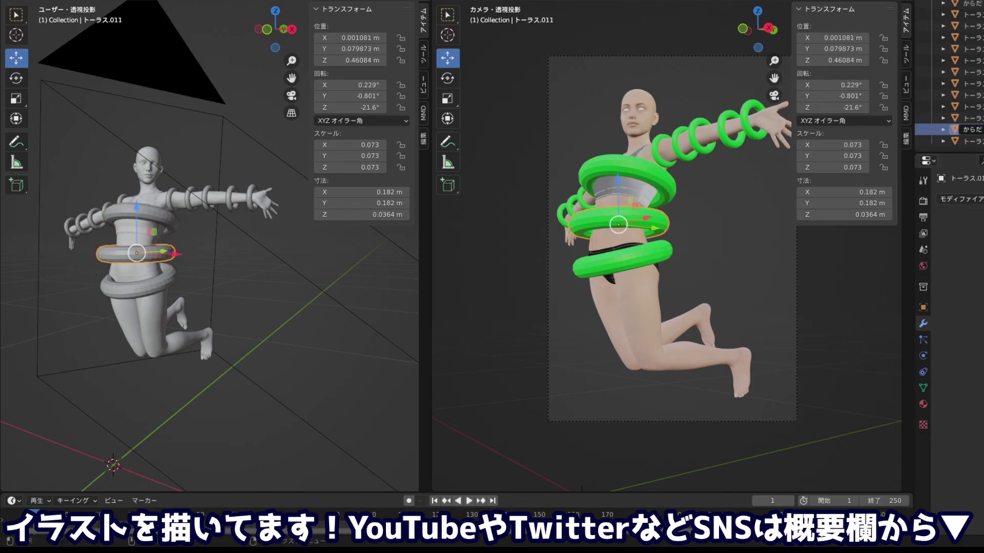
text(2)
key(Return)
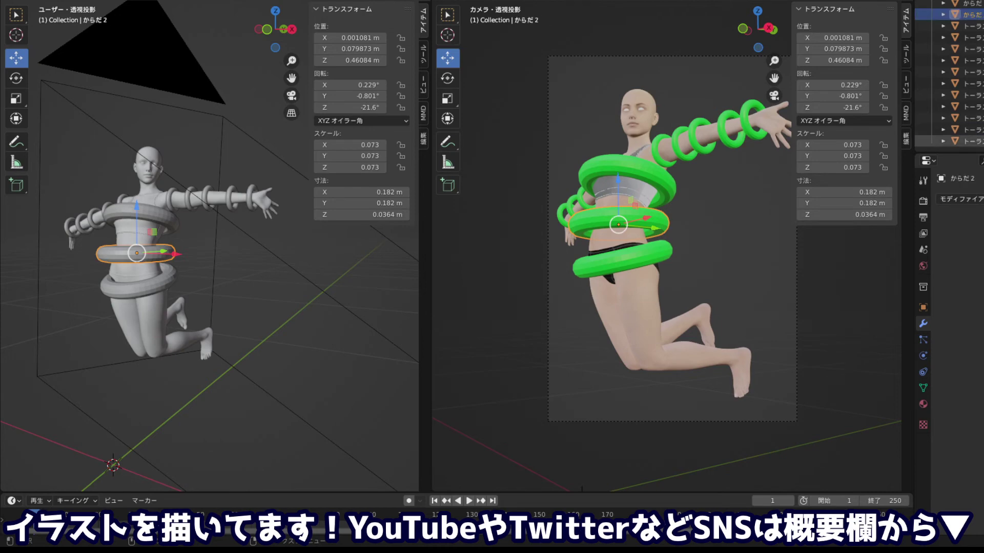
click(970, 141)
double_click(969, 141)
text(からだ)
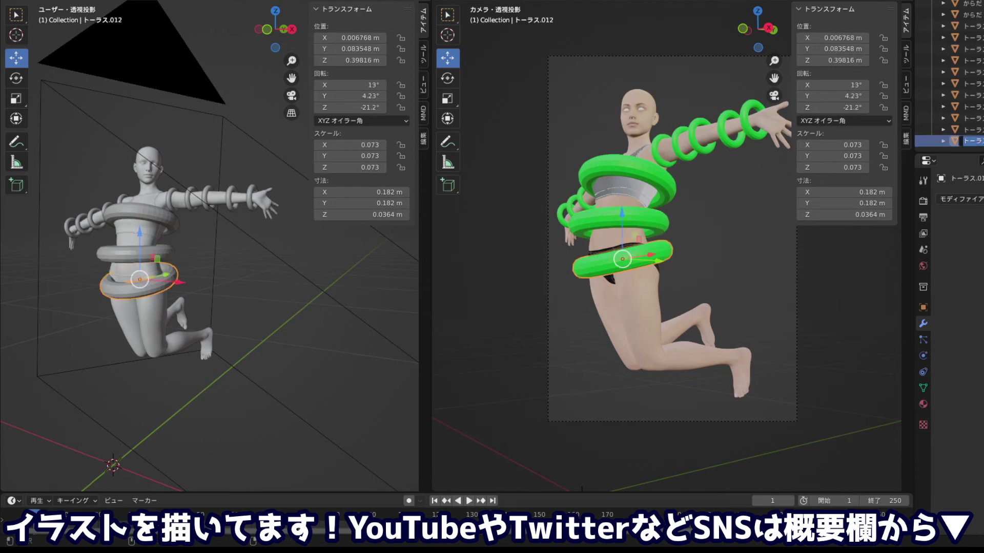
key(Return)
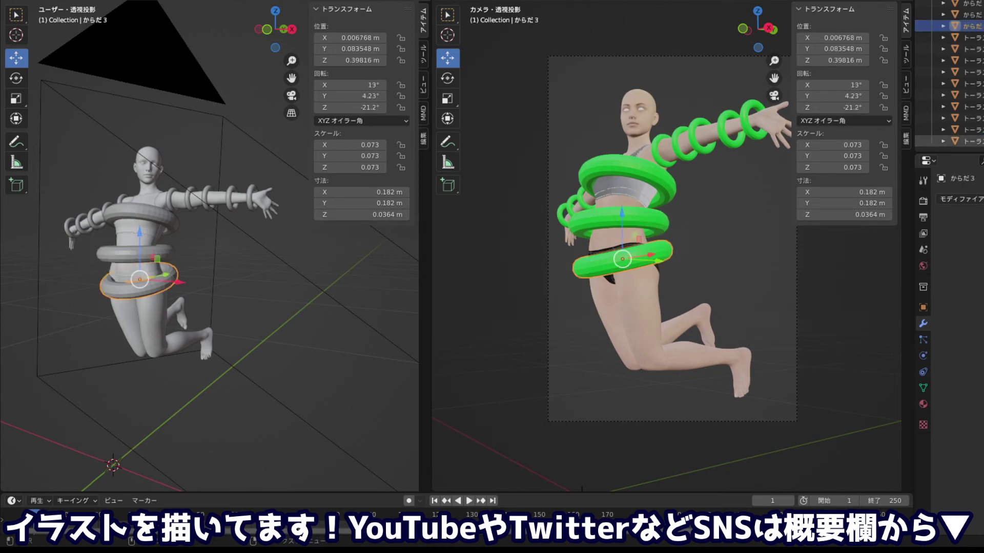
click(978, 39)
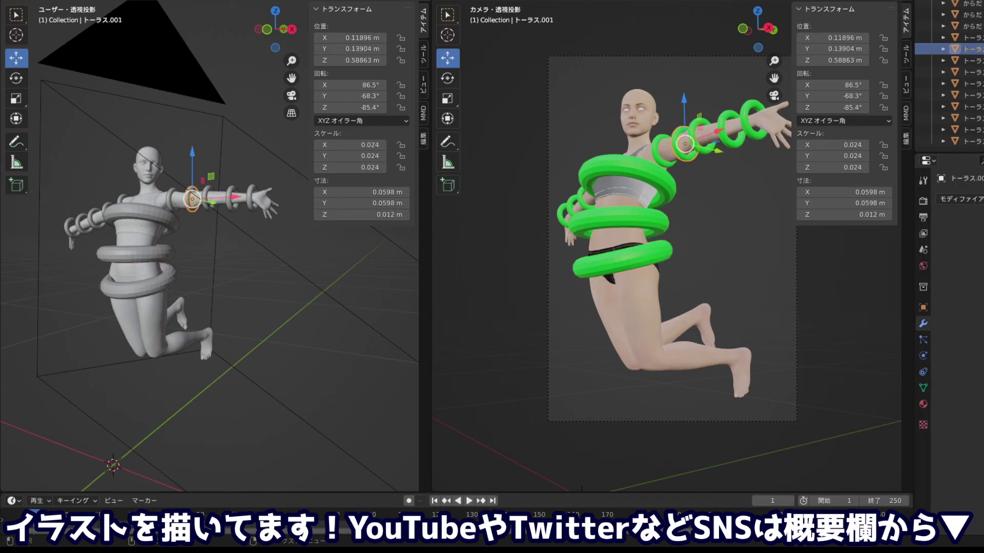
Rename the ring at the hand with the て手前 prefix, correcting a mistyped name
click(976, 49)
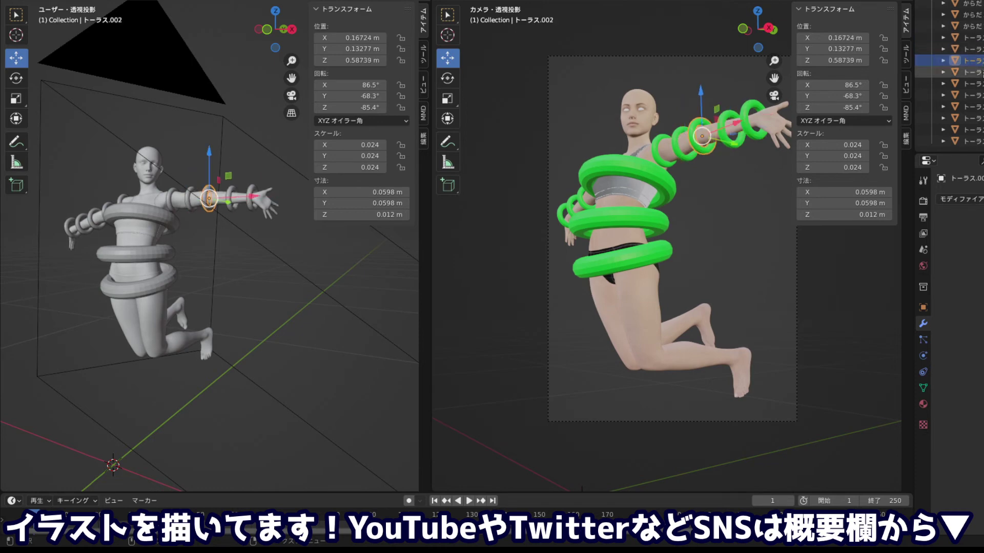
click(976, 72)
click(975, 95)
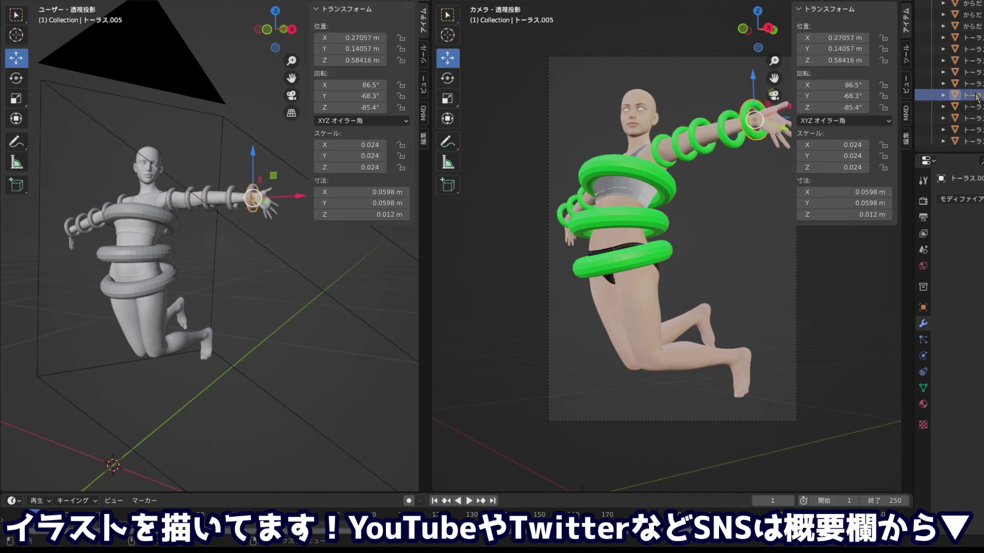
text(手)
text(手首)
key(BackSpace)
key(BackSpace)
key(BackSpace)
text(てまえ)
key(space)
key(Return)
text(t)
key(Return)
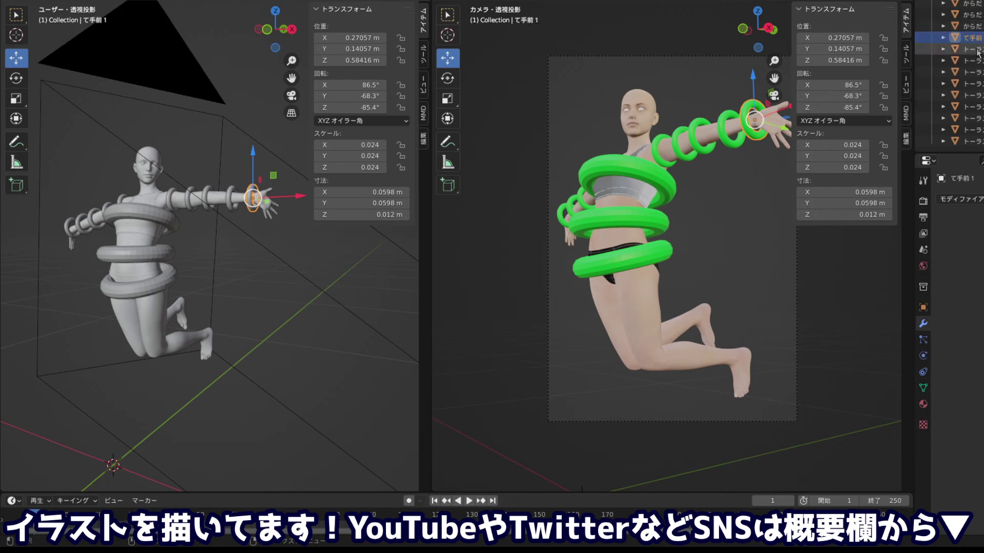
Rename the next two forearm rings て手前2 and て手前4
scroll(976, 42, up, 2)
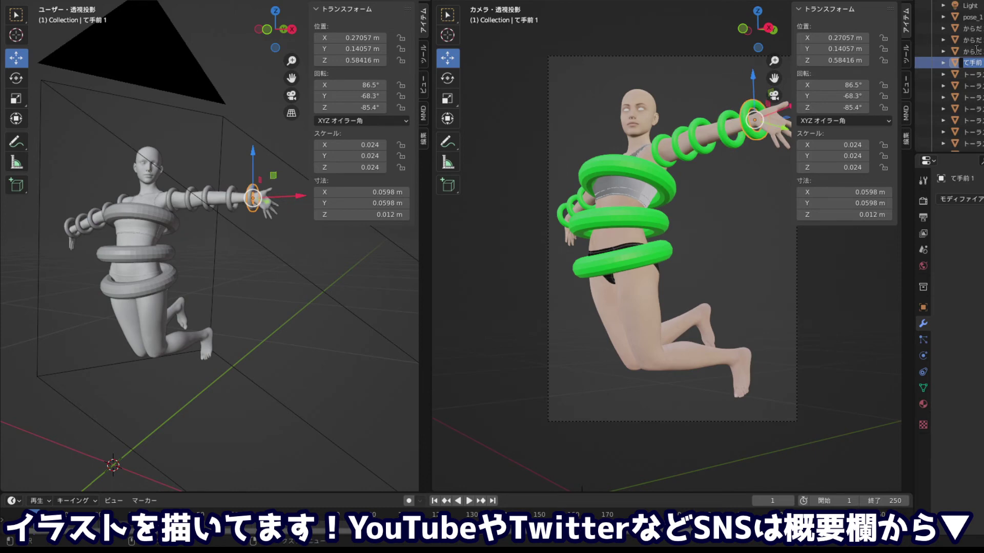
scroll(976, 48, down, 1)
click(976, 62)
double_click(973, 62)
key(ctrl+c)
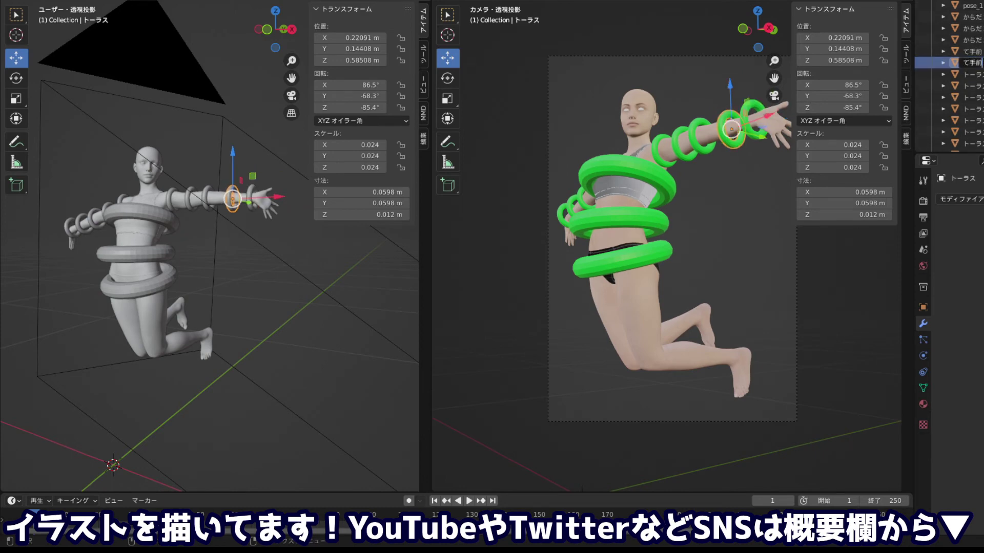
text(2)
key(Return)
key(Down)
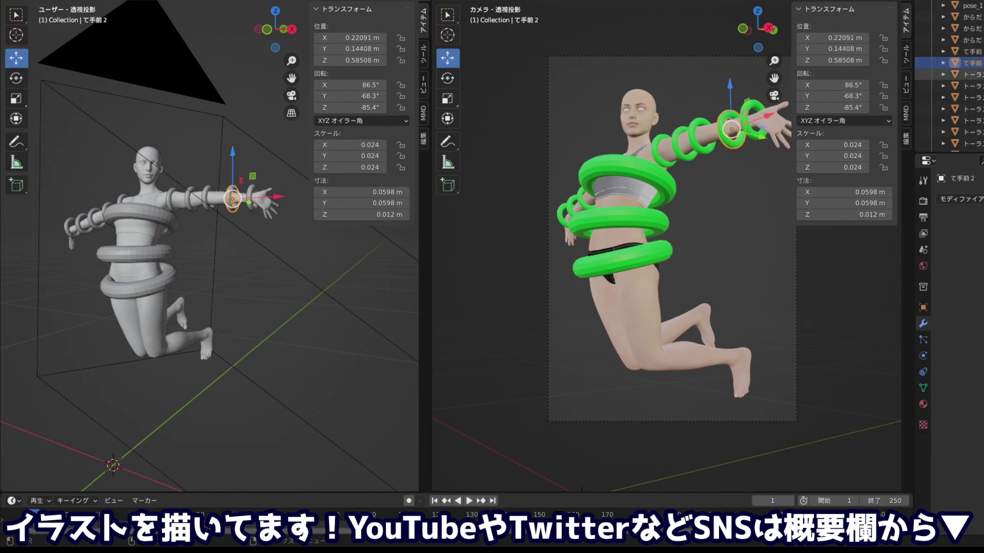
key(F2)
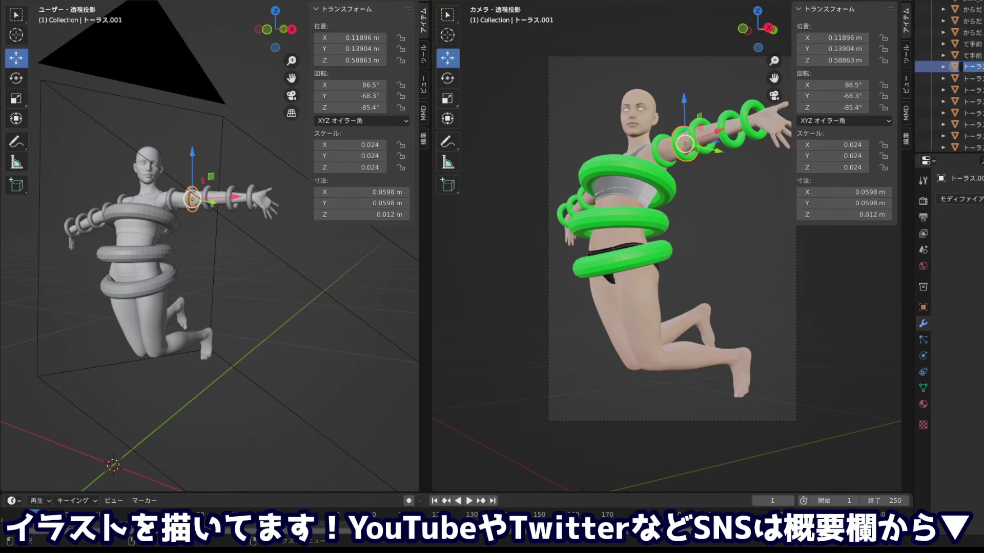
key(ctrl+v)
text(4)
key(Return)
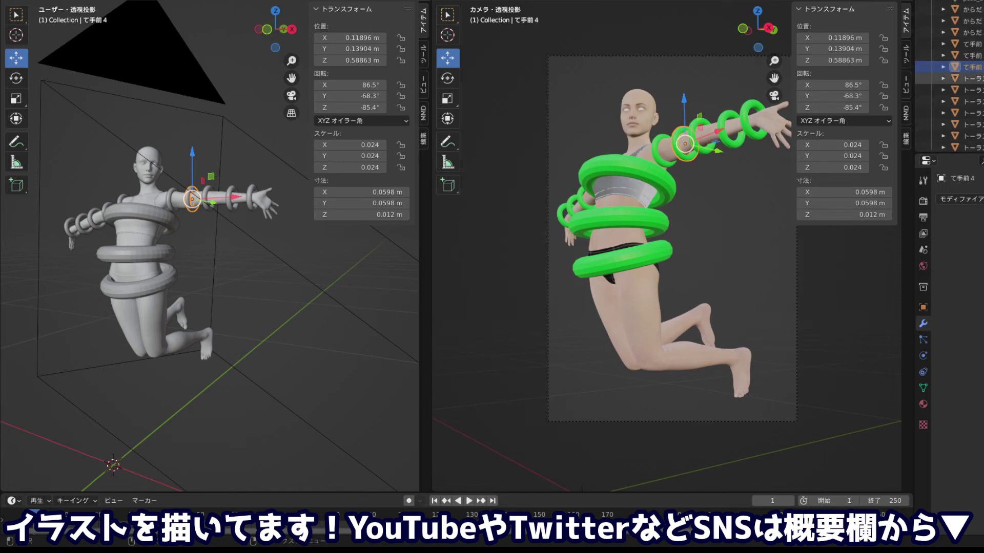
Rename the remaining forearm rings て手前3 and て手前5, including トーラス.004 near the shoulder
click(974, 78)
double_click(974, 78)
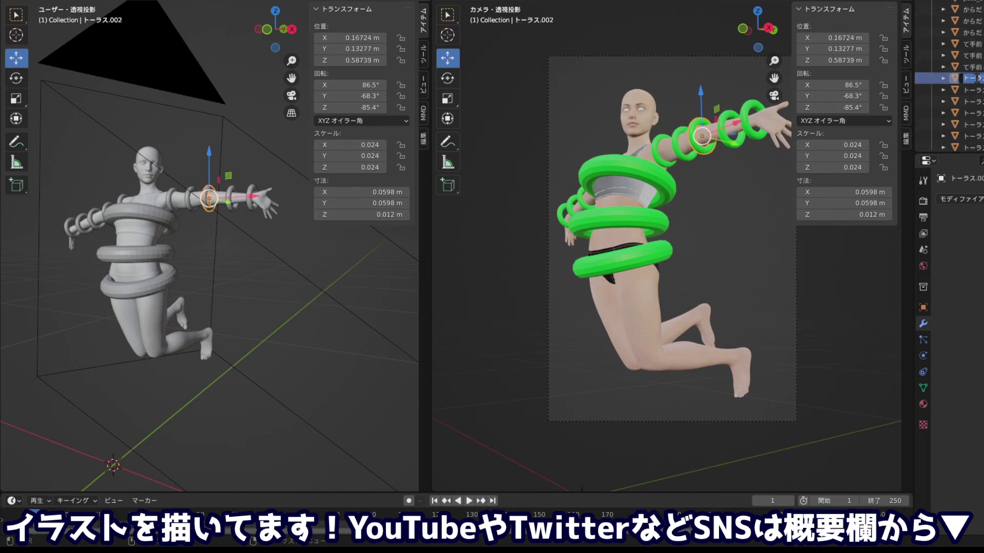
key(ctrl+v)
text(3)
key(Return)
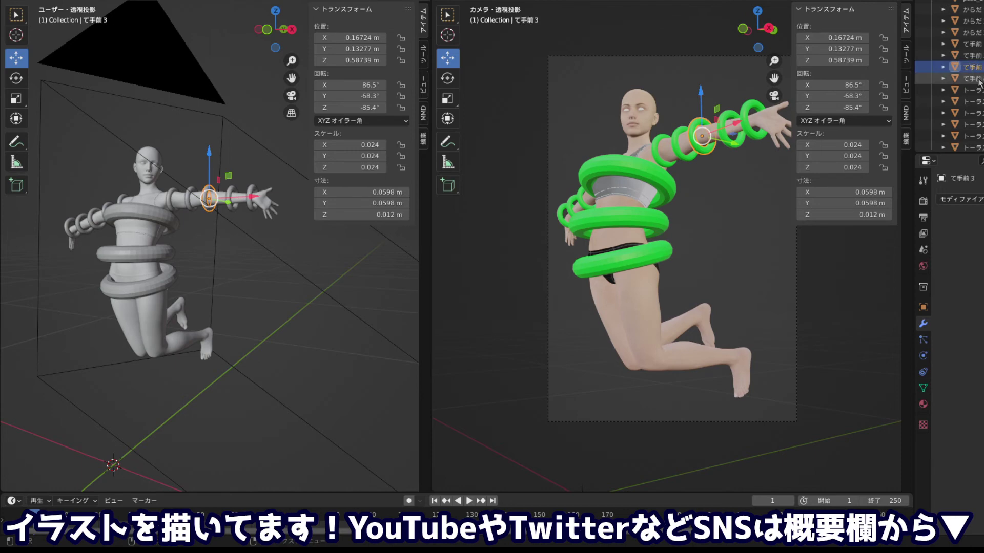
click(976, 91)
click(977, 102)
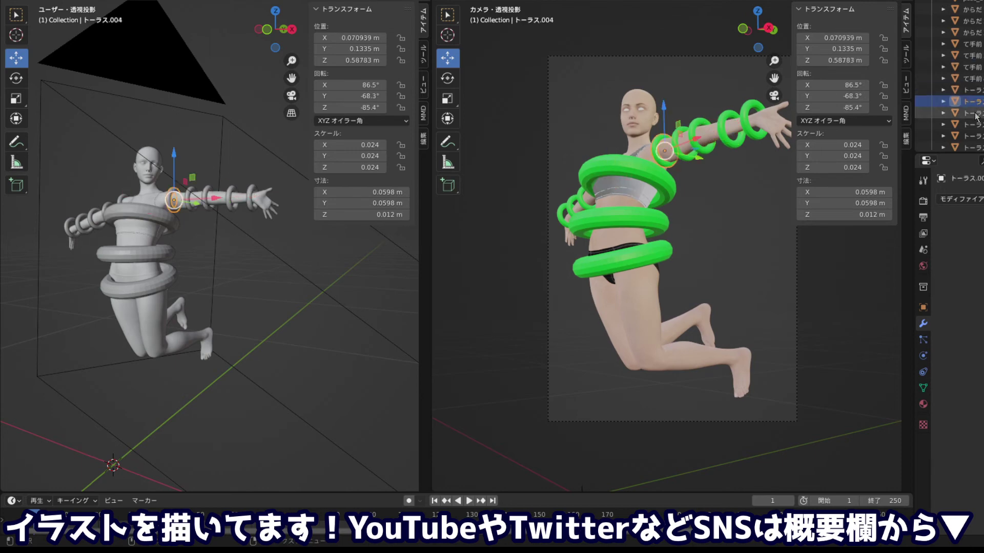
double_click(973, 101)
key(ctrl+v)
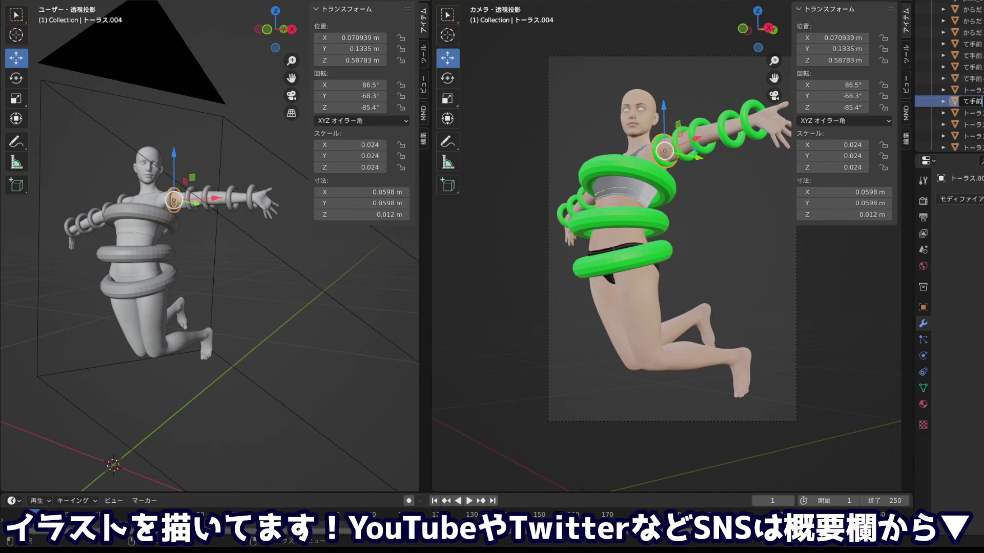
text(5)
key(Return)
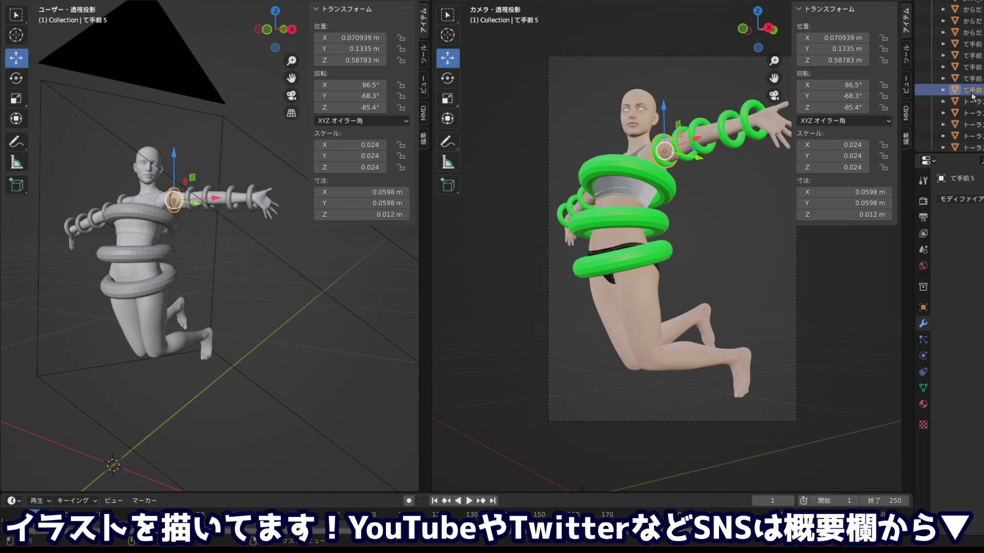
Browse the far-arm rings and name the last unnamed one て奥1
click(973, 101)
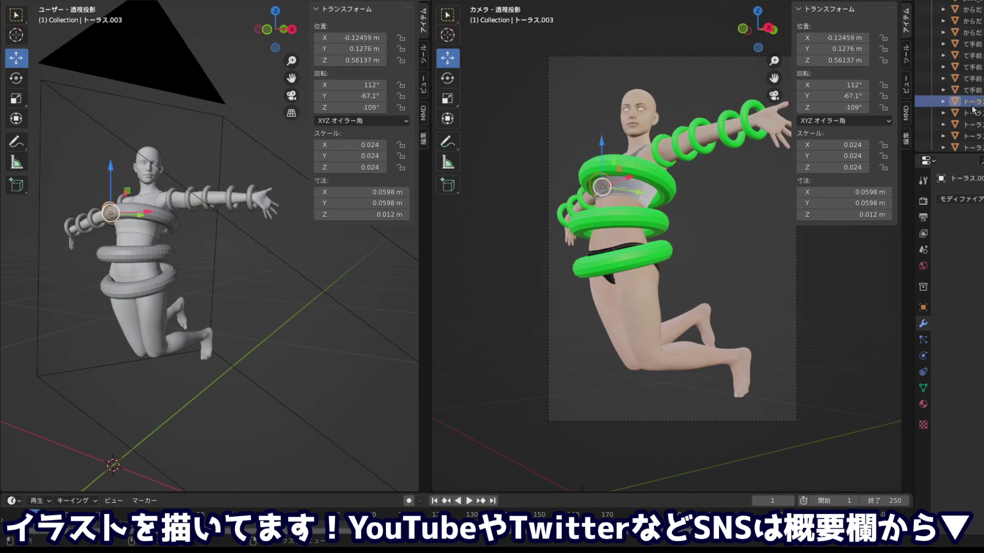
key(Down)
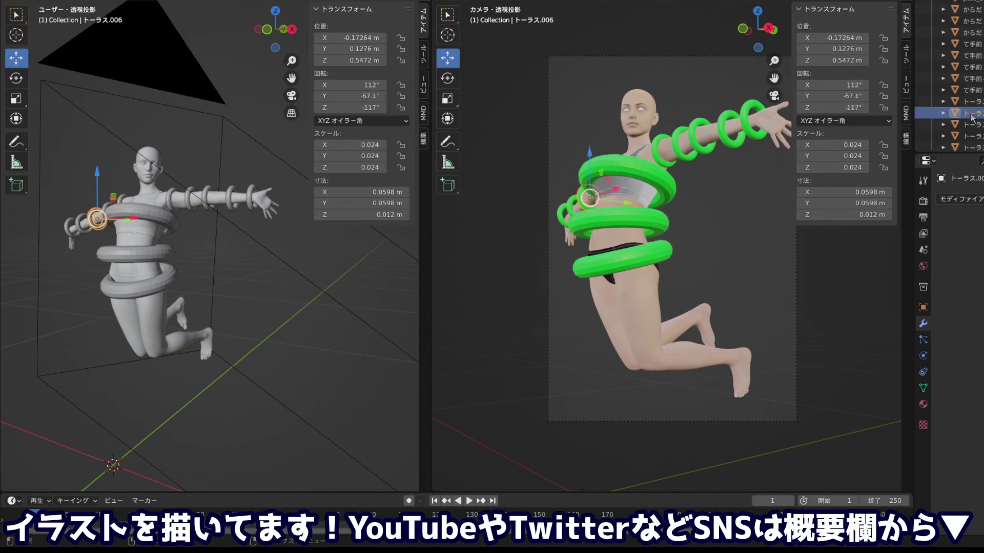
click(975, 124)
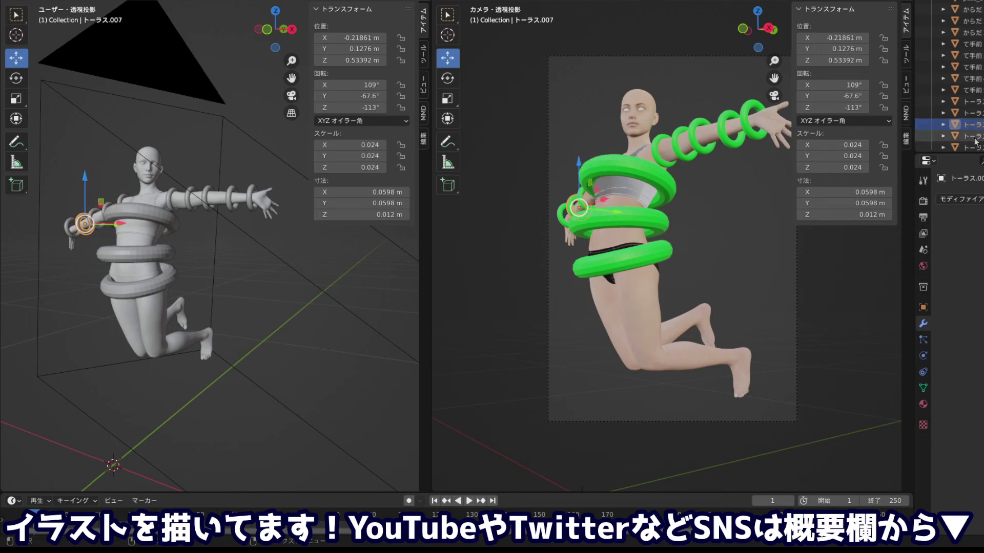
click(974, 137)
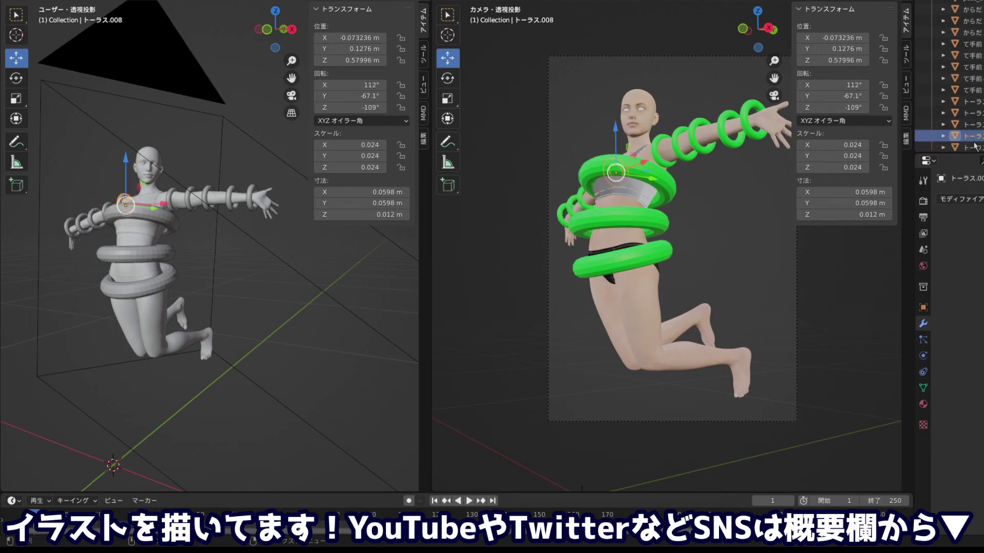
click(974, 147)
double_click(975, 149)
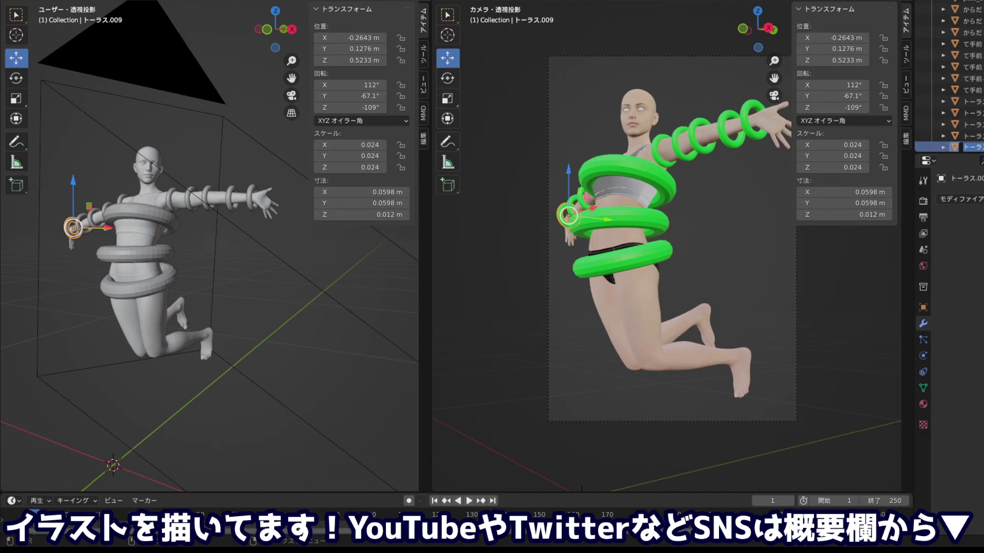
text(てお)
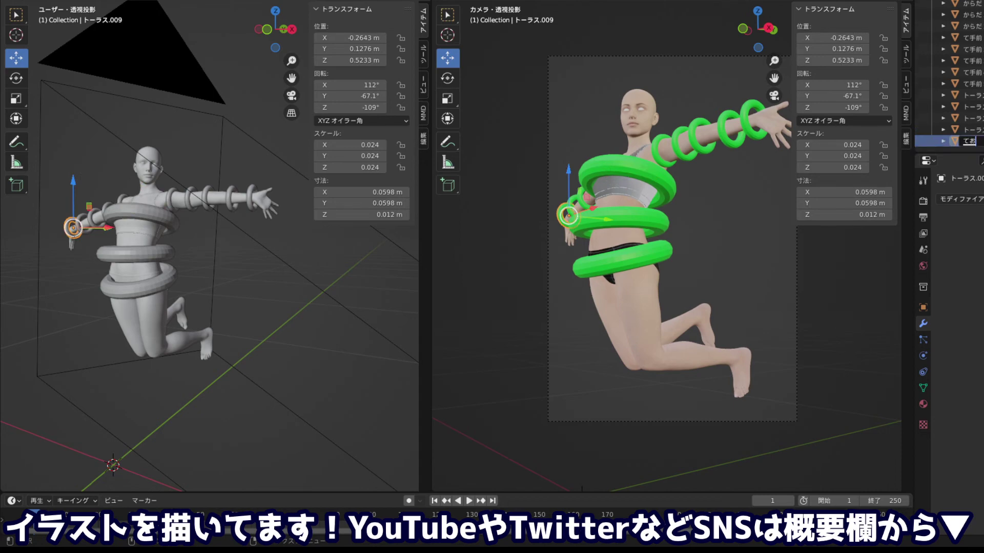
key(BackSpace)
text(首)
key(Return)
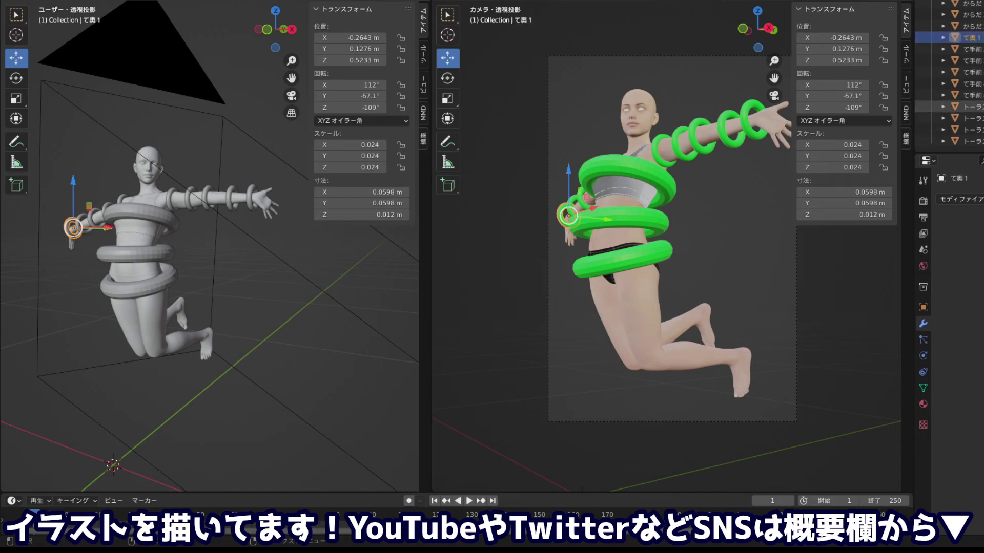
Rename ring トーラス.006 to て奥3 using the pasted て奥 prefix
click(971, 106)
key(Down)
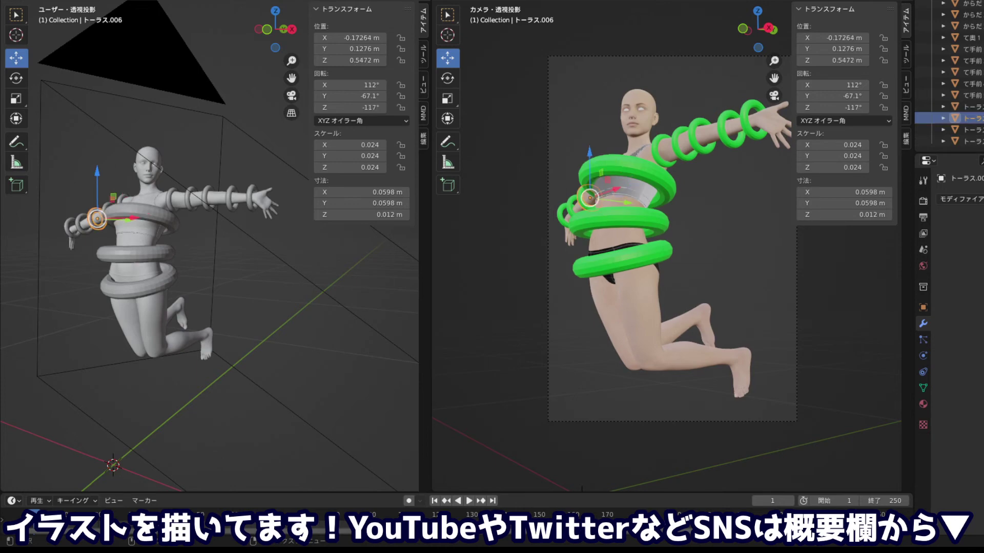
double_click(972, 39)
key(ctrl+c)
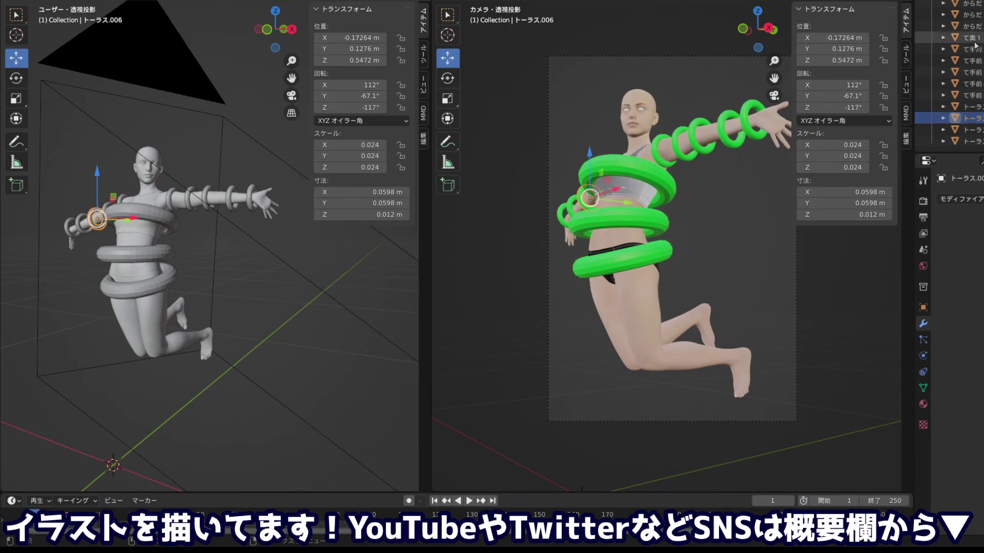
scroll(976, 67, up, 2)
click(971, 131)
scroll(979, 123, down, 2)
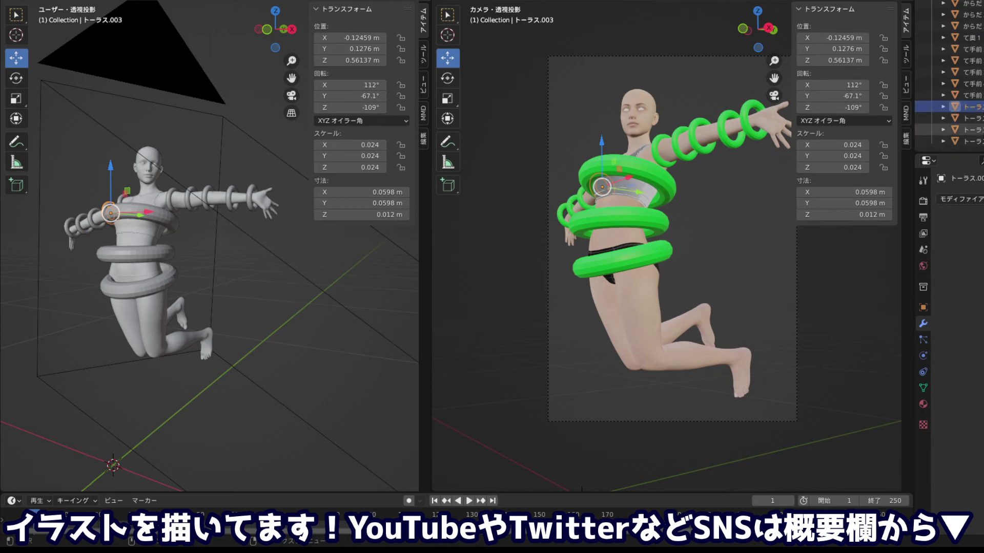
click(978, 118)
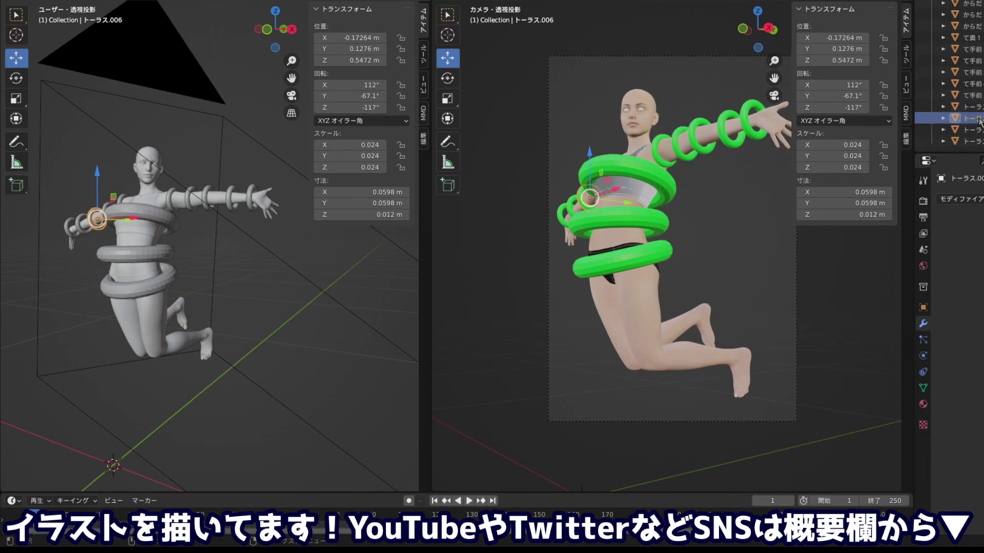
double_click(976, 118)
key(ctrl+v)
key(BackSpace)
text(3)
key(Return)
Rename トーラス.003 to て奥4 and トーラス.007 to て奥2
click(976, 118)
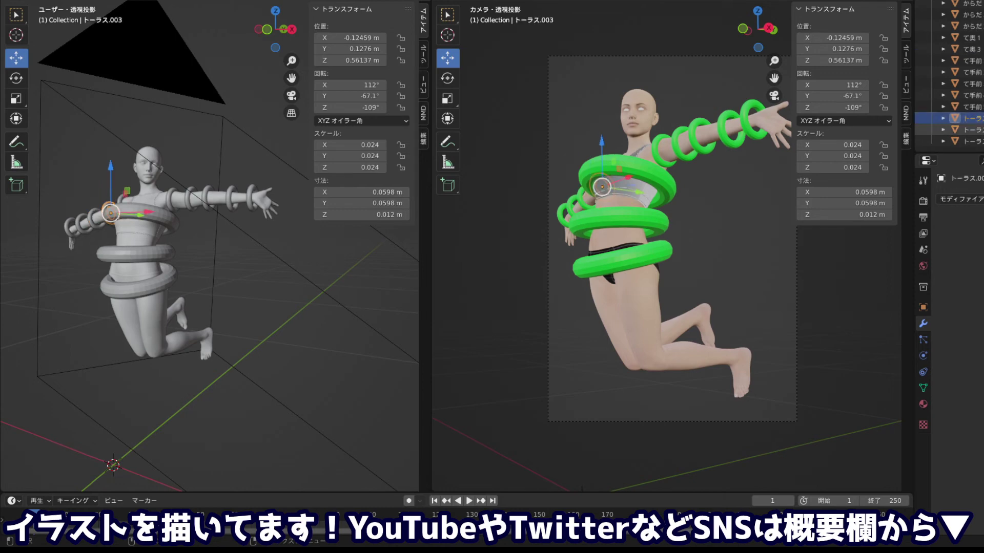
double_click(976, 118)
key(ctrl+v)
key(BackSpace)
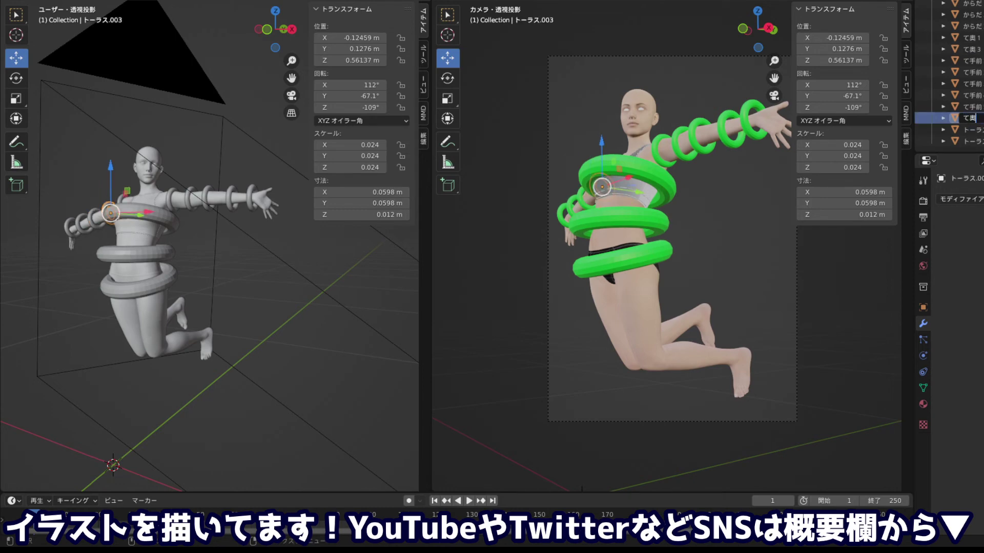
text(4)
key(Return)
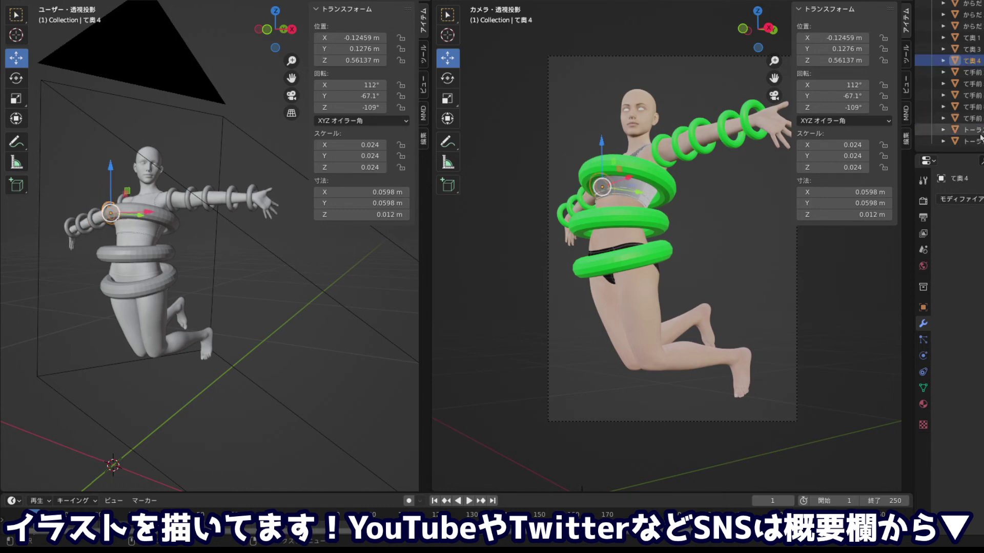
click(979, 132)
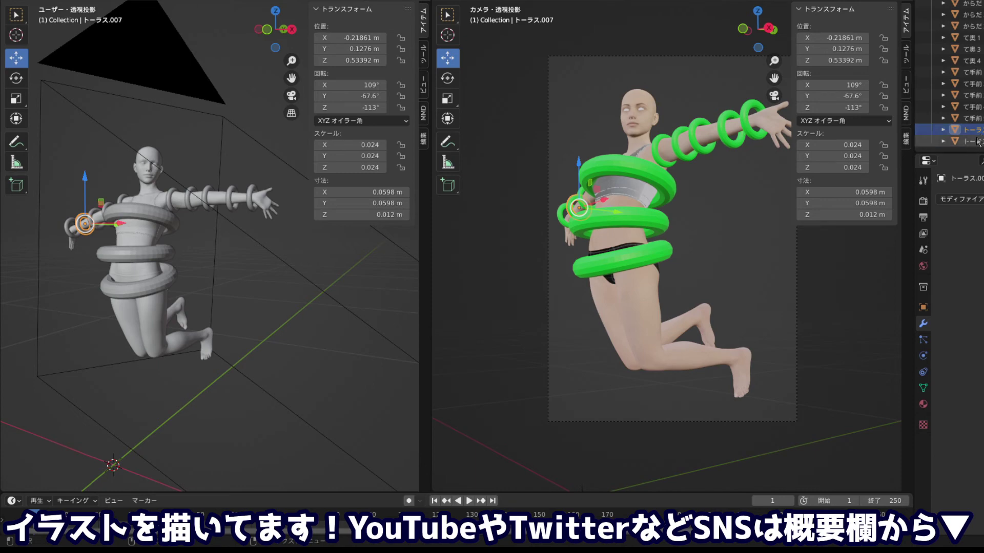
double_click(974, 130)
text(て奥2)
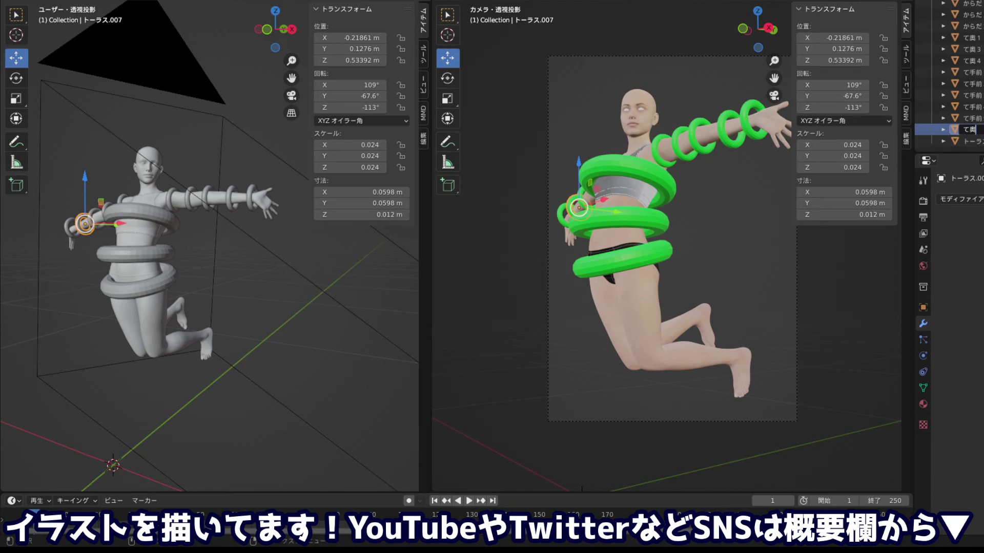
key(Return)
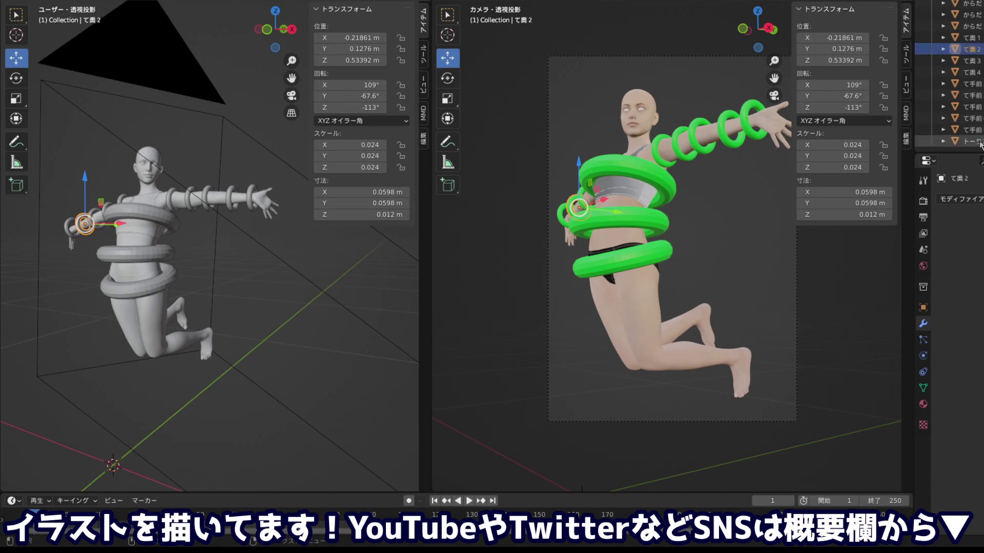
Rename ring トーラス.008 to て奥5
click(974, 141)
double_click(976, 142)
text(て奥1)
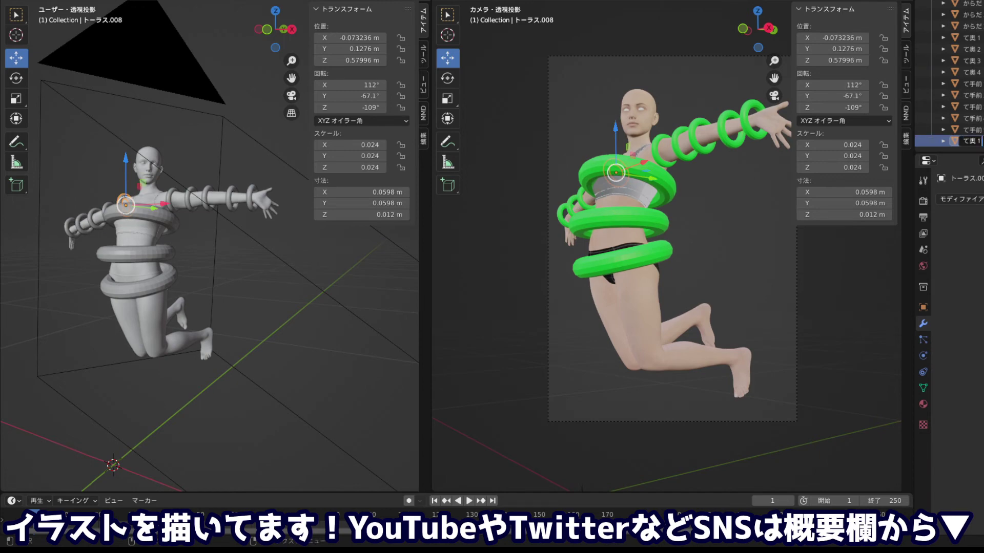
key(BackSpace)
text(5)
key(Return)
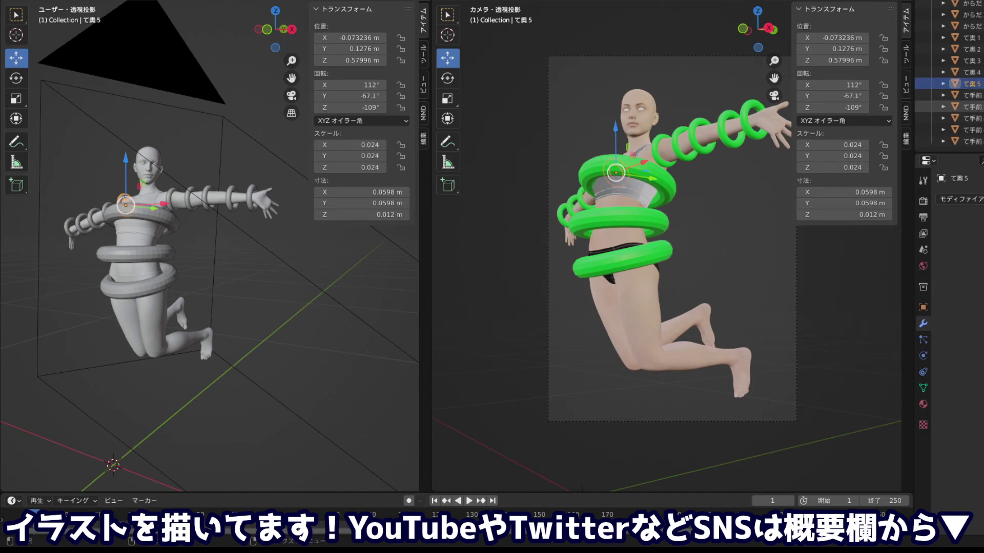
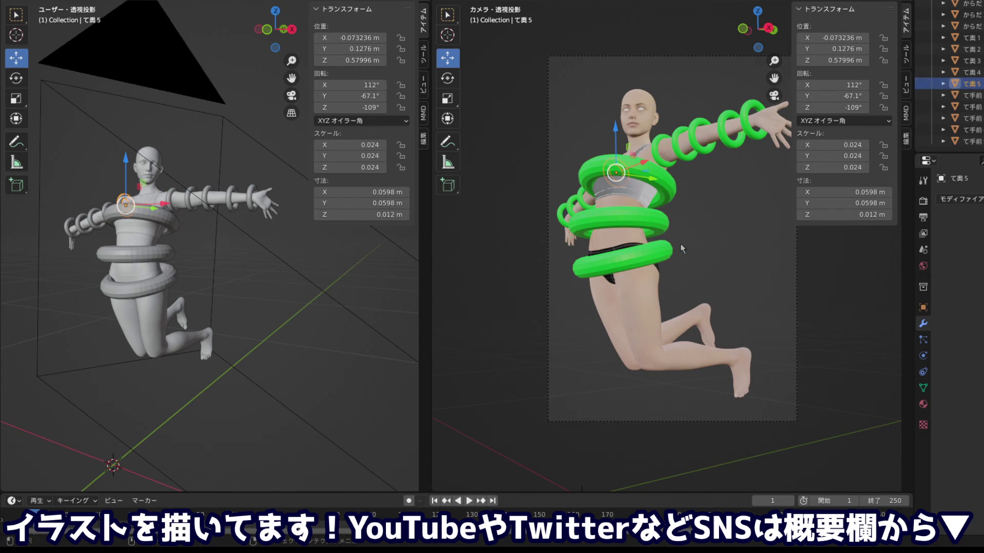
Copy a forearm ring and place the duplicate on the figure's thigh
mouse_move(680, 244)
mouse_down()
mouse_move(676, 264)
mouse_move(738, 245)
mouse_up()
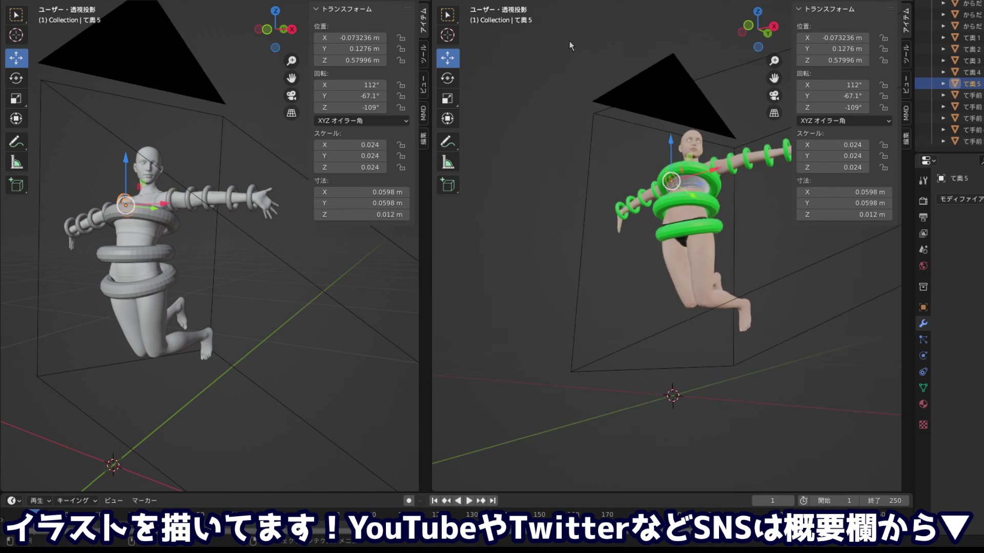
mouse_move(595, 110)
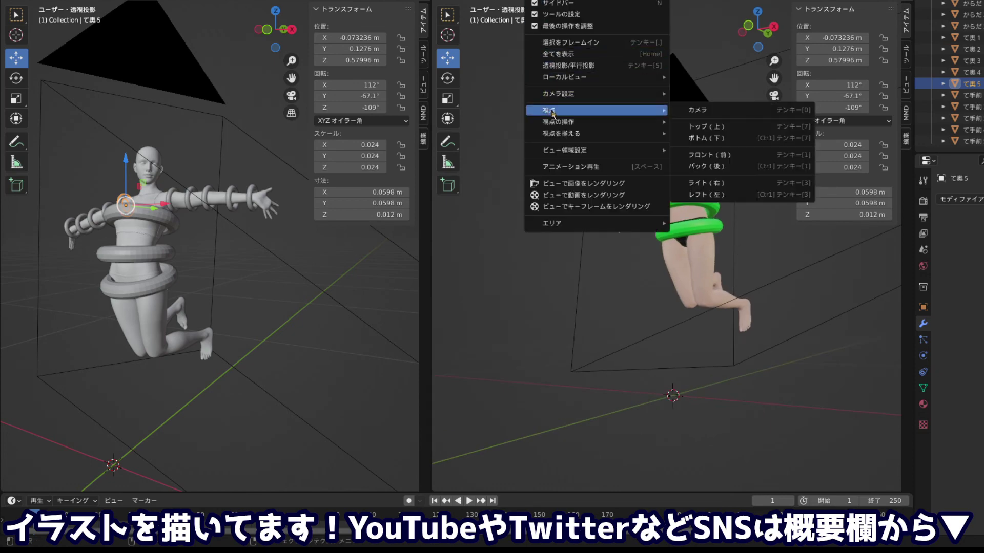
click(702, 113)
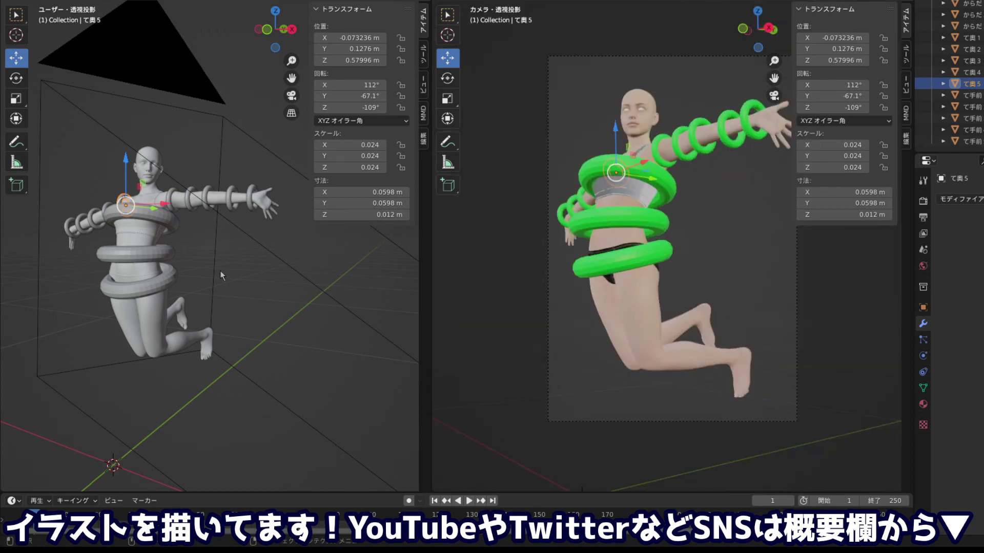
click(230, 200)
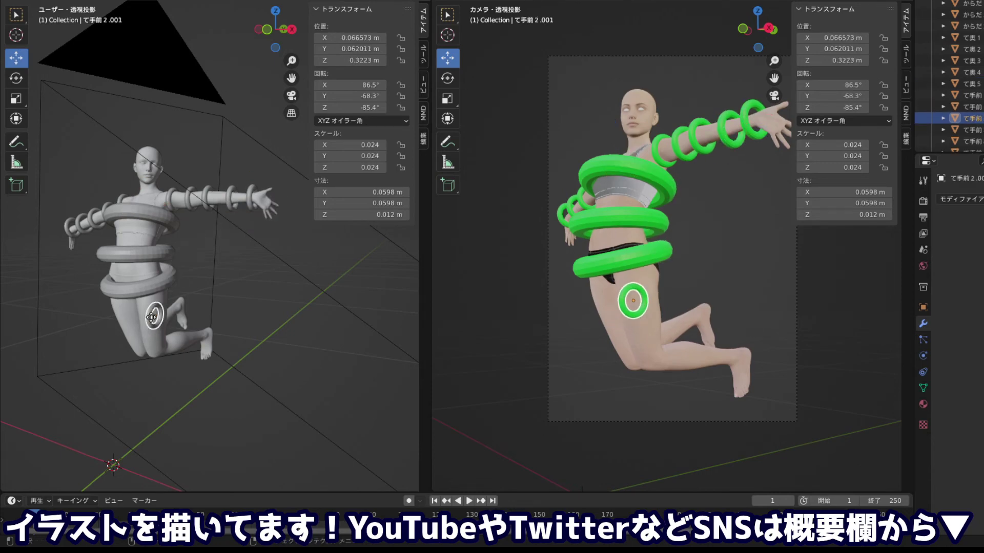
click(141, 318)
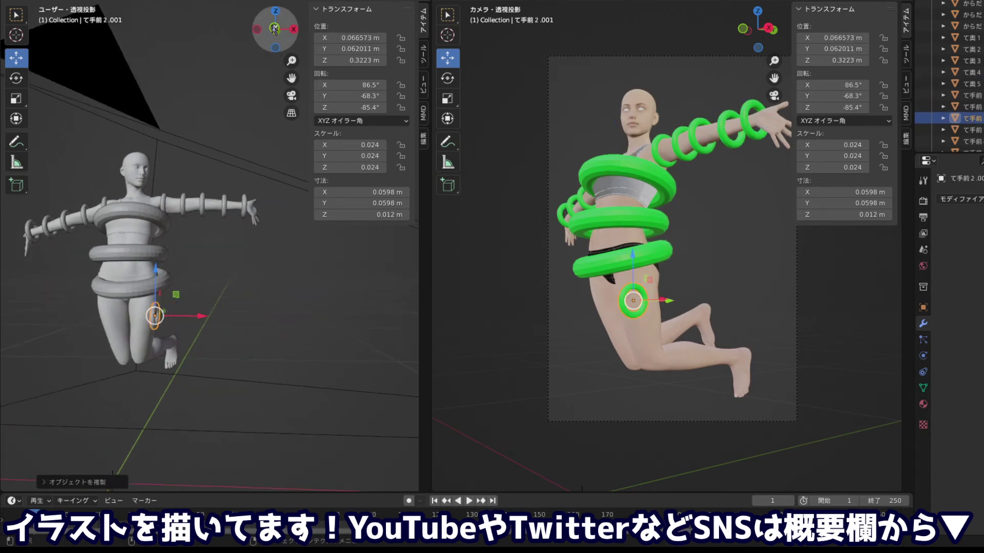
From the front view, rotate the thigh ring and slide it along X
click(275, 29)
key(r)
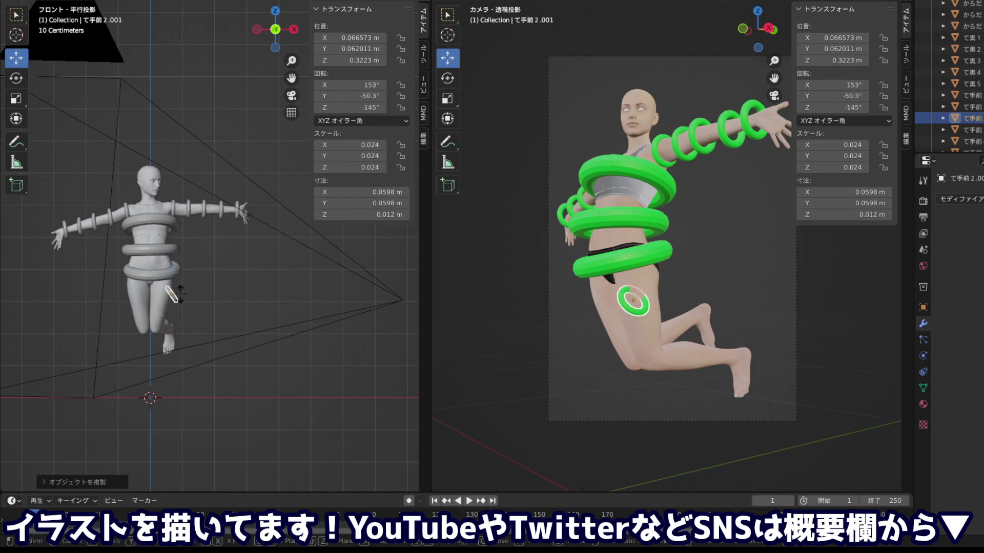
click(186, 279)
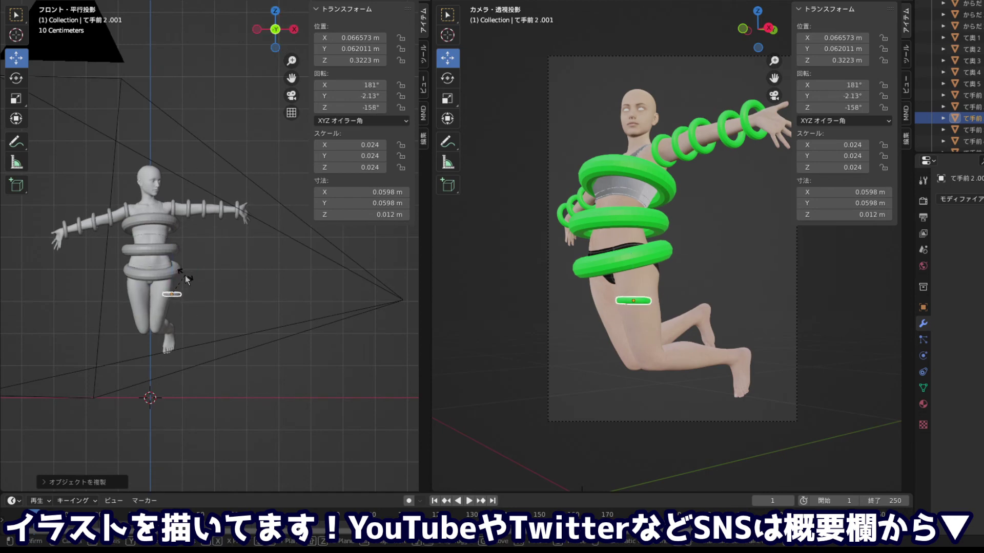
key(g)
key(x)
click(170, 292)
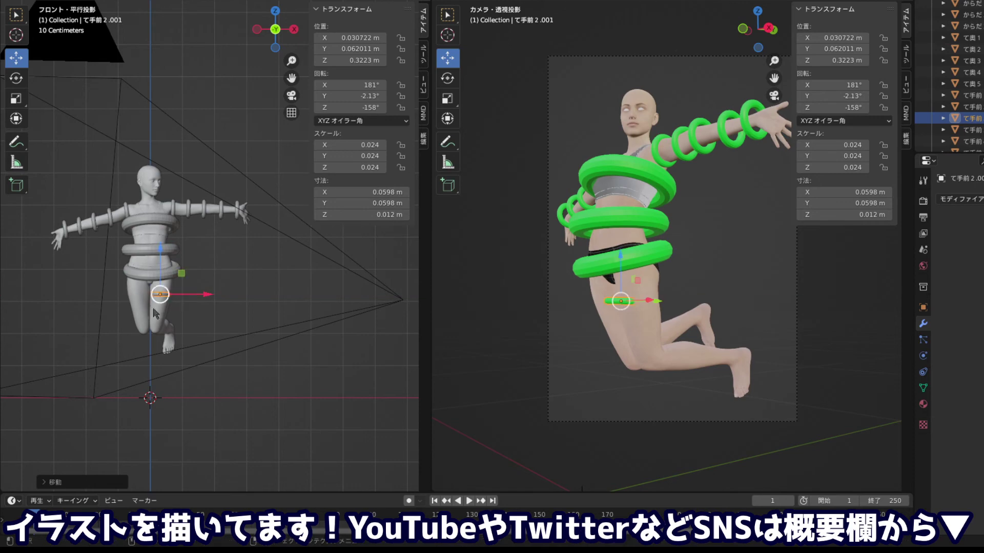
Scale the thigh ring up so it can wrap the thigh
scroll(143, 293, up, 3)
scroll(143, 293, up, 3)
scroll(103, 302, down, 2)
scroll(154, 230, down, 2)
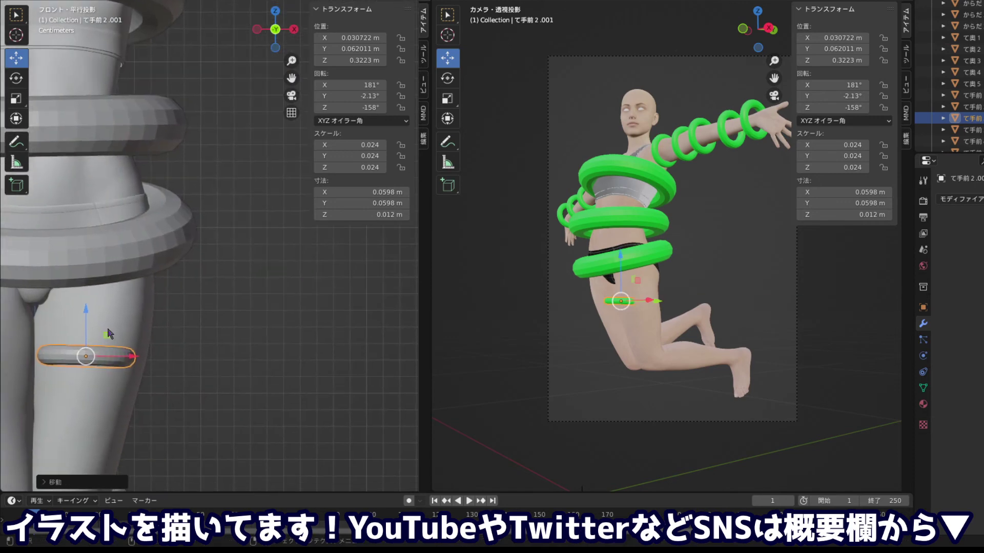
scroll(146, 269, down, 2)
scroll(181, 237, down, 2)
key(s)
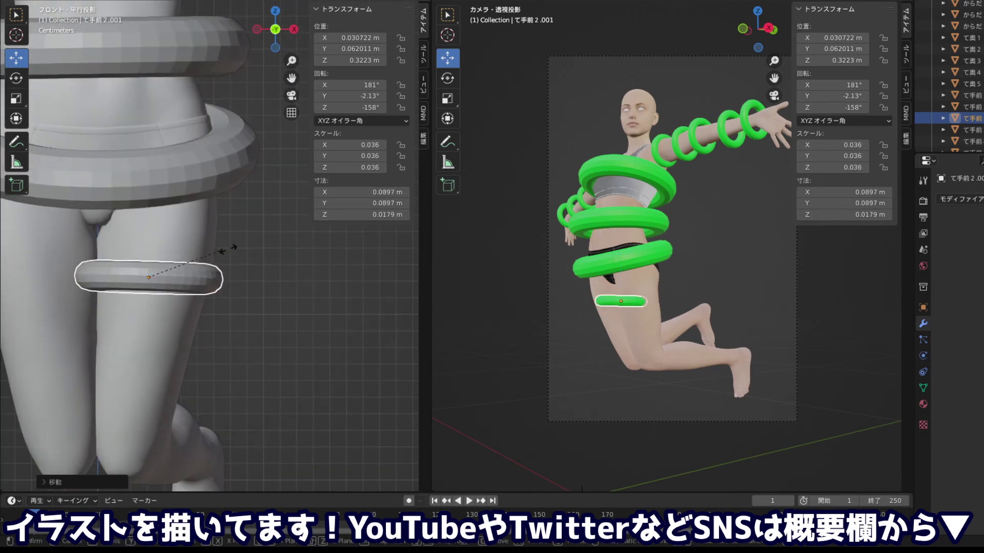
click(238, 251)
From the right side, move the ring along Y and tilt it to follow the thigh
drag(275, 29, 287, 38)
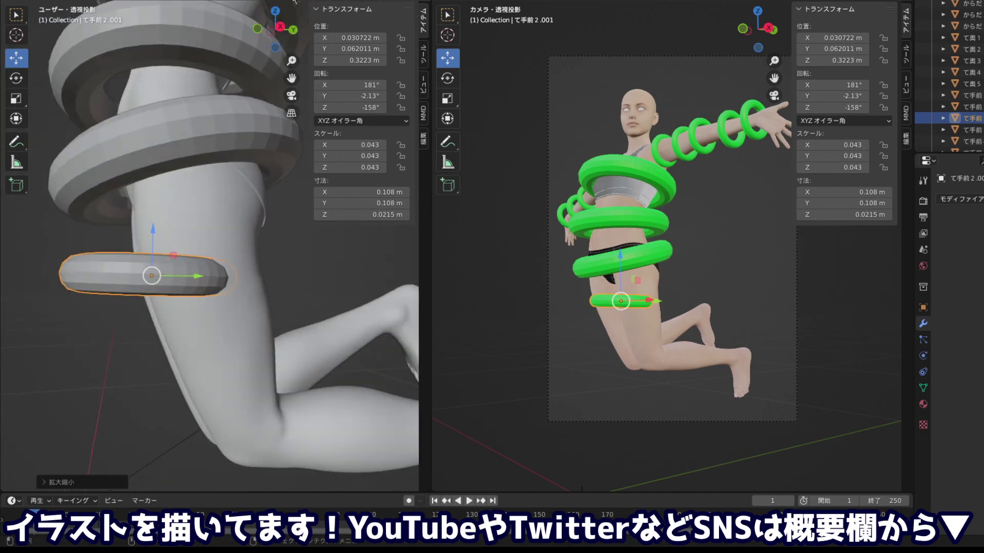
click(275, 35)
key(g)
key(y)
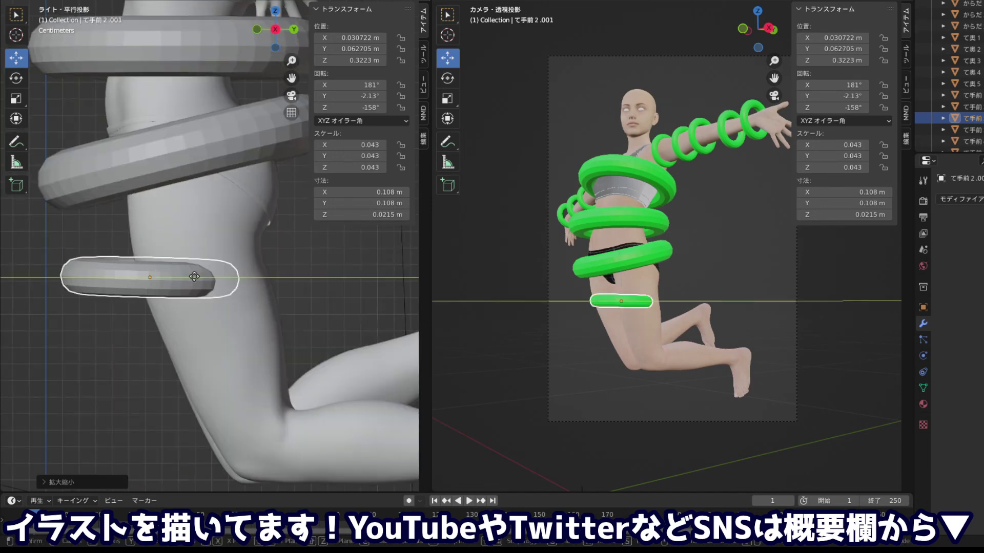
click(324, 256)
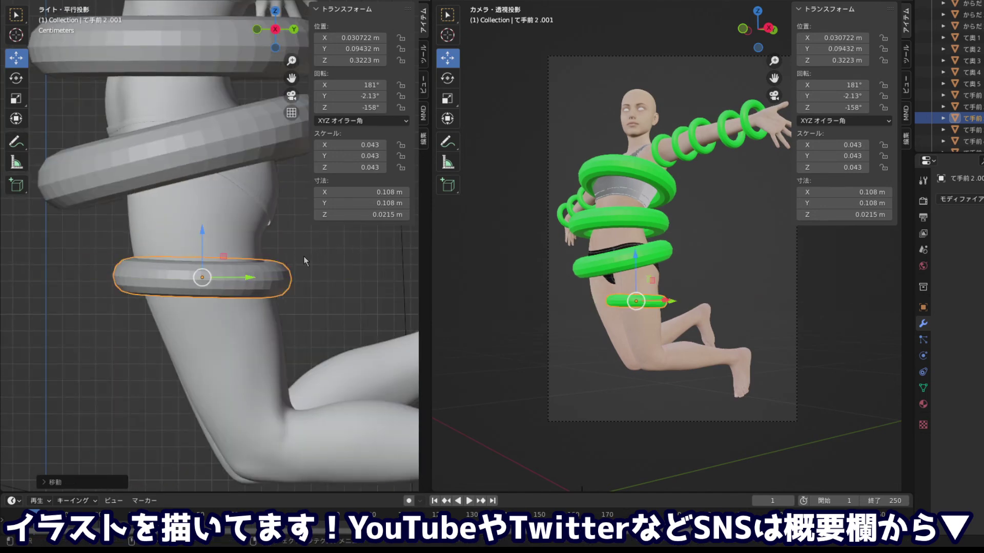
key(r)
click(170, 296)
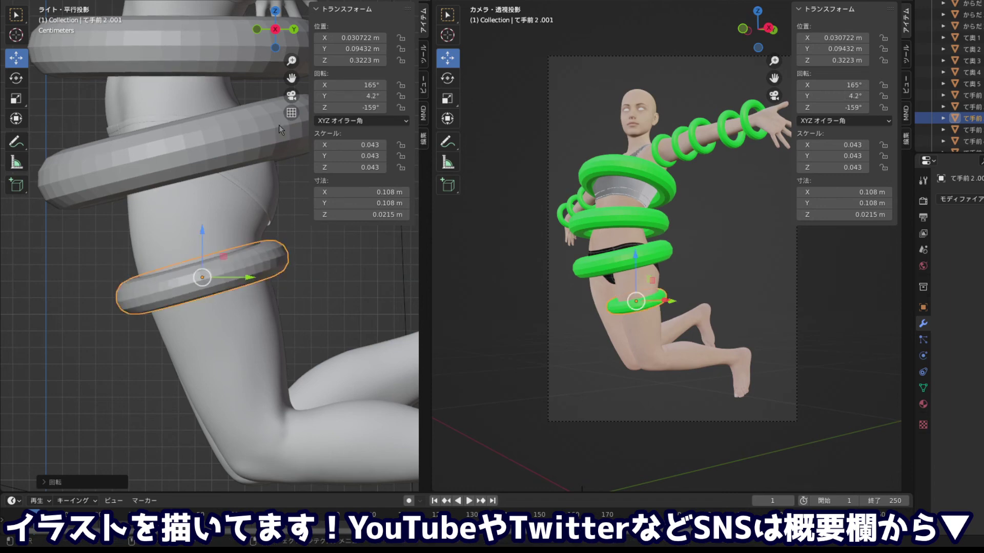
Nudge the thigh ring along X and enlarge it slightly
click(277, 30)
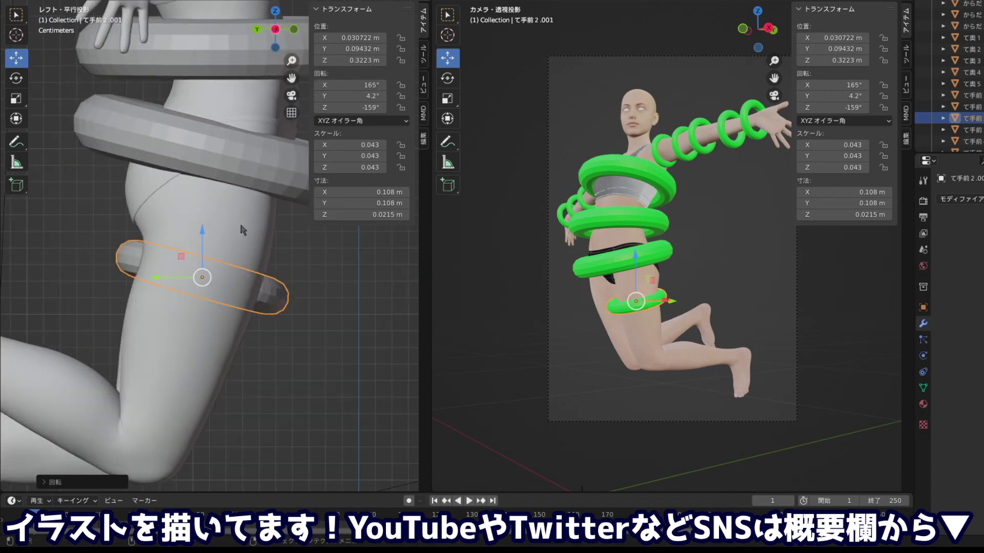
click(294, 29)
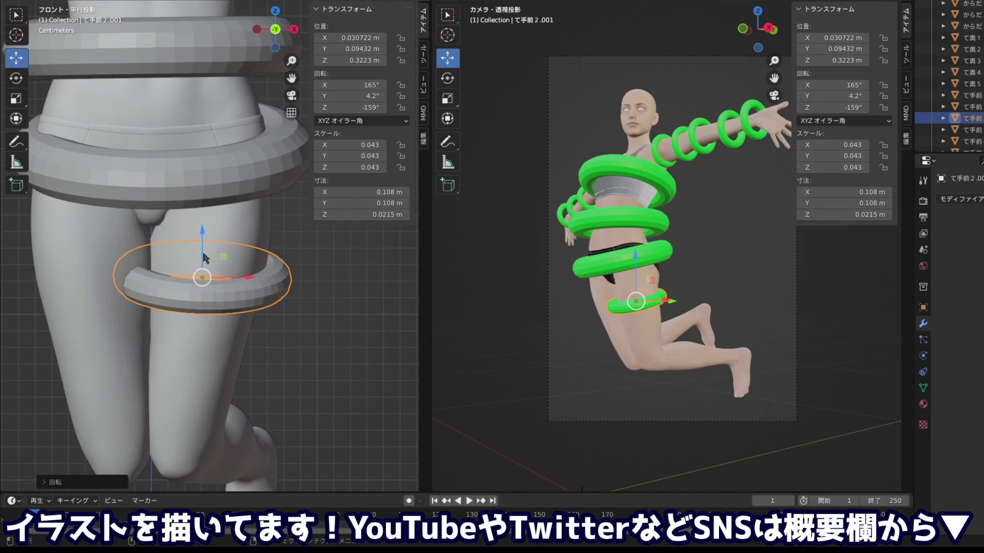
click(209, 280)
drag(248, 274, 245, 275)
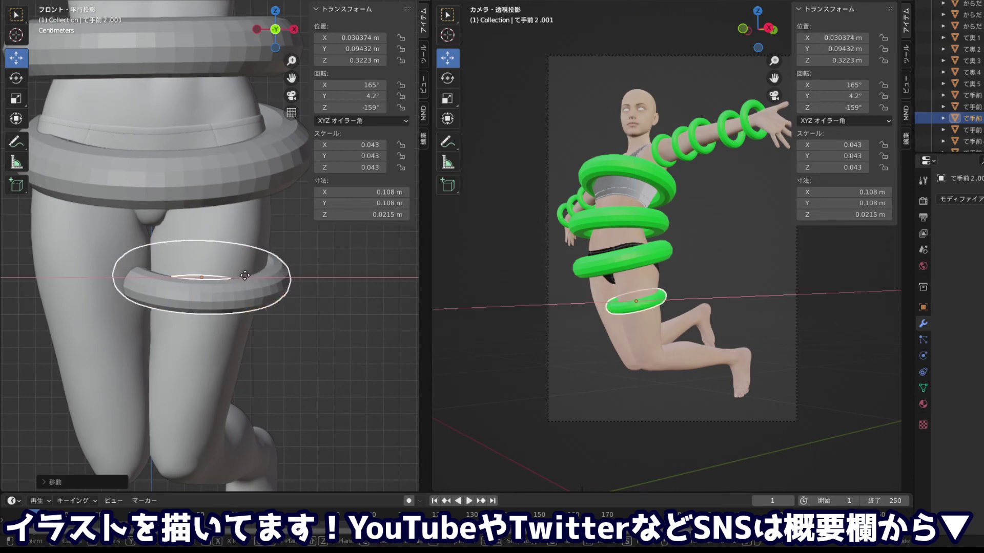
key(s)
click(210, 235)
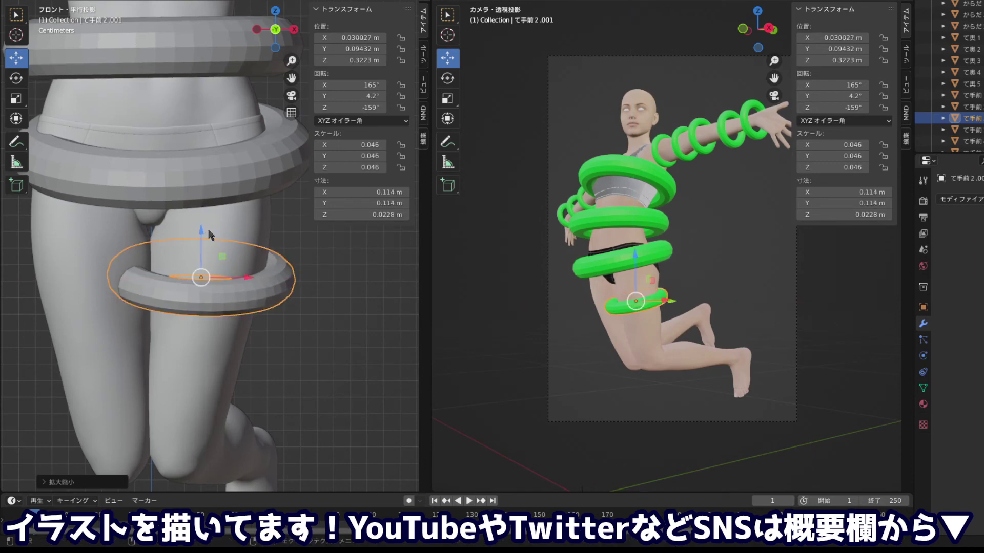
Lower the ring down the thigh, settle it along Y, and duplicate it
mouse_move(200, 237)
mouse_down()
mouse_move(203, 281)
mouse_move(112, 260)
mouse_up()
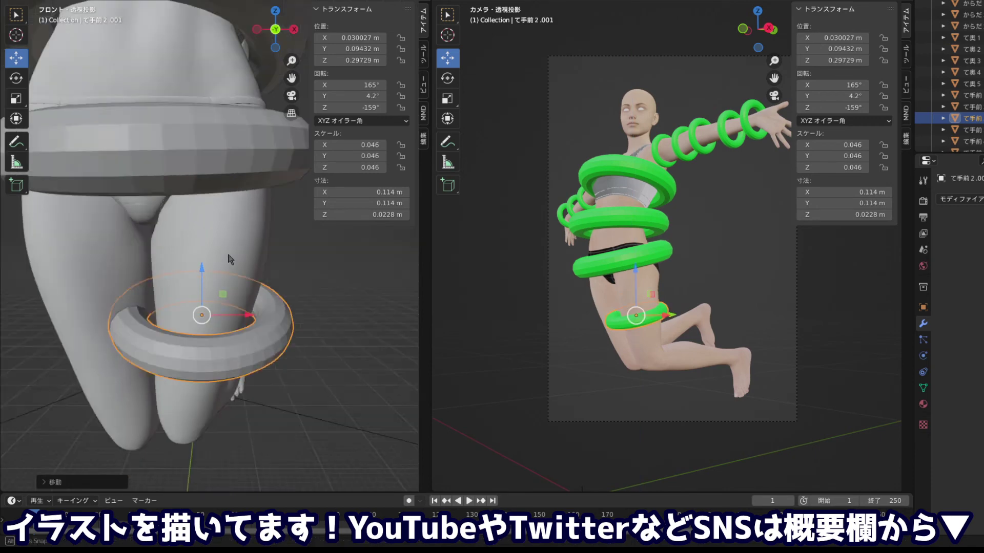
click(275, 30)
drag(226, 321, 248, 319)
drag(146, 280, 123, 236)
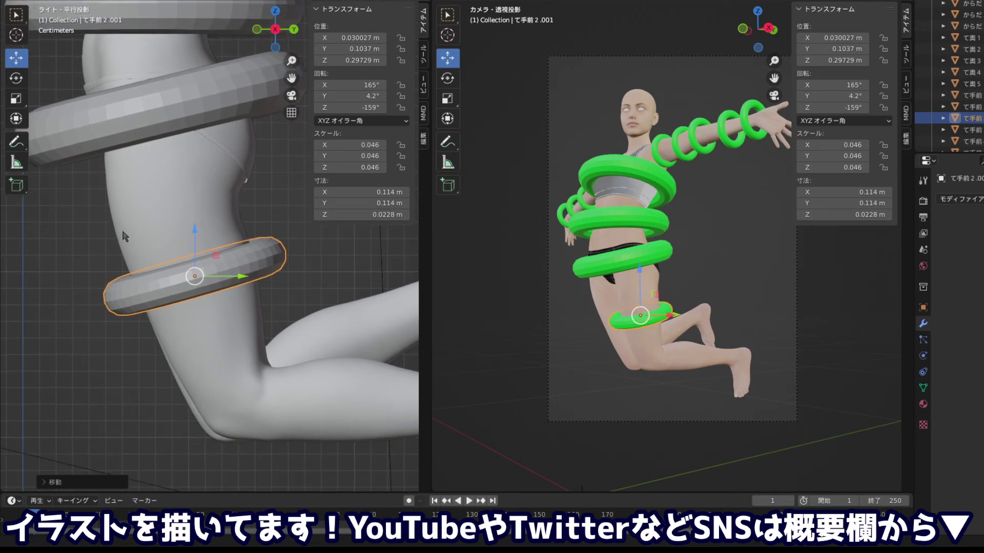
scroll(143, 237, down, 4)
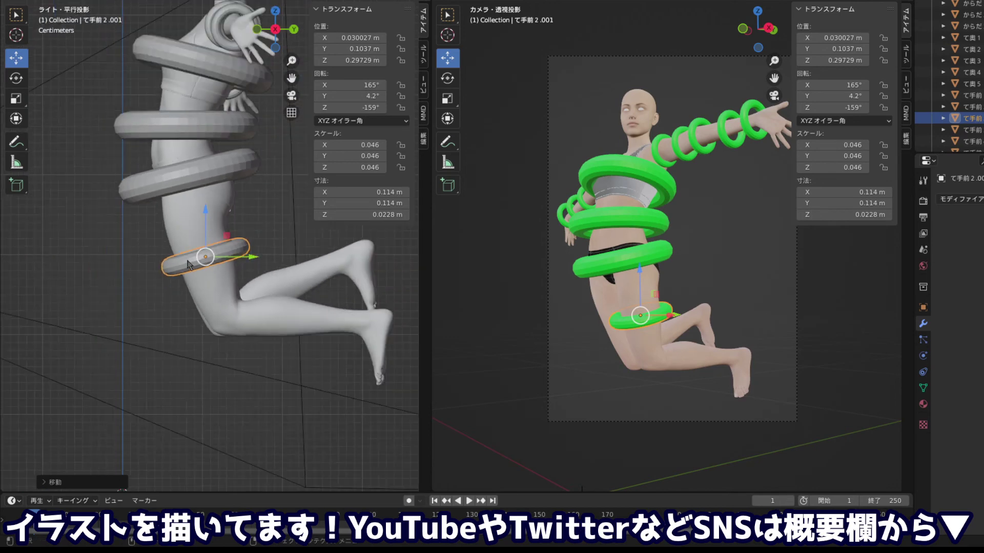
key(shift+d)
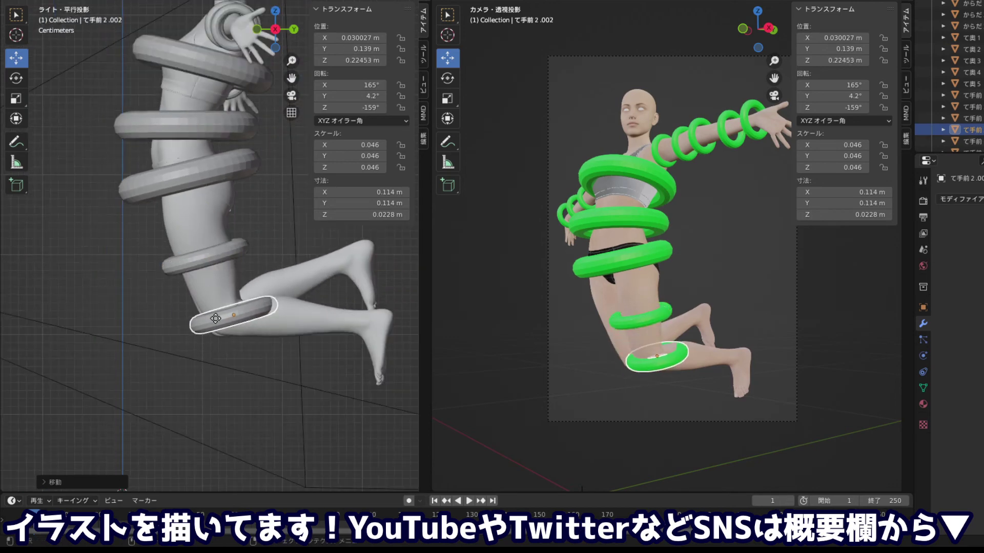
Tilt the copy below the knee, center it on the leg, and duplicate it for the shin
click(270, 302)
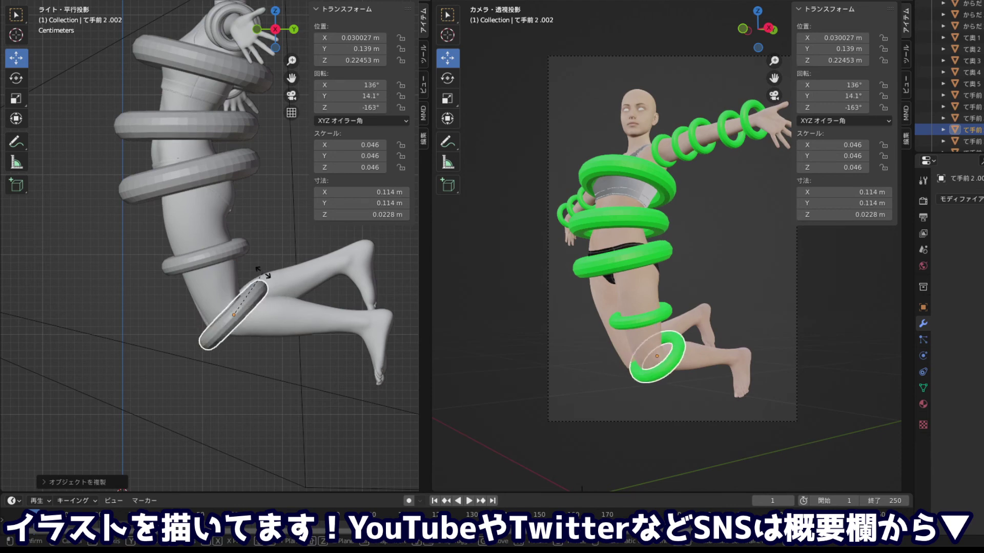
click(264, 307)
drag(263, 317, 351, 298)
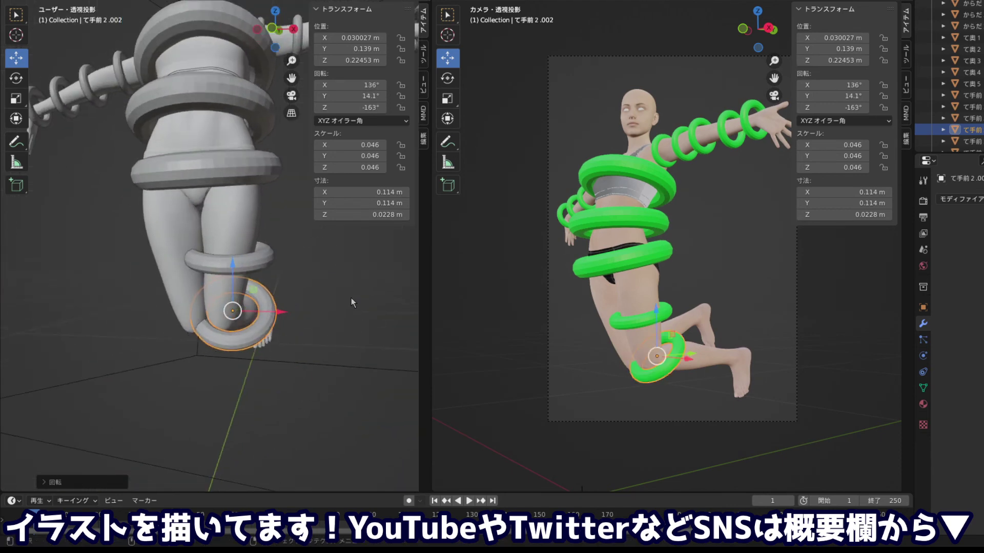
click(273, 29)
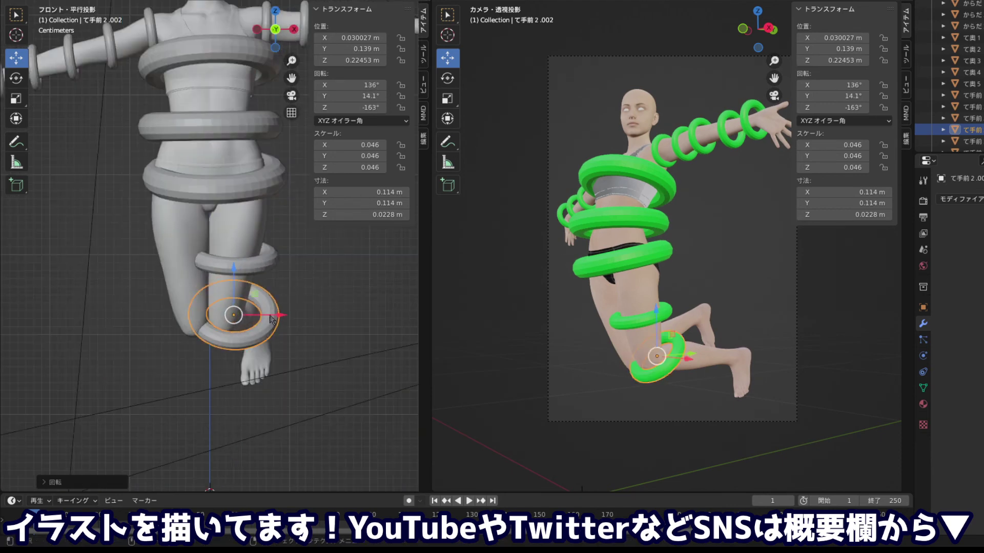
mouse_move(270, 319)
mouse_down()
mouse_move(244, 259)
mouse_move(250, 222)
mouse_move(274, 234)
mouse_move(241, 363)
mouse_move(217, 362)
mouse_move(116, 315)
mouse_move(82, 359)
mouse_move(127, 345)
mouse_move(121, 354)
mouse_move(115, 340)
mouse_up()
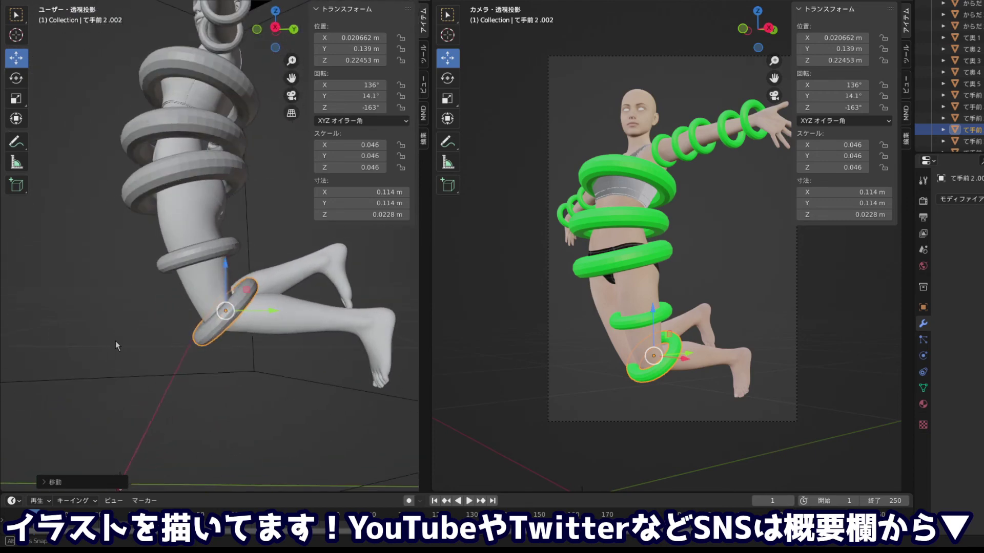
click(276, 27)
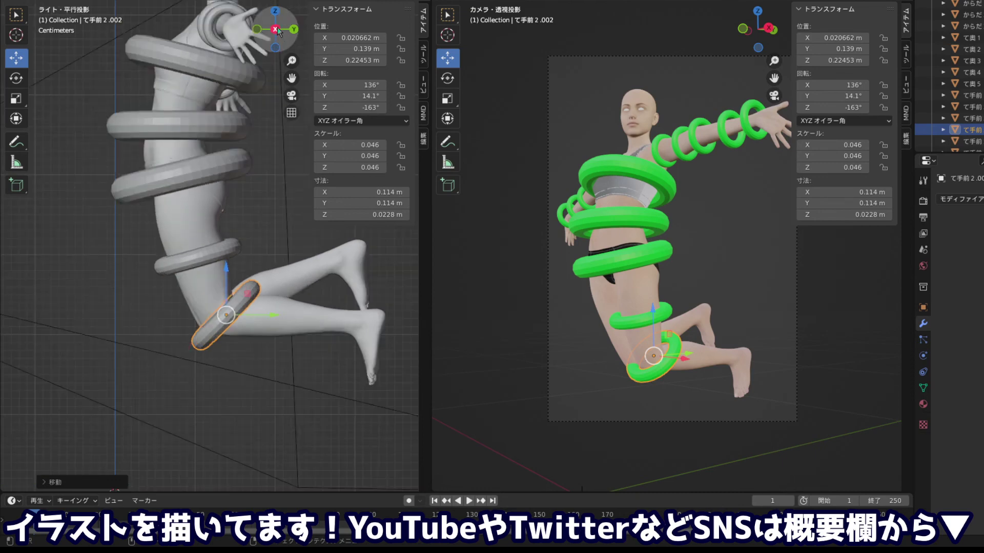
key(shift+d)
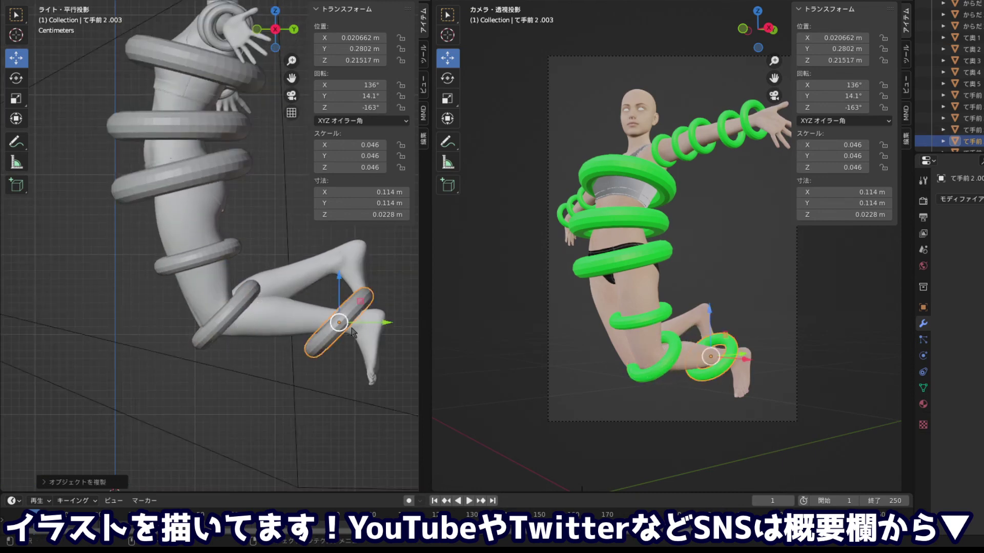
Turn the new ring upright around the shin and shift it along X
key(r)
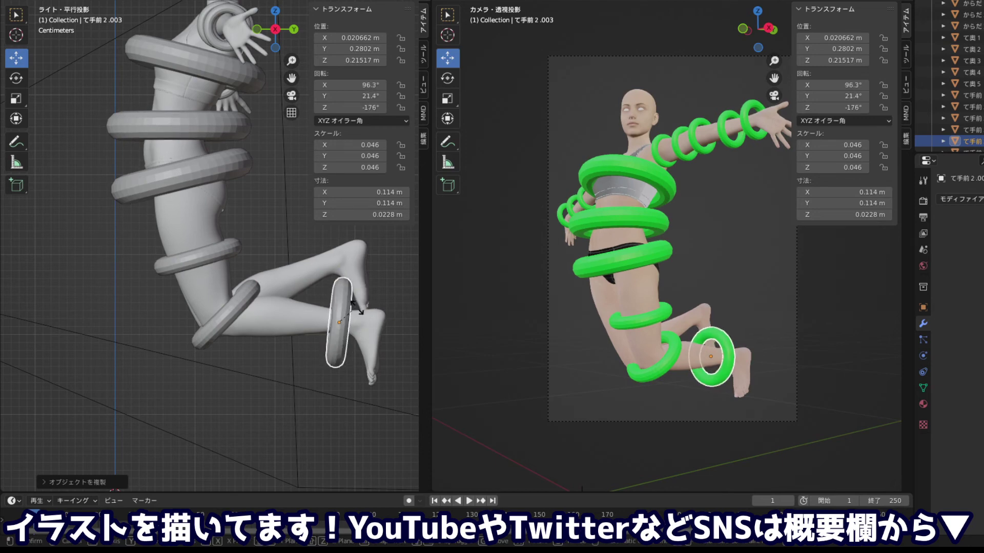
click(357, 309)
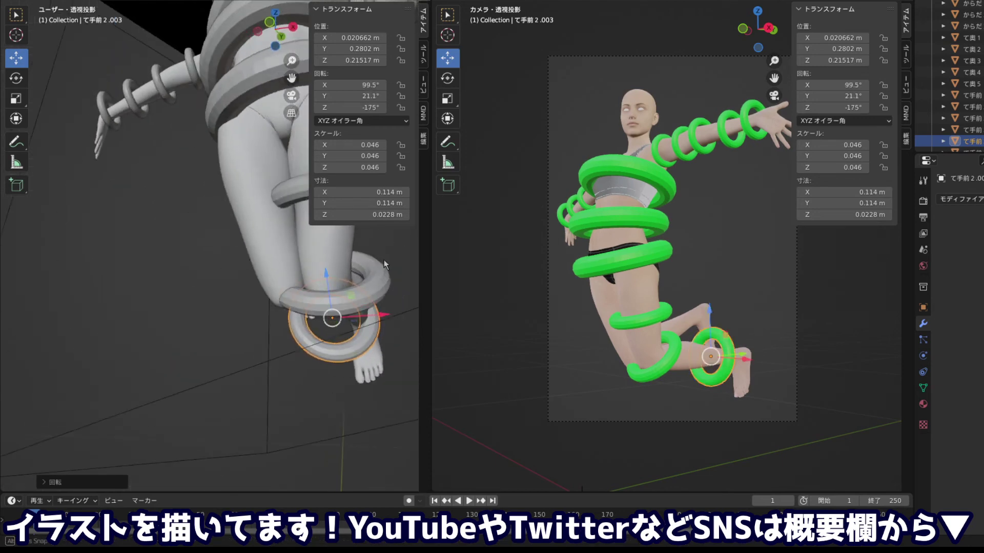
drag(277, 275, 239, 389)
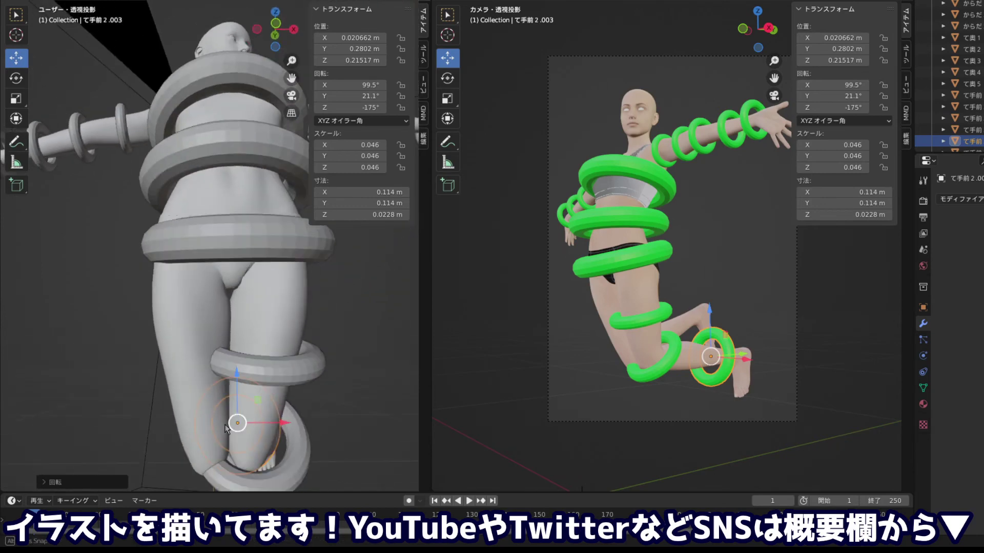
key(g)
key(x)
click(292, 425)
Adjust the ankle ring's turn and X position from a top-down view
drag(292, 424, 60, 420)
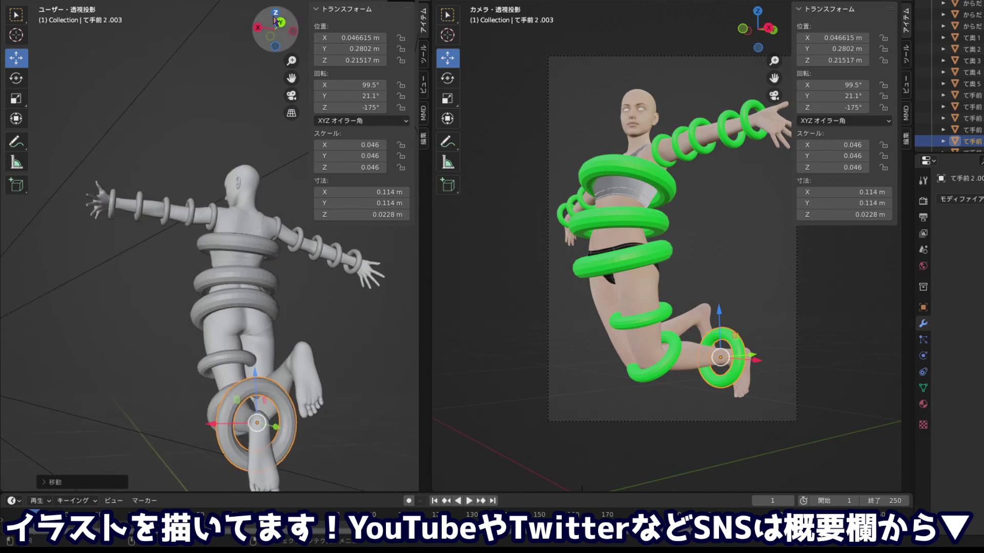
click(275, 17)
drag(235, 250, 216, 88)
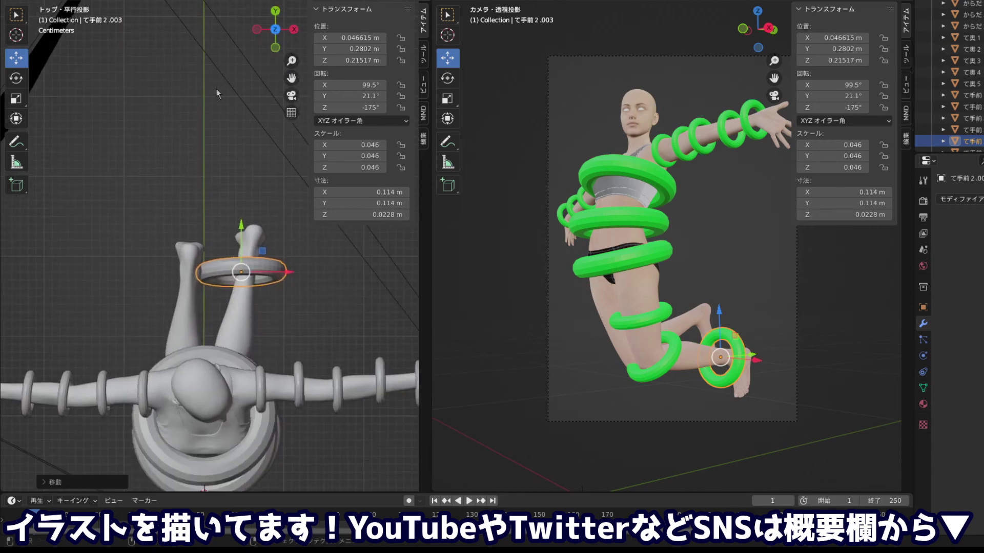
click(294, 272)
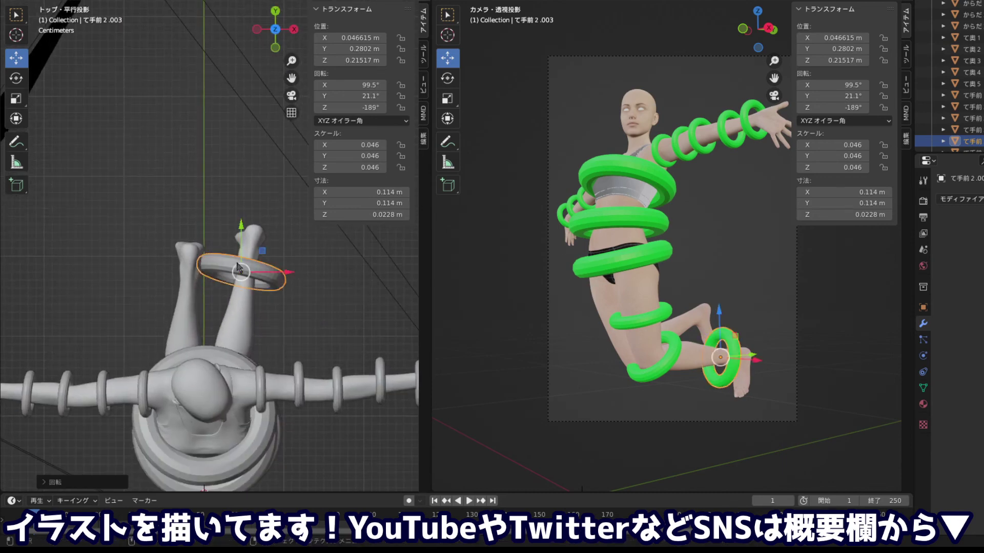
drag(267, 278, 81, 228)
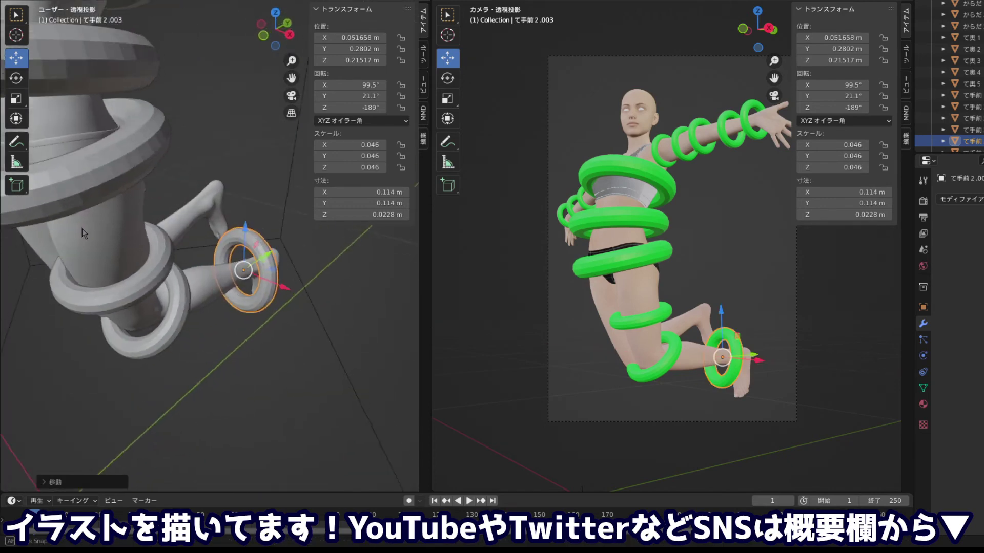
drag(409, 208, 417, 177)
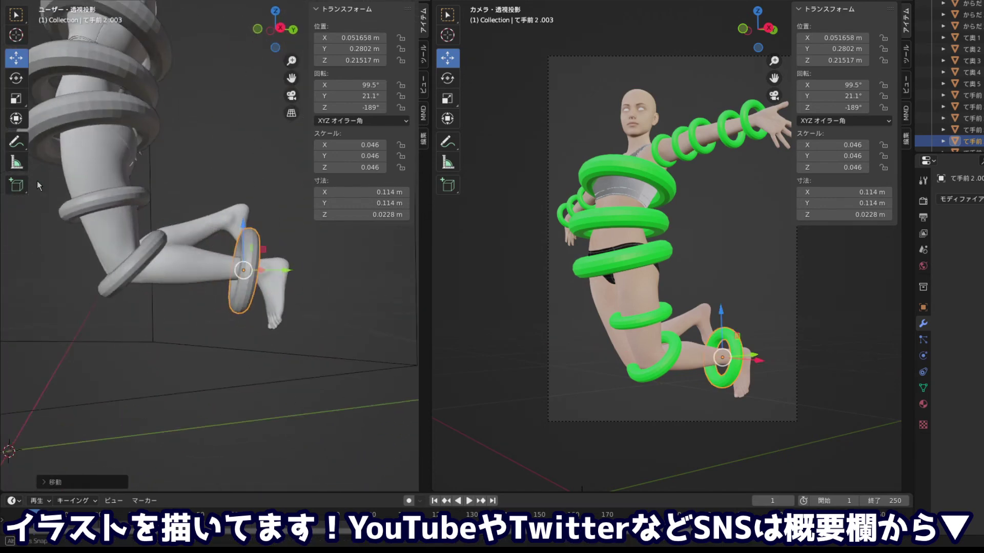
drag(37, 181, 87, 200)
Resize the ankle ring to scale 0.031
key(s)
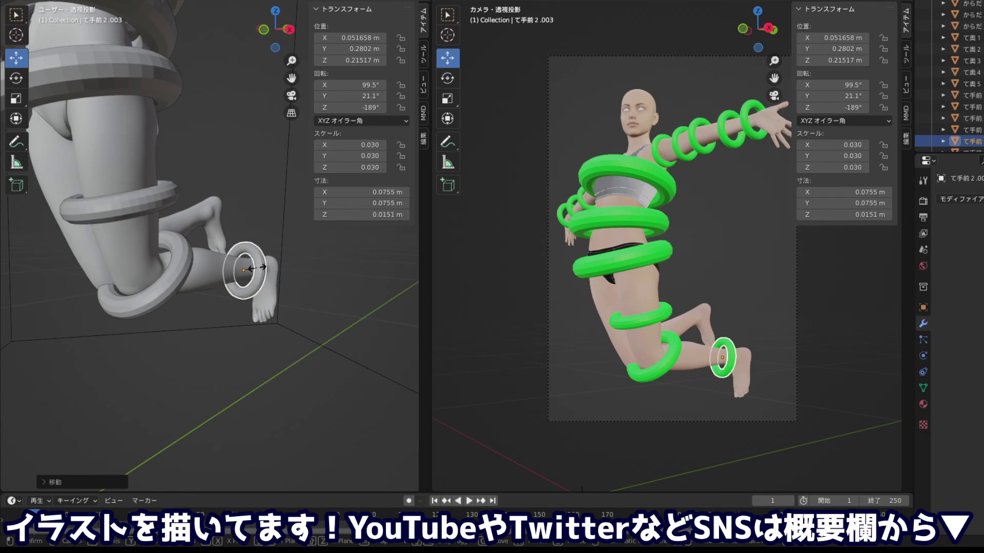
click(257, 268)
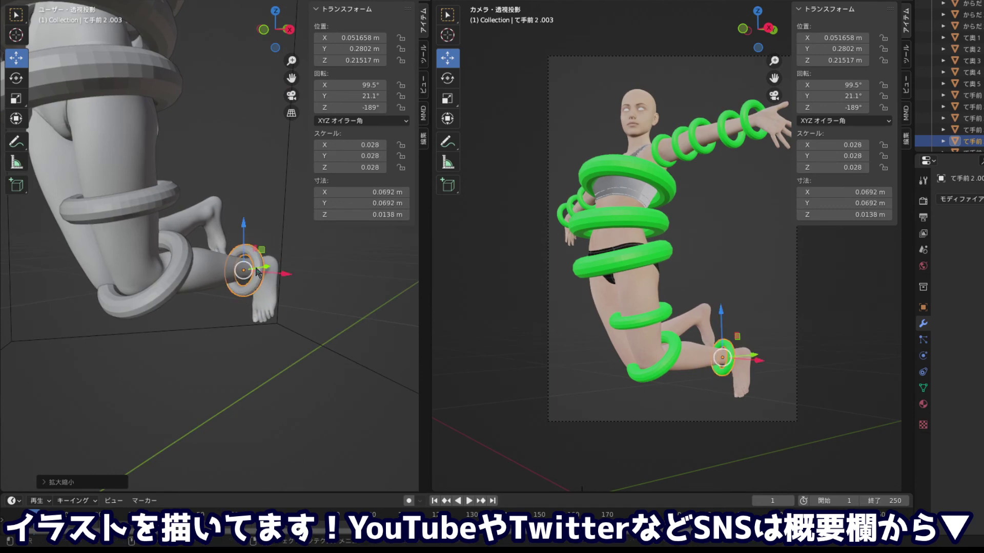
key(s)
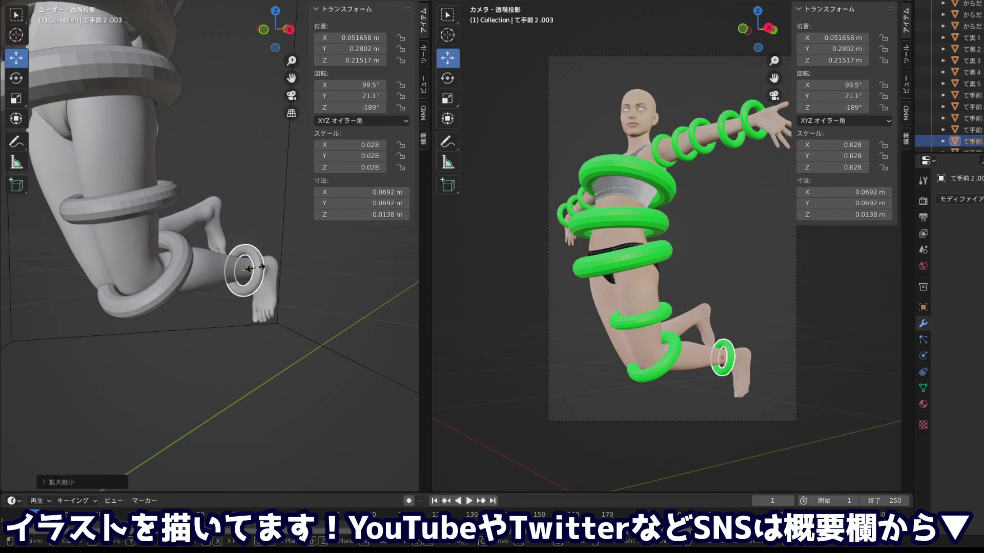
click(258, 271)
scroll(77, 212, up, 3)
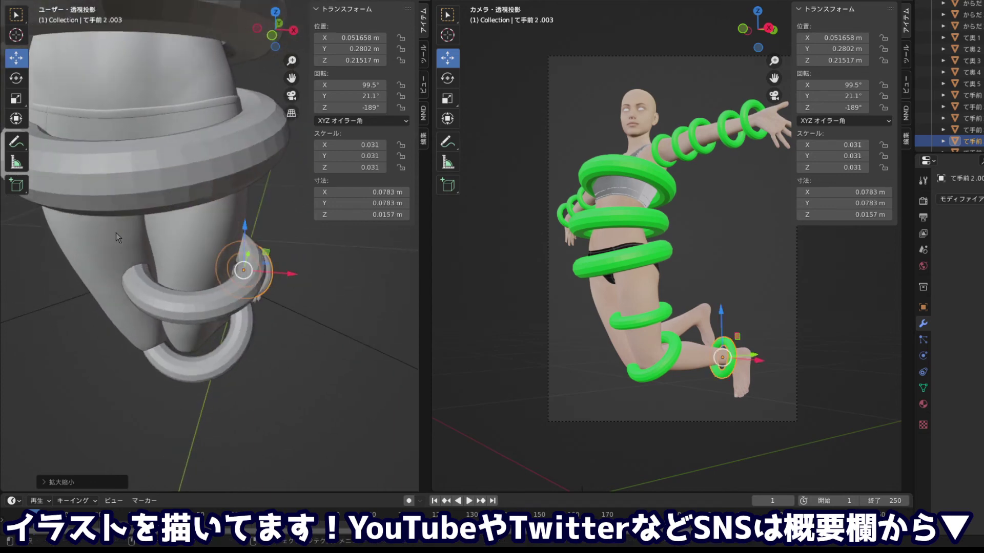
Shrink the thigh ring to scale 0.035 and delete the ring below the knee
click(190, 311)
key(s)
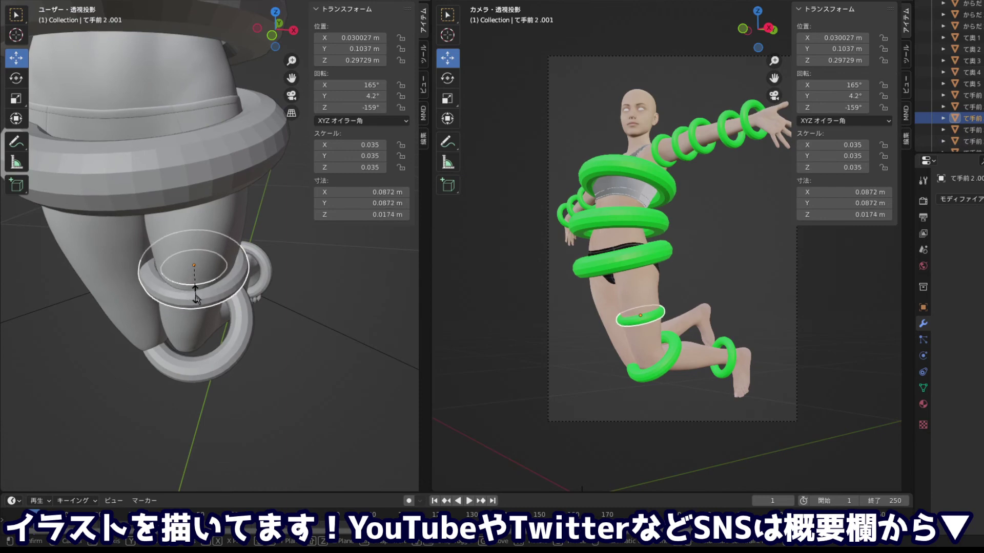
click(194, 294)
click(267, 355)
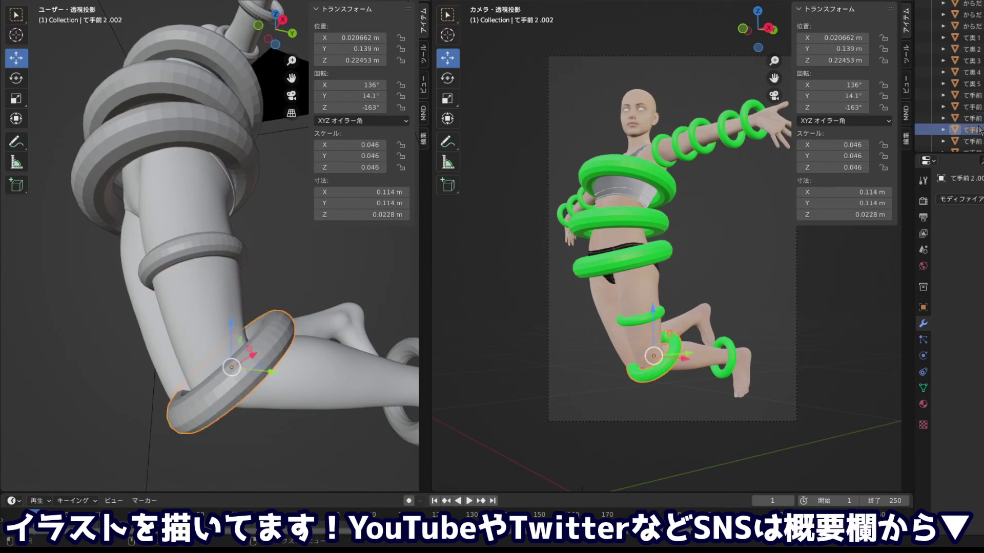
key(Delete)
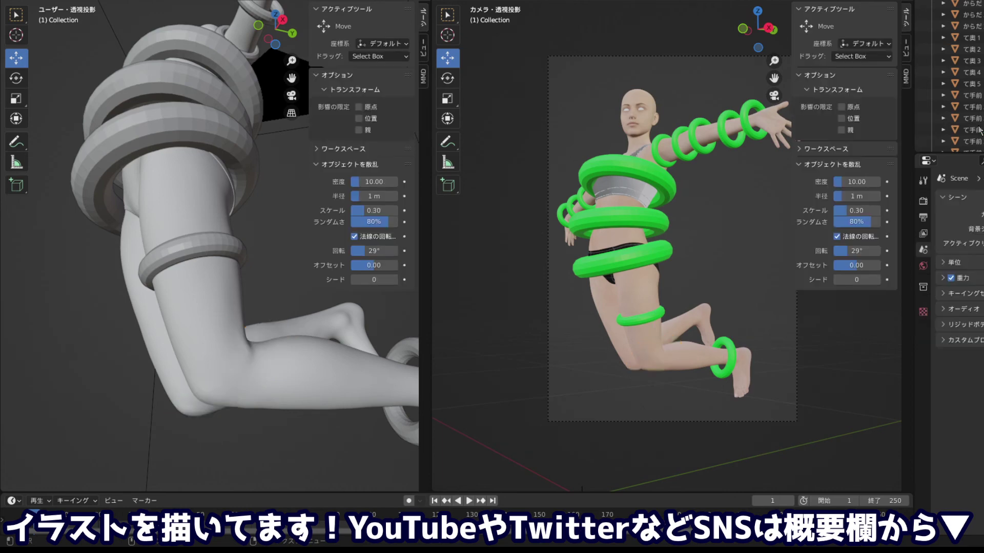
Duplicate the thigh ring and place the copy at the knee
click(228, 243)
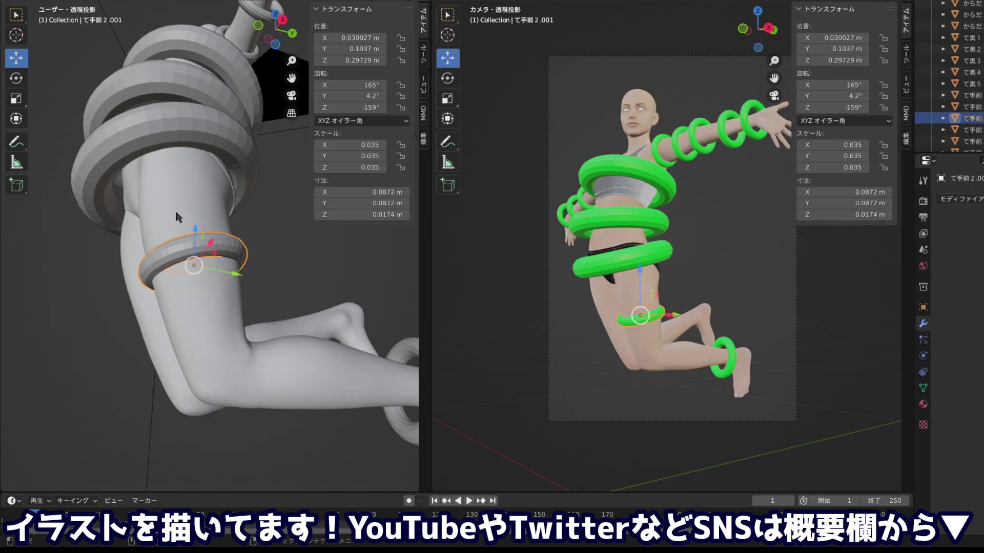
click(284, 30)
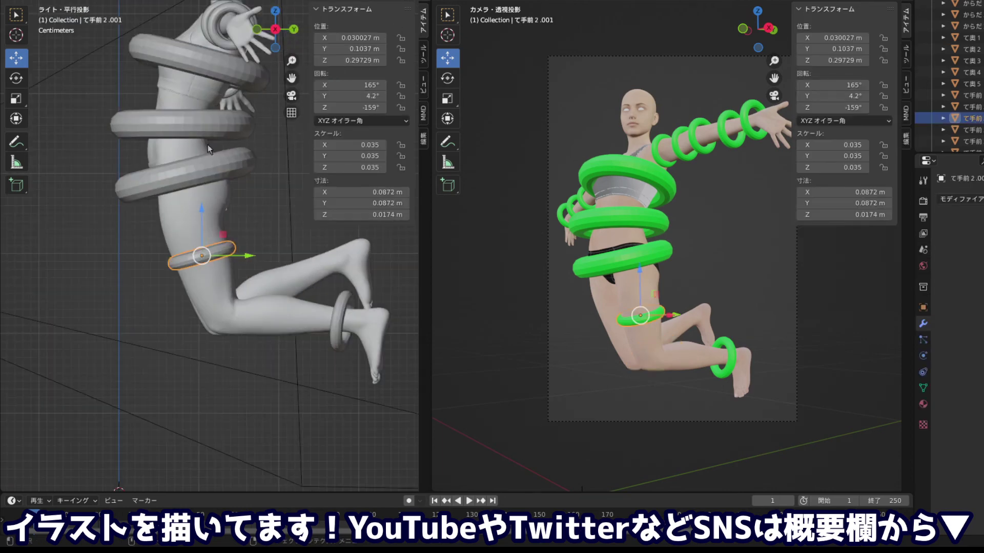
key(shift+d)
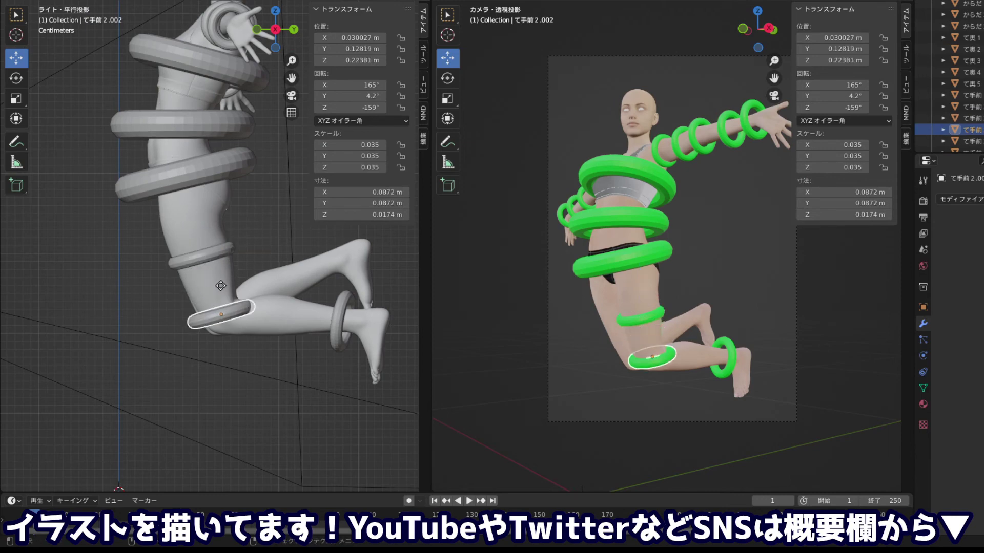
click(234, 289)
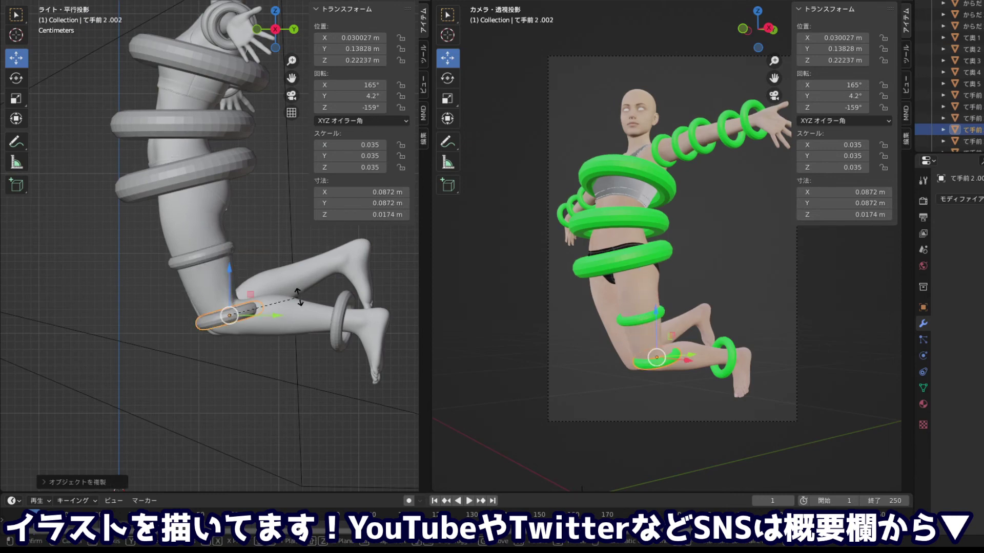
click(279, 269)
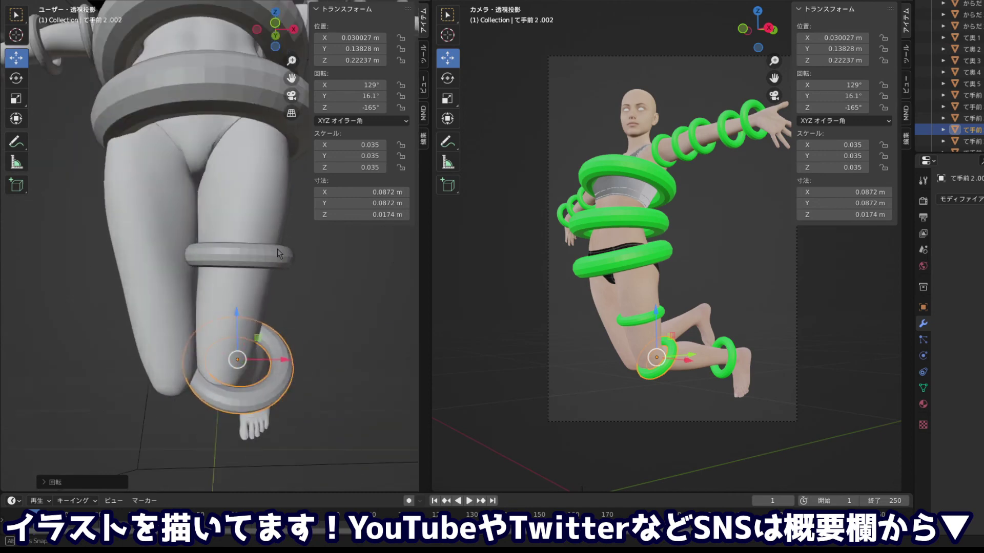
scroll(280, 253, up, 2)
Shift the knee ring along X and rotate it to fit the knee bend
key(g)
key(x)
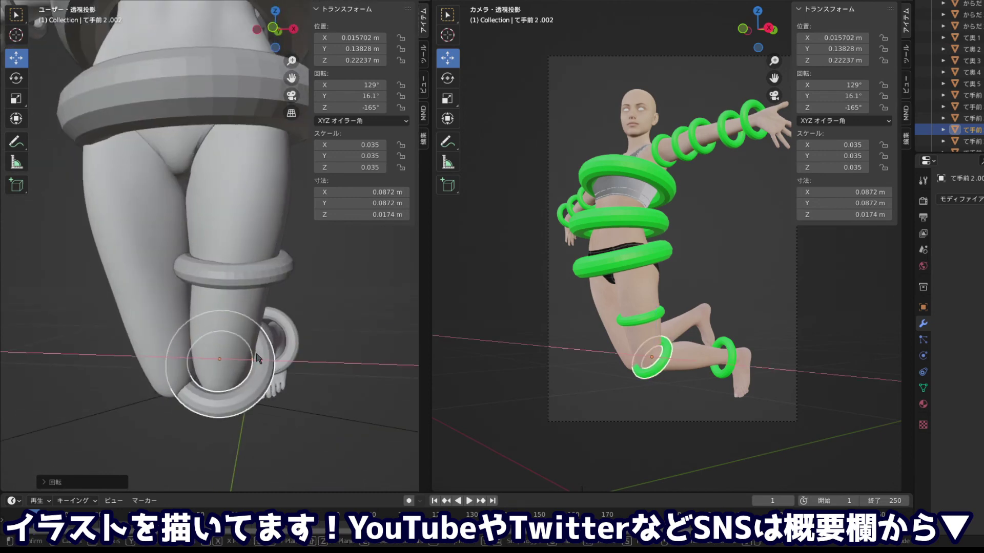
click(259, 359)
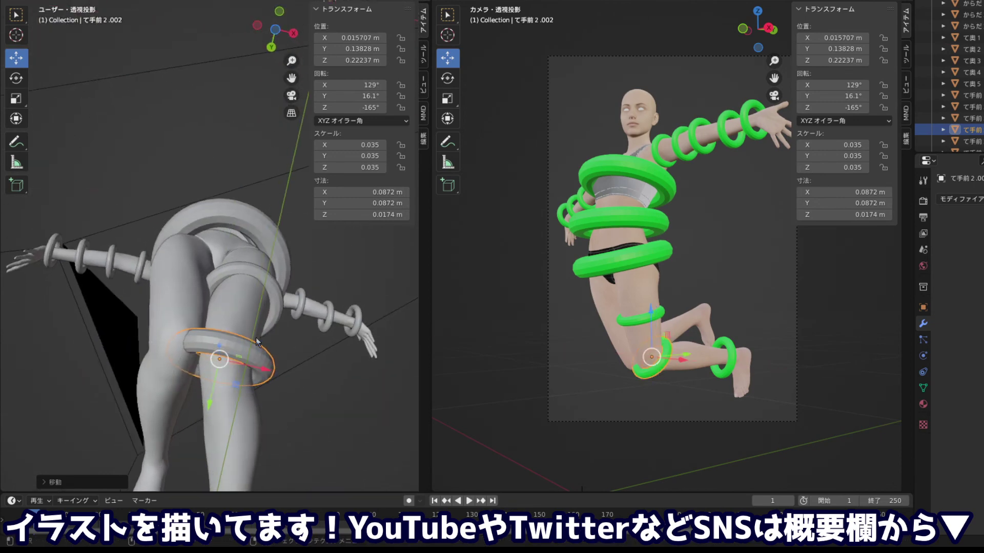
key(r)
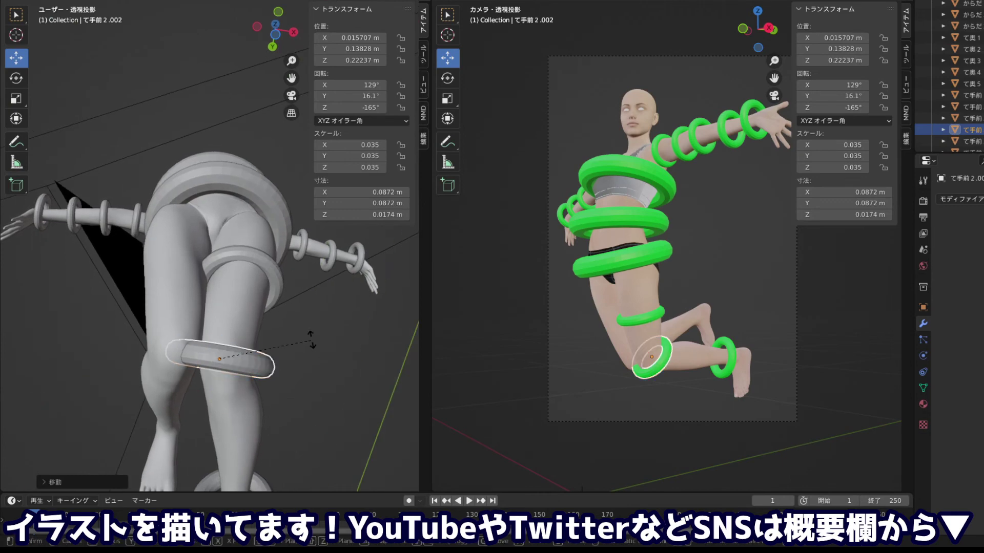
click(306, 325)
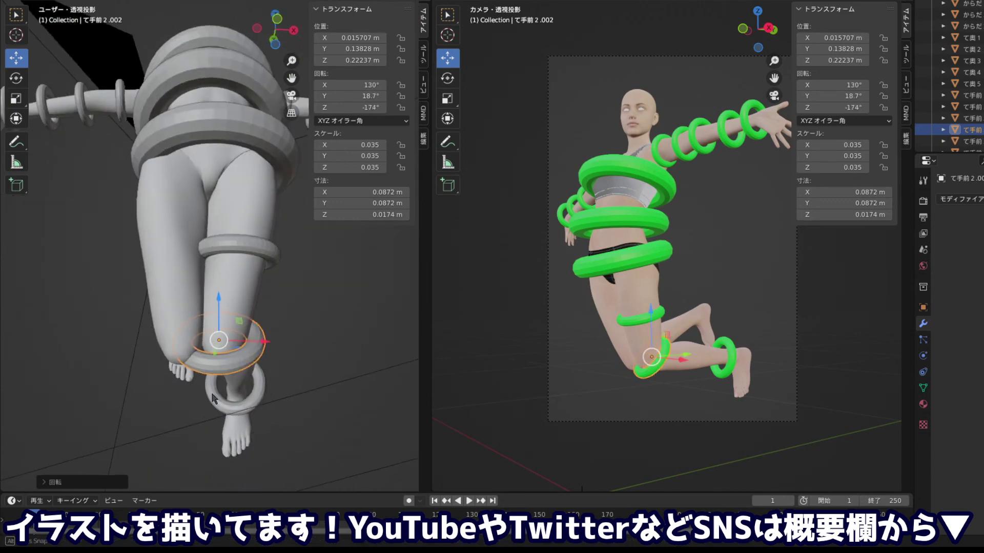
scroll(228, 366, up, 3)
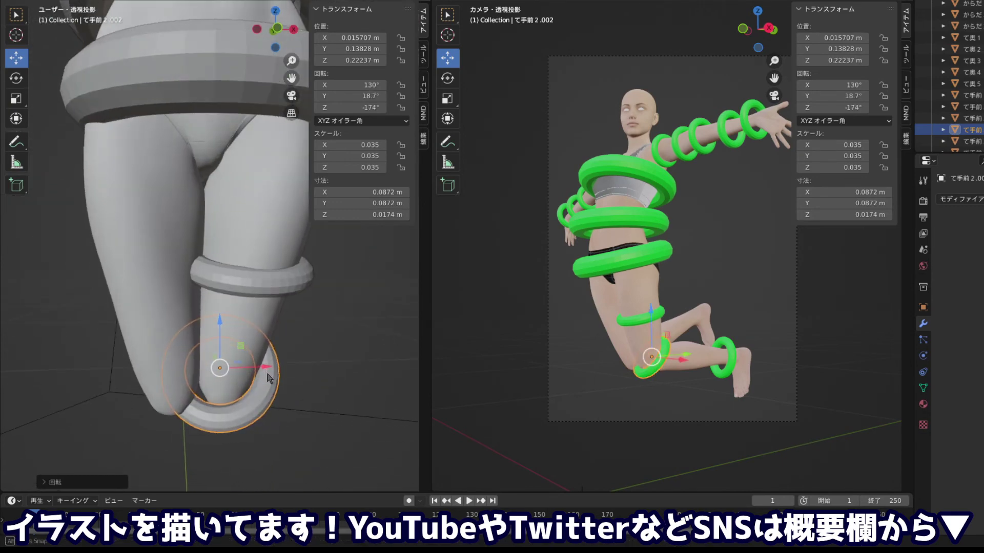
key(g)
key(x)
click(233, 385)
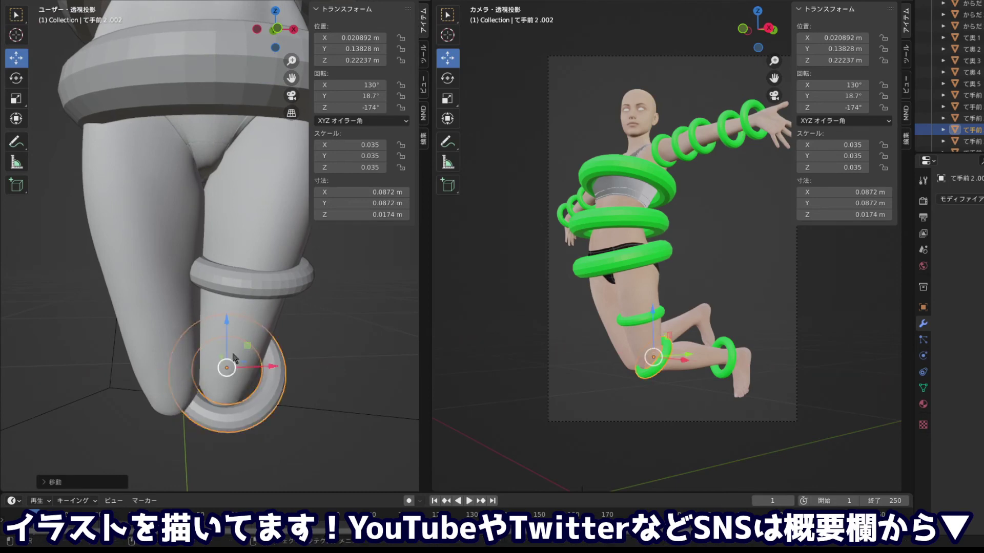
Lower the knee ring along Z, settle it in place, and duplicate it
key(g)
key(z)
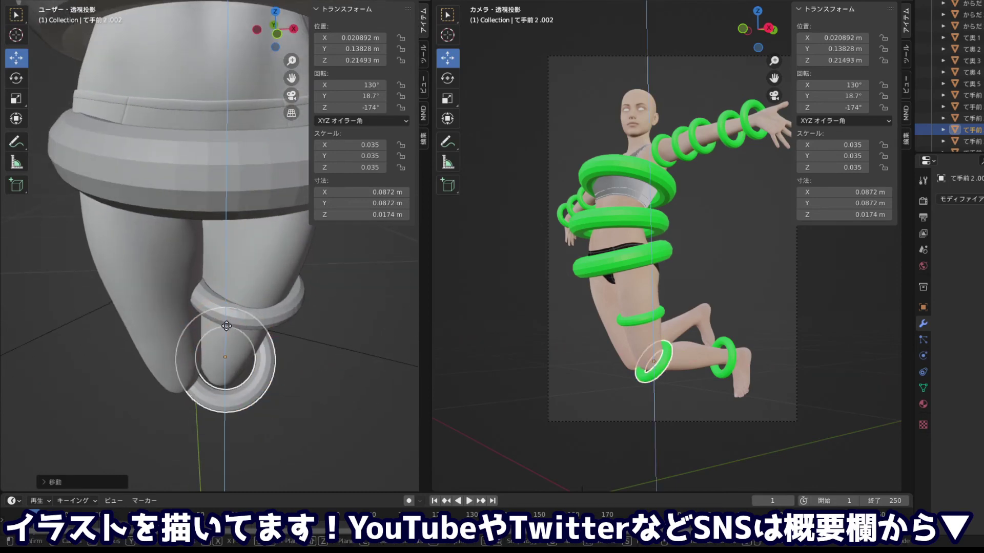
click(228, 330)
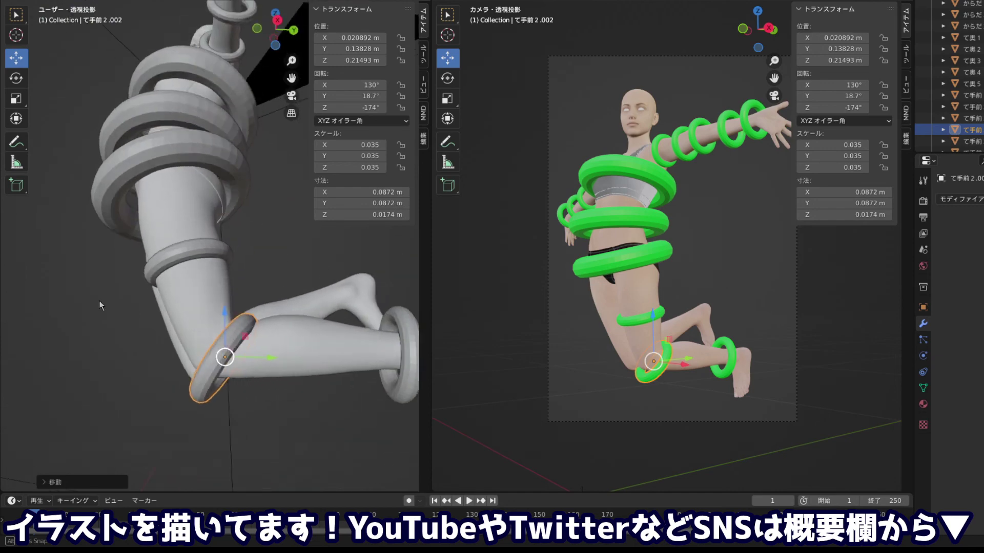
scroll(228, 346, up, 2)
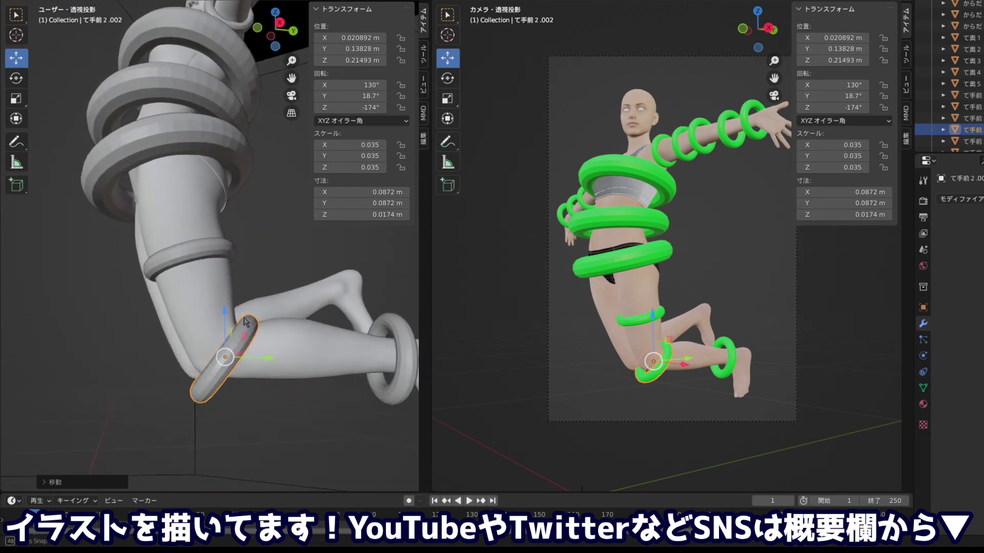
key(g)
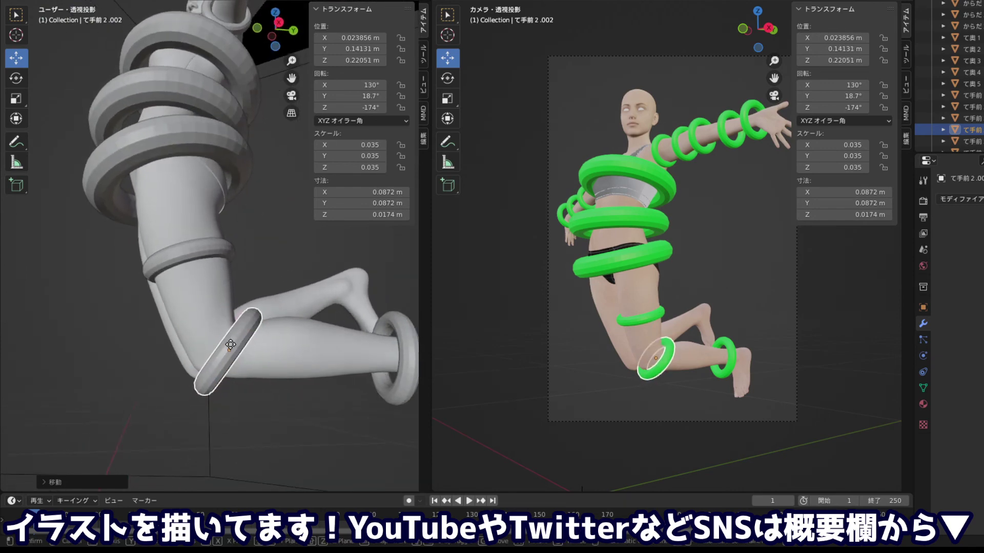
click(230, 345)
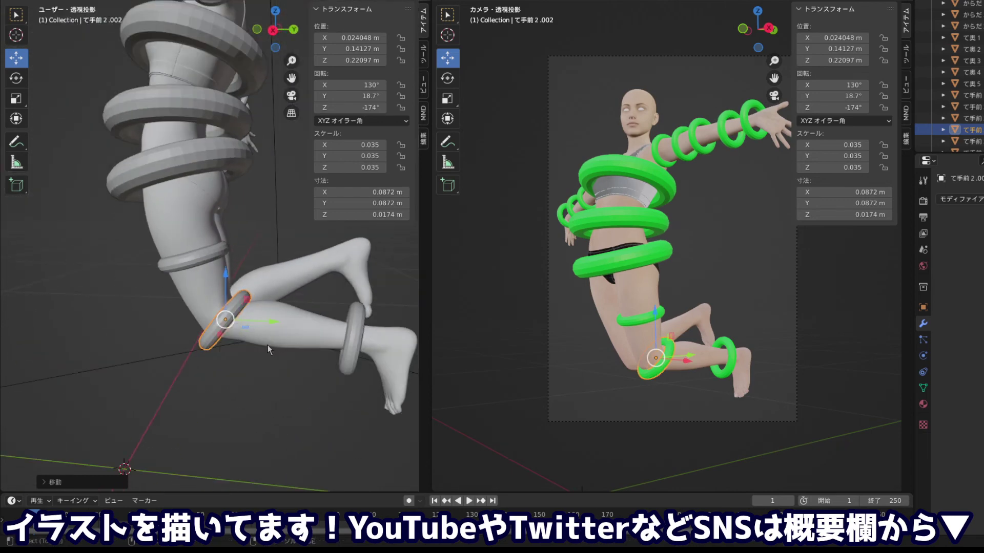
key(shift+d)
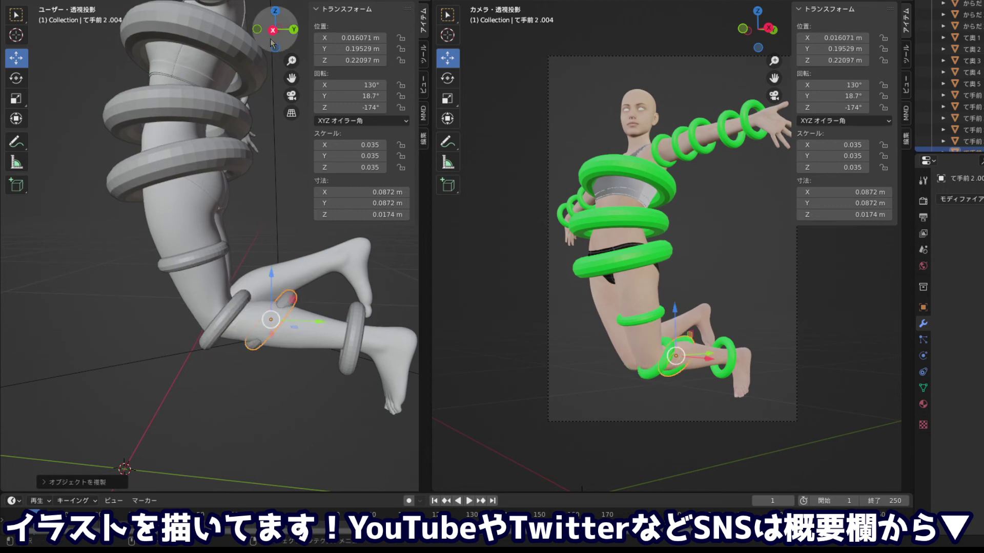
Reposition and rotate the new ring from the right side view
click(272, 31)
key(g)
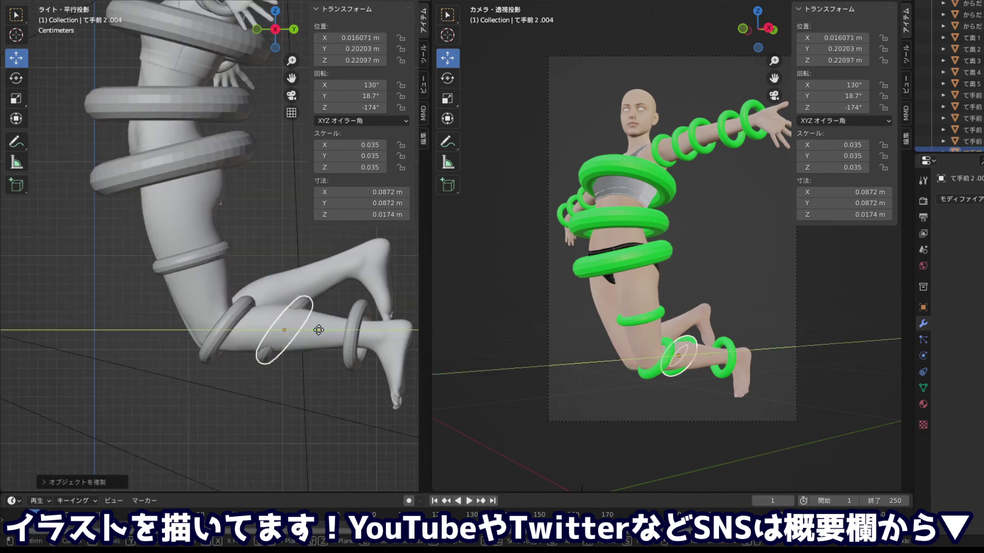
click(313, 335)
key(r)
click(306, 306)
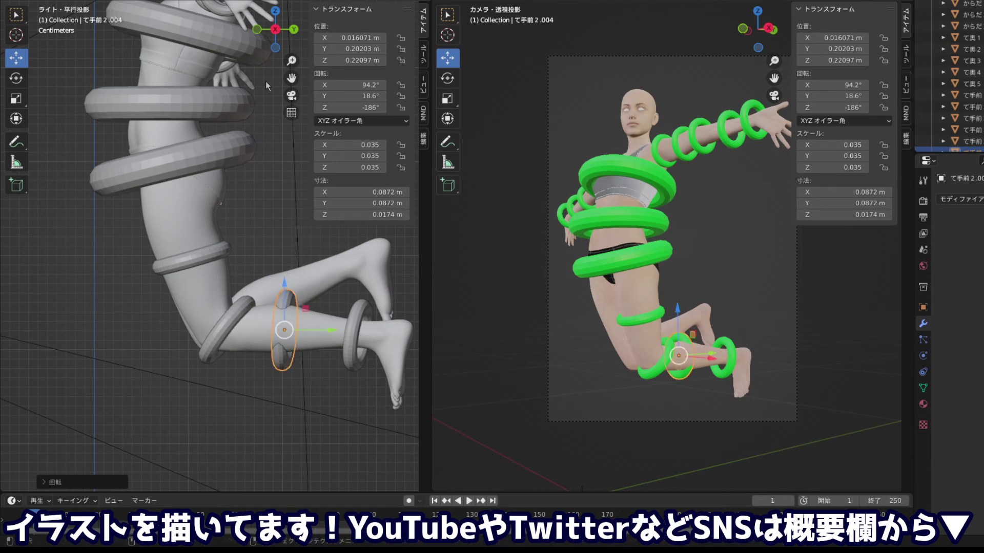
Slide the new small ring along X in the top view
click(259, 16)
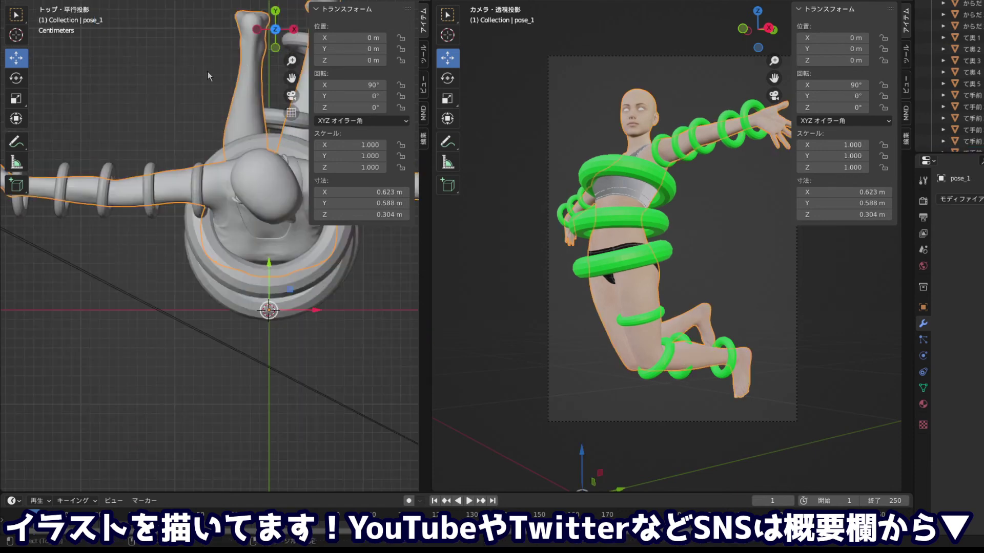
drag(208, 72, 45, 100)
click(136, 143)
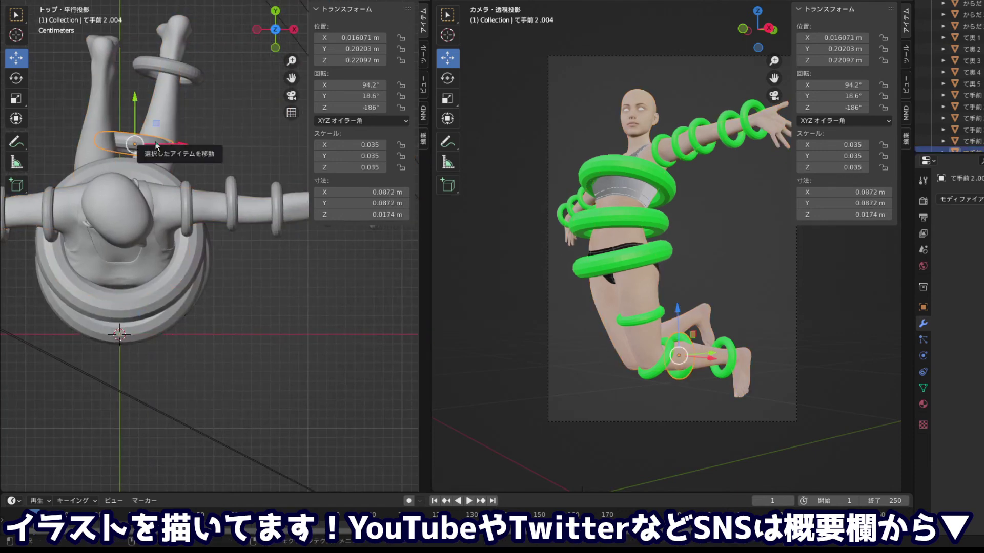
drag(171, 145, 177, 147)
click(178, 148)
Rotate the lower-leg ring around its vertical axis
mouse_move(240, 167)
mouse_down()
mouse_move(255, 176)
mouse_move(256, 193)
mouse_up()
click(276, 39)
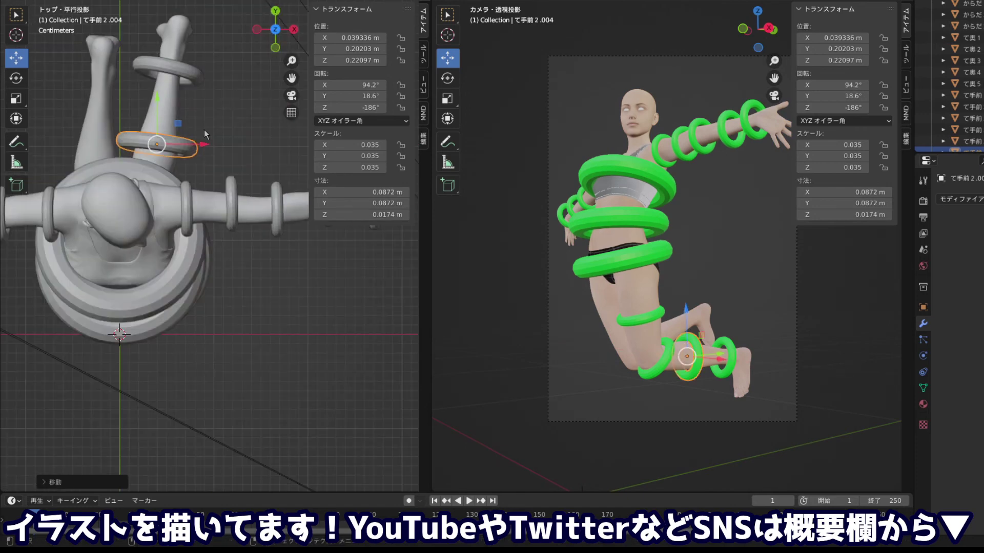
key(r)
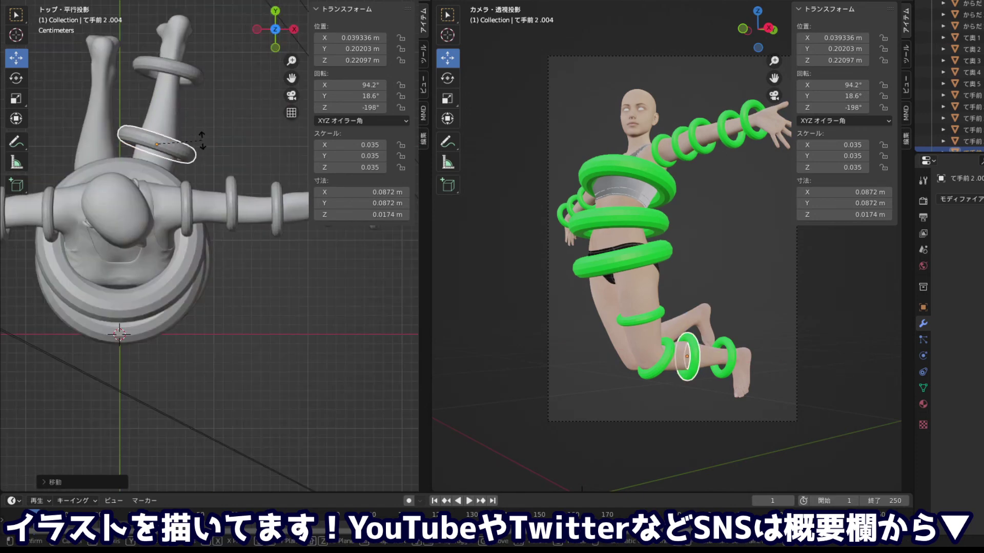
click(202, 141)
mouse_move(65, 116)
mouse_down()
mouse_move(165, 136)
mouse_move(217, 176)
mouse_up()
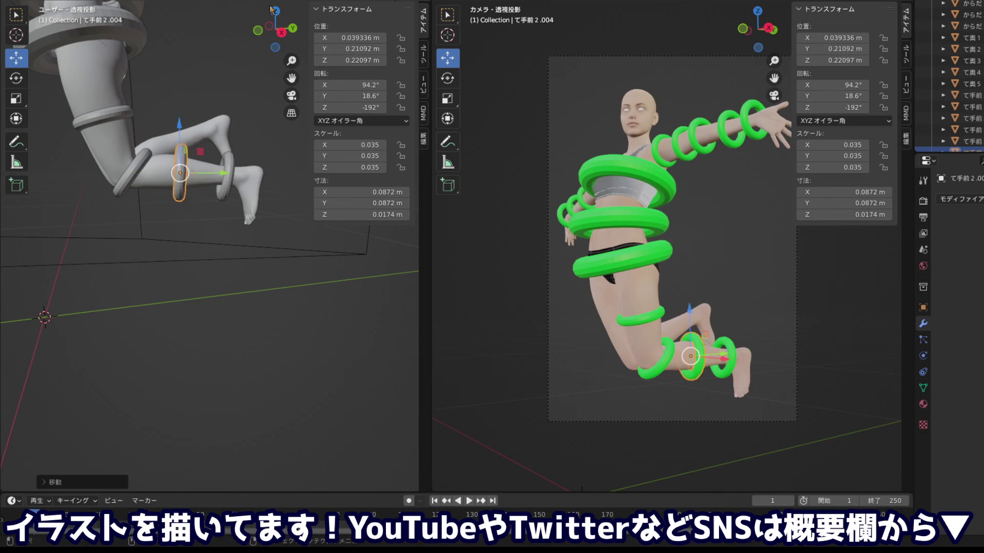
click(275, 11)
Delete the ring around the ankle
click(189, 123)
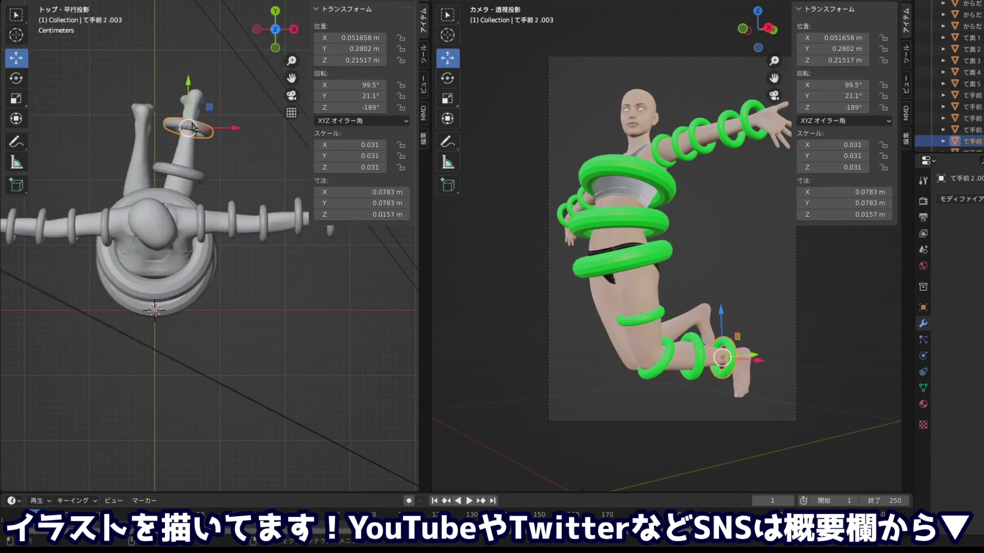
scroll(205, 127, up, 3)
mouse_move(201, 161)
mouse_down()
mouse_move(87, 64)
mouse_move(9, 79)
mouse_move(119, 88)
mouse_up()
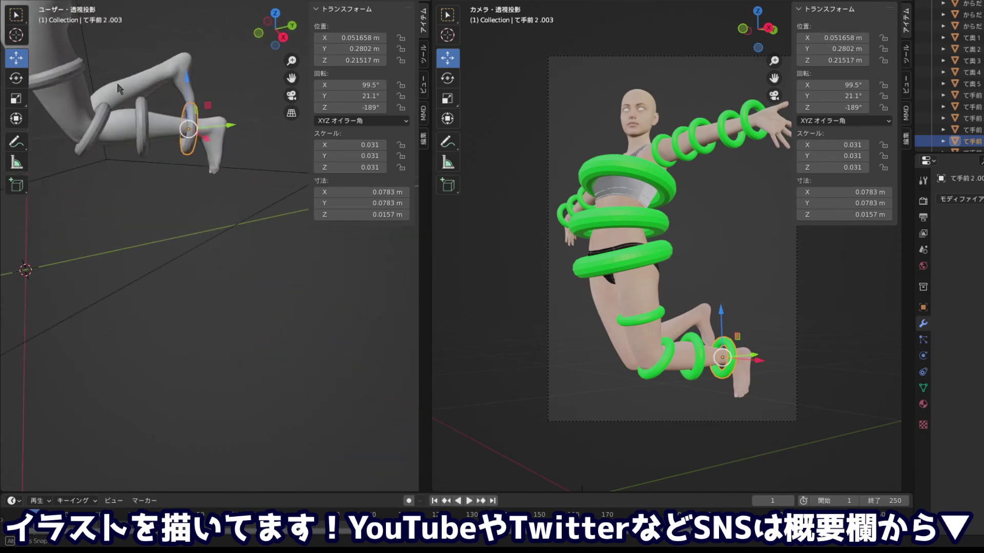
key(x)
click(191, 124)
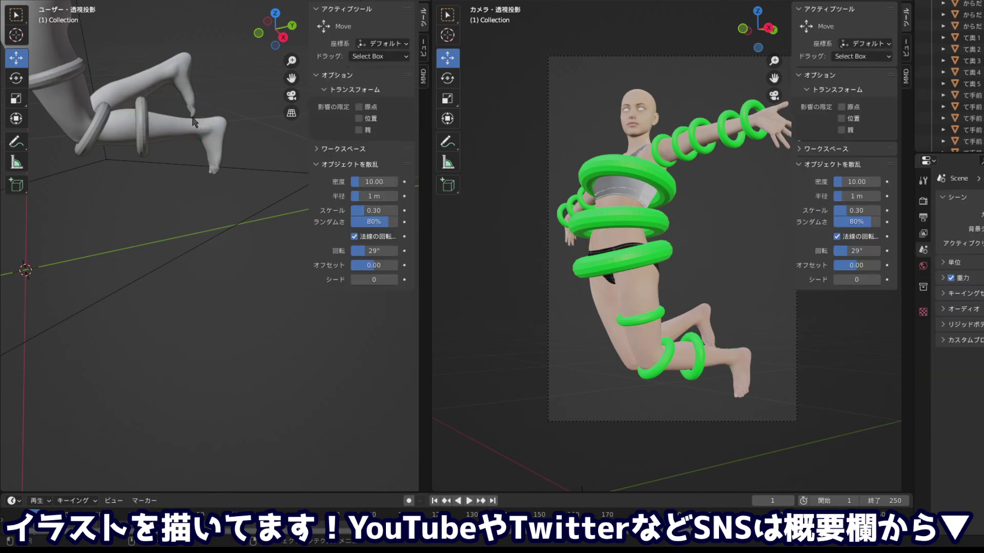
Duplicate the lower-leg ring onto the ankle, raising it along Z and tilting it
click(159, 143)
key(shift+d)
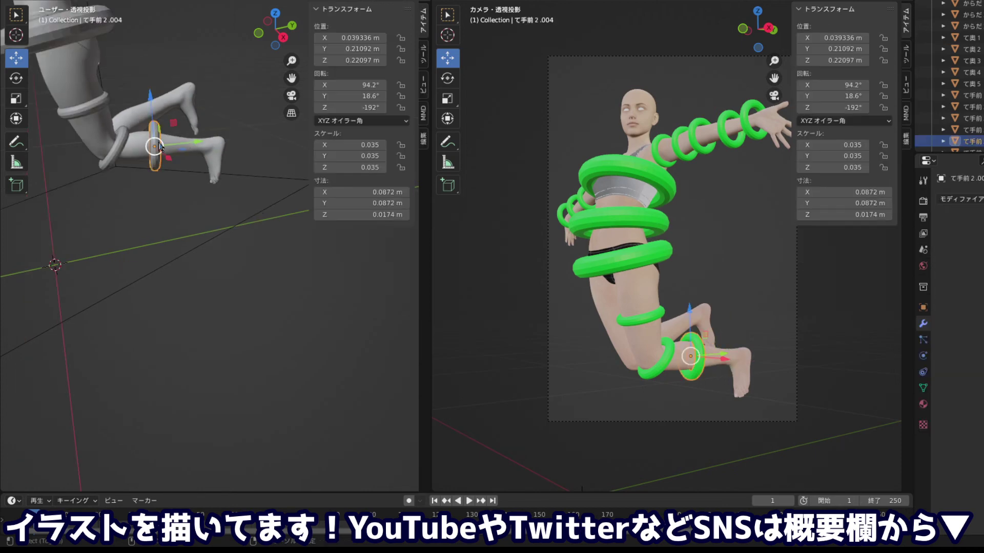
click(203, 141)
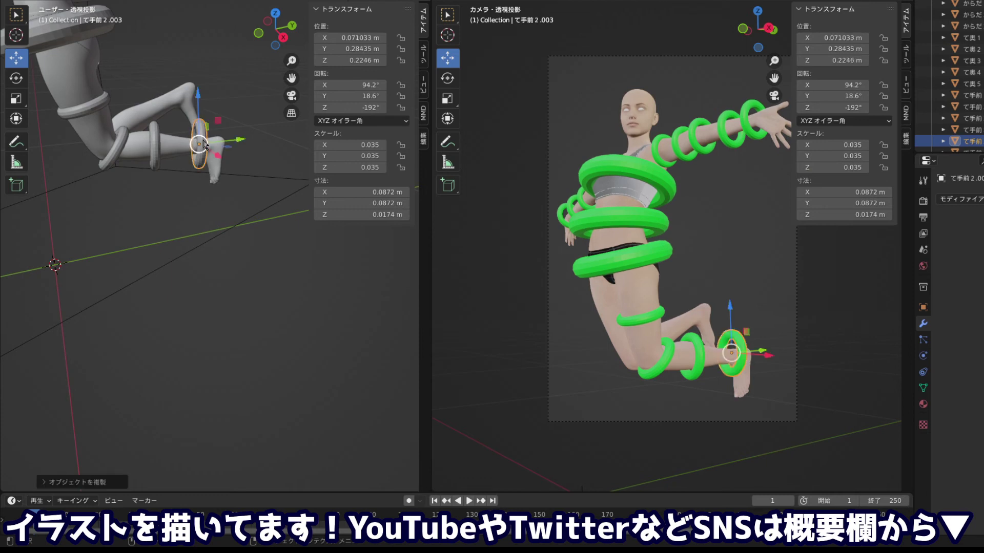
mouse_move(205, 134)
mouse_down()
mouse_move(212, 144)
mouse_move(410, 140)
mouse_up()
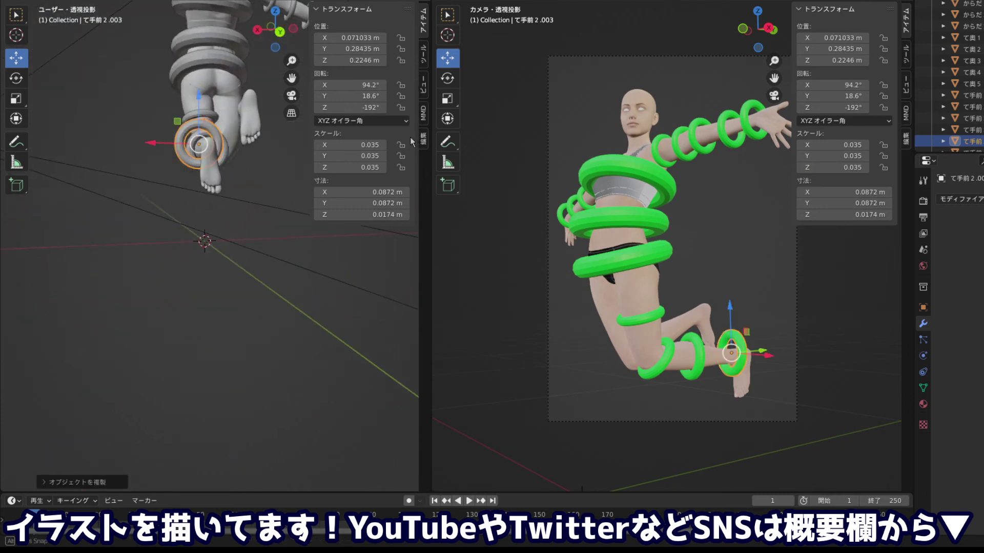
key(g)
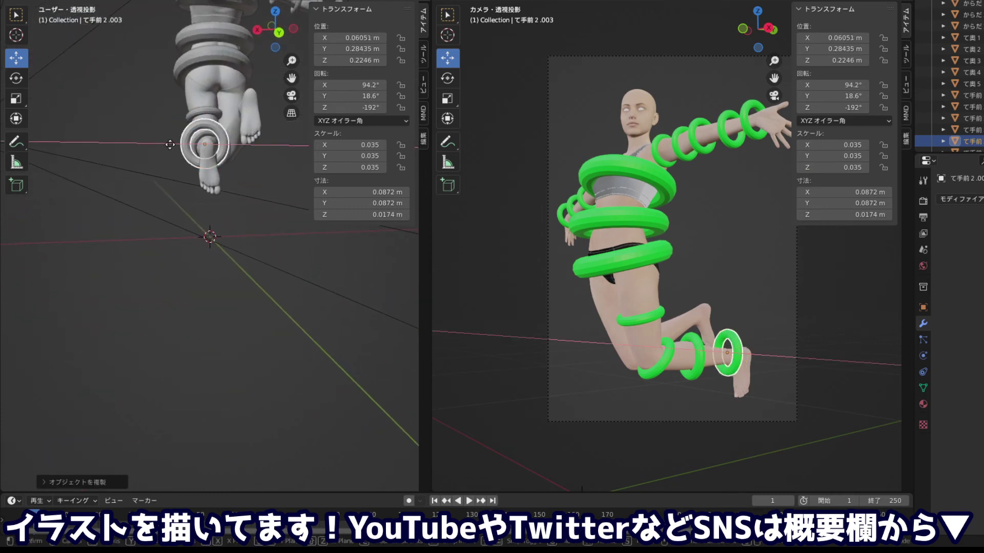
key(z)
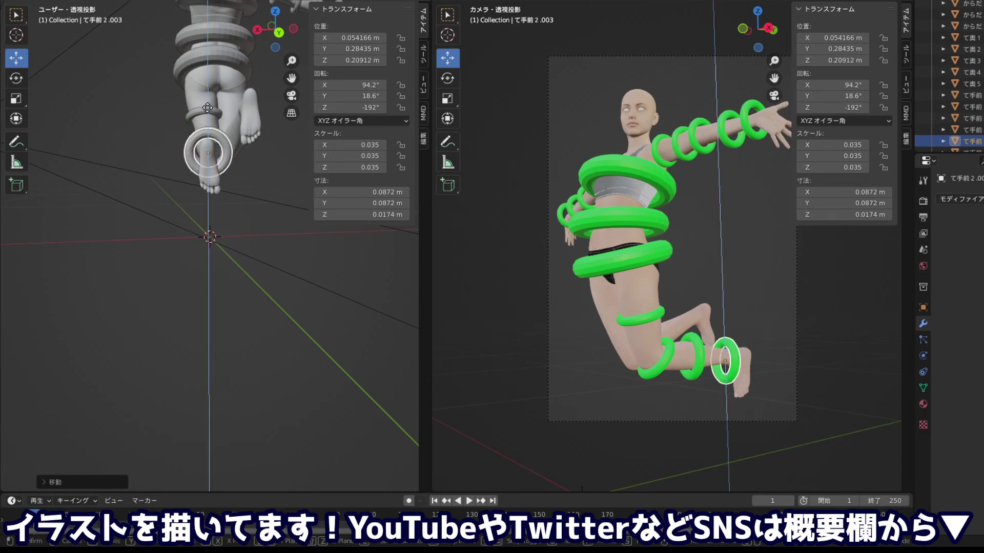
click(208, 107)
mouse_move(208, 107)
mouse_down()
mouse_move(318, 150)
mouse_move(287, 143)
mouse_up()
key(r)
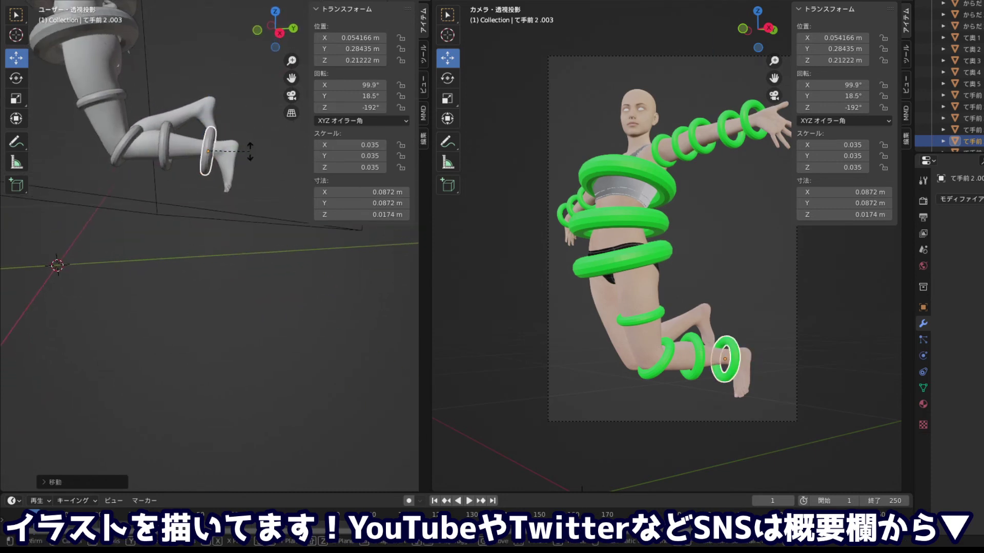
click(250, 153)
Check the ankle ring edge-on from the right side, then select the knee ring
drag(275, 28, 263, 44)
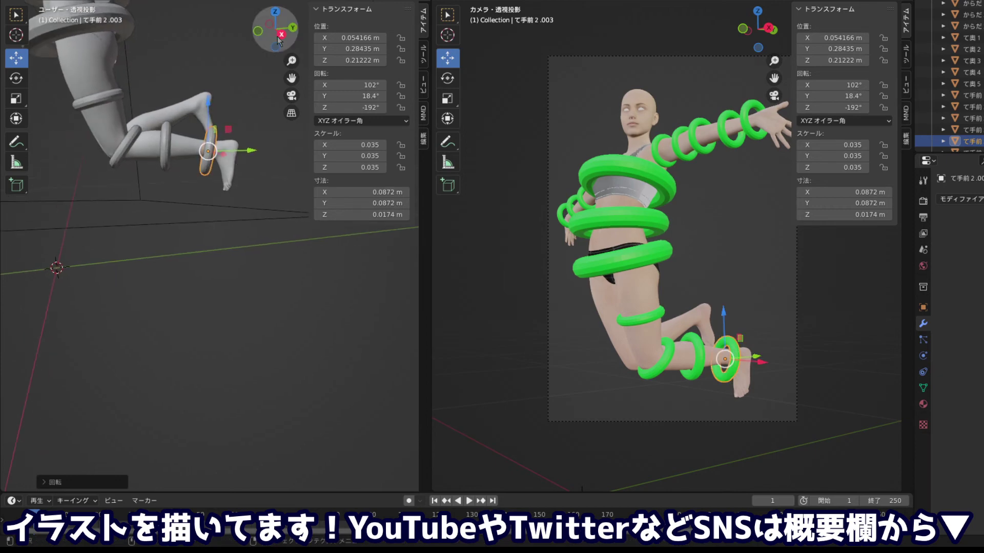
click(279, 36)
drag(209, 140, 112, 241)
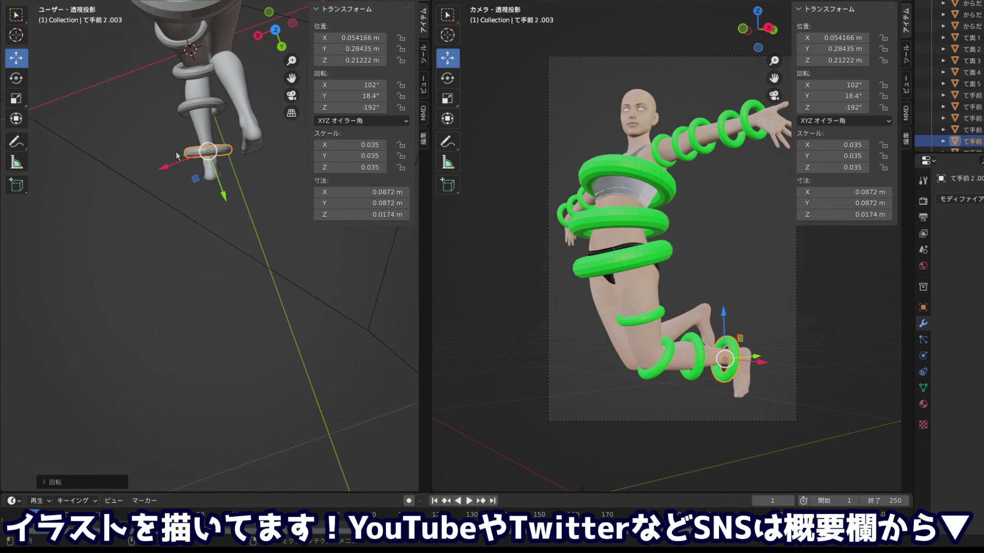
scroll(177, 156, up, 5)
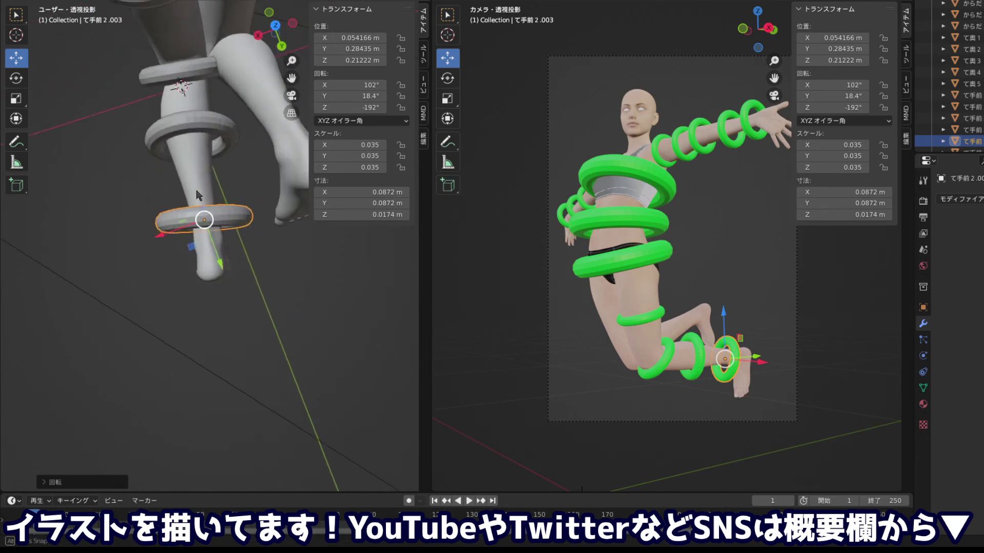
drag(198, 195, 204, 198)
mouse_move(207, 151)
mouse_down()
mouse_move(216, 172)
mouse_move(206, 174)
mouse_move(236, 27)
mouse_up()
drag(168, 69, 215, 153)
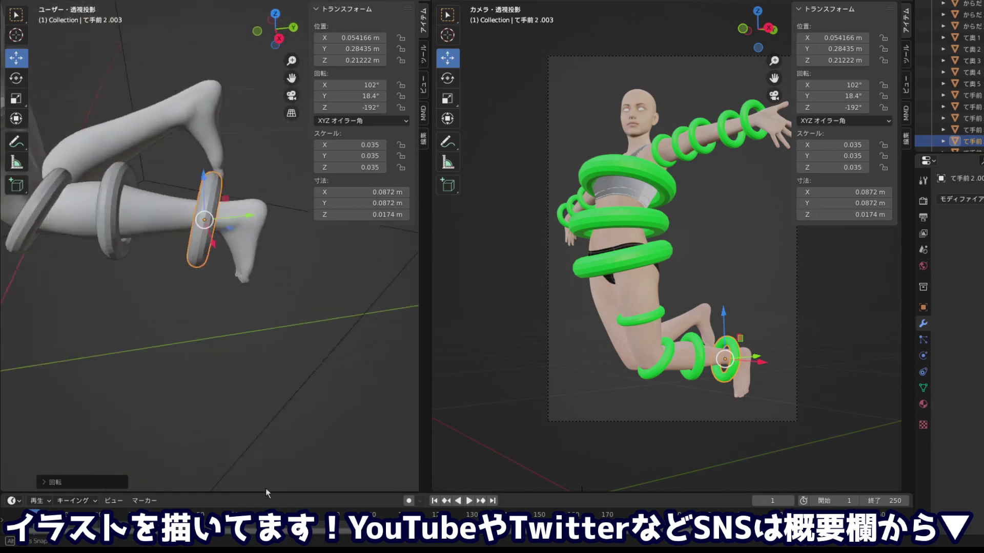
mouse_move(156, 295)
mouse_down()
mouse_move(267, 380)
mouse_move(222, 296)
mouse_move(180, 277)
mouse_move(163, 230)
mouse_up()
click(187, 271)
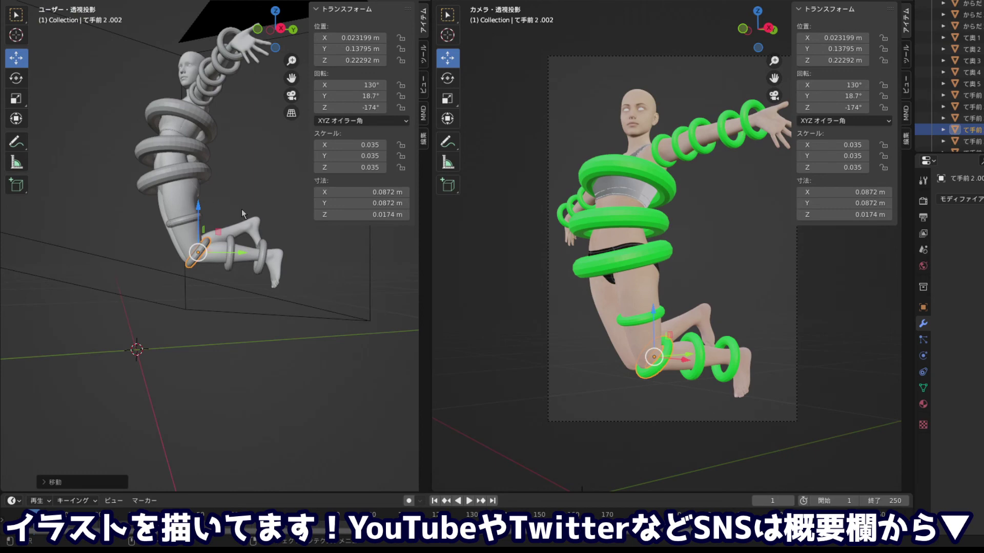
mouse_move(243, 214)
mouse_down()
mouse_move(50, 290)
mouse_move(18, 247)
mouse_move(134, 256)
mouse_move(111, 274)
mouse_move(202, 266)
mouse_move(346, 217)
mouse_move(359, 223)
mouse_move(96, 273)
mouse_move(119, 295)
mouse_up()
Duplicate the lower-leg ring, then rotate and move the copy up onto the thigh
click(201, 279)
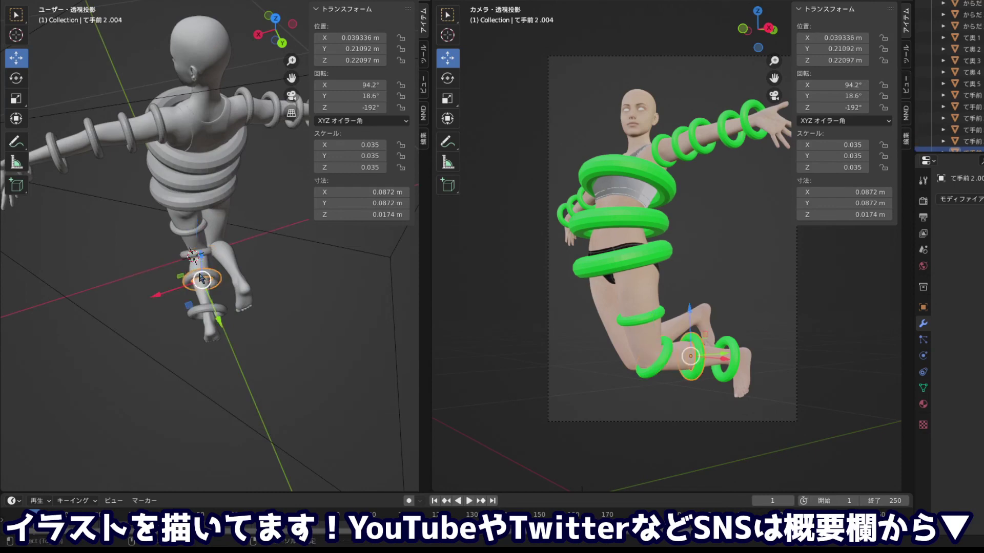
key(shift+d)
click(225, 253)
drag(225, 253, 250, 200)
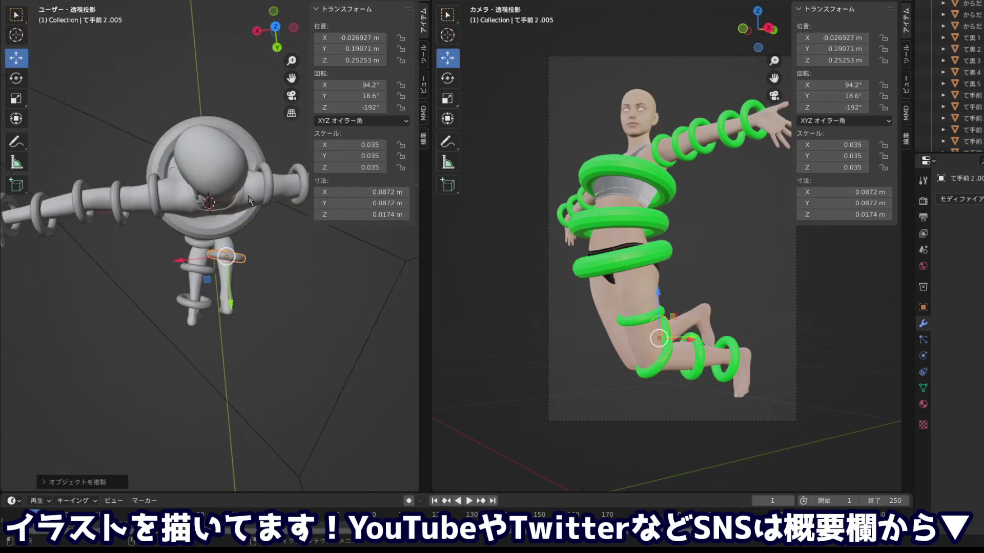
click(275, 27)
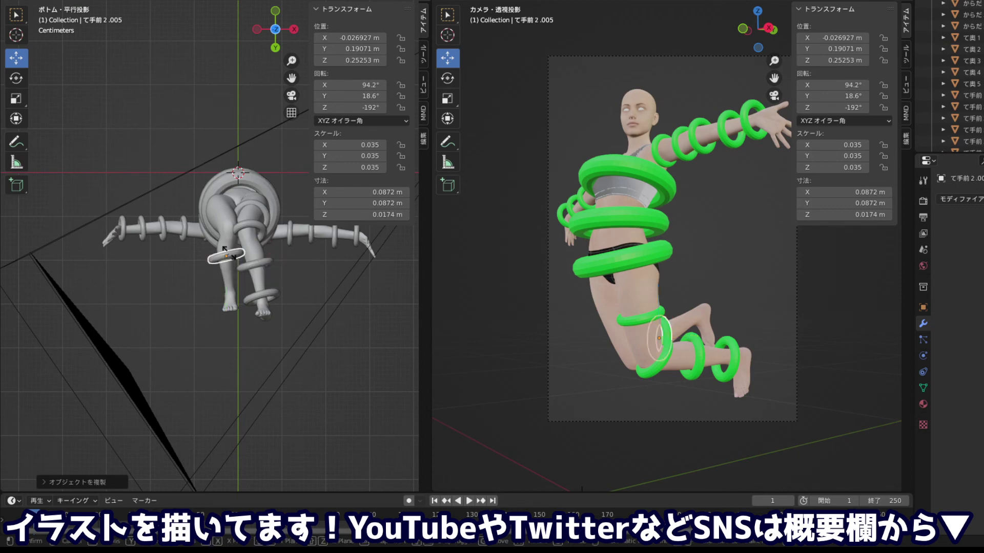
scroll(223, 235, up, 3)
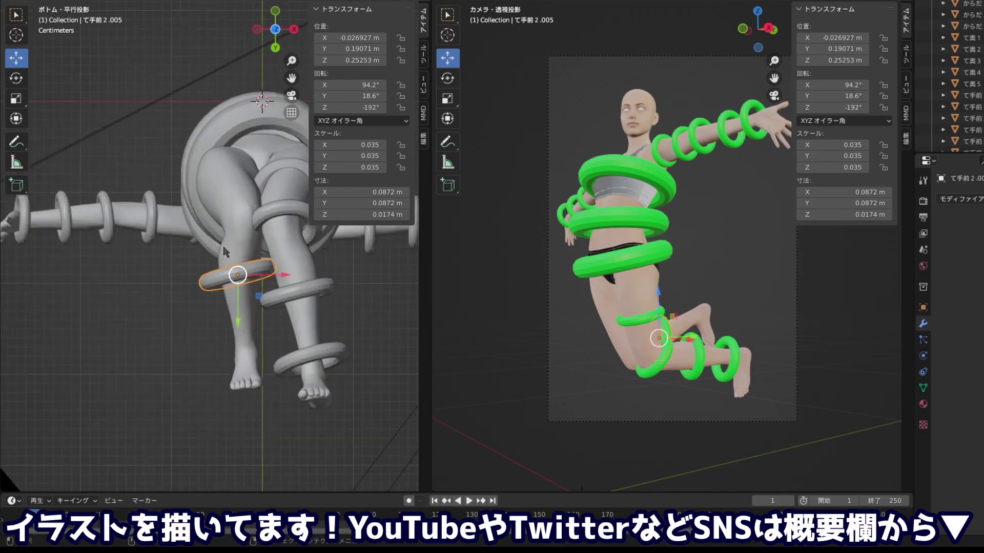
scroll(233, 254, up, 3)
key(r)
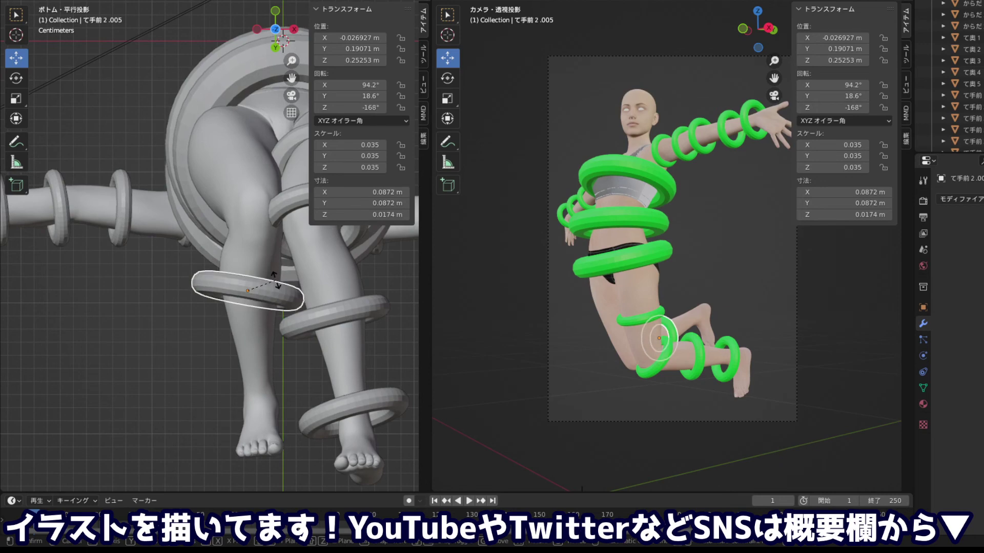
click(264, 290)
key(g)
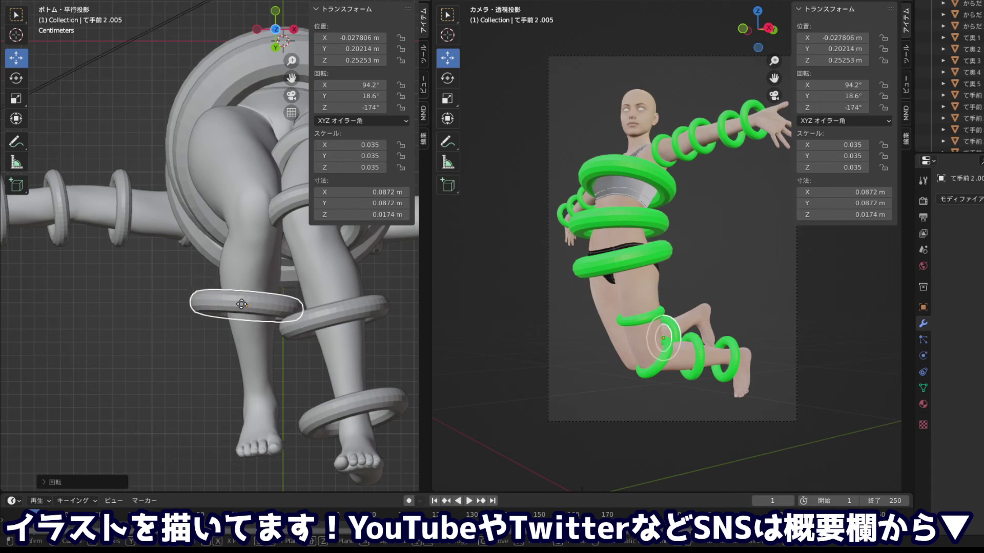
click(244, 302)
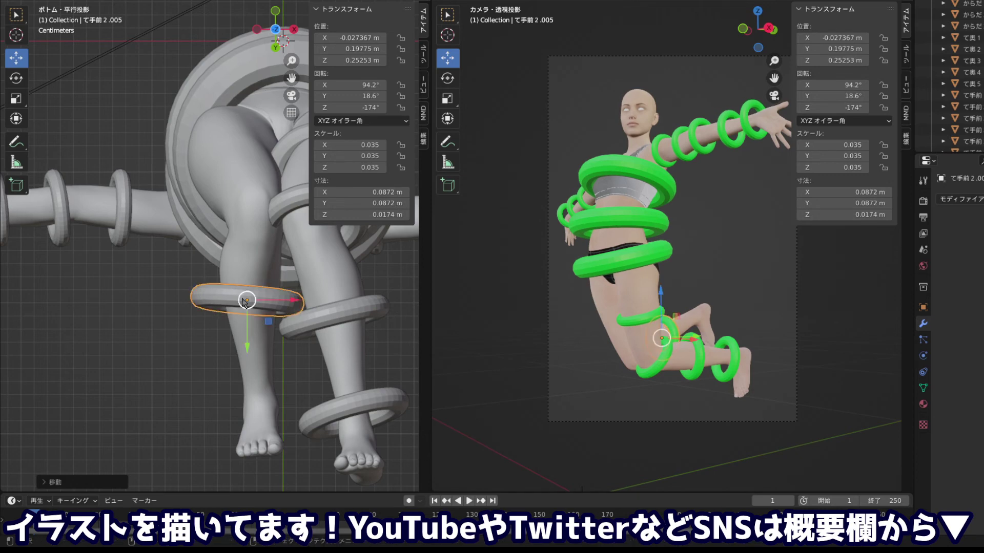
Tilt the new thigh ring further, checking it from axis-aligned side views
drag(247, 301, 325, 414)
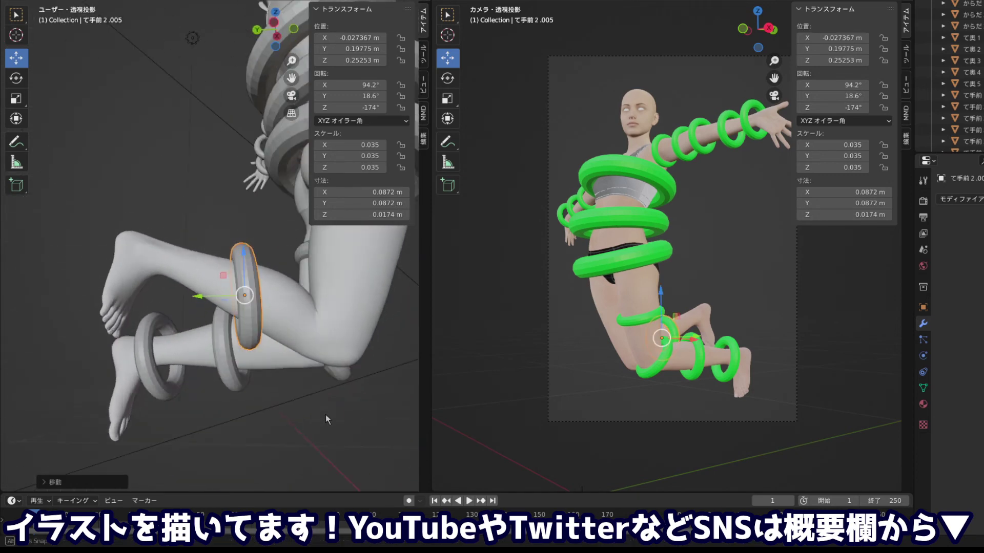
drag(311, 367, 256, 312)
key(r)
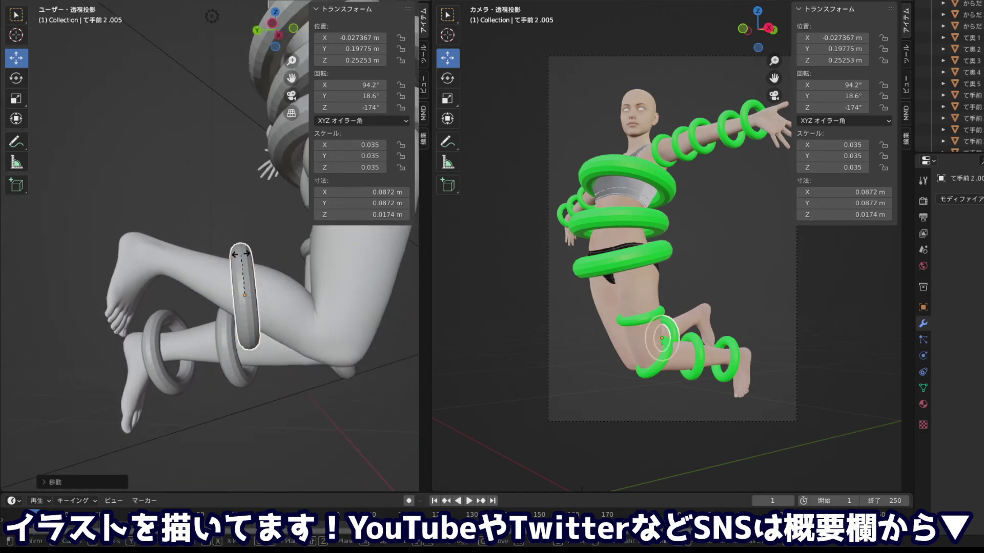
click(264, 266)
mouse_move(263, 320)
mouse_down()
mouse_move(277, 173)
mouse_move(317, 405)
mouse_move(343, 460)
mouse_move(362, 467)
mouse_move(407, 222)
mouse_move(281, 254)
mouse_move(287, 30)
mouse_up()
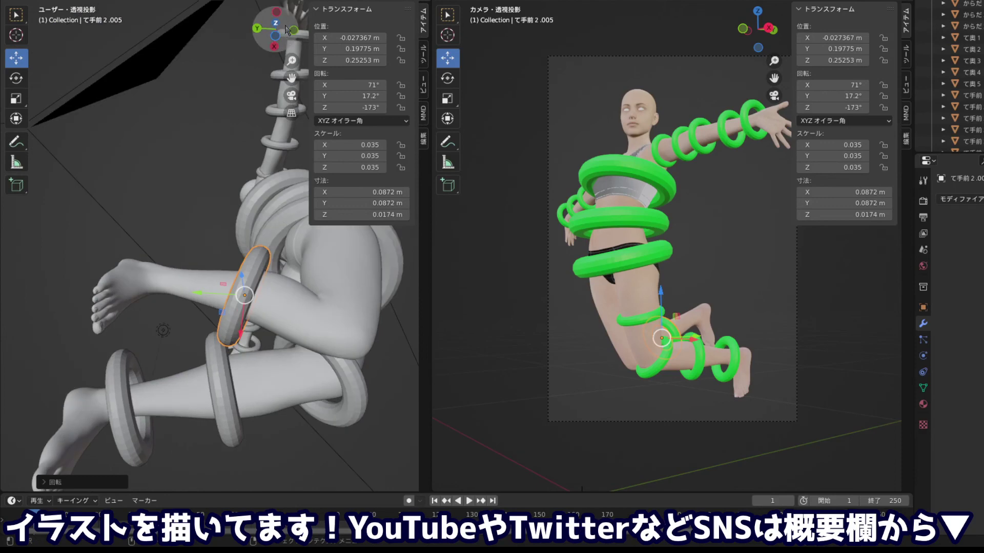
click(293, 31)
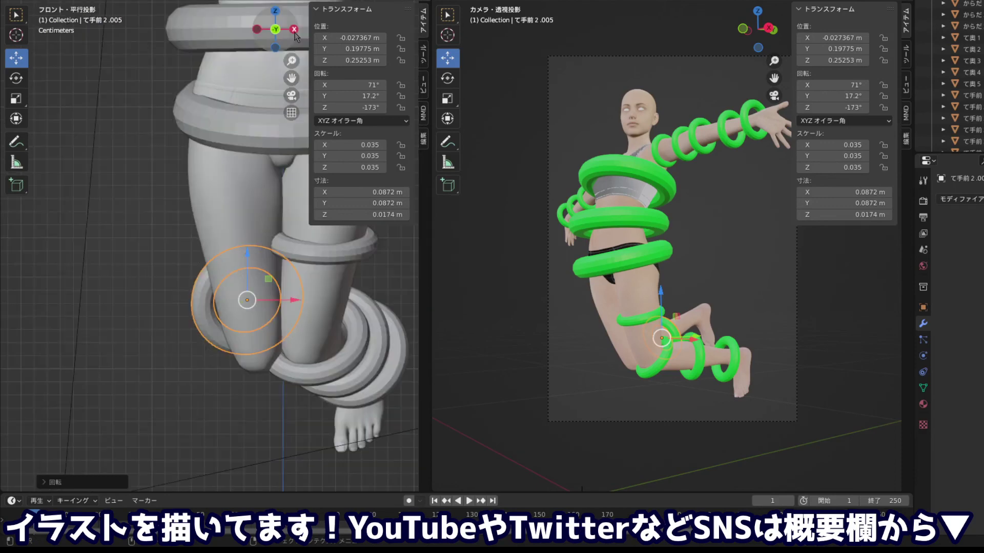
click(258, 31)
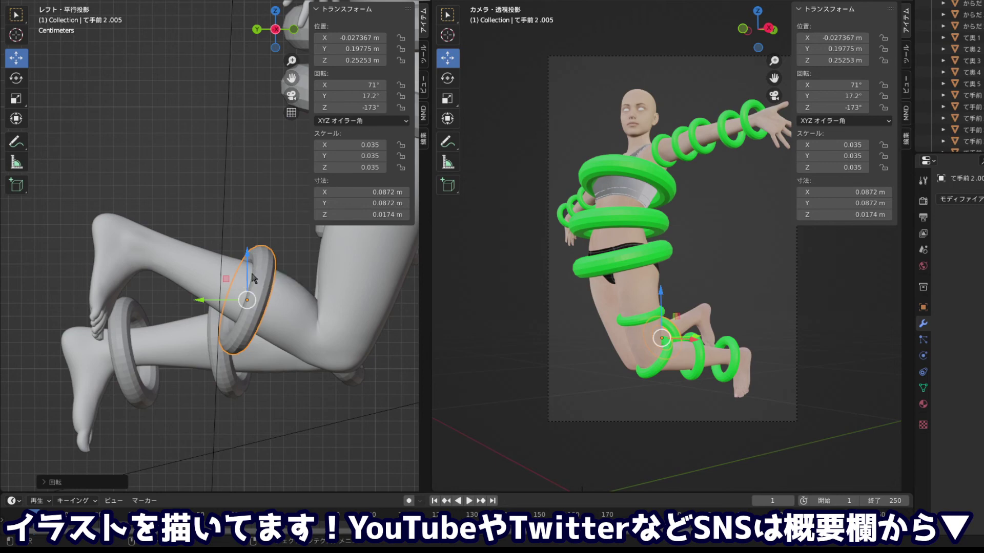
key(r)
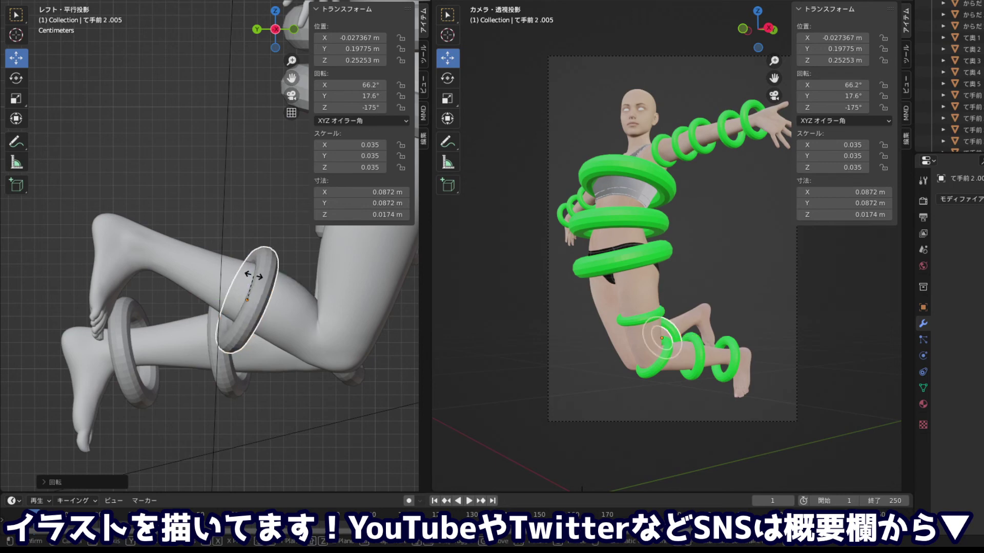
click(246, 287)
Move the thigh ring onto the leg from the right-side view
mouse_move(205, 302)
mouse_down()
mouse_move(346, 288)
mouse_move(273, 167)
mouse_up()
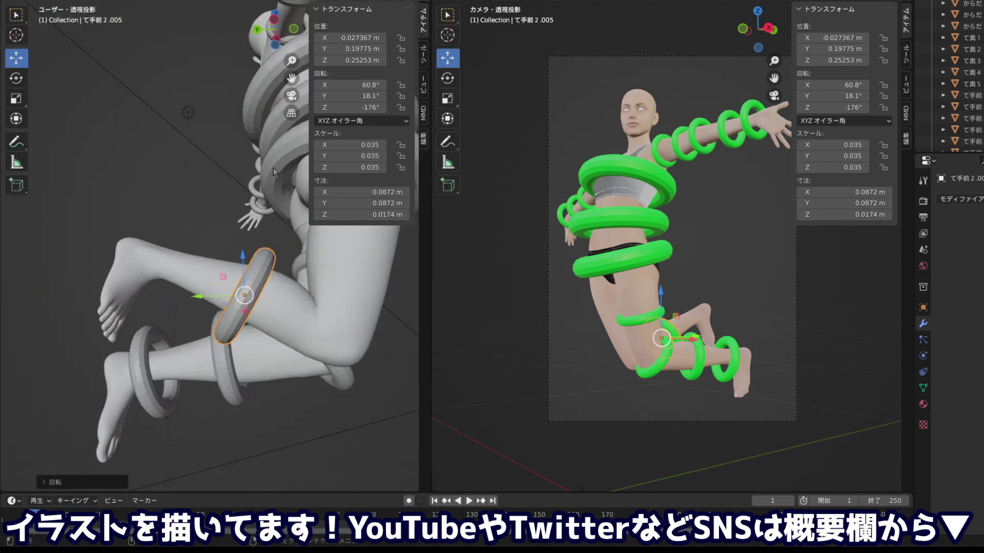
click(277, 41)
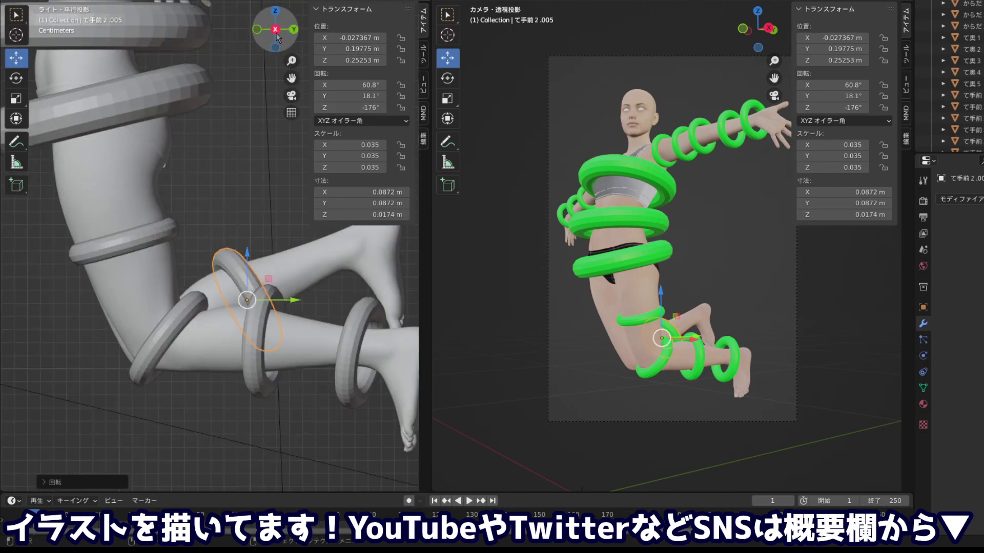
drag(277, 38, 189, 168)
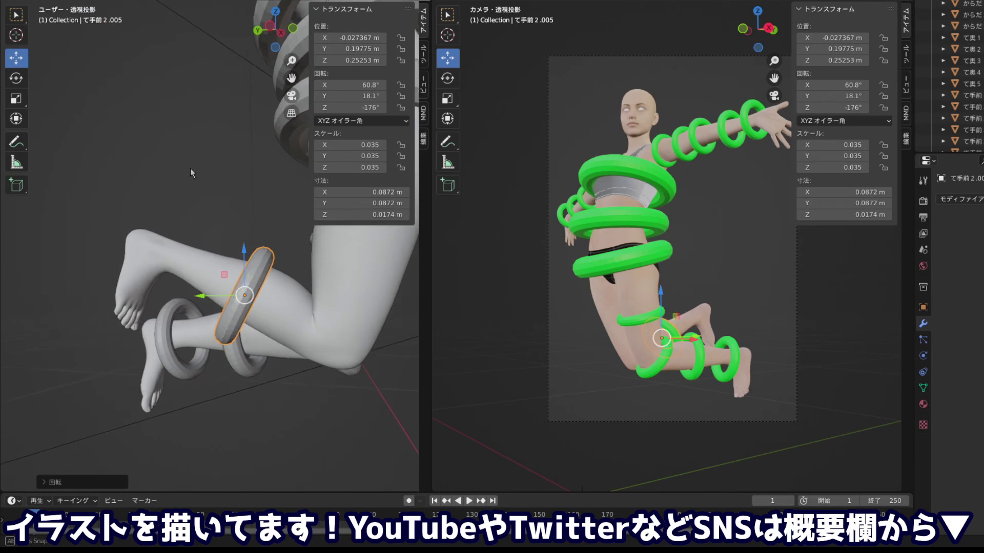
key(g)
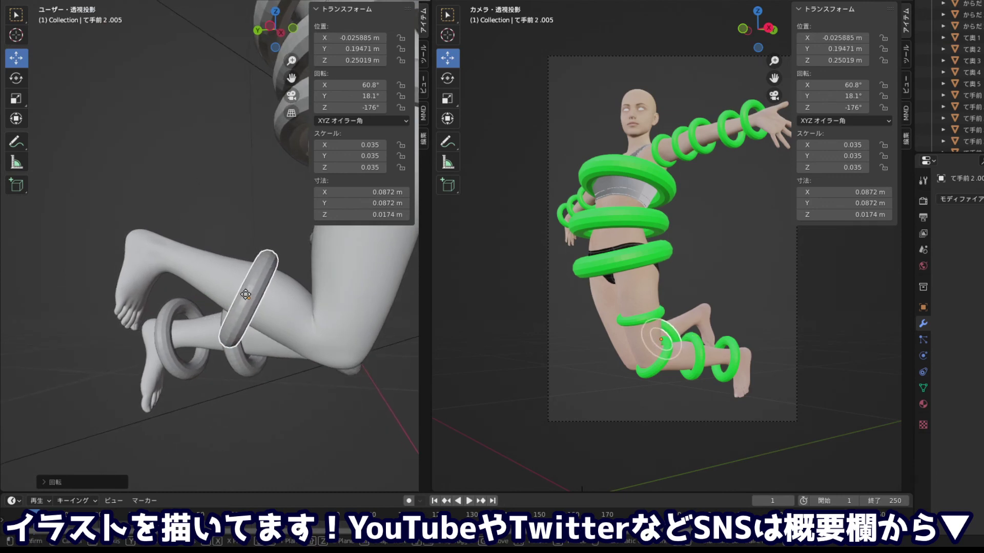
click(246, 295)
Duplicate the leg ring, shift the copy along X onto the leg and rotate it
key(shift+d)
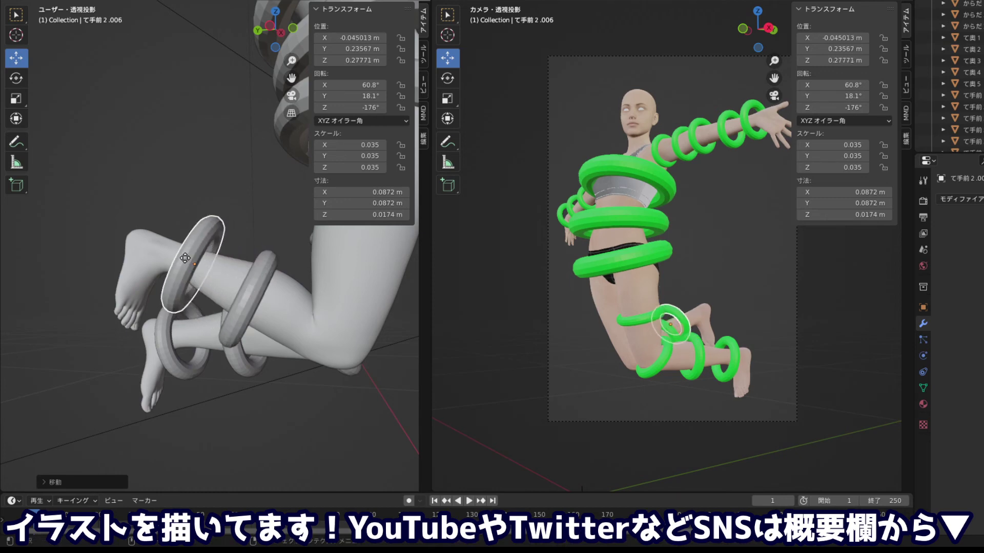
click(180, 256)
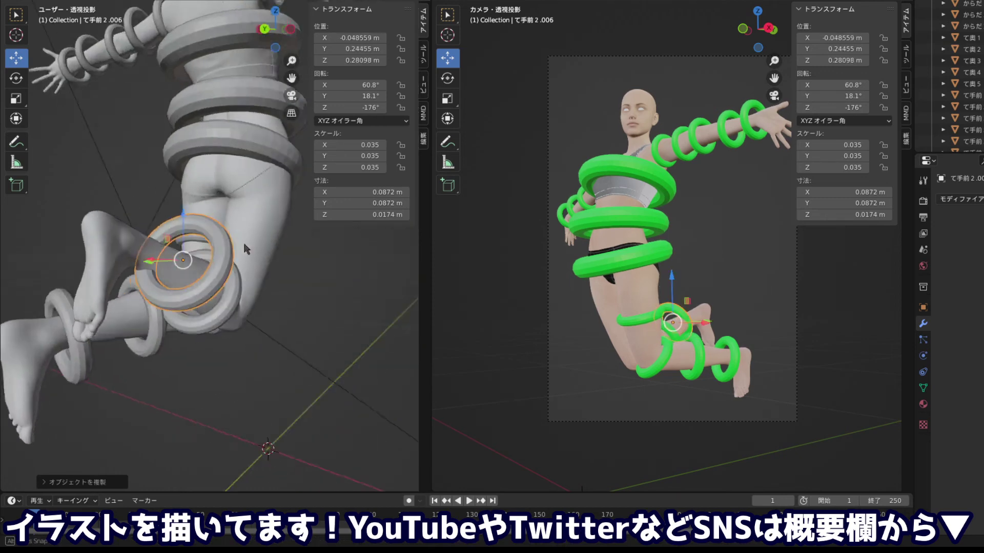
drag(275, 29, 245, 86)
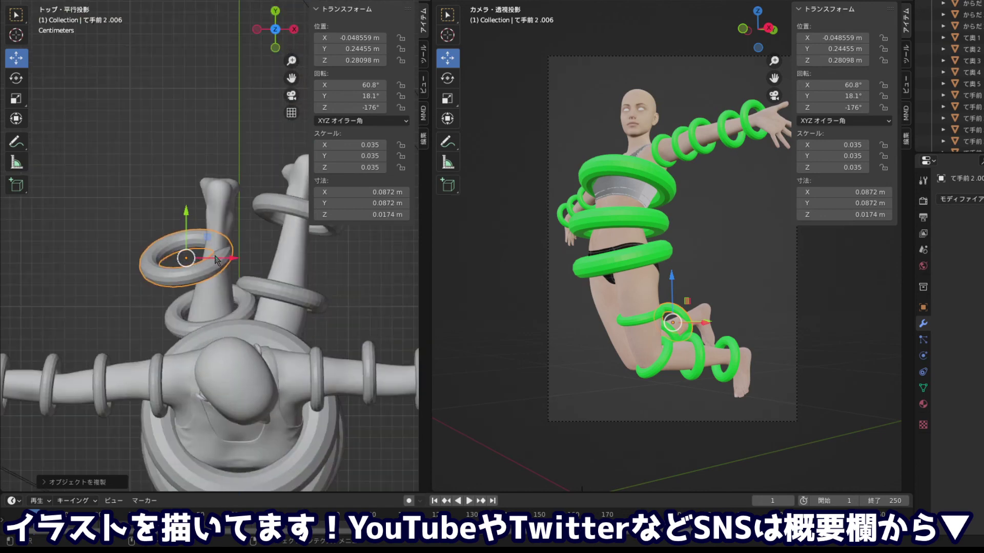
mouse_move(216, 260)
mouse_down()
mouse_move(260, 258)
mouse_move(305, 129)
mouse_move(278, 222)
mouse_up()
drag(219, 258, 221, 219)
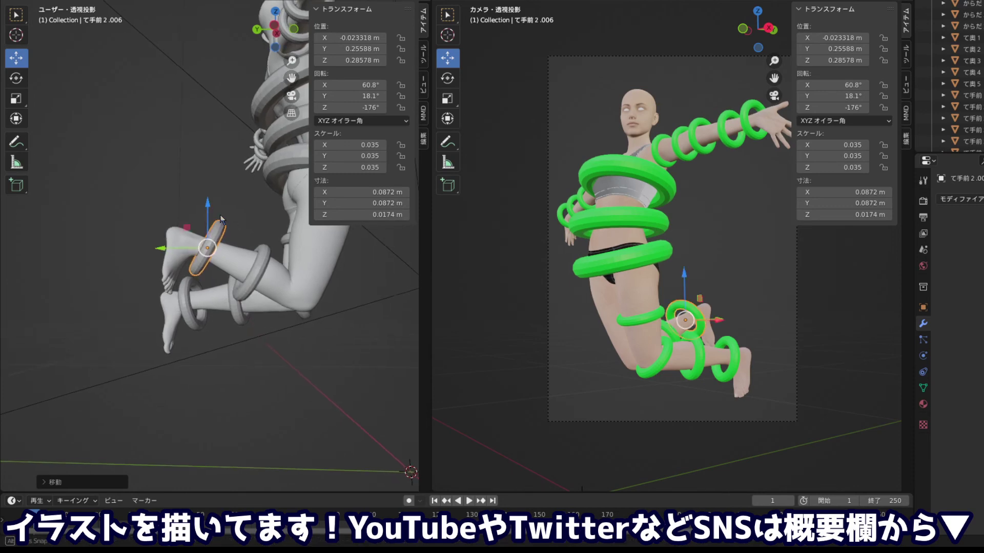
key(r)
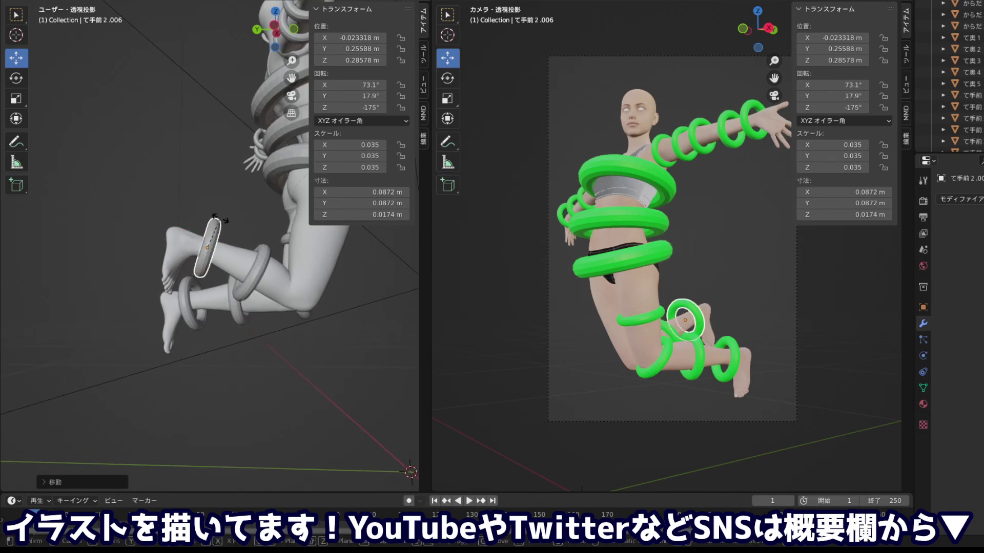
click(220, 221)
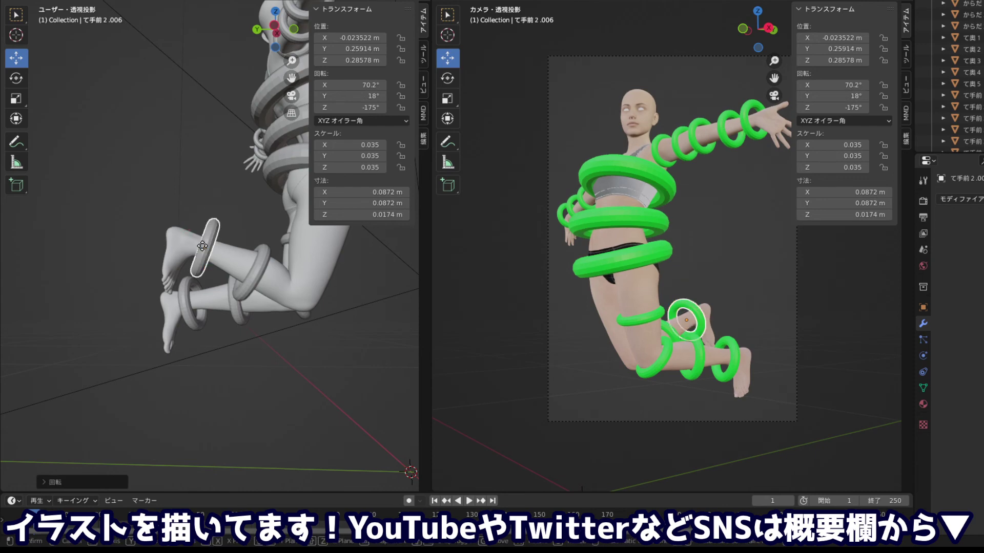
Re-tilt the knee ring to about 70.3°, 16.1°, 187° and nudge it along Y
click(294, 32)
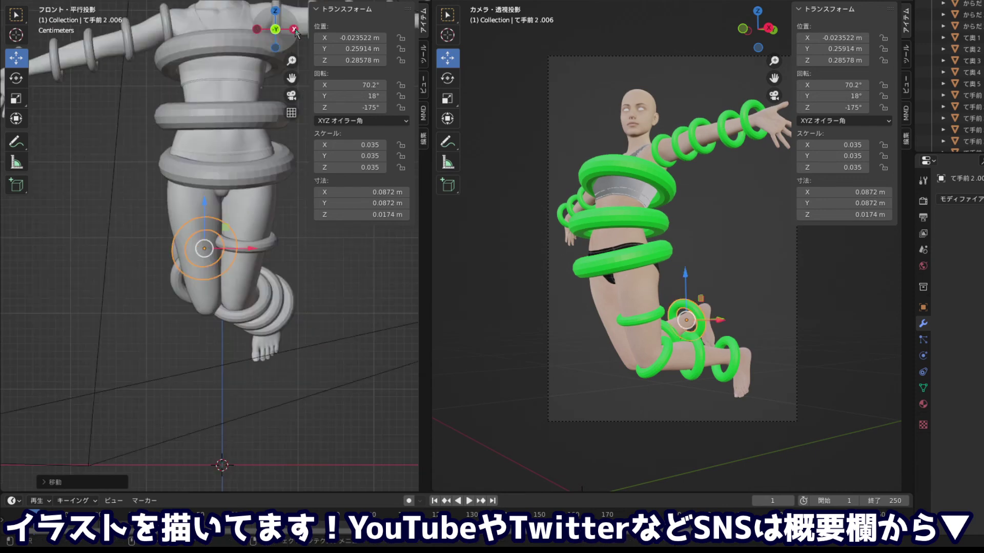
click(294, 31)
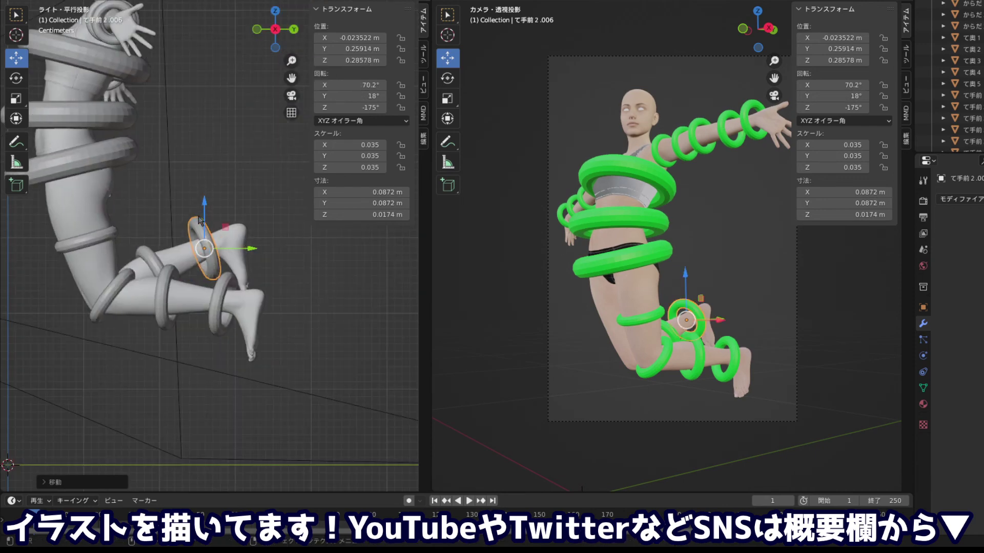
drag(200, 220, 326, 304)
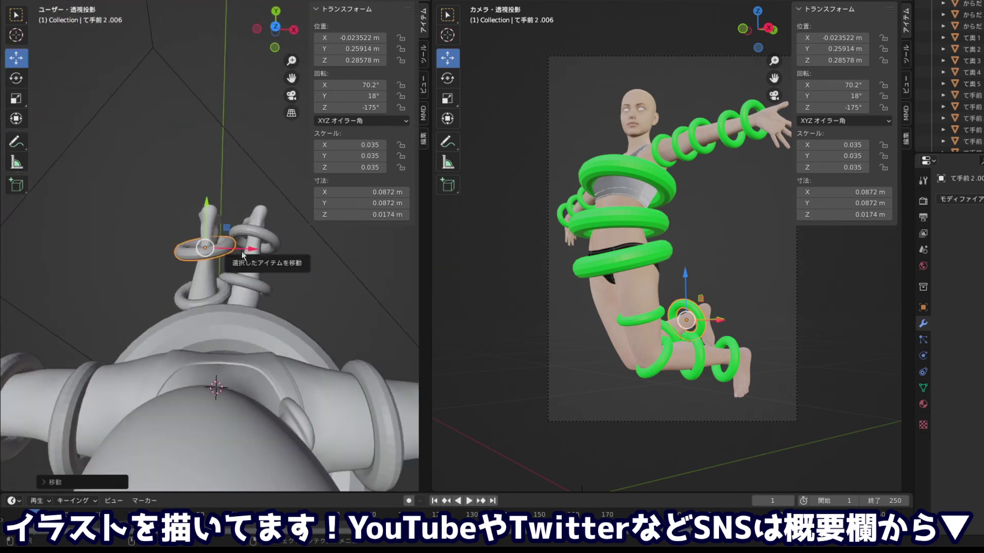
key(r)
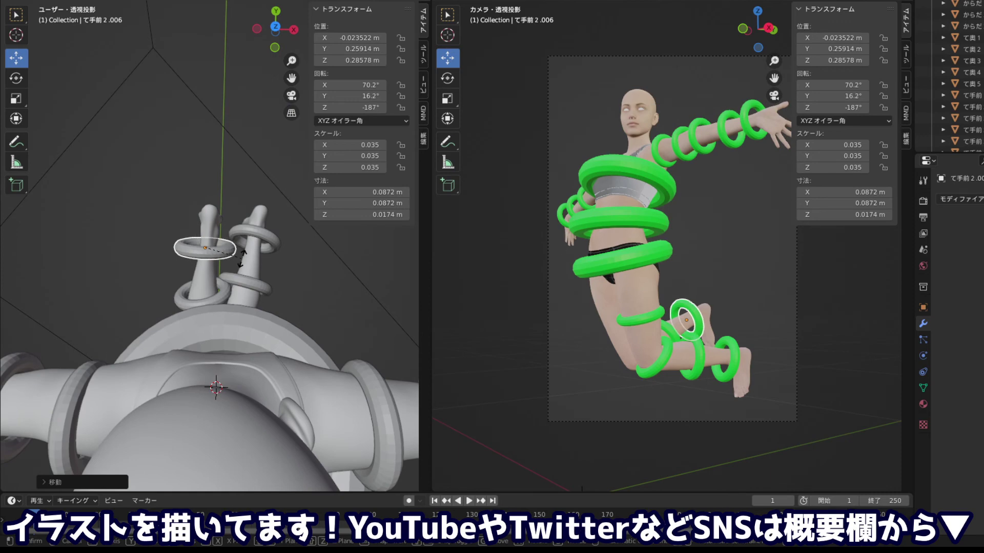
click(243, 264)
drag(243, 264, 205, 250)
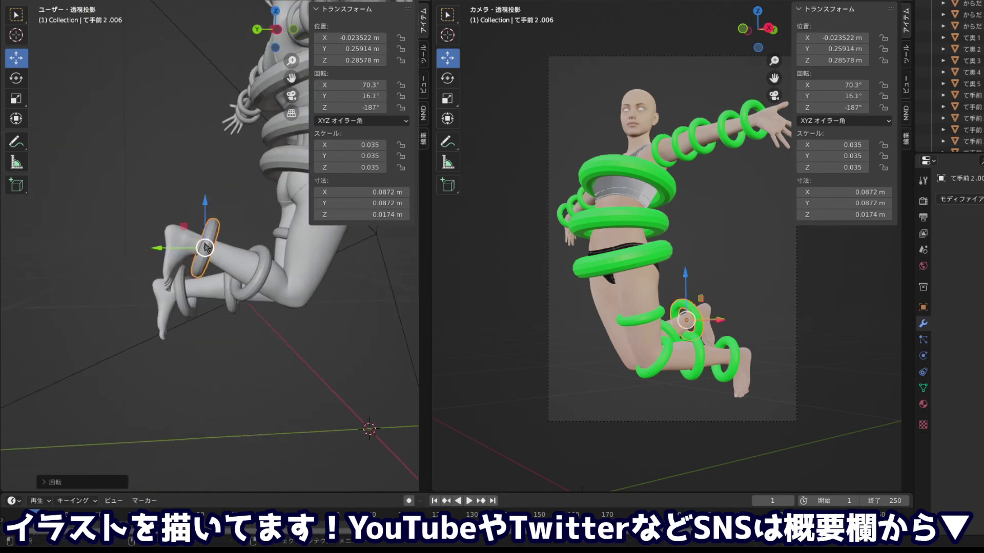
drag(211, 247, 208, 251)
drag(76, 179, 364, 281)
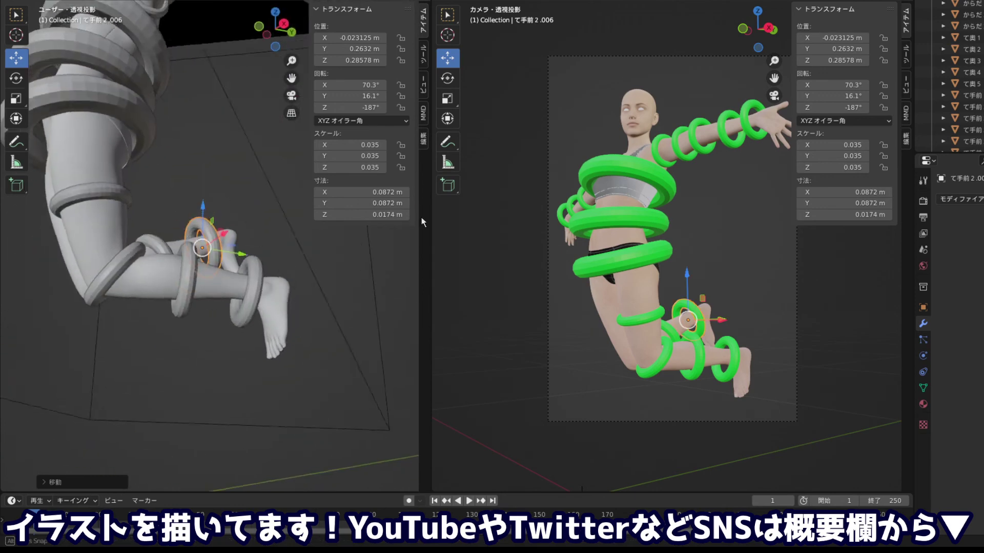
Move the ankle ring along the X axis further down the leg
click(242, 299)
key(g)
key(x)
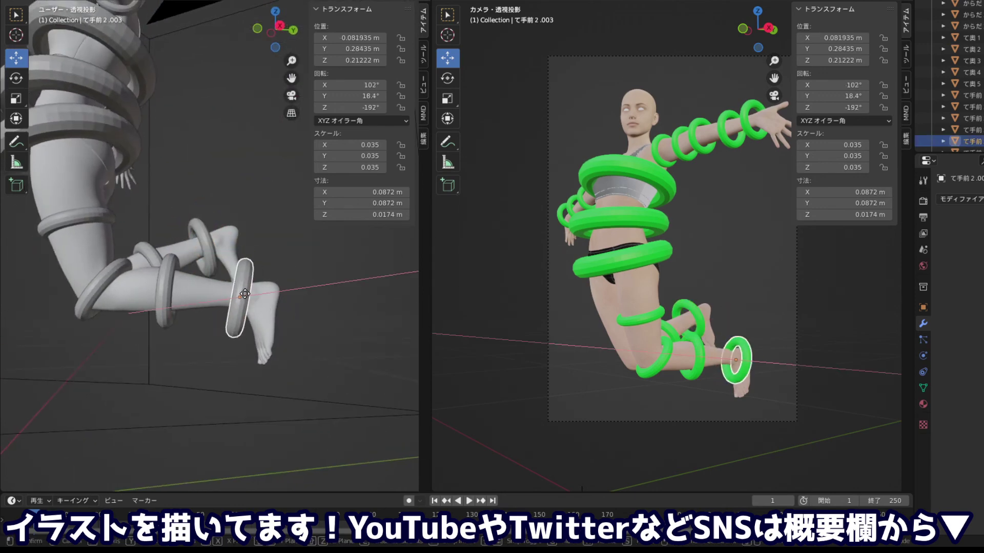
click(244, 294)
drag(241, 300, 152, 297)
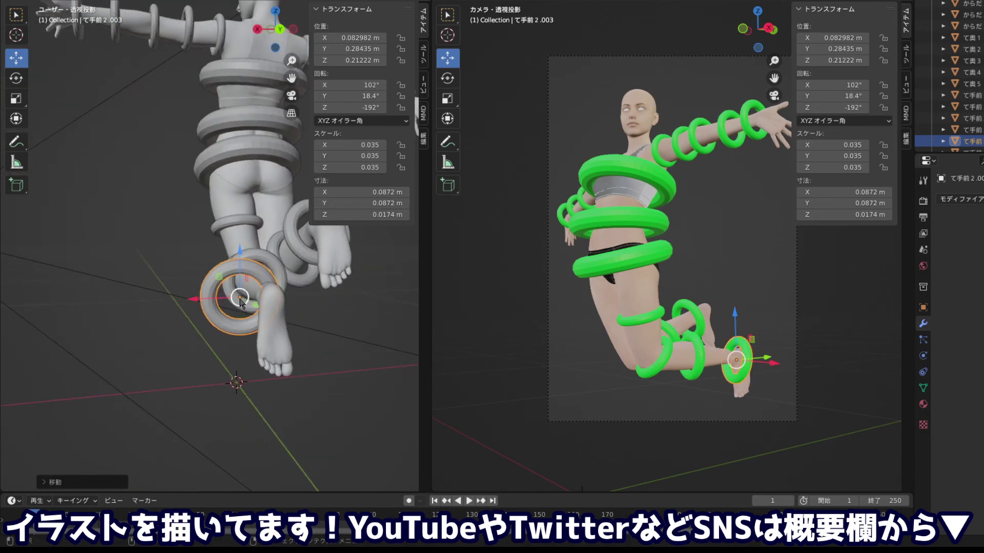
mouse_move(241, 301)
mouse_down()
mouse_move(250, 411)
mouse_move(128, 282)
mouse_move(205, 312)
mouse_move(123, 343)
mouse_move(184, 329)
mouse_up()
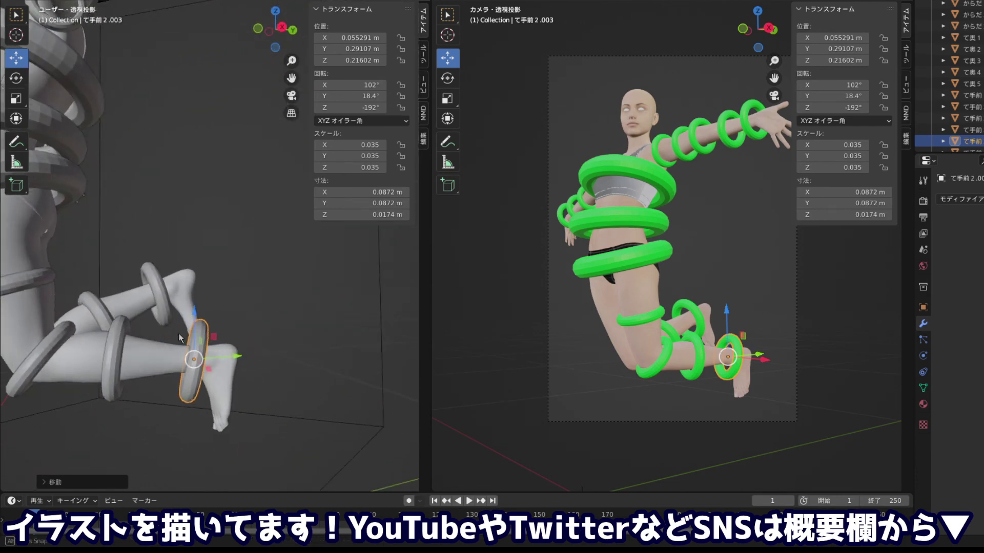
Slide the lower-leg ring slightly along the leg, then select the knee ring
mouse_move(149, 401)
mouse_down()
mouse_move(219, 378)
mouse_move(174, 374)
mouse_up()
click(205, 372)
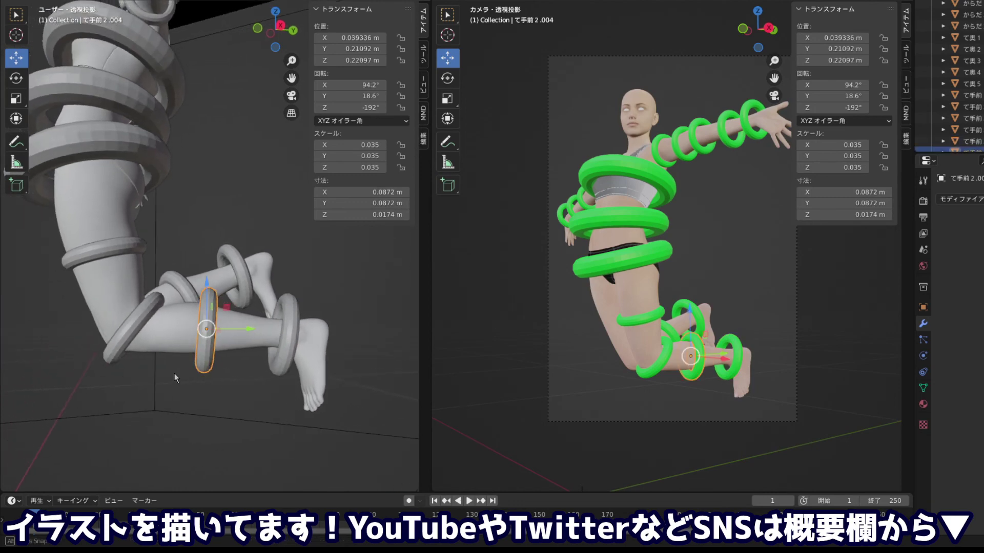
mouse_move(205, 331)
mouse_down()
mouse_move(361, 379)
mouse_move(304, 370)
mouse_up()
click(213, 329)
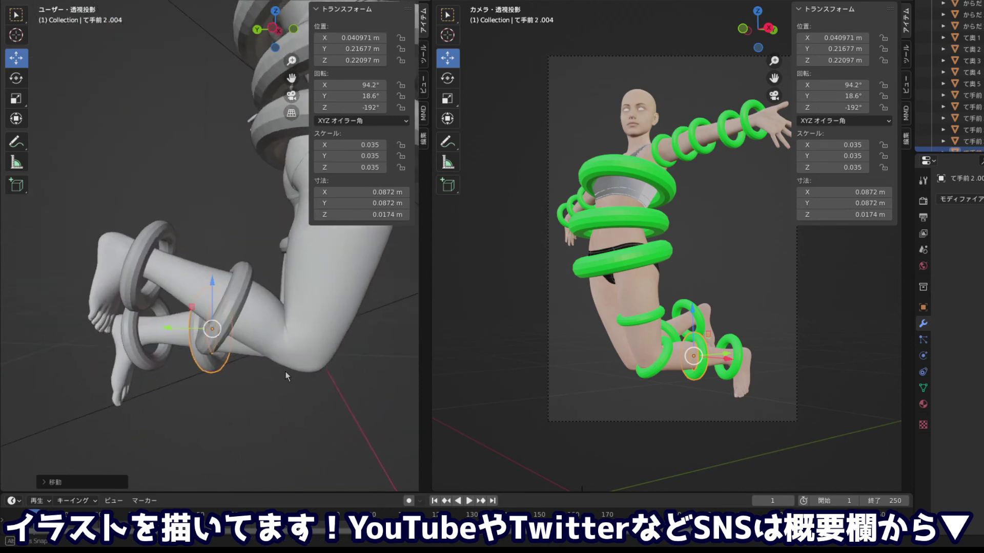
click(249, 305)
mouse_move(271, 272)
mouse_down()
mouse_move(374, 355)
mouse_move(358, 137)
mouse_move(382, 169)
mouse_move(403, 169)
mouse_move(395, 191)
mouse_up()
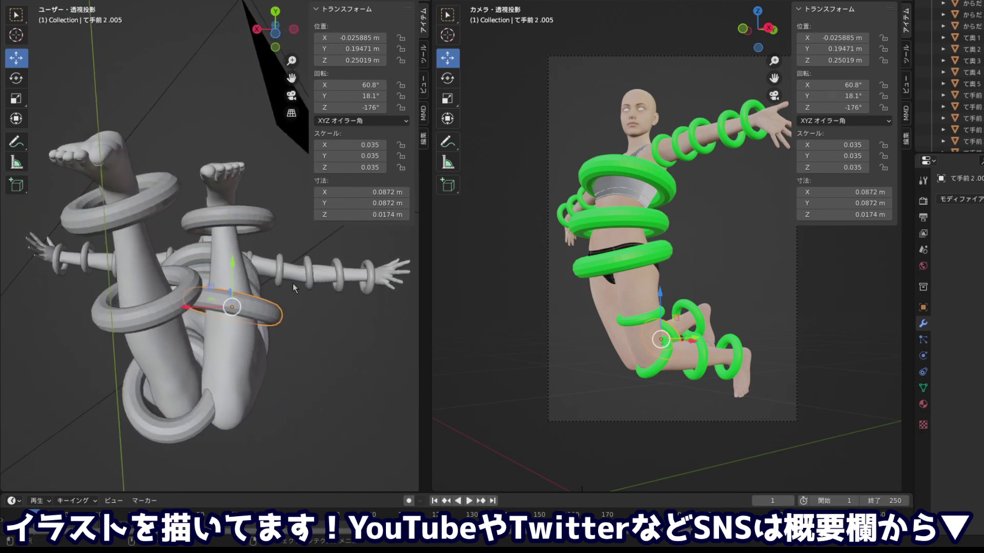
Re-tilt the knee ring to about 61.1°, 14.3°, -193° and shift the lower-leg ring slightly
key(r)
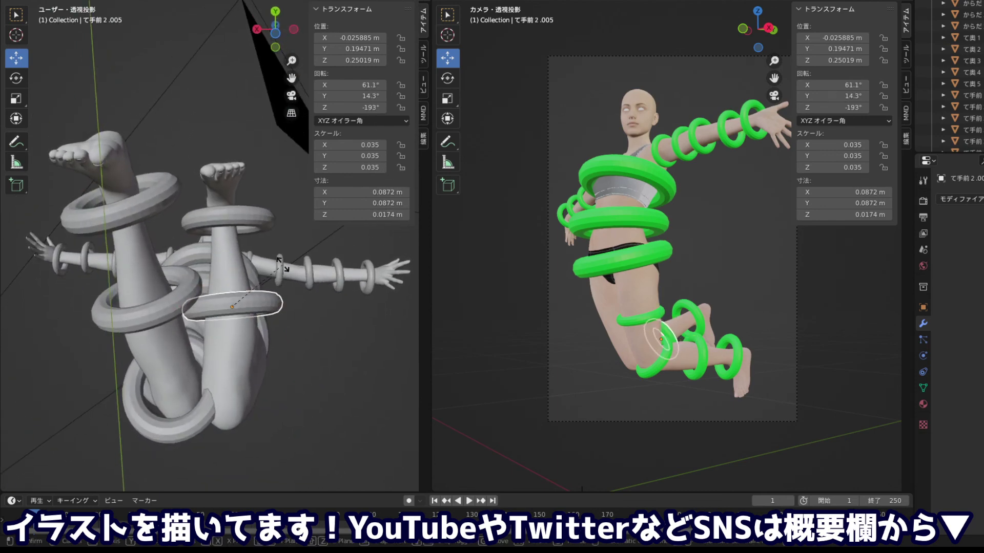
click(281, 264)
mouse_move(281, 264)
mouse_down()
mouse_move(91, 391)
mouse_move(113, 322)
mouse_move(96, 340)
mouse_move(124, 367)
mouse_up()
click(190, 360)
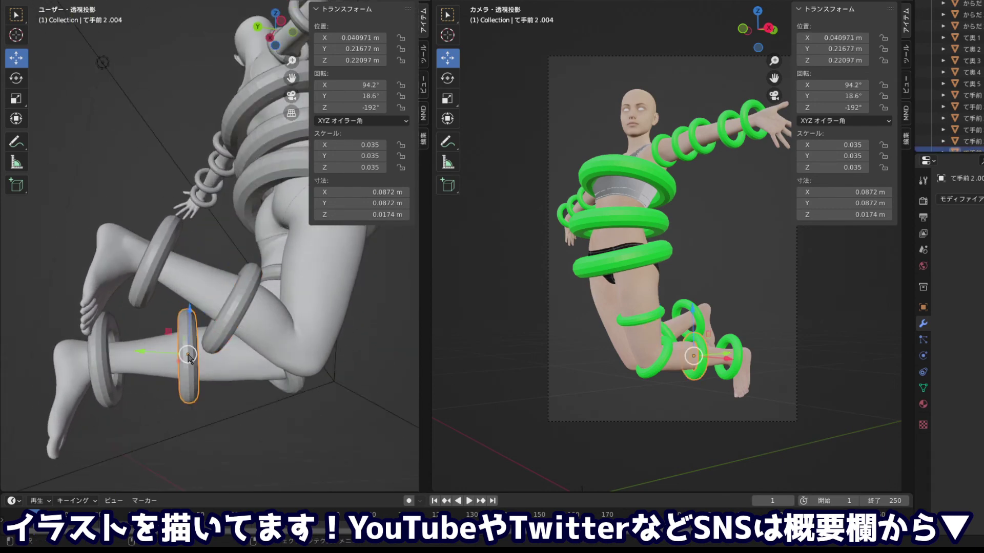
mouse_move(191, 364)
mouse_down()
mouse_move(218, 378)
mouse_move(321, 264)
mouse_move(205, 389)
mouse_move(210, 404)
mouse_move(223, 338)
mouse_up()
Move the knee ring onto the lower thigh and review the whole figure from behind
click(224, 338)
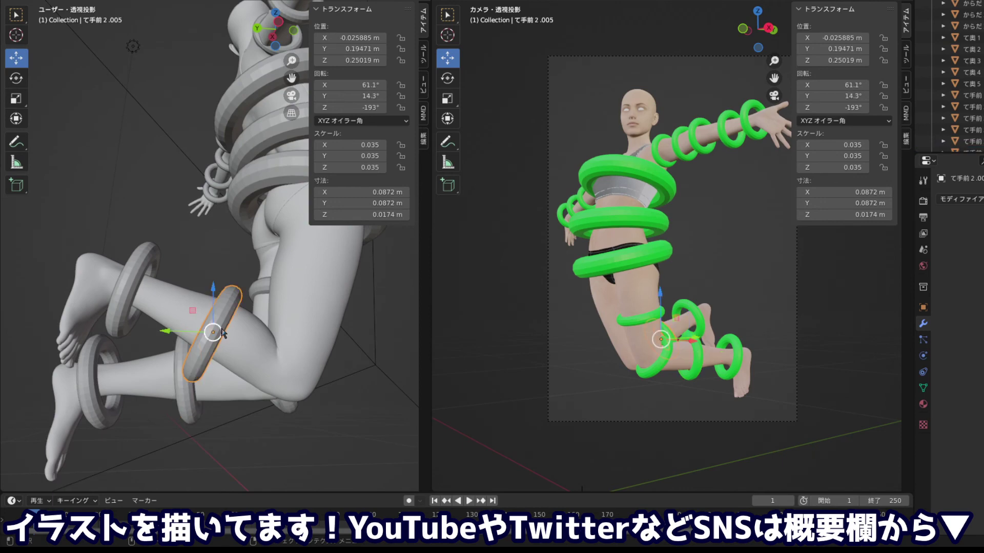
key(g)
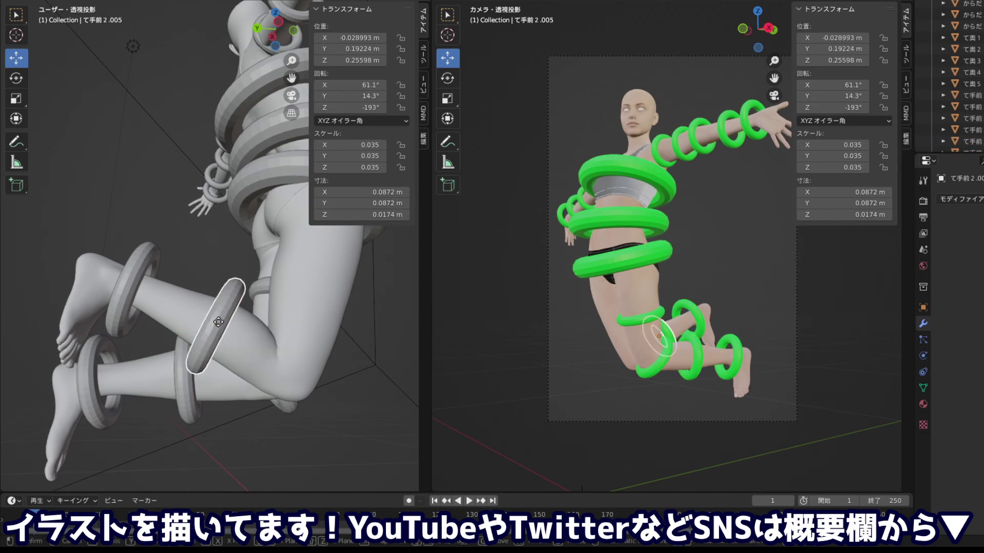
click(215, 321)
mouse_move(216, 321)
mouse_down()
mouse_move(333, 455)
mouse_move(56, 405)
mouse_up()
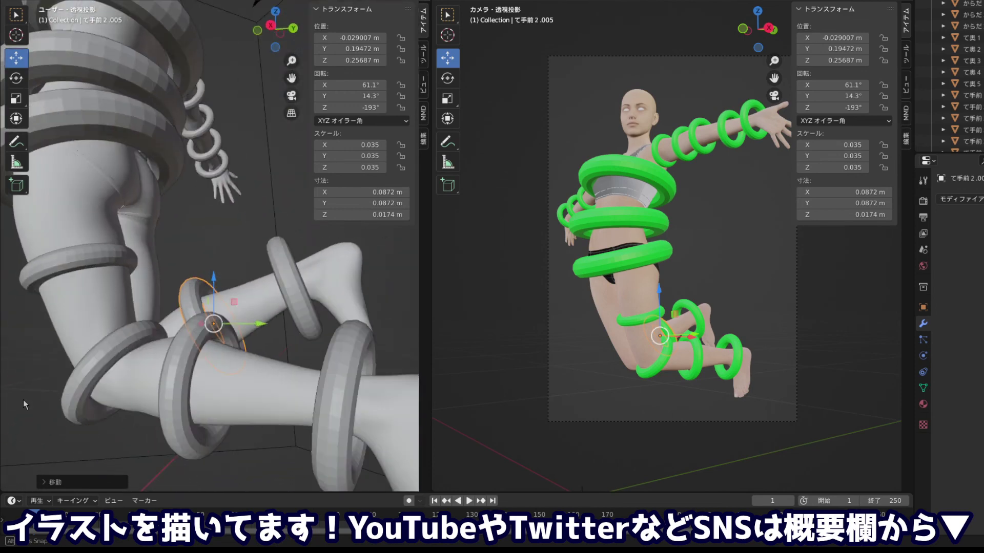
scroll(272, 351, down, 5)
mouse_move(228, 323)
mouse_down()
mouse_move(39, 339)
mouse_move(404, 339)
mouse_up()
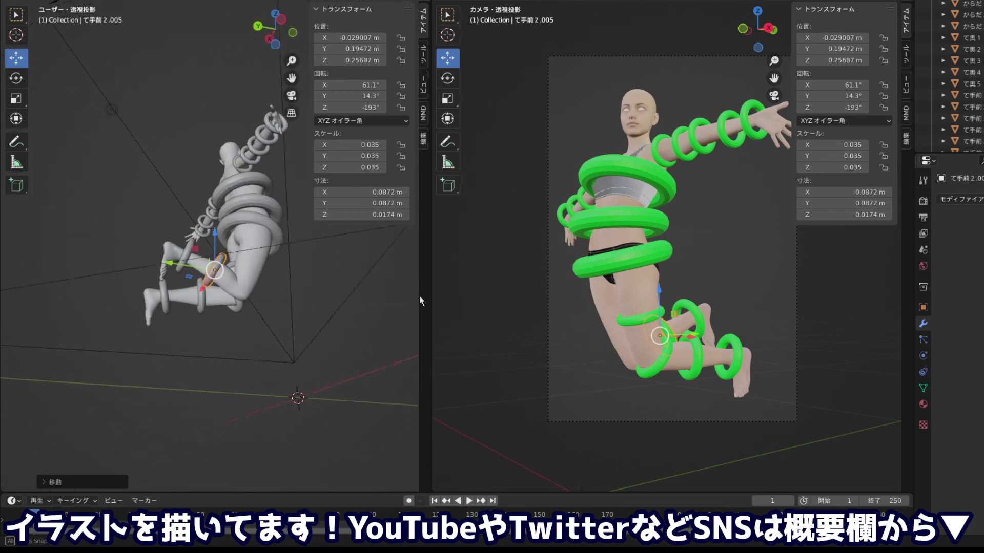
scroll(215, 252, up, 3)
scroll(218, 287, up, 2)
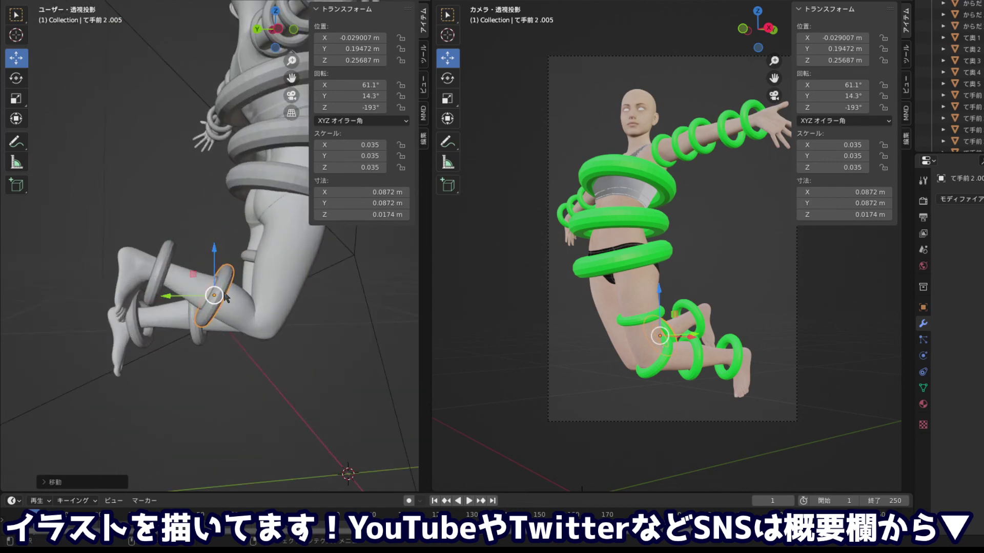
mouse_move(217, 296)
mouse_down()
mouse_move(206, 291)
mouse_move(18, 352)
mouse_up()
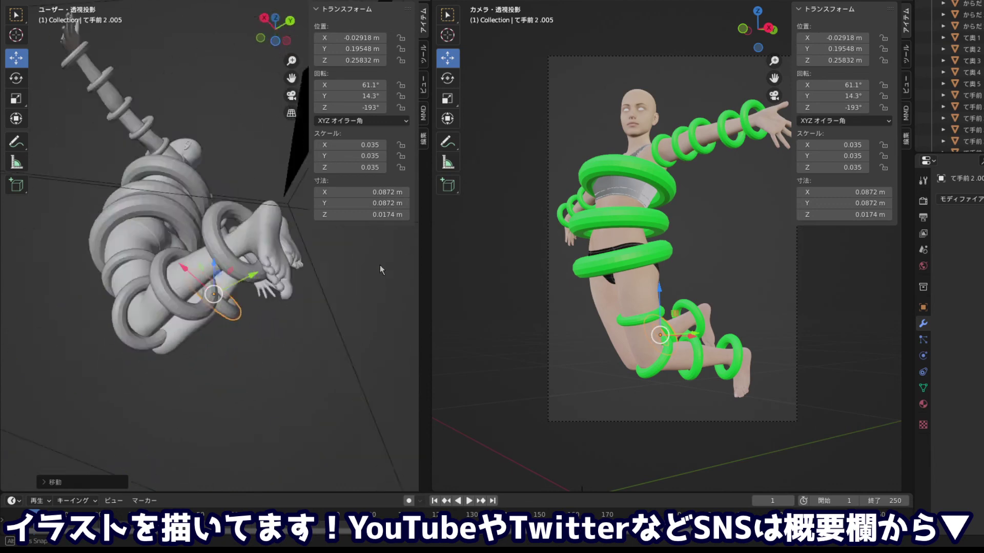
scroll(100, 293, down, 5)
mouse_move(100, 293)
mouse_down()
mouse_move(101, 315)
mouse_move(105, 300)
mouse_up()
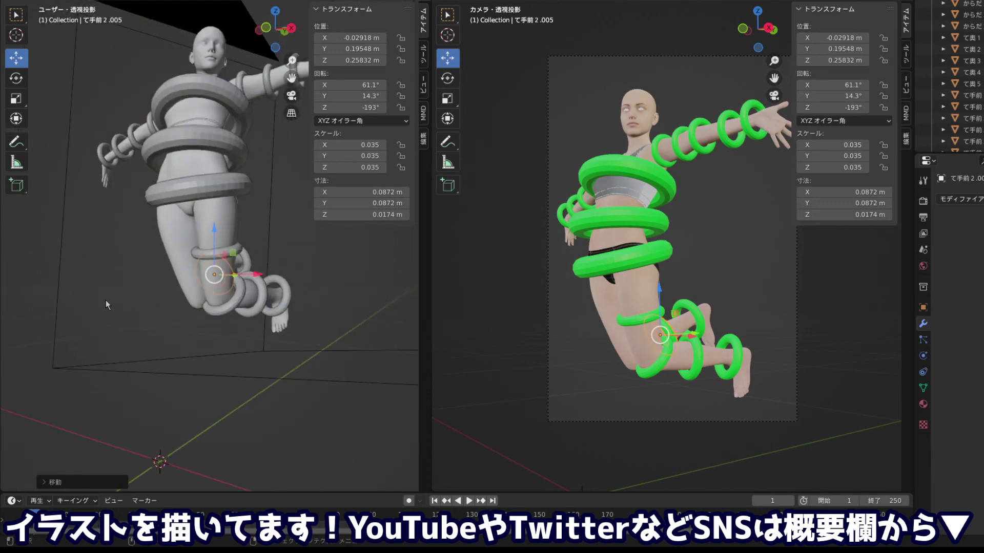
scroll(113, 275, up, 2)
drag(267, 27, 255, 19)
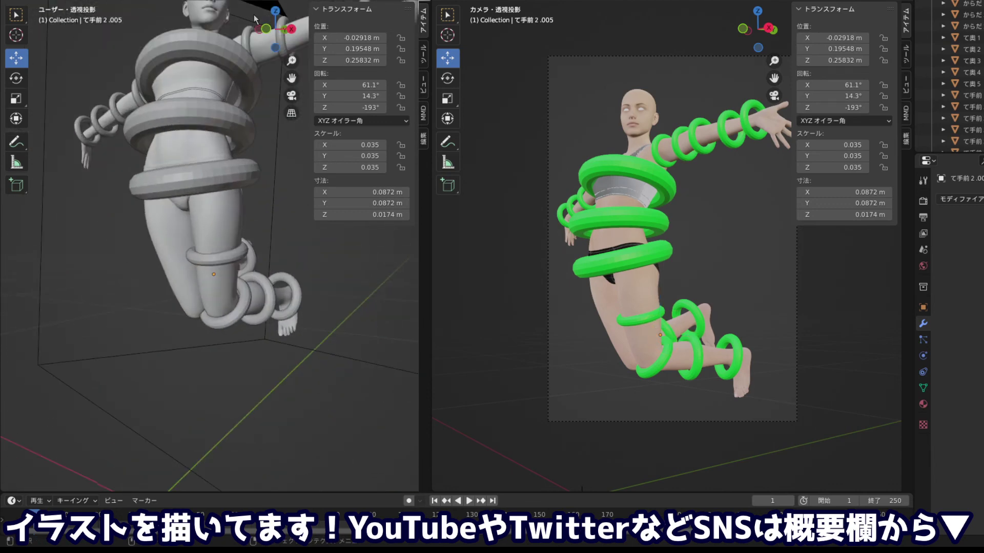
click(266, 28)
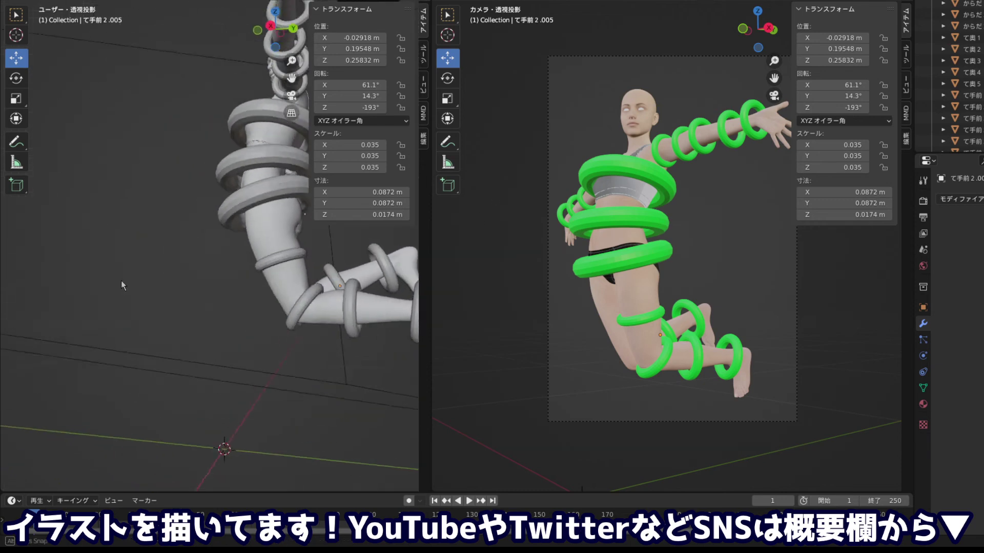
mouse_move(121, 281)
mouse_down()
mouse_move(156, 251)
mouse_move(162, 302)
mouse_move(97, 270)
mouse_move(149, 253)
mouse_move(162, 276)
mouse_move(188, 238)
mouse_move(157, 240)
mouse_up()
scroll(205, 144, up, 3)
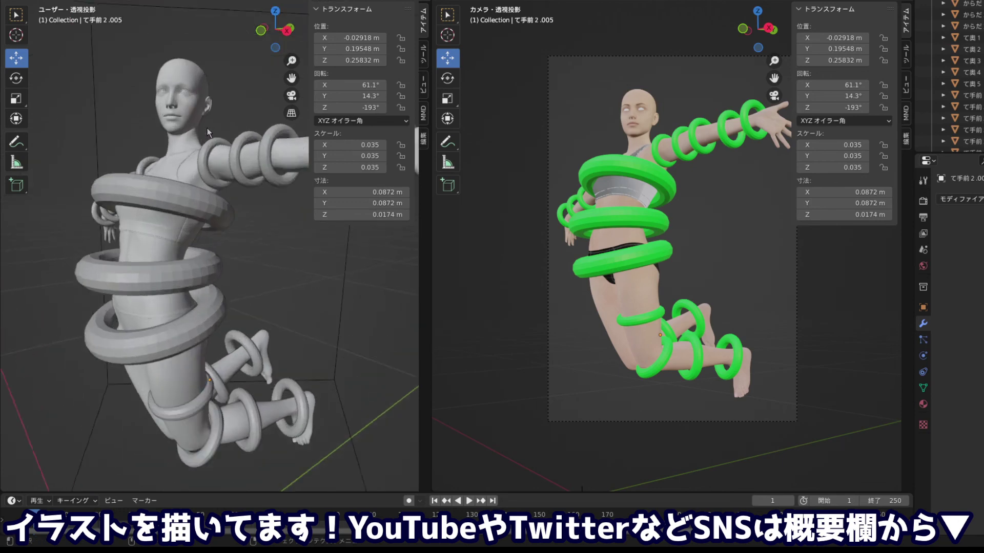
scroll(208, 133, up, 3)
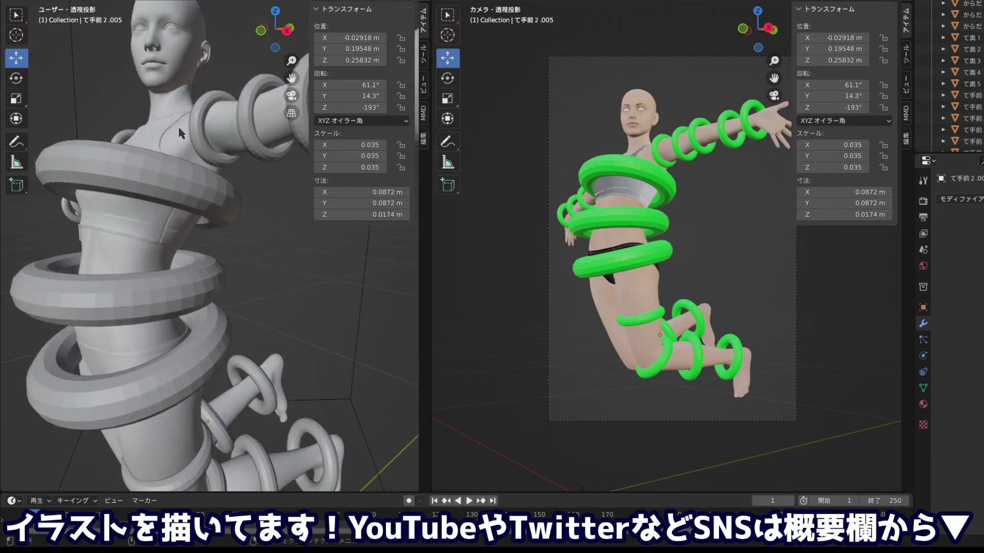
mouse_move(174, 126)
mouse_down()
mouse_move(94, 154)
mouse_move(88, 125)
mouse_move(157, 138)
mouse_up()
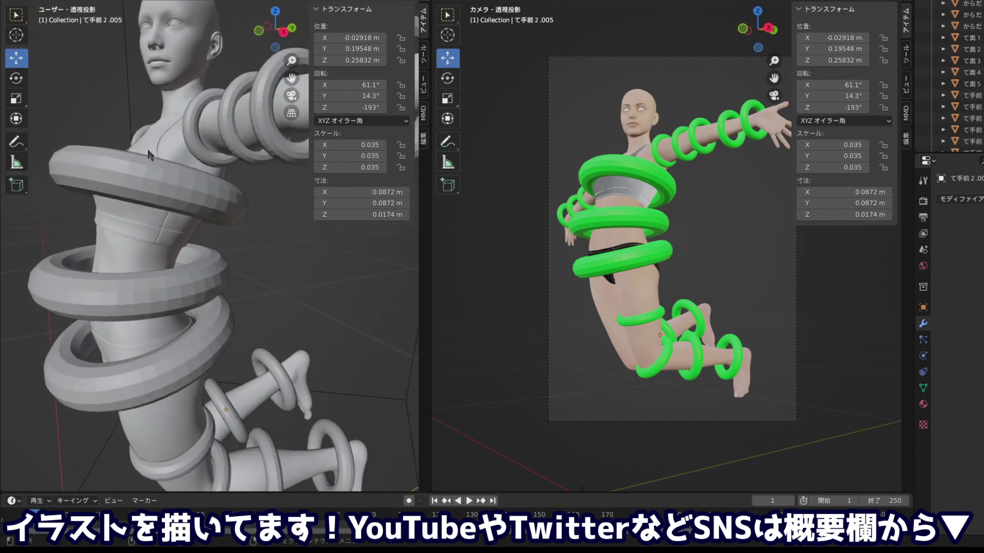
scroll(149, 154, down, 4)
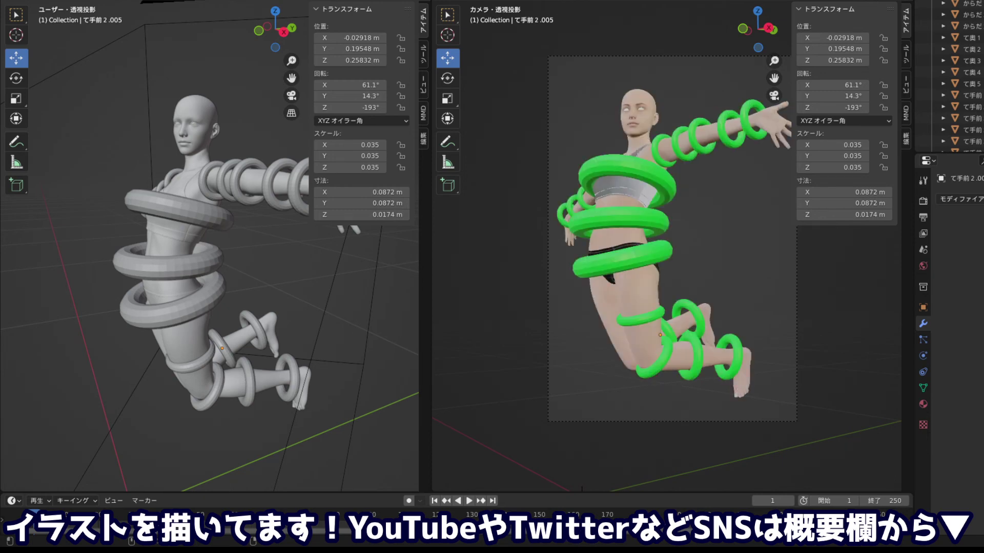
drag(915, 256, 927, 256)
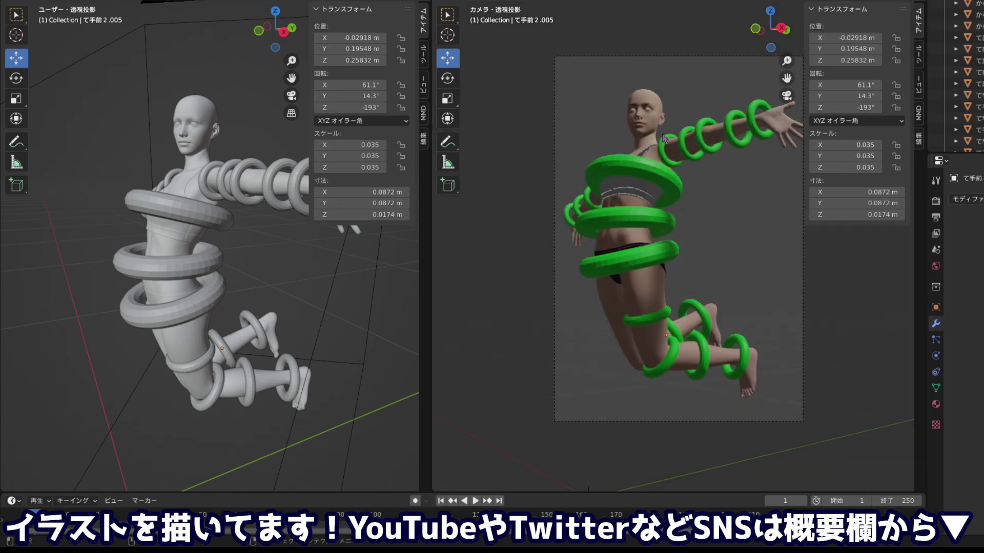
scroll(186, 158, down, 5)
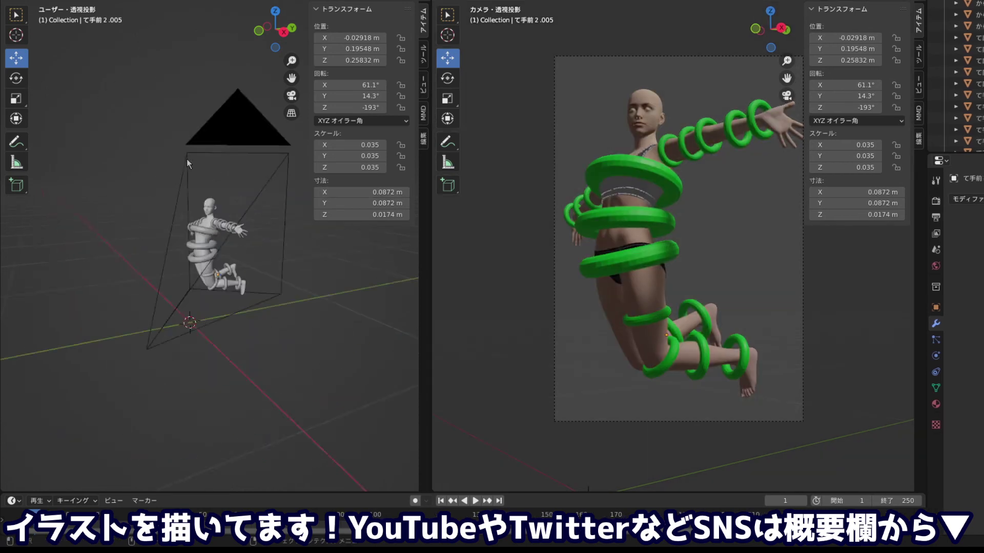
scroll(187, 159, down, 3)
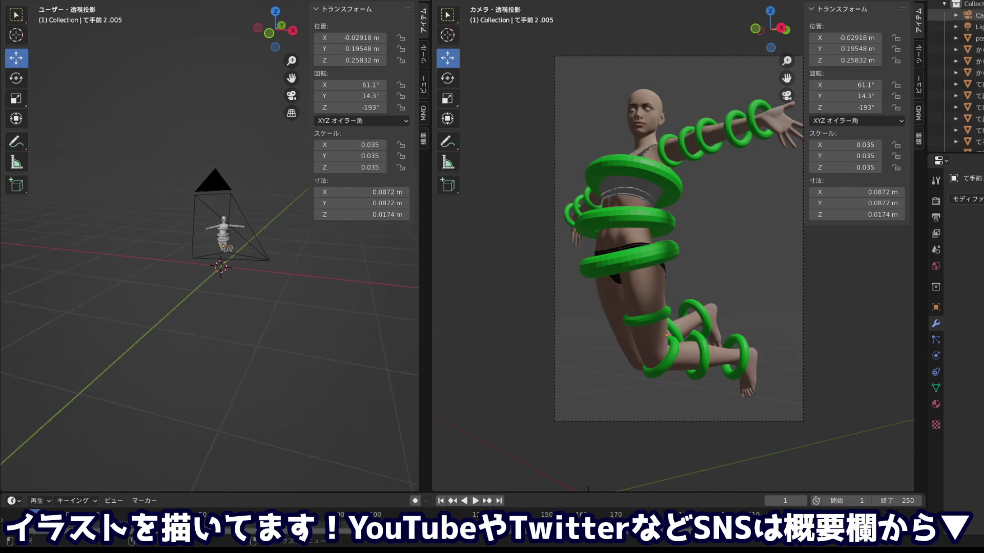
scroll(974, 43, down, 3)
Rename the thigh ring (typing あ) and rename the knee ring to あし2
key(Up)
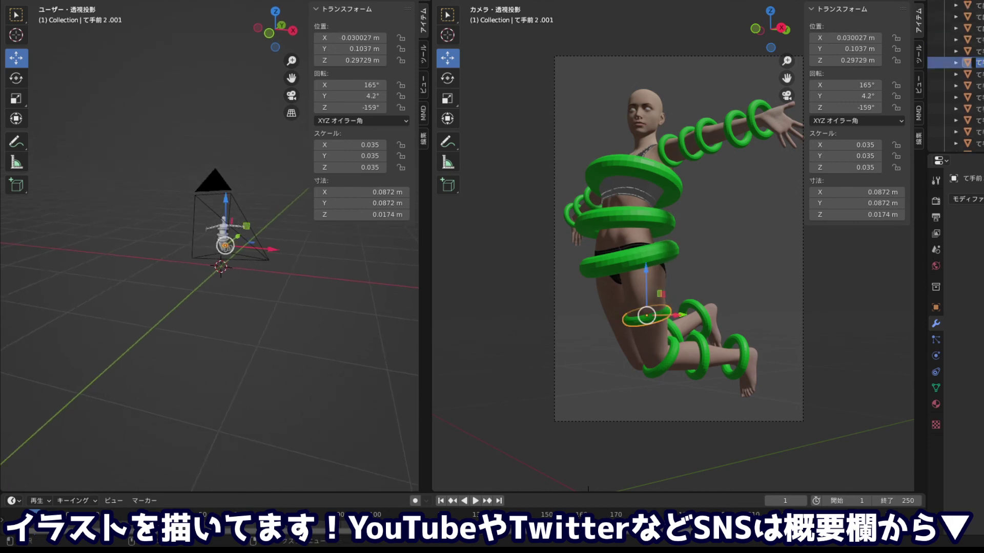
key(F2)
text(あ)
key(Return)
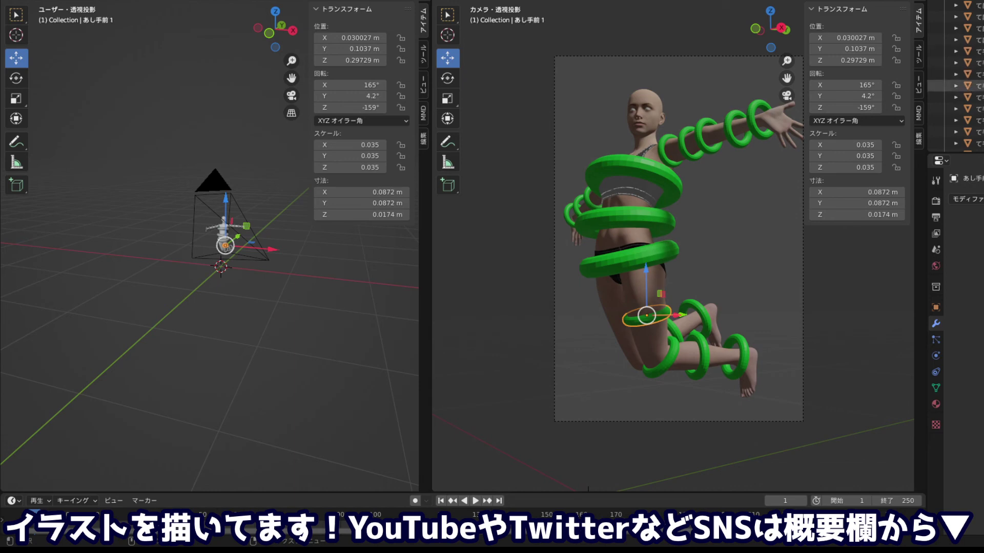
click(973, 74)
double_click(973, 66)
text(あ)
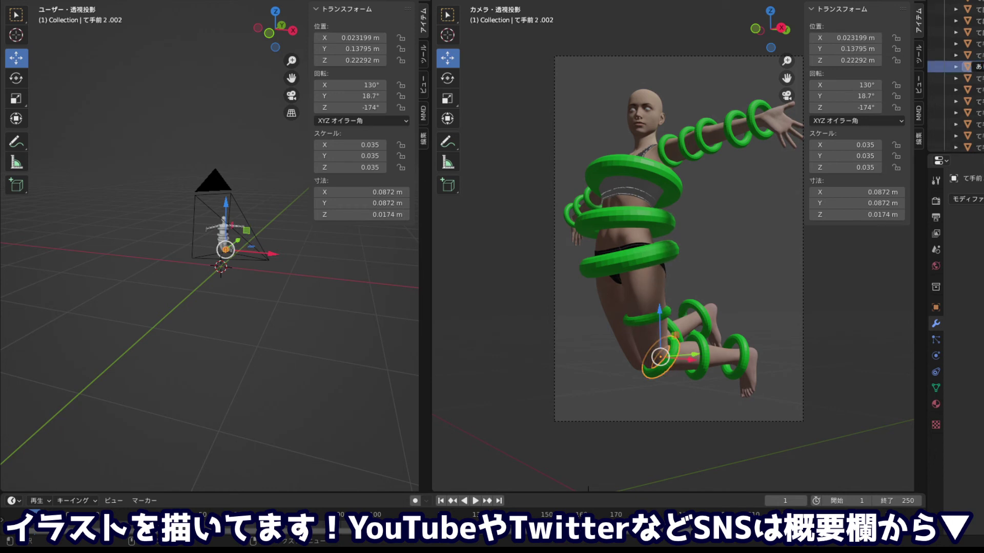
text(し2)
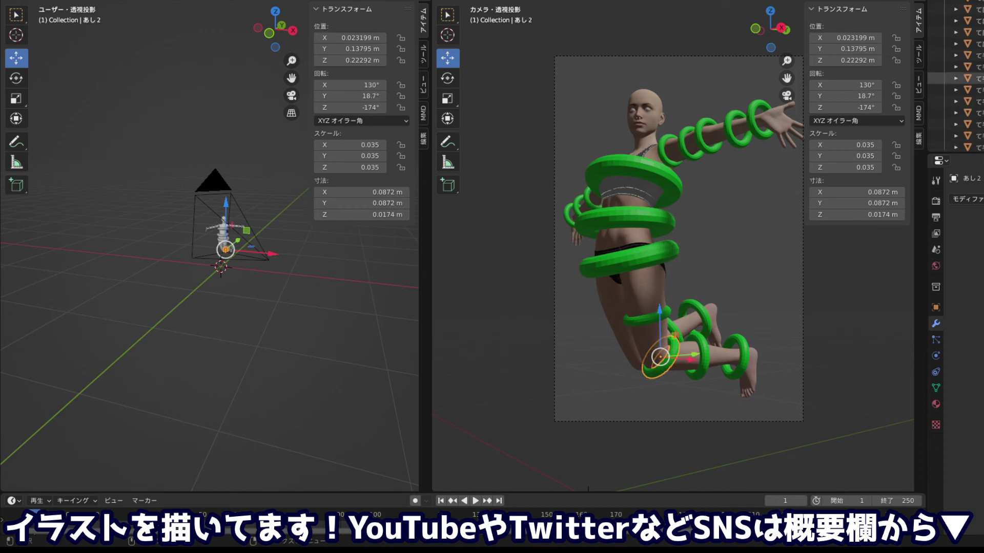
key(Return)
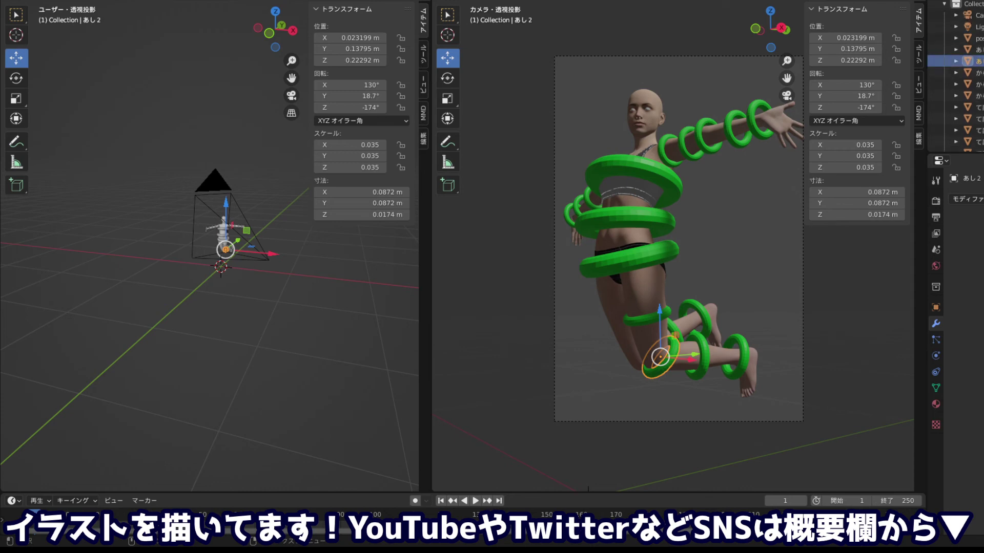
Rename the あし手前1 ring to あし1 and the shin ring to あし3
click(974, 49)
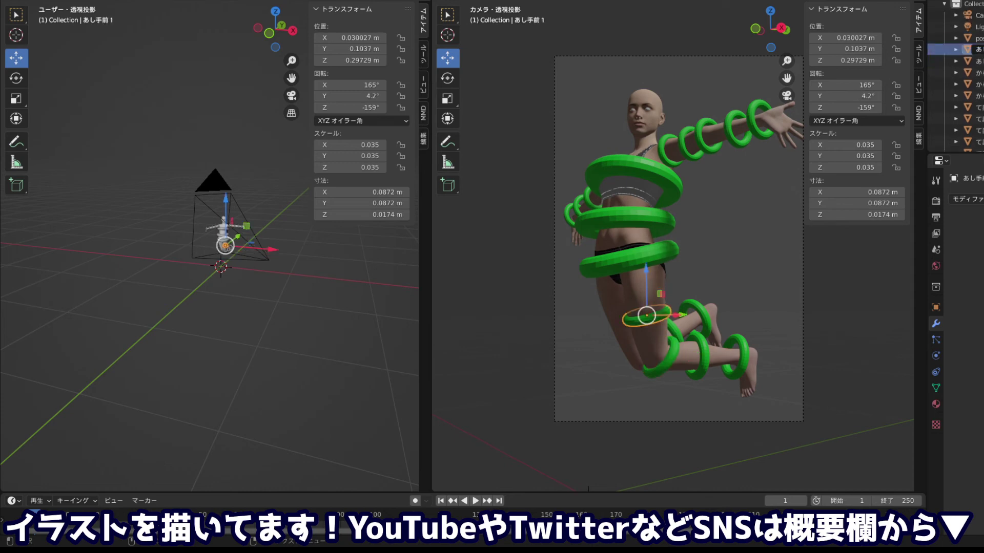
double_click(974, 49)
text(あし1)
key(Return)
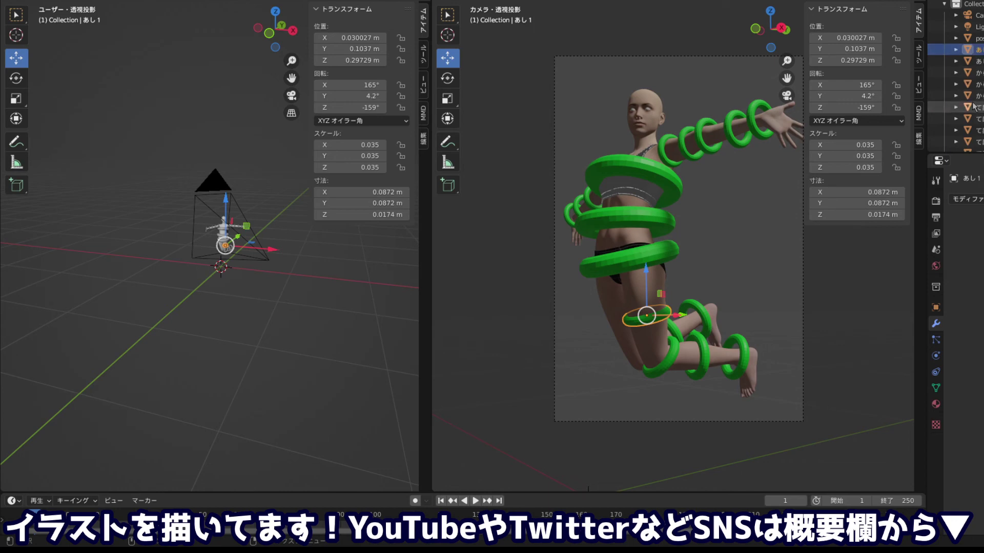
scroll(981, 91, down, 2)
click(979, 73)
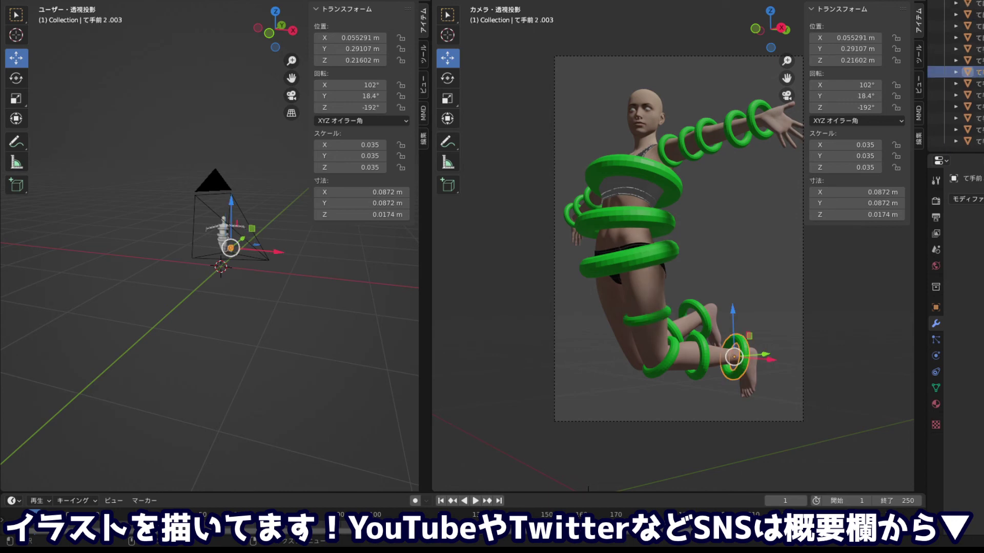
click(975, 84)
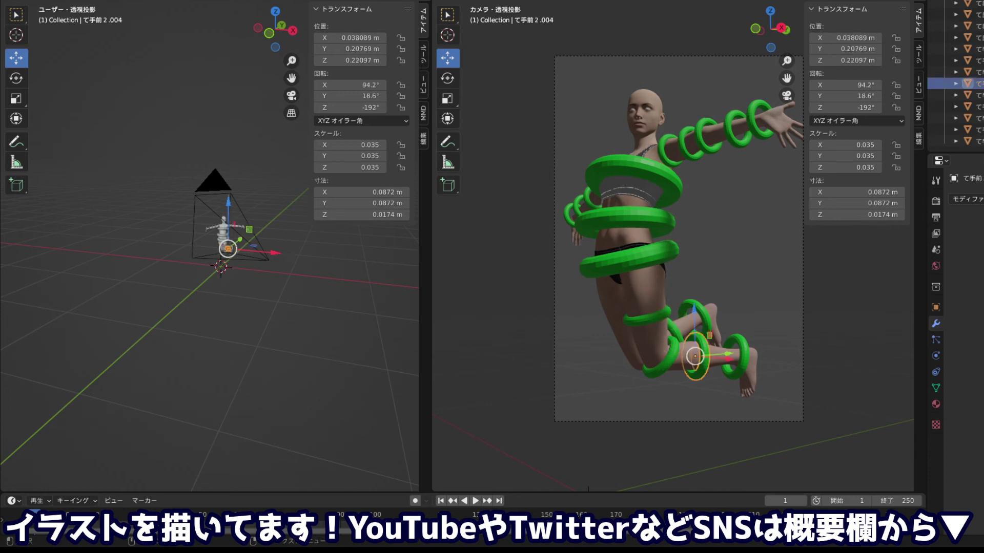
double_click(976, 84)
text(あ)
text(し3)
key(Return)
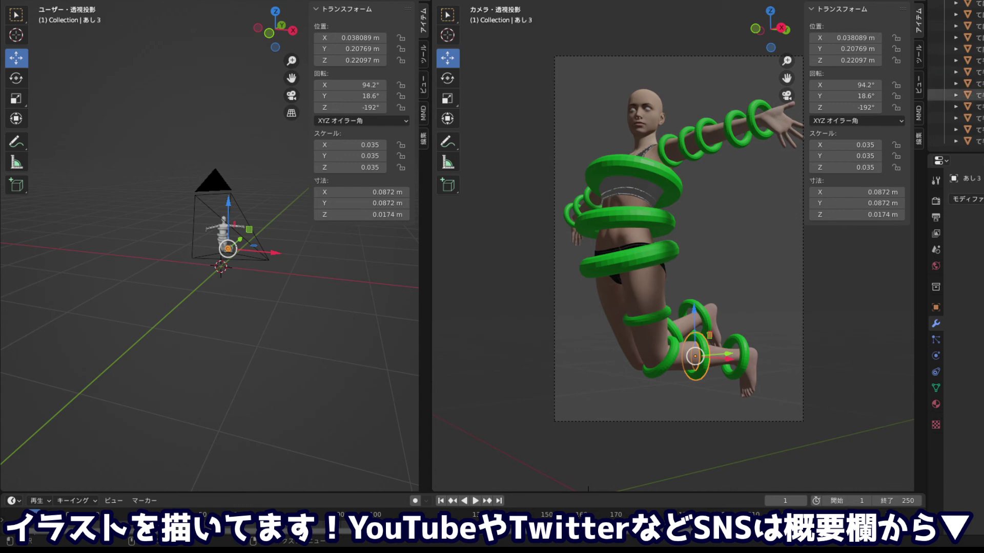
Rename the ankle ring to あし4 and the thigh ring て手前2.005 to あし5
click(971, 83)
double_click(976, 83)
text(あ)
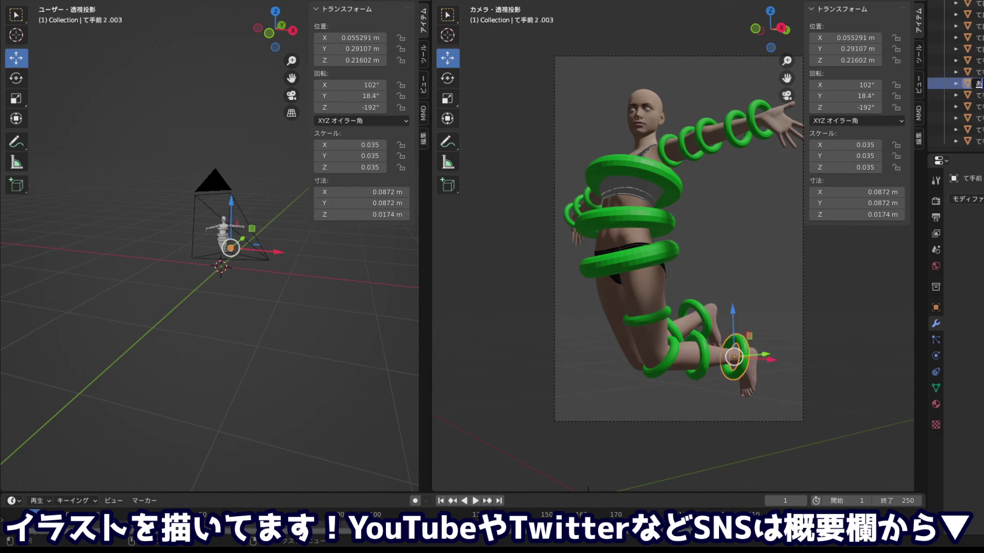
text(し4)
key(Return)
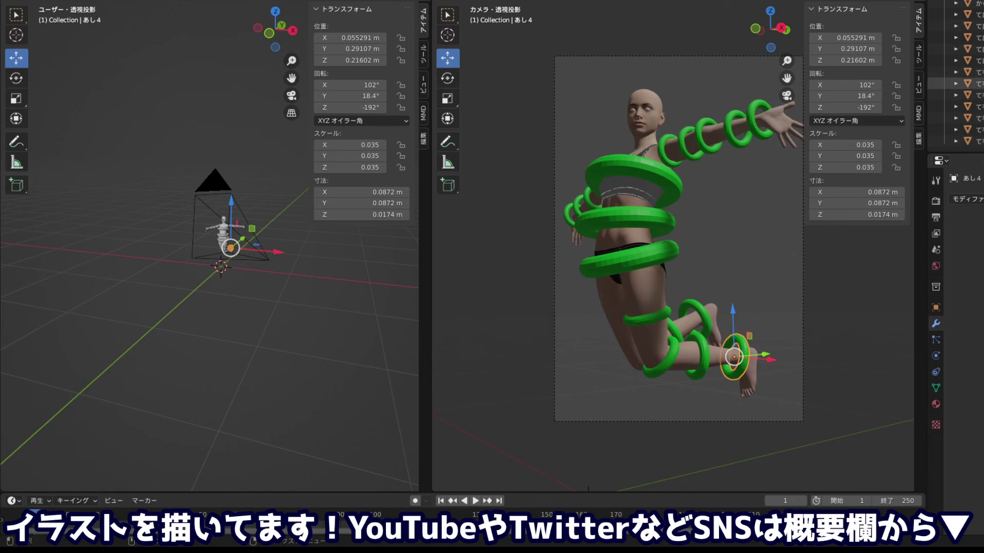
click(971, 95)
double_click(976, 94)
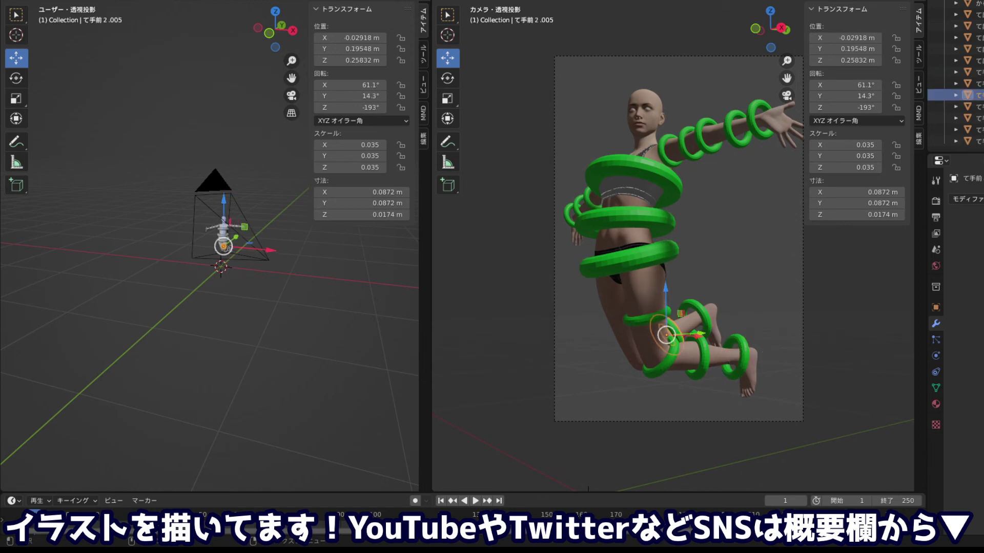
text(あ)
text(し5)
key(Return)
Browse the arm and leg rings in the Outliner to find the unnamed leg ring
click(971, 95)
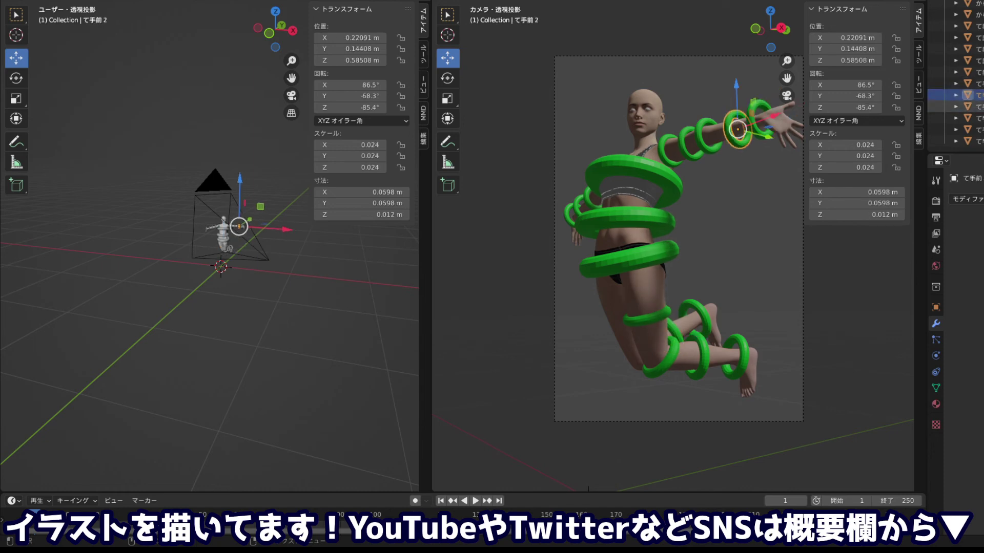
click(971, 106)
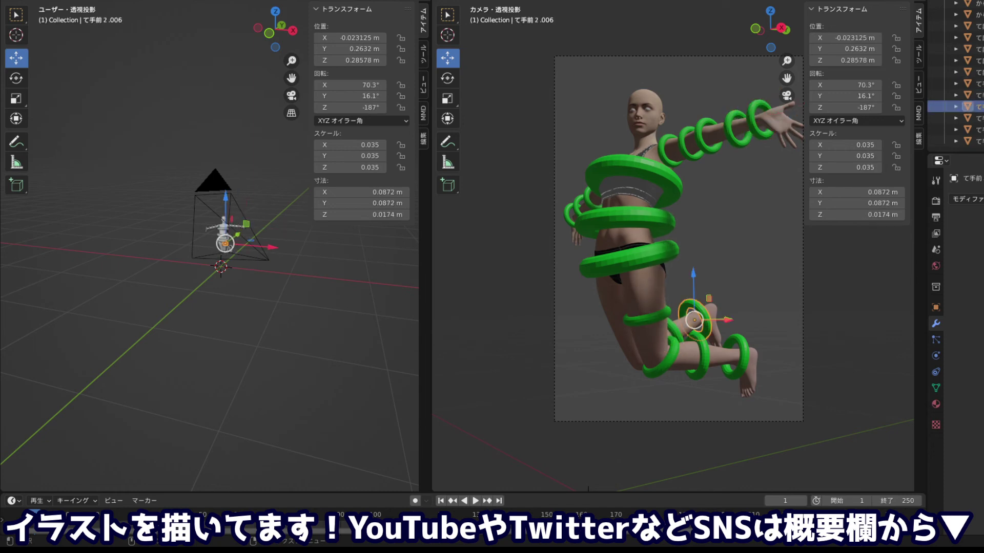
scroll(963, 26, up, 2)
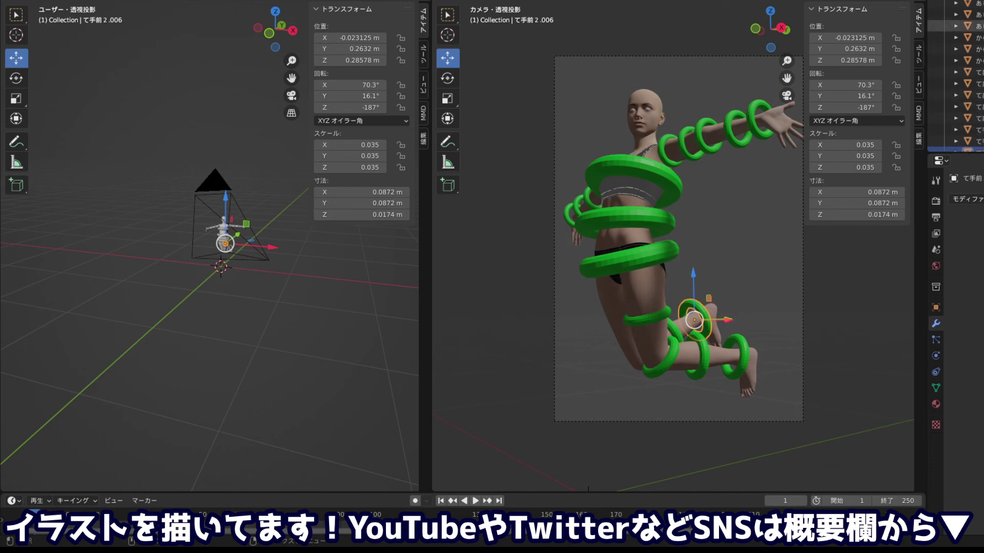
click(971, 26)
scroll(964, 26, down, 2)
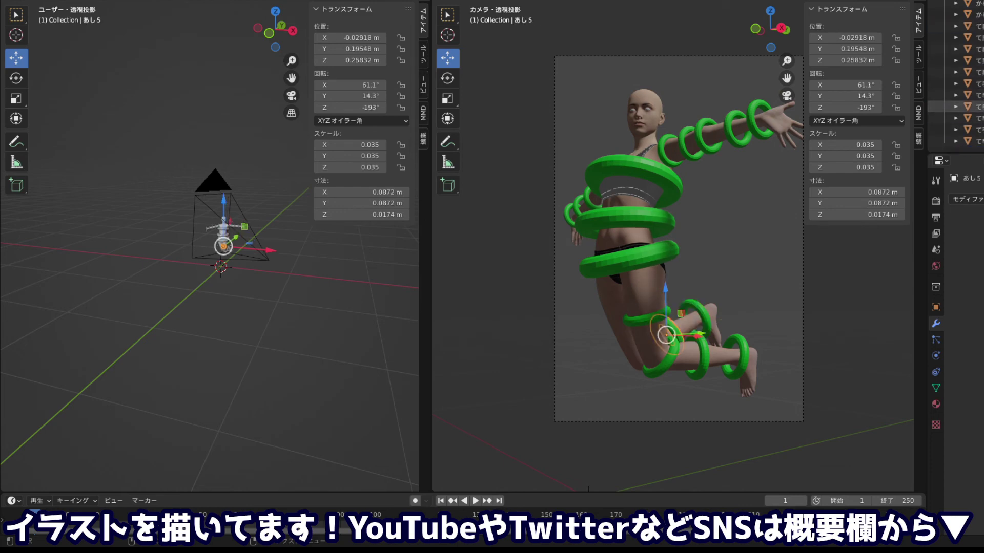
click(972, 118)
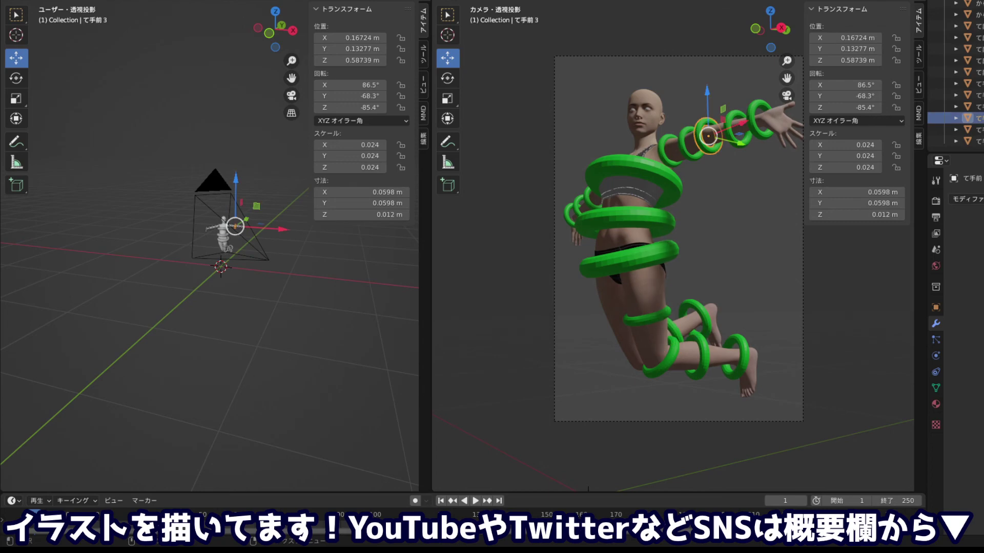
scroll(976, 77, up, 3)
click(979, 50)
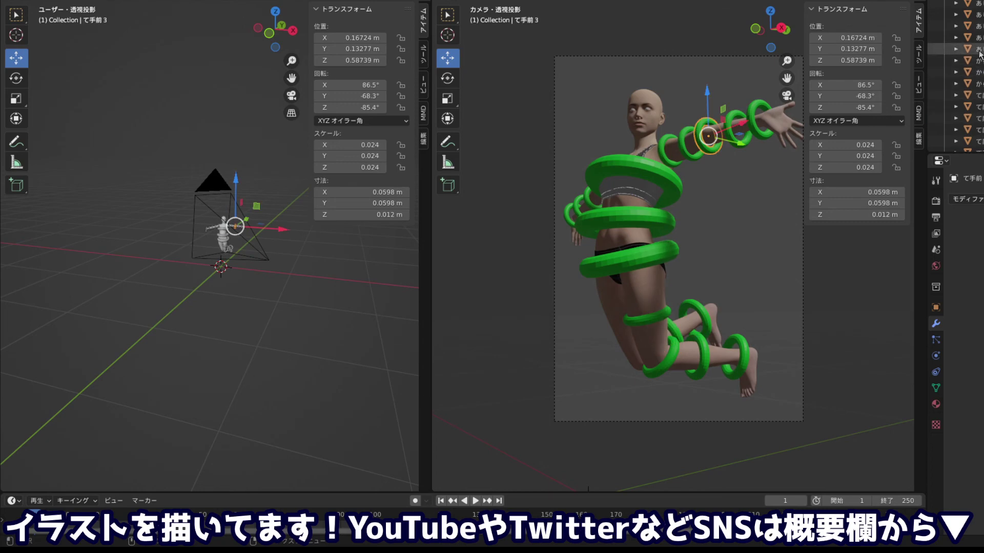
Rename the knee ring て手前2.006 to あし6 and reselect あし5
click(980, 38)
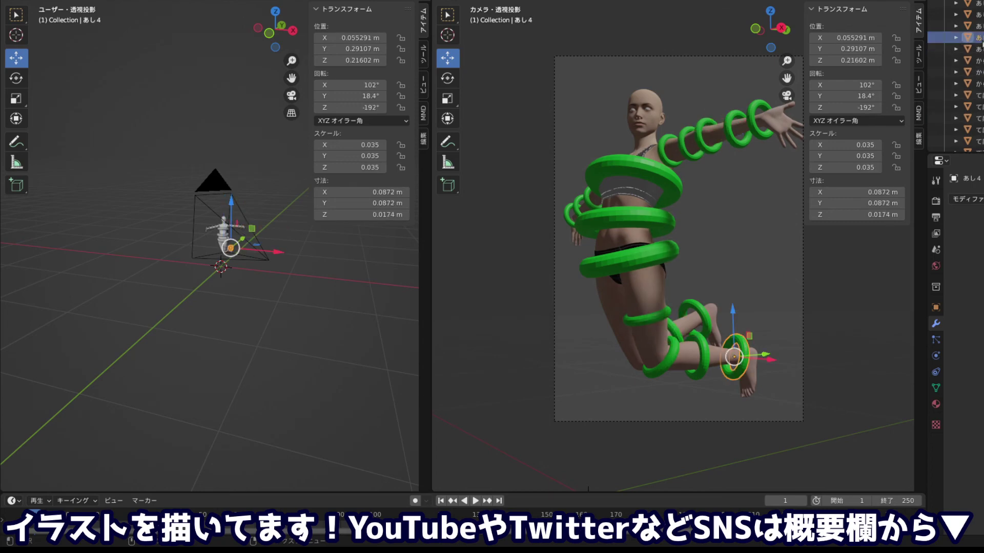
scroll(980, 77, down, 3)
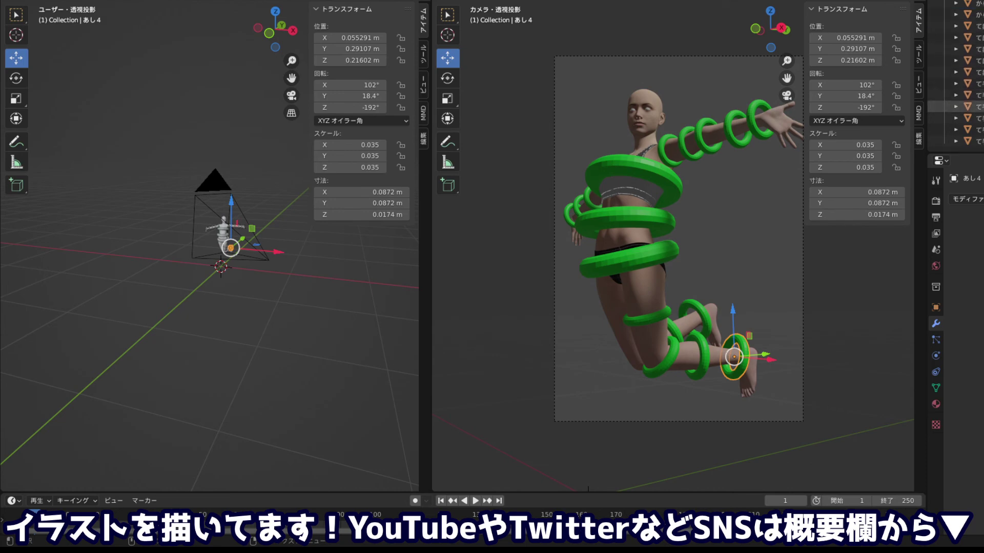
click(979, 94)
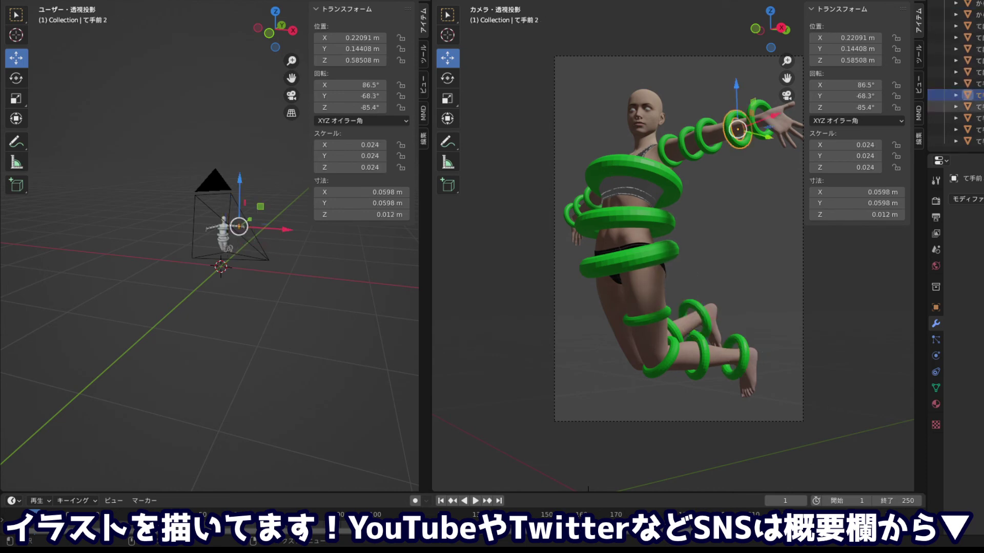
click(980, 118)
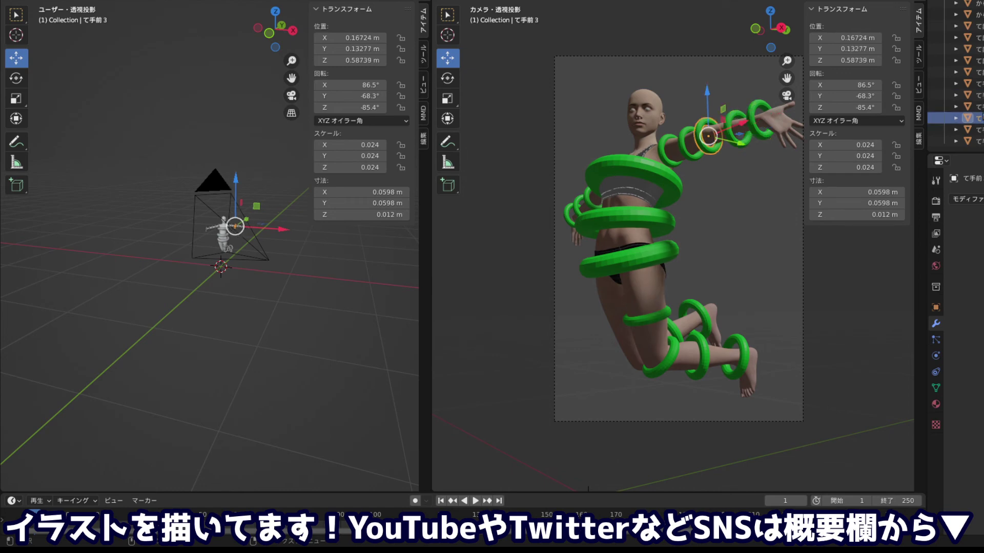
click(980, 84)
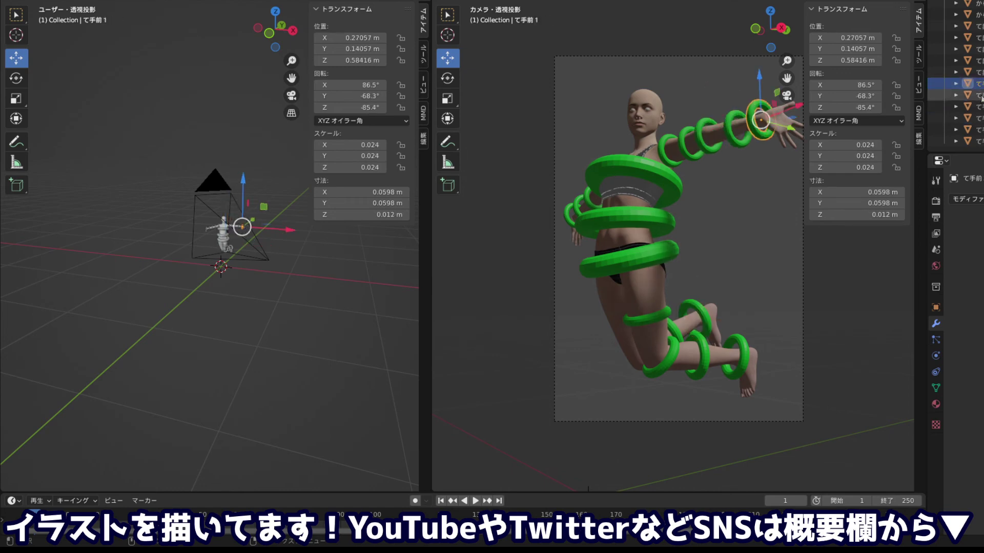
click(980, 94)
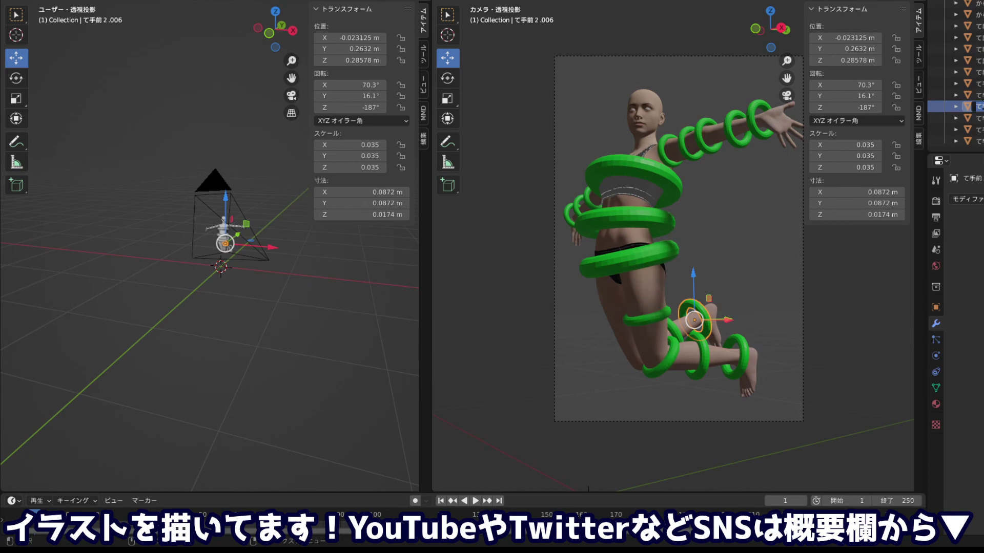
double_click(979, 106)
text(あ)
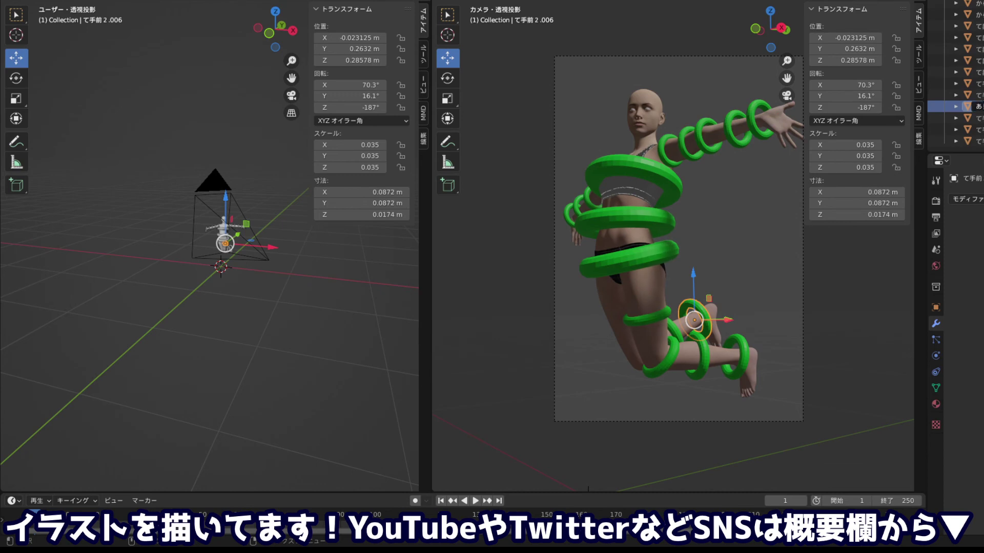
text(し6)
key(Return)
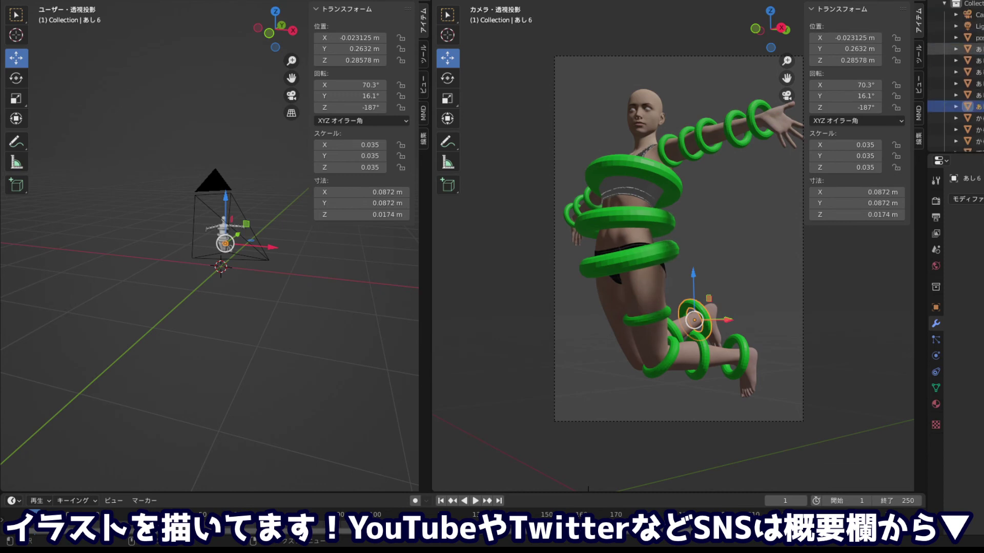
click(976, 95)
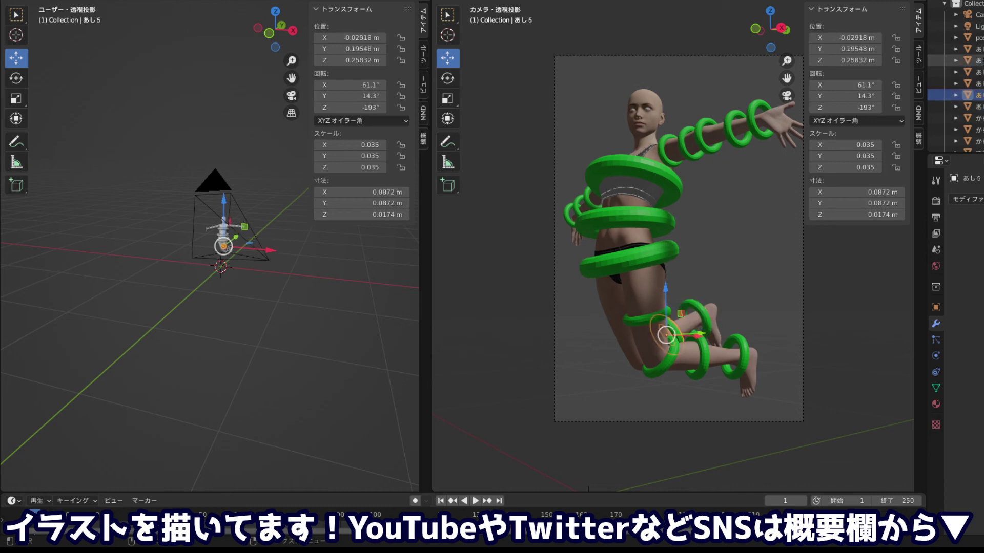
scroll(963, 72, down, 5)
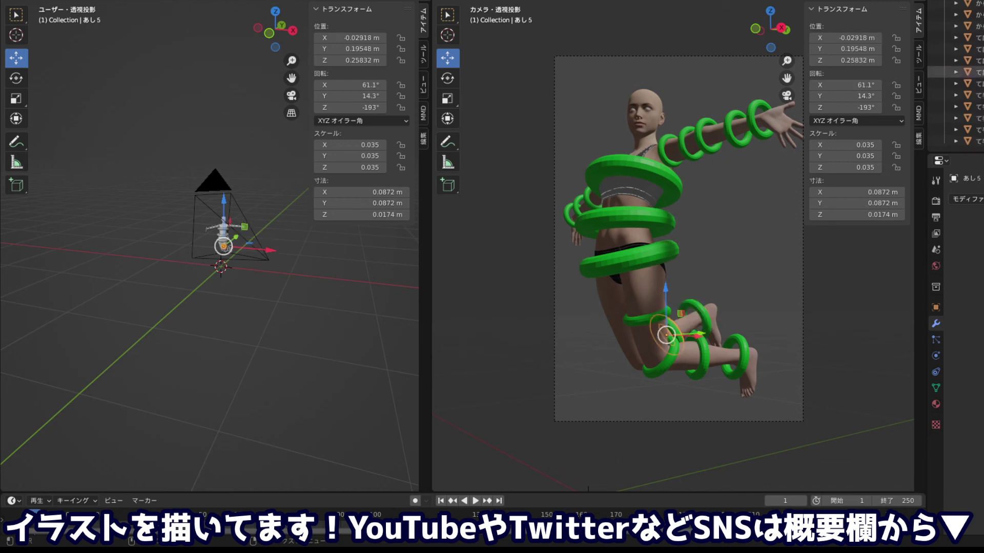
scroll(963, 83, up, 5)
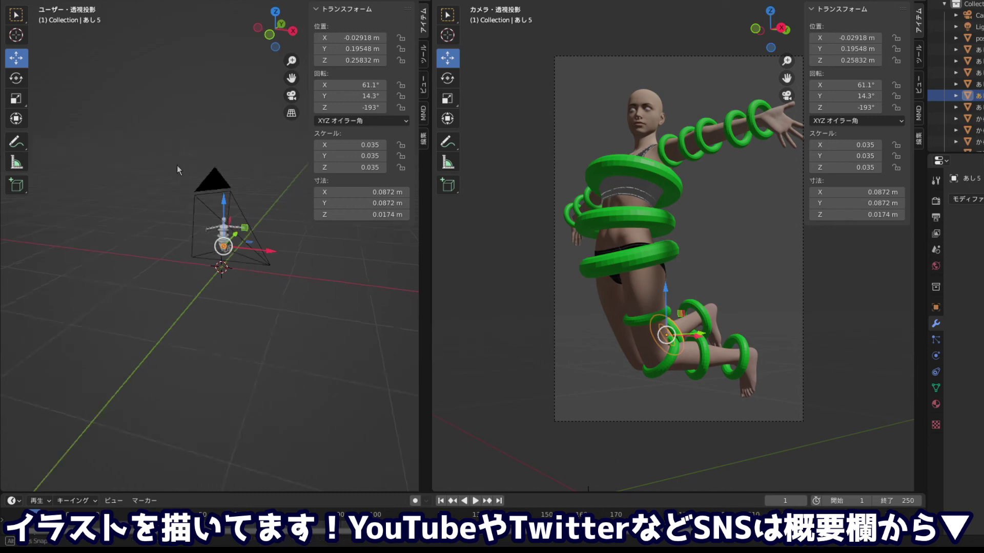
Select the scene light and move it to about X 2.0856, Y -1.9712, Z 3.8625 m
drag(176, 164, 217, 261)
click(976, 27)
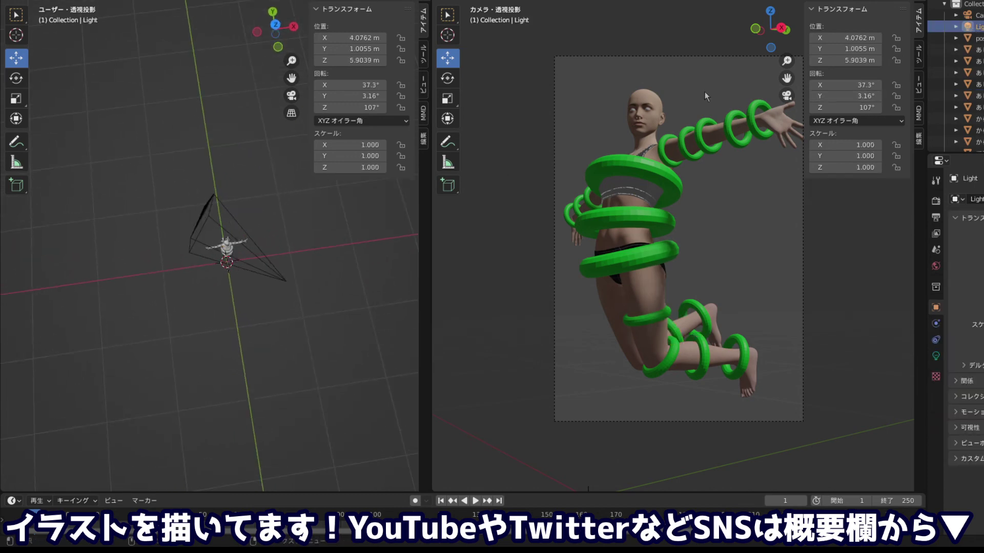
mouse_move(199, 212)
mouse_down()
mouse_move(140, 270)
mouse_move(146, 145)
mouse_up()
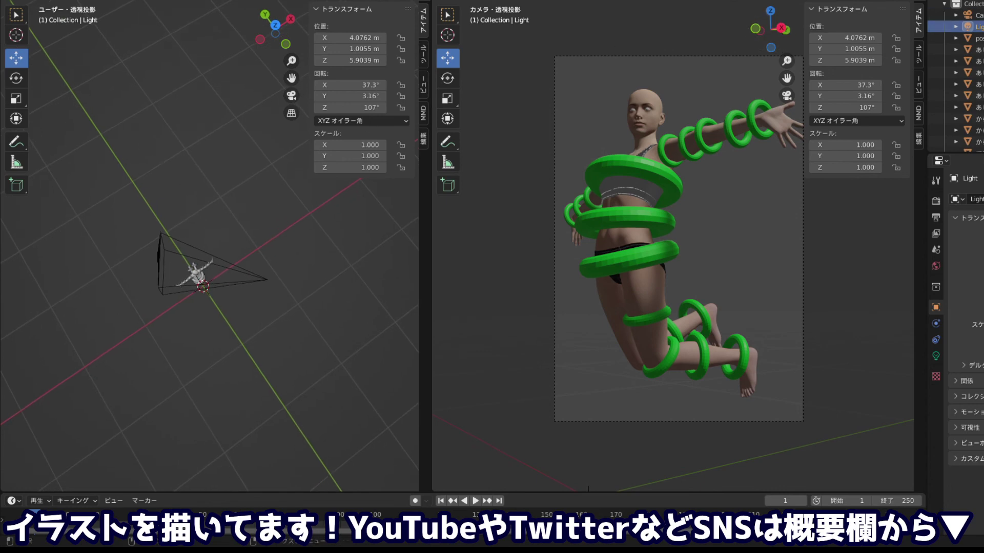
mouse_move(228, 214)
mouse_down()
mouse_move(189, 88)
mouse_move(149, 174)
mouse_move(174, 232)
mouse_move(147, 228)
mouse_move(235, 176)
mouse_up()
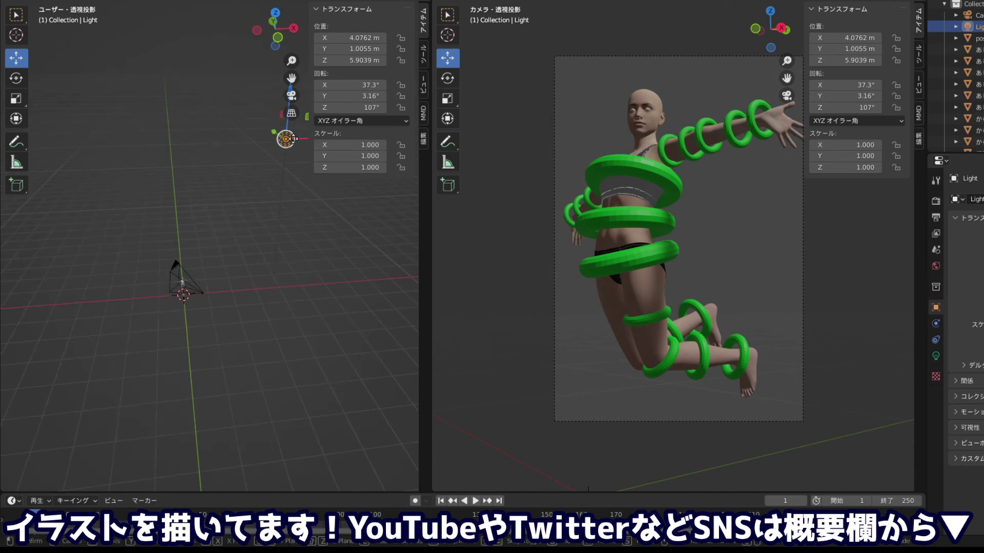
mouse_move(308, 142)
mouse_down()
mouse_move(181, 143)
mouse_move(242, 145)
mouse_move(190, 217)
mouse_move(284, 236)
mouse_move(195, 139)
mouse_move(283, 157)
mouse_move(270, 156)
mouse_up()
mouse_move(252, 219)
mouse_down()
mouse_move(148, 207)
mouse_move(102, 163)
mouse_move(127, 248)
mouse_move(200, 219)
mouse_move(184, 212)
mouse_move(204, 216)
mouse_move(162, 202)
mouse_move(177, 229)
mouse_up()
key(z)
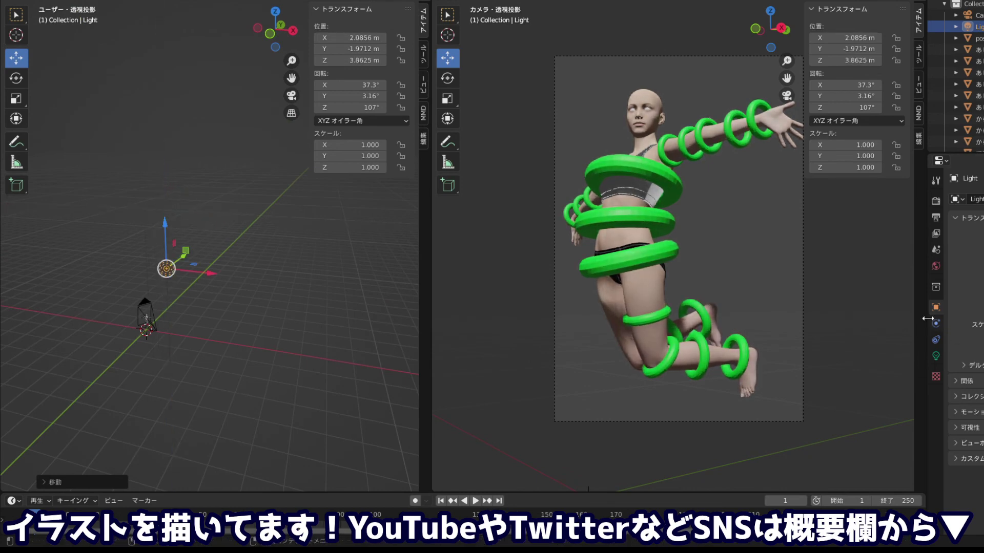
Make the light a point light, switch to grey solid shading, and hide the torso and leg rings
click(935, 356)
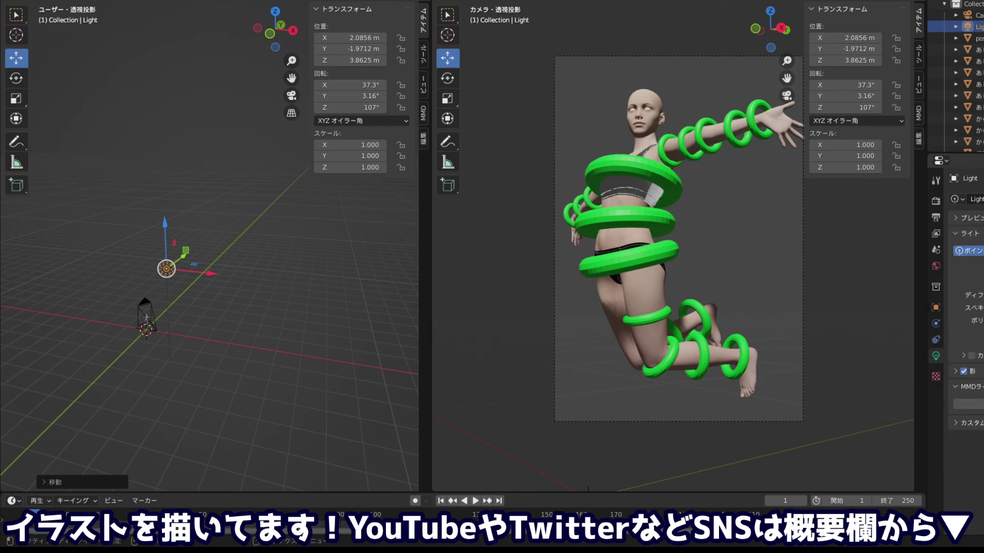
click(969, 250)
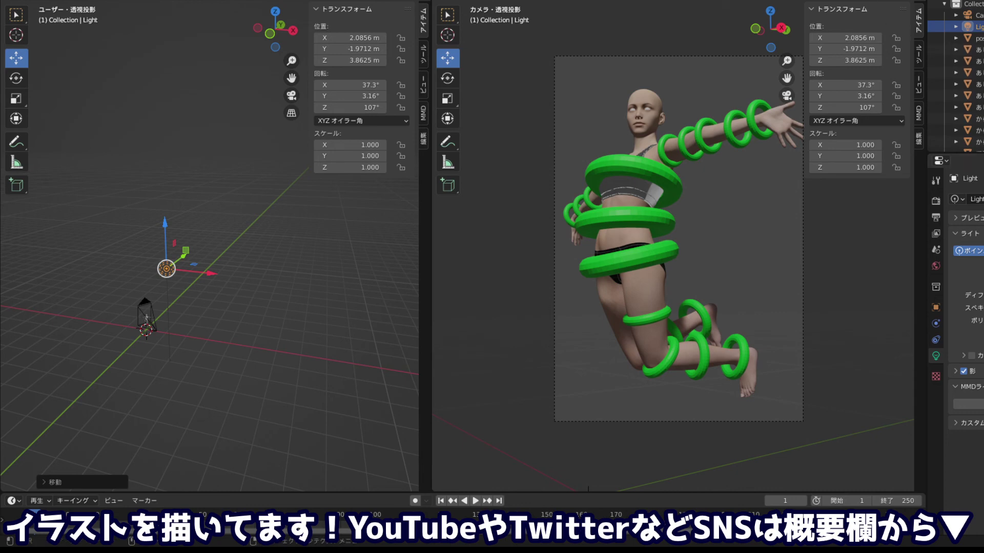
key(z)
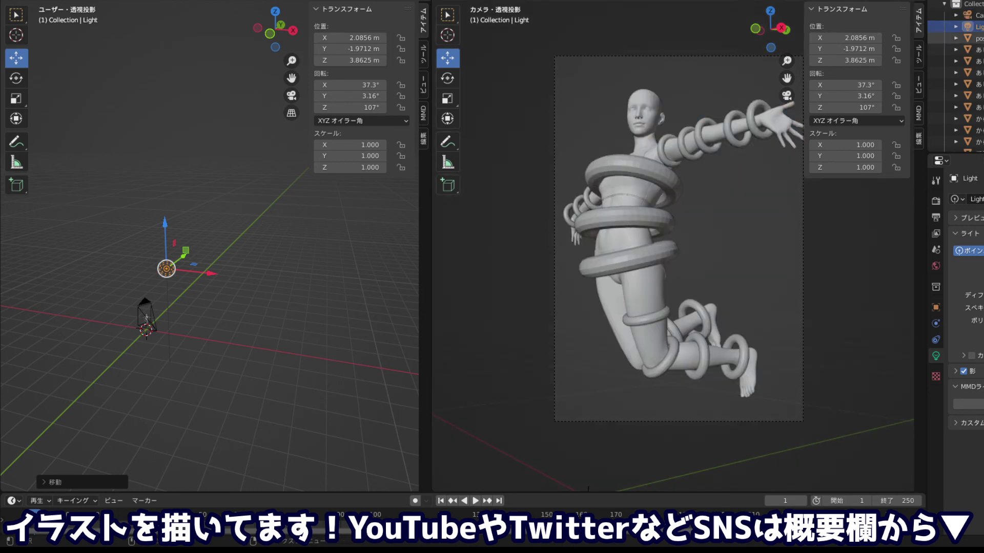
key(h)
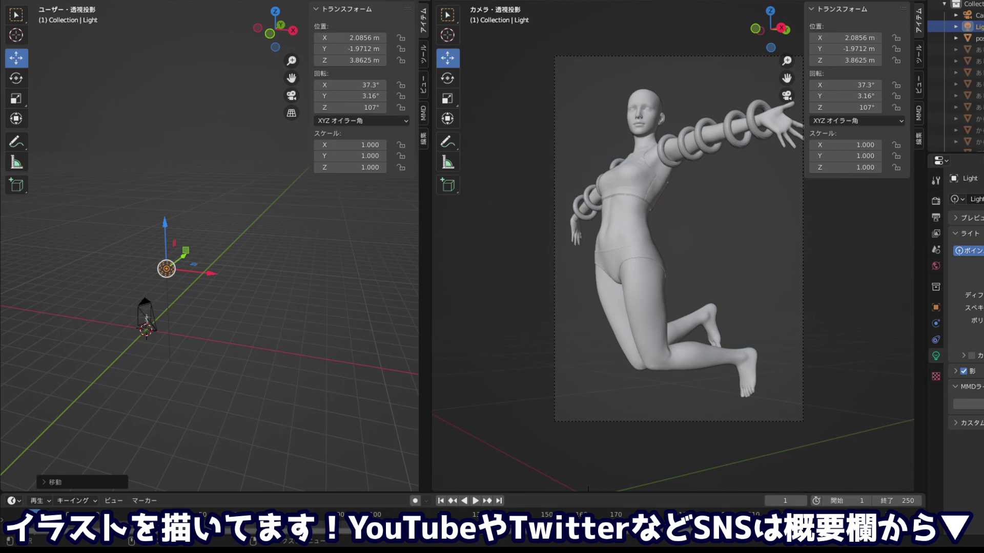
scroll(963, 77, down, 5)
Hide the arm rings, widen the camera view to inspect it, then restore the side-by-side split
scroll(963, 62, down, 1)
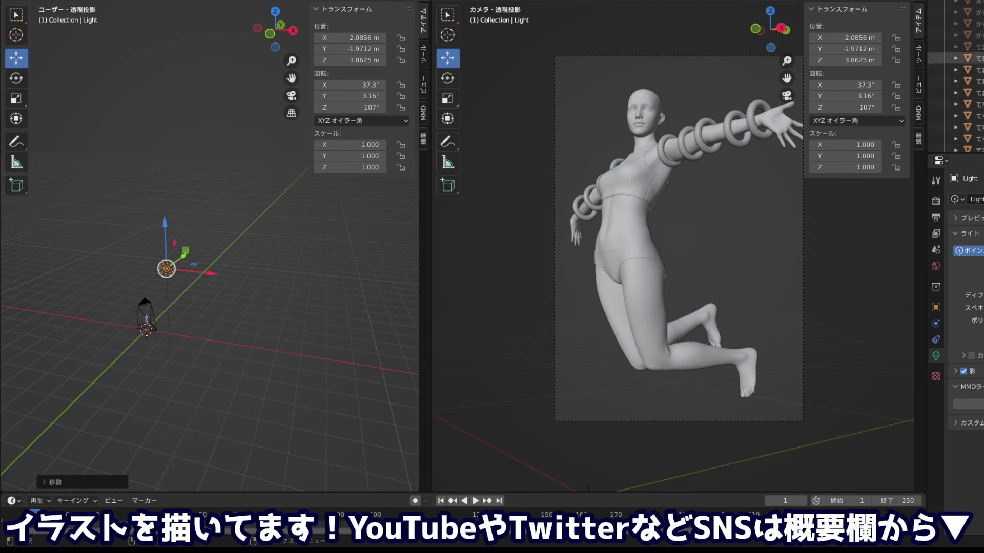
key(h)
key(h)
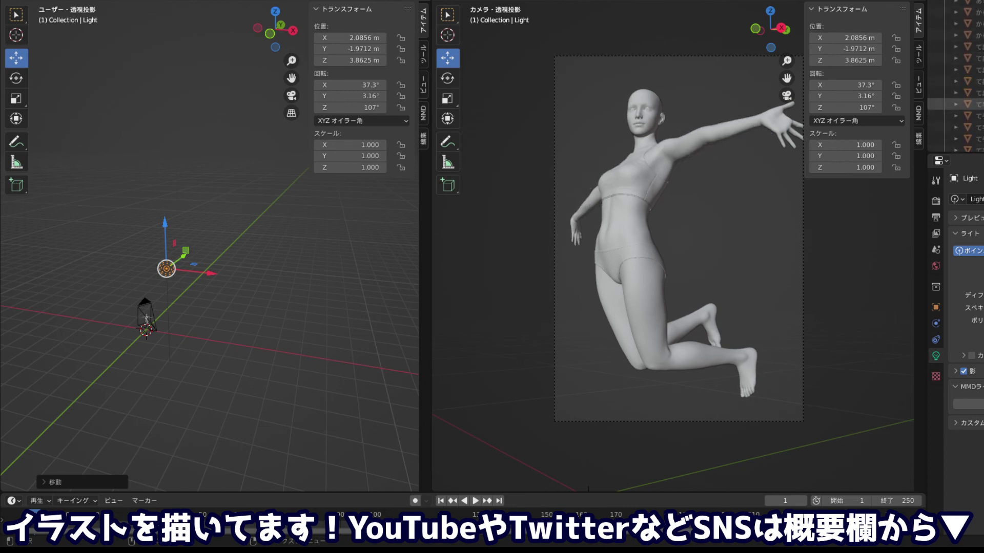
scroll(963, 97, down, 1)
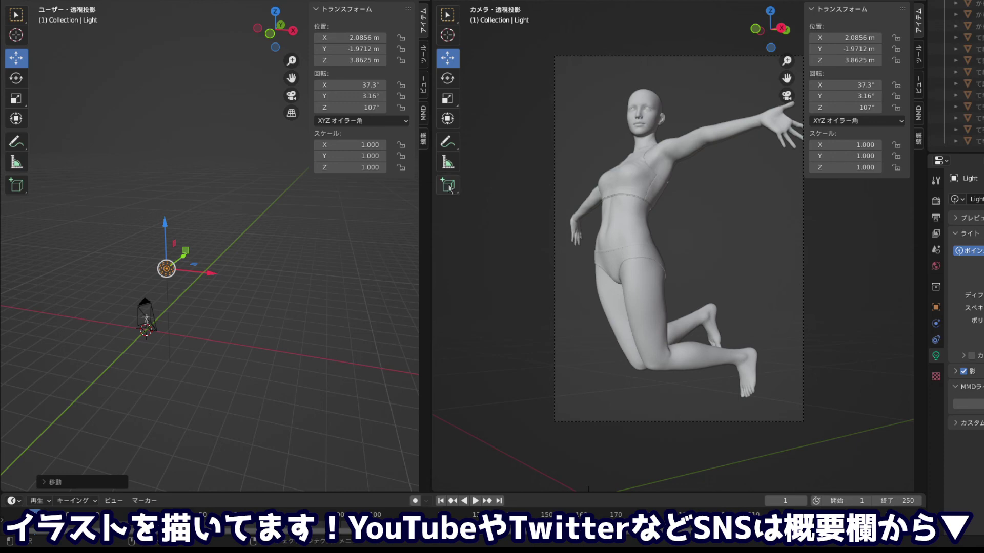
drag(425, 216, 82, 256)
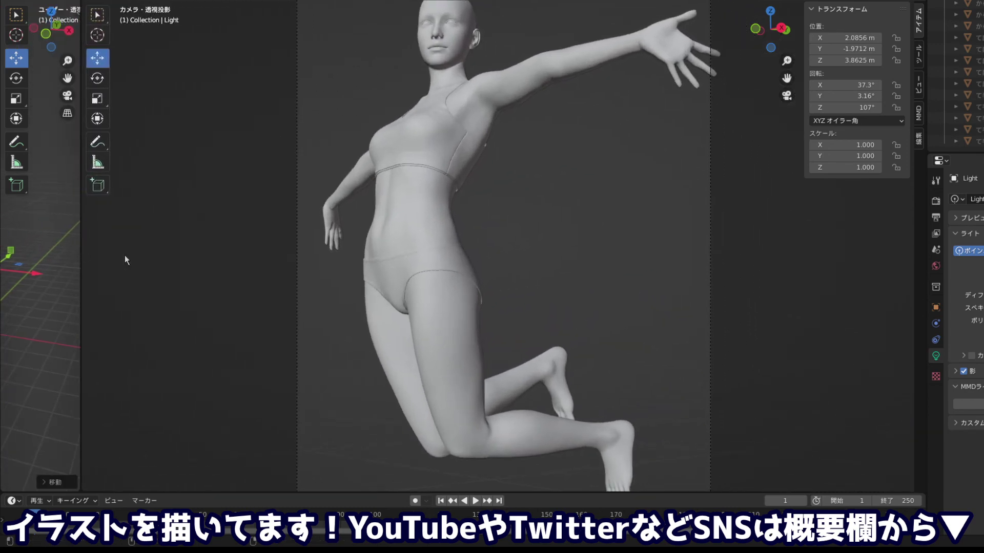
scroll(518, 197, down, 3)
scroll(518, 200, up, 1)
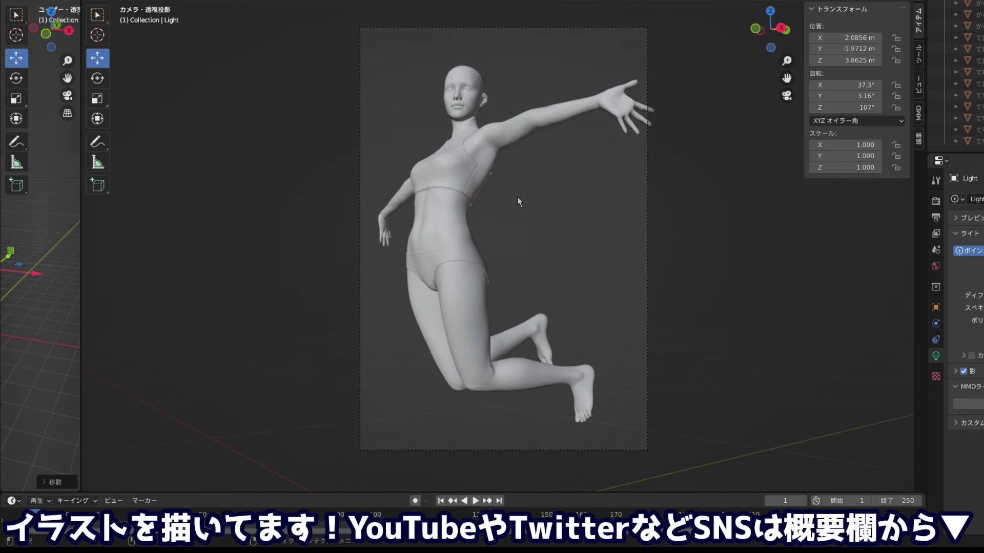
scroll(517, 200, up, 1)
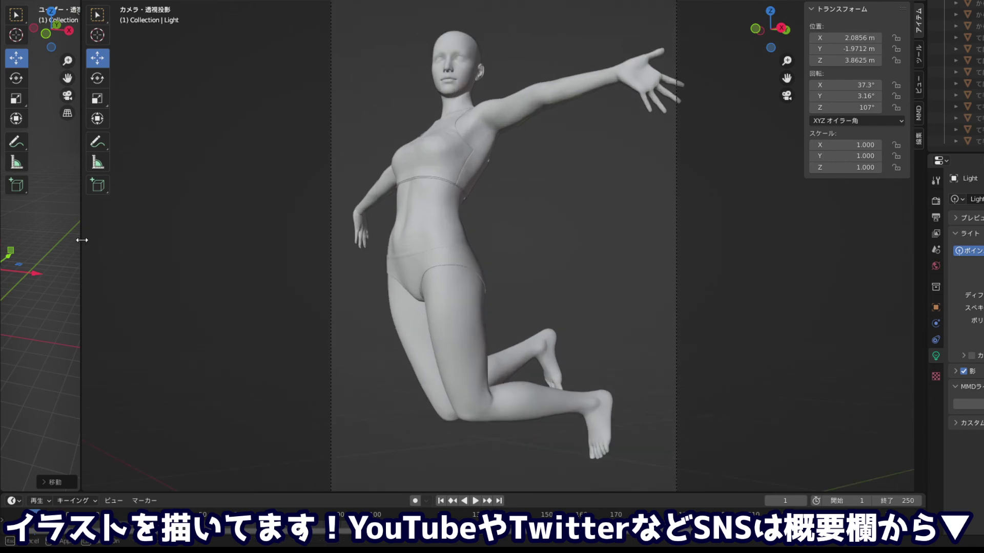
drag(82, 247, 533, 246)
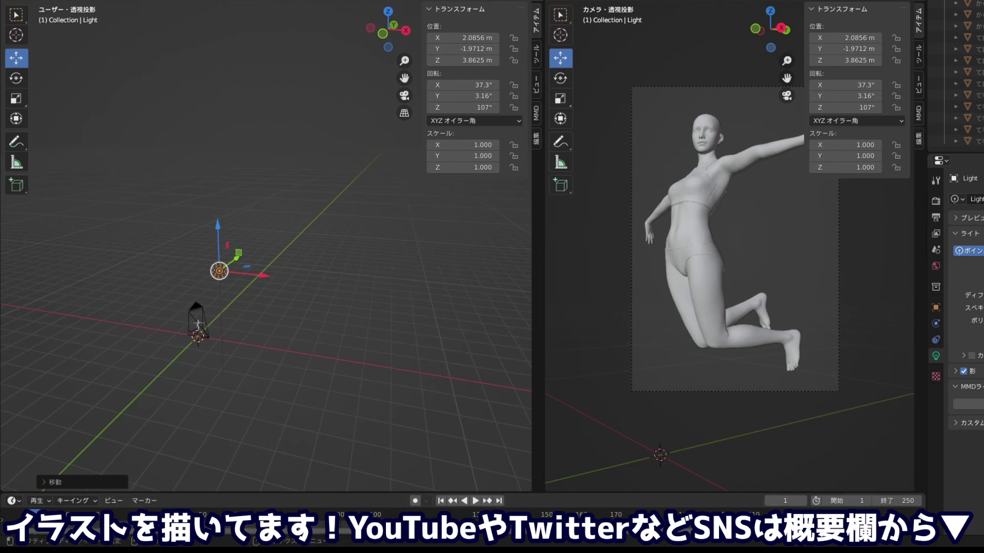
Set the left view to Front Orthographic, zoomed and panned toward the light and camera
drag(244, 219, 184, 306)
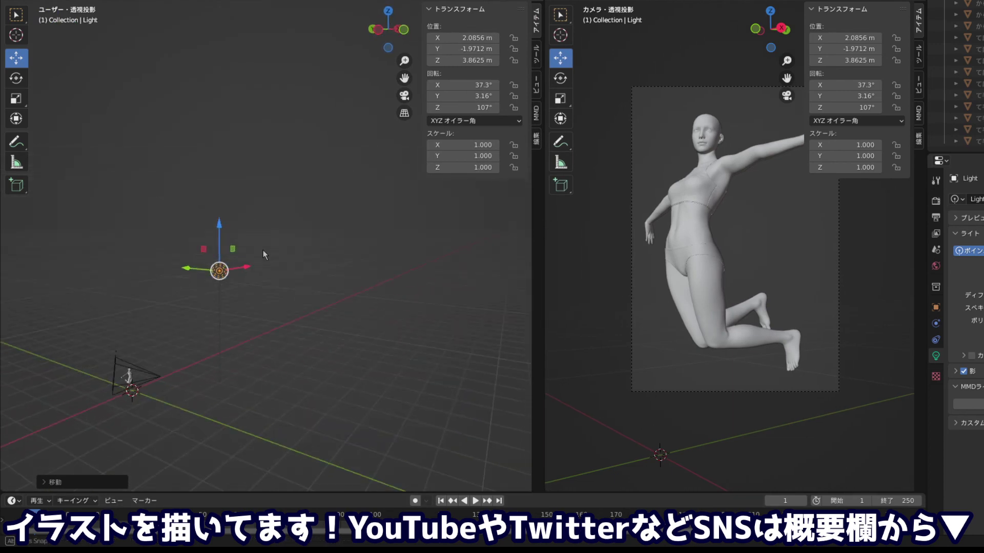
click(399, 32)
scroll(119, 126, up, 2)
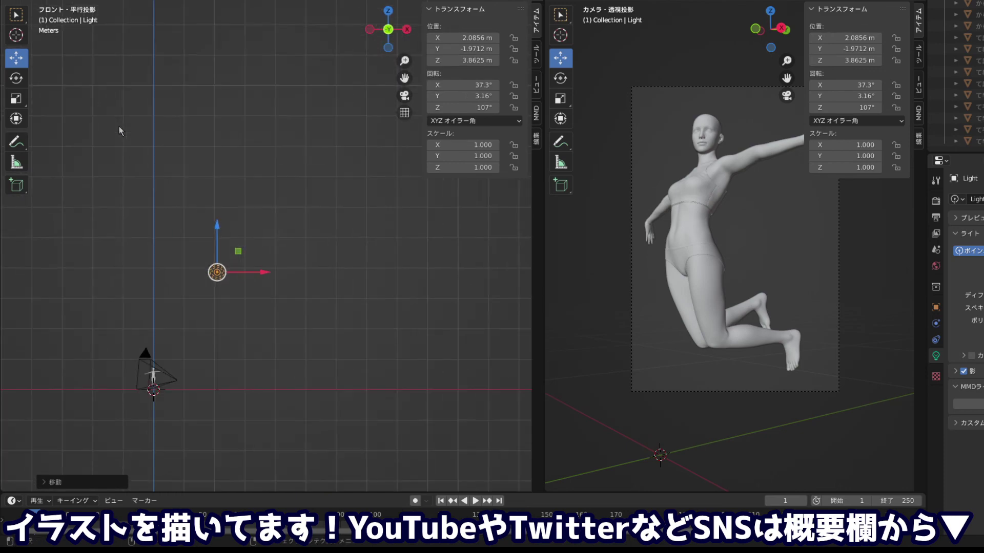
scroll(119, 126, up, 2)
mouse_move(134, 160)
mouse_down()
mouse_move(251, 147)
mouse_move(286, 112)
mouse_up()
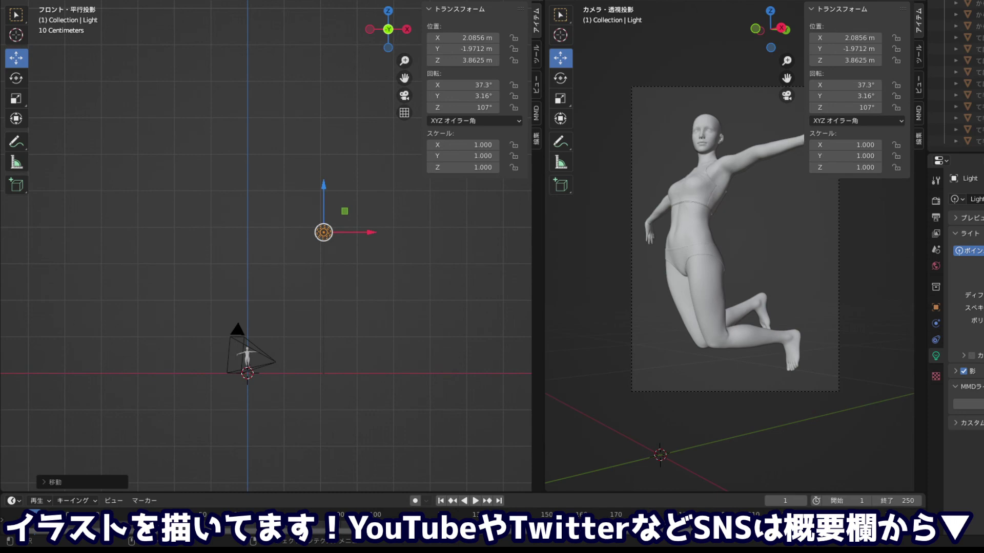
Bring up the Add menu's Mesh shape list
click(154, 1)
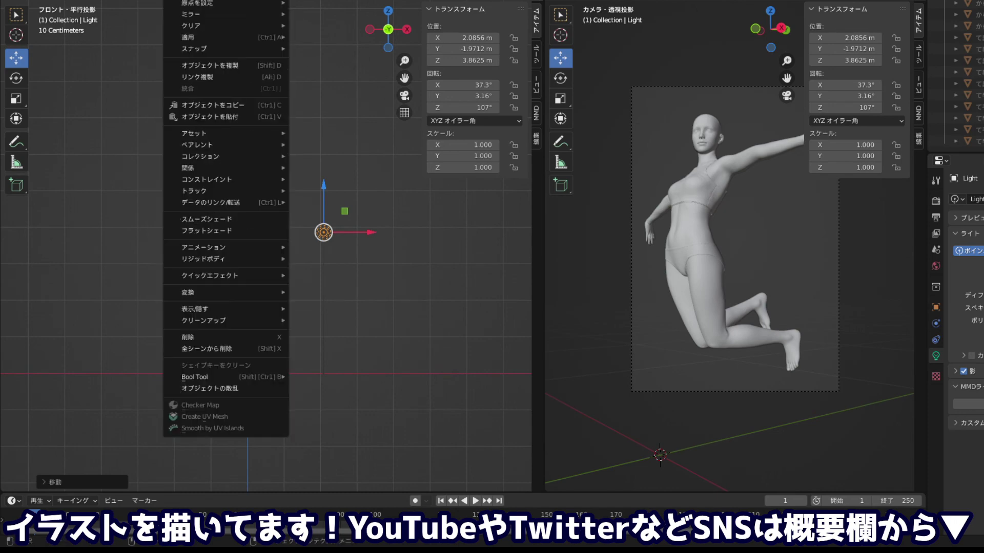
key(Escape)
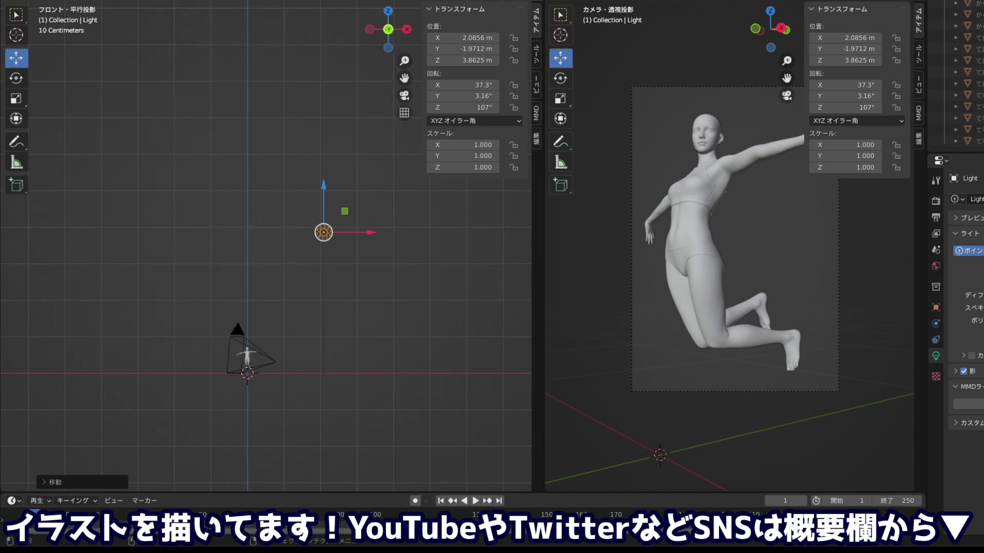
key(shift+a)
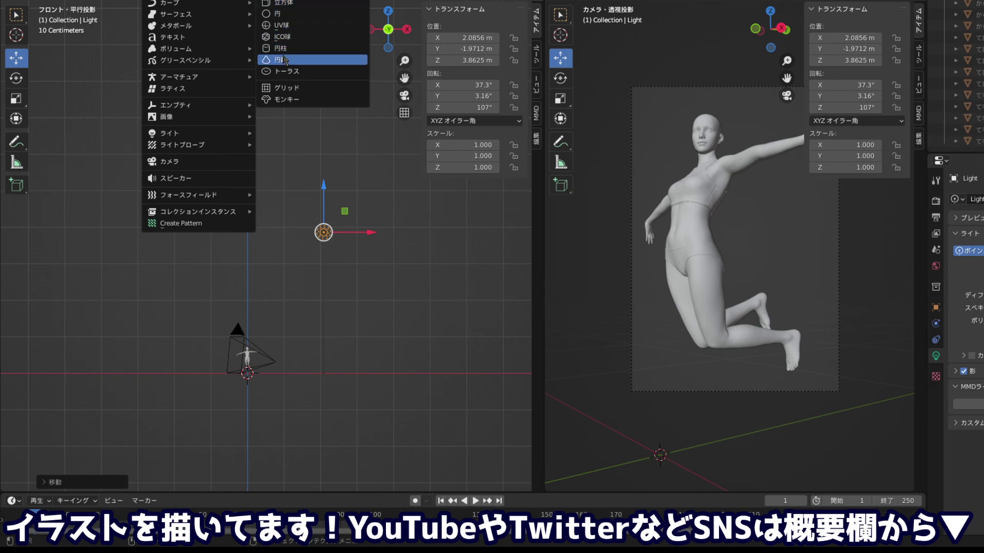
key(Escape)
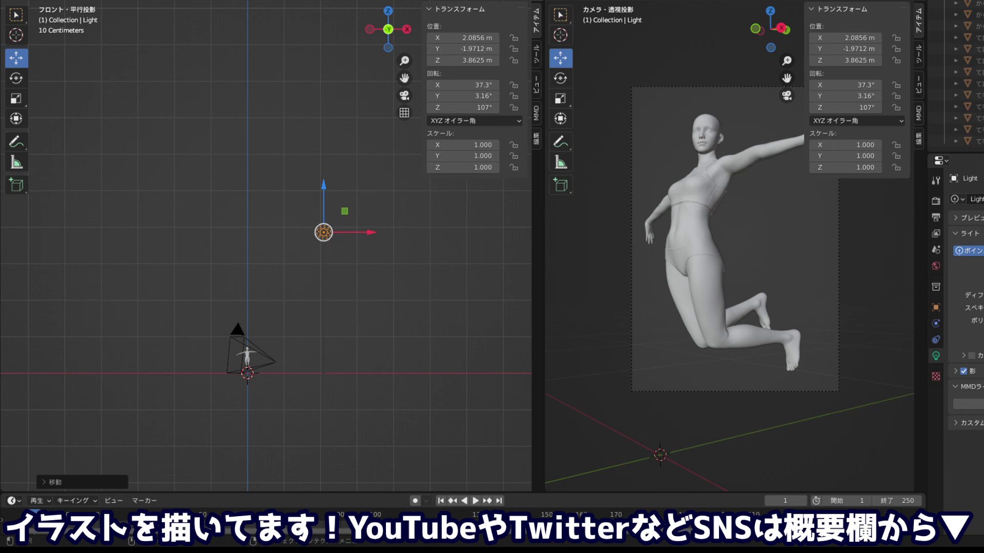
click(154, 0)
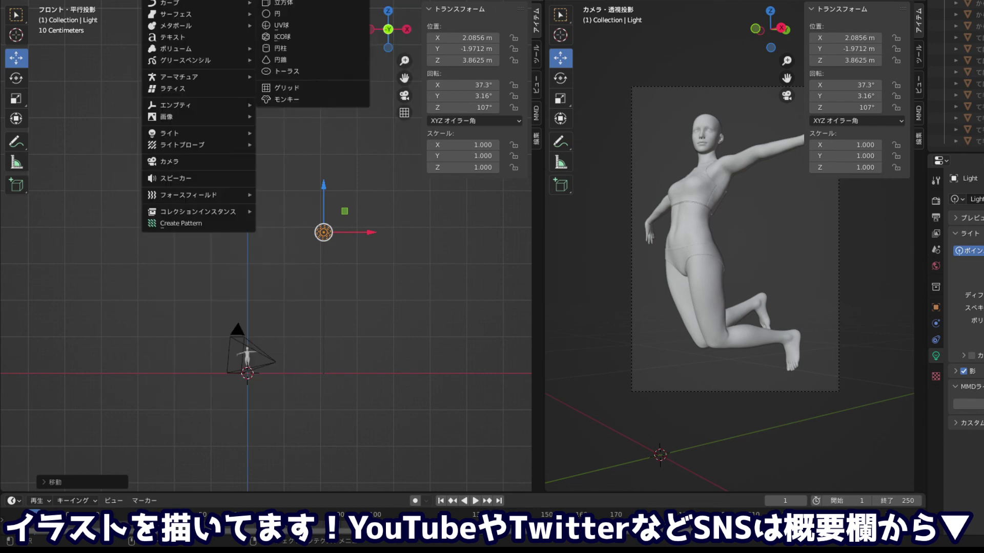
Add a 2 m plane and rotate it 90° about X so it stands upright
click(292, 18)
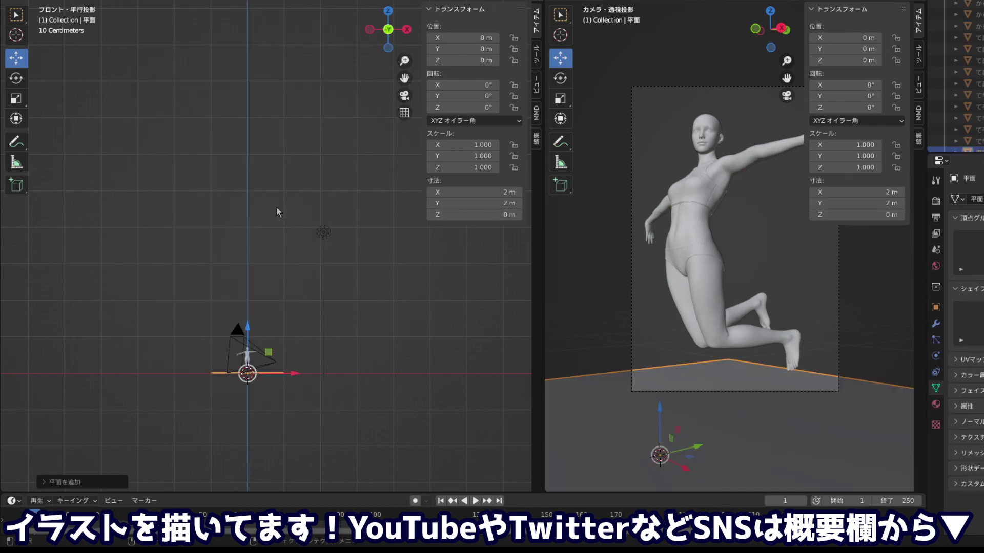
key(r)
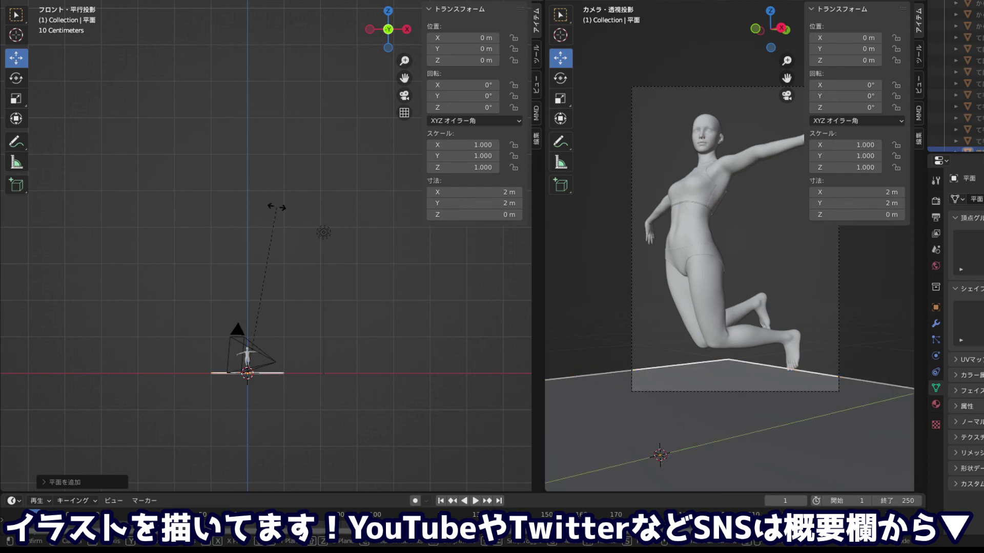
right_click(276, 208)
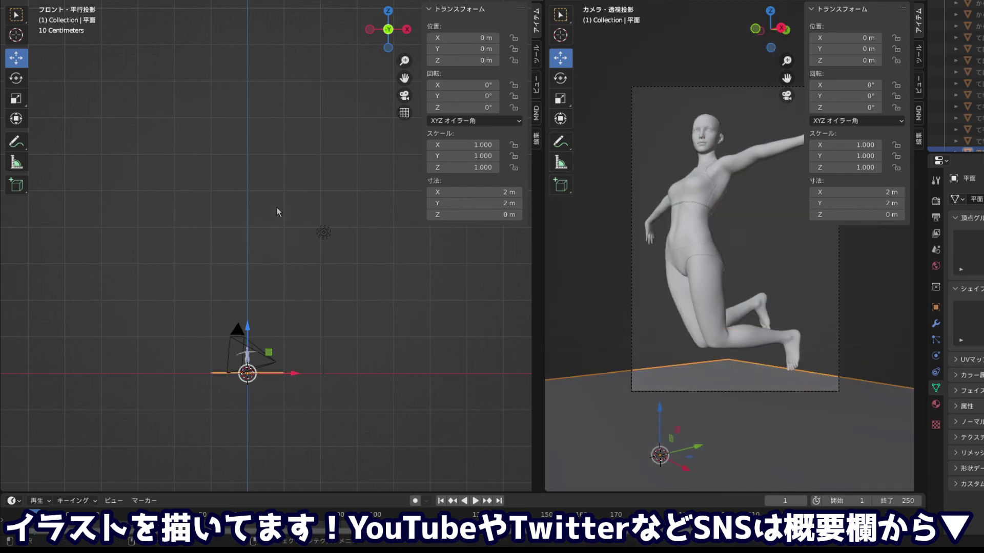
key(r)
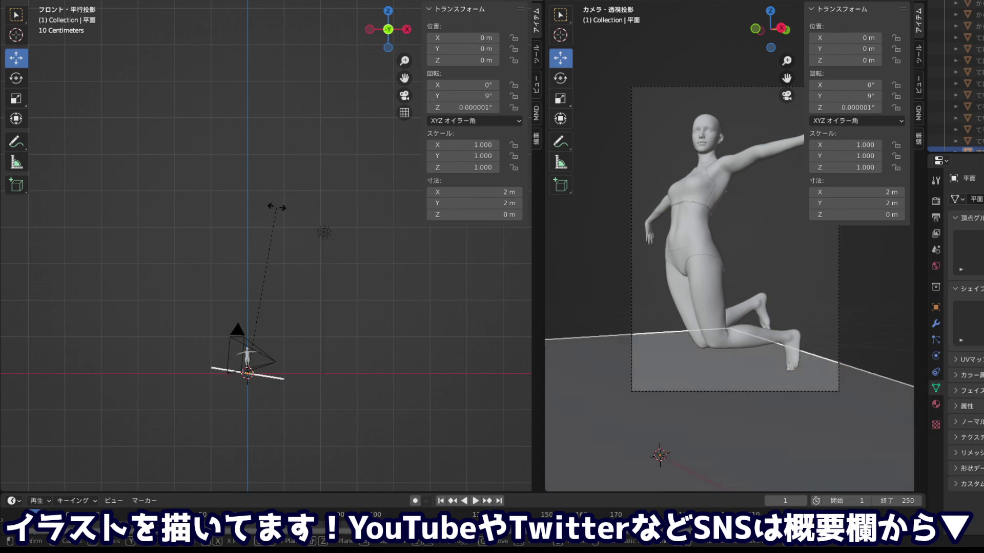
text(x90)
key(Return)
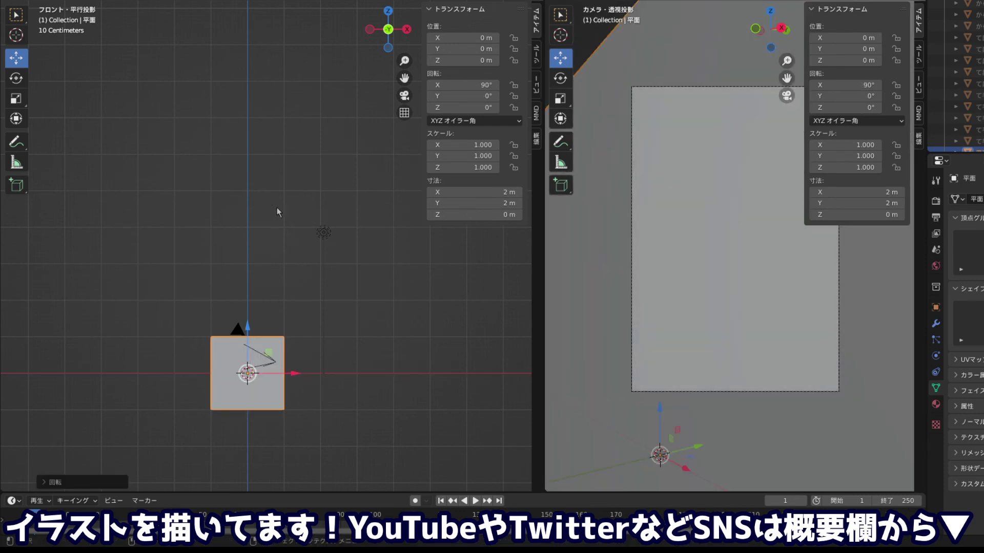
Move the plane back to Y 1.8121 m and raise it to Z 2.8224 m
drag(332, 338, 183, 330)
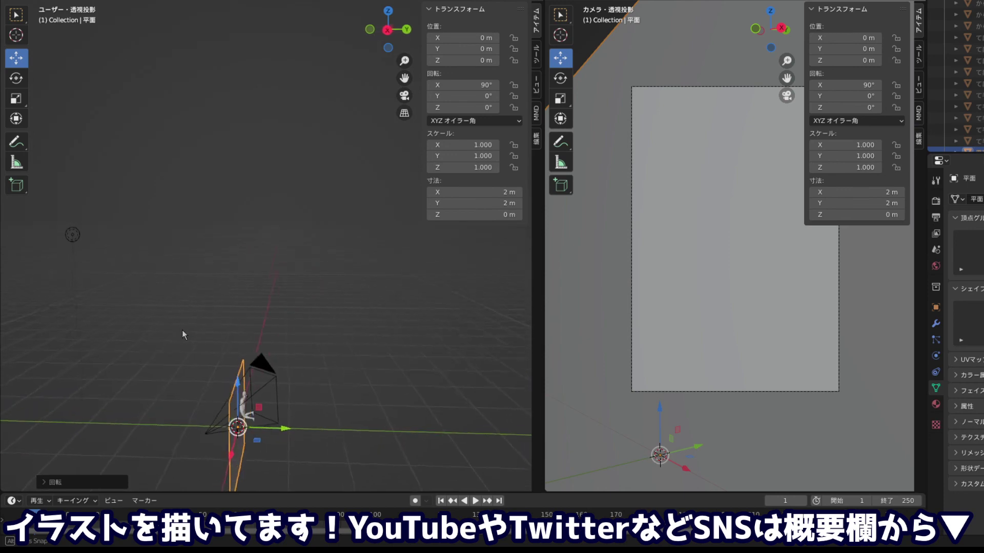
drag(283, 428, 375, 398)
key(KP_1)
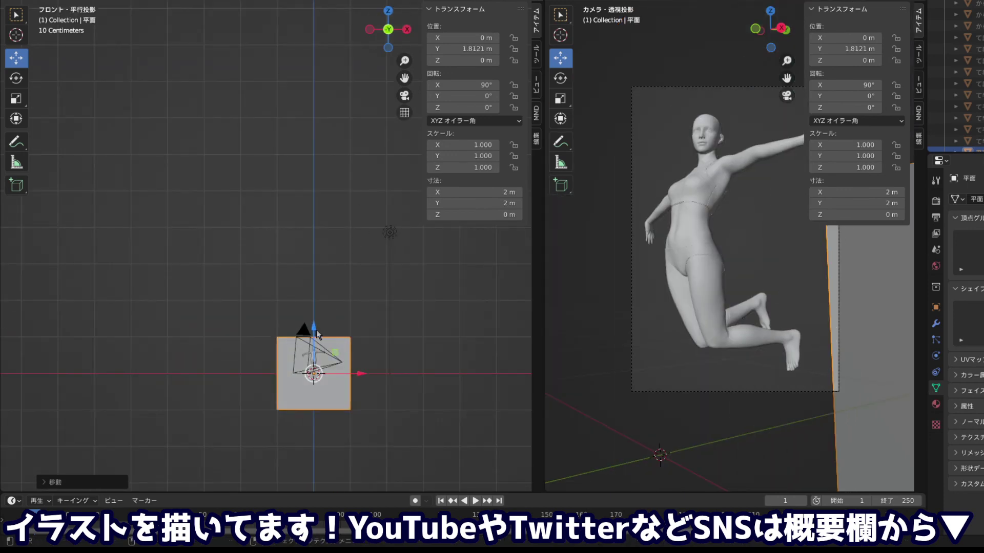
drag(316, 330, 316, 227)
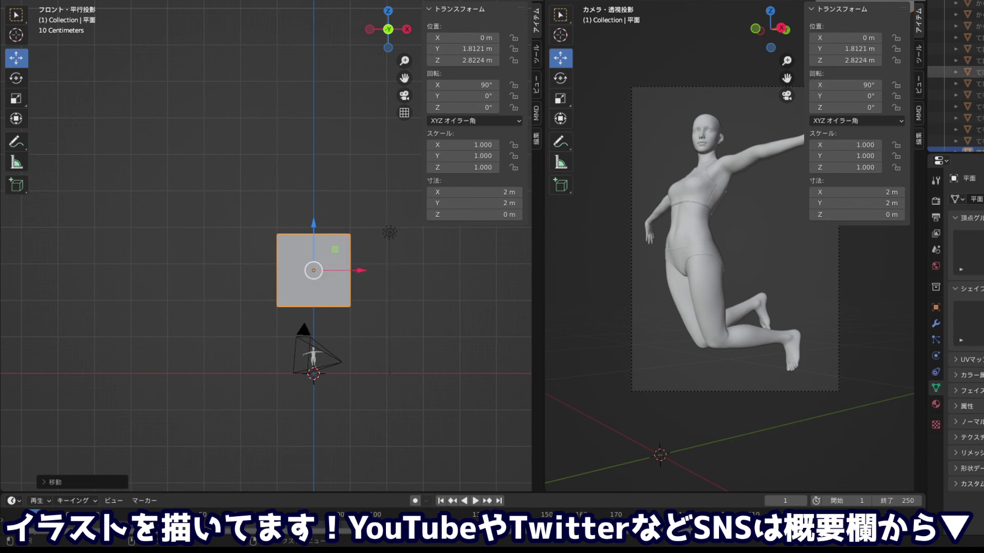
Rotate the plane 45° about Y so it shows as a diamond in front view
click(975, 61)
click(978, 141)
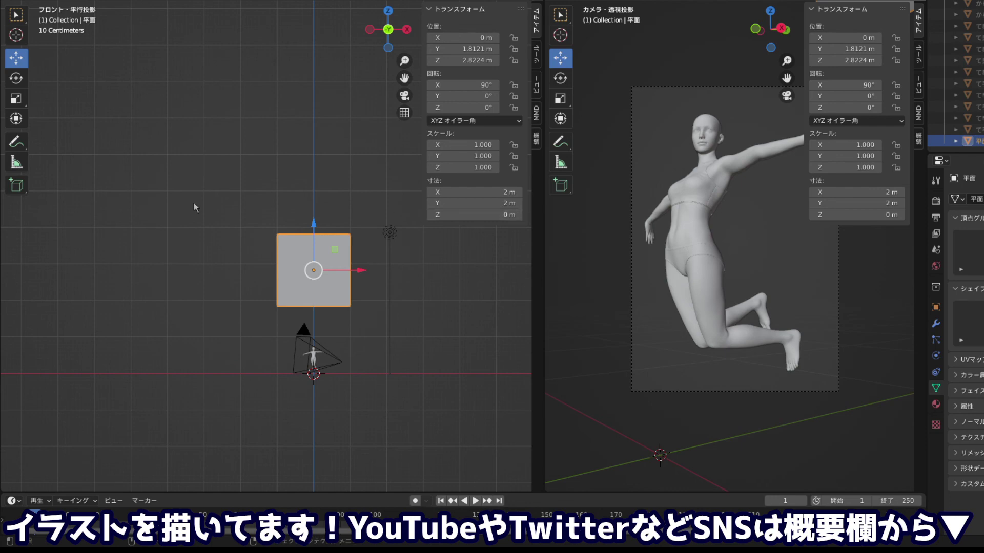
text(r)
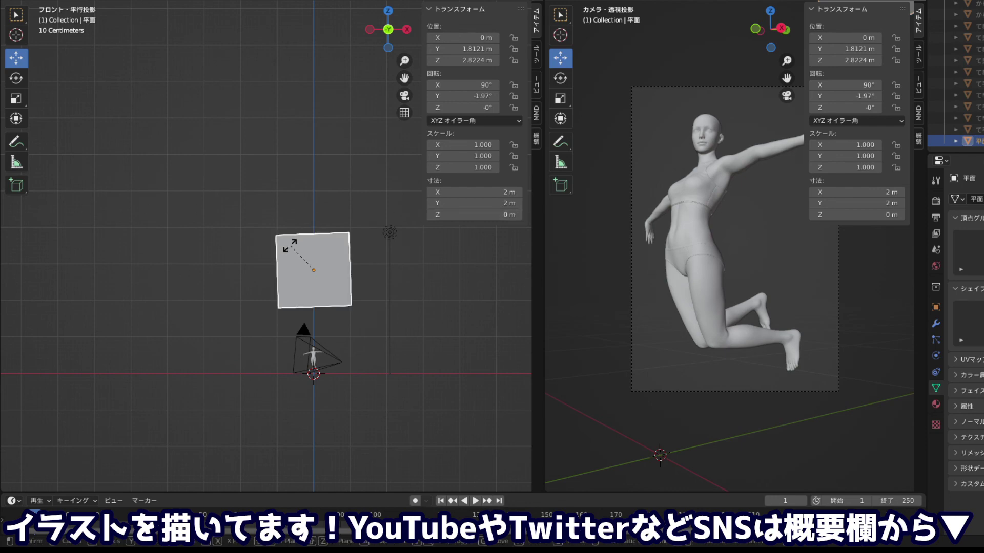
text(90)
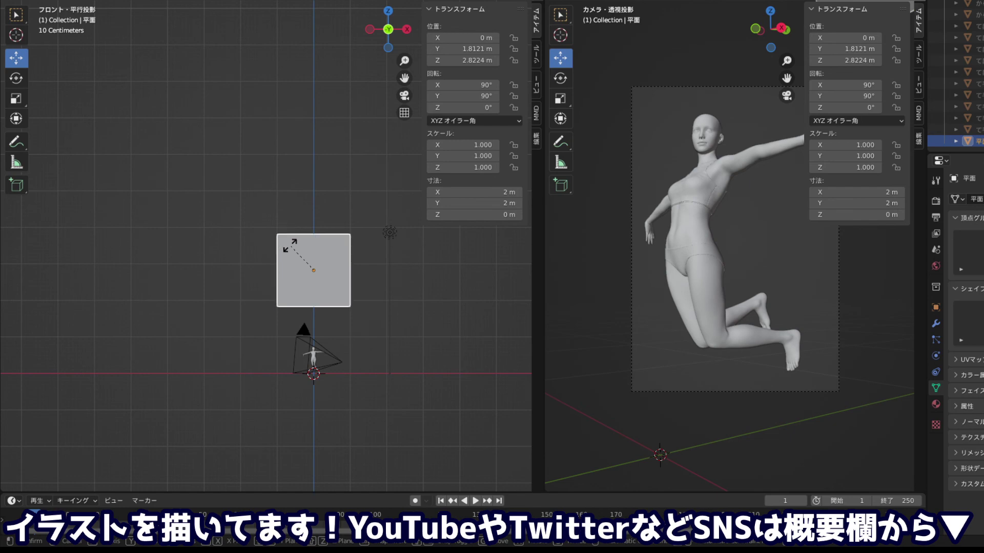
text(45)
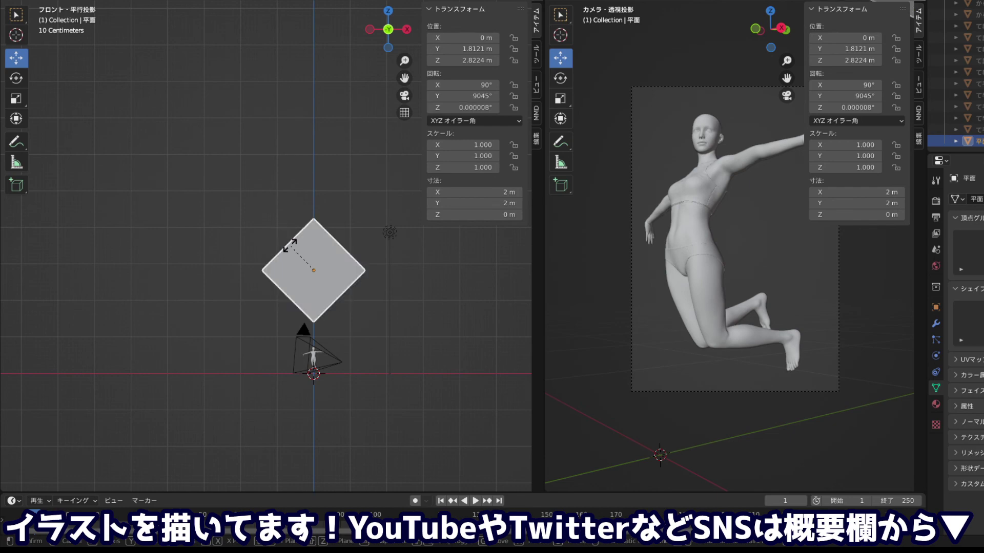
key(Return)
click(232, 217)
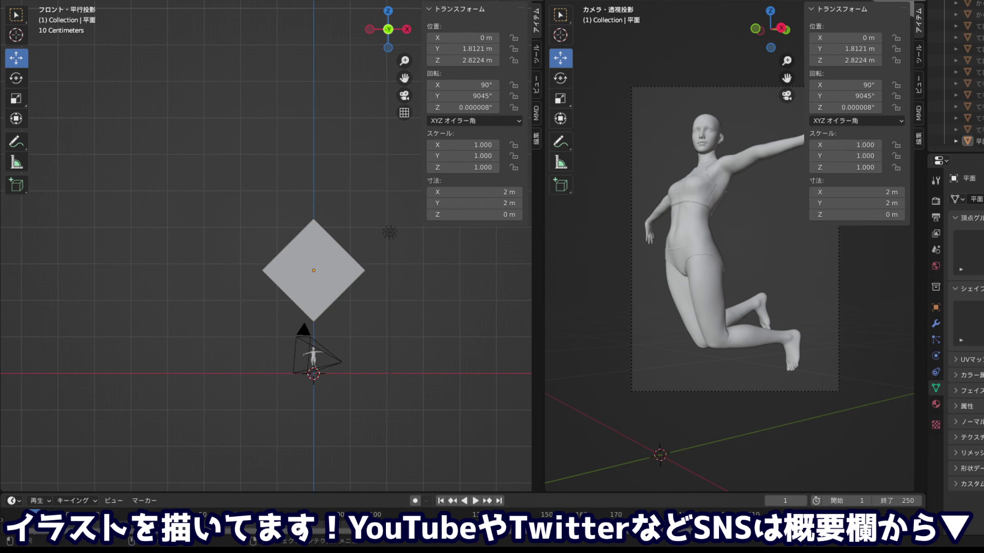
click(296, 248)
scroll(296, 248, up, 2)
In Edit Mode, knife-cut a vertical edge from the diamond's top corner to its bottom corner
drag(276, 171, 214, 103)
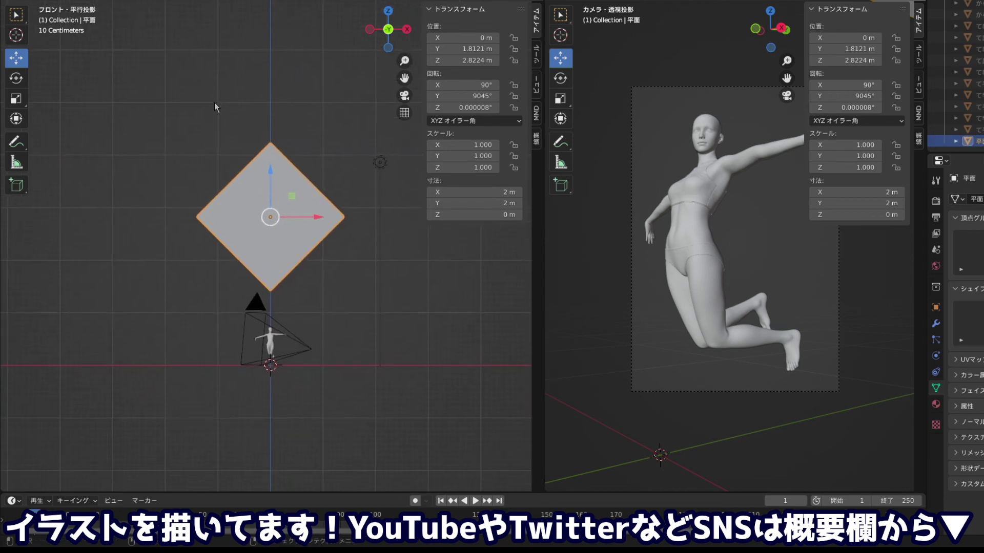
scroll(214, 105, up, 3)
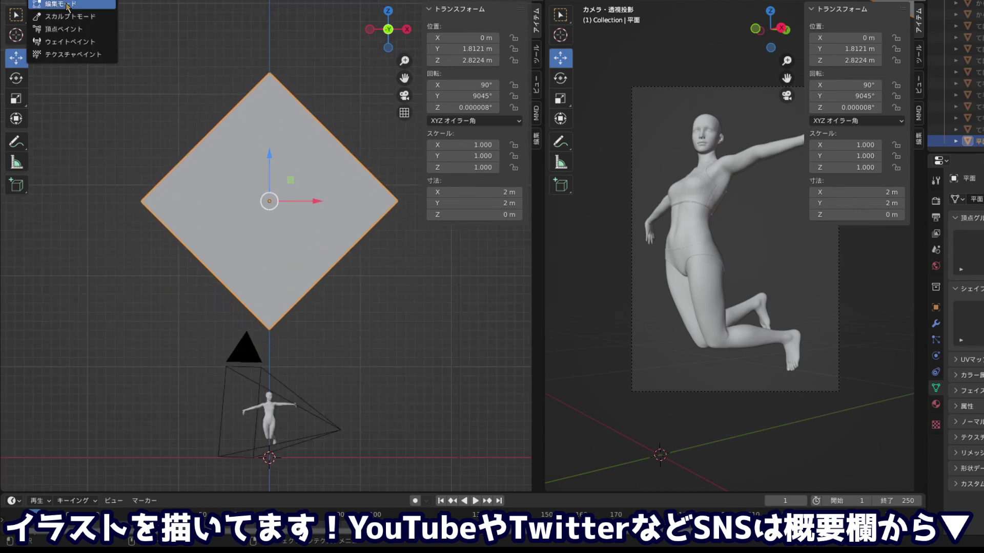
key(Tab)
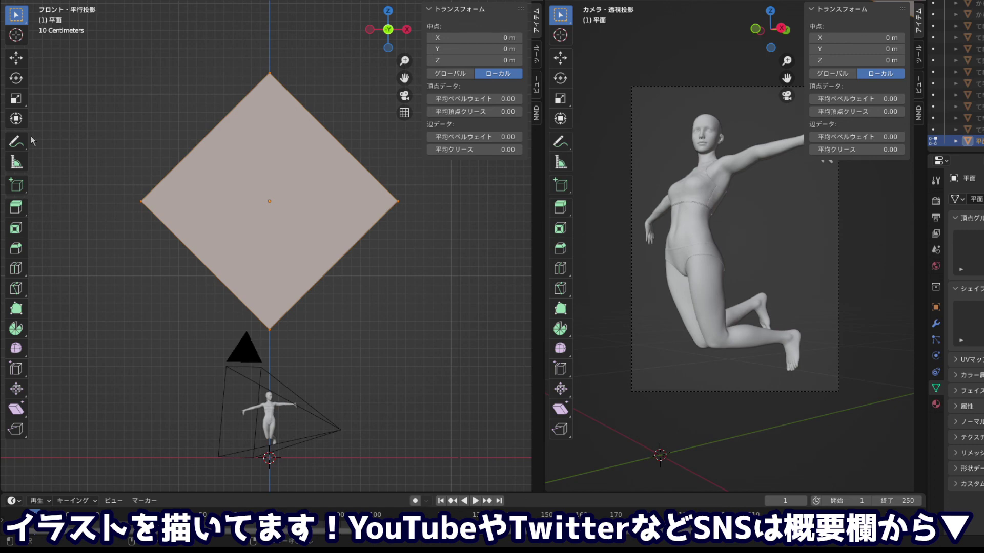
click(19, 282)
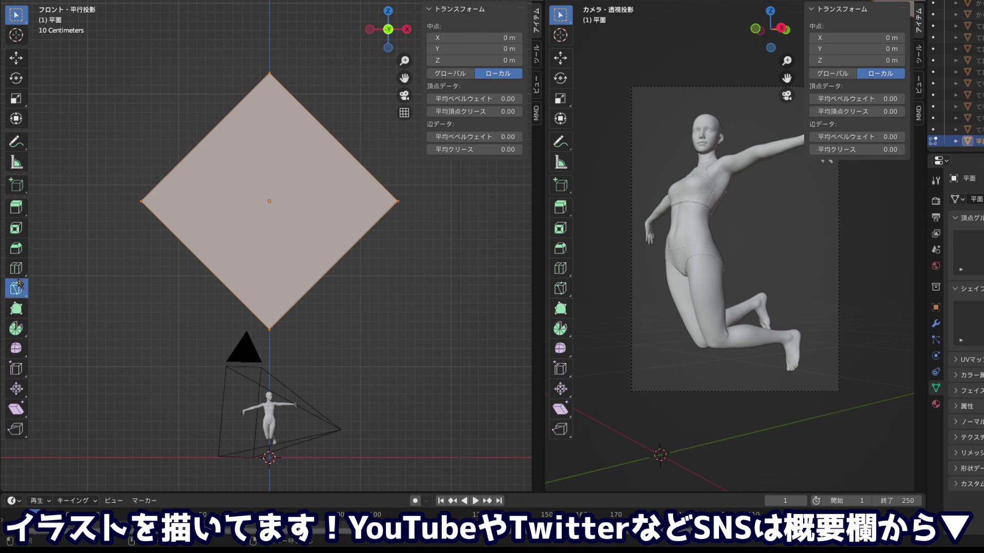
click(269, 72)
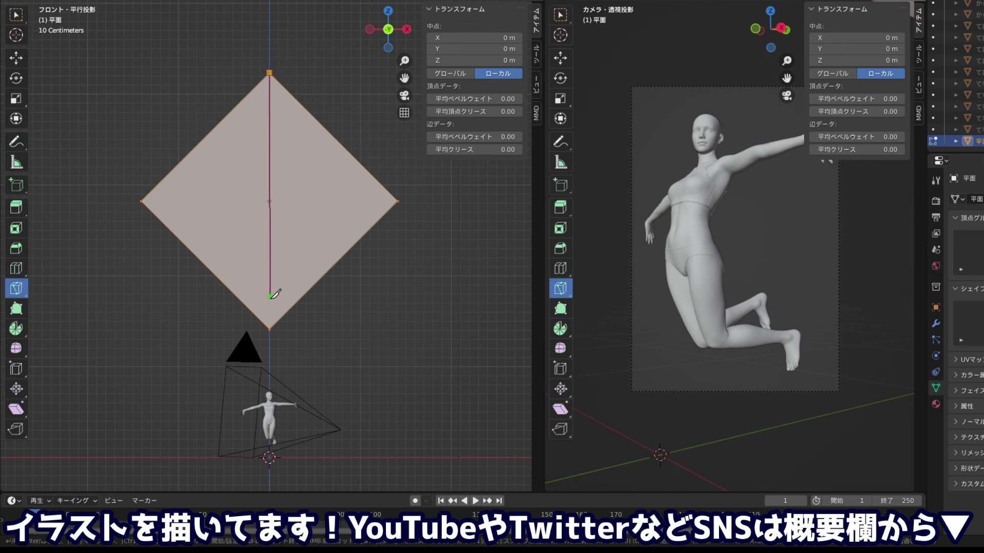
click(269, 329)
key(Return)
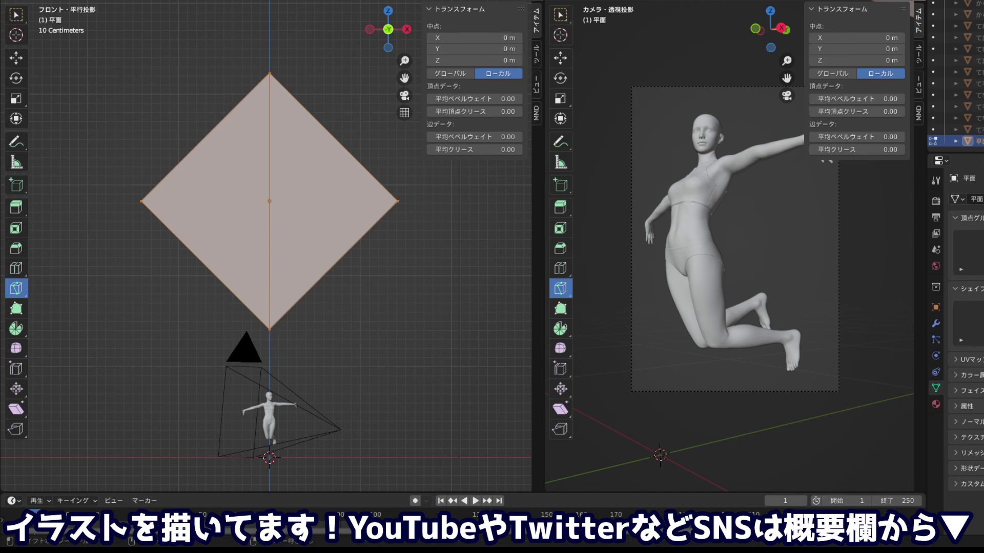
key(k)
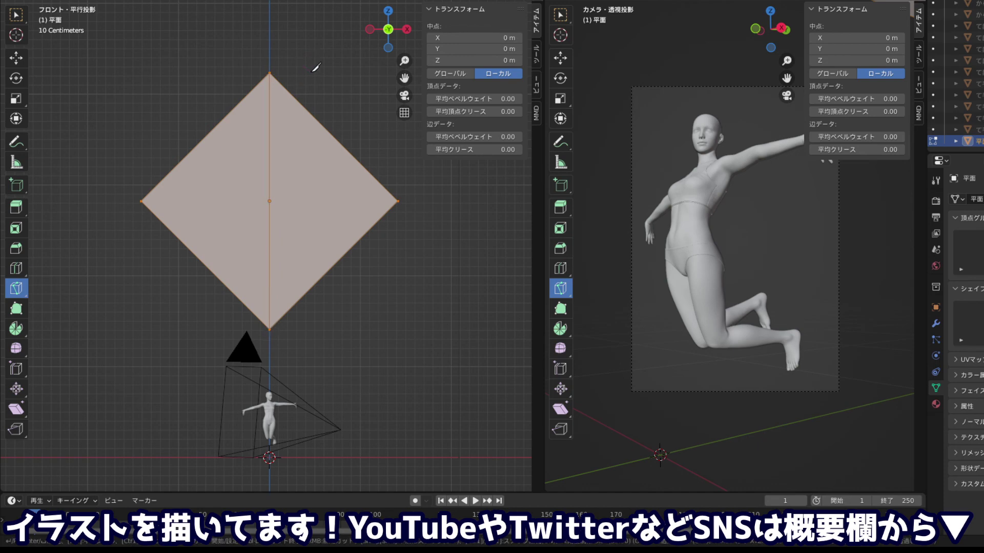
click(221, 31)
click(16, 58)
click(304, 184)
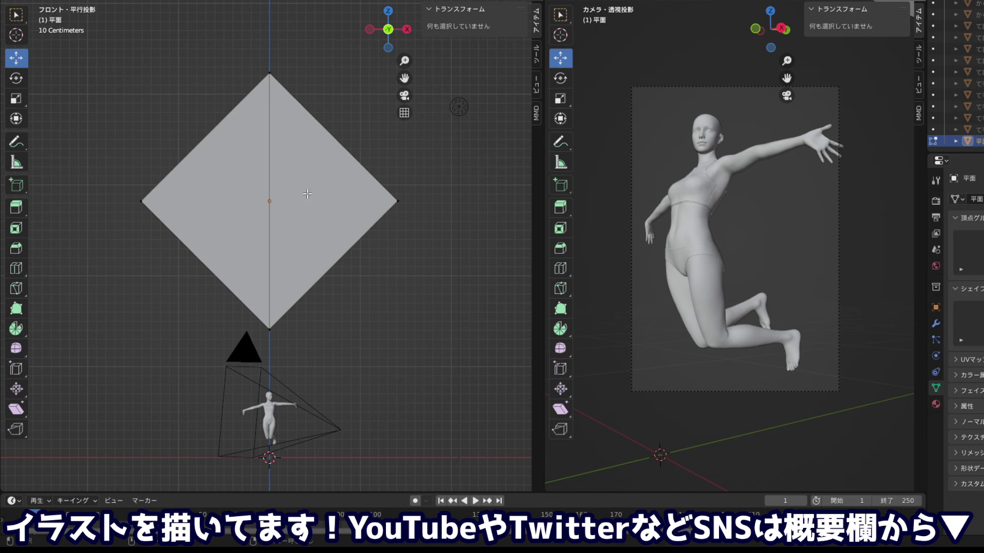
Delete the diamond's right-half face, leaving one triangle, and return to Object Mode
drag(281, 67, 462, 317)
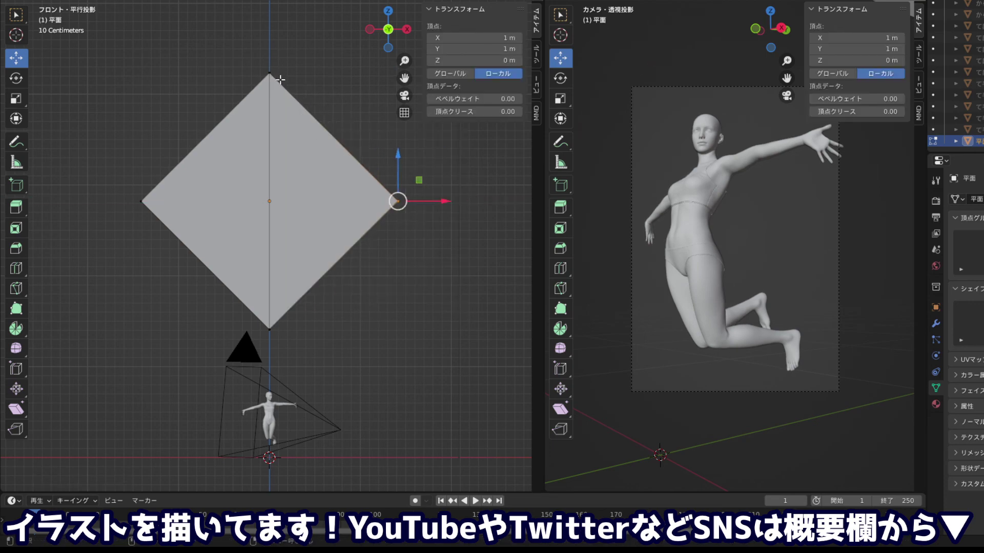
key(3)
click(319, 180)
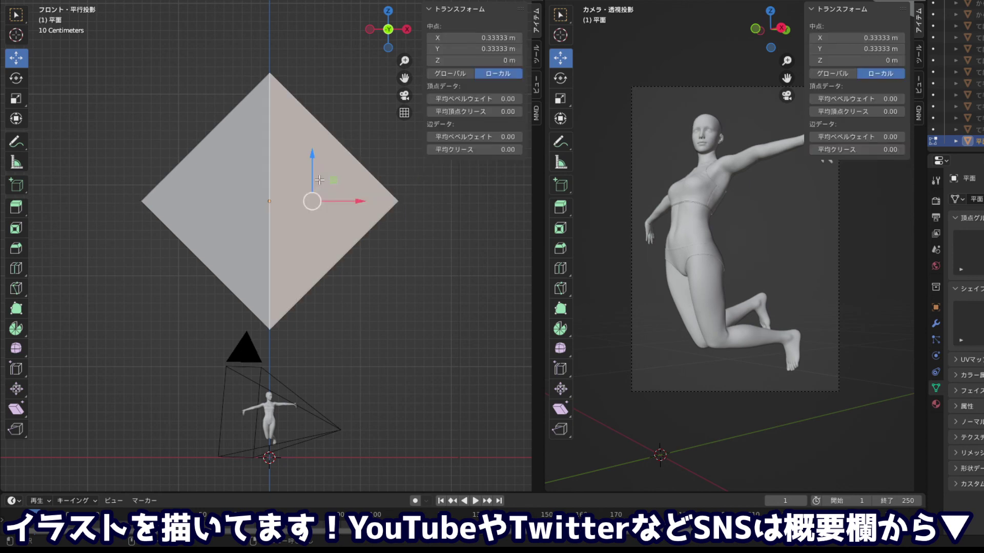
key(x)
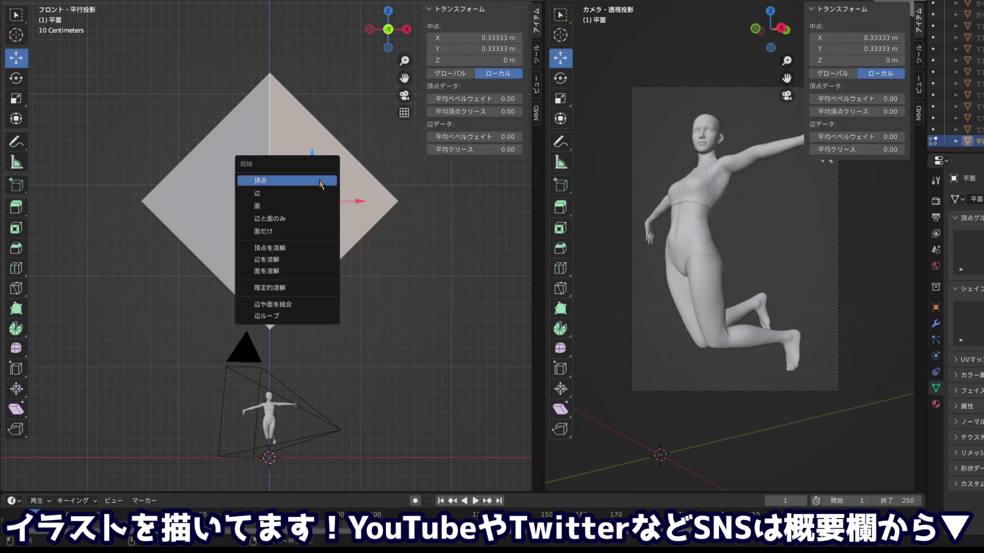
click(322, 206)
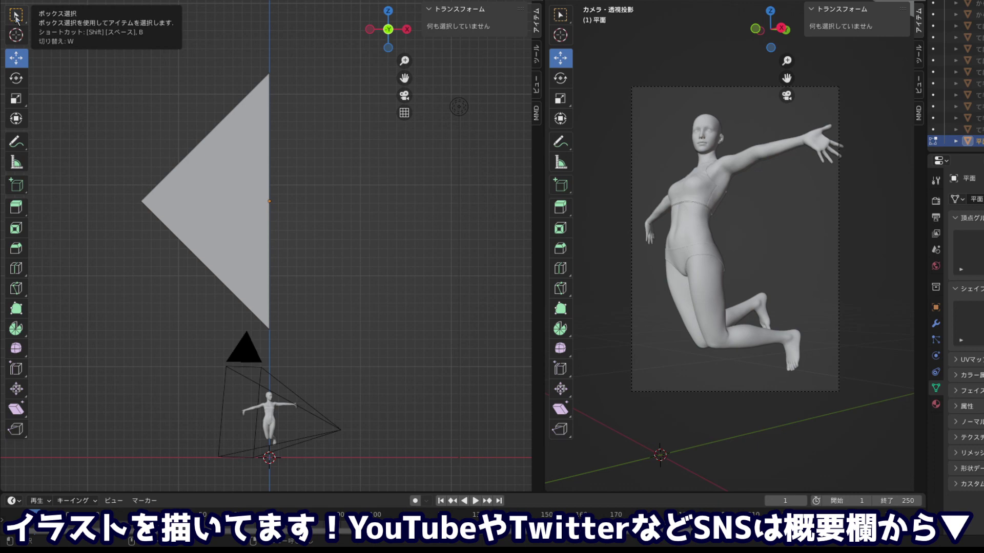
click(16, 21)
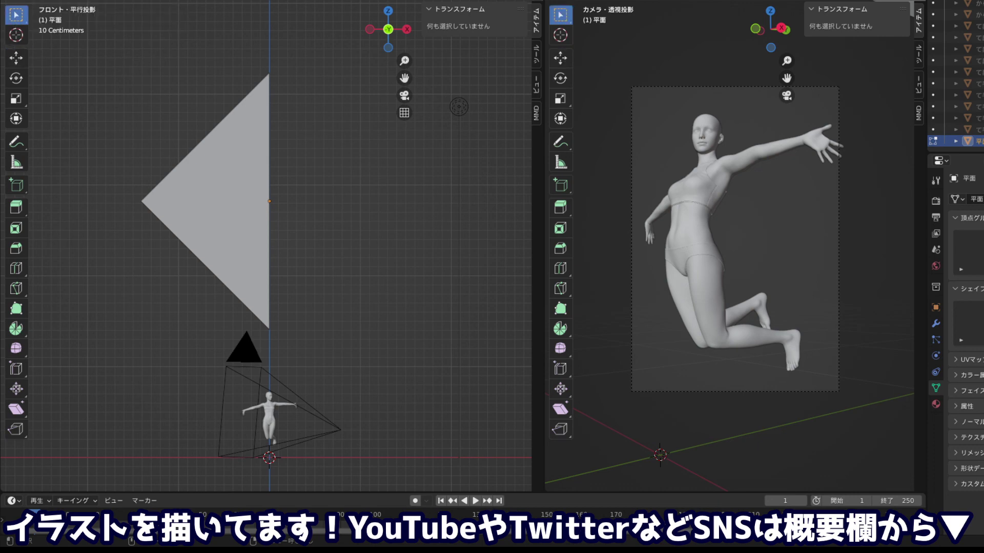
key(Tab)
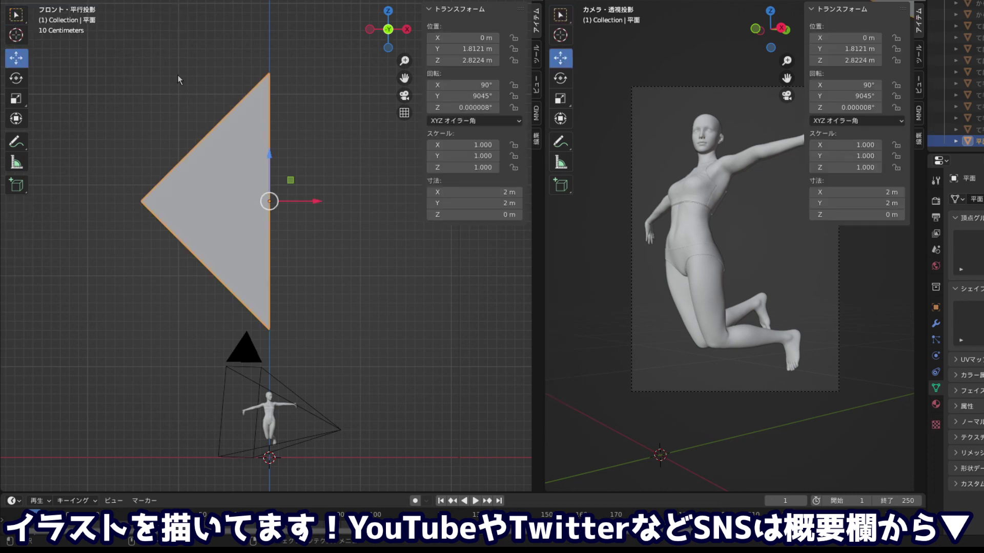
Duplicate the triangle and place the copy to its right at X 1.4004 m
key(shift+d)
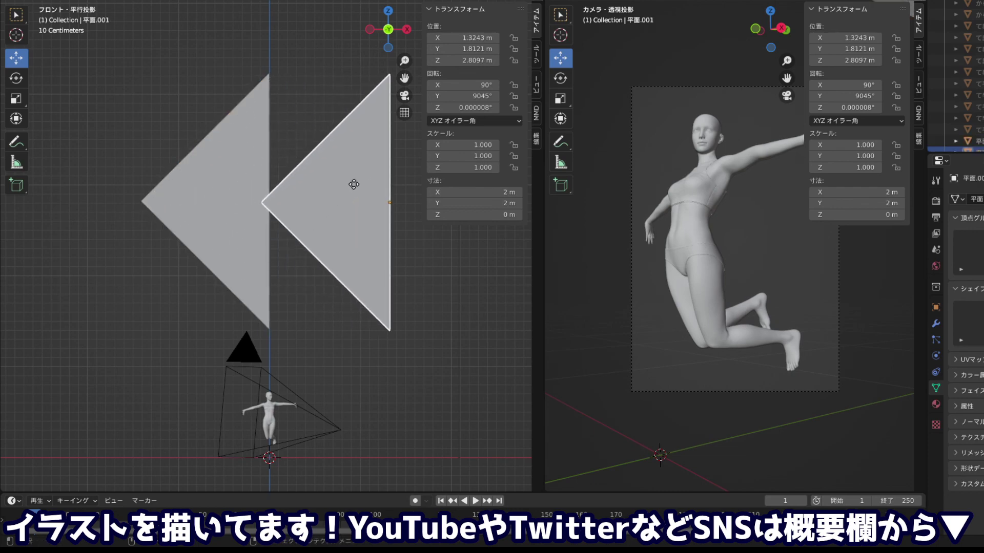
key(x)
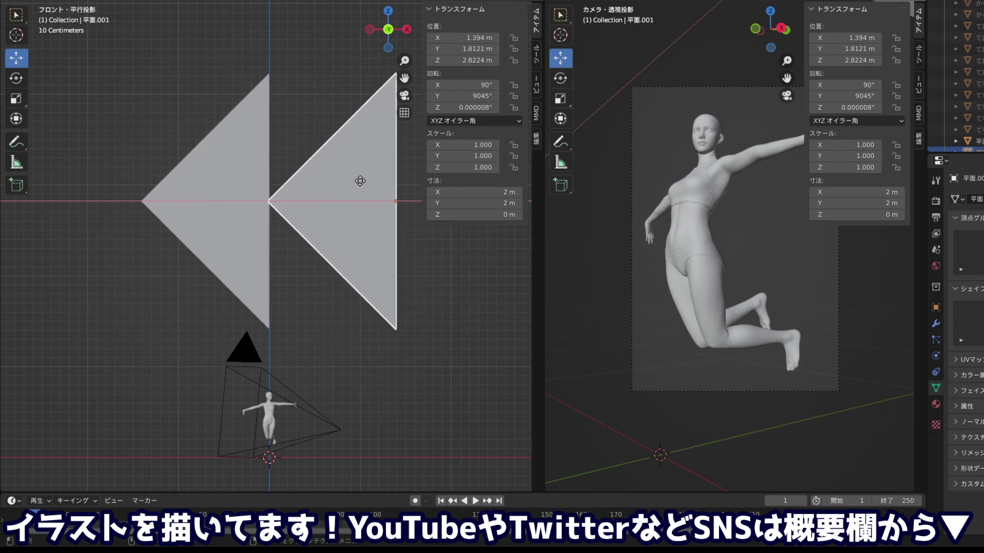
click(363, 184)
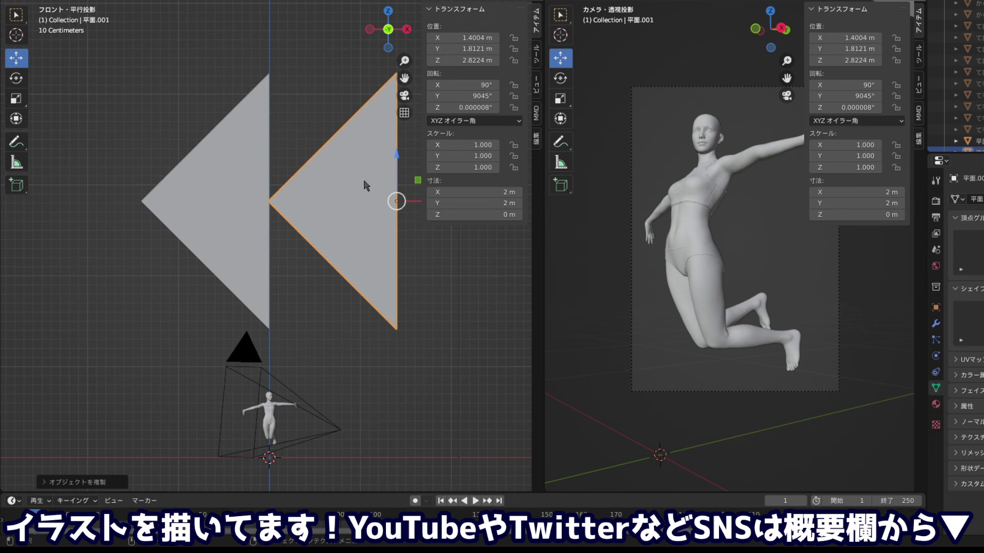
scroll(963, 128, down, 1)
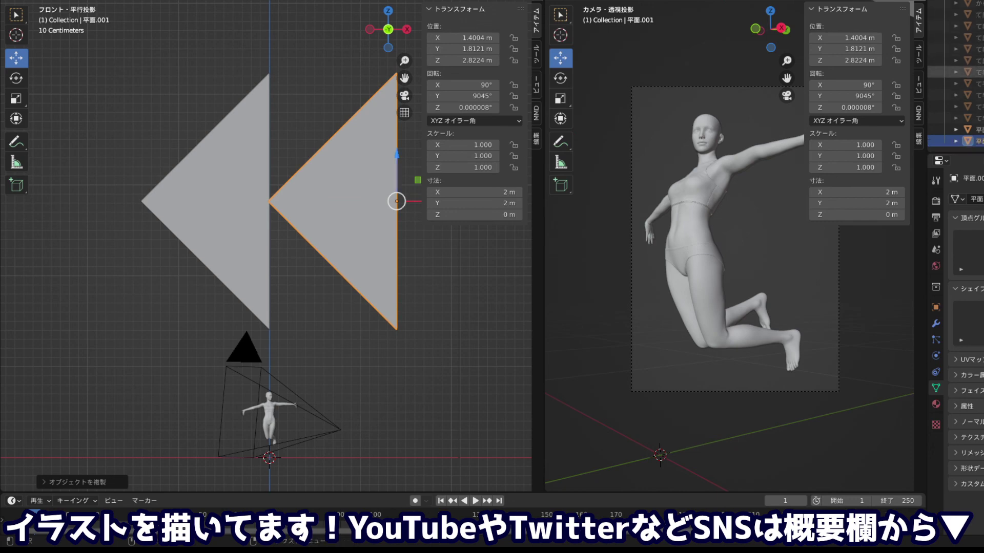
Select both triangles and join them with Ctrl+J into one arrow object
ctrl+click(971, 128)
right_click(971, 128)
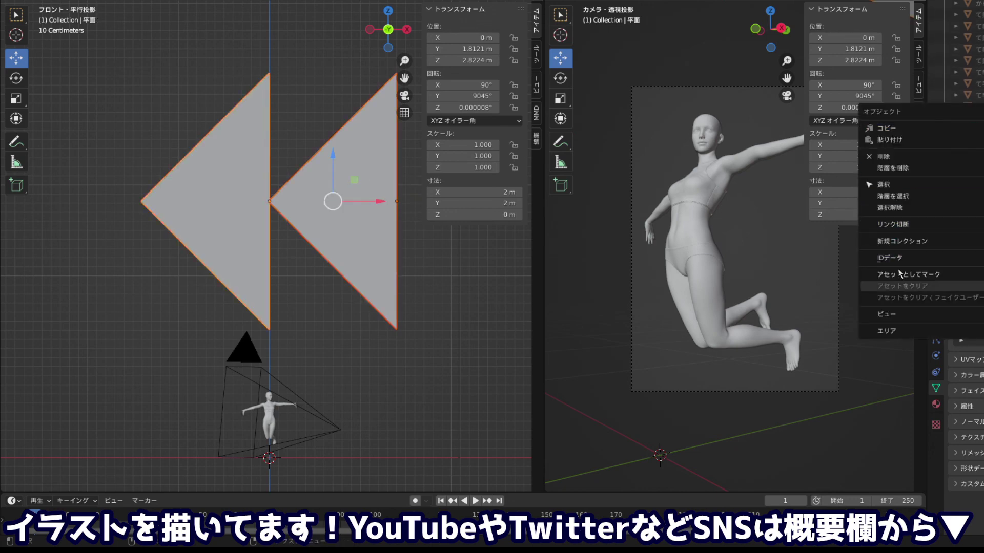
click(962, 93)
click(962, 128)
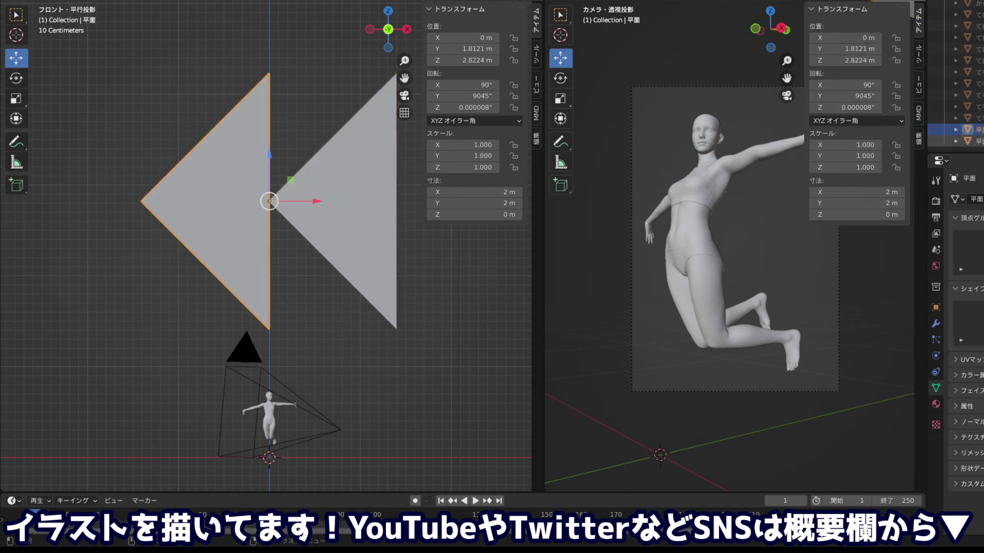
click(961, 113)
right_click(960, 112)
click(886, 147)
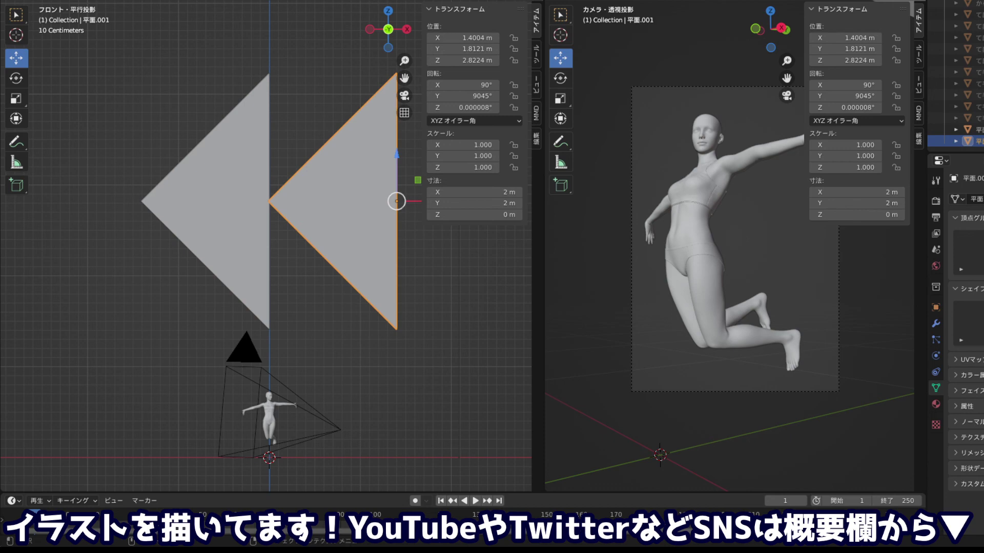
shift+click(239, 169)
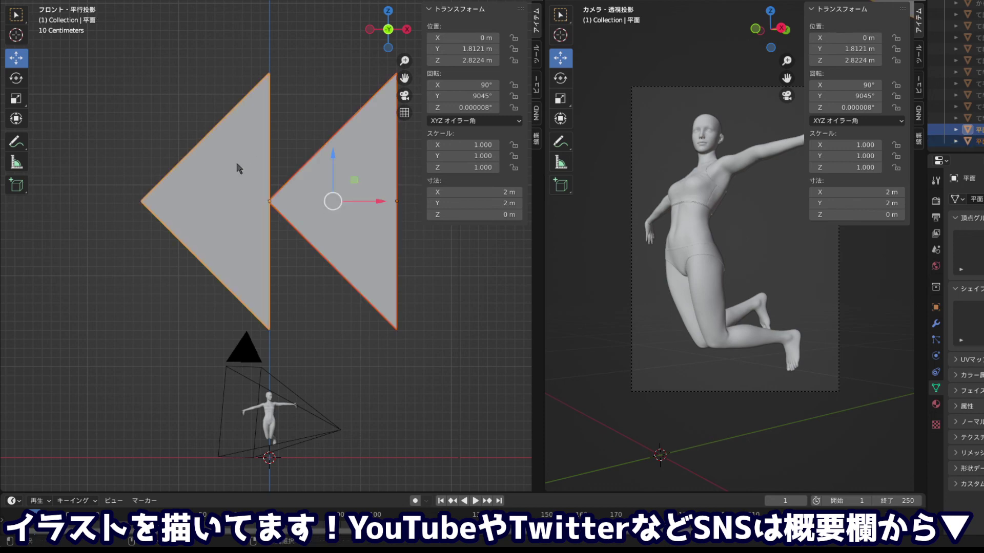
key(ctrl+j)
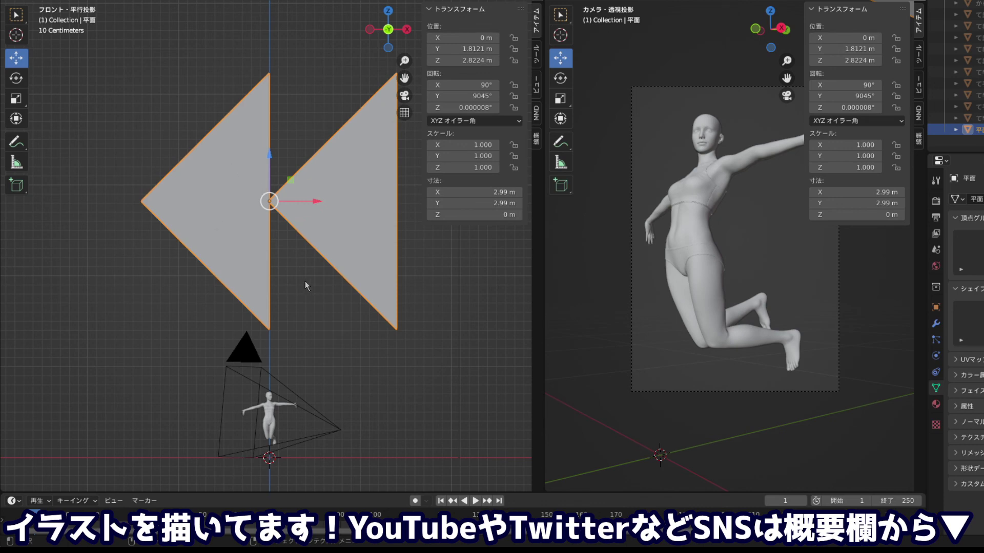
Move the joined arrow along Y from 1.8121 m to 1.1404 m, checking it edge-on from the side
drag(248, 275, 201, 266)
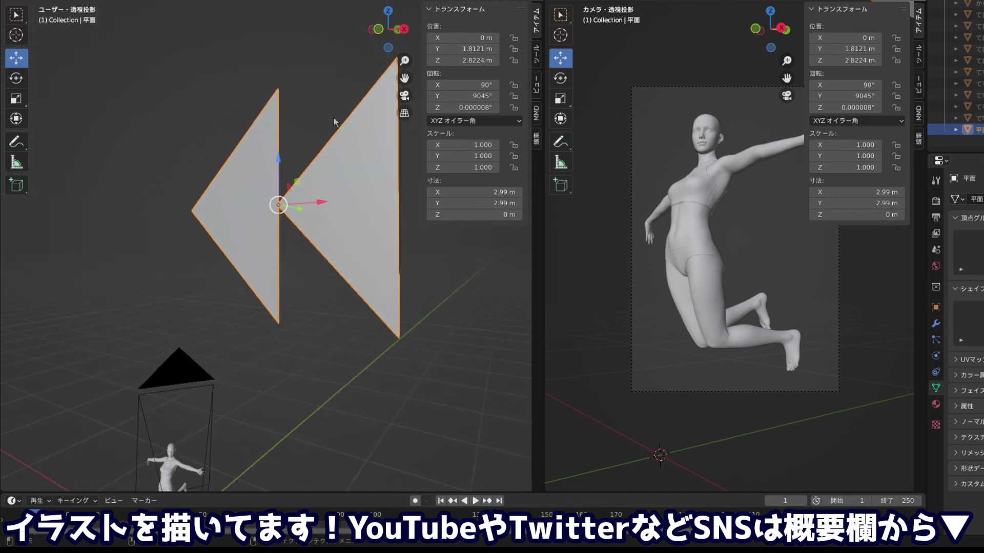
click(387, 27)
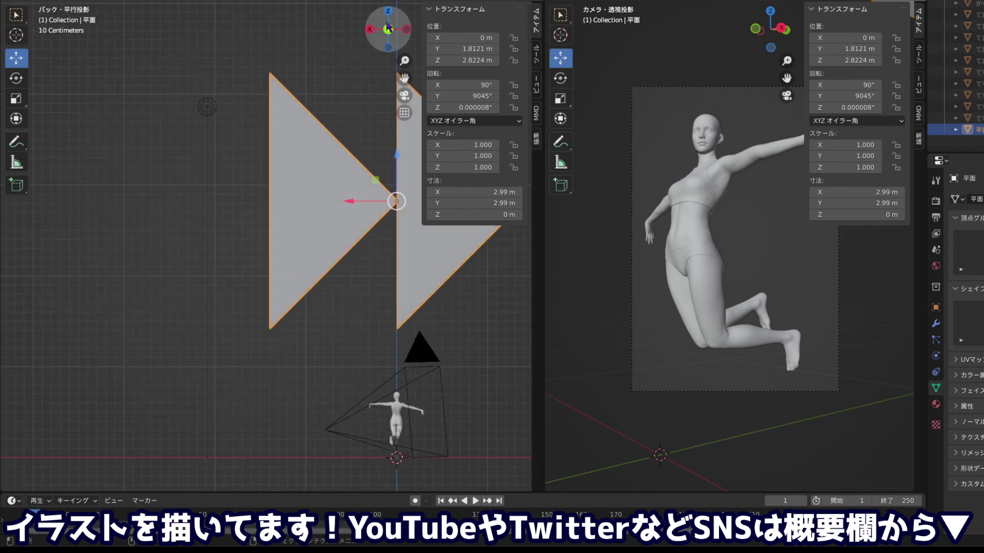
click(369, 28)
mouse_move(373, 203)
mouse_down()
mouse_move(303, 205)
mouse_move(230, 158)
mouse_move(251, 163)
mouse_up()
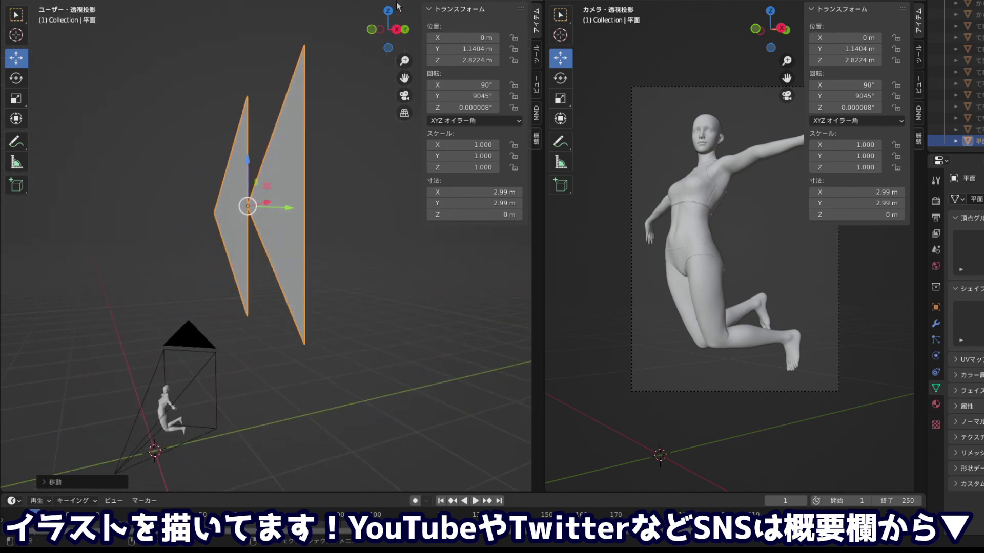
click(397, 29)
Extrude the arrow's outline to a 0.057 m thickness, then return to Object Mode
click(84, 4)
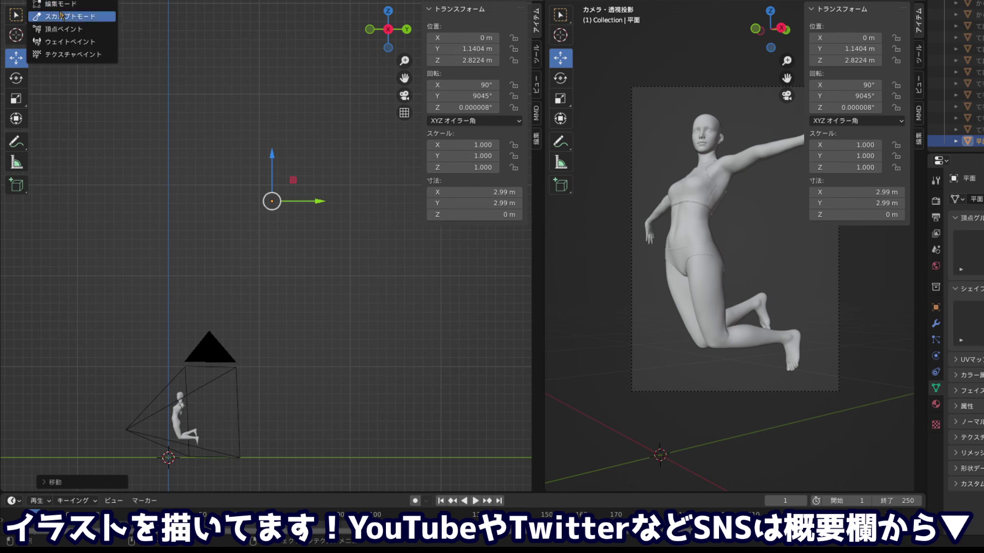
drag(219, 36, 356, 353)
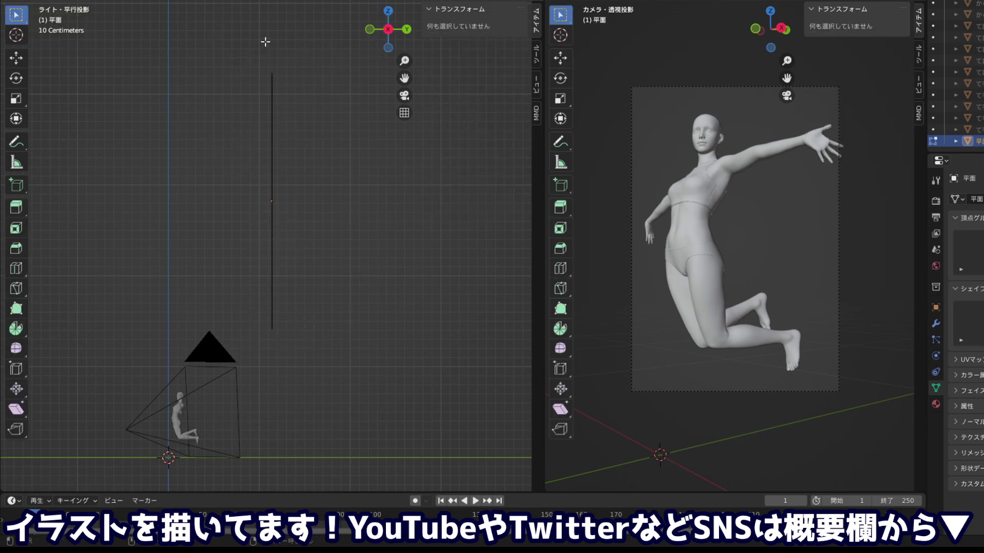
mouse_move(265, 42)
mouse_down()
mouse_move(336, 395)
mouse_move(336, 329)
mouse_up()
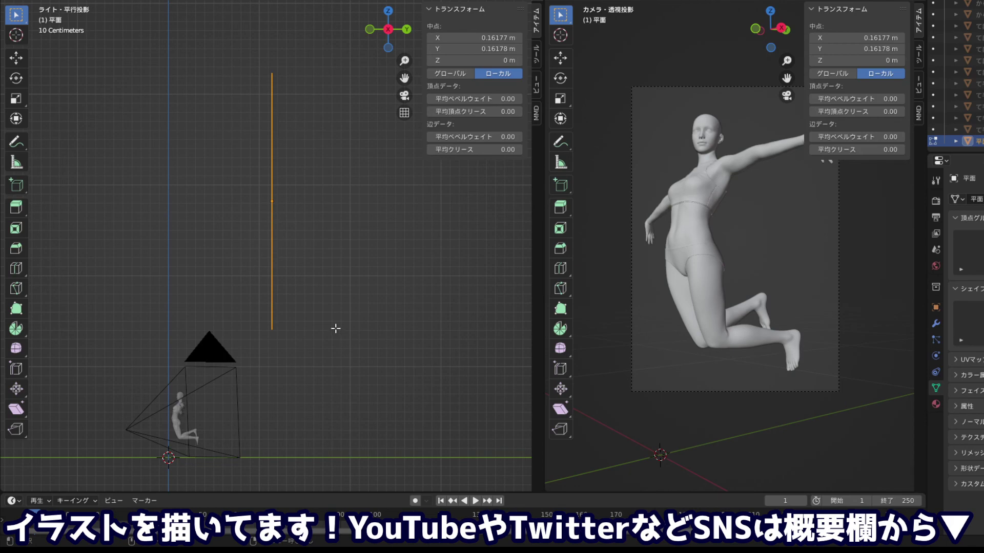
key(e)
click(314, 264)
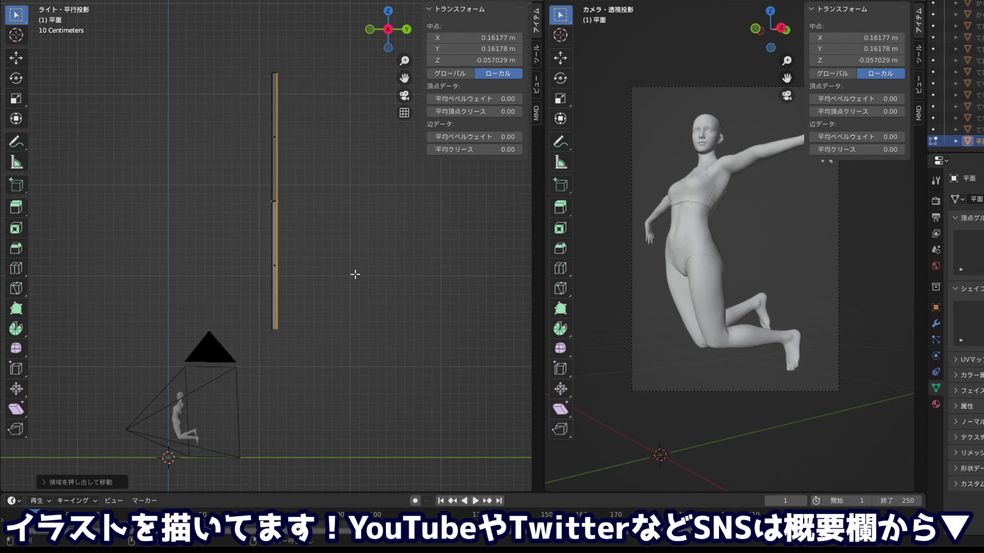
drag(221, 46, 366, 358)
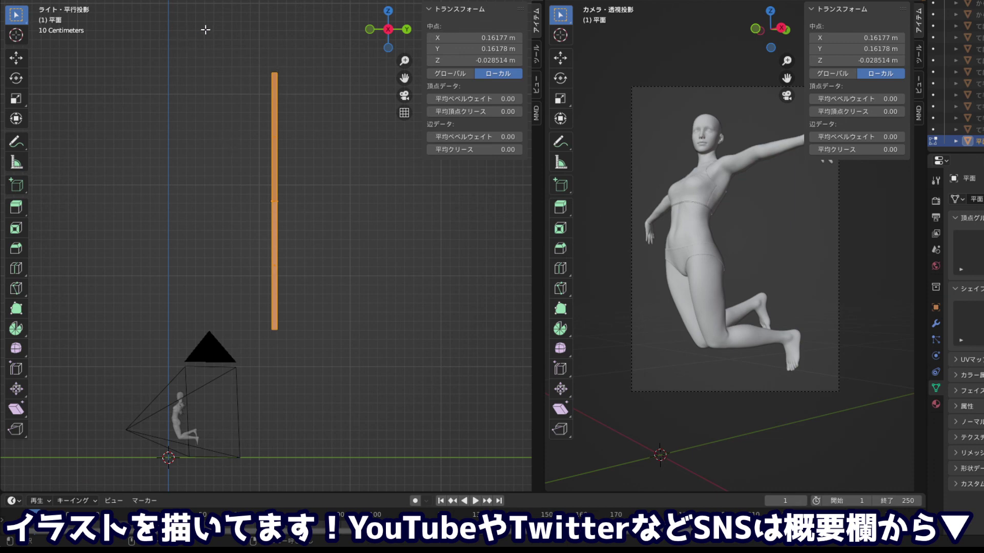
click(56, 2)
click(62, 1)
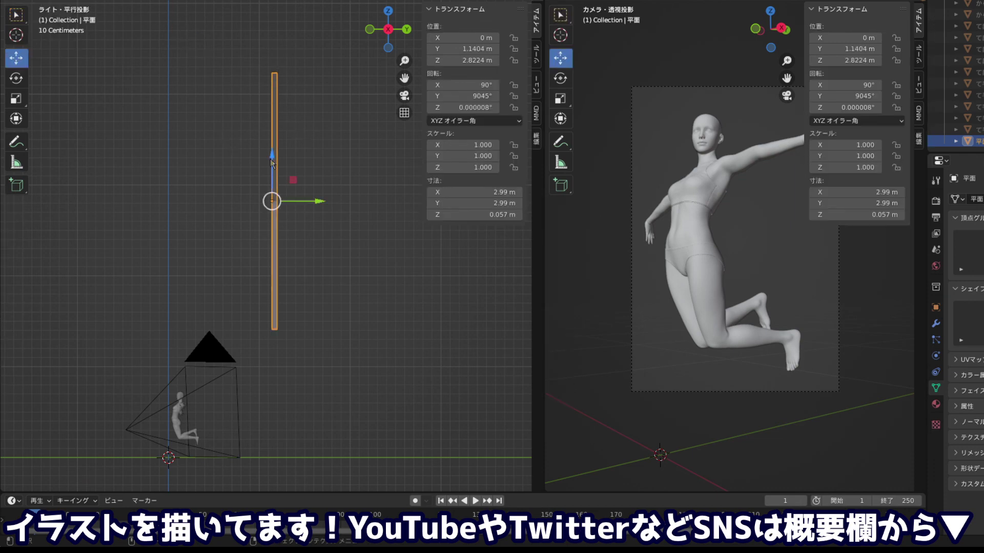
Move the arrow shape down and to the left, then scale it to 0.367
drag(271, 160, 188, 278)
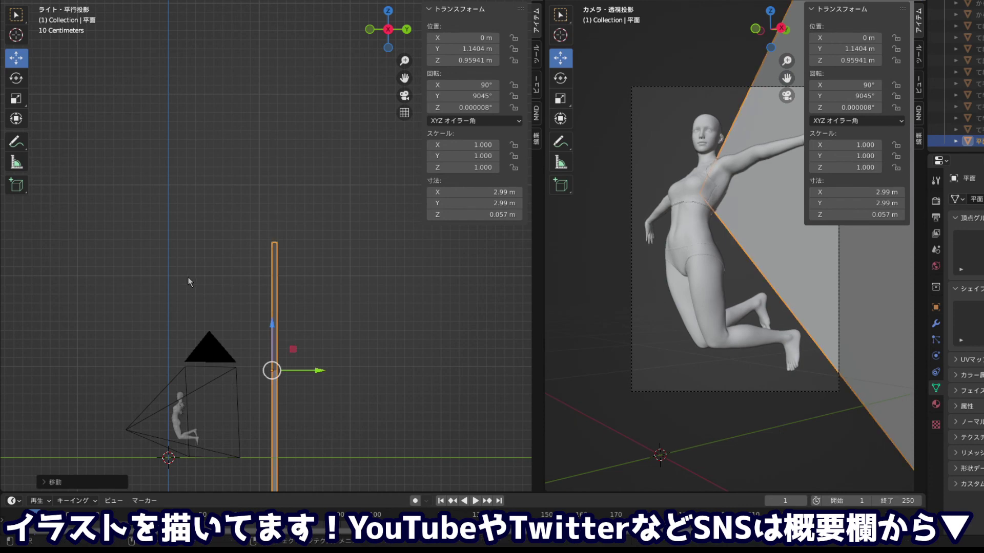
key(g)
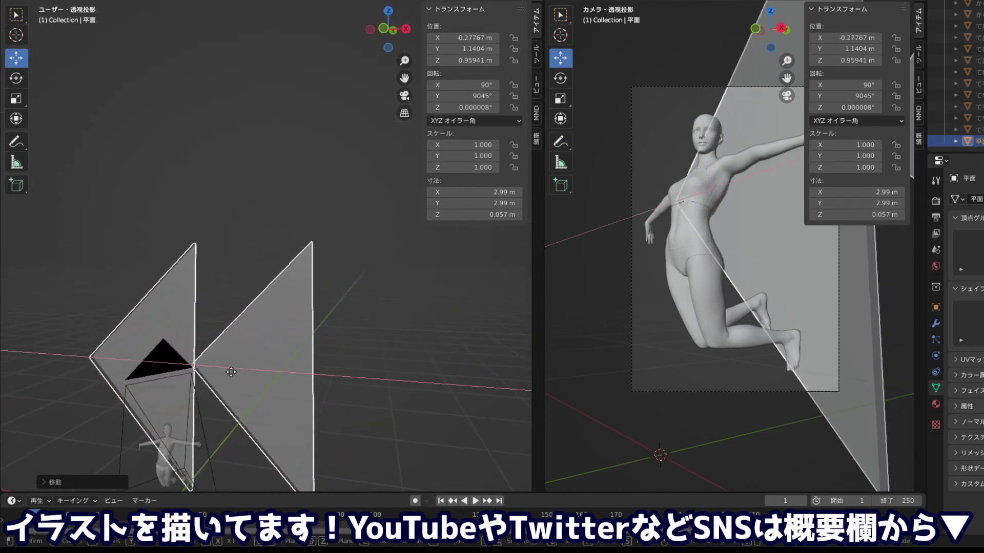
click(299, 370)
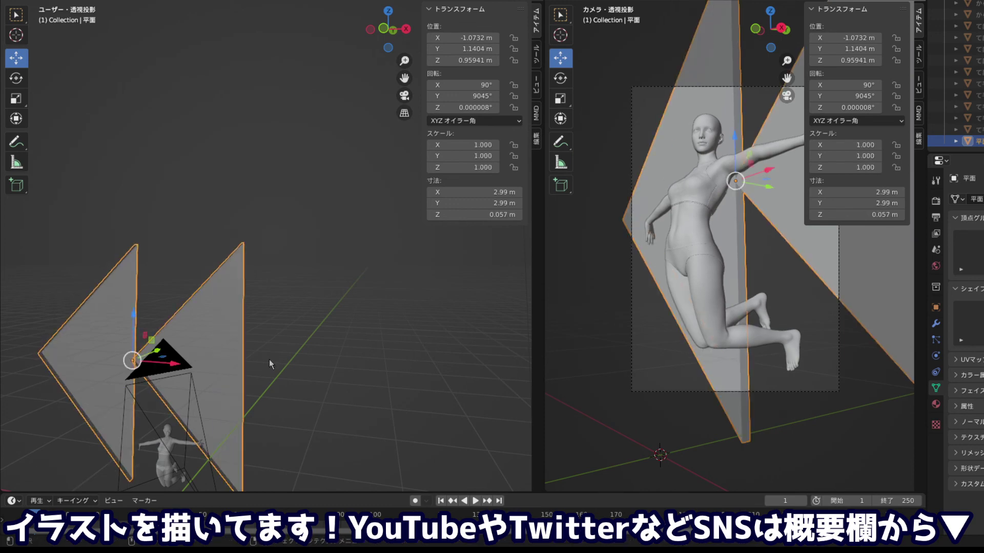
key(s)
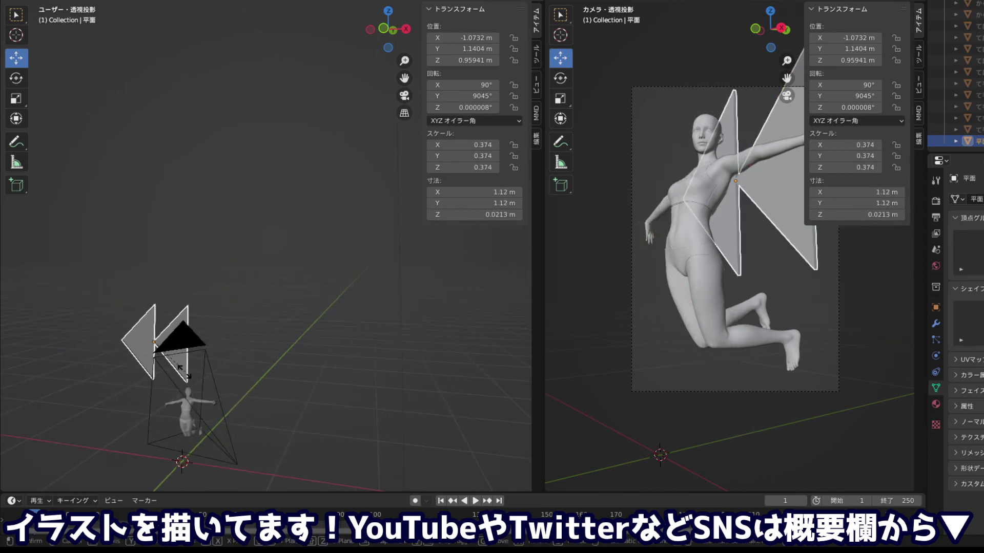
click(185, 373)
Reselect both arrow planes and lower them to Z 0.52748 m beside the figure's hip
drag(190, 380, 79, 373)
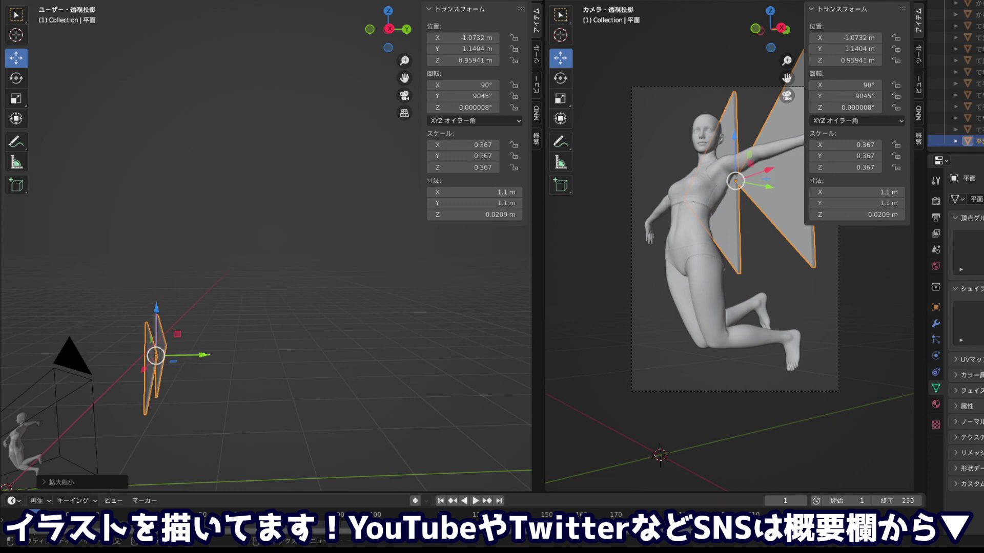
mouse_move(357, 198)
mouse_down()
mouse_move(343, 306)
mouse_move(230, 343)
mouse_up()
click(230, 342)
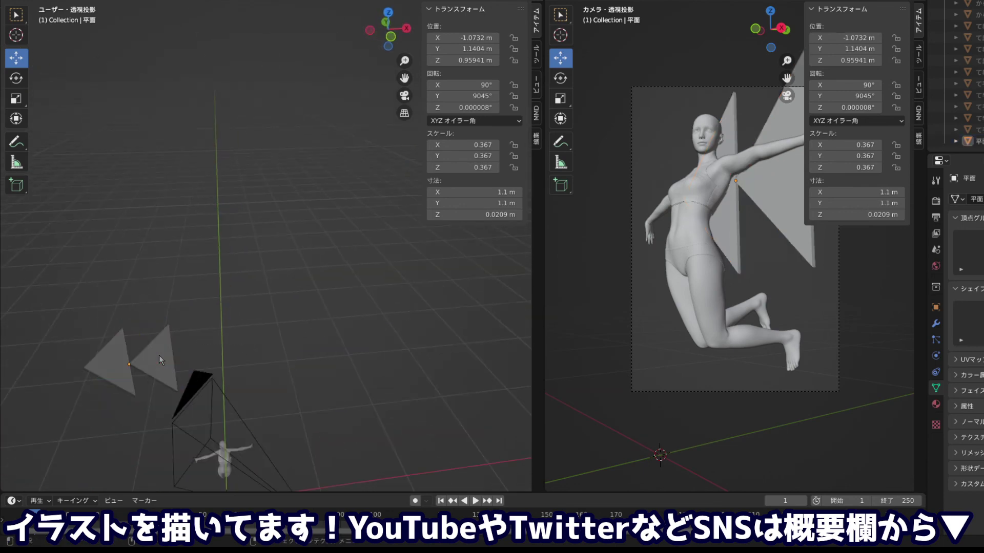
mouse_move(55, 294)
mouse_down()
mouse_move(169, 394)
mouse_move(216, 362)
mouse_move(155, 372)
mouse_up()
drag(98, 333, 104, 354)
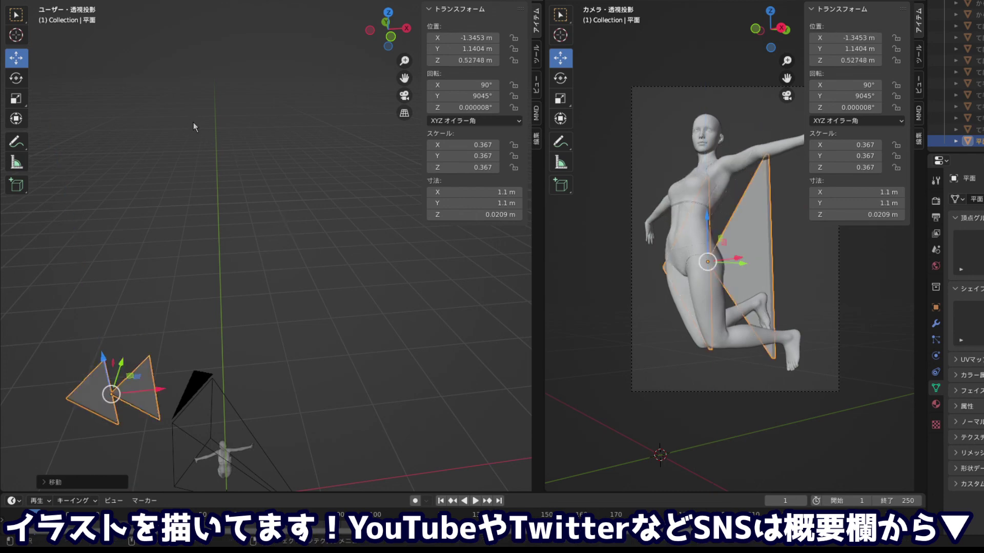
scroll(194, 127, down, 3)
In front view, add a 2 m circle, rotate it X 90°, and raise it to Z 3.39 m
click(391, 36)
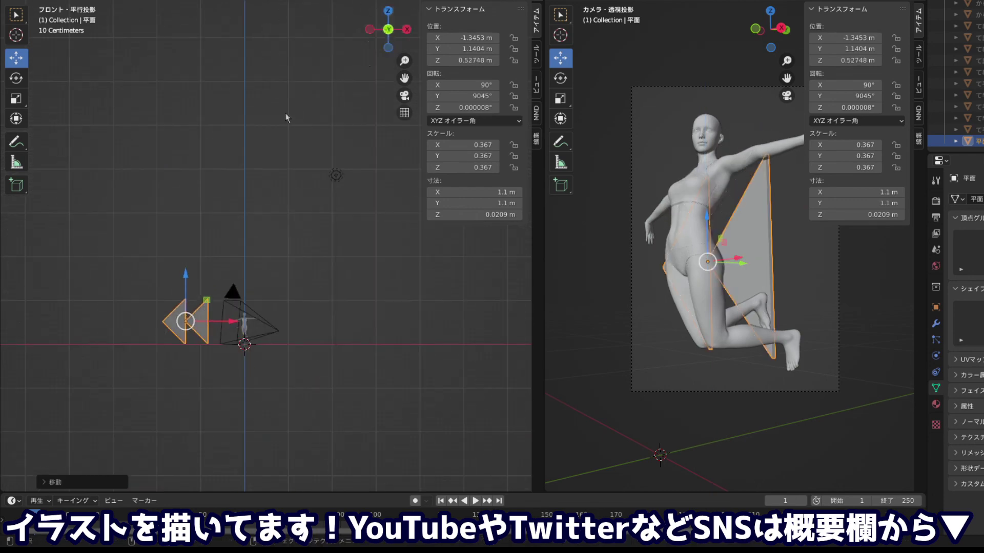
key(shift+a)
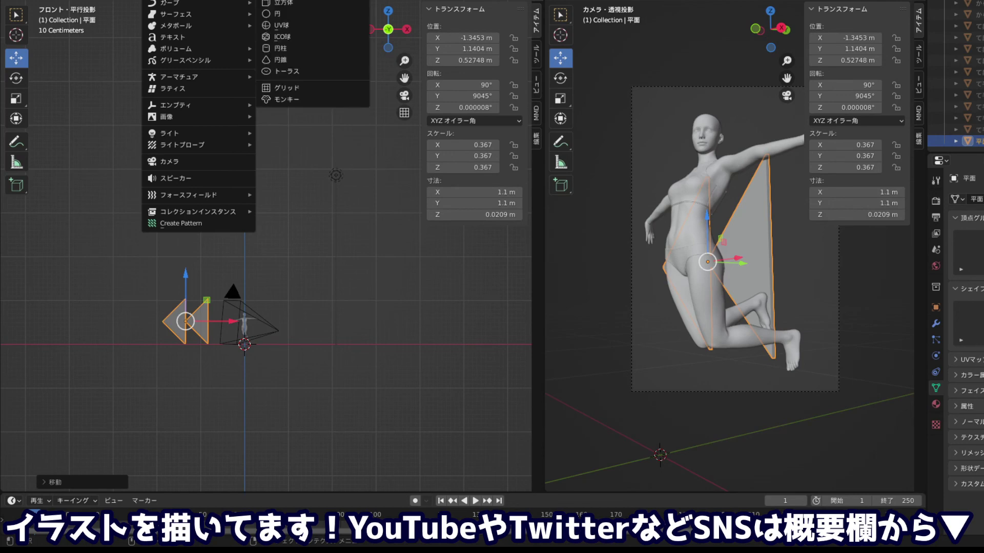
click(297, 16)
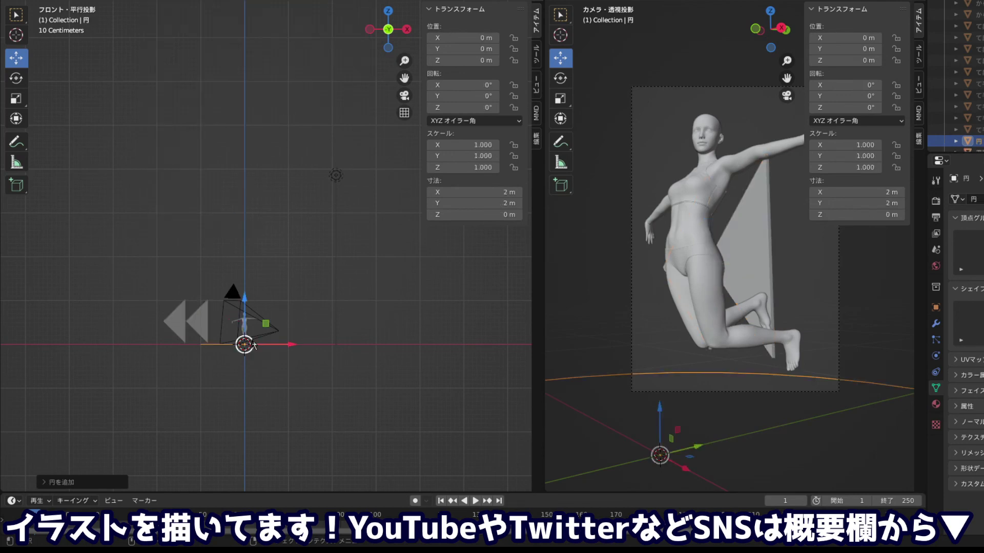
drag(254, 345, 254, 345)
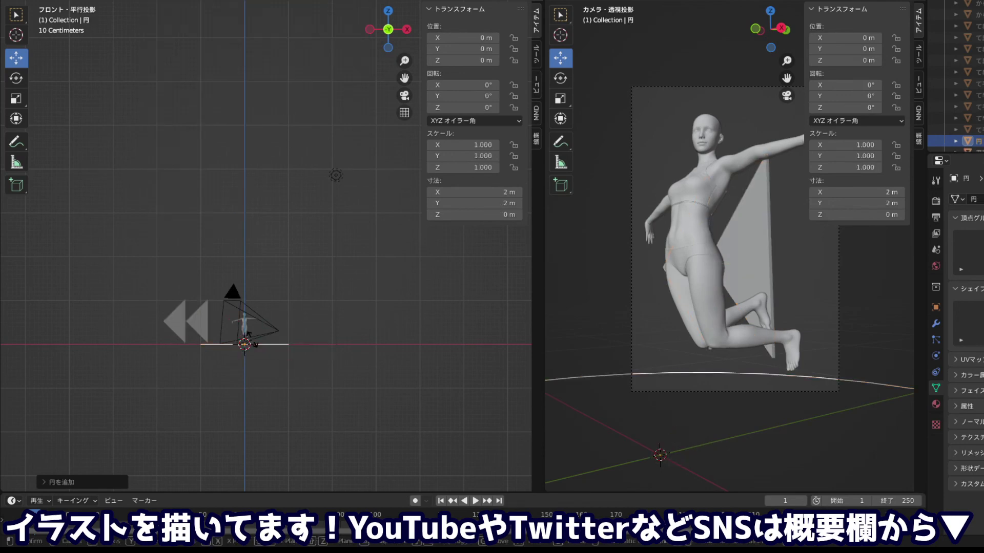
text(x)
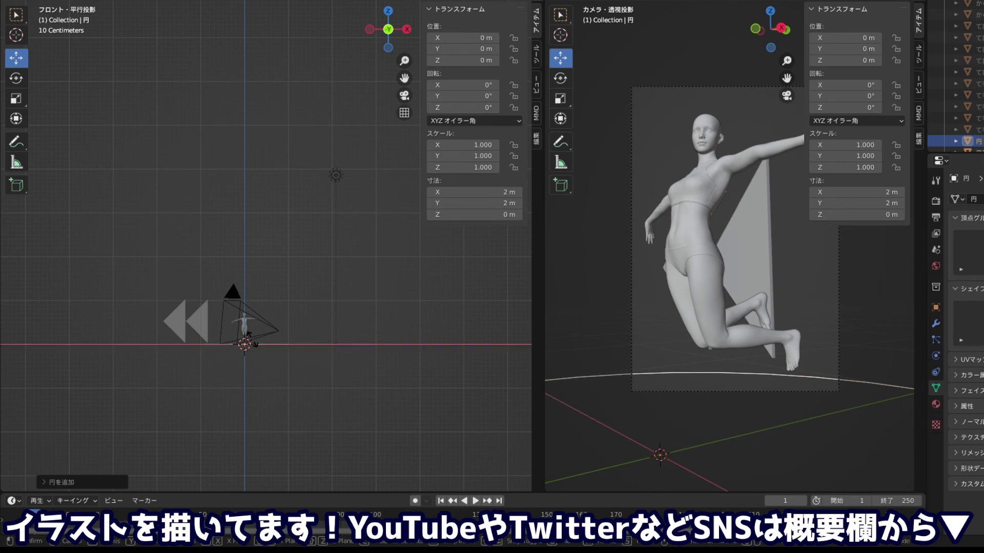
text(90)
key(Return)
key(Return)
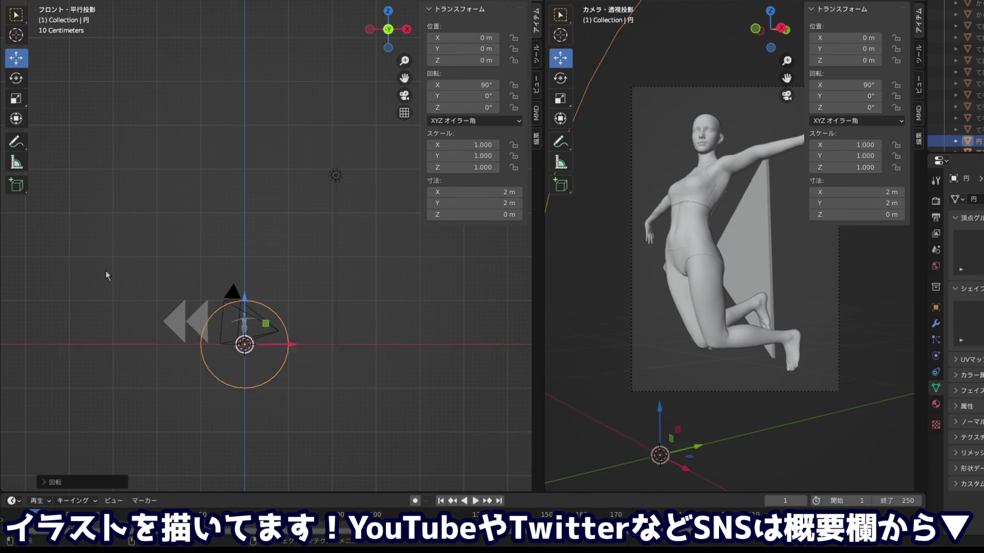
drag(245, 297, 258, 149)
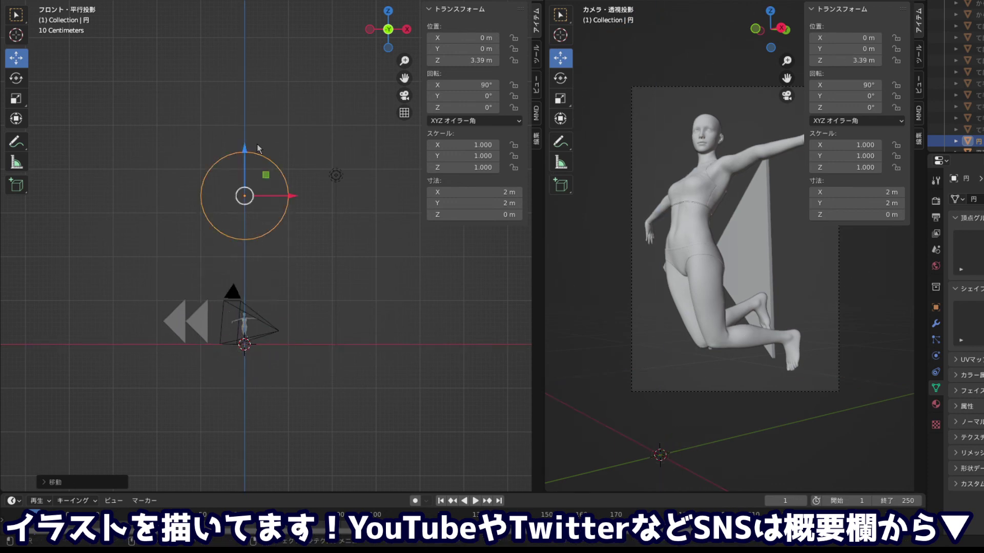
scroll(220, 156, up, 3)
scroll(252, 55, up, 1)
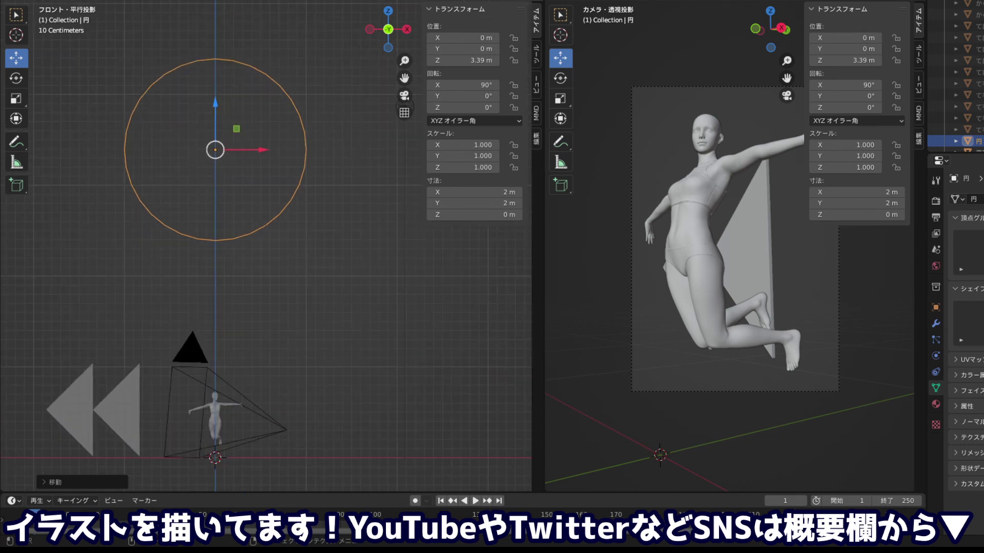
Convert the circle mesh into a curve and select it
key(shift+a)
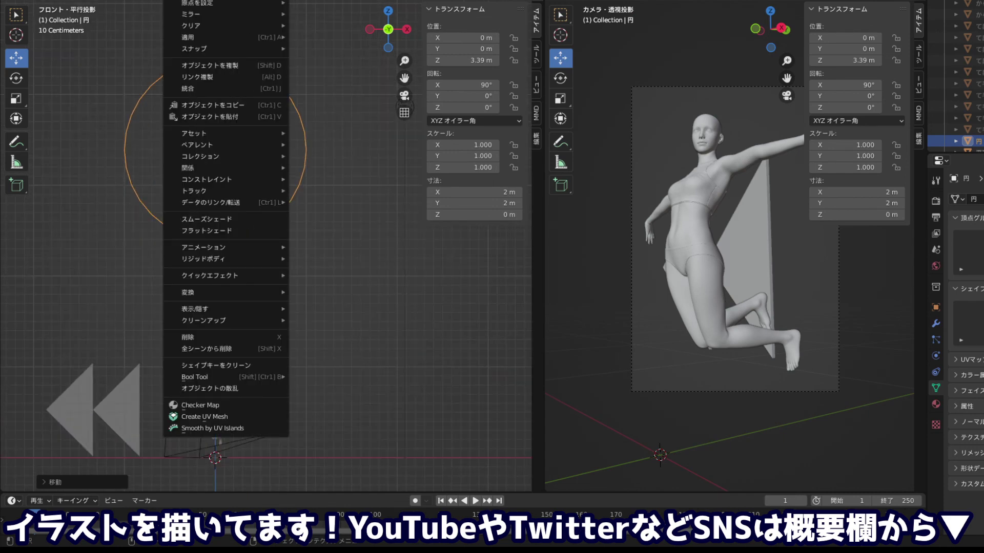
mouse_move(224, 292)
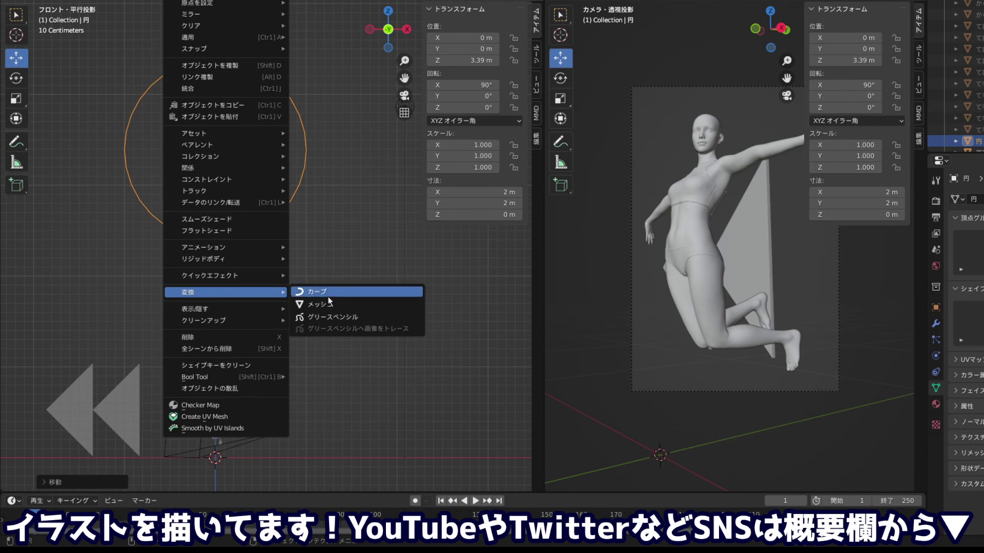
click(328, 306)
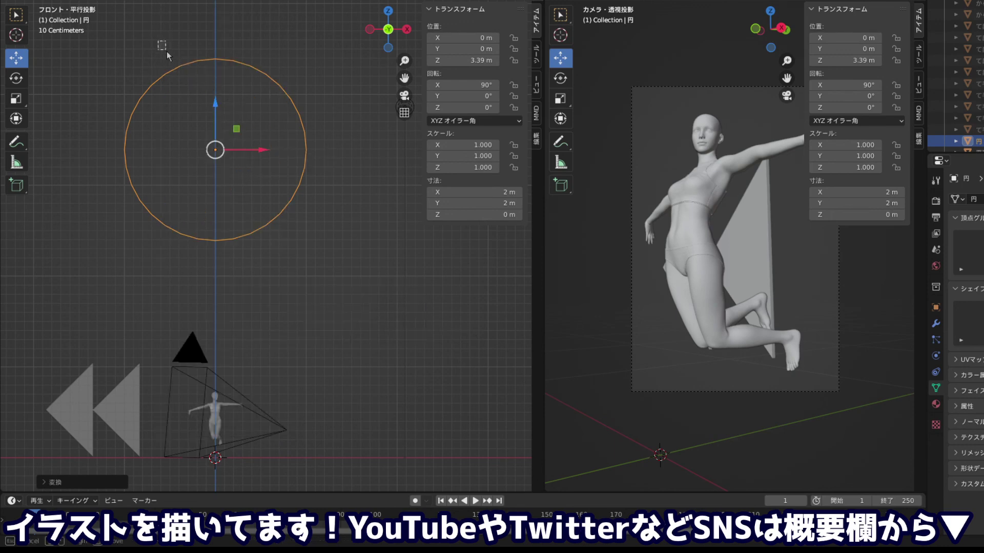
drag(158, 41, 312, 228)
drag(94, 28, 321, 255)
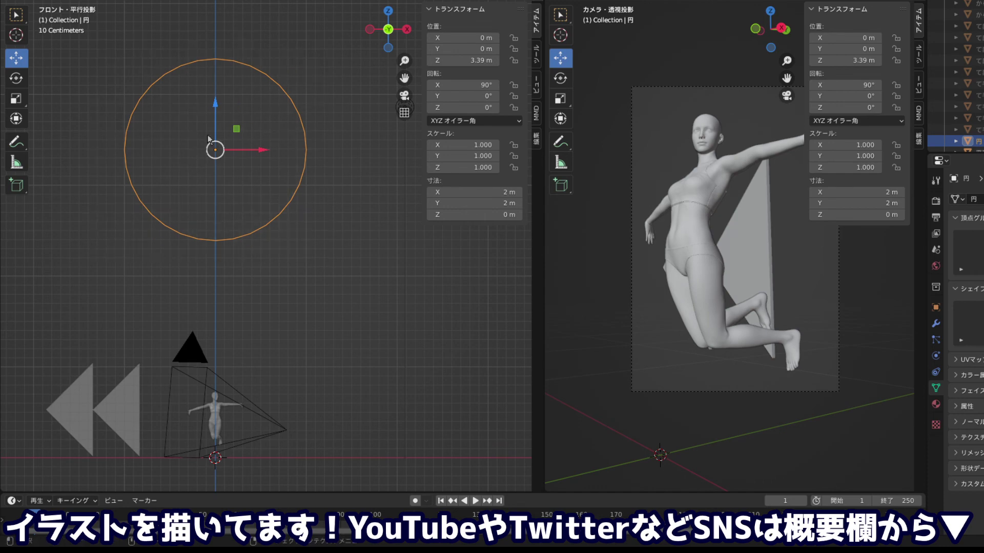
Duplicate the circle as 円.001, leaving the copy unscaled at 2 m over the original
key(shift+d)
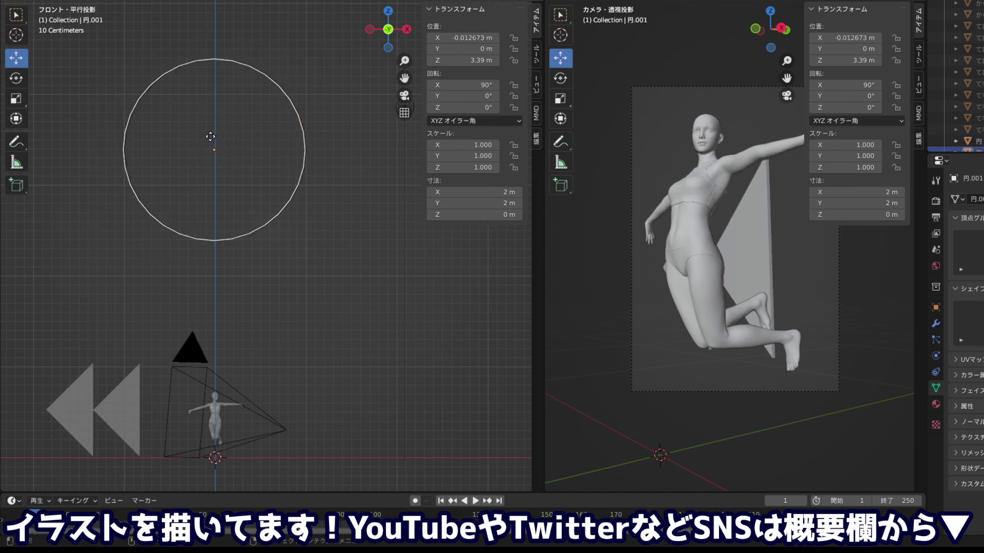
key(Escape)
key(ctrl+z)
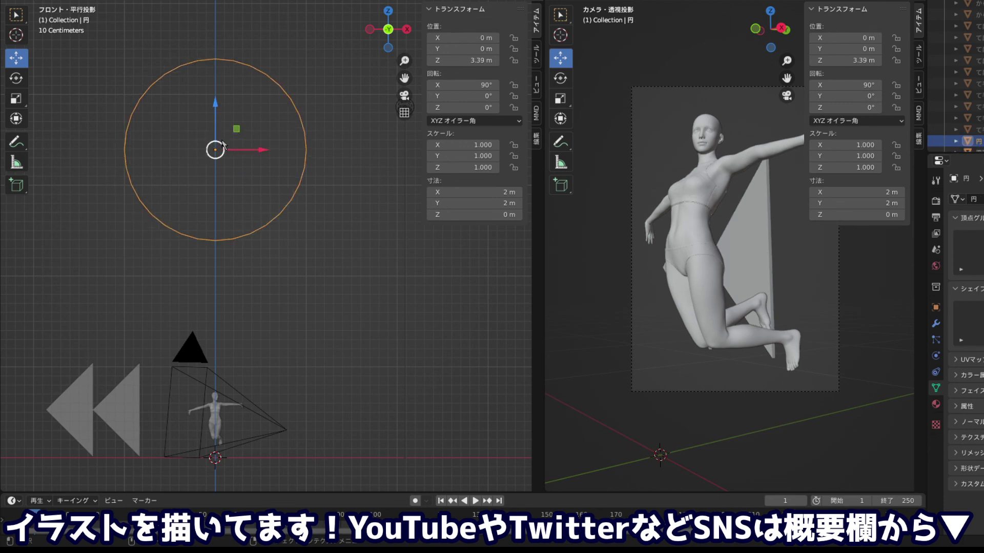
click(222, 145)
key(ctrl+z)
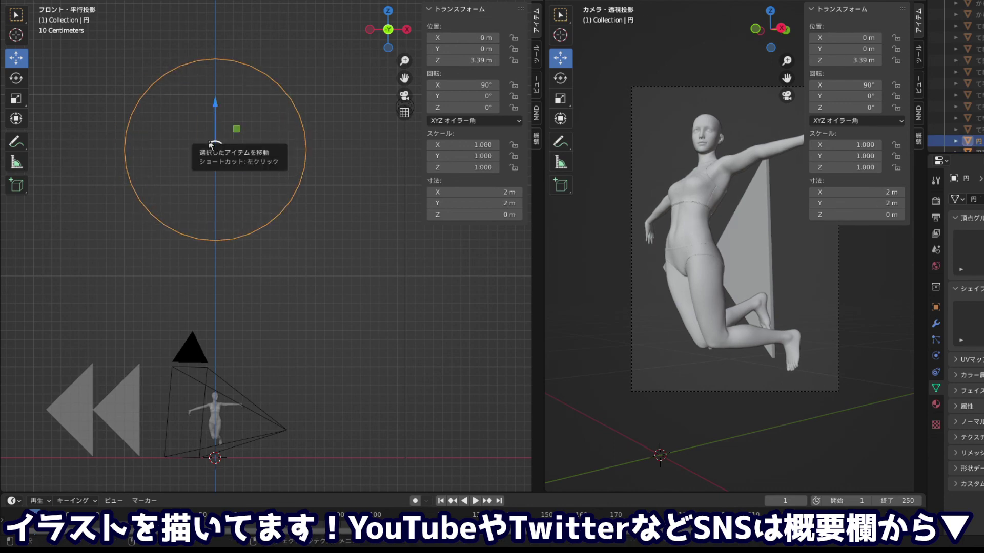
key(shift+d)
key(s)
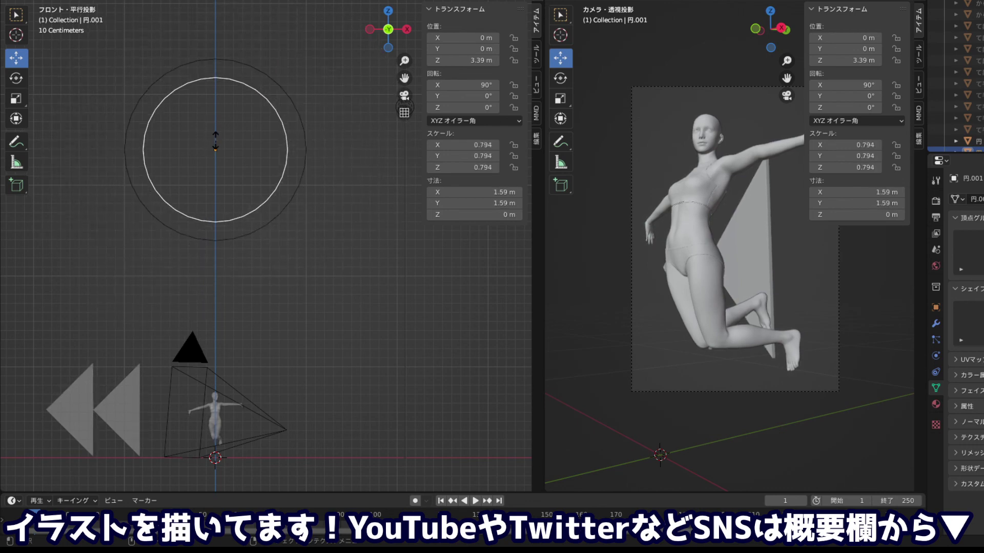
key(Escape)
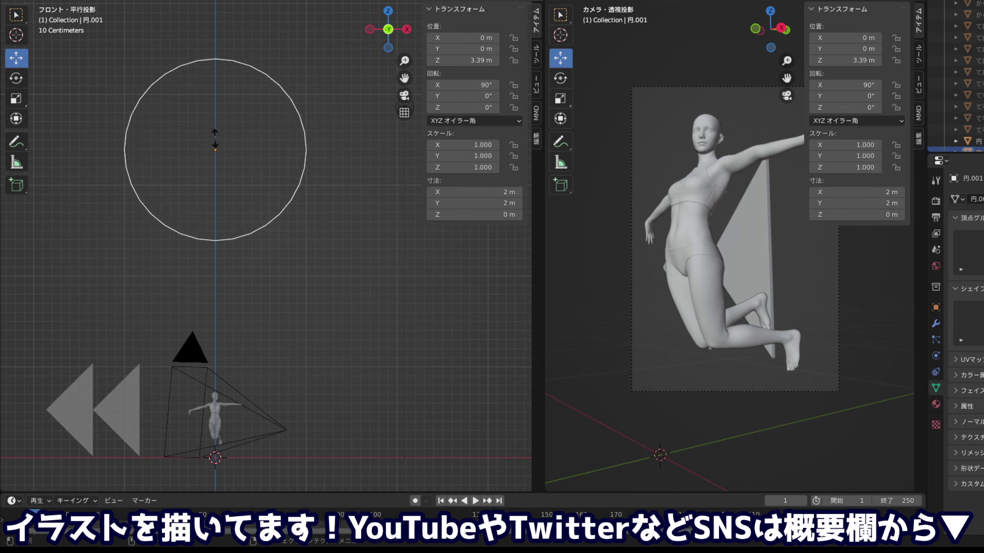
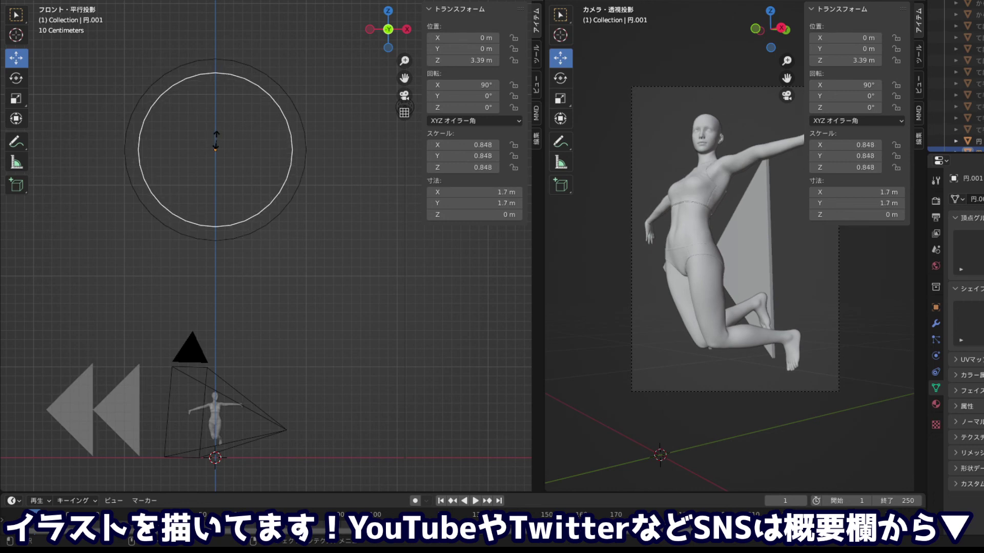
Enlarge the duplicate circle to 1.8 m and join it with the original circle
click(264, 156)
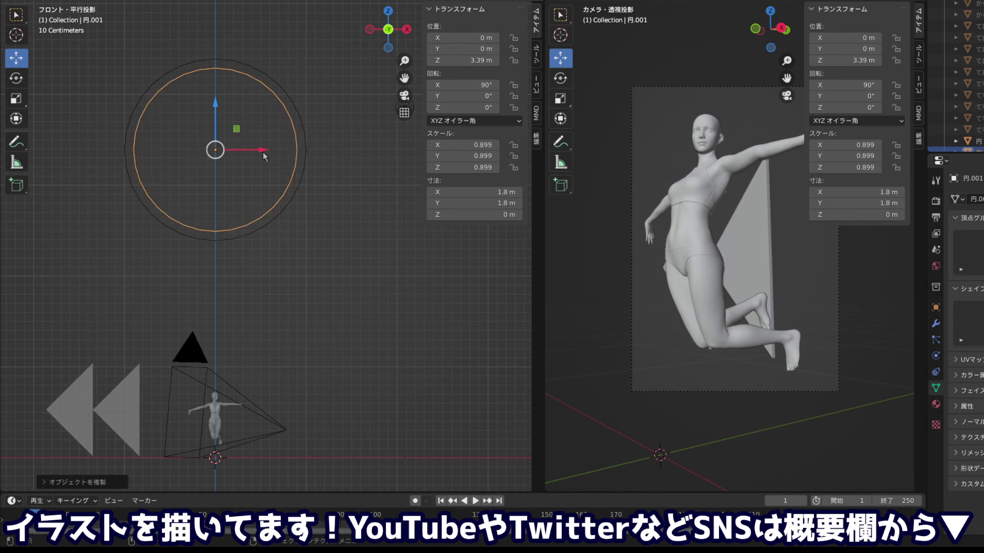
drag(132, 42, 278, 215)
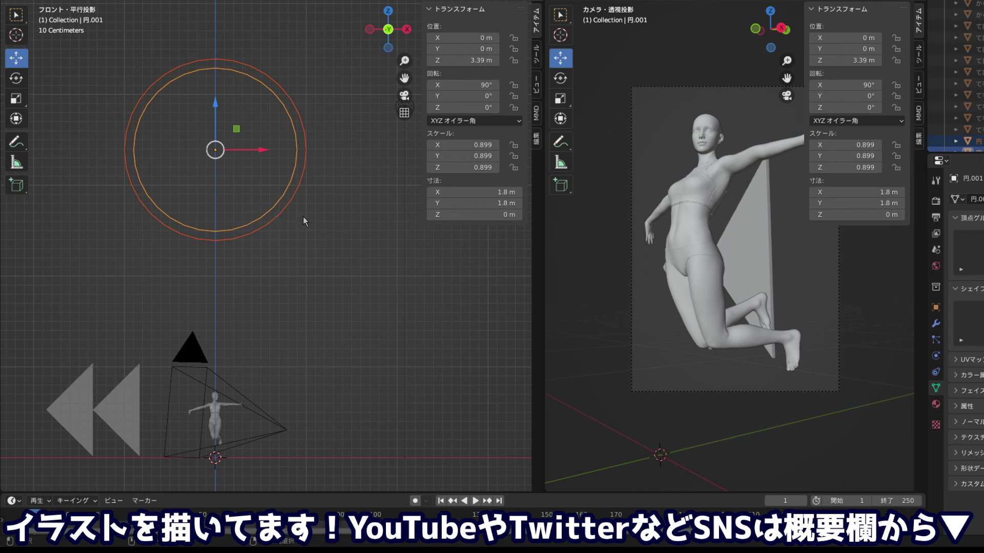
key(ctrl+j)
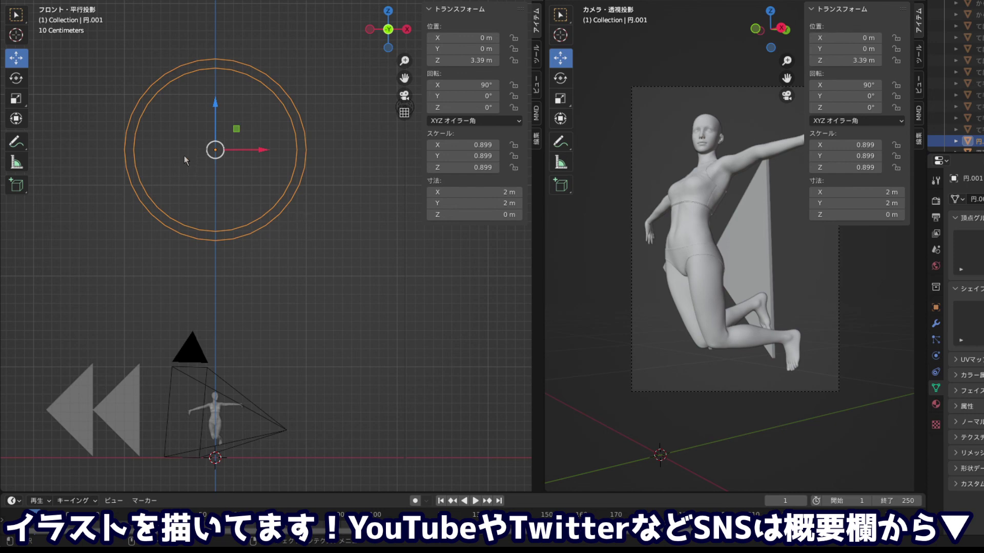
Reselect the joined circle in Edit Mode, box-selecting and then clearing its vertices
click(108, 70)
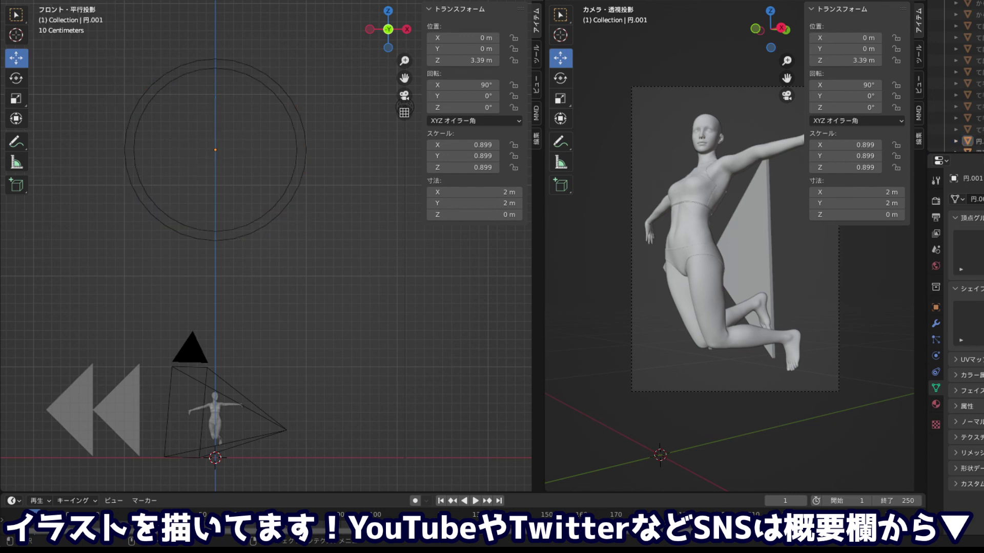
click(16, 15)
key(Tab)
drag(103, 63, 336, 236)
drag(72, 45, 372, 259)
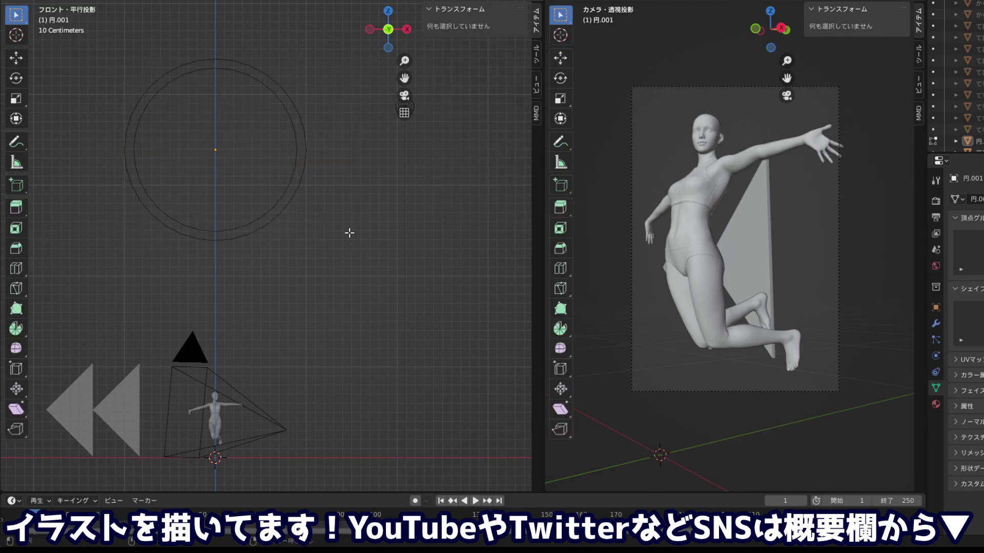
Select circle 円.001, delete its inner face, then undo the deletion
scroll(958, 135, down, 1)
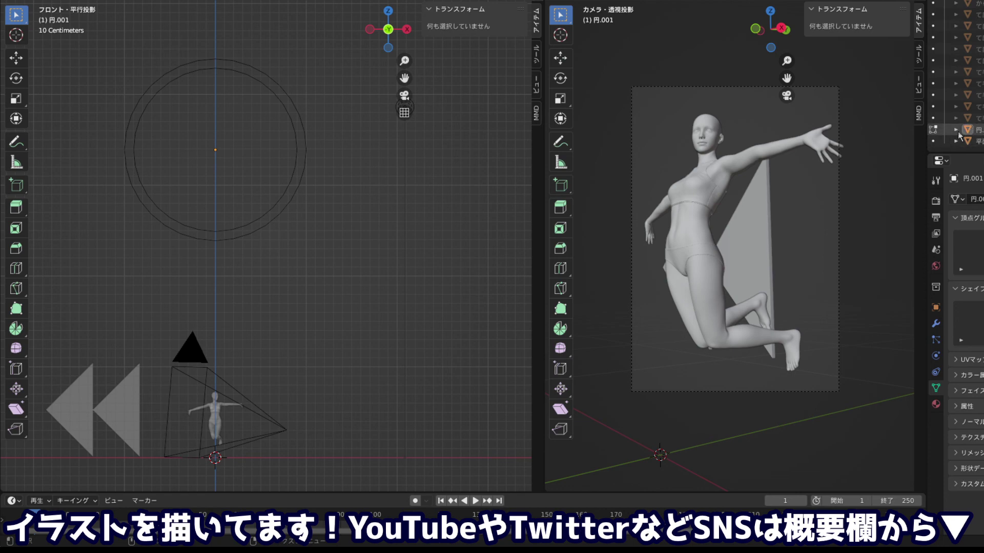
click(958, 130)
drag(101, 54, 361, 260)
drag(95, 42, 349, 260)
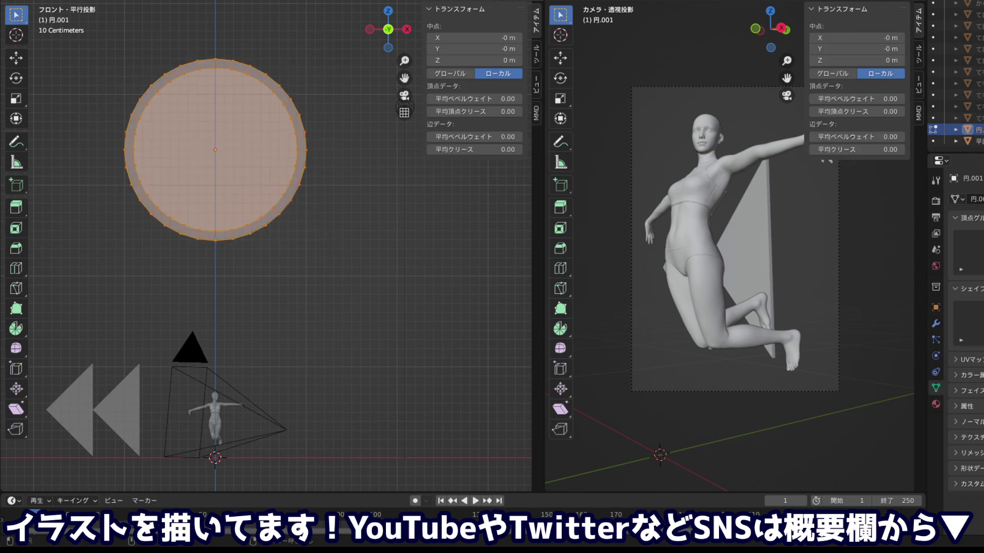
click(229, 137)
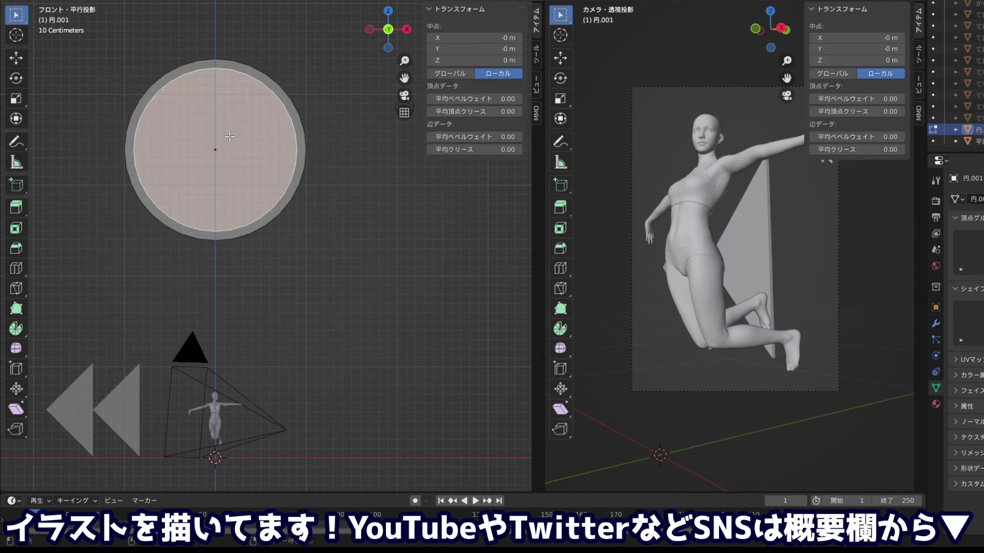
key(x)
click(230, 138)
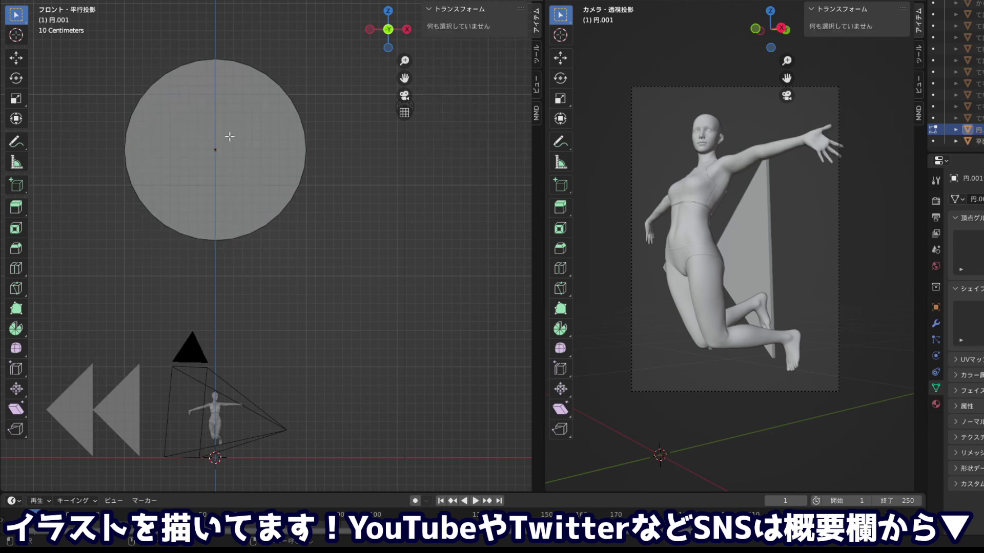
key(a)
Select the whole circle mesh, centre the view on it, then deselect all vertices
scroll(229, 133, down, 1)
scroll(229, 129, up, 1)
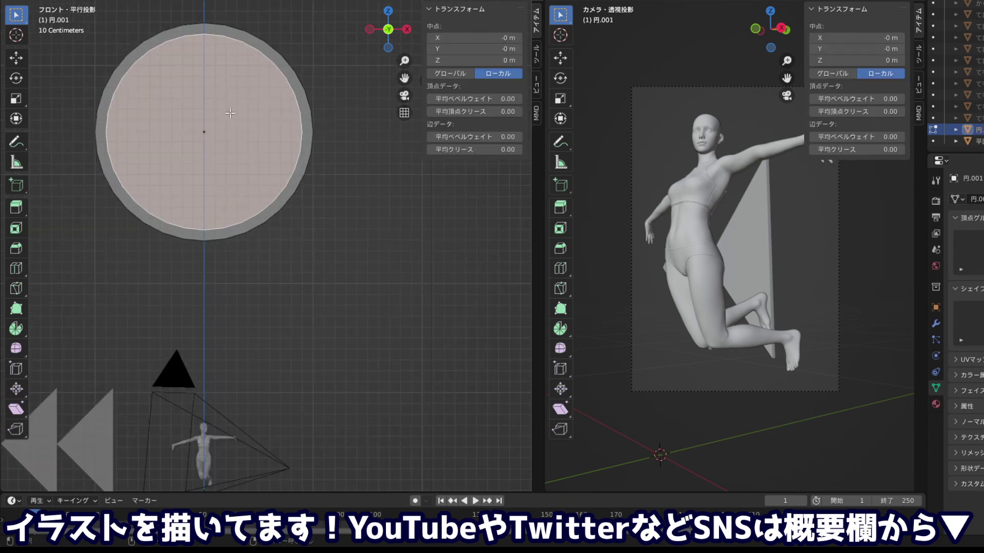
scroll(230, 113, up, 2)
key(a)
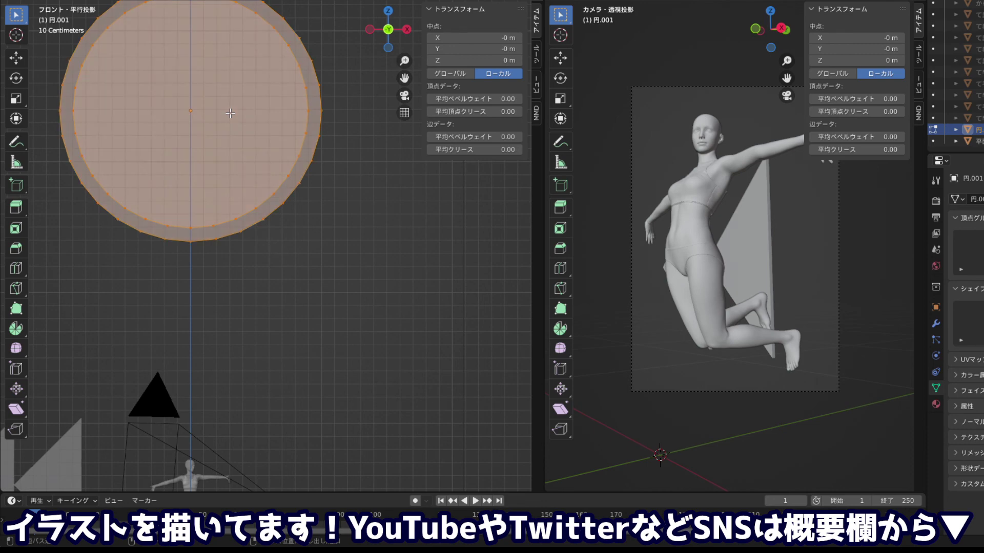
scroll(197, 108, down, 1)
scroll(198, 109, up, 1)
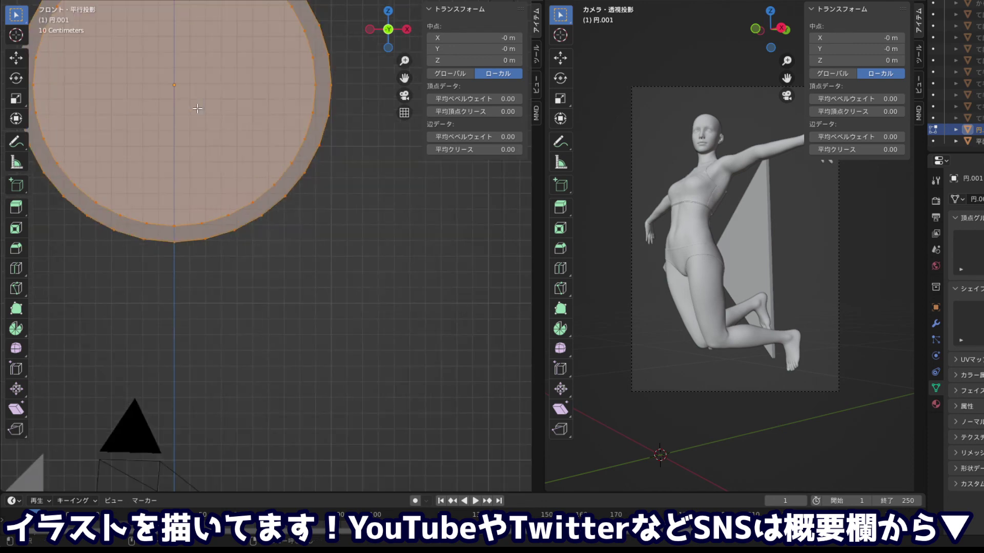
key(KP_Decimal)
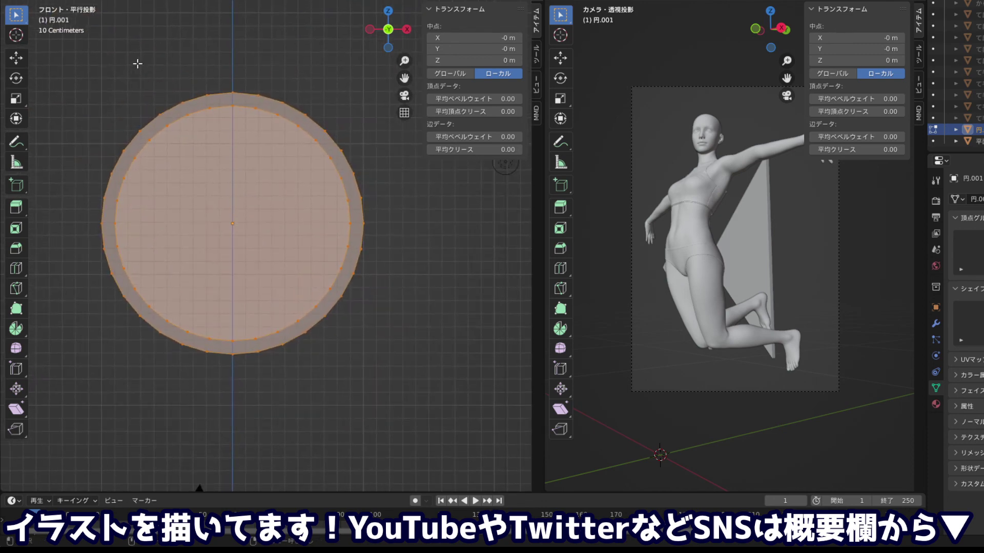
key(alt+a)
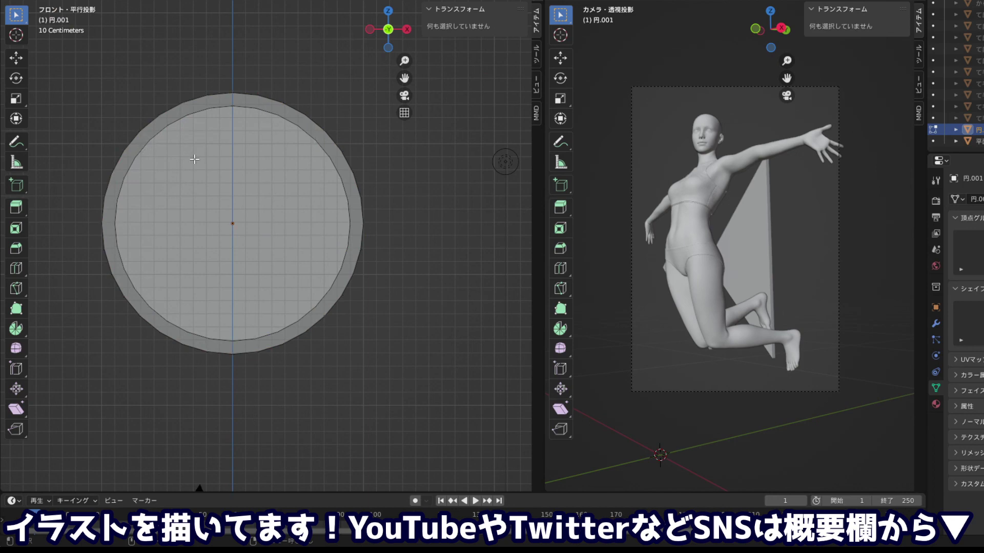
Re-enter Edit Mode on the circle and delete the outer ring, leaving one disc
key(Tab)
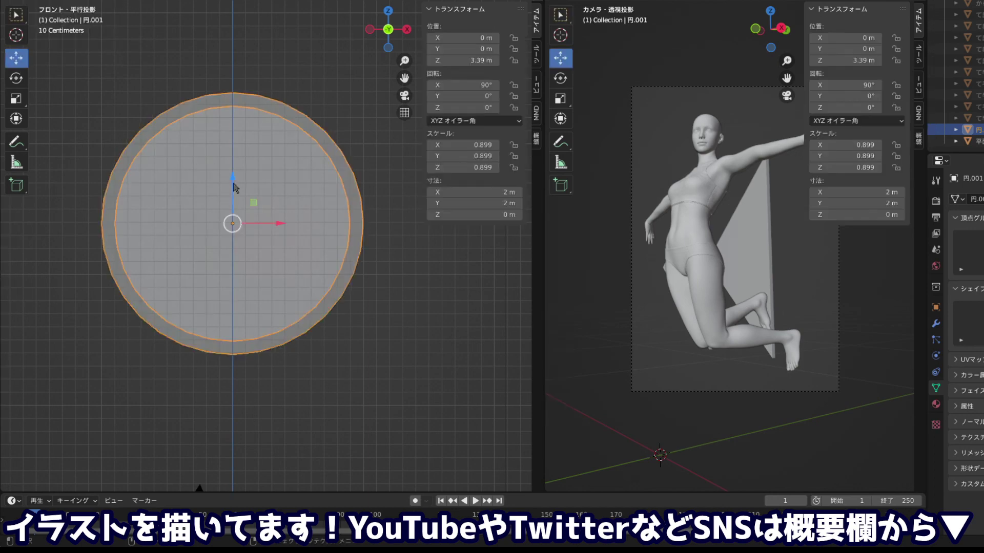
click(82, 18)
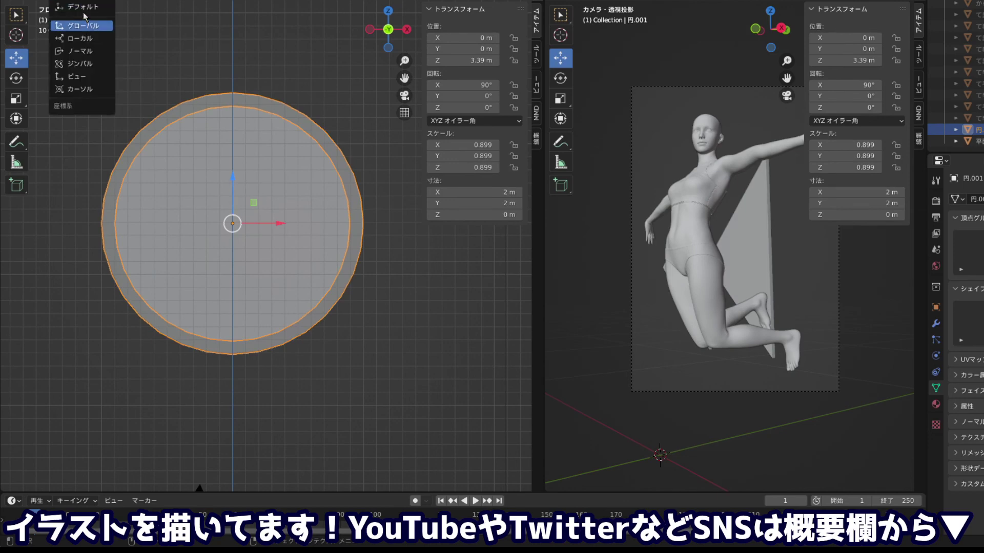
click(82, 18)
click(47, 40)
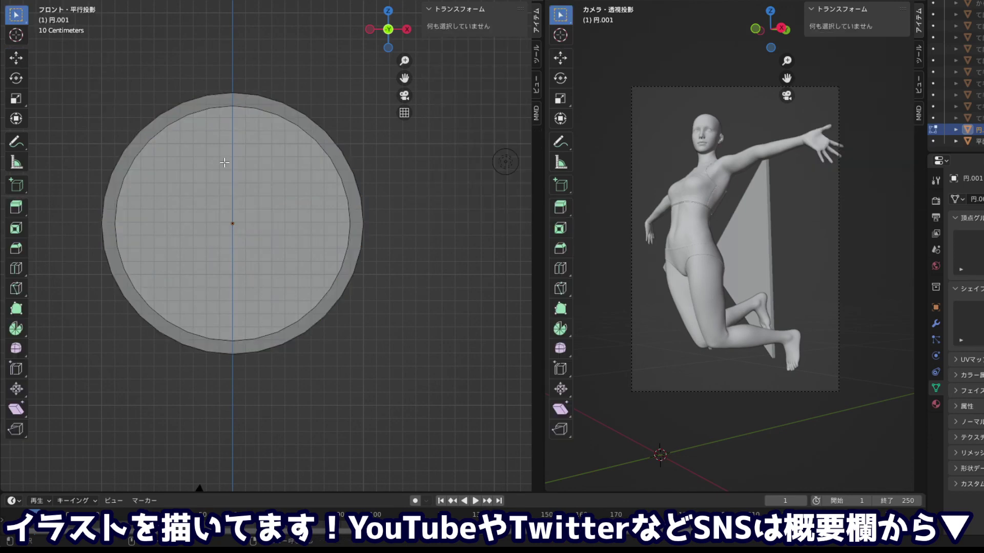
key(a)
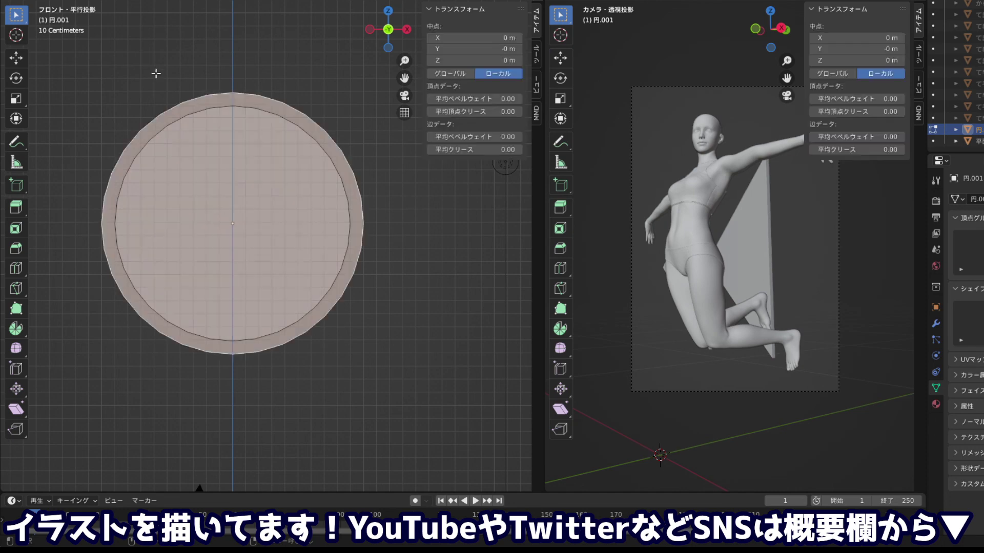
key(x)
click(211, 153)
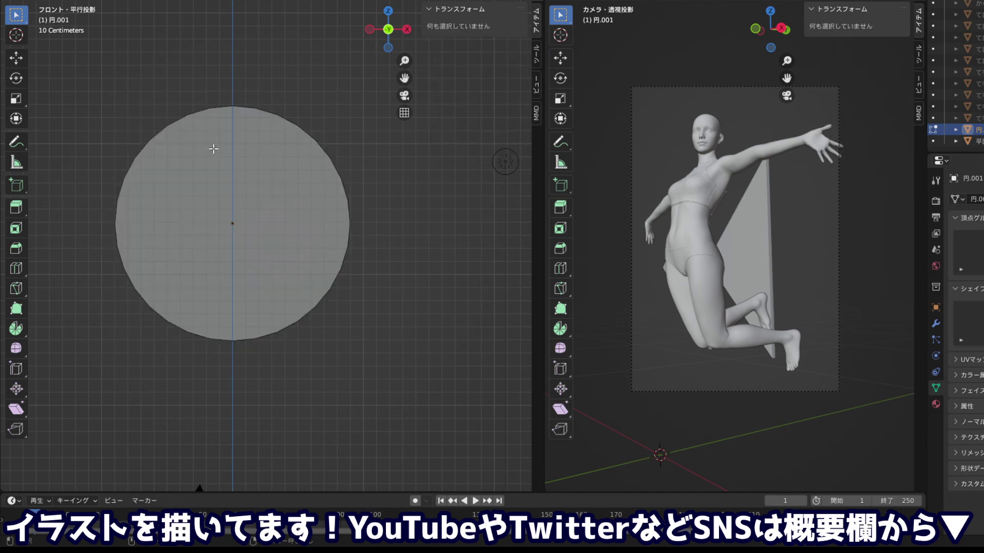
Inset the disc into a thin outer band and delete the inner face
drag(97, 103, 359, 320)
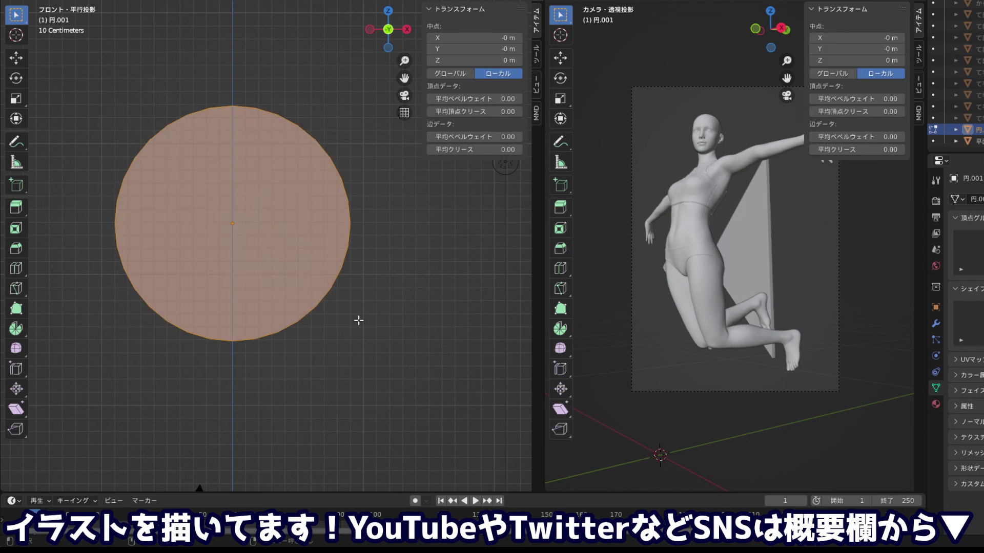
key(s)
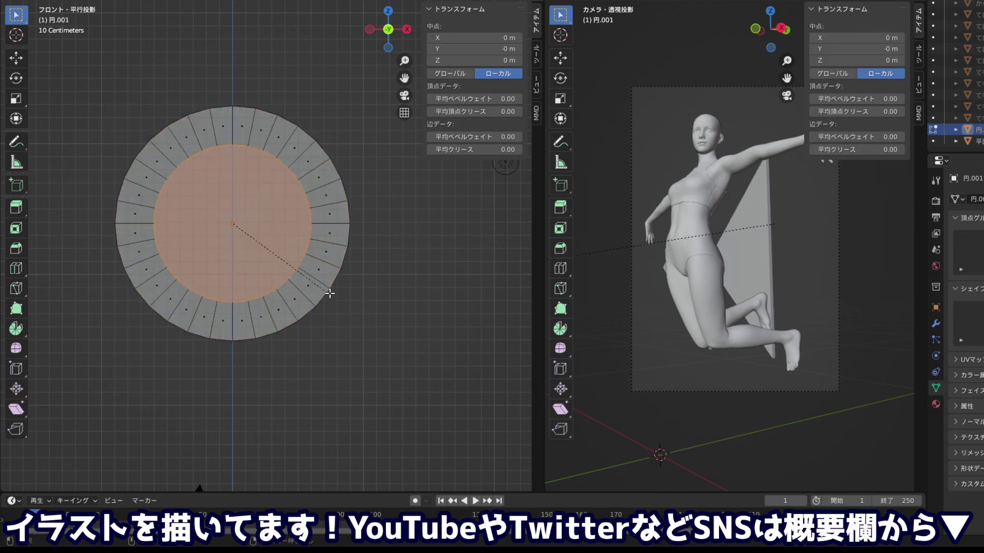
click(352, 311)
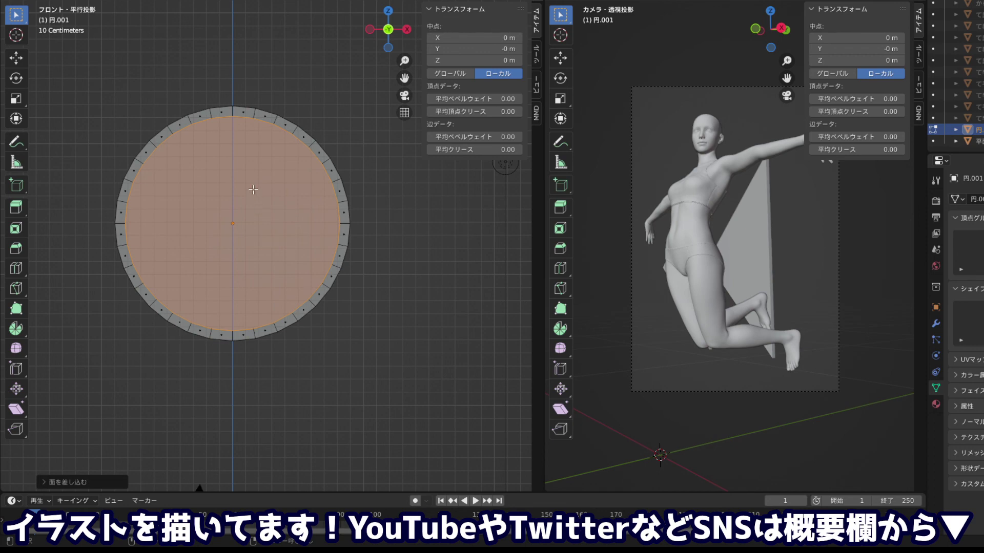
key(alt+a)
click(237, 223)
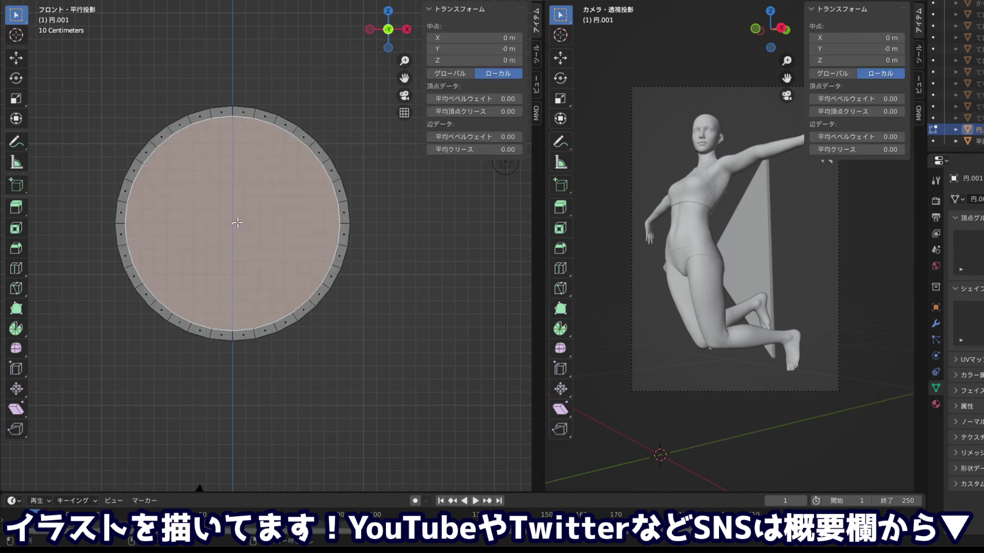
key(x)
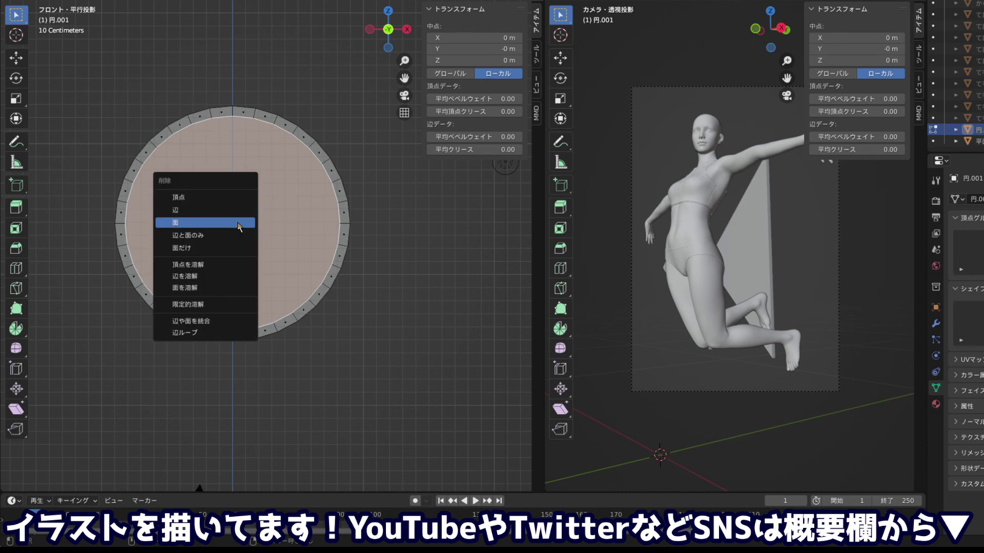
click(238, 222)
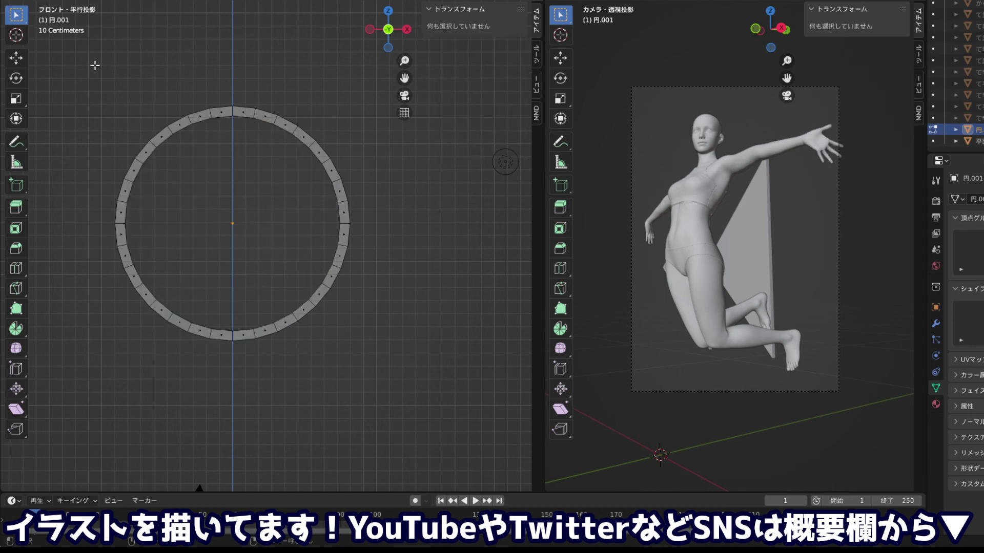
From the right-side view, extrude the ring about 0.069 m to give it depth
scroll(132, 110, up, 1)
click(407, 30)
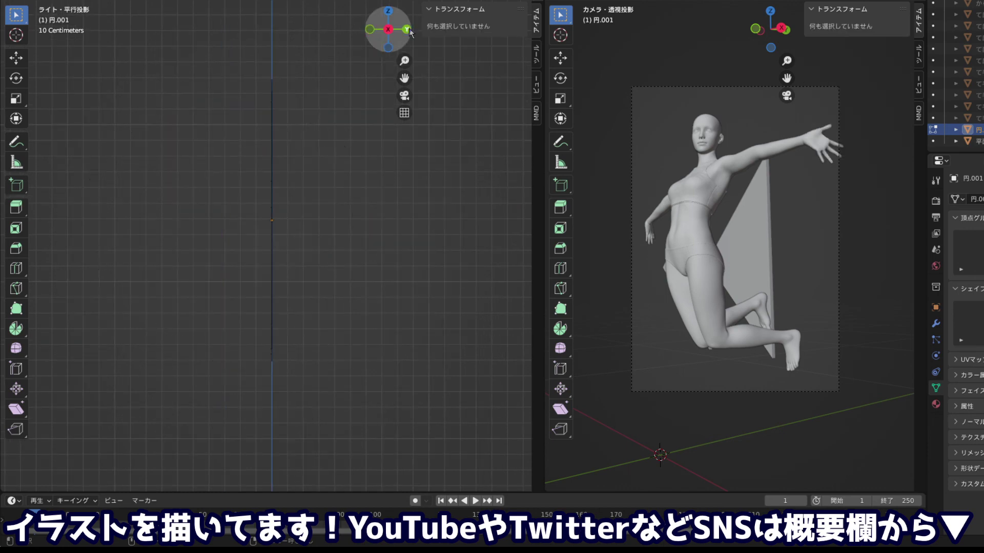
drag(174, 53, 350, 374)
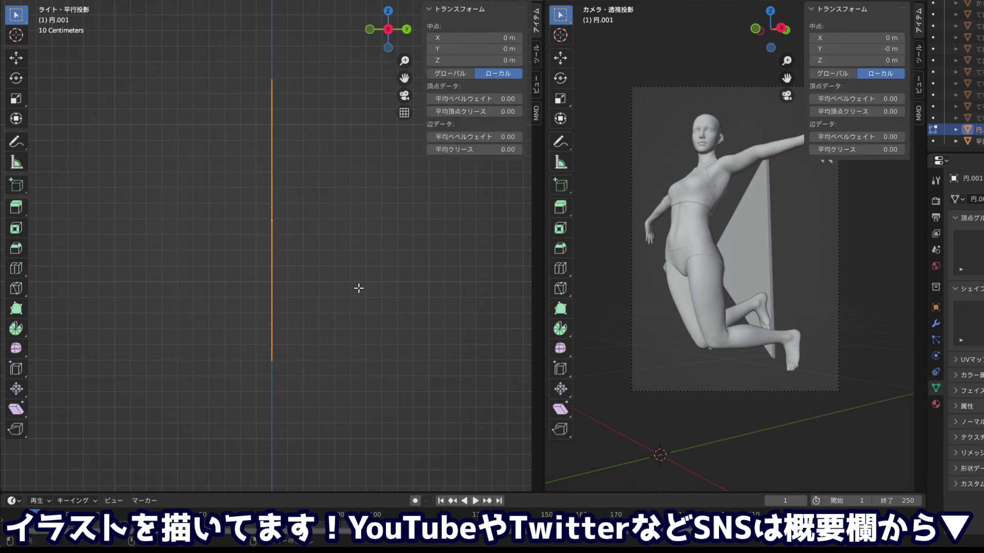
key(e)
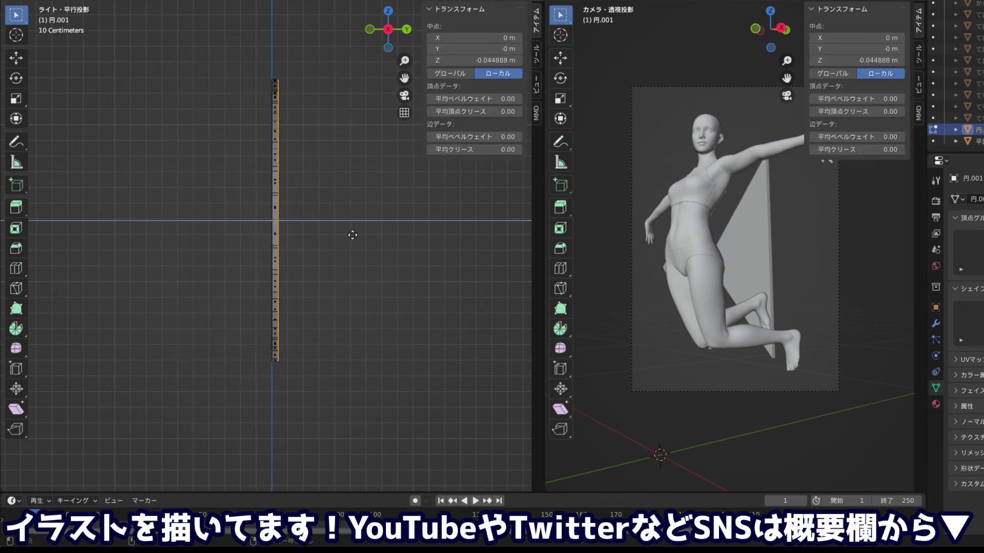
click(351, 234)
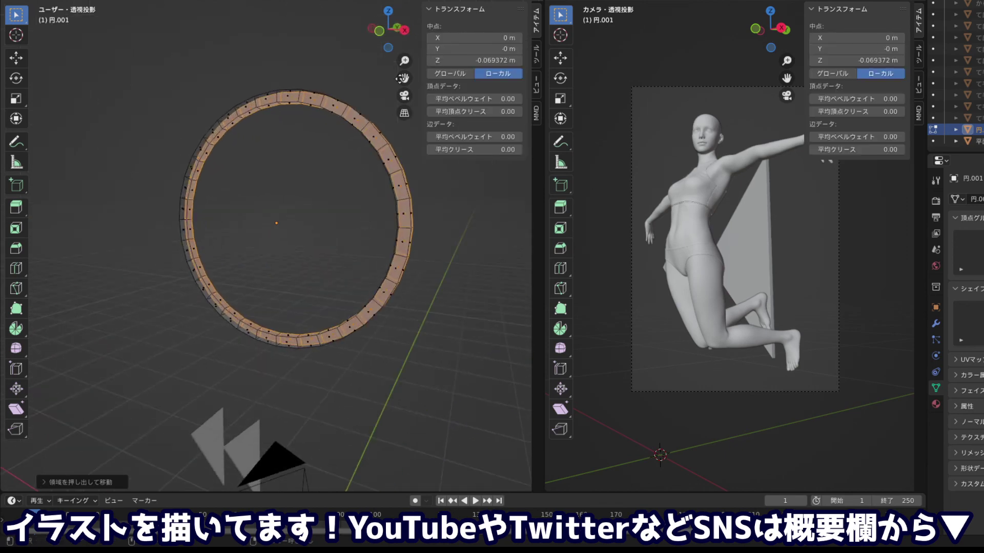
Frame the ring in front view and test moving it, cancelling the move
click(379, 34)
scroll(248, 138, down, 3)
scroll(248, 169, down, 2)
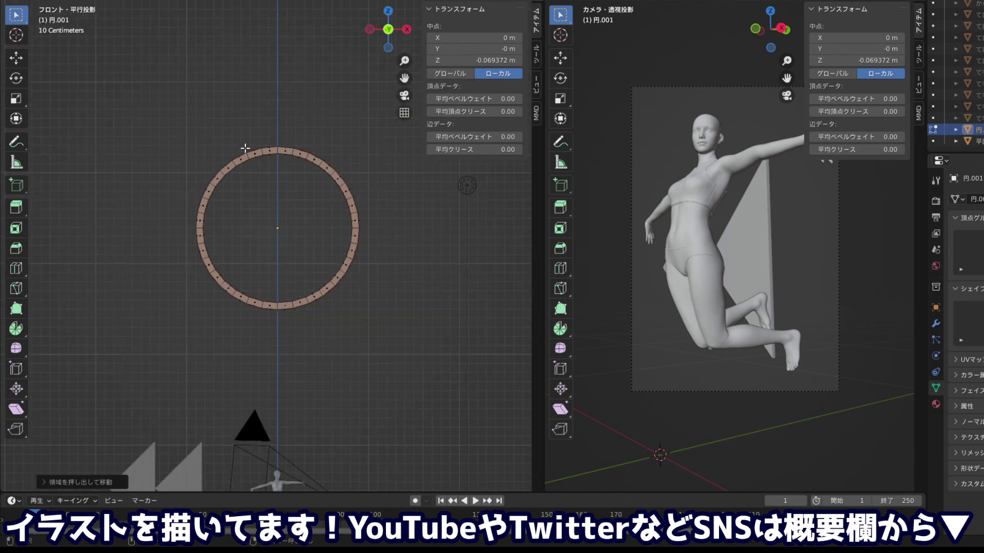
scroll(229, 229, up, 1)
scroll(292, 132, up, 2)
scroll(342, 63, down, 1)
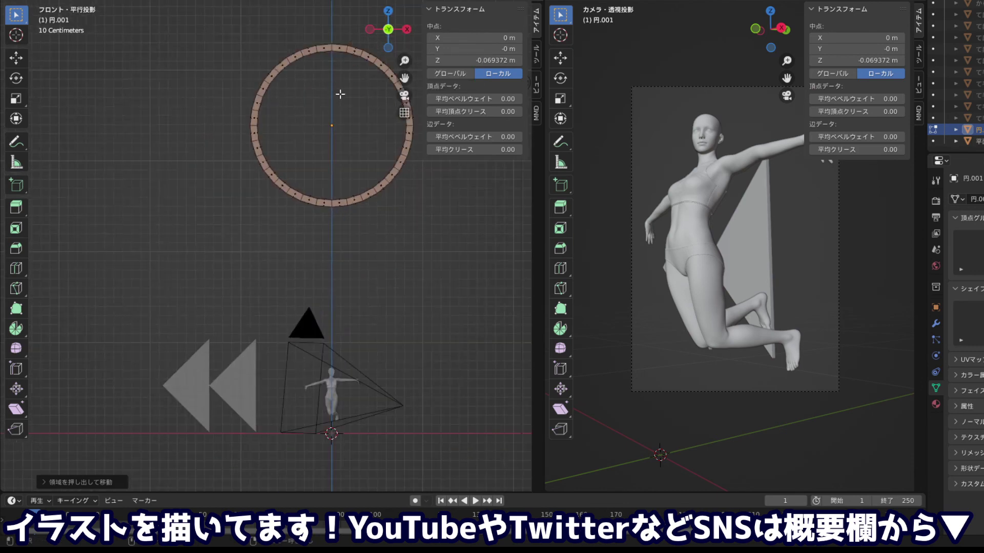
click(16, 60)
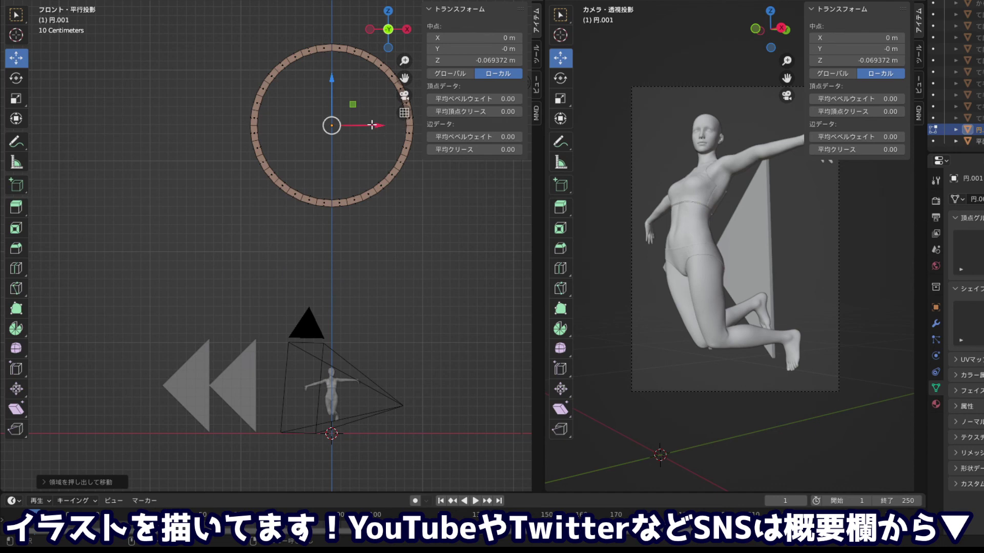
drag(372, 124, 336, 151)
right_click(336, 152)
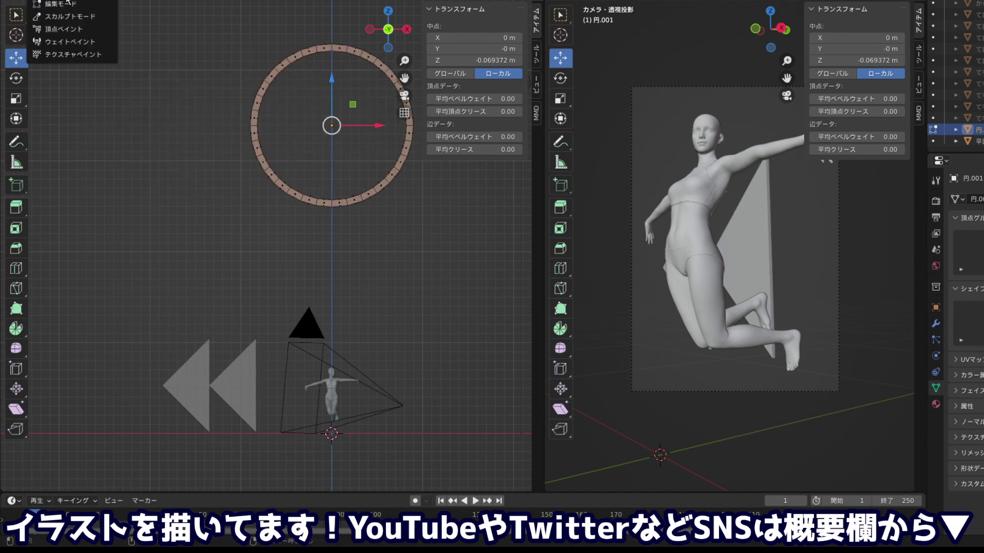
In Object Mode, move the ring left and down over the rewind triangles
click(66, 7)
drag(379, 126, 235, 138)
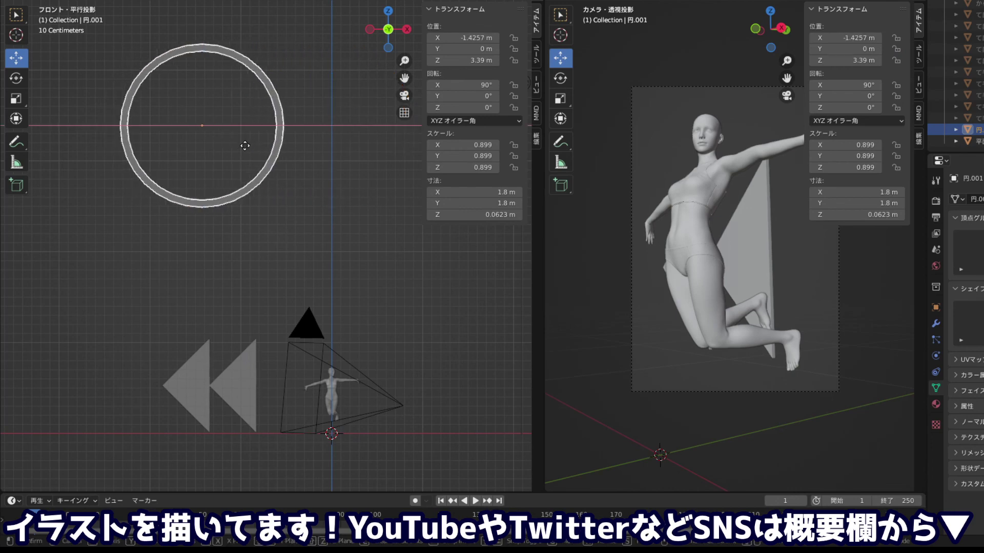
drag(206, 82, 174, 342)
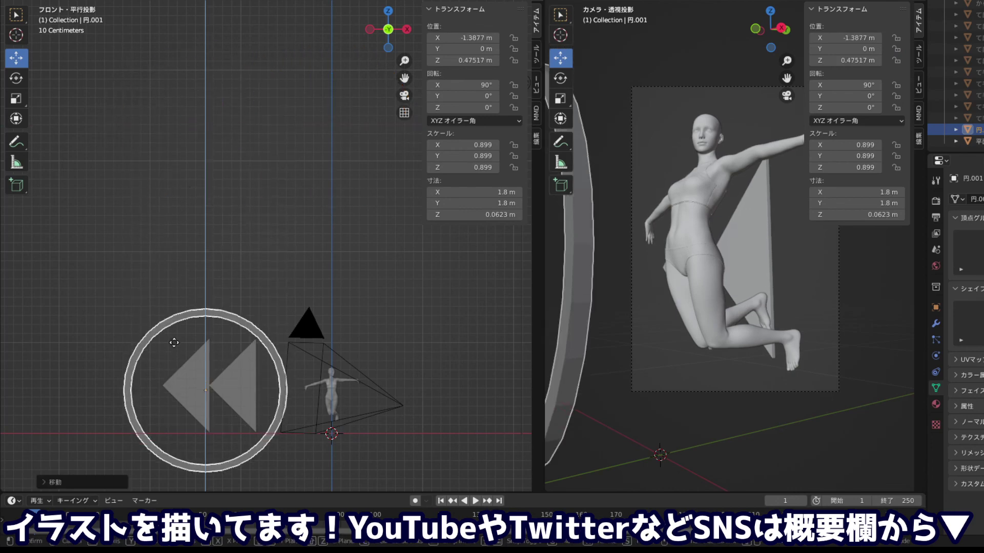
drag(216, 389, 254, 390)
drag(219, 348, 220, 344)
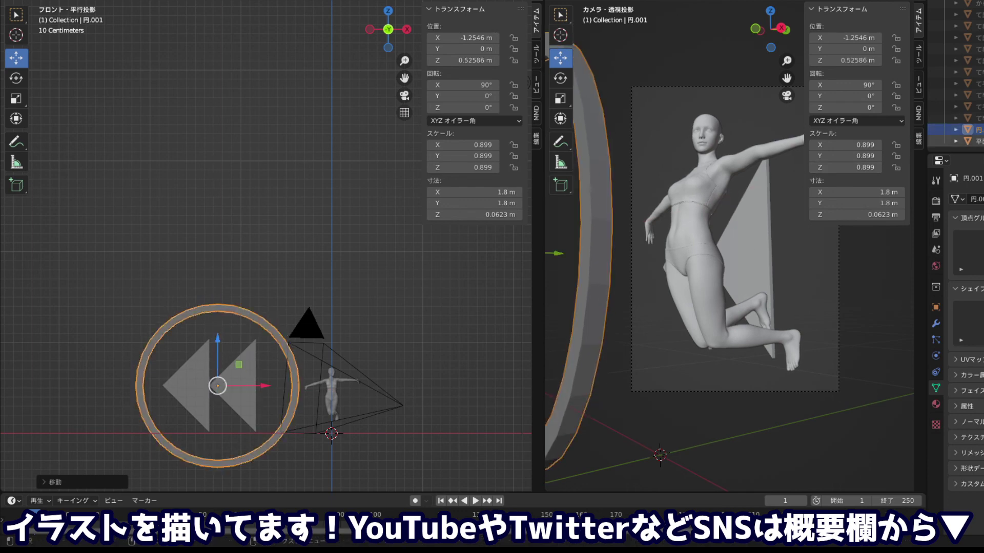
Fine-tune the ring to X −1.337 m, Z 0.526 m around the triangles, then hide it
click(973, 141)
click(272, 396)
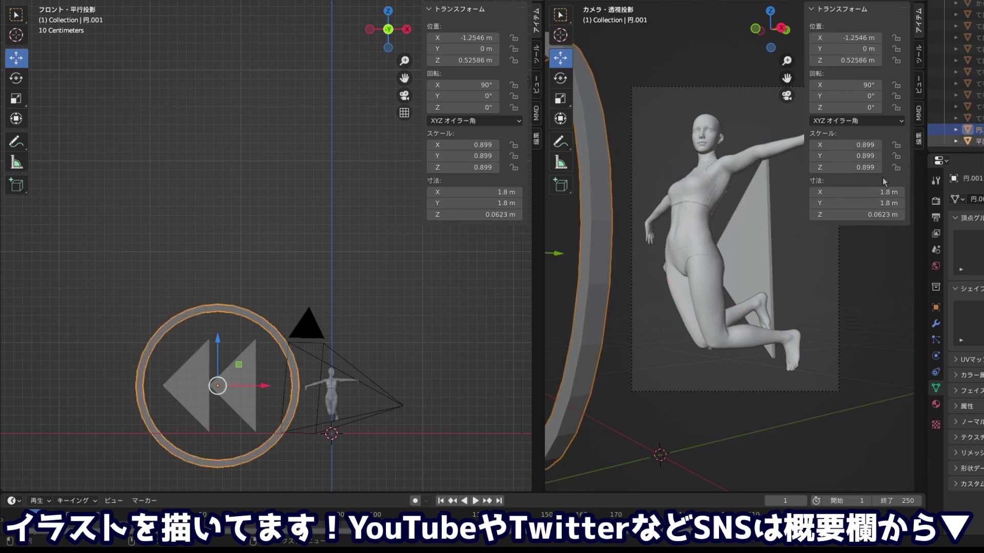
drag(255, 390, 243, 383)
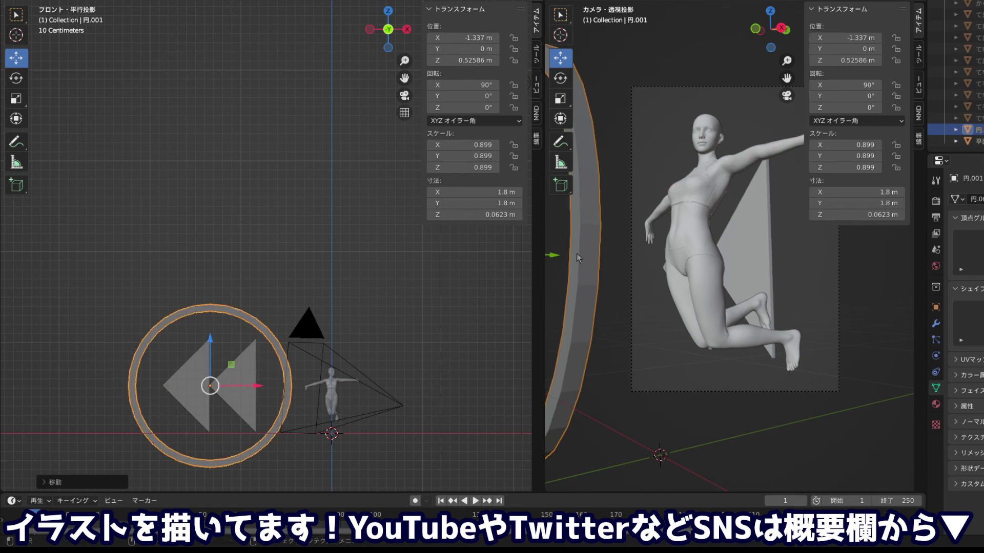
key(alt+a)
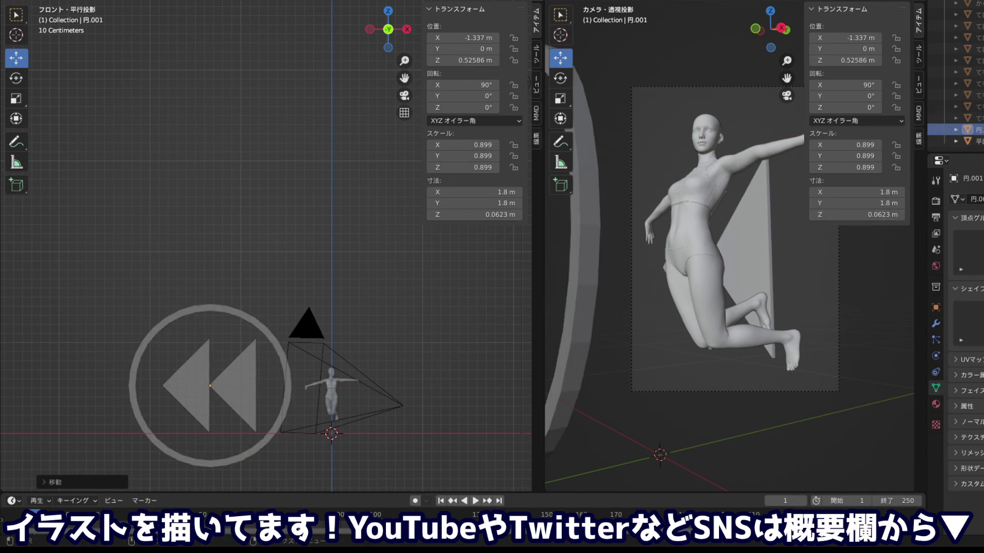
key(h)
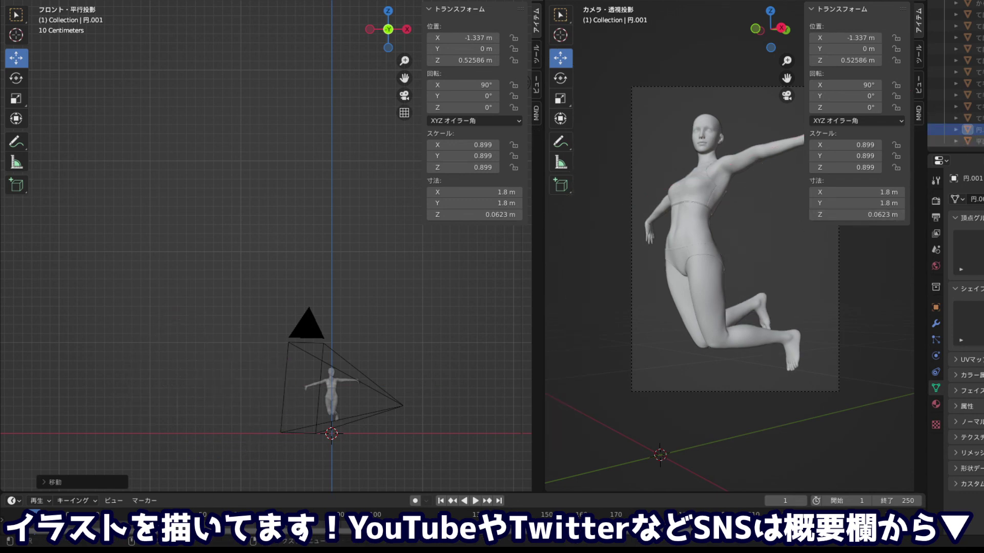
Set the triangles object 平面's origin to its geometry centre
click(975, 146)
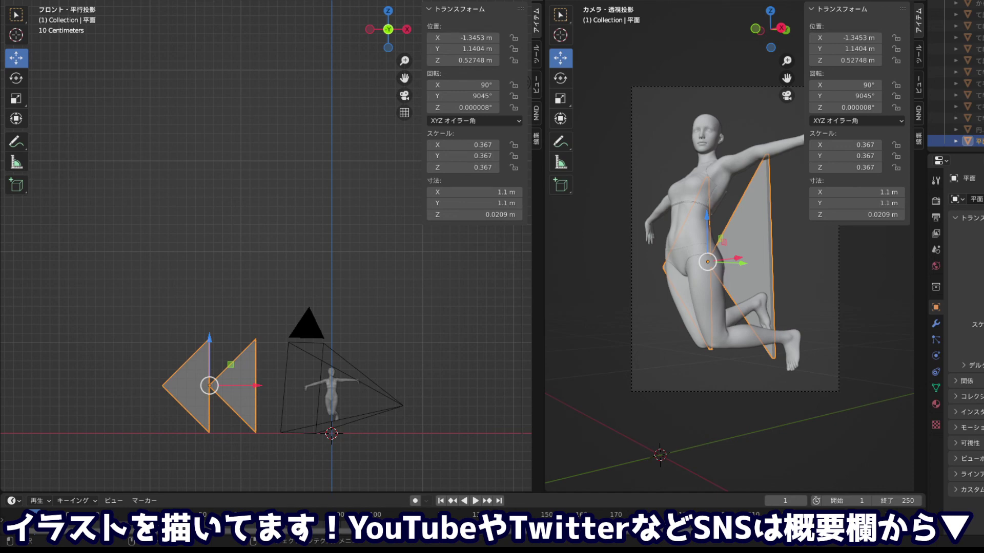
right_click(196, 374)
mouse_move(152, 346)
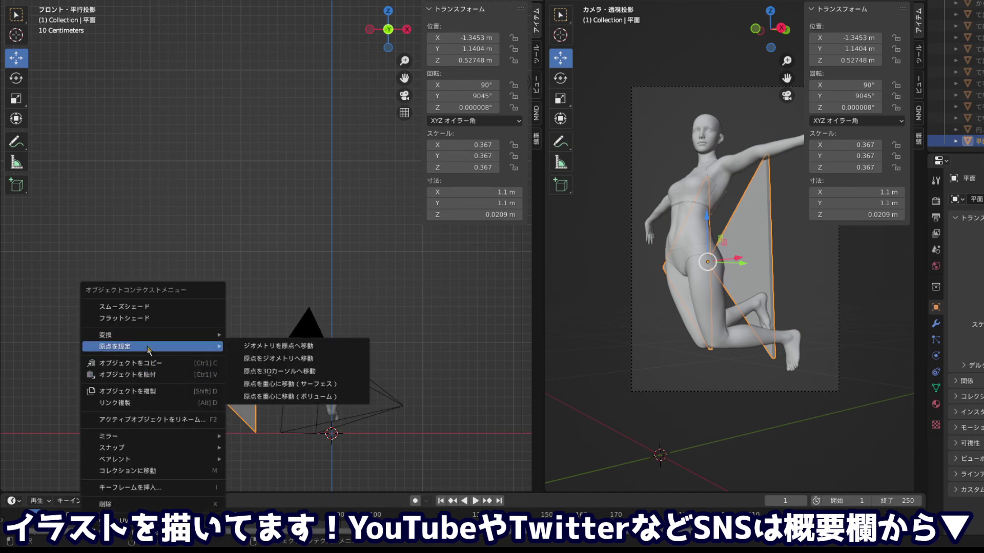
click(276, 357)
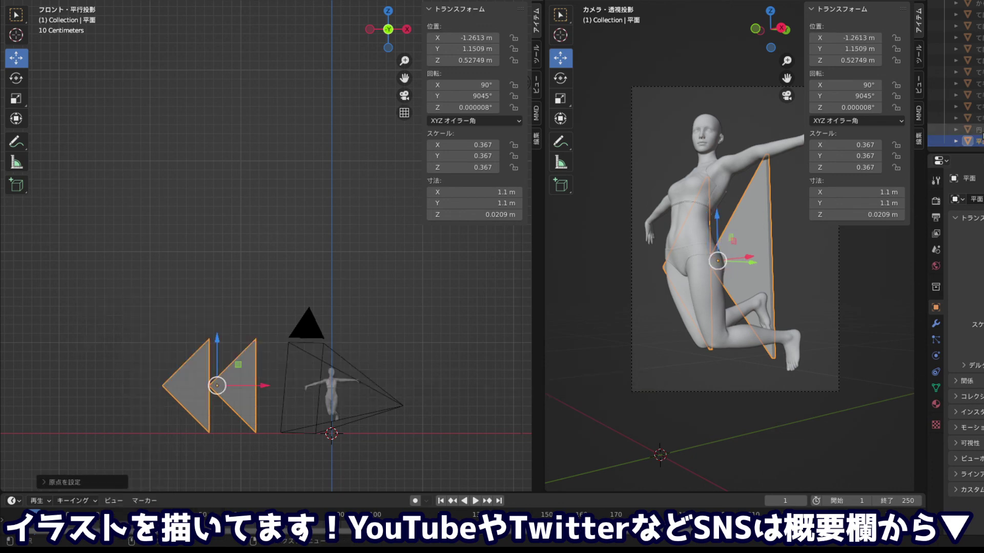
click(973, 130)
Unhide the ring, nudge it slightly right, and frame the view on it
click(976, 141)
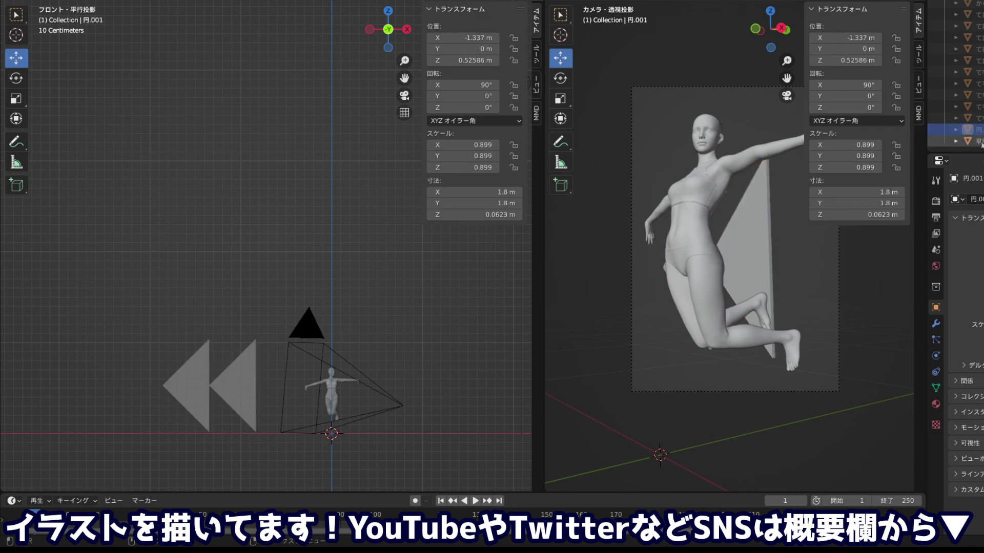
click(981, 129)
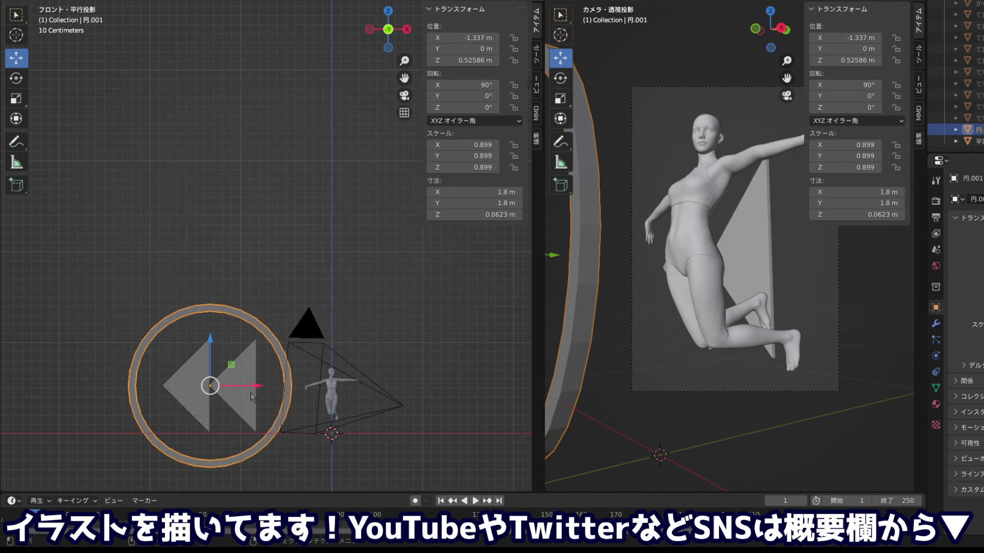
drag(252, 394, 256, 394)
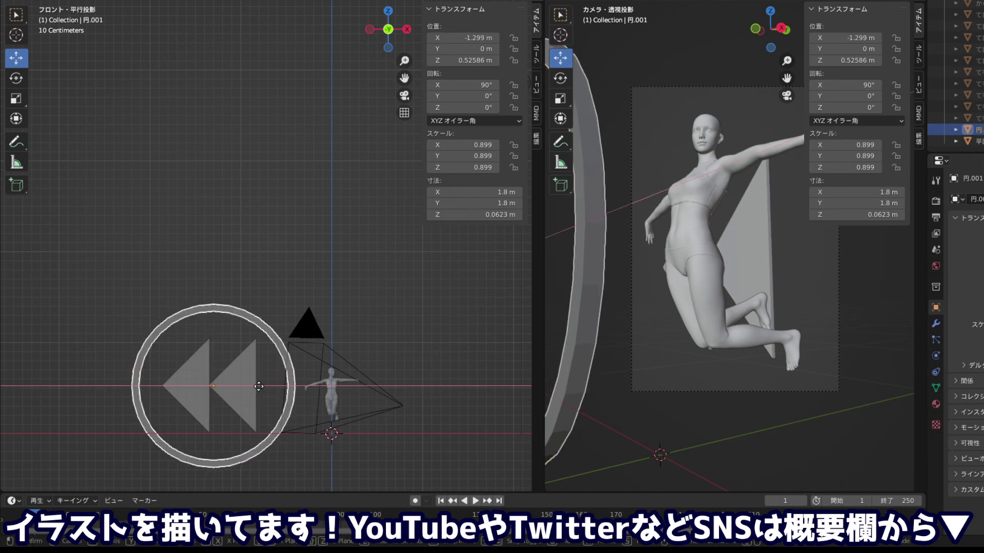
click(980, 142)
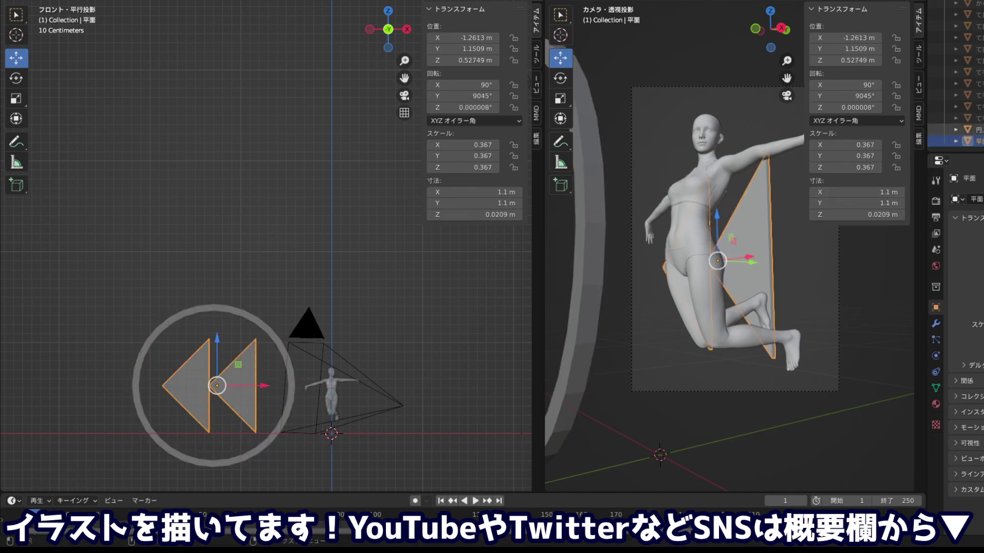
click(976, 129)
click(976, 130)
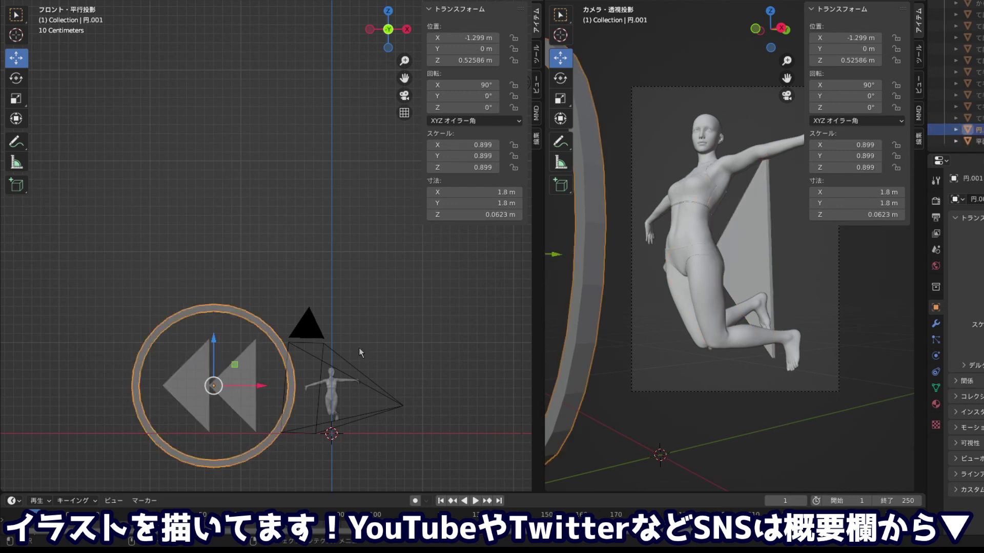
drag(259, 388, 261, 386)
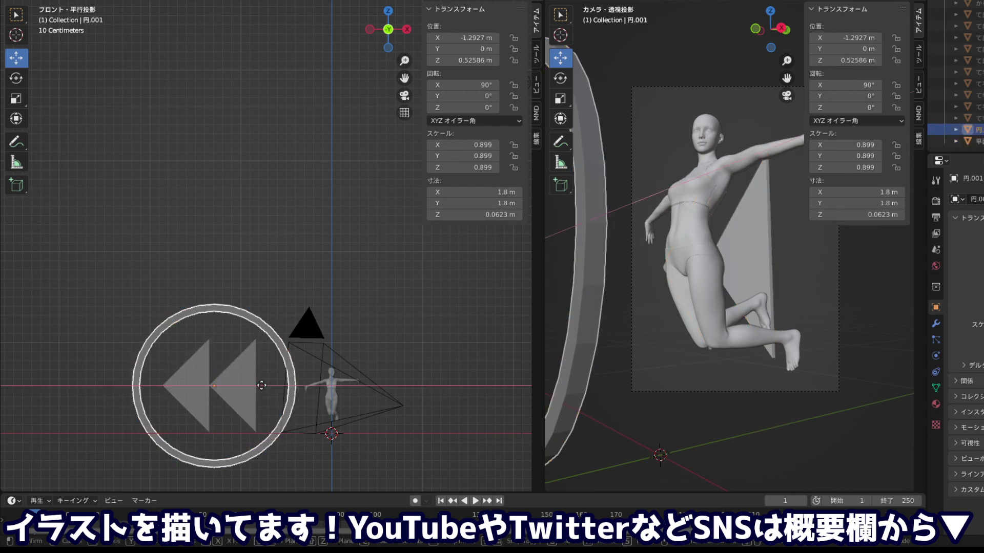
click(261, 385)
scroll(215, 388, up, 5)
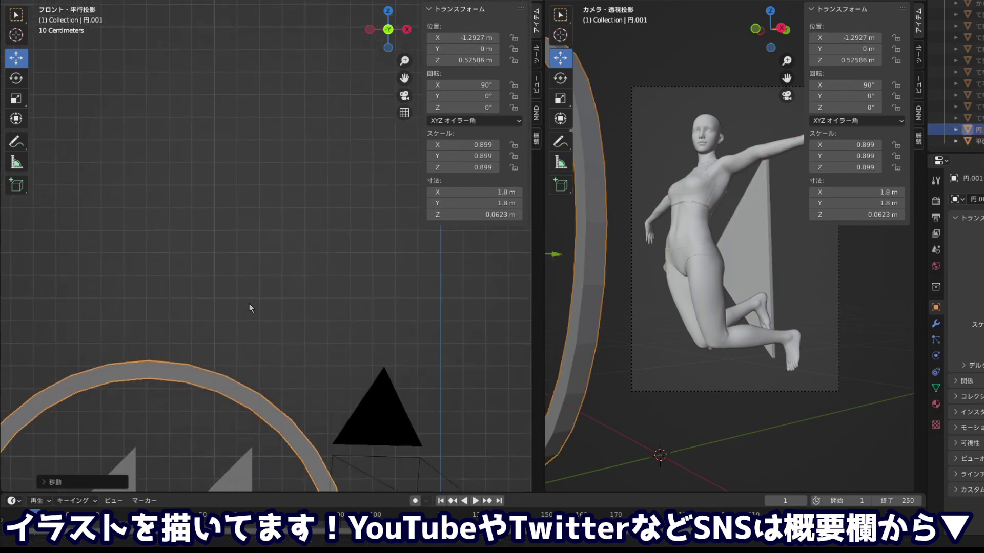
key(KP_Decimal)
scroll(186, 251, up, 3)
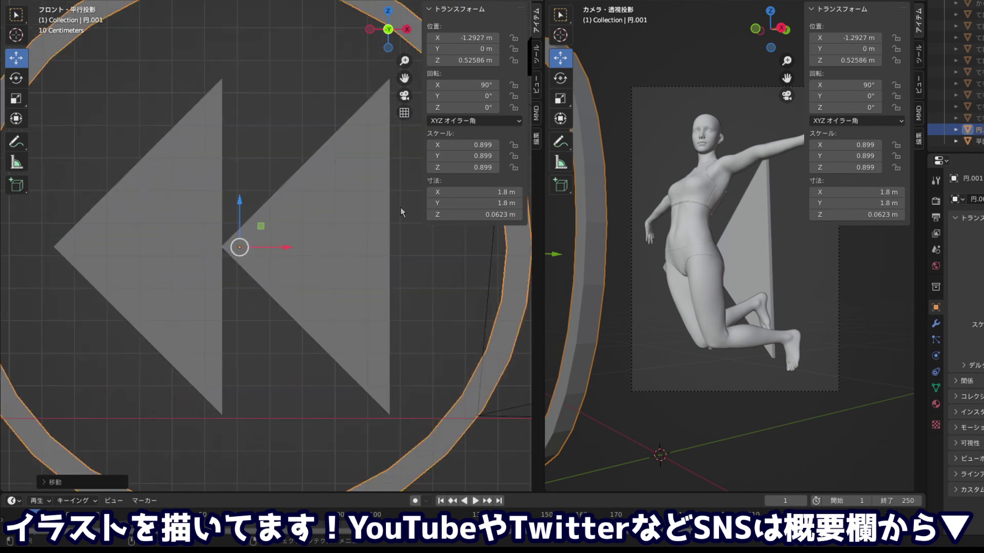
Slide the triangles to X −1.2577 m to match the ring's centre at −1.2573 m
click(978, 141)
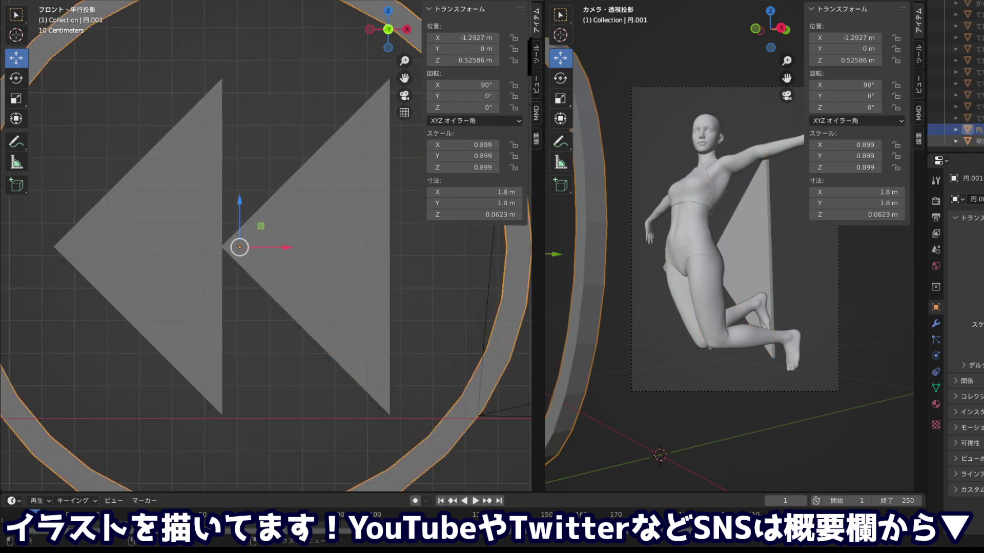
click(979, 140)
click(979, 130)
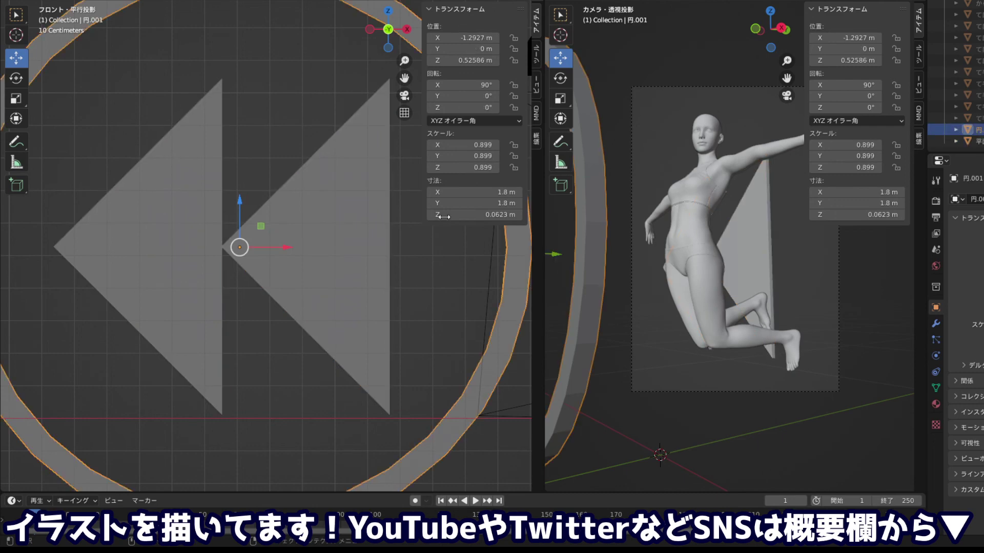
click(978, 141)
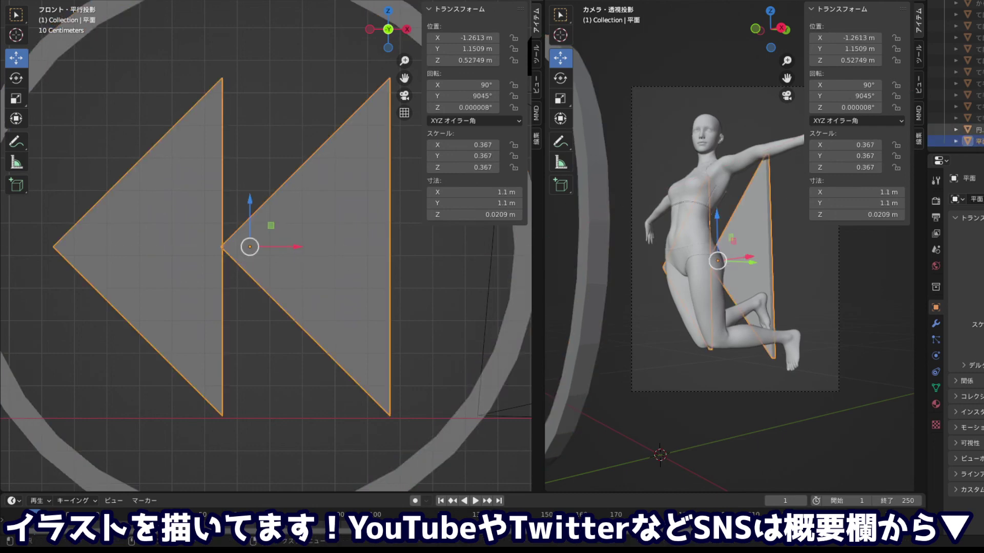
click(978, 130)
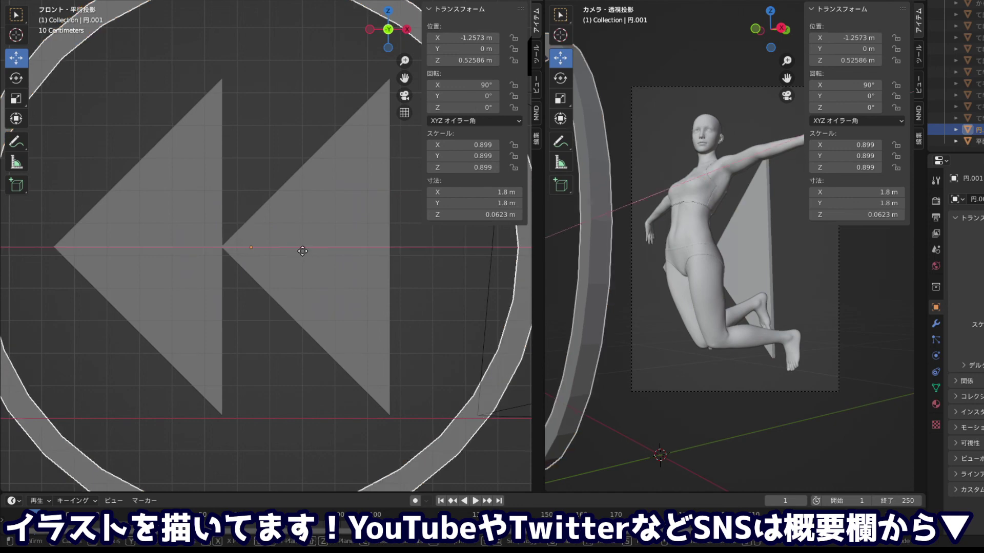
click(978, 141)
click(979, 129)
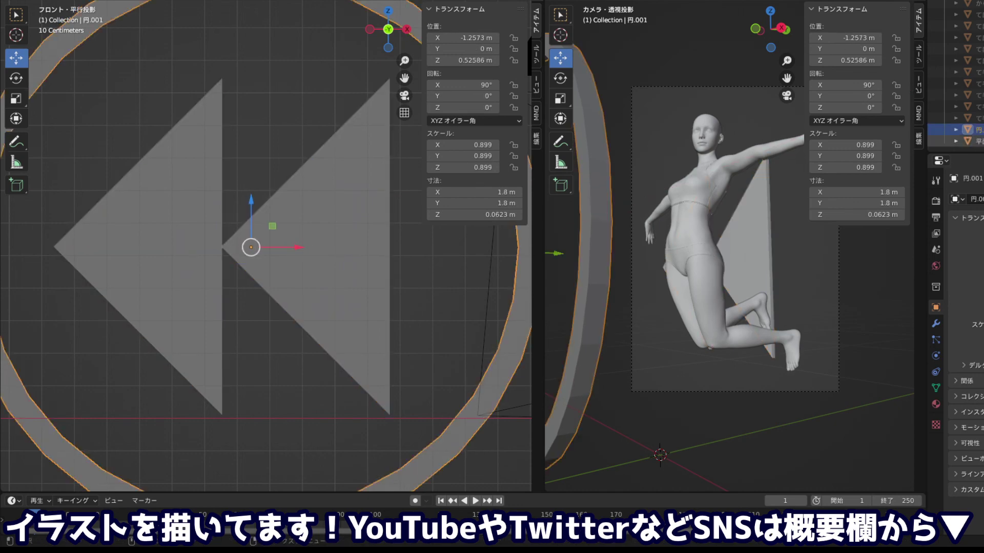
click(978, 118)
click(978, 129)
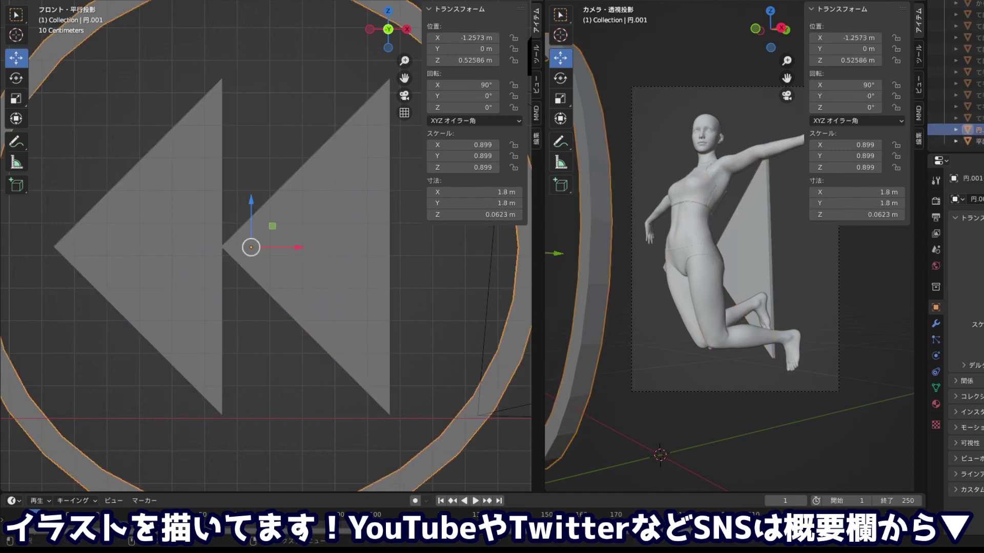
click(979, 141)
click(979, 141)
click(978, 129)
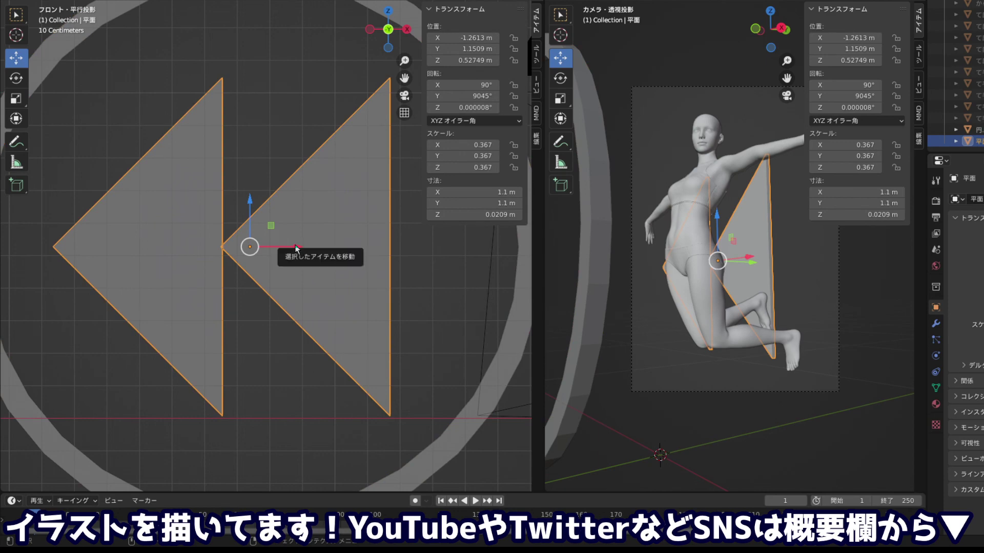
drag(295, 245, 297, 244)
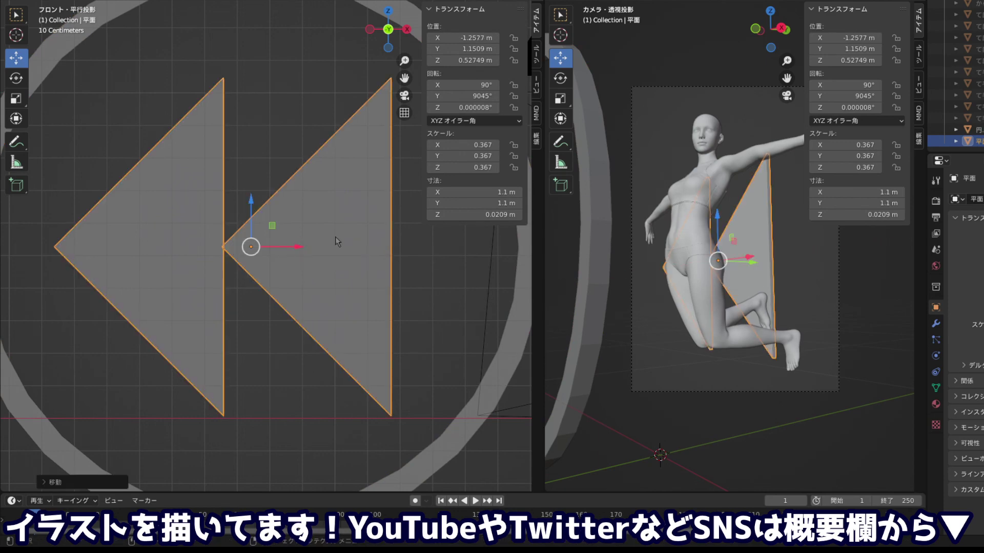
click(979, 130)
click(978, 130)
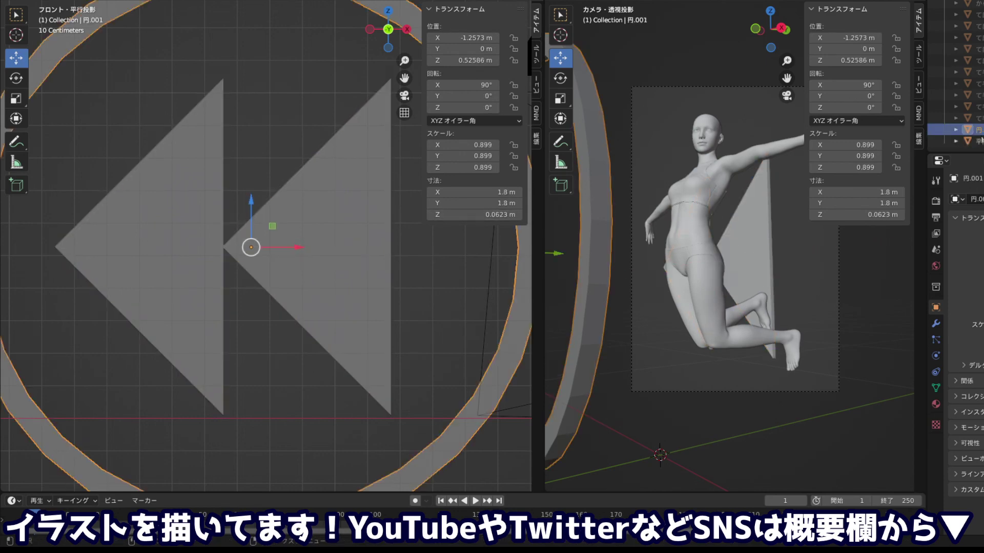
scroll(257, 189, down, 5)
Scale the ring down to 0.610
scroll(258, 190, down, 1)
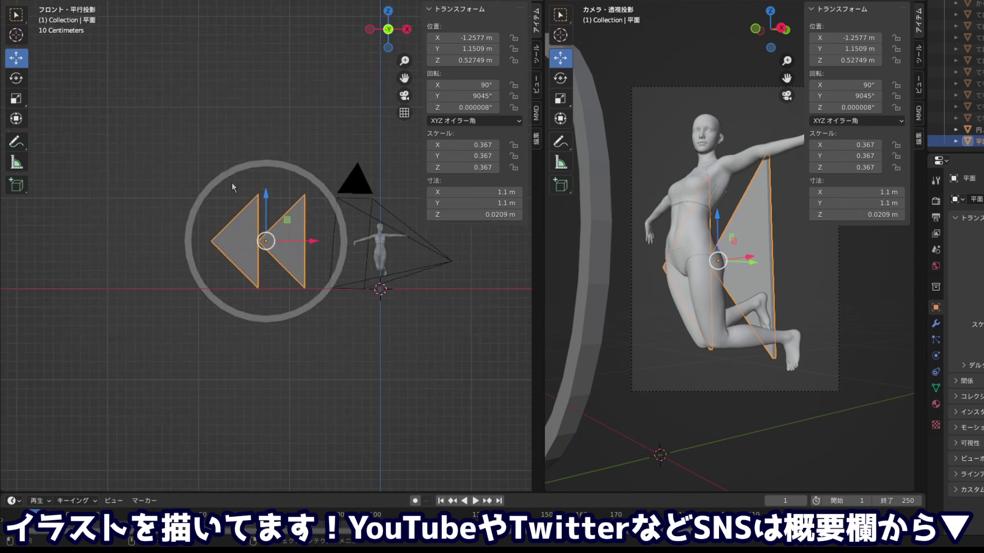
click(262, 168)
key(s)
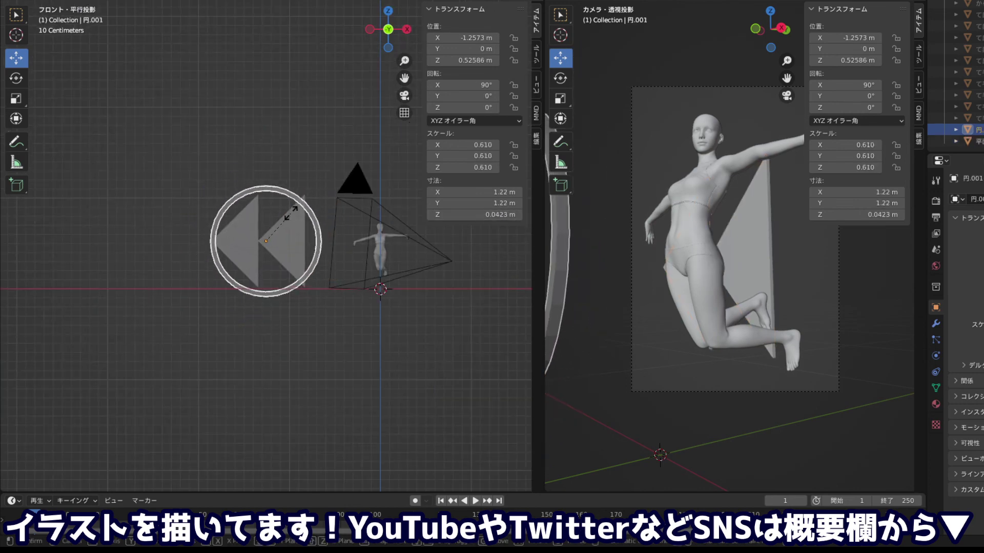
click(291, 212)
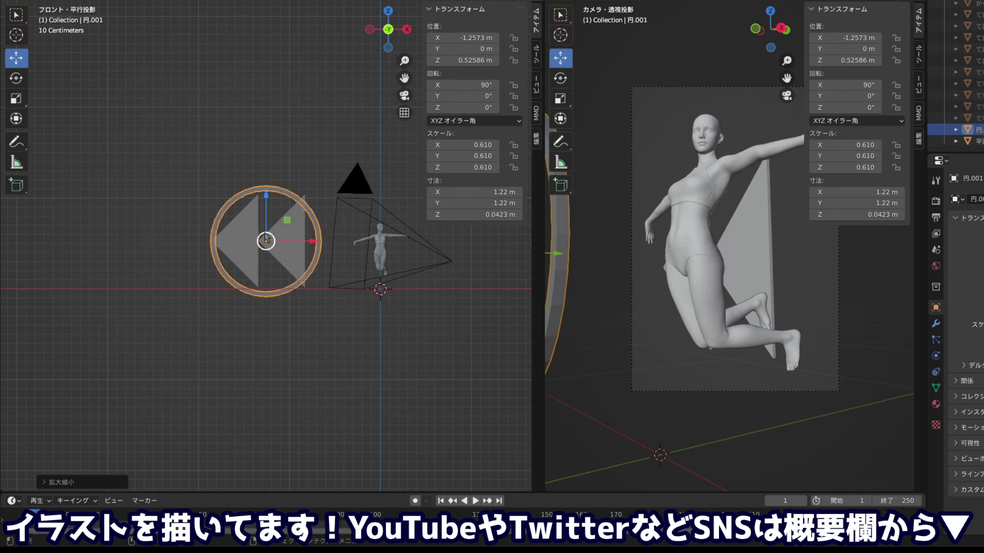
In Left view, move the ring along Y to 1.2863 m and rescale it to 0.733
click(369, 29)
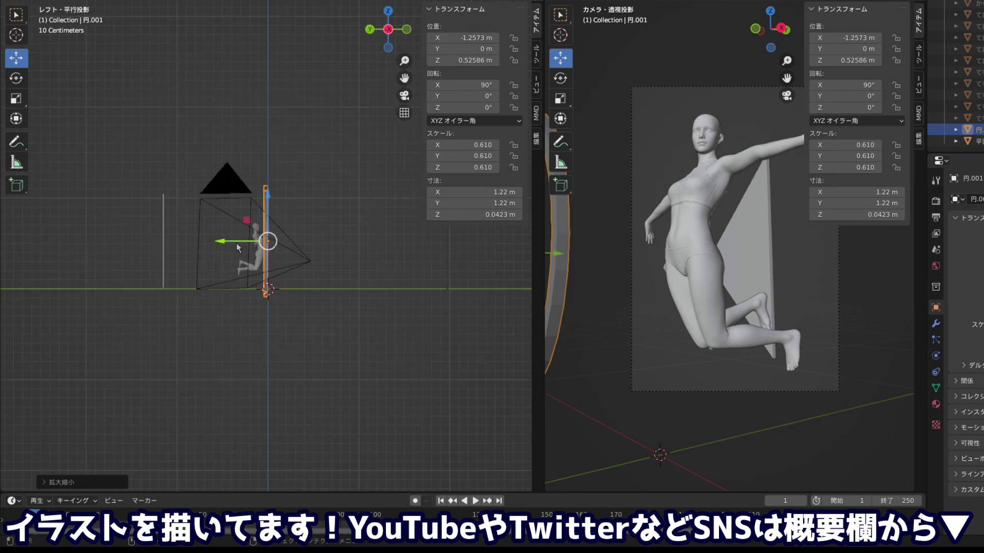
key(g)
key(y)
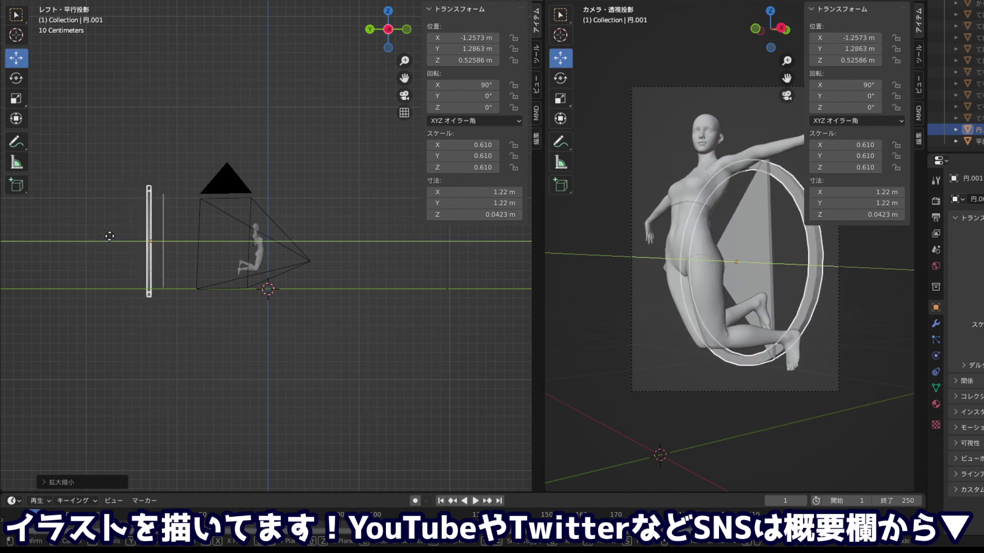
click(109, 236)
key(s)
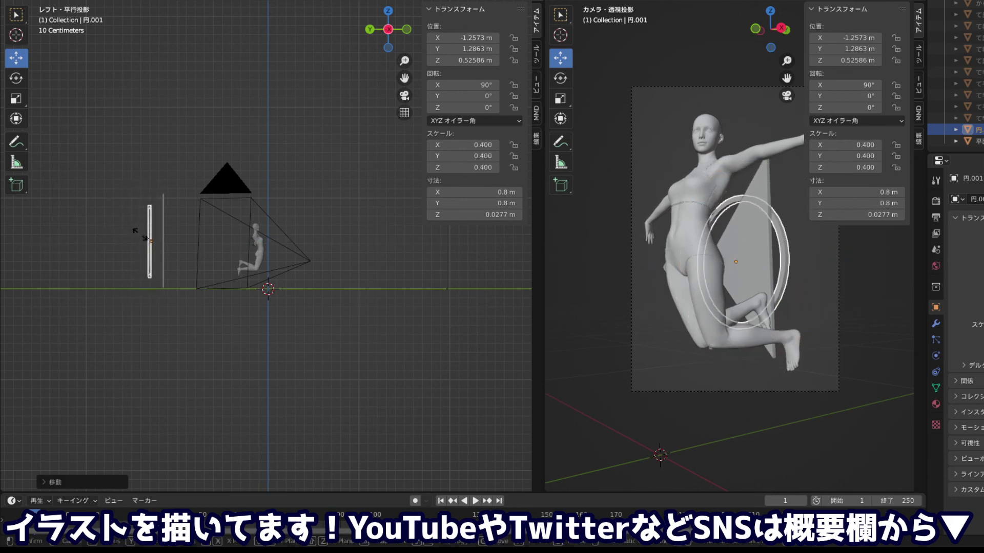
click(132, 236)
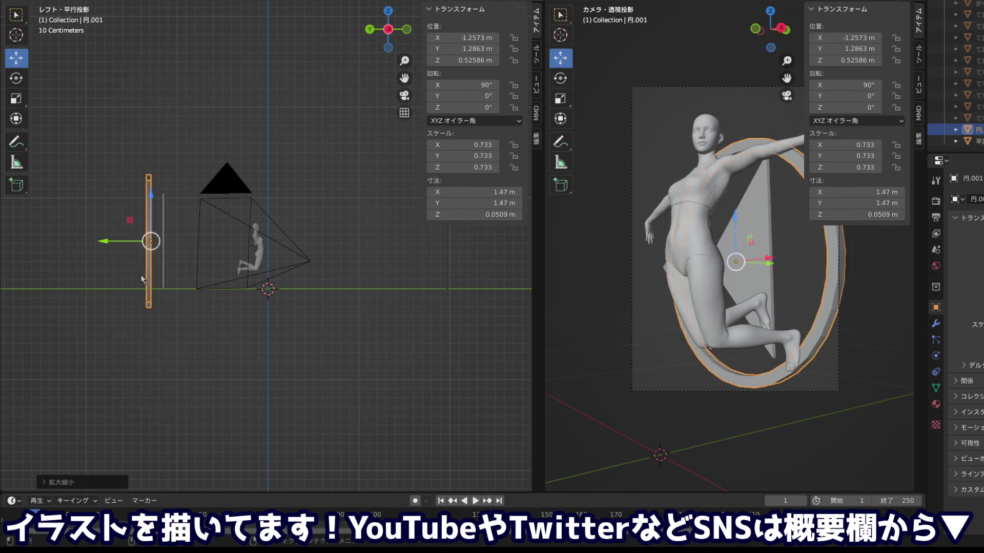
mouse_move(169, 252)
mouse_down()
mouse_move(154, 272)
mouse_move(75, 278)
mouse_up()
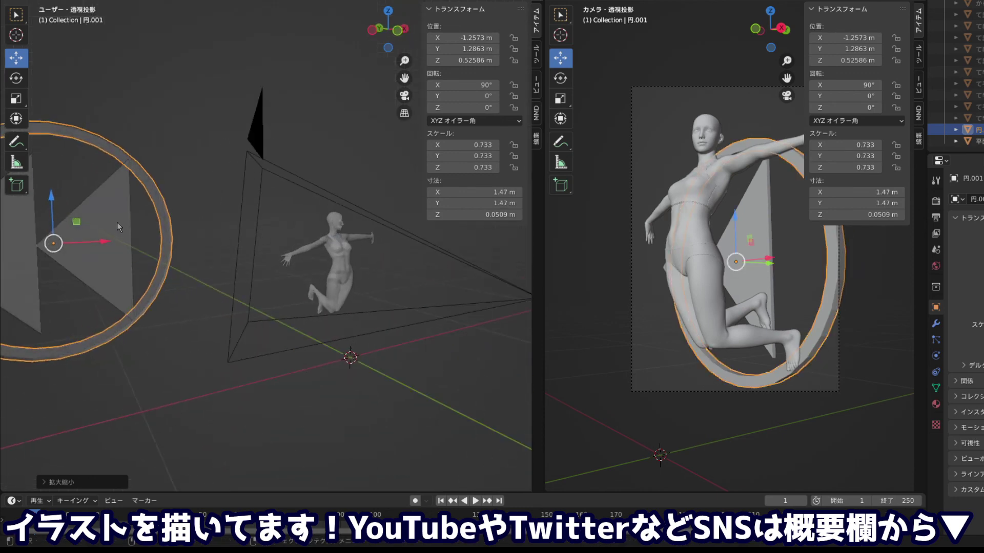
Raise the ring to Z 0.92663, enlarge it to scale 0.868, and nudge it higher
key(g)
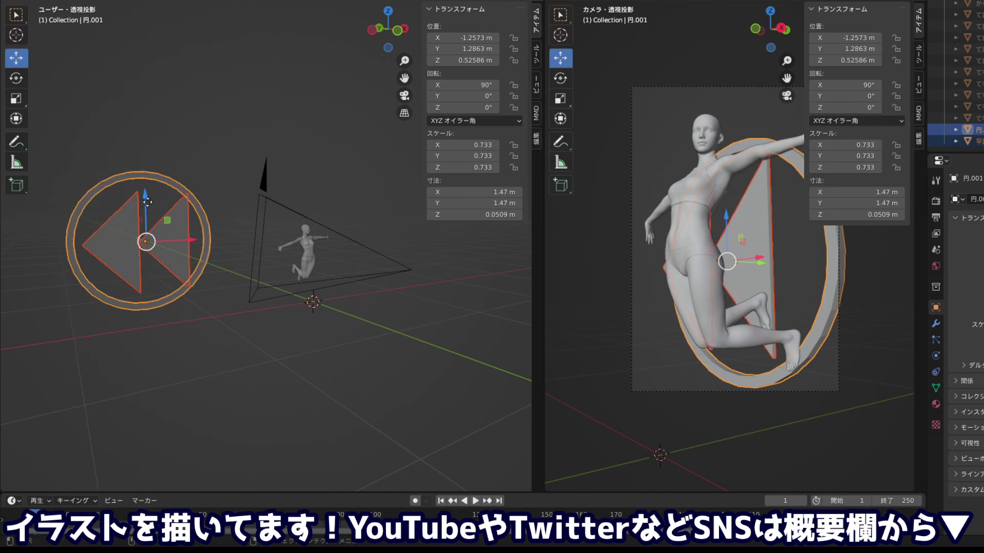
key(z)
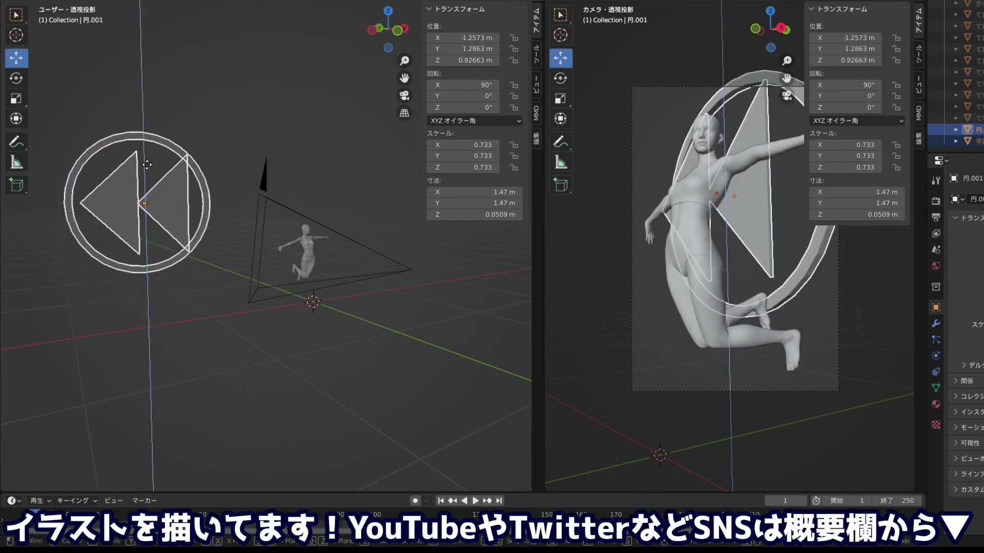
click(147, 164)
key(g)
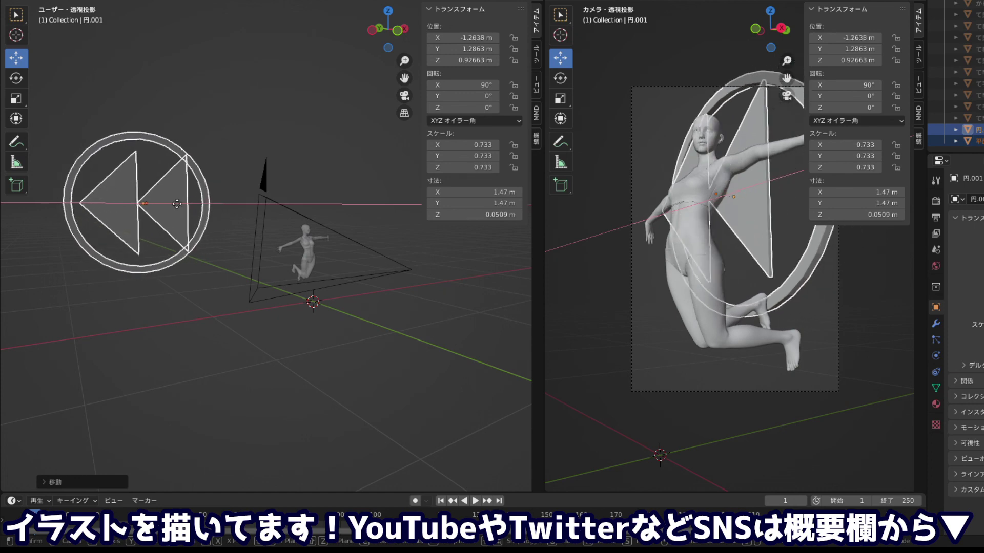
click(214, 204)
key(s)
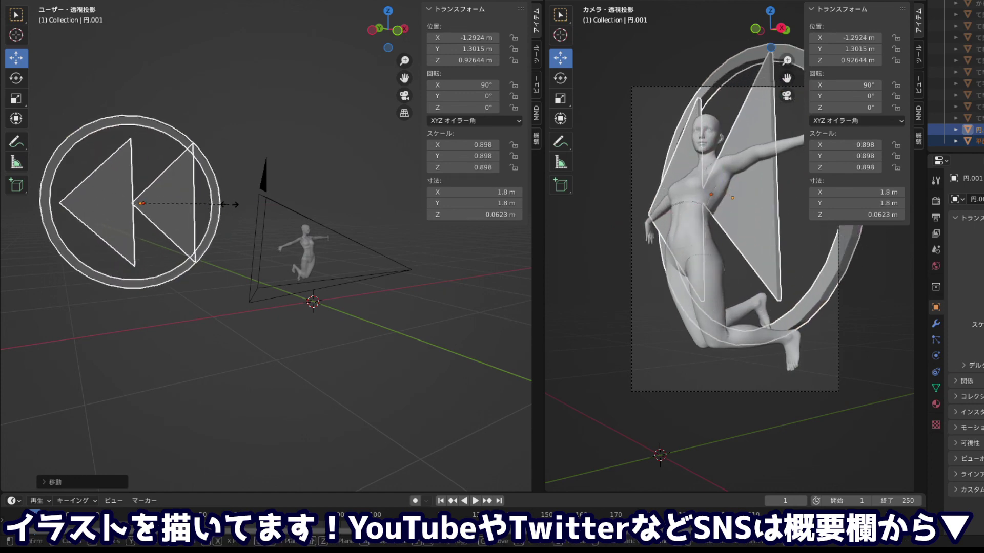
click(226, 204)
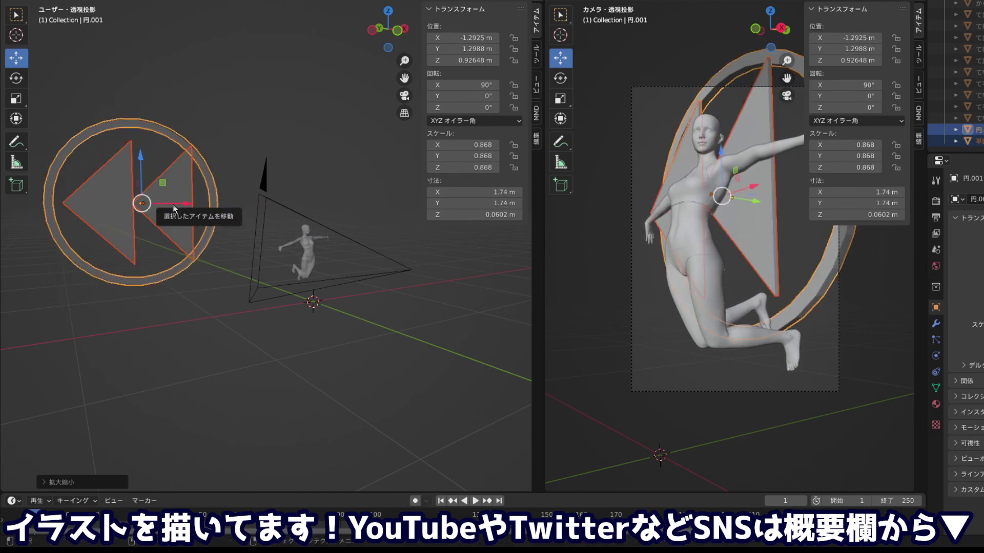
drag(140, 158, 133, 144)
click(133, 144)
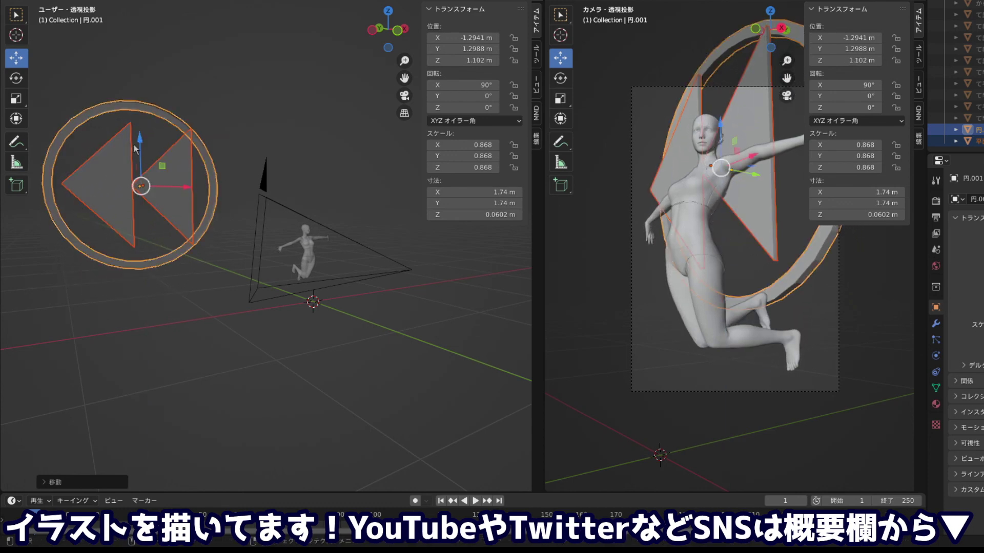
Move the triangle plane along Y to 1.3281 and shift it slightly along X
scroll(133, 145, down, 3)
mouse_move(46, 213)
mouse_down()
mouse_move(41, 232)
mouse_move(154, 191)
mouse_up()
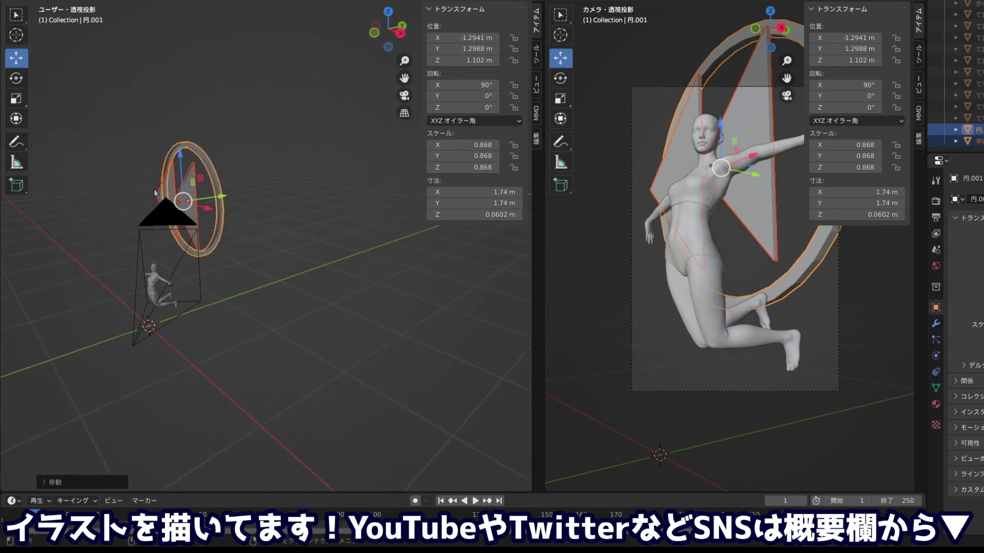
click(203, 200)
key(g)
key(y)
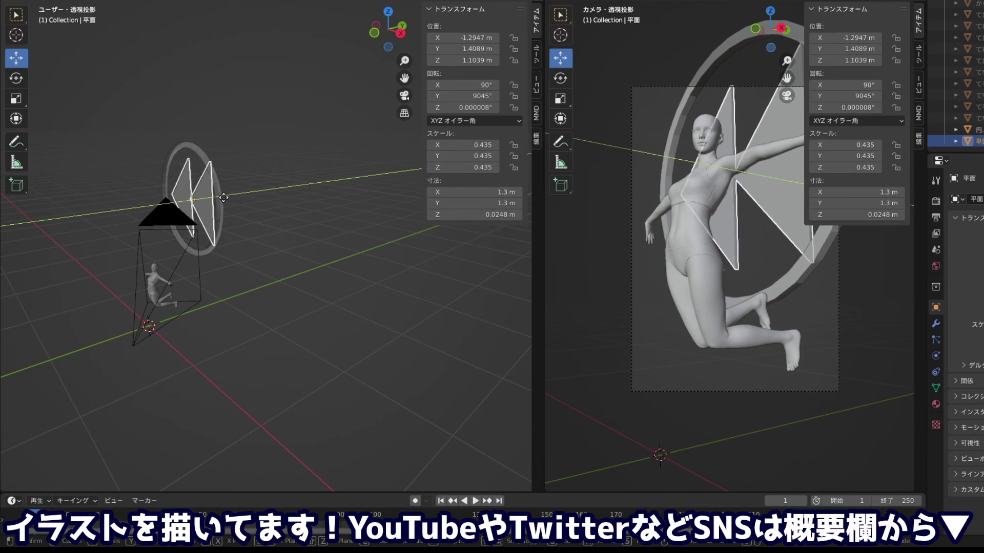
click(226, 198)
click(401, 33)
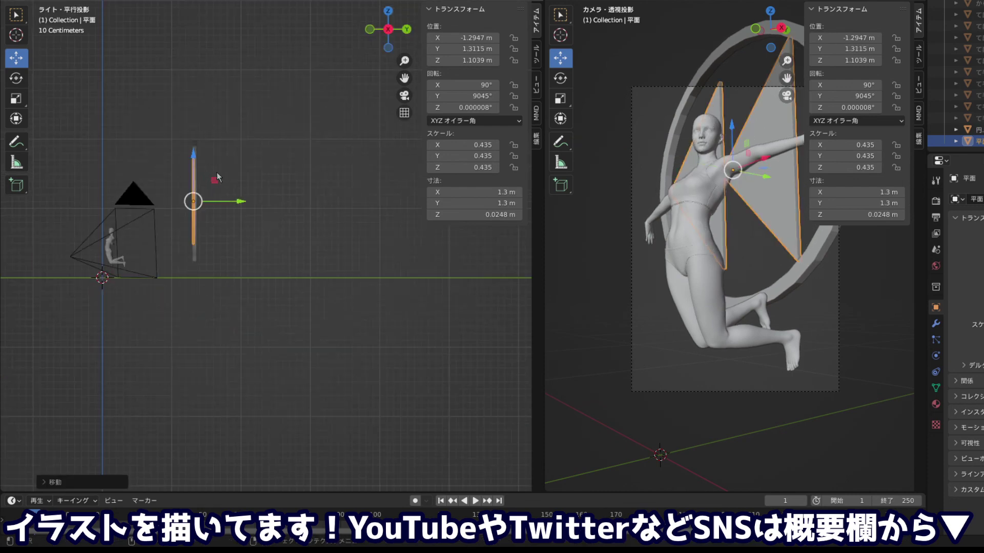
key(g)
key(y)
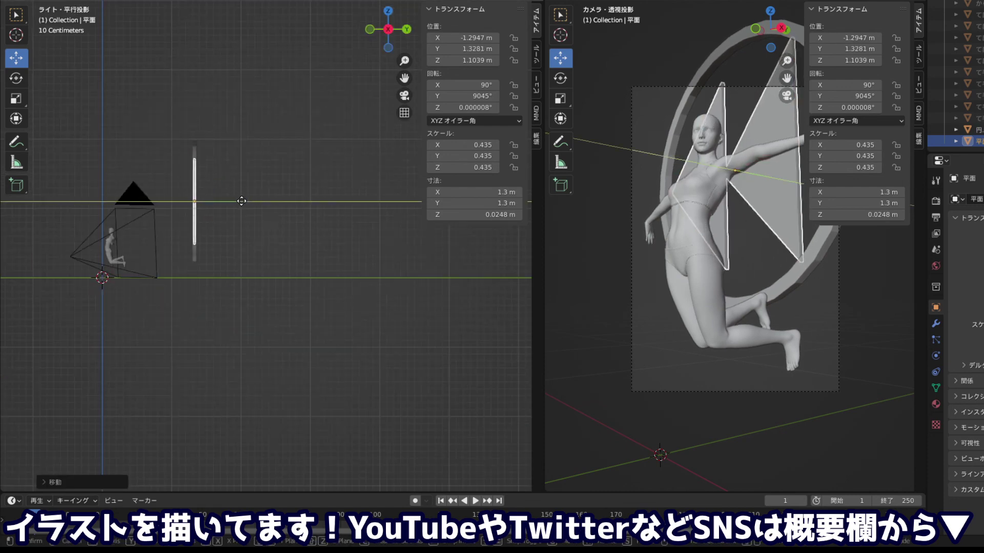
click(237, 201)
mouse_move(96, 229)
mouse_down()
mouse_move(264, 247)
mouse_move(251, 248)
mouse_up()
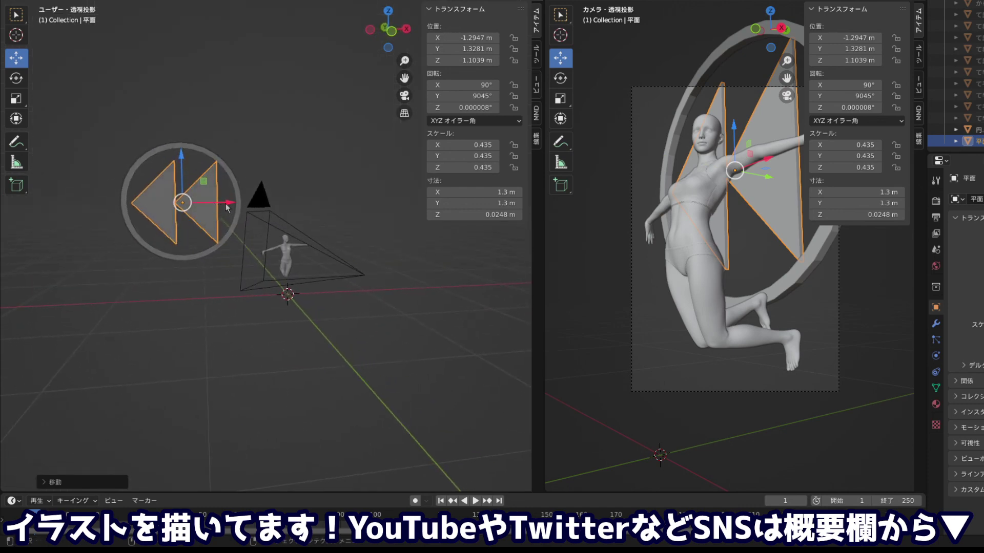
drag(226, 205, 222, 206)
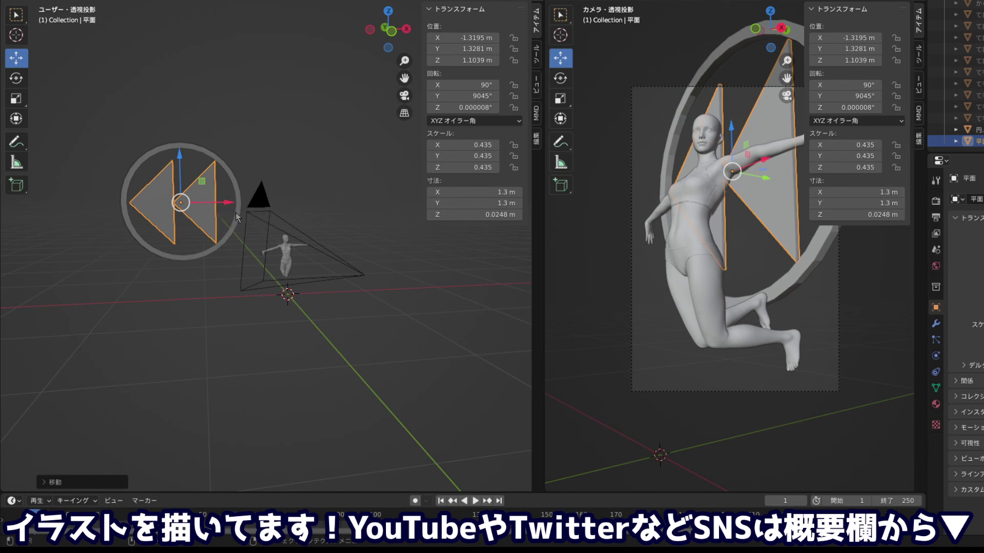
Resize the ring and move the triangle plane back along Y to 1.2123
click(161, 154)
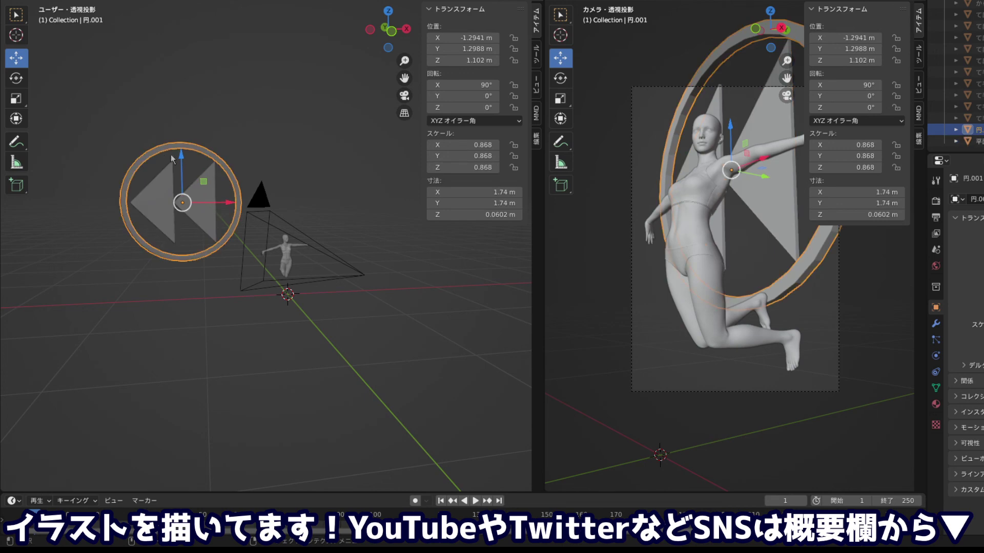
key(s)
key(Escape)
key(s)
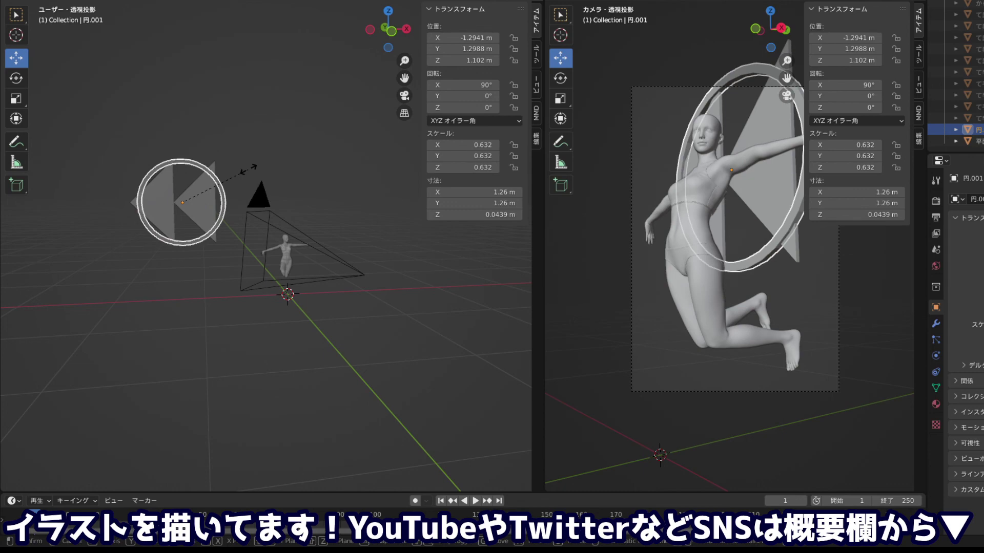
click(249, 169)
click(212, 192)
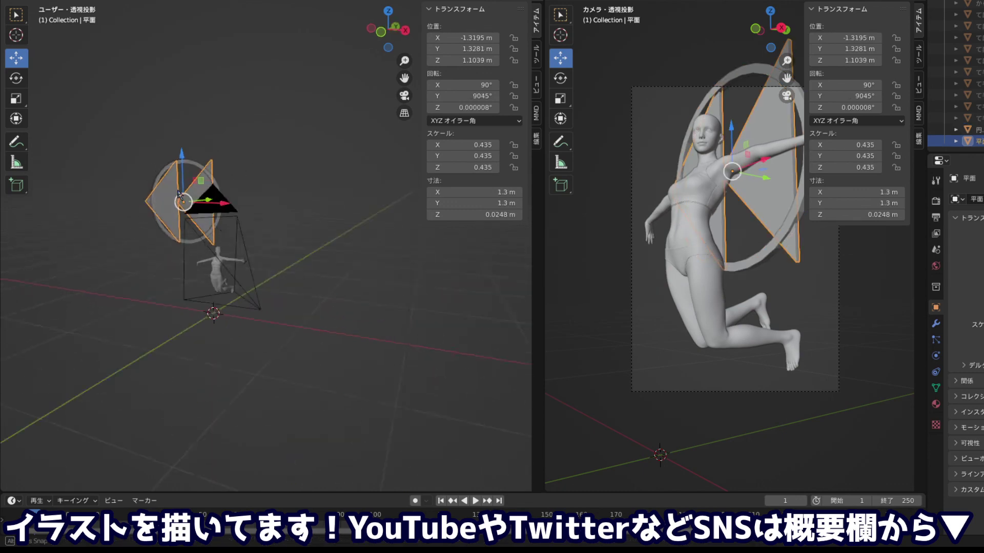
key(g)
key(y)
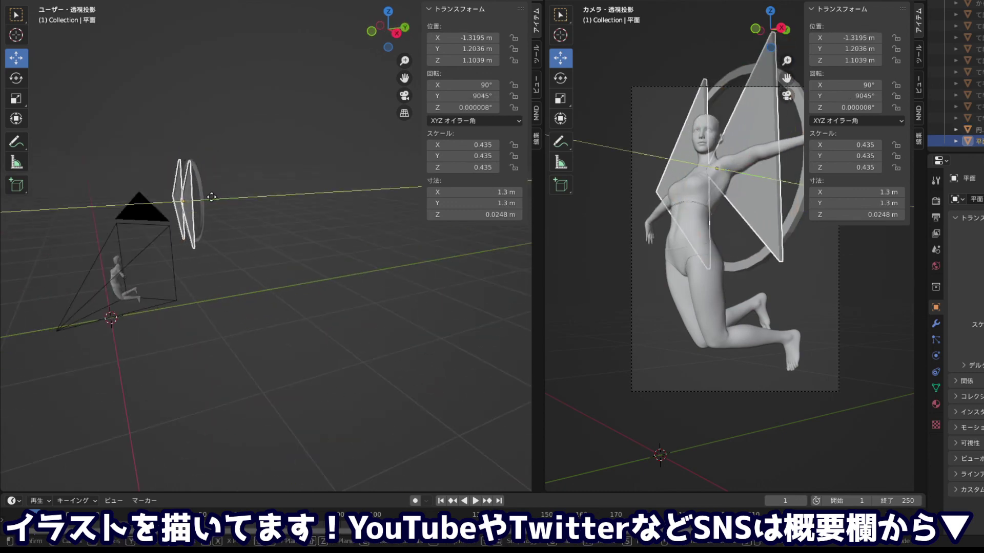
click(214, 201)
click(247, 298)
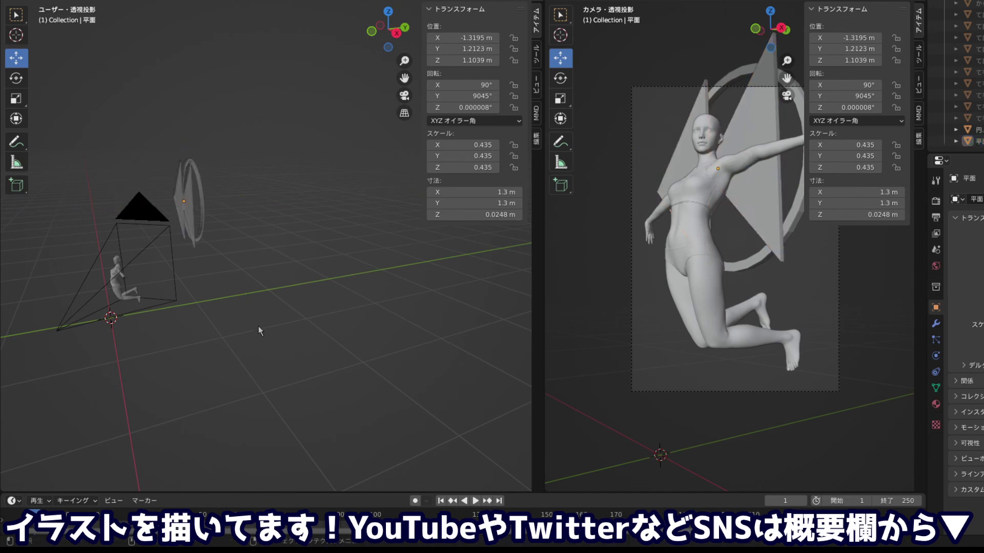
Scale the triangles and ring together to 0.534 and lower them slightly along Z
mouse_move(258, 326)
mouse_down()
mouse_move(320, 291)
mouse_move(349, 363)
mouse_move(136, 171)
mouse_up()
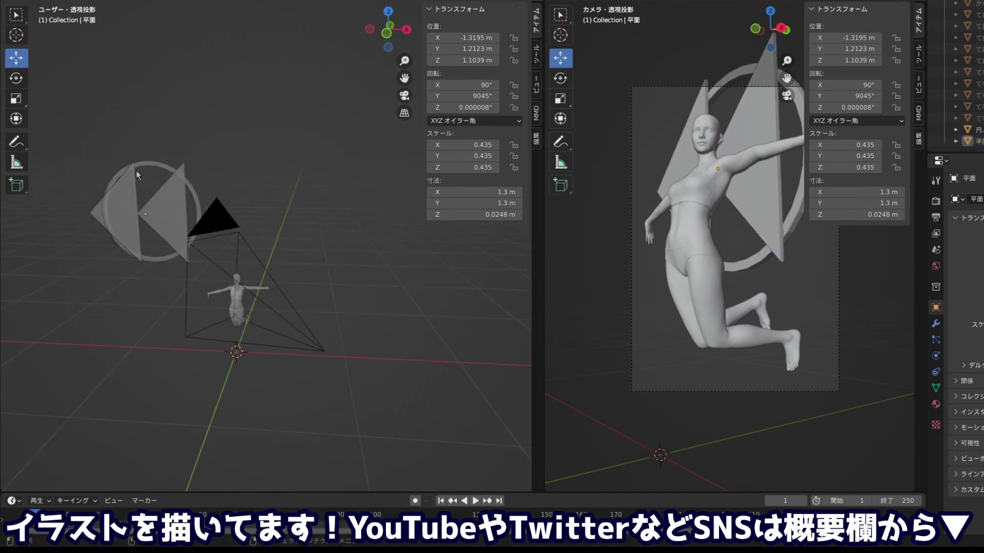
mouse_move(92, 125)
mouse_down()
mouse_move(191, 210)
mouse_move(170, 210)
mouse_up()
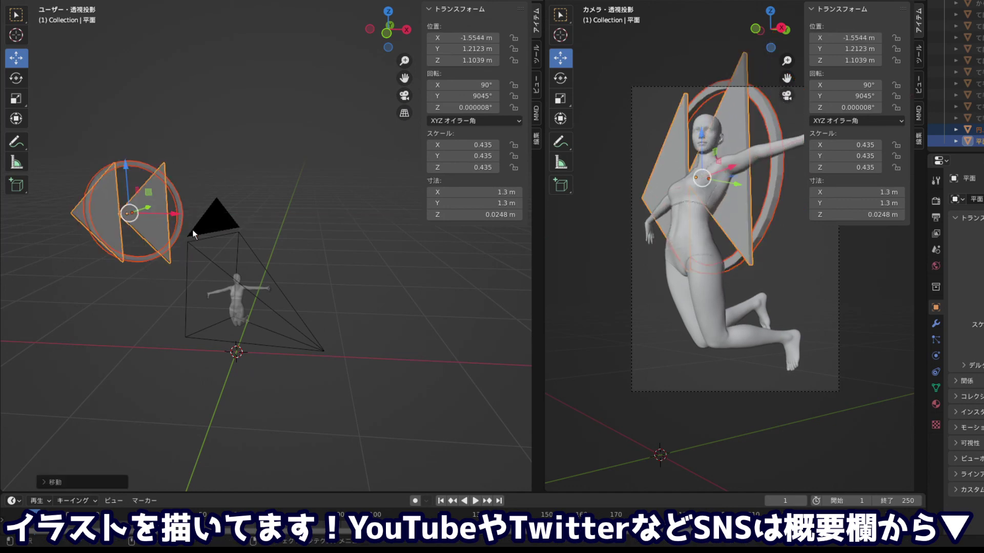
key(s)
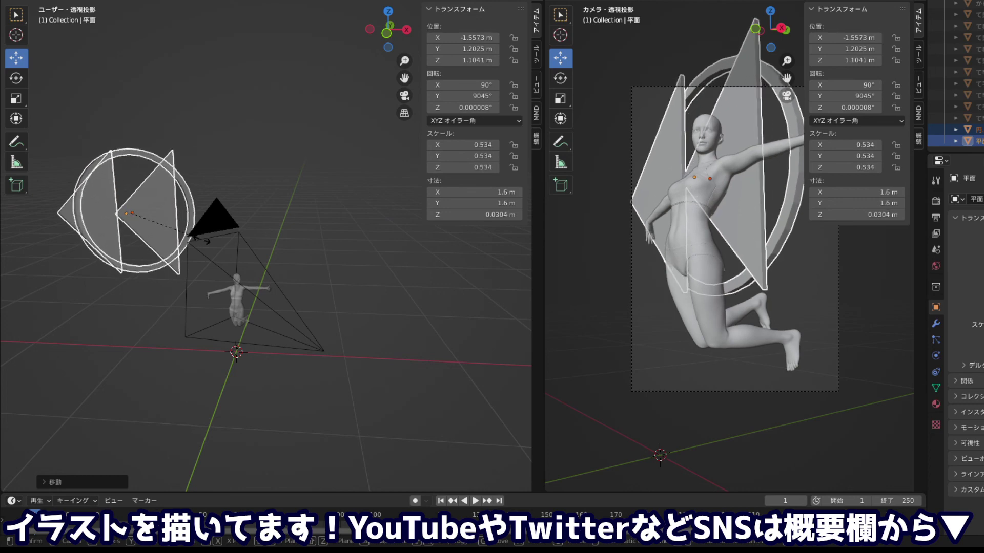
click(210, 241)
mouse_move(131, 166)
mouse_down()
mouse_move(142, 204)
mouse_move(172, 220)
mouse_up()
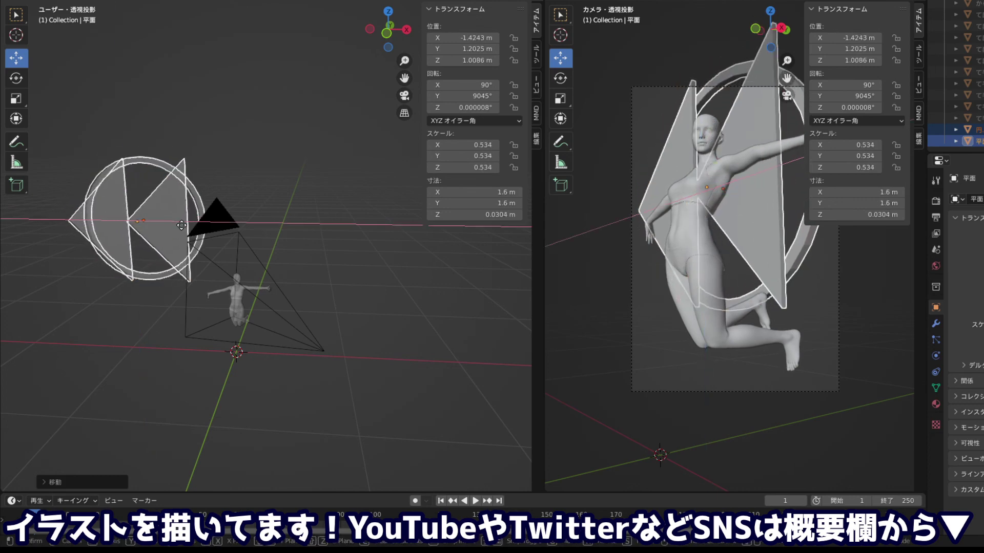
key(alt+a)
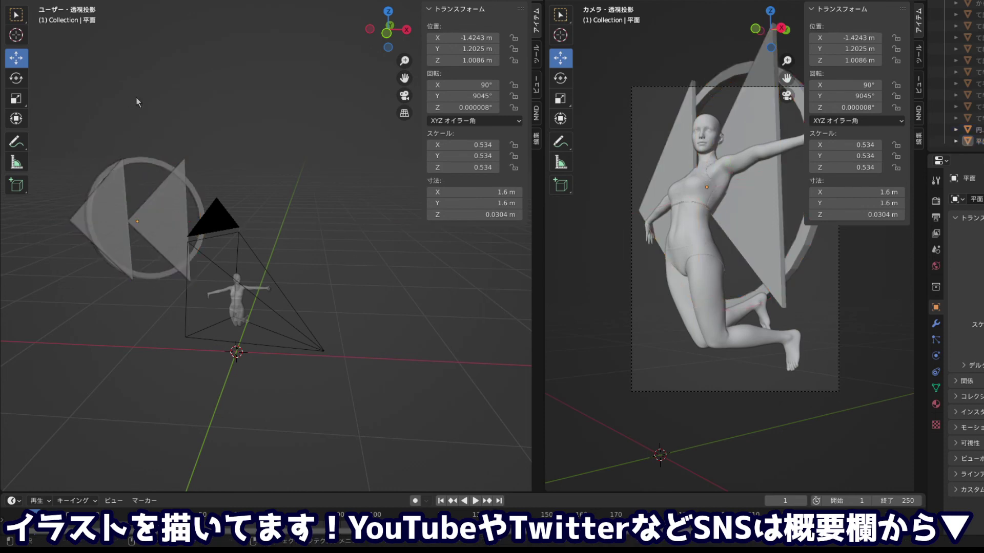
scroll(227, 197, down, 8)
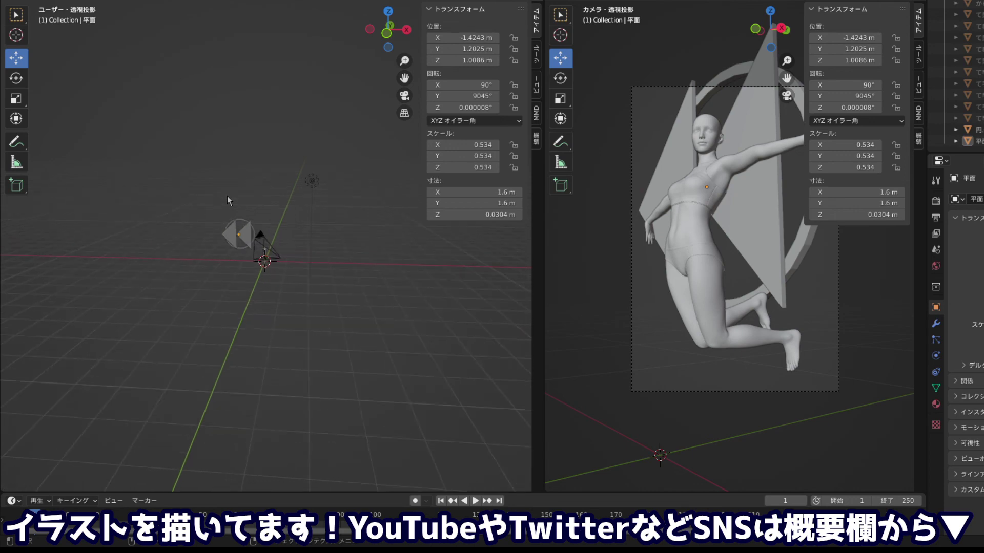
Add a cylinder and rotate it 90° in front view
key(shift+a)
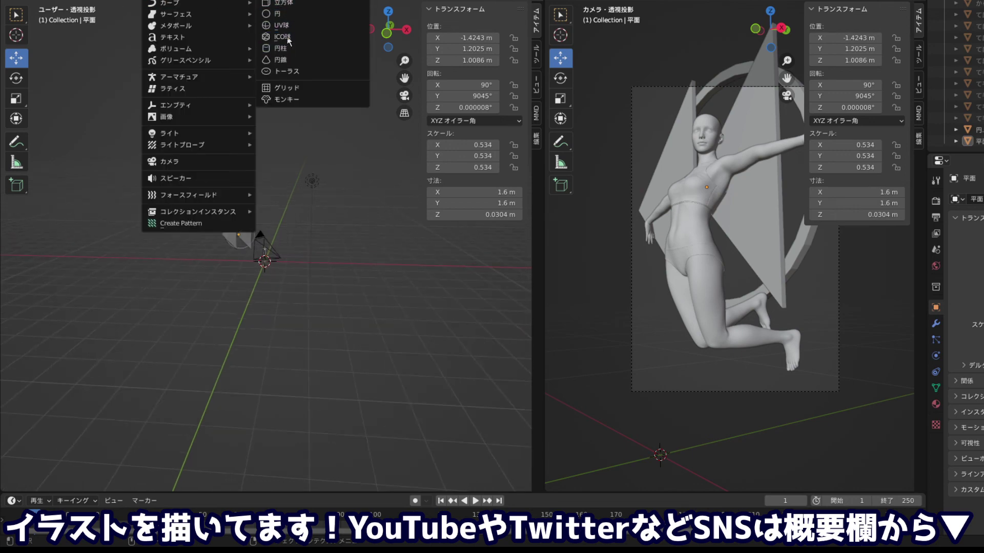
click(284, 48)
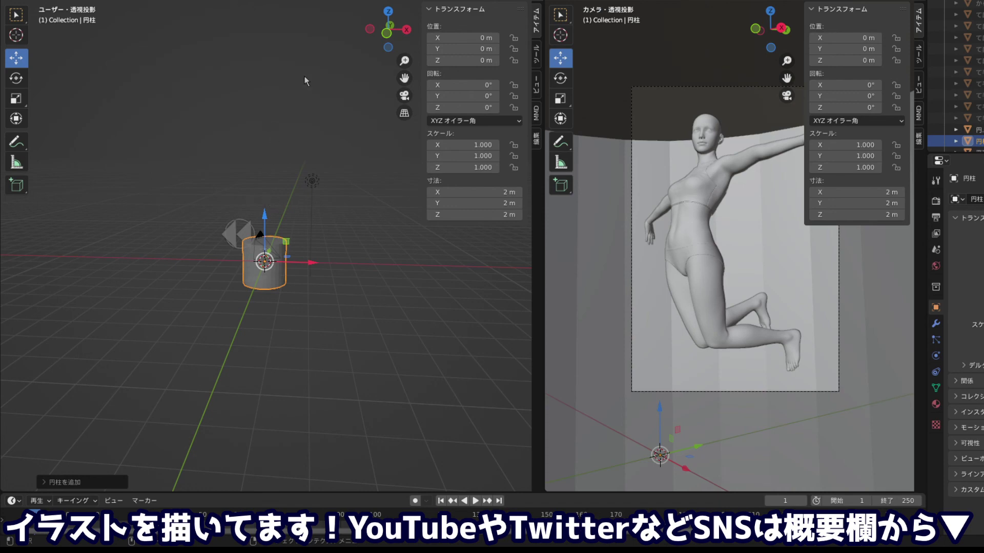
click(386, 33)
key(r)
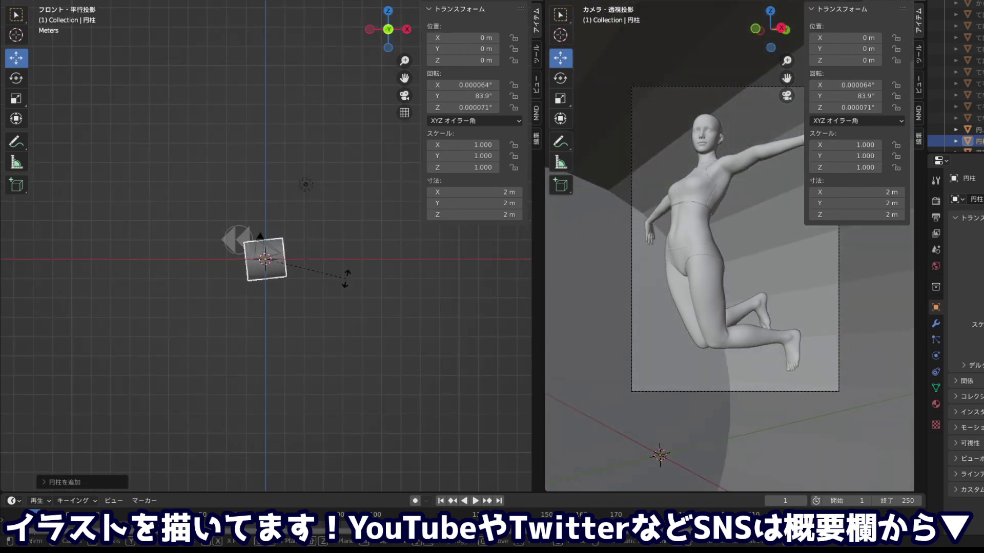
right_click(345, 278)
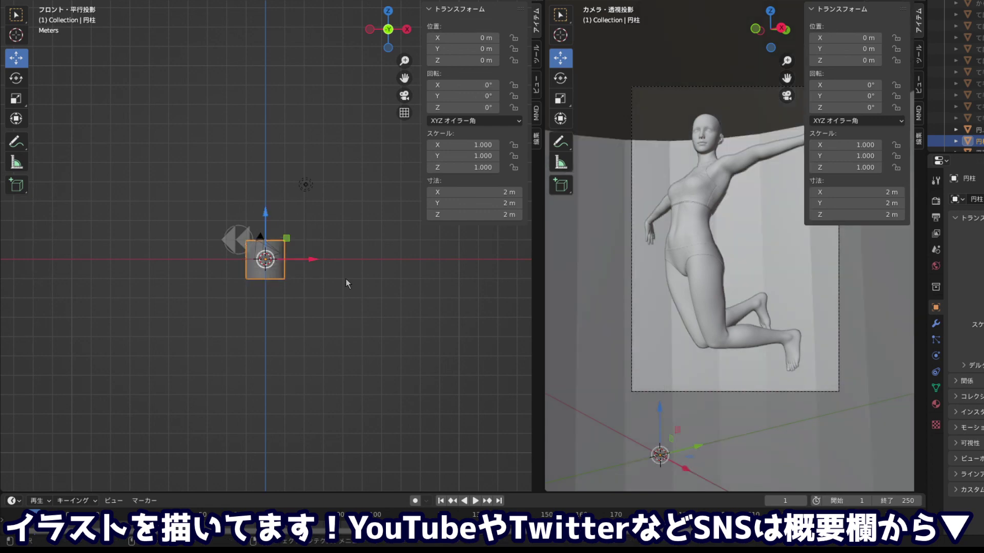
text(r90)
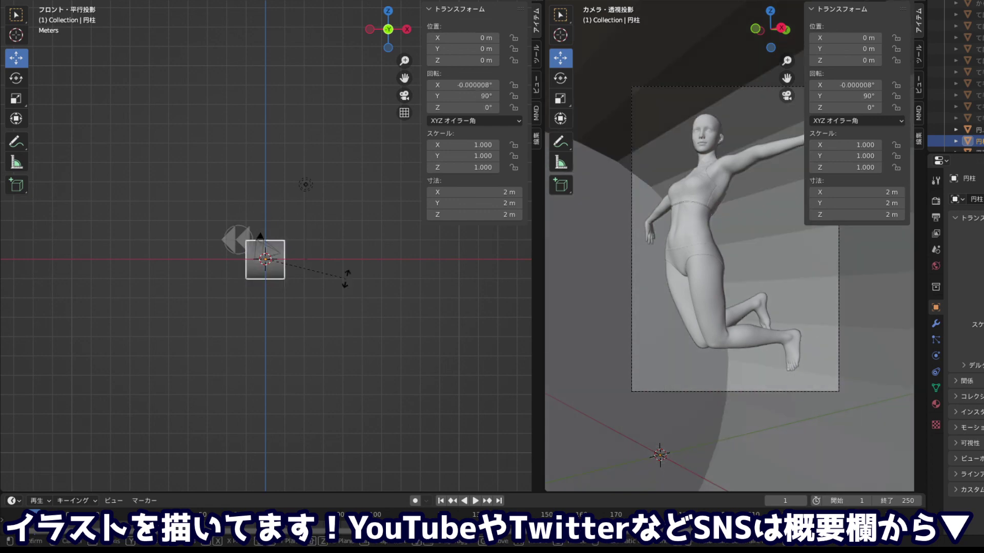
key(Return)
Shrink the cylinder slightly, then stretch it along its length to about 26.7 m
key(s)
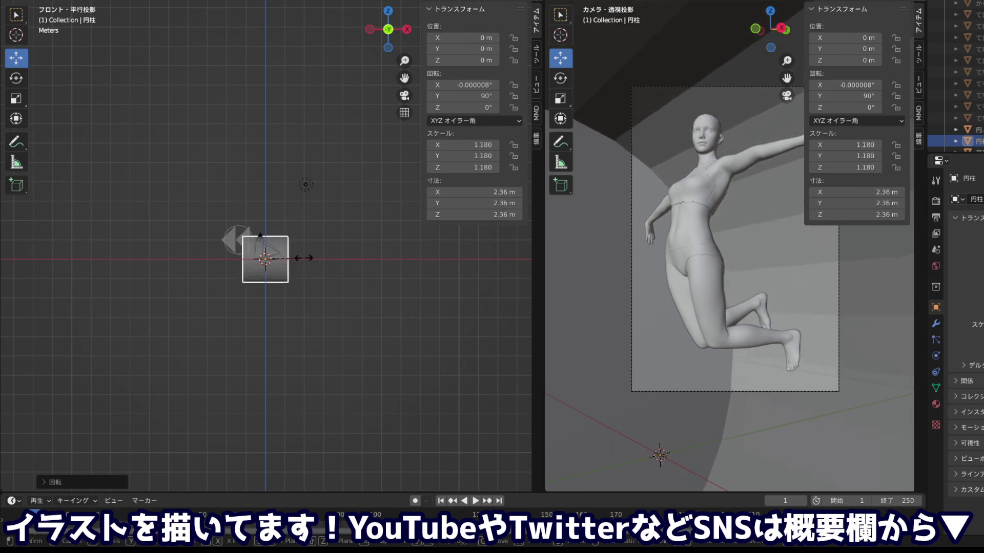
click(296, 260)
key(s)
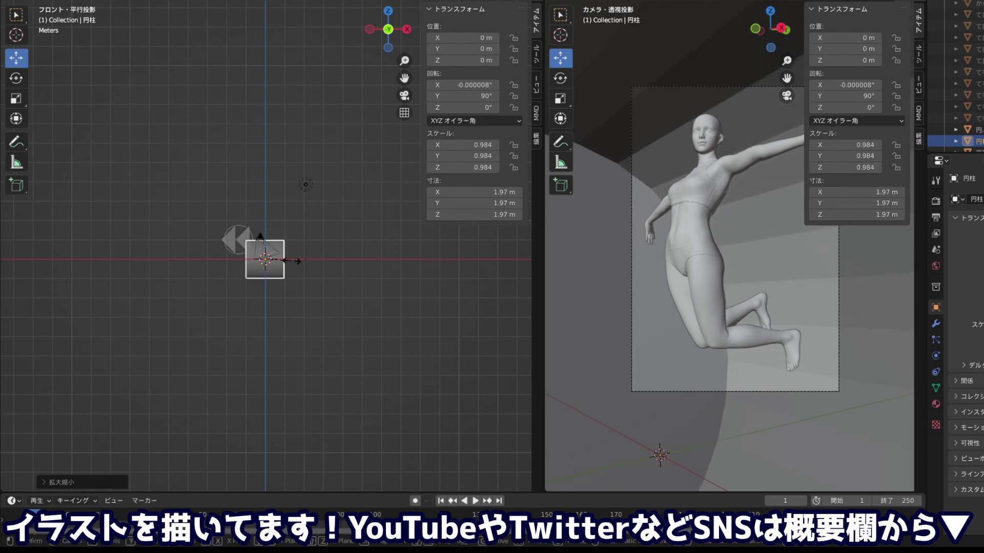
key(z)
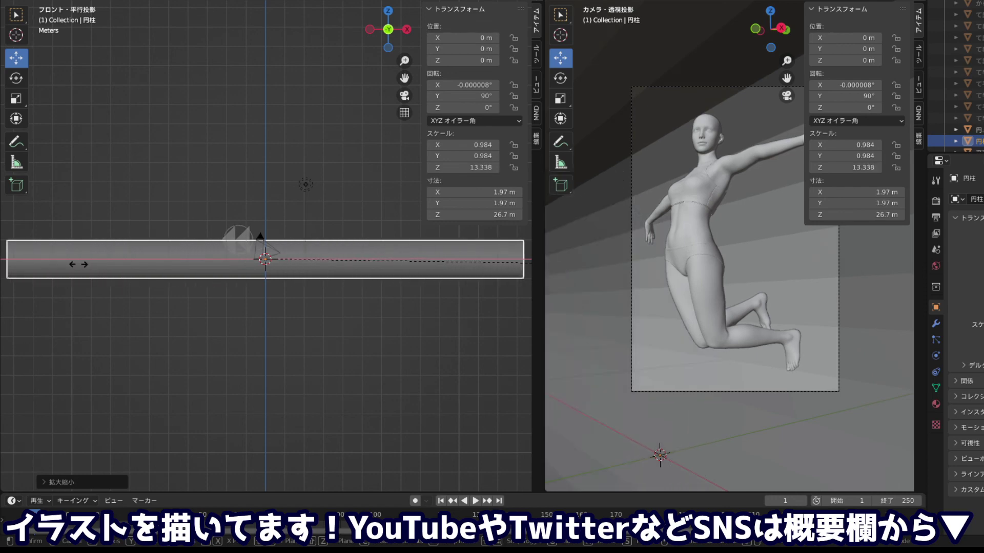
click(78, 264)
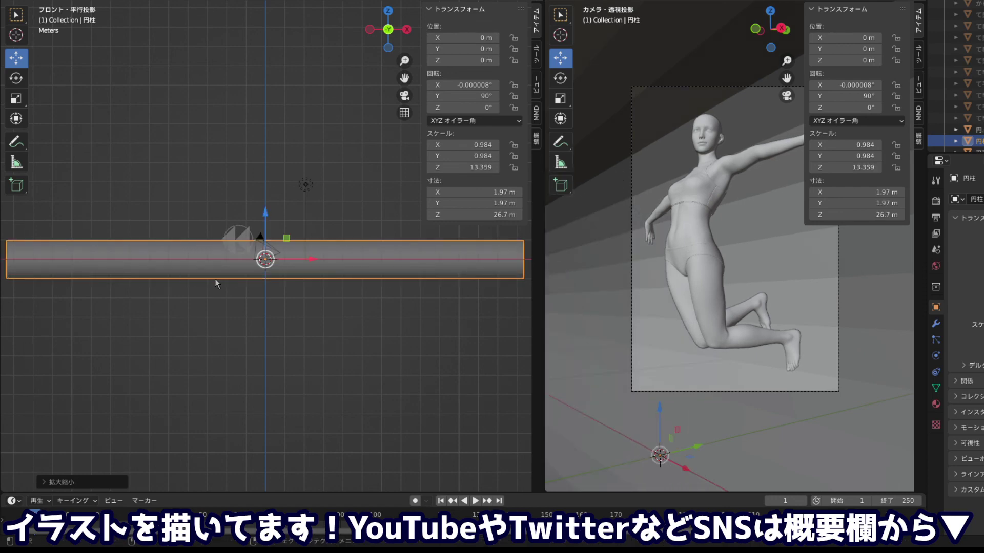
mouse_move(215, 283)
mouse_down()
mouse_move(69, 294)
mouse_move(101, 314)
mouse_up()
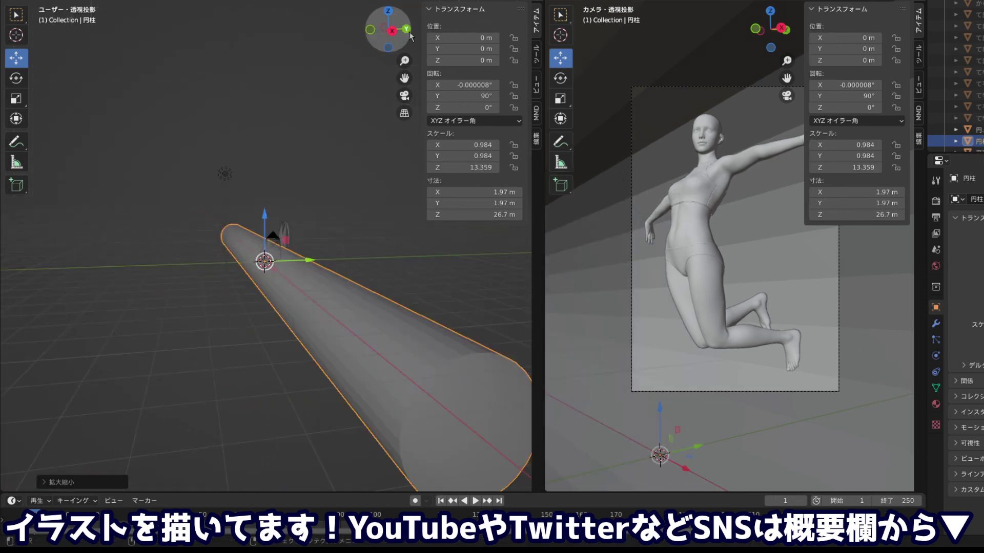
Stretch the cylinder along its length to over 1000 m
key(g)
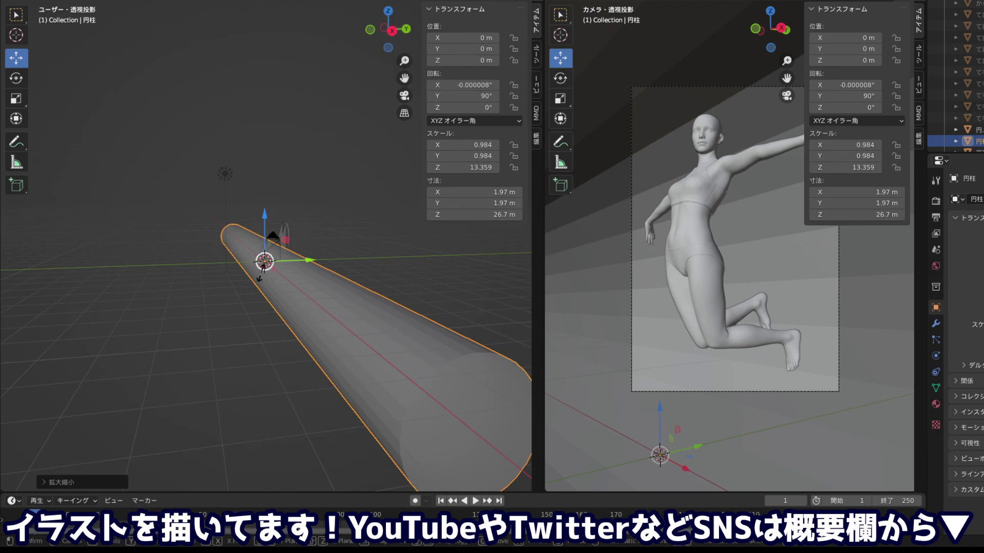
key(Escape)
key(s)
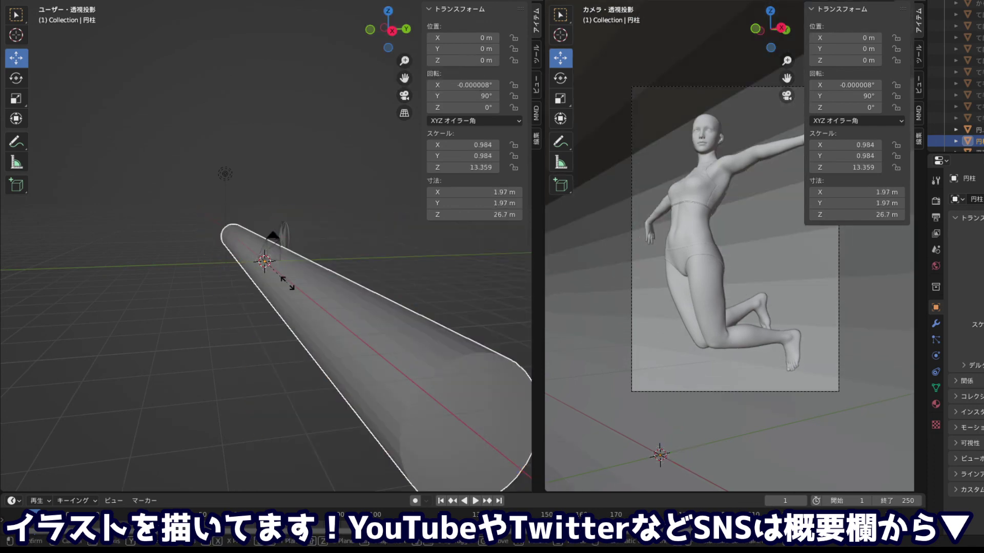
key(x)
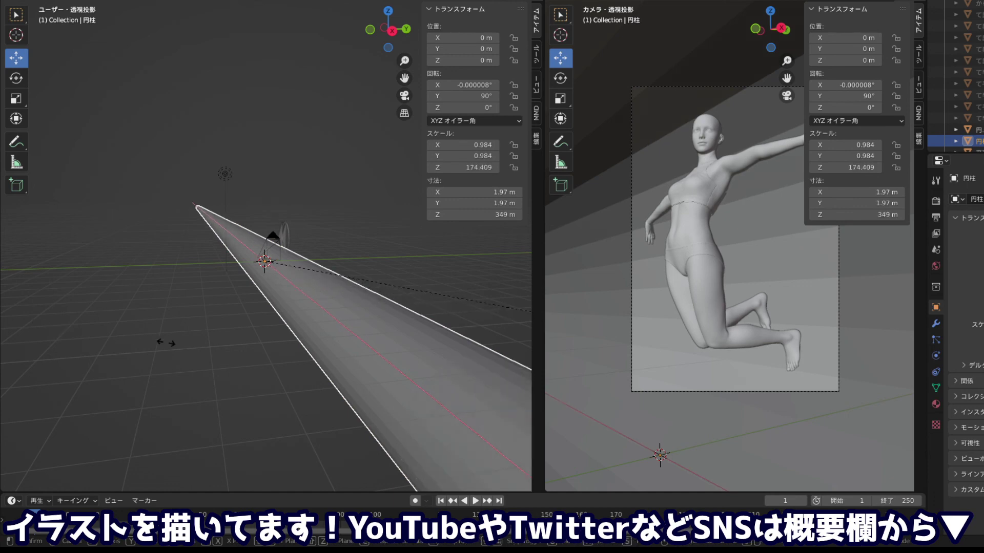
click(474, 392)
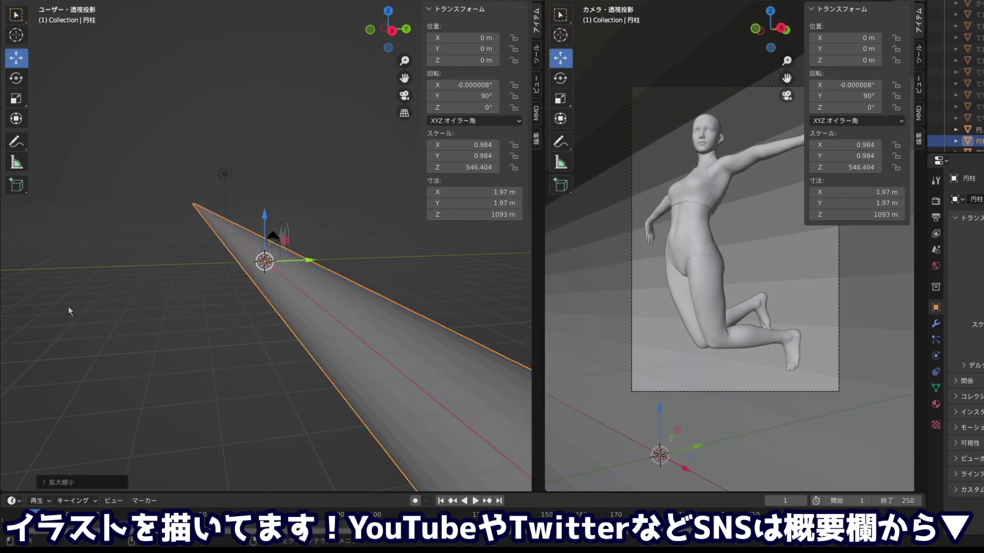
drag(388, 29, 404, 36)
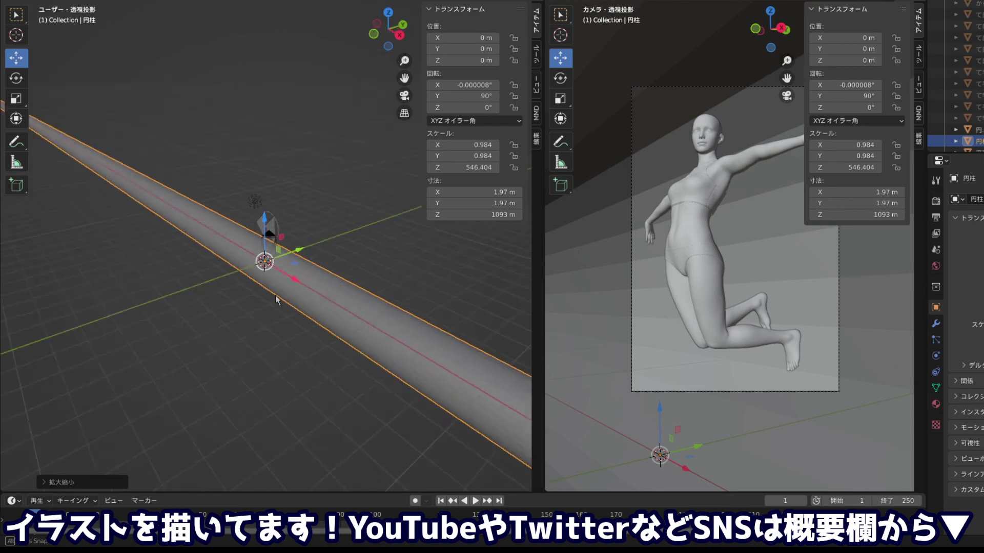
In top view, tilt the cylinder 3.18° and begin scaling it up
click(388, 14)
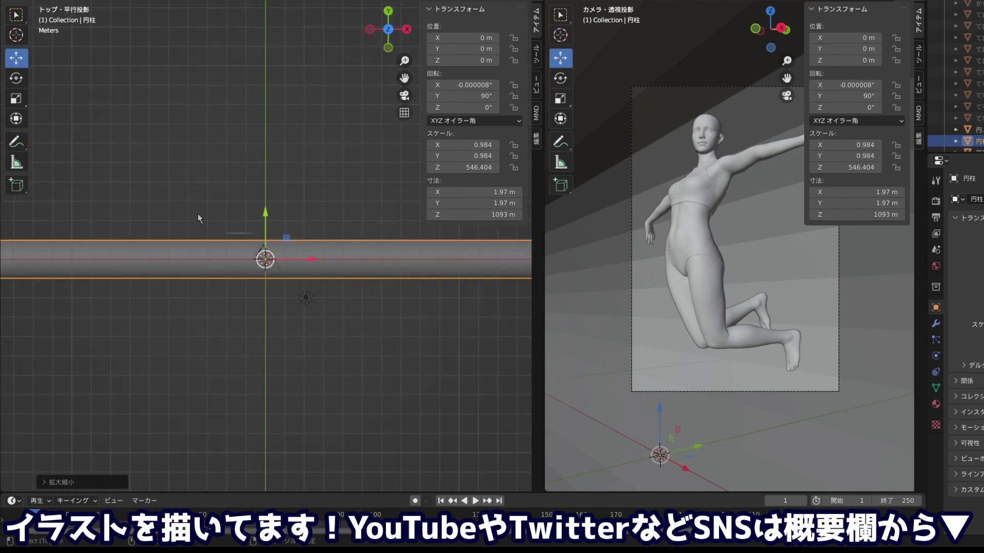
drag(198, 213, 259, 246)
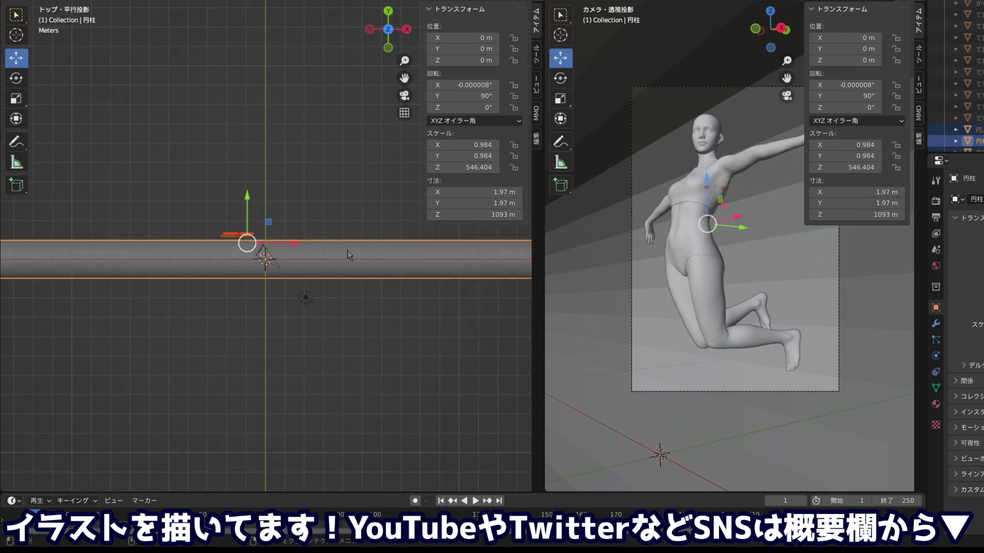
key(r)
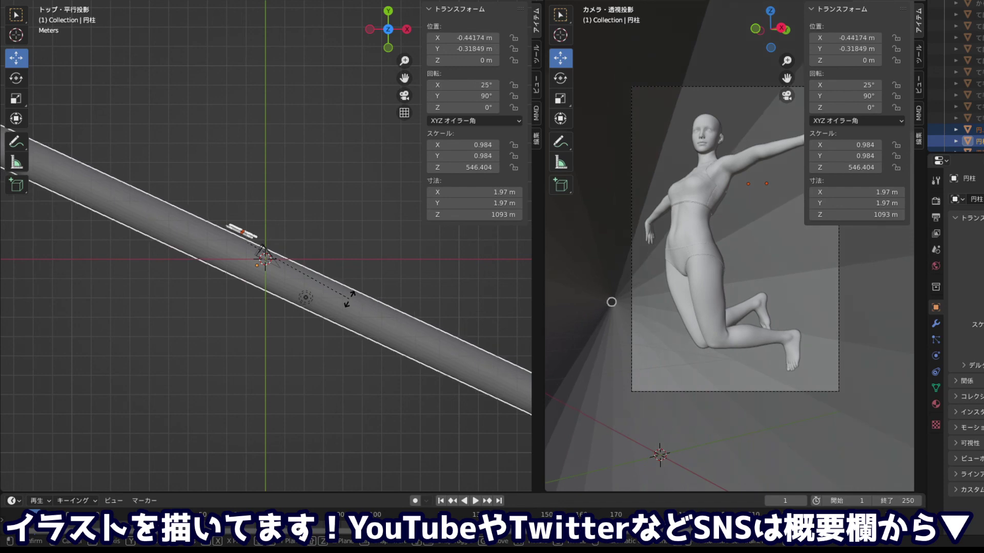
key(Escape)
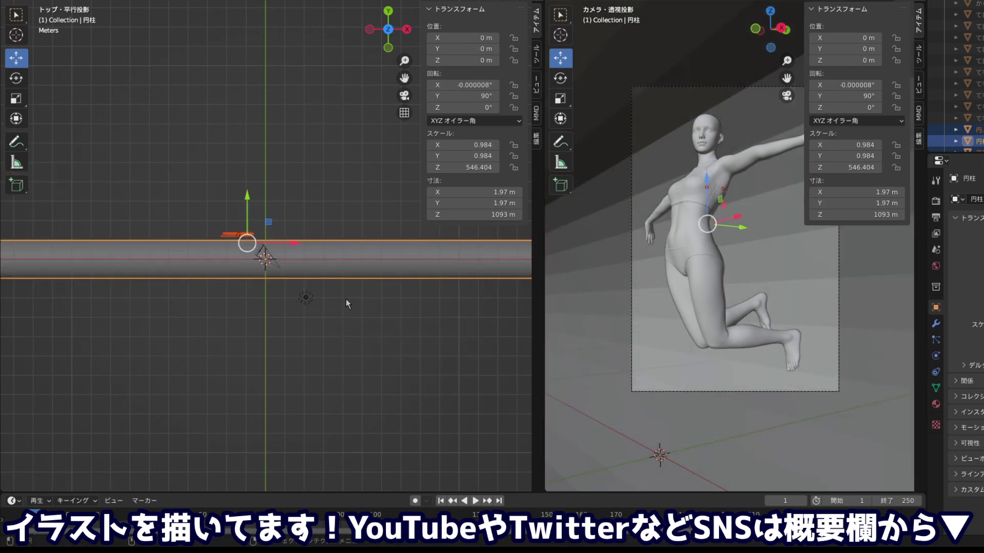
key(r)
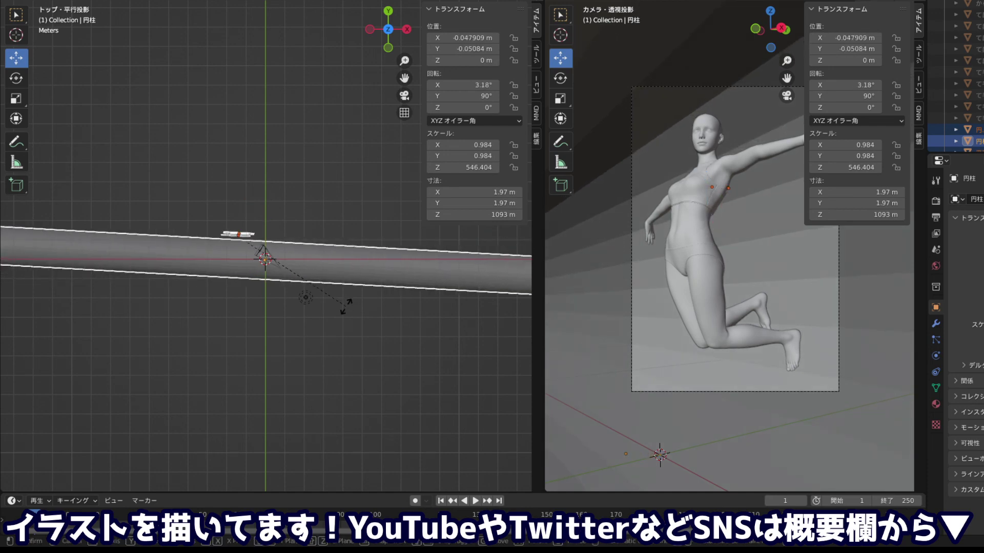
click(346, 306)
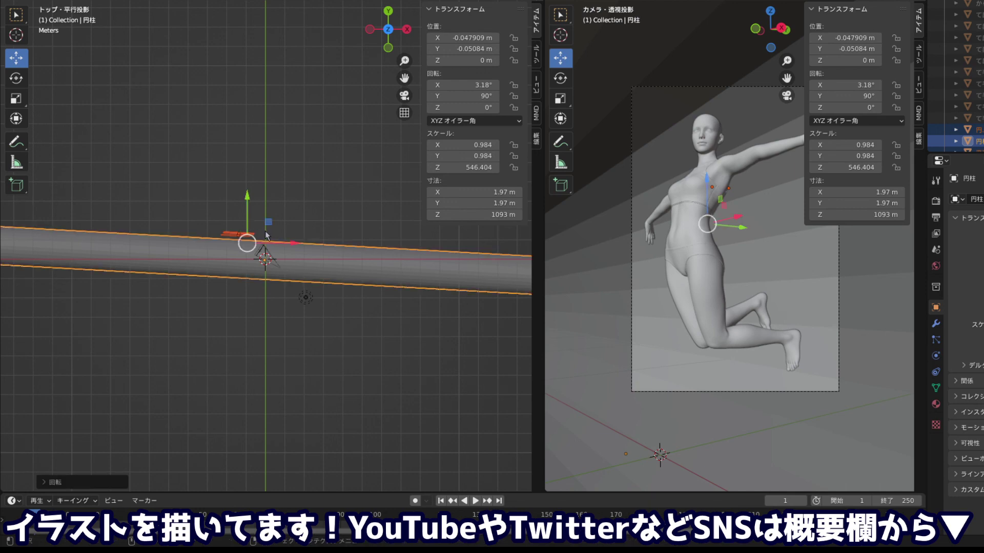
key(s)
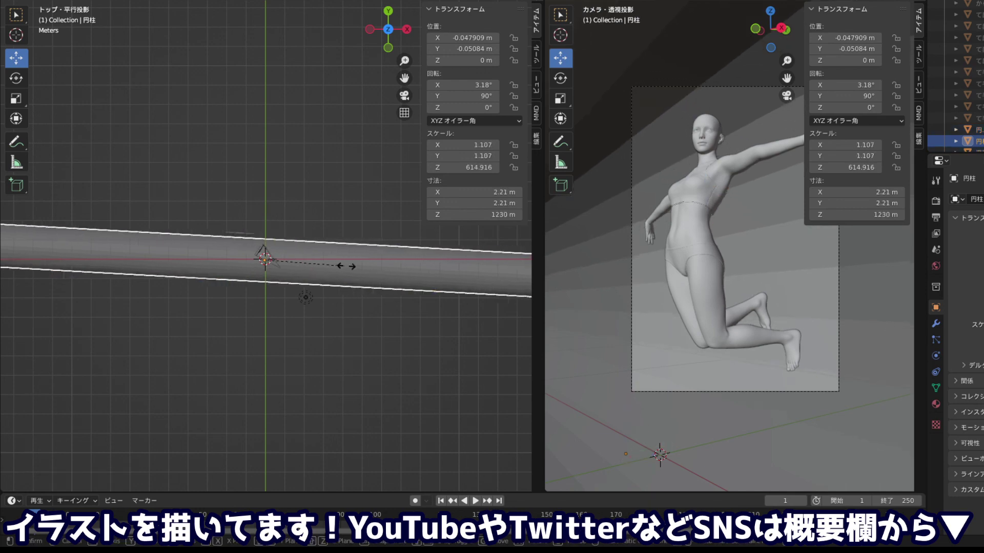
Confirm the cylinder at scale 2.455, now 4.91 m thick and 2728 m long
click(438, 268)
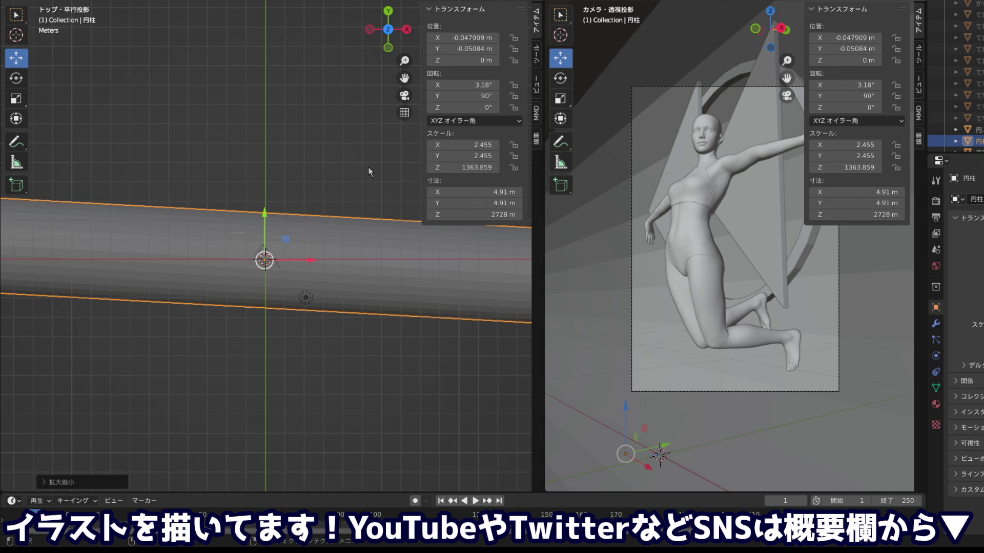
Reset the cylinder's origin, then widen, zoom and pan the camera view to frame the figure
right_click(368, 166)
mouse_move(323, 167)
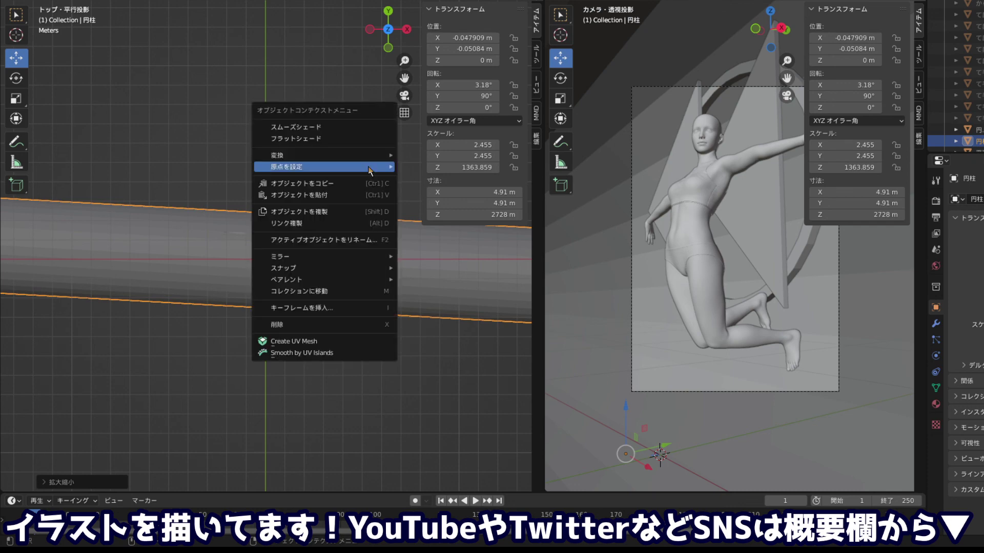
click(451, 191)
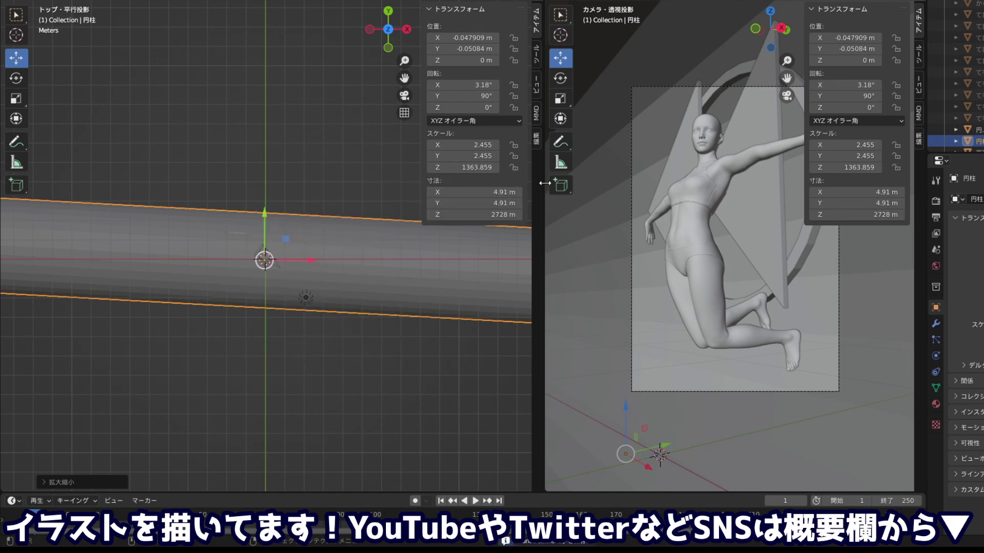
mouse_move(544, 190)
mouse_down()
mouse_move(146, 178)
mouse_move(174, 177)
mouse_up()
scroll(584, 198, down, 4)
scroll(612, 189, up, 1)
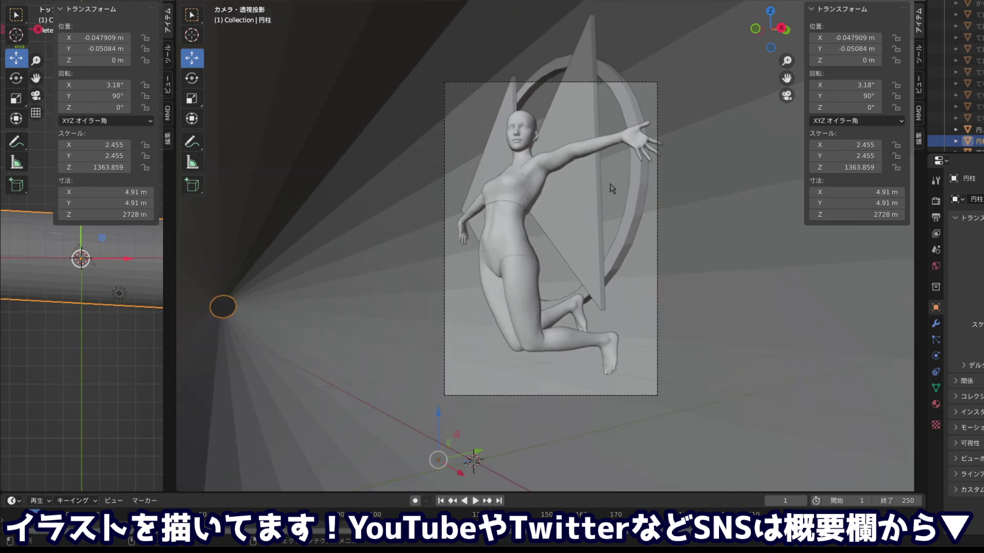
scroll(609, 187, up, 1)
scroll(566, 161, up, 1)
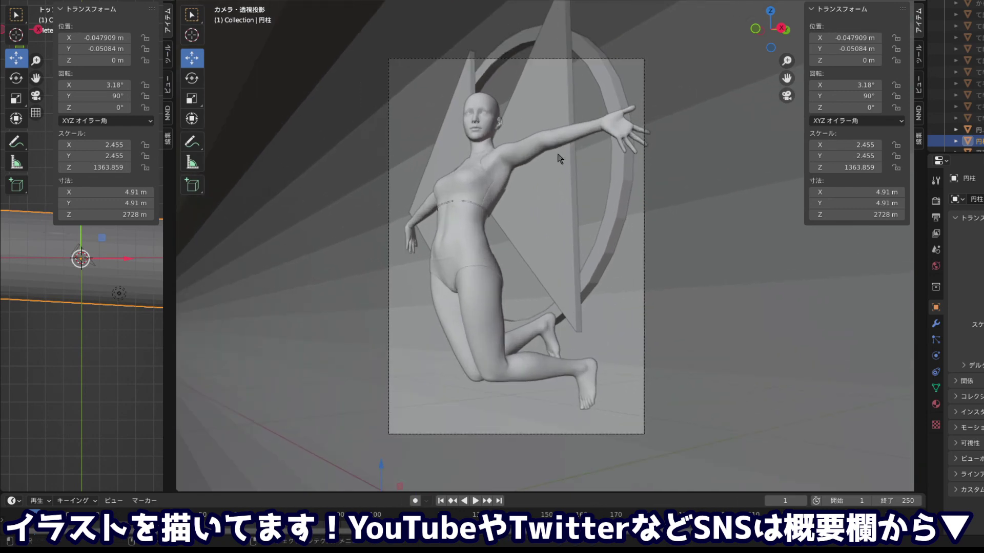
drag(559, 159, 559, 189)
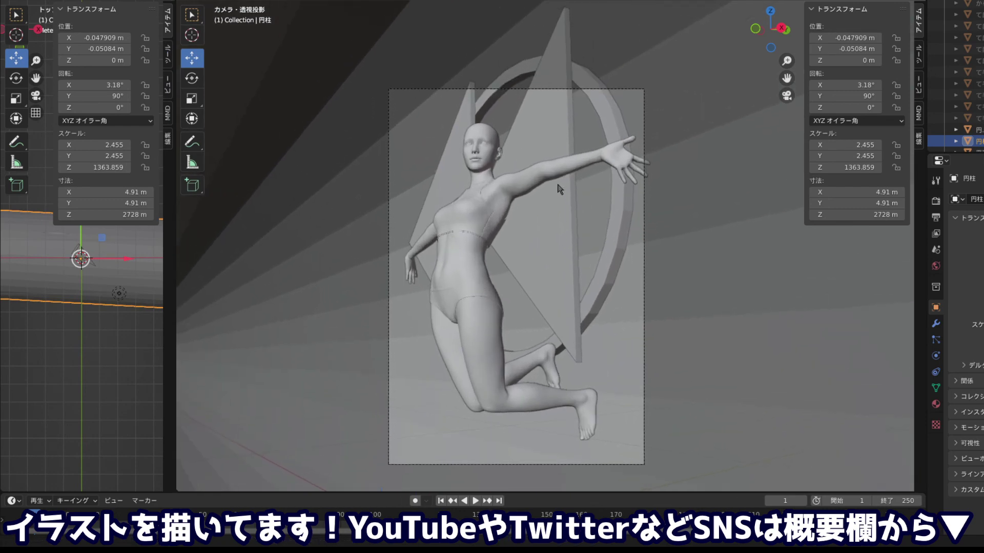